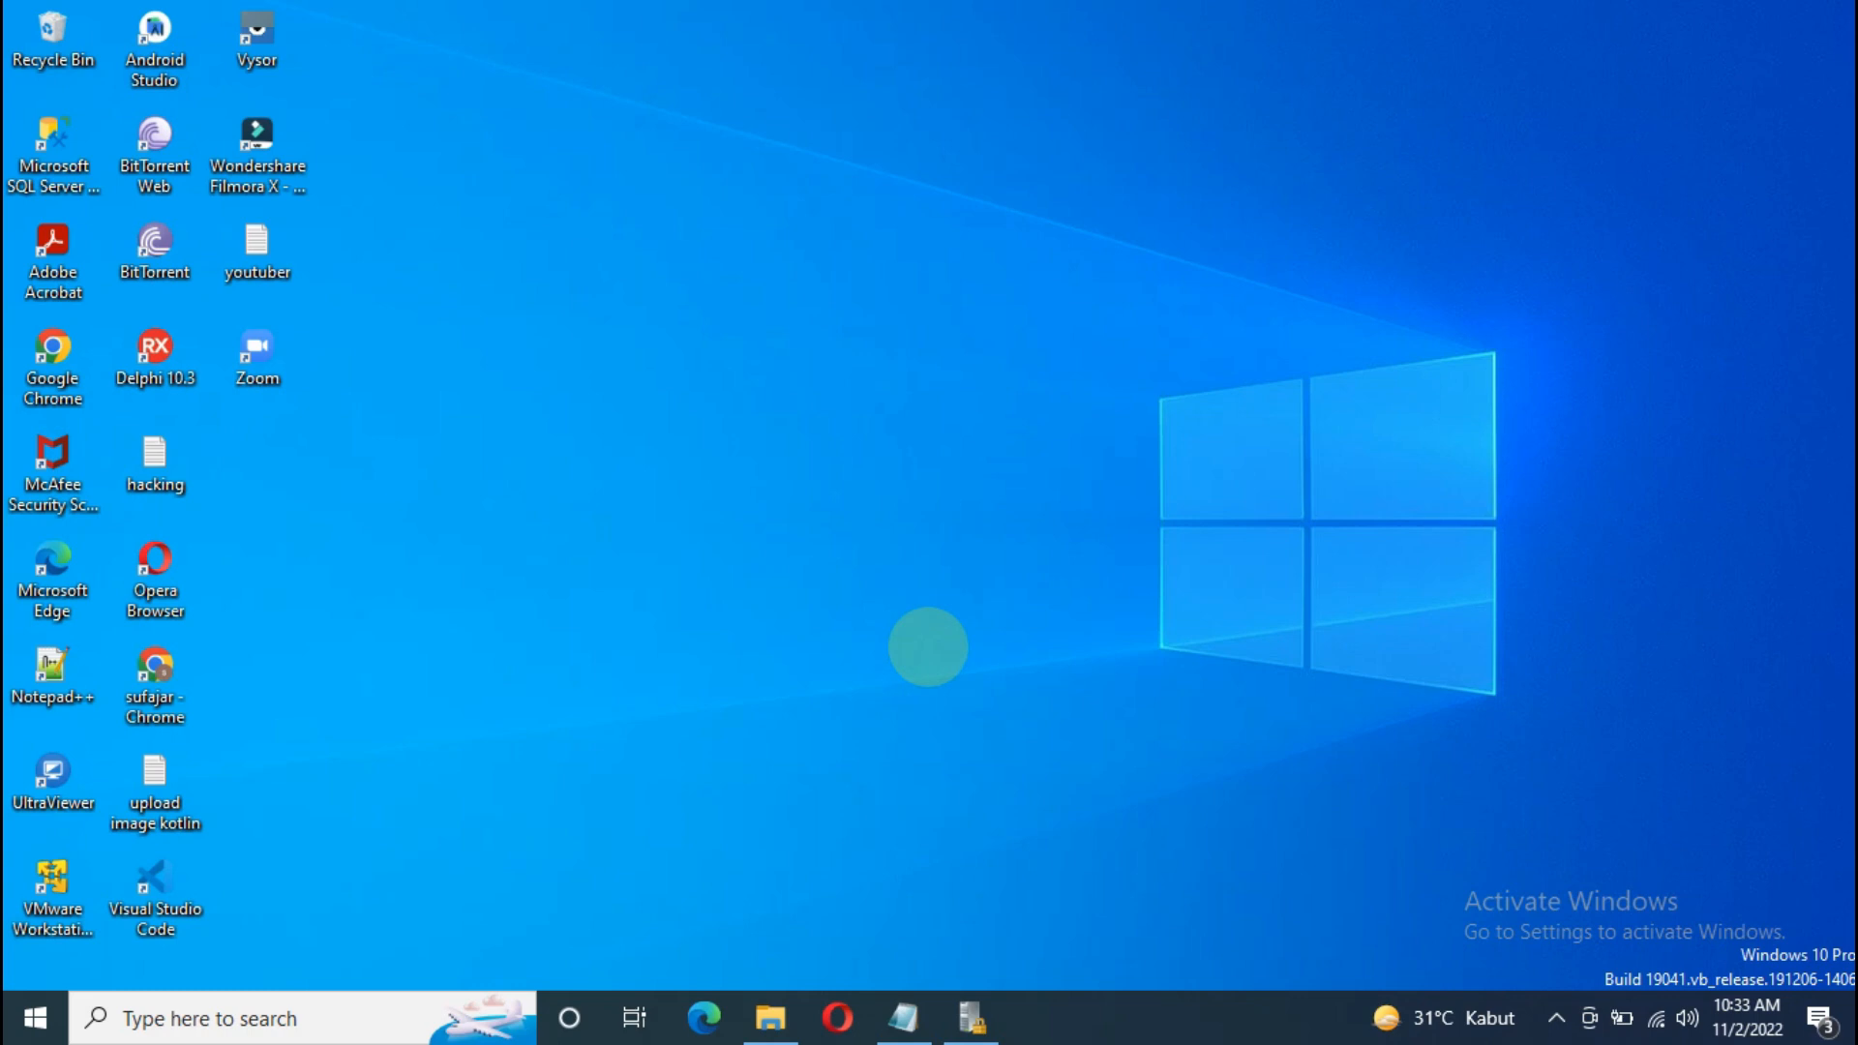
Step: Restore the Notepad outline and highlight the 'Create Login Using SQL Server' line
click(903, 1016)
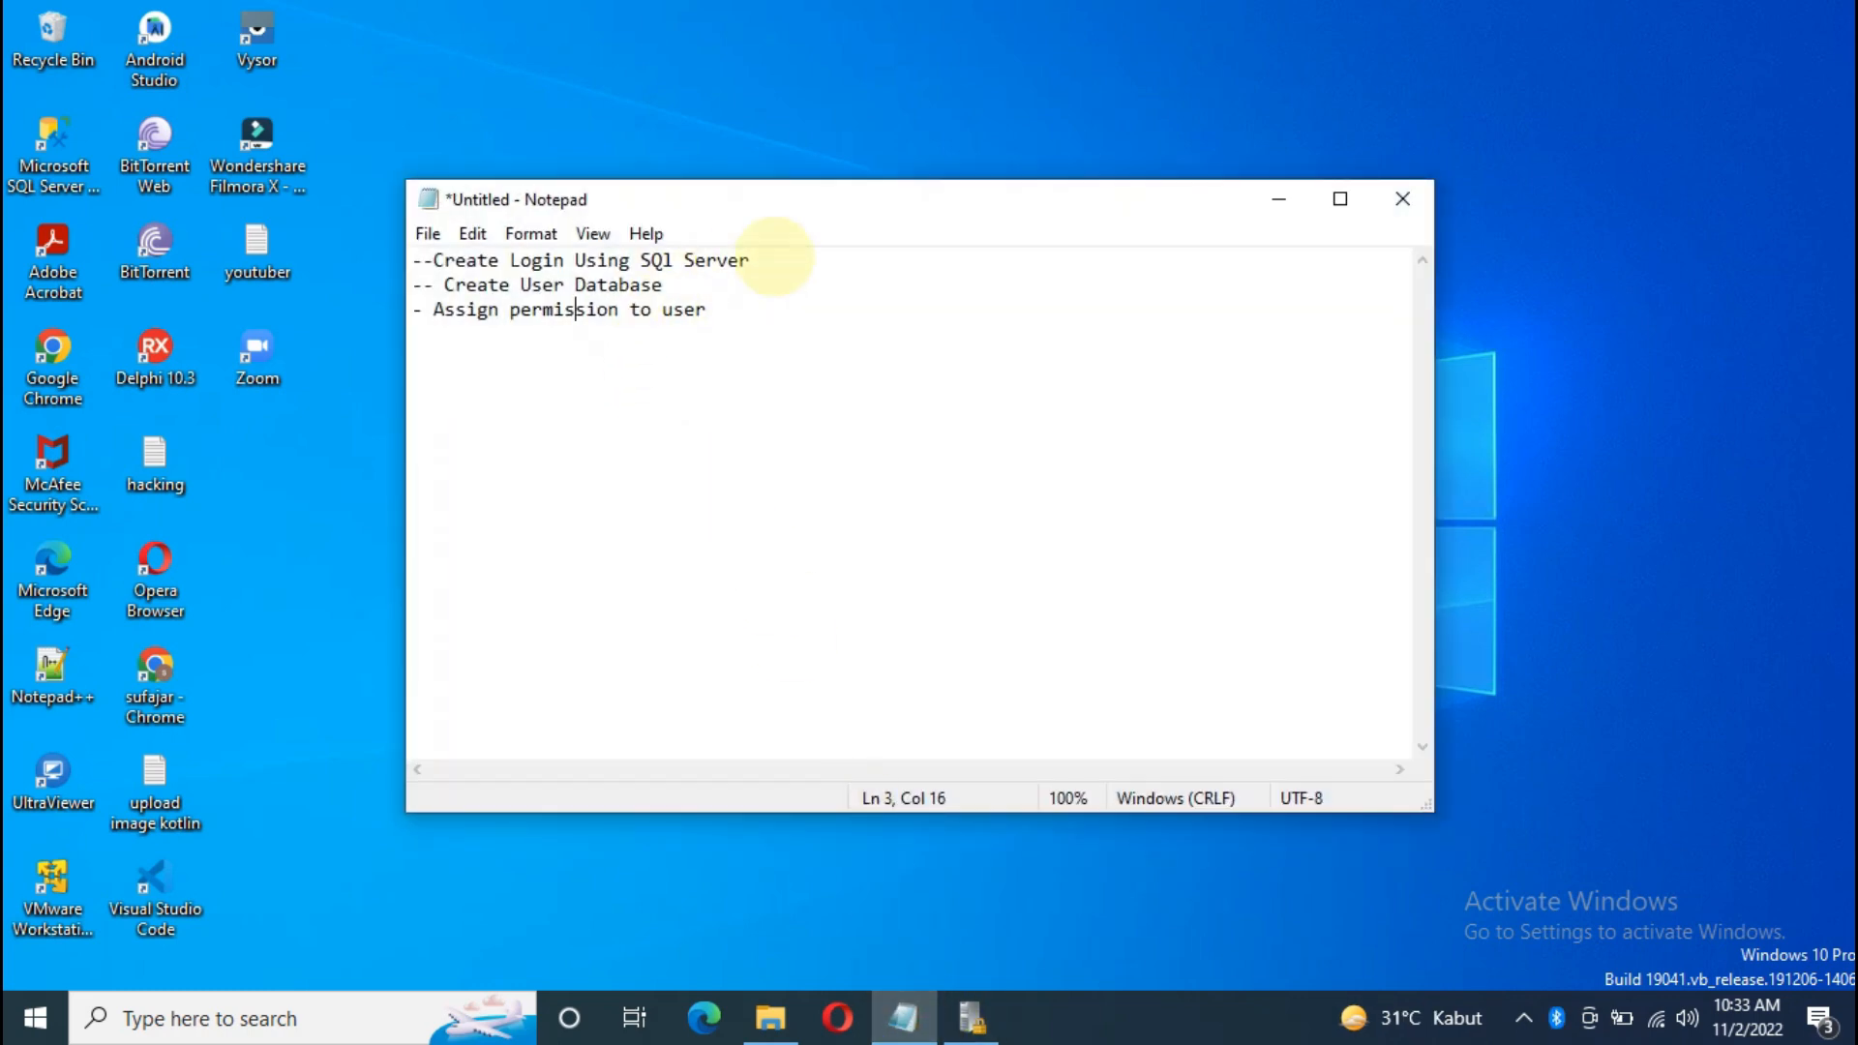
drag(771, 265, 445, 260)
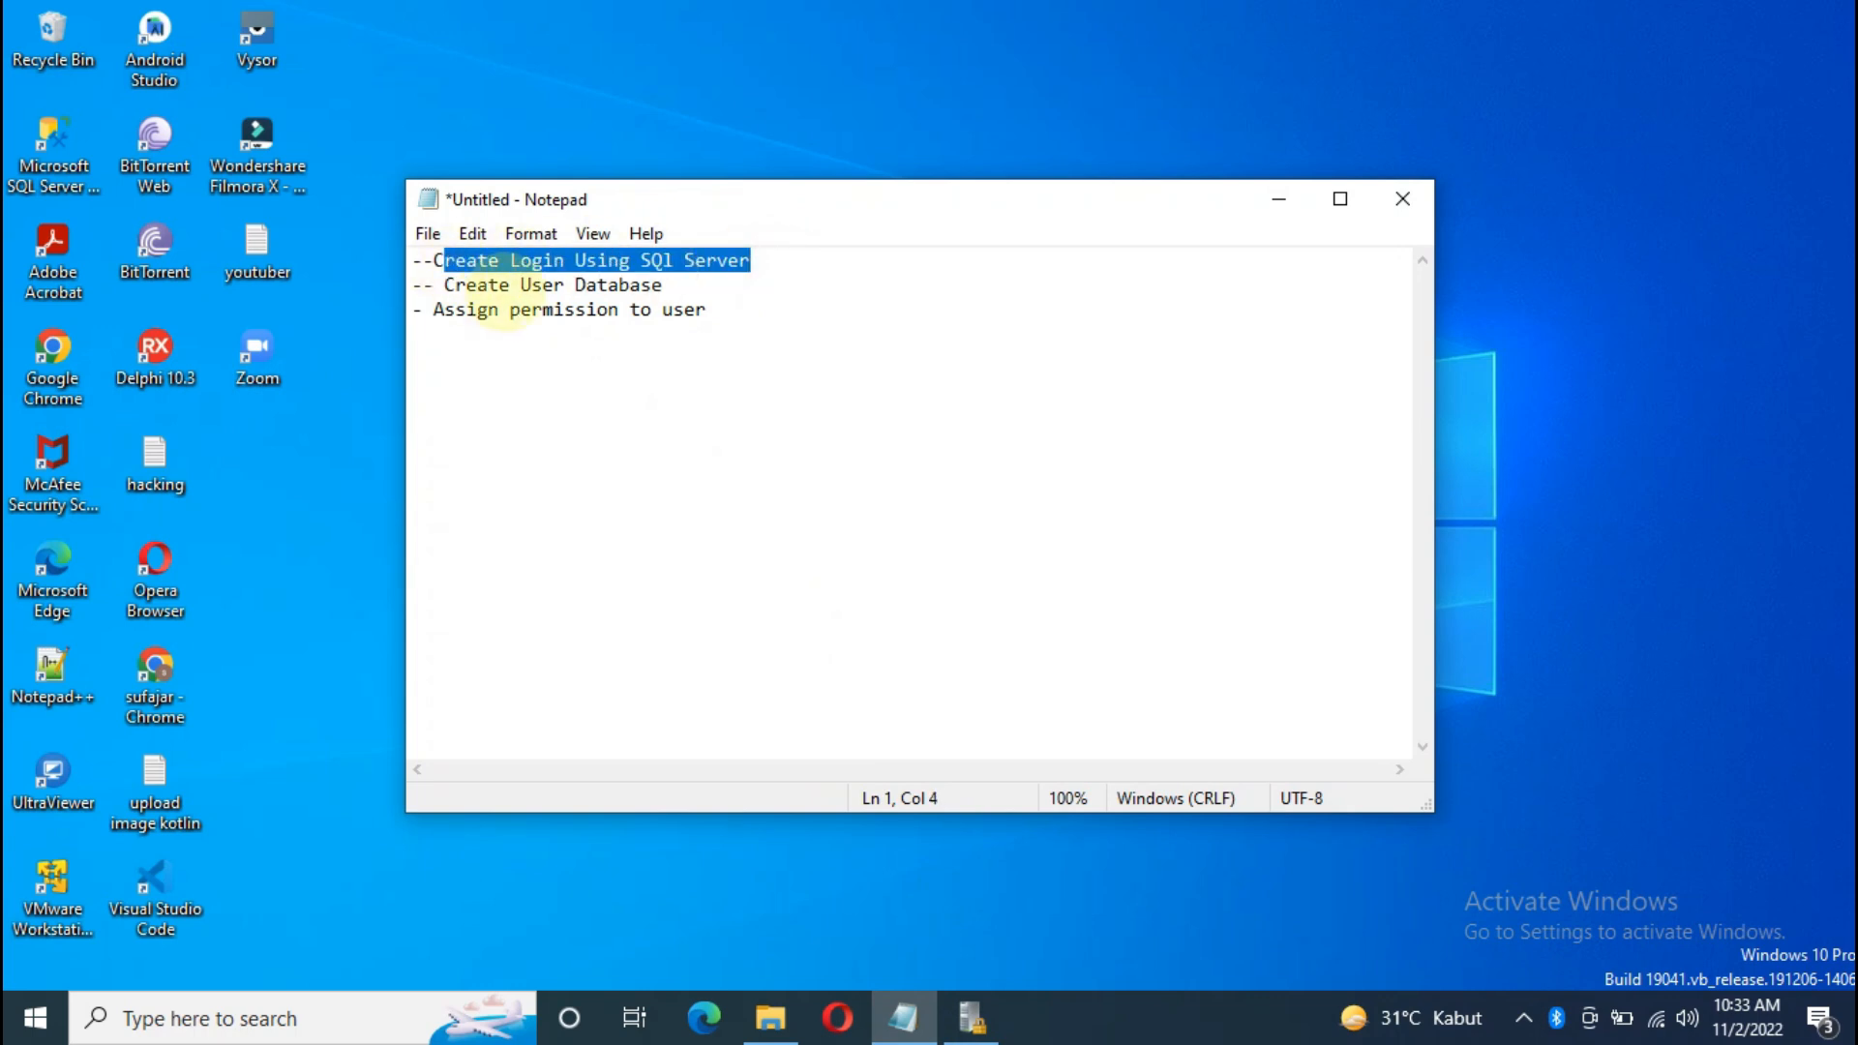
click(510, 285)
click(432, 260)
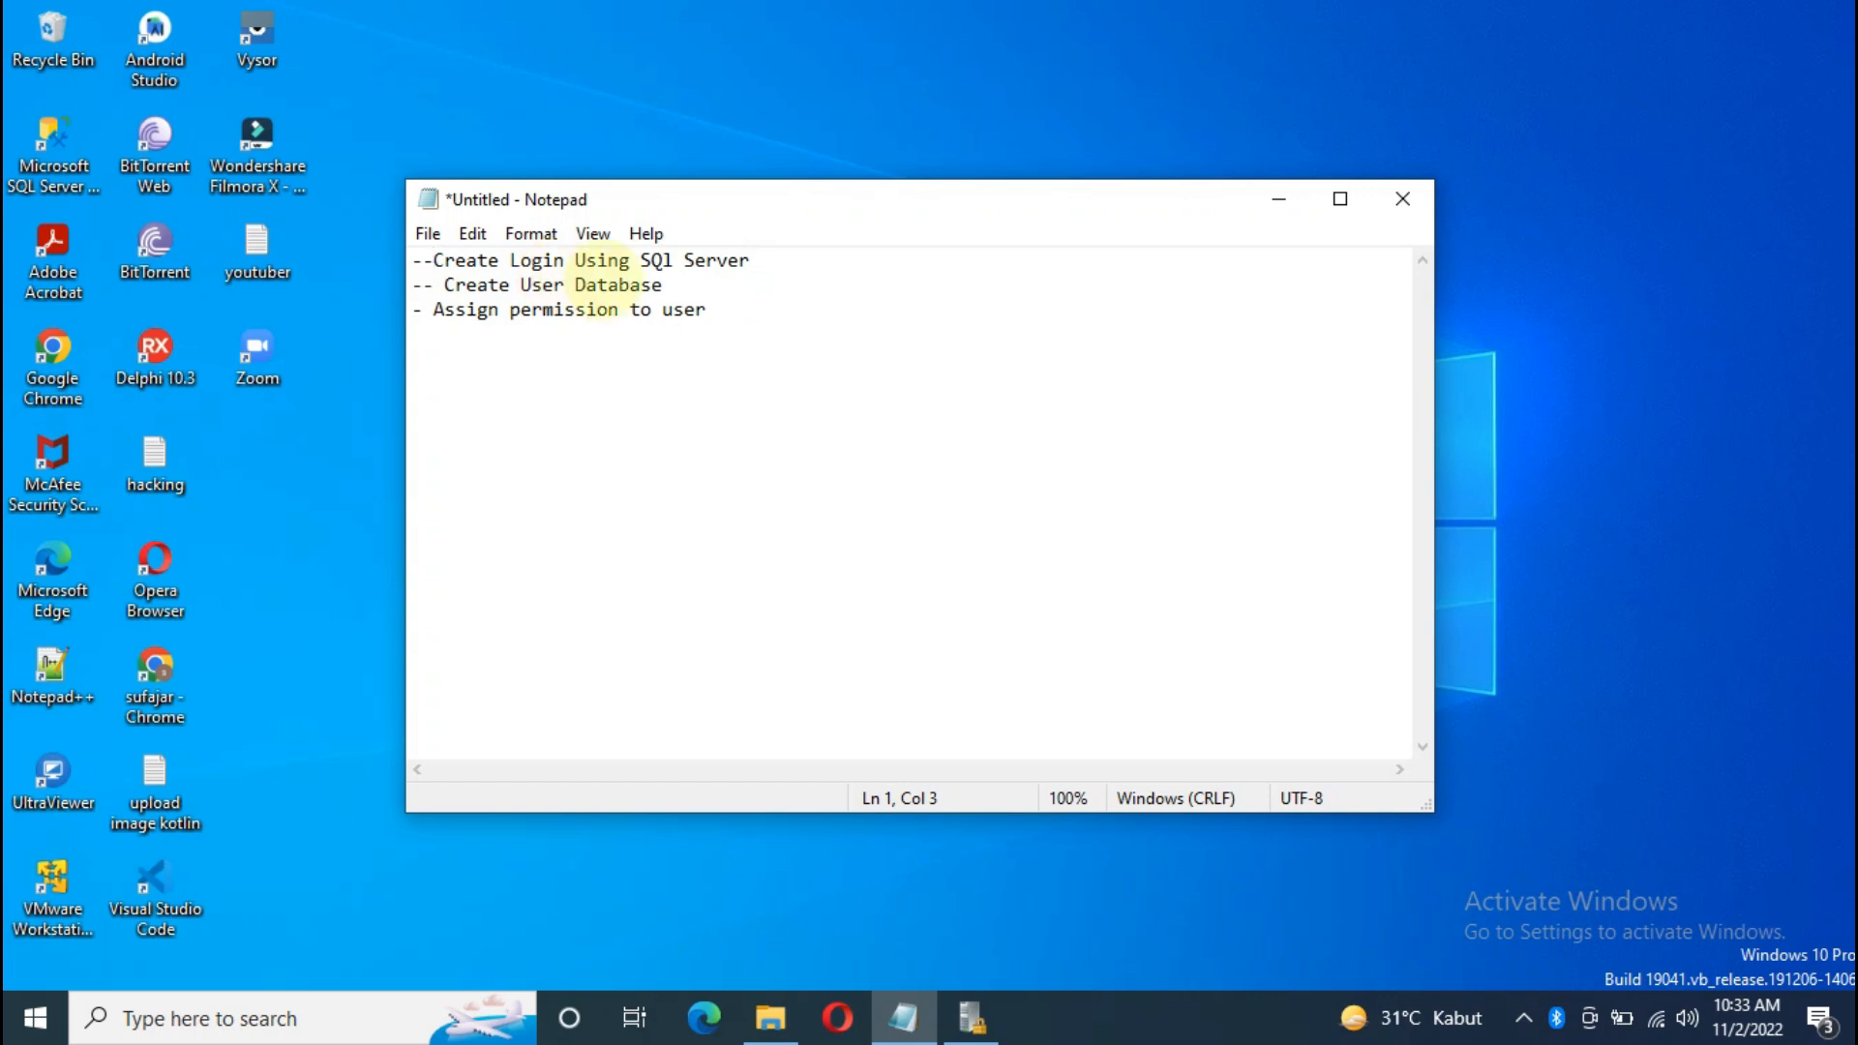
Step: Highlight the 'Create User Database' note line and launch SQL Server Management Studio
drag(664, 285, 533, 284)
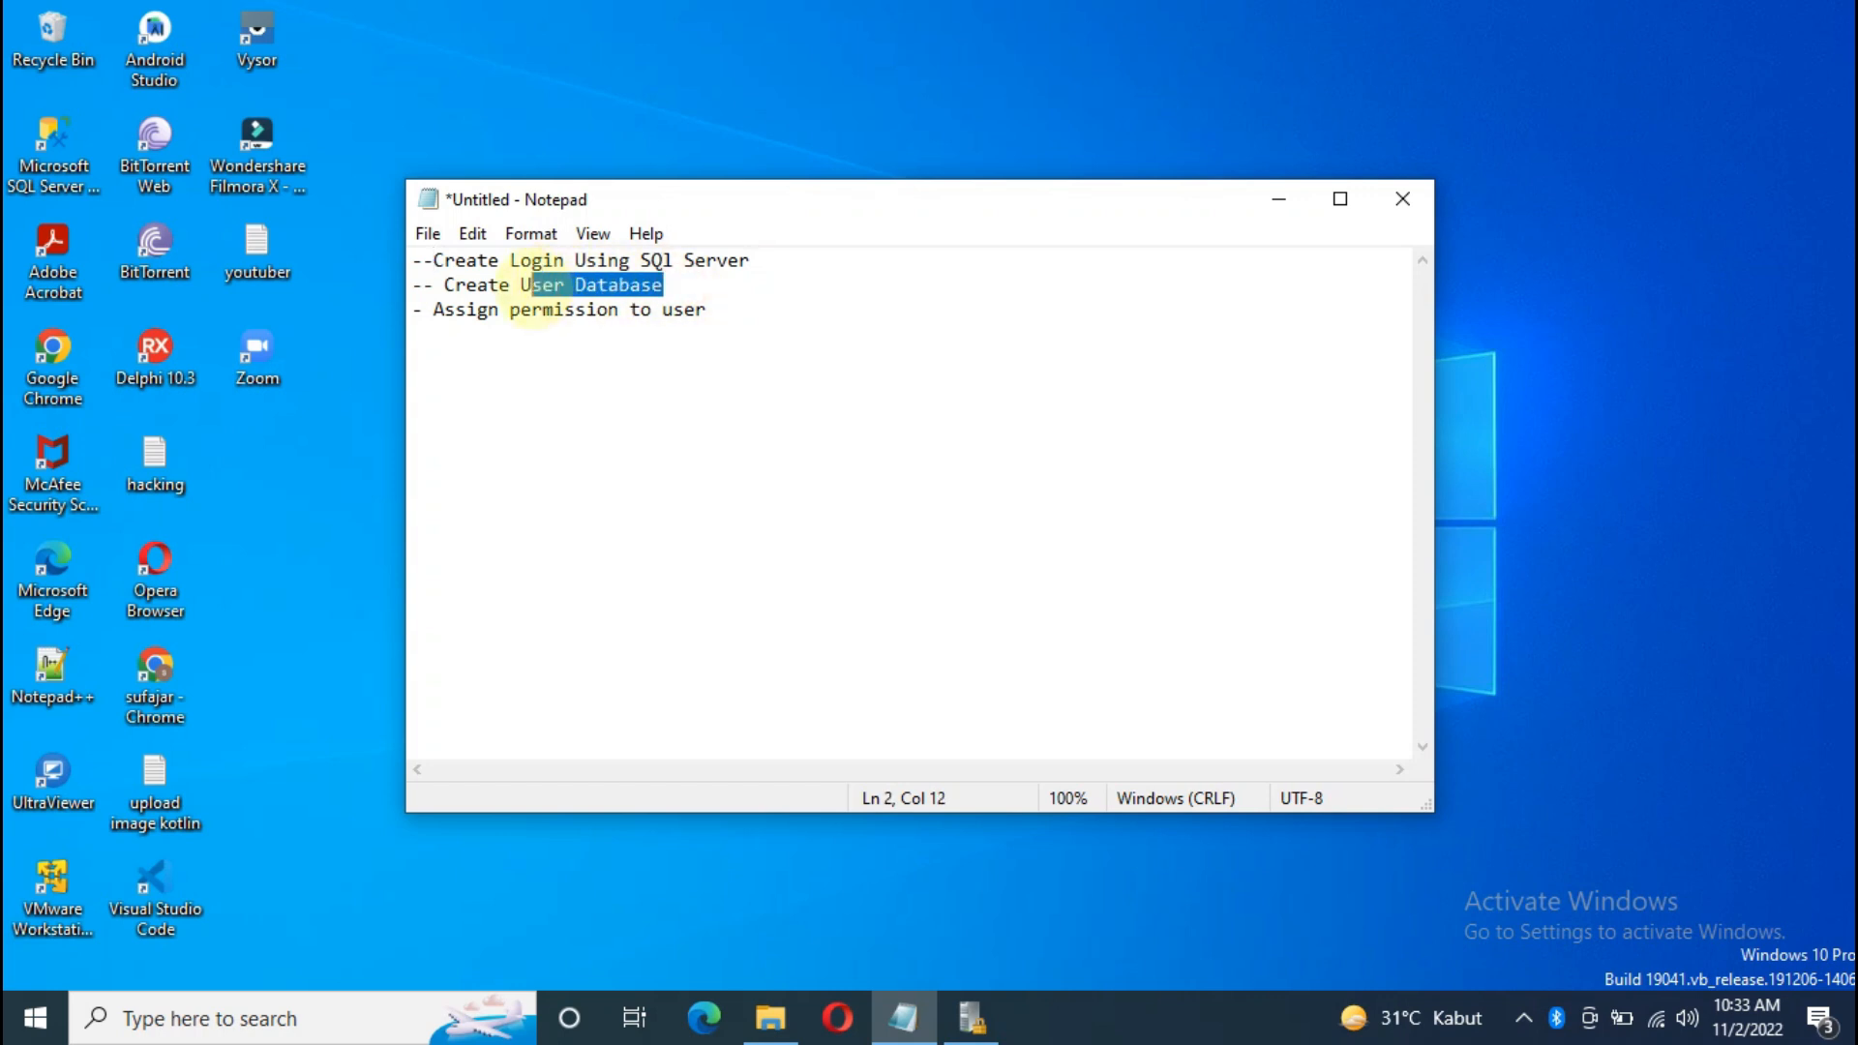
click(578, 309)
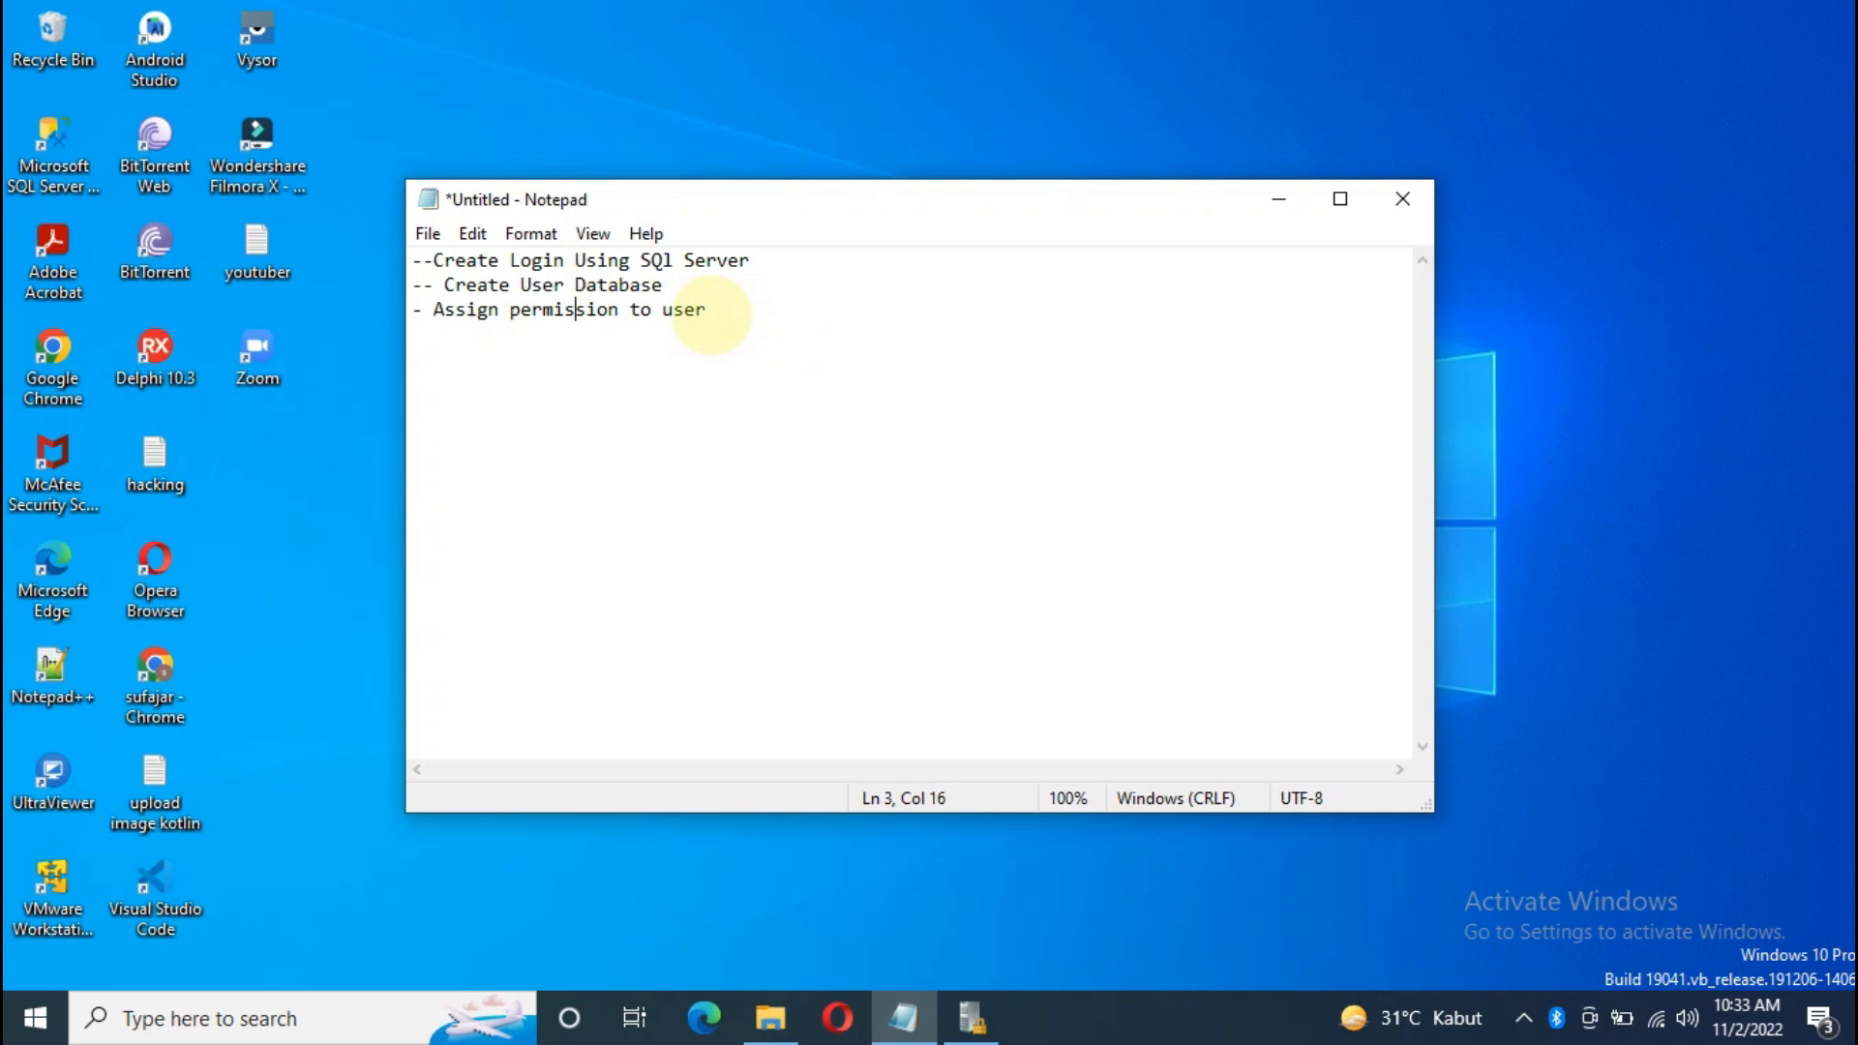
click(56, 143)
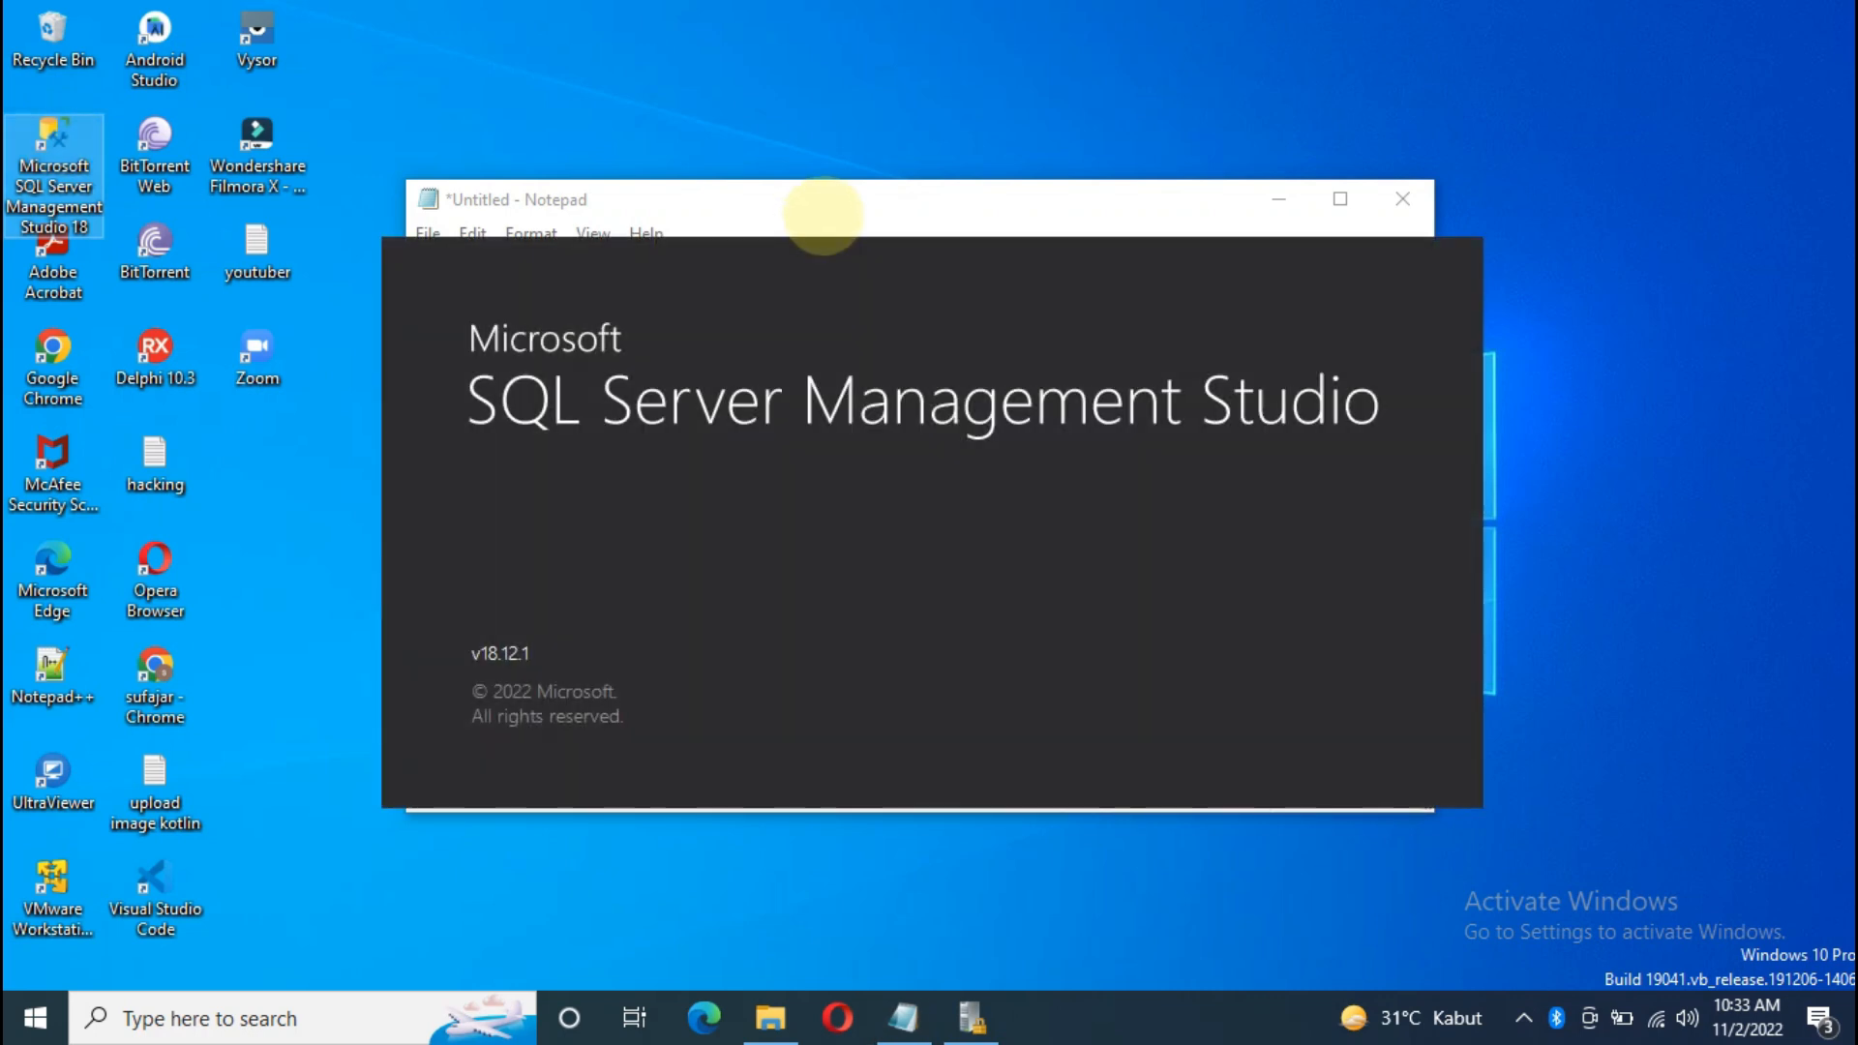
Step: Move the outline notes window up and to the right
click(829, 204)
drag(829, 204, 875, 134)
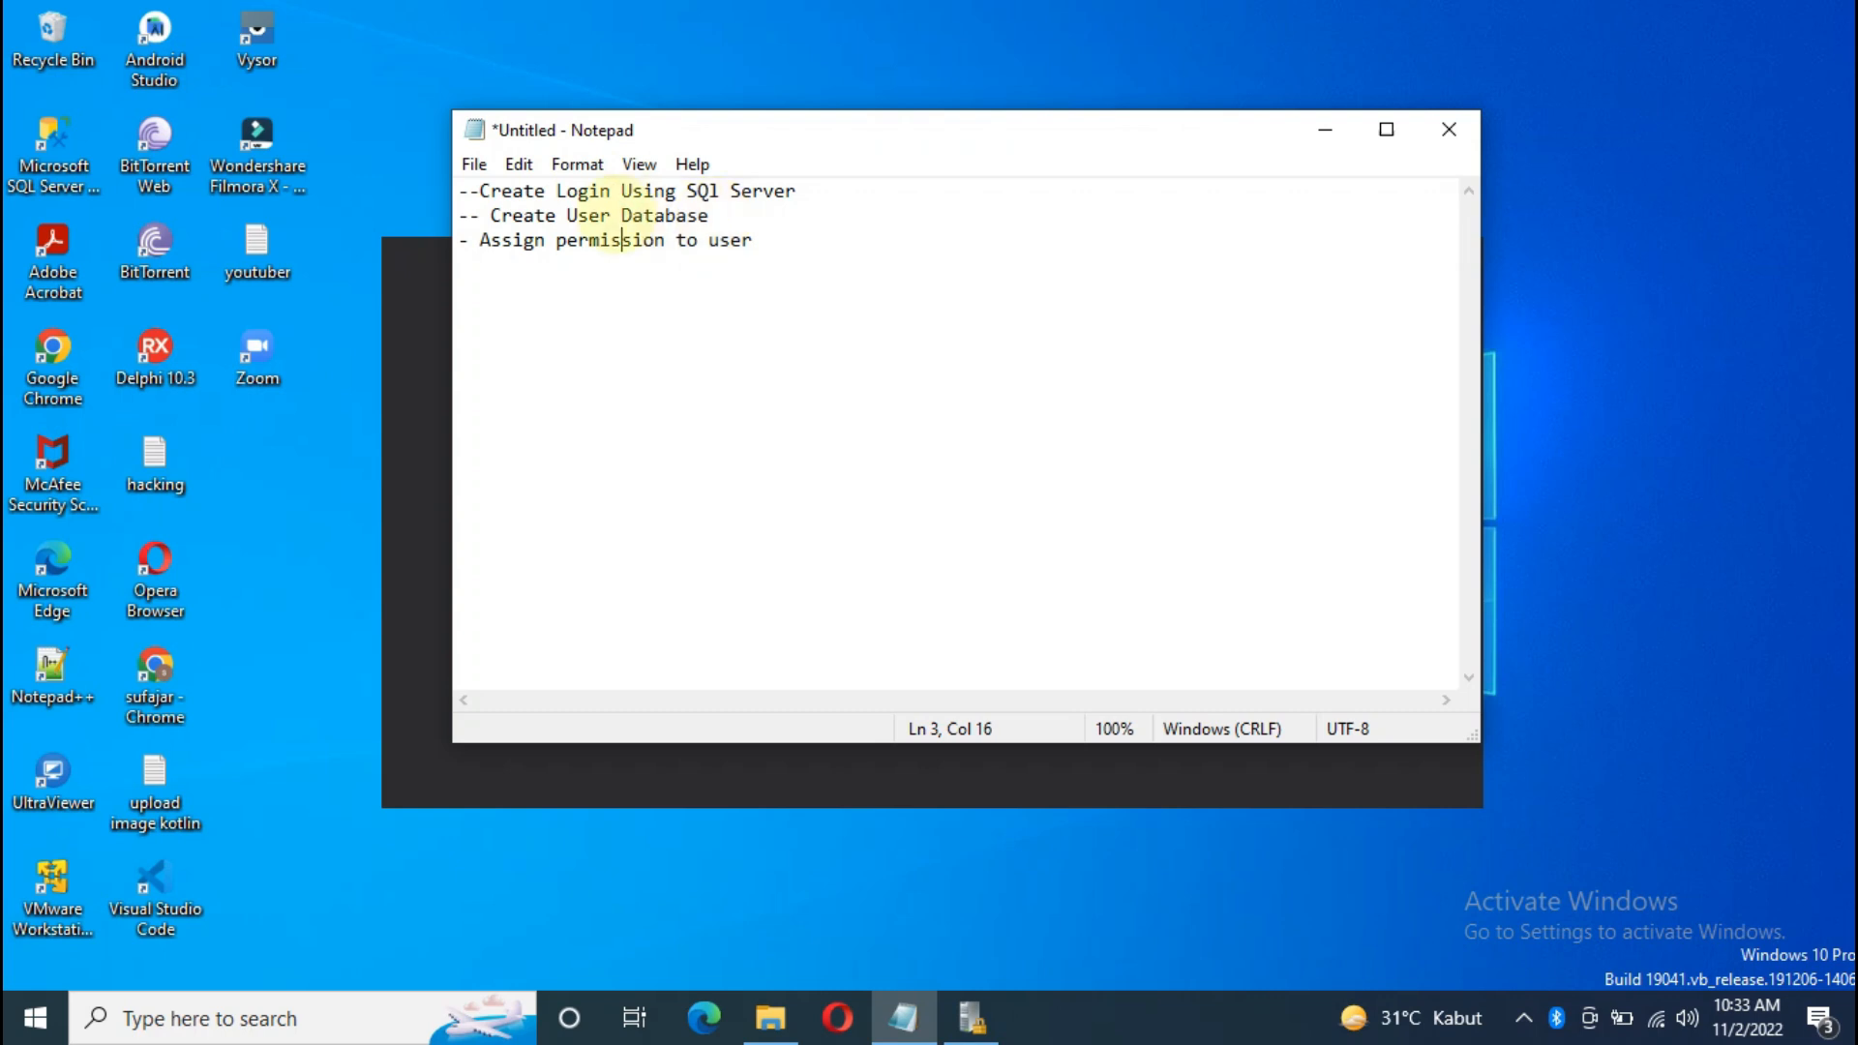
click(480, 190)
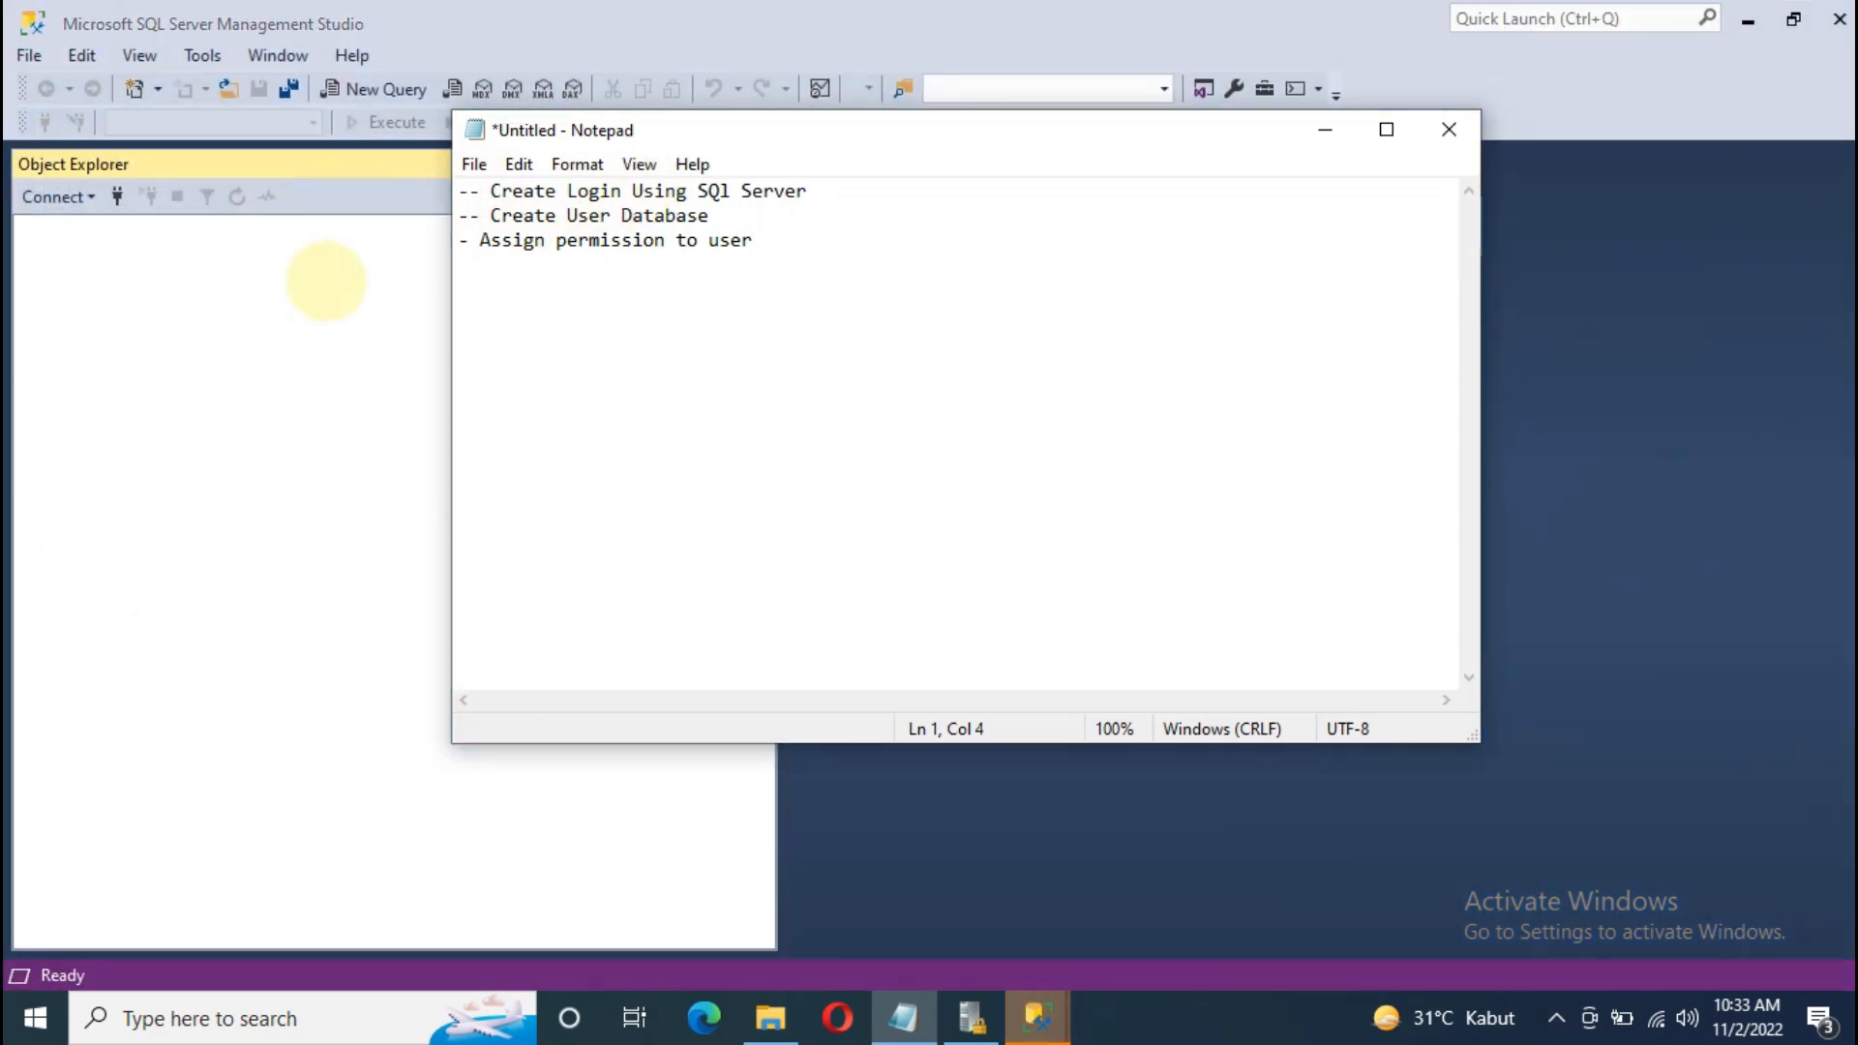
Step: Connect to SQLSERVER2016 with SQL Server authentication using the administrator password
click(323, 281)
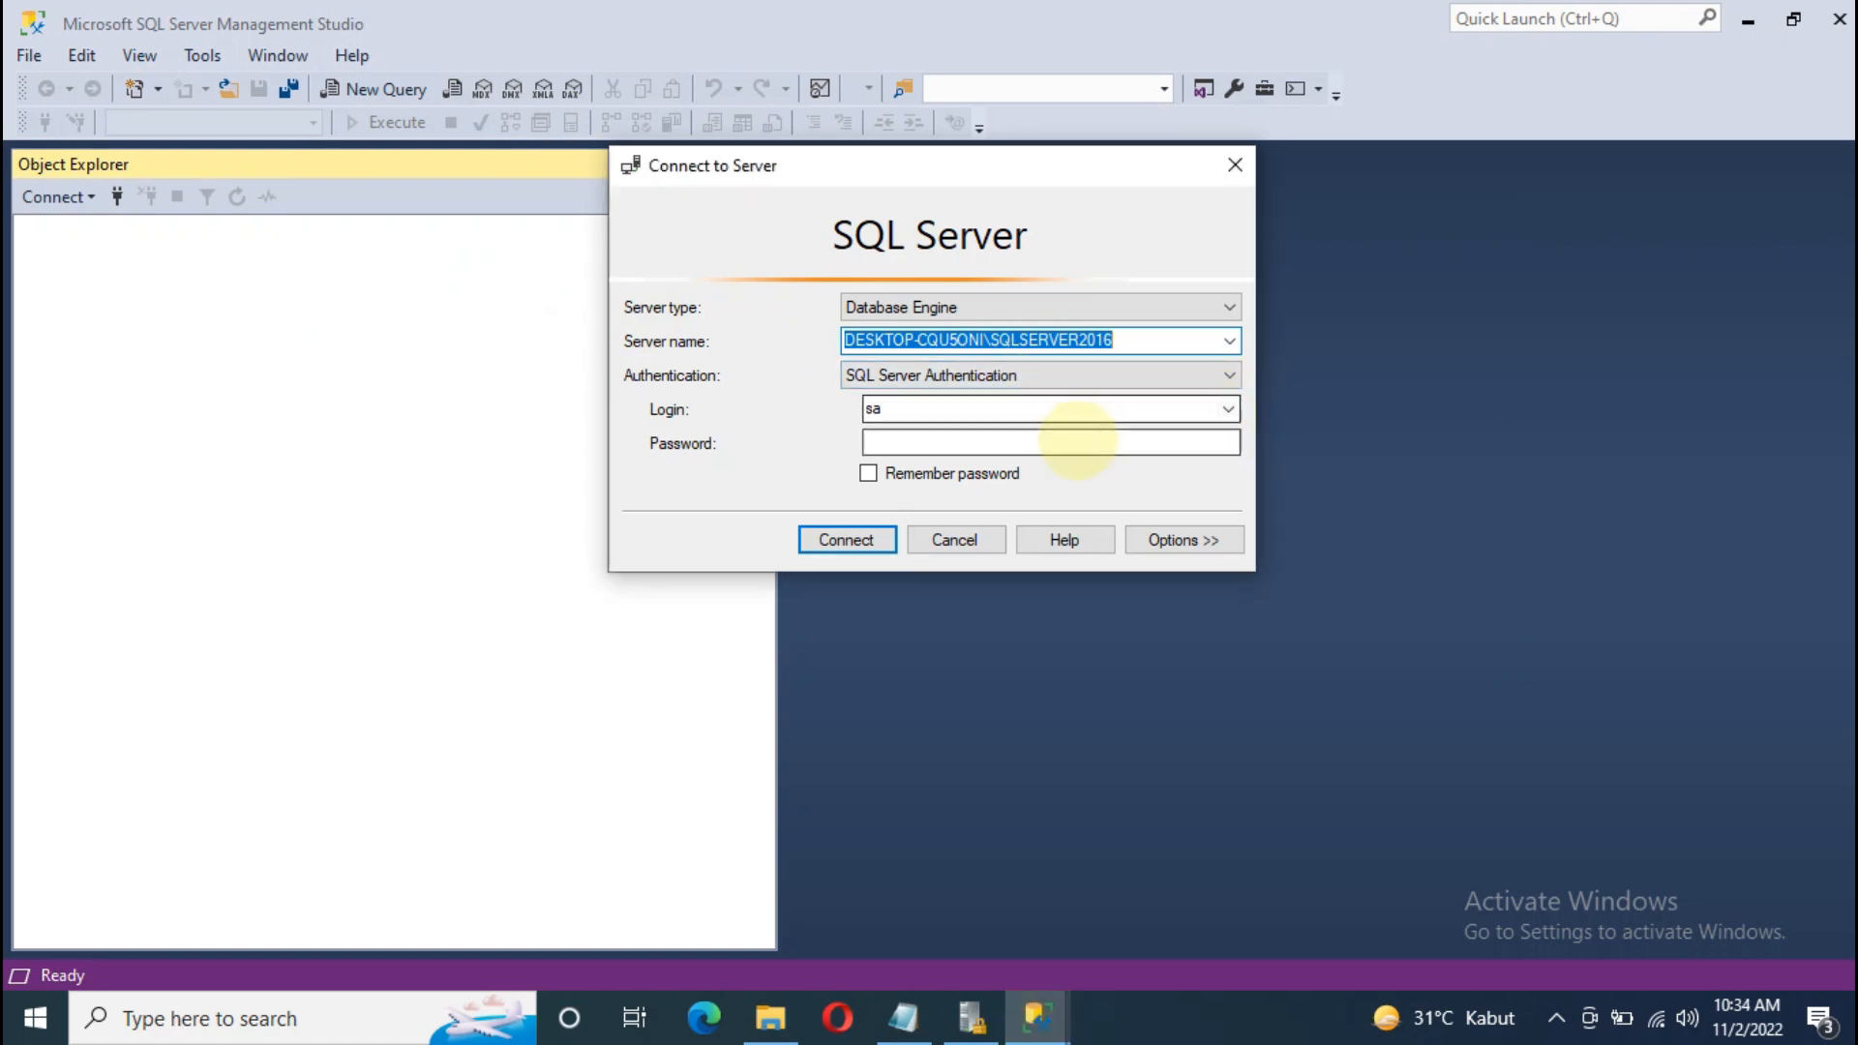
click(1086, 443)
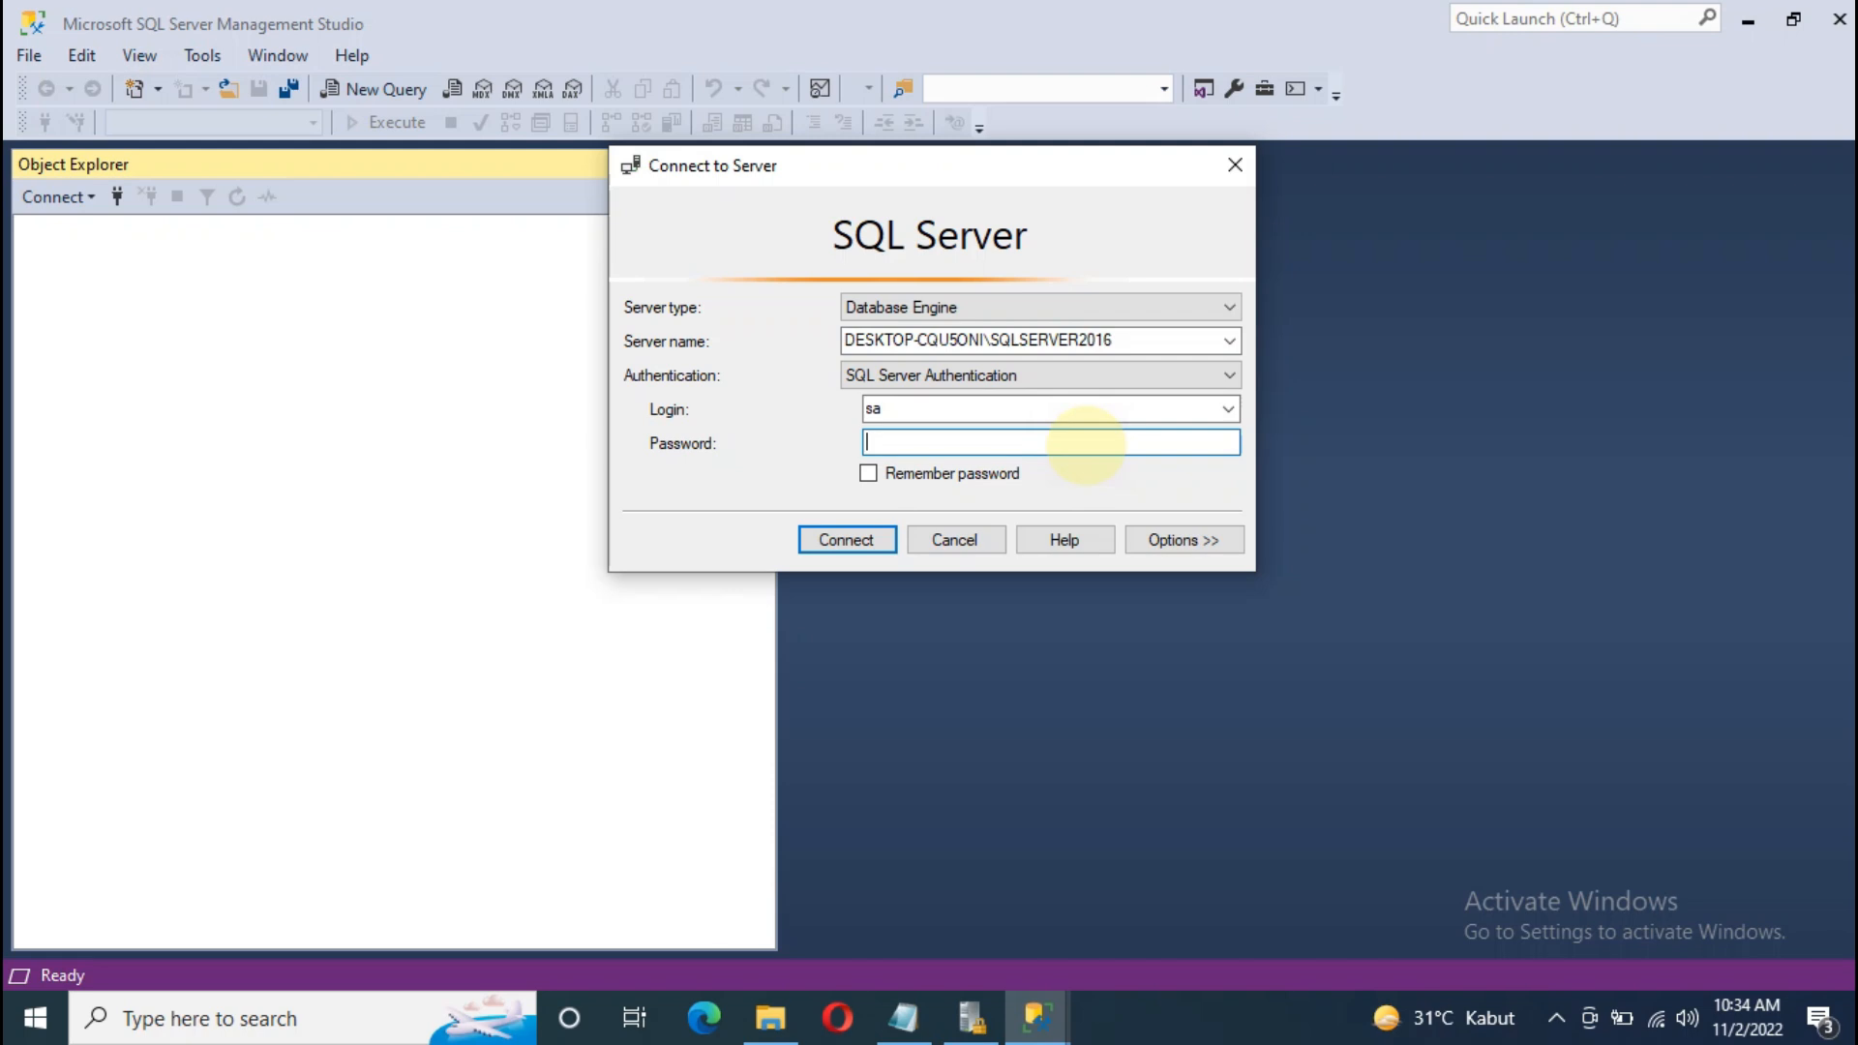
text(*****)
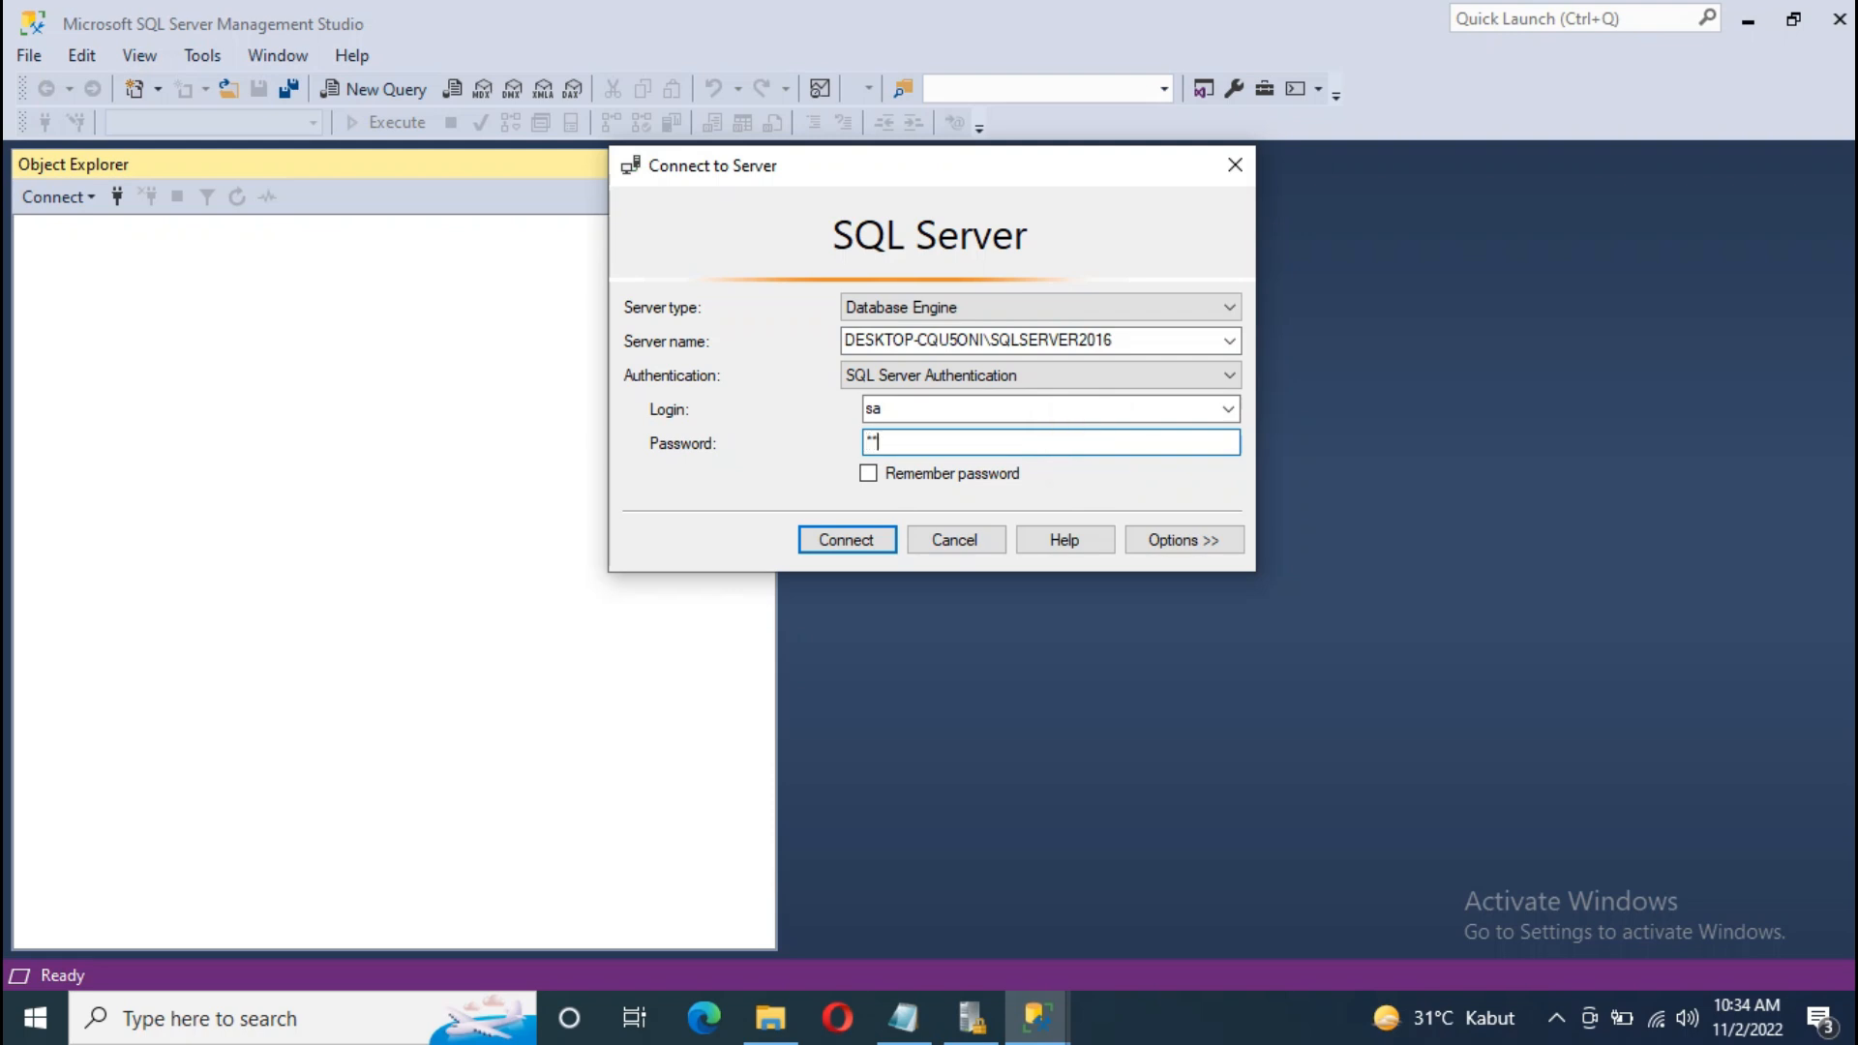
text(****)
click(846, 539)
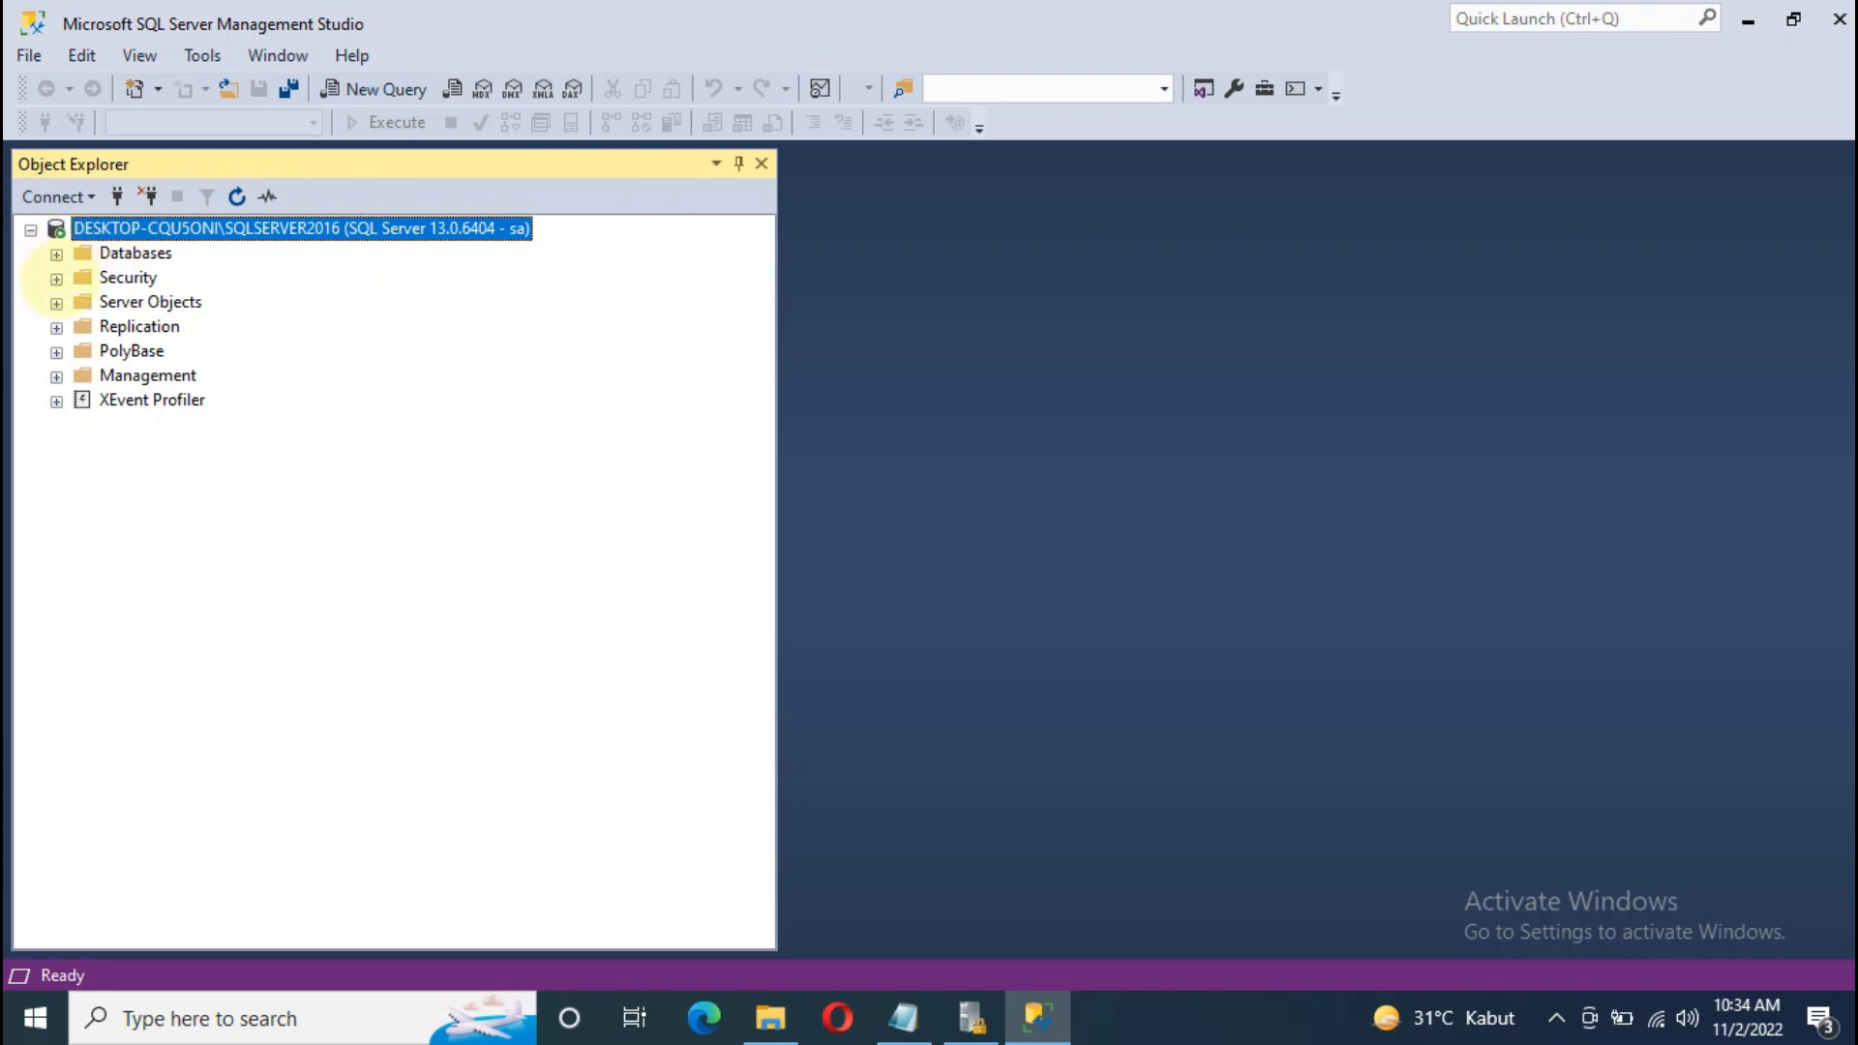
Step: Expand Security > Logins and browse existing logins such as sa and NT AUTHORITY\SYSTEM
click(57, 279)
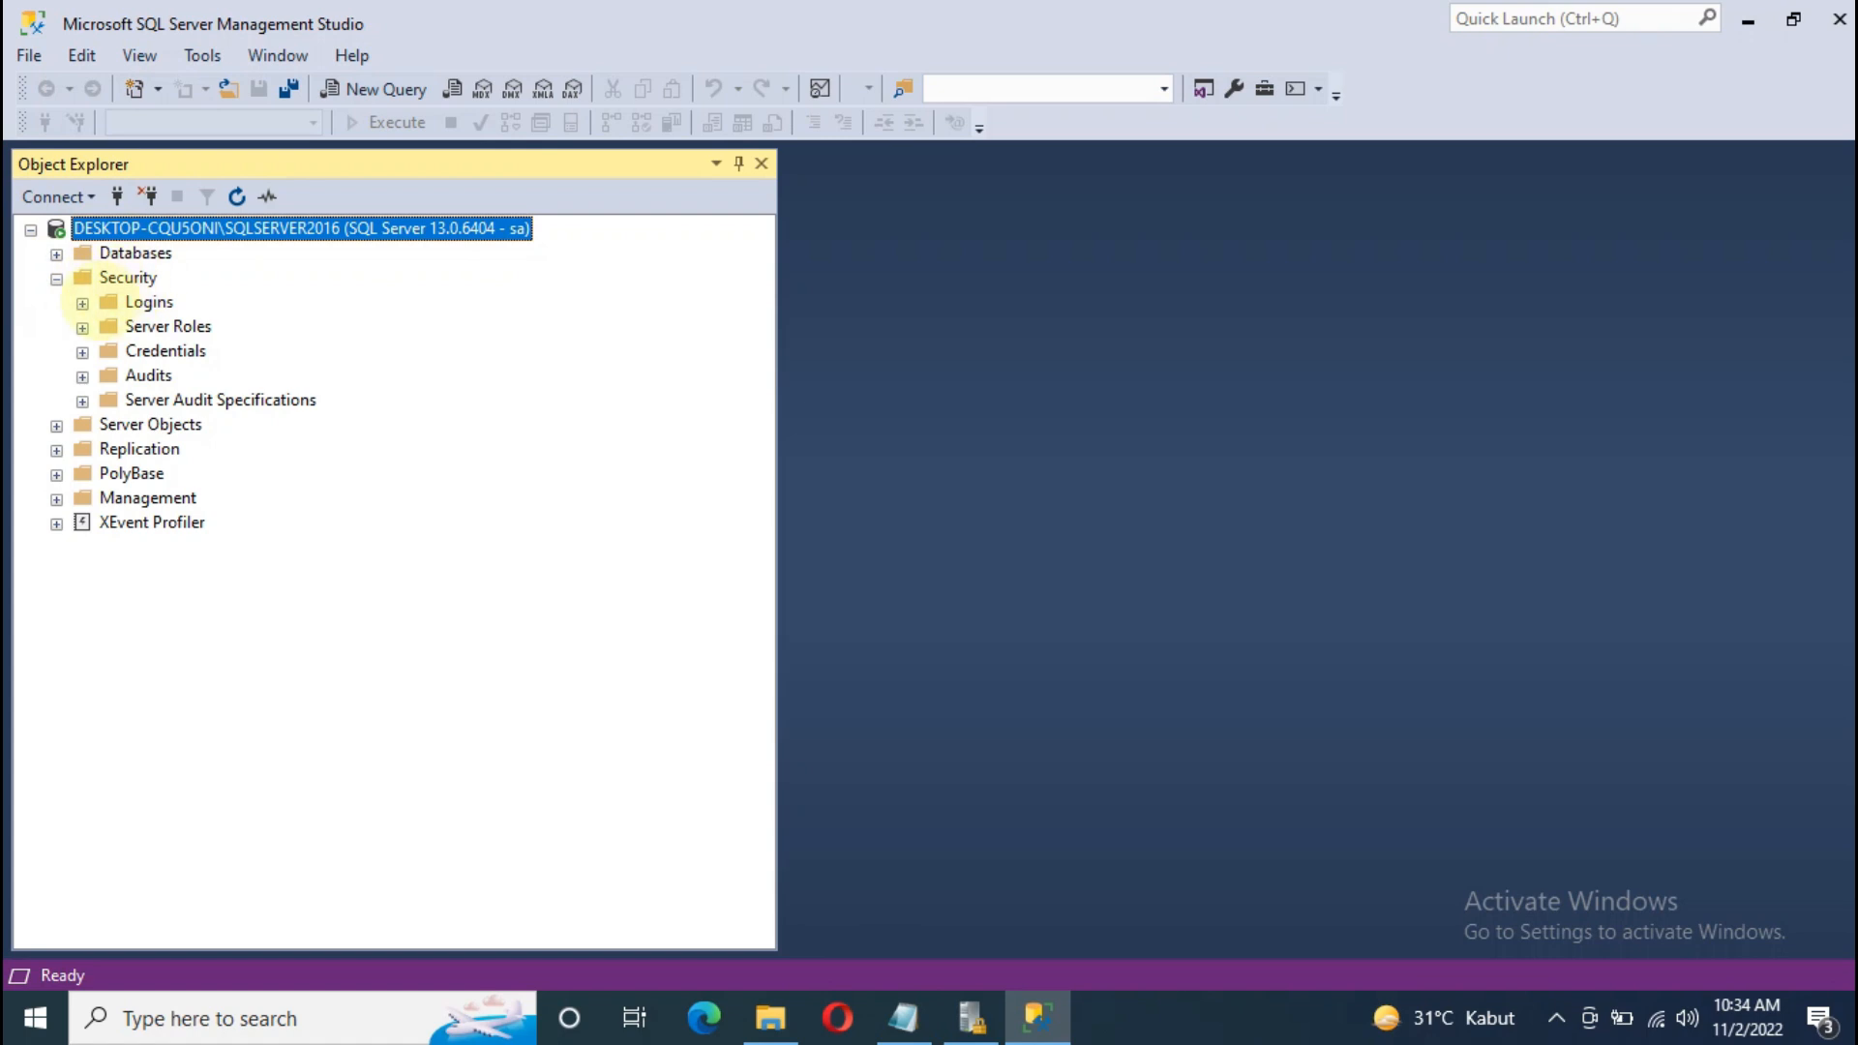
click(82, 303)
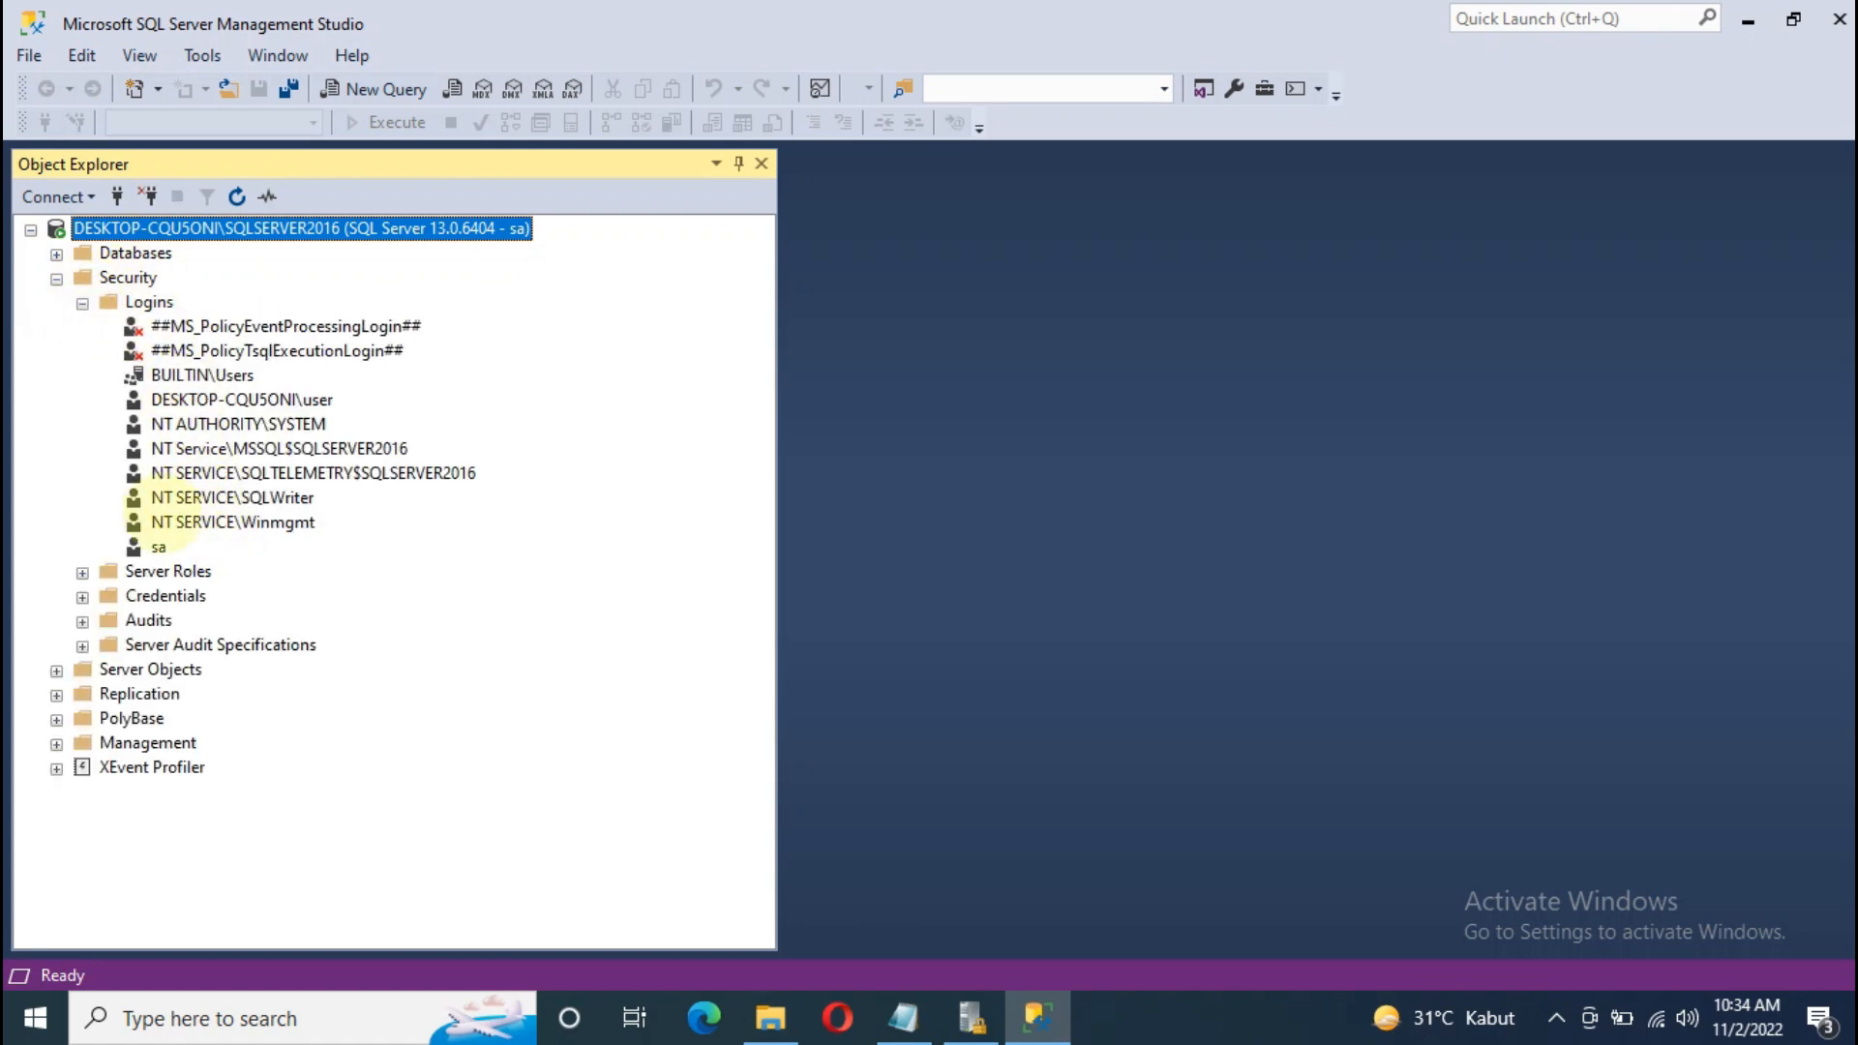
click(158, 547)
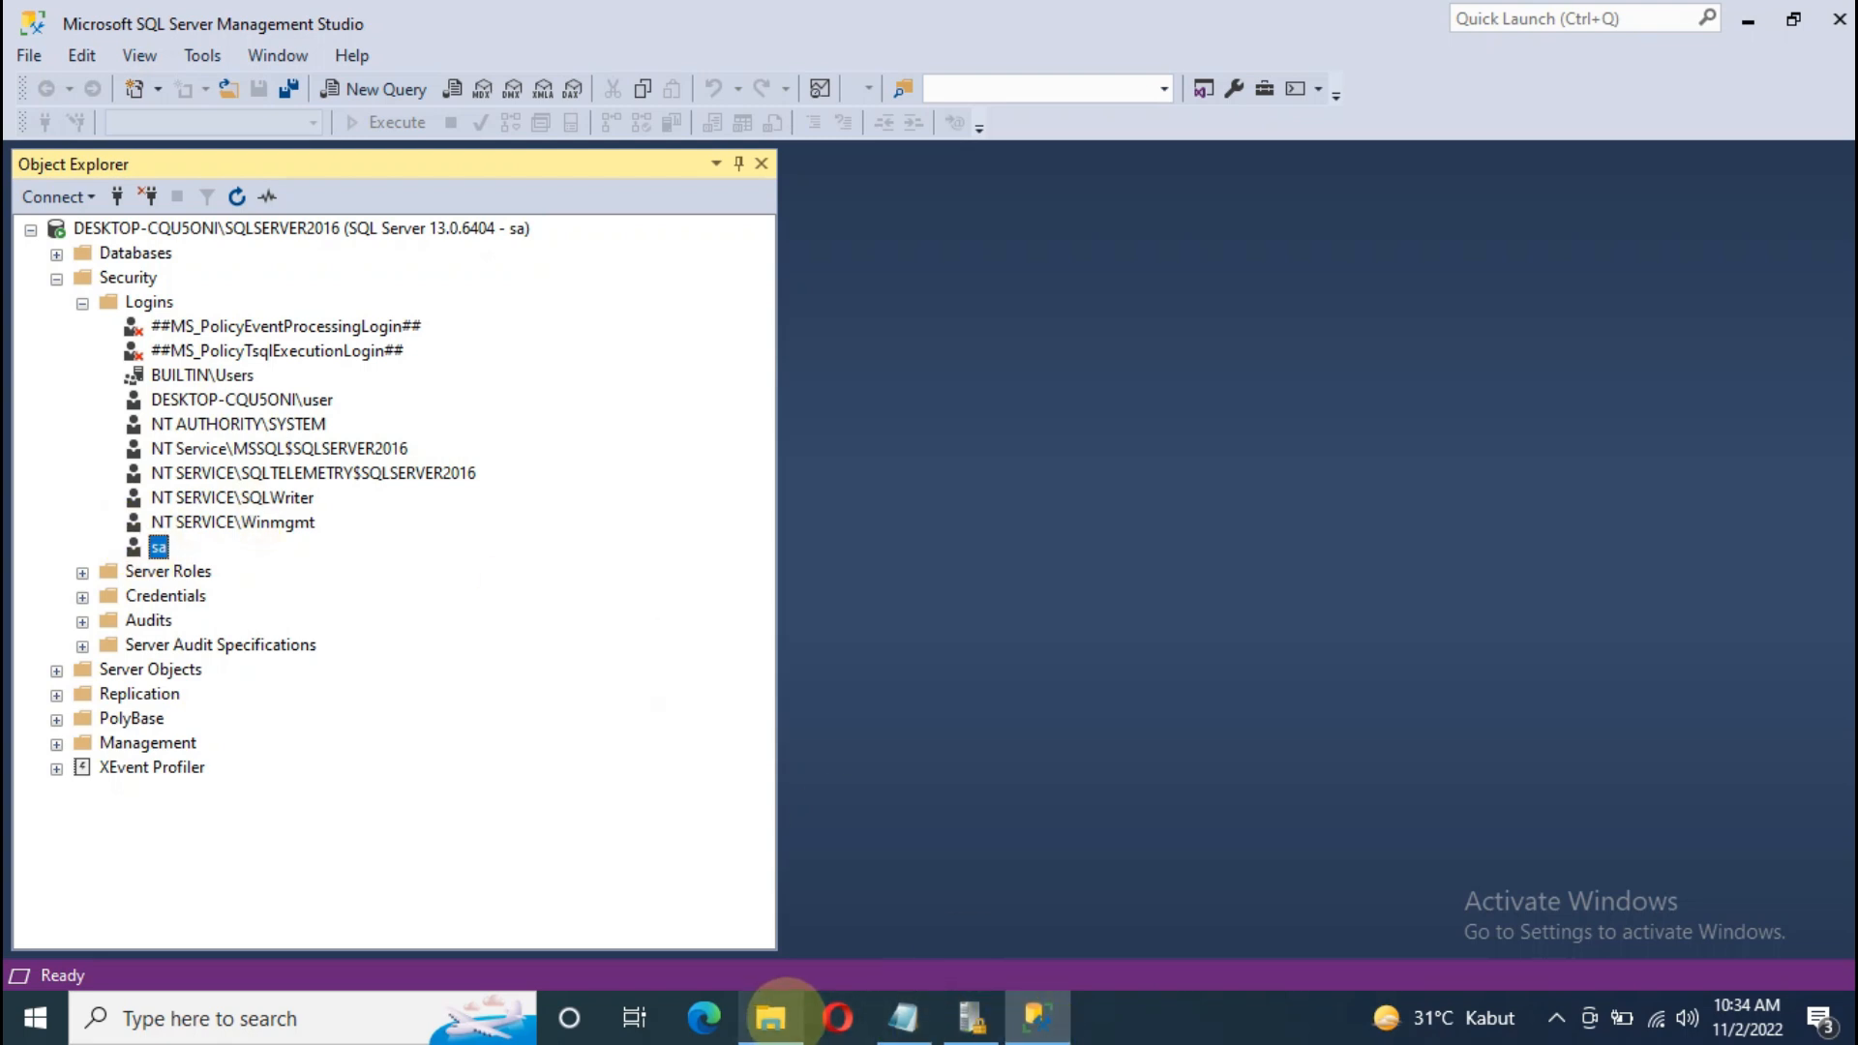
click(902, 1016)
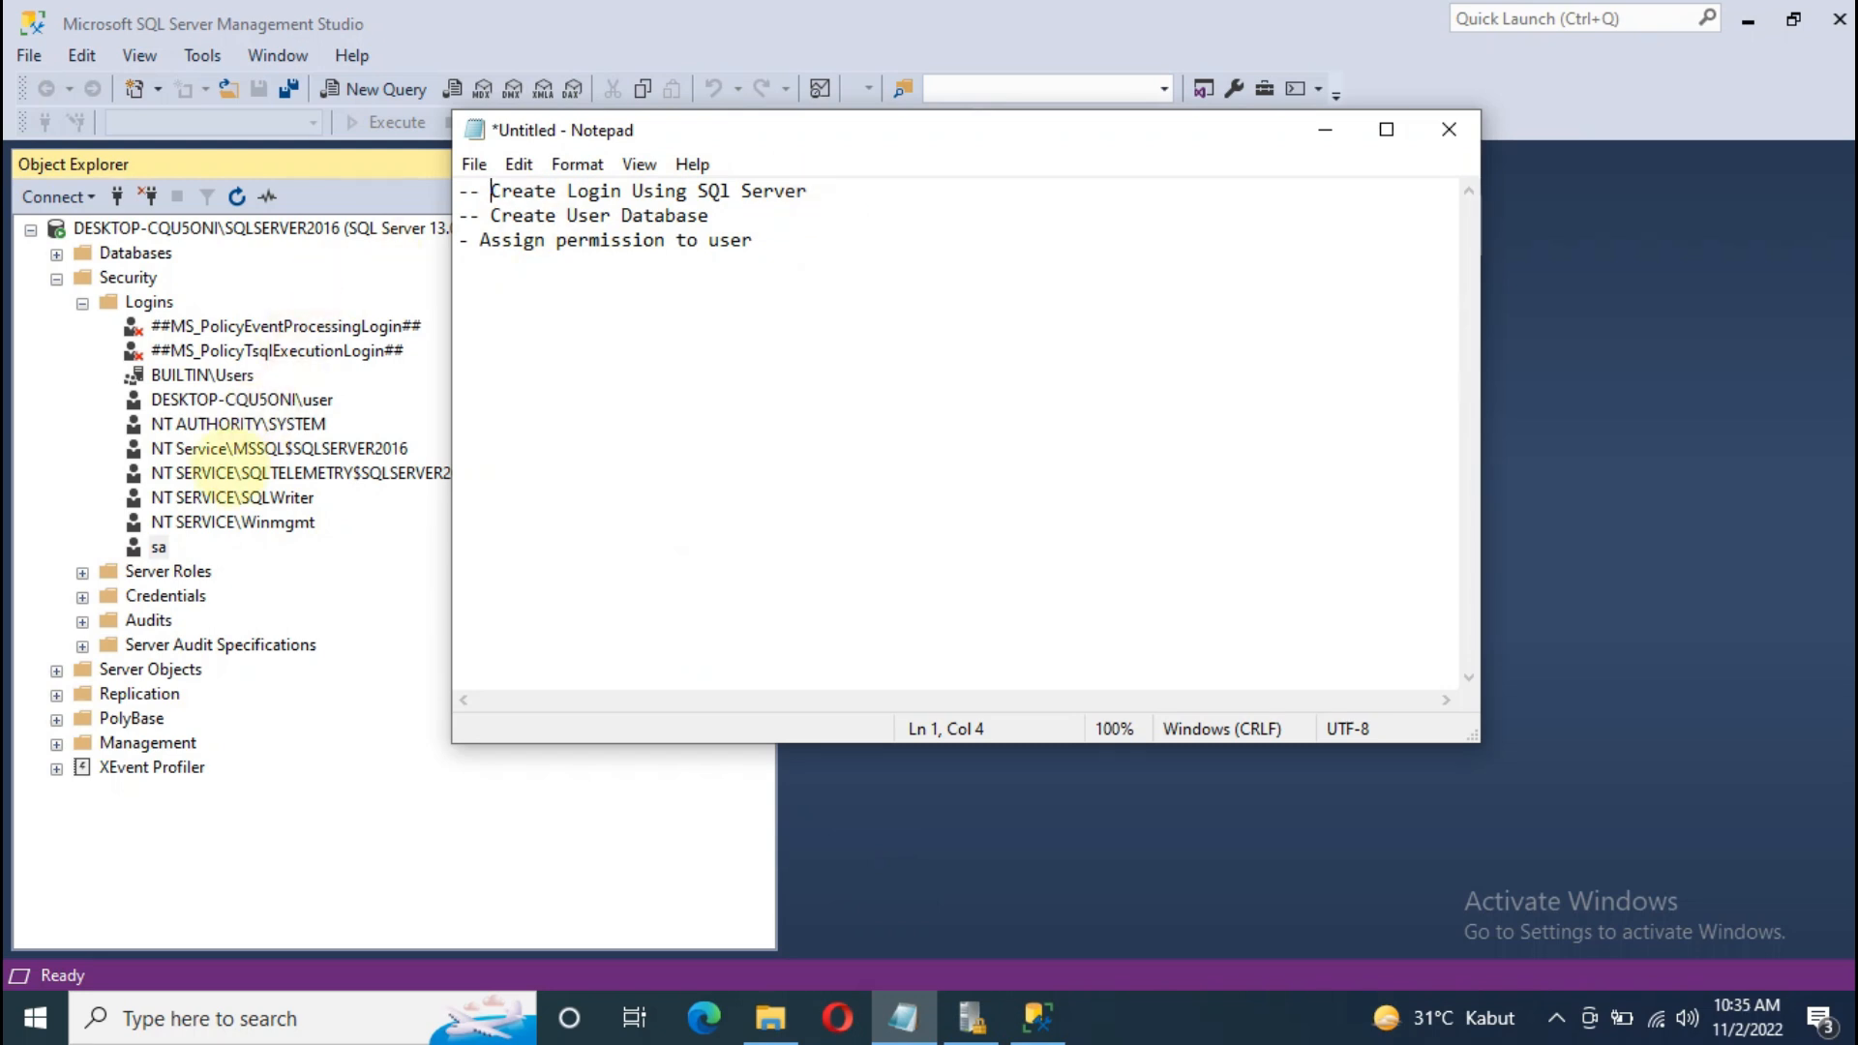
click(224, 473)
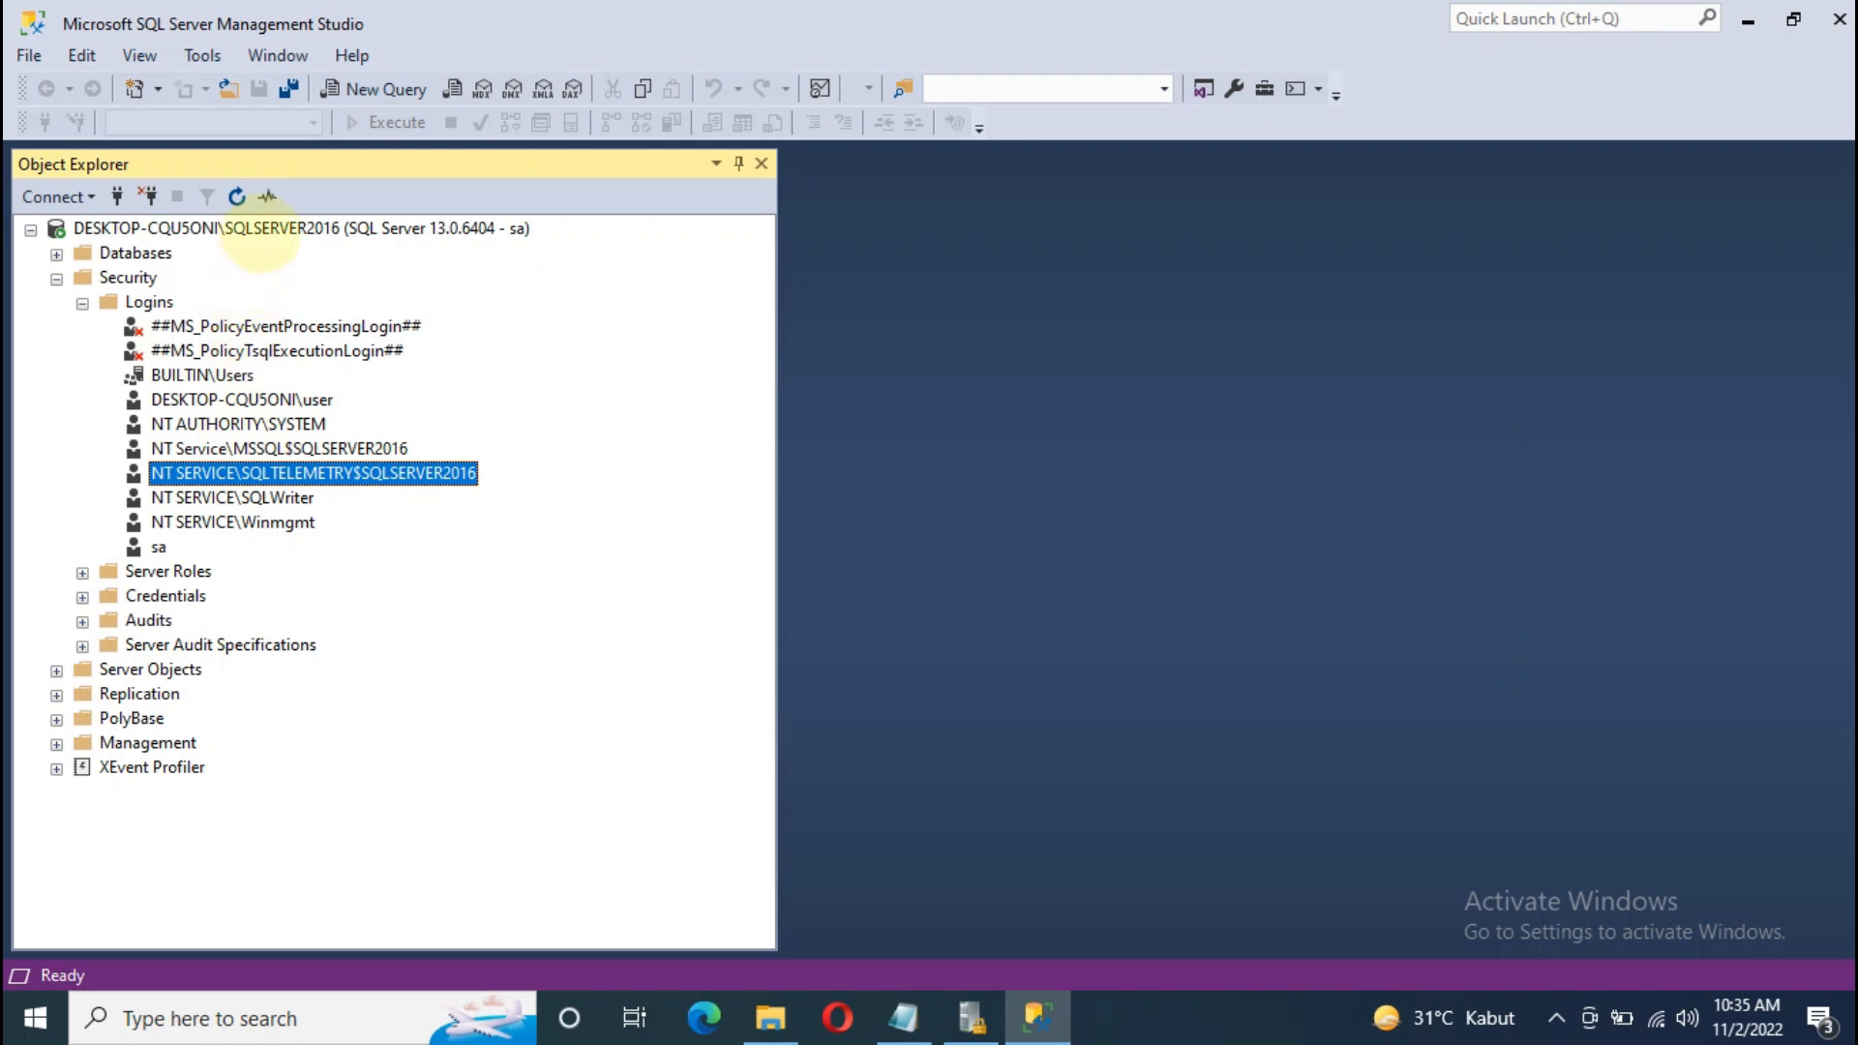
click(259, 230)
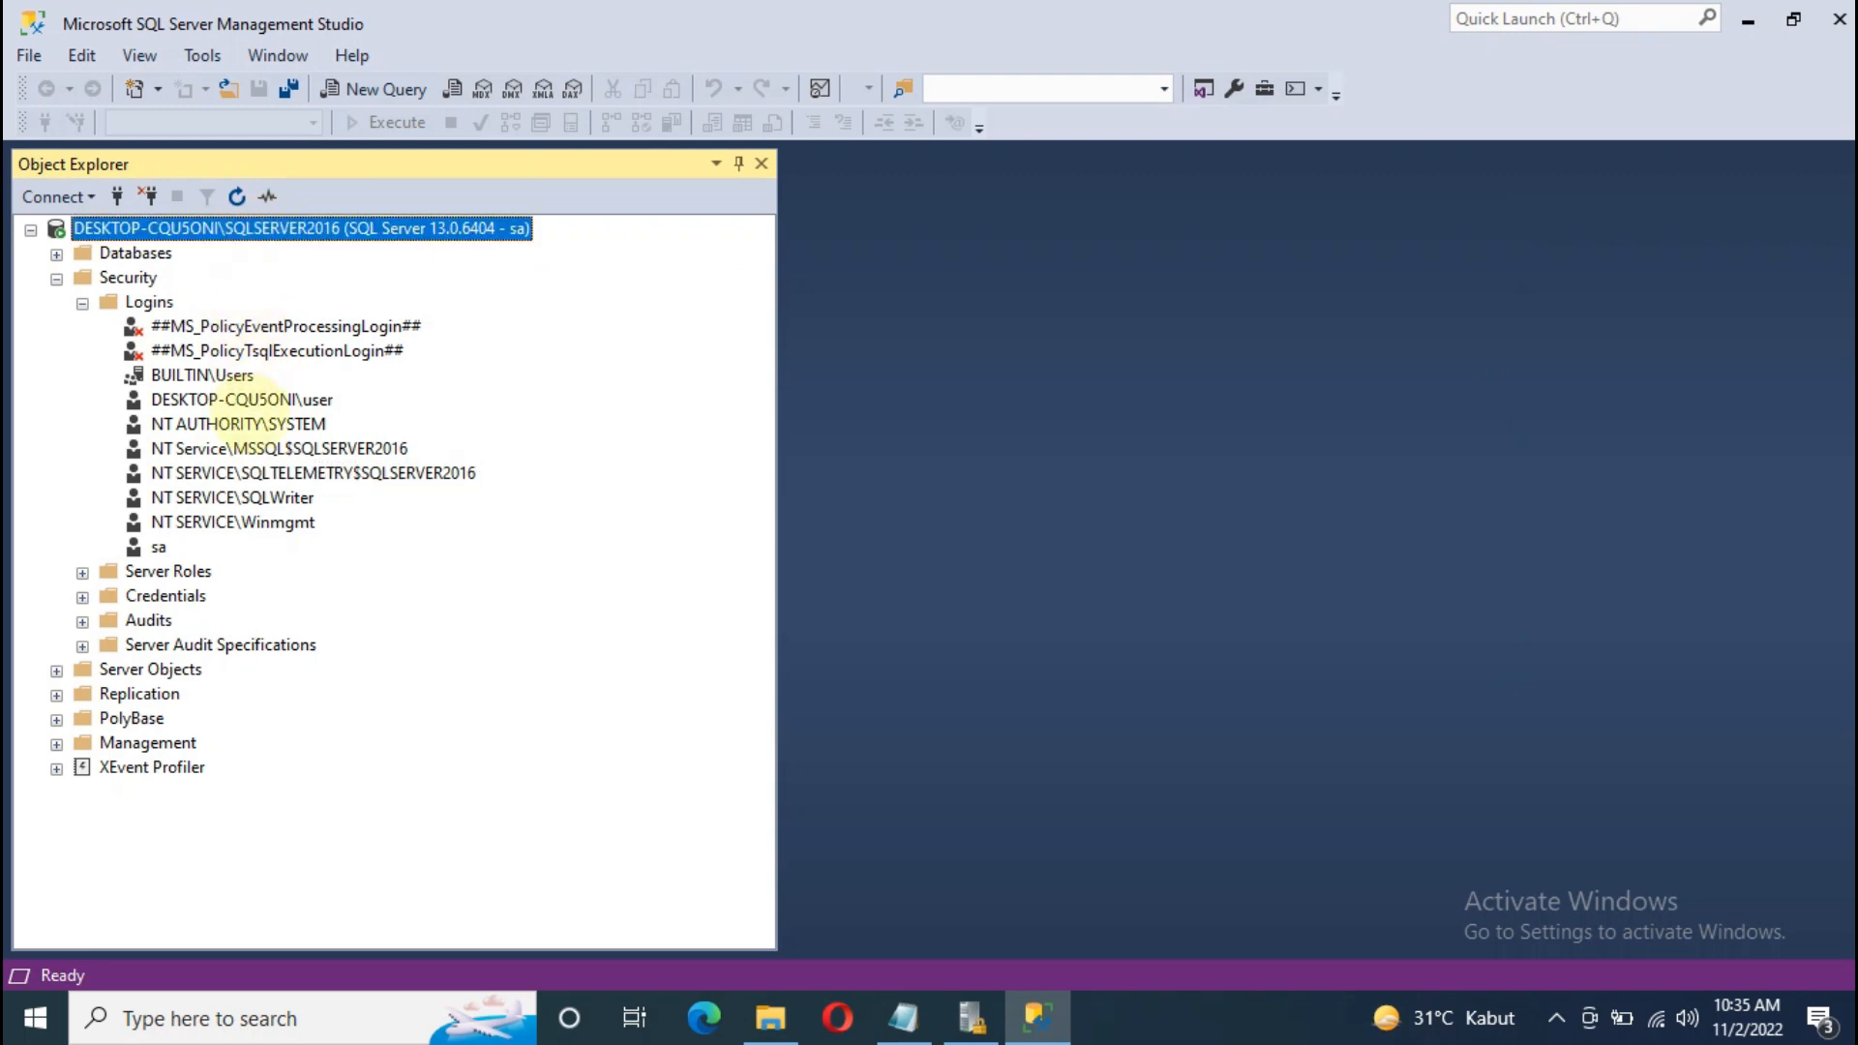
click(250, 419)
Step: Check the Databases list and the notes, then bring up the Logins folder's context menu
click(56, 254)
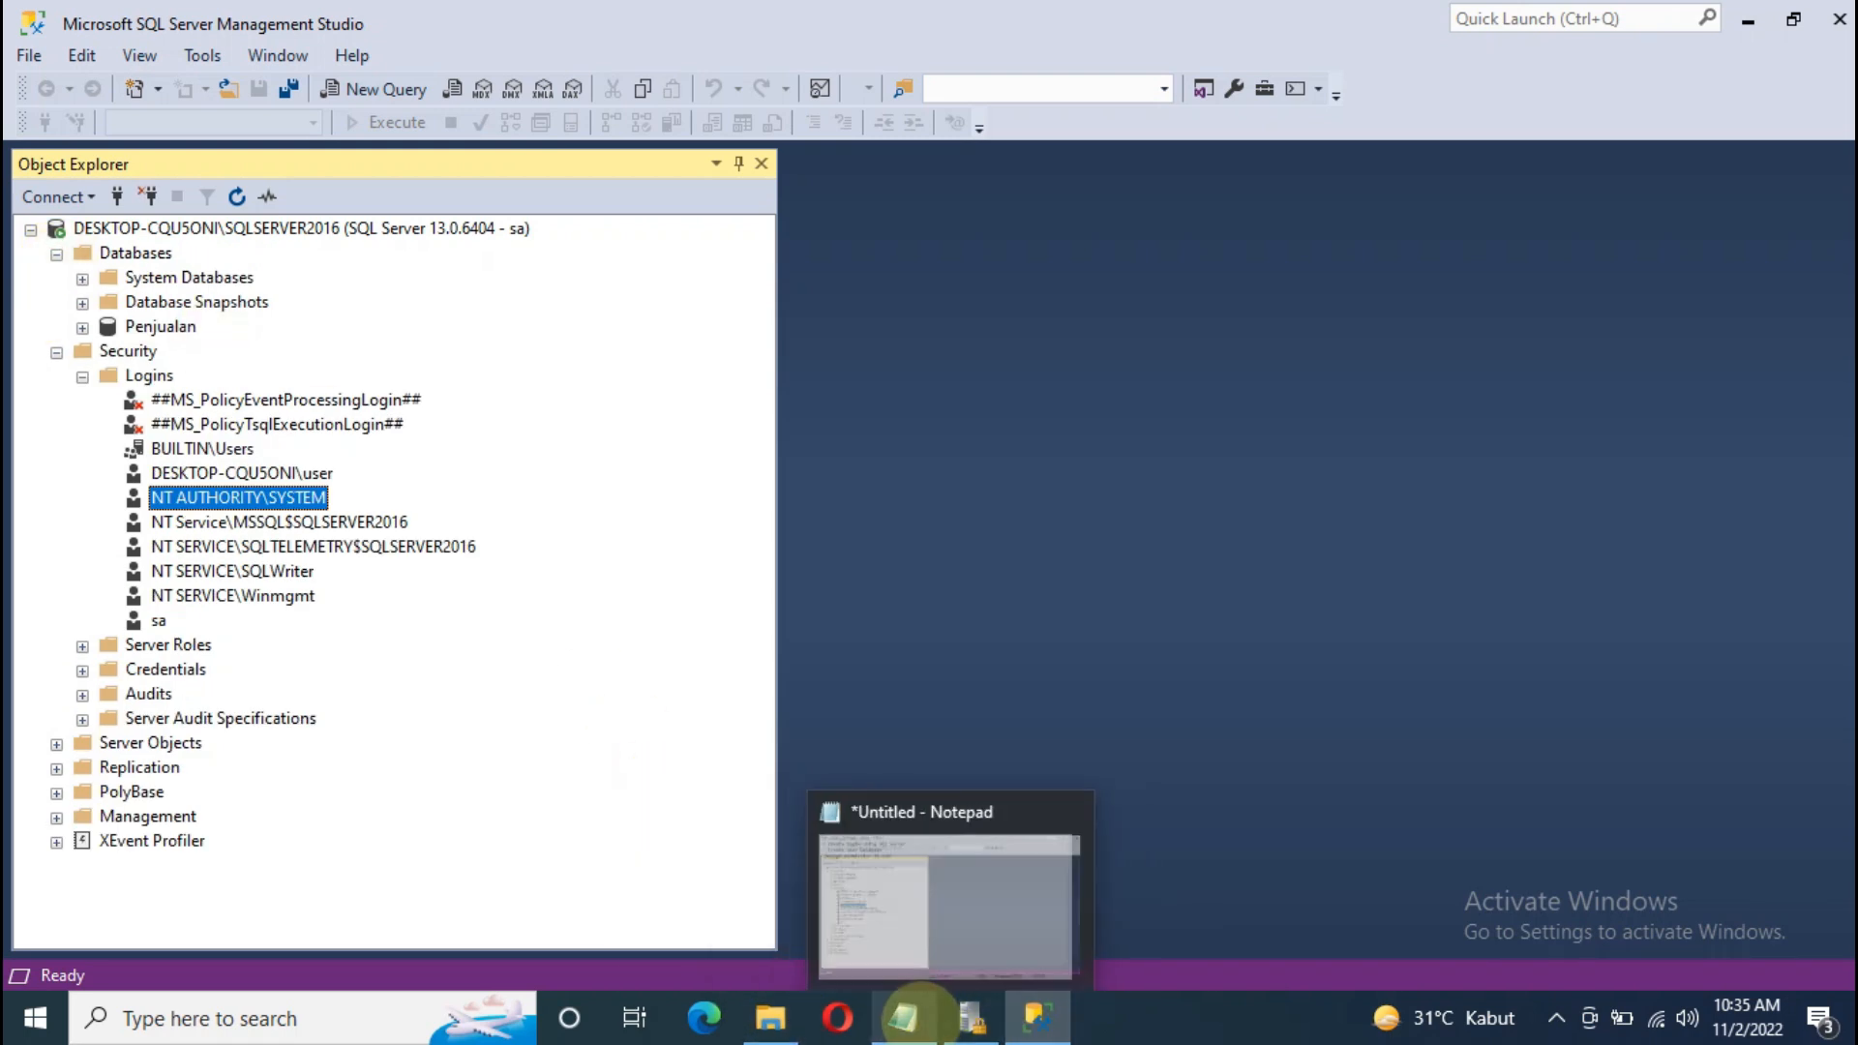
click(874, 940)
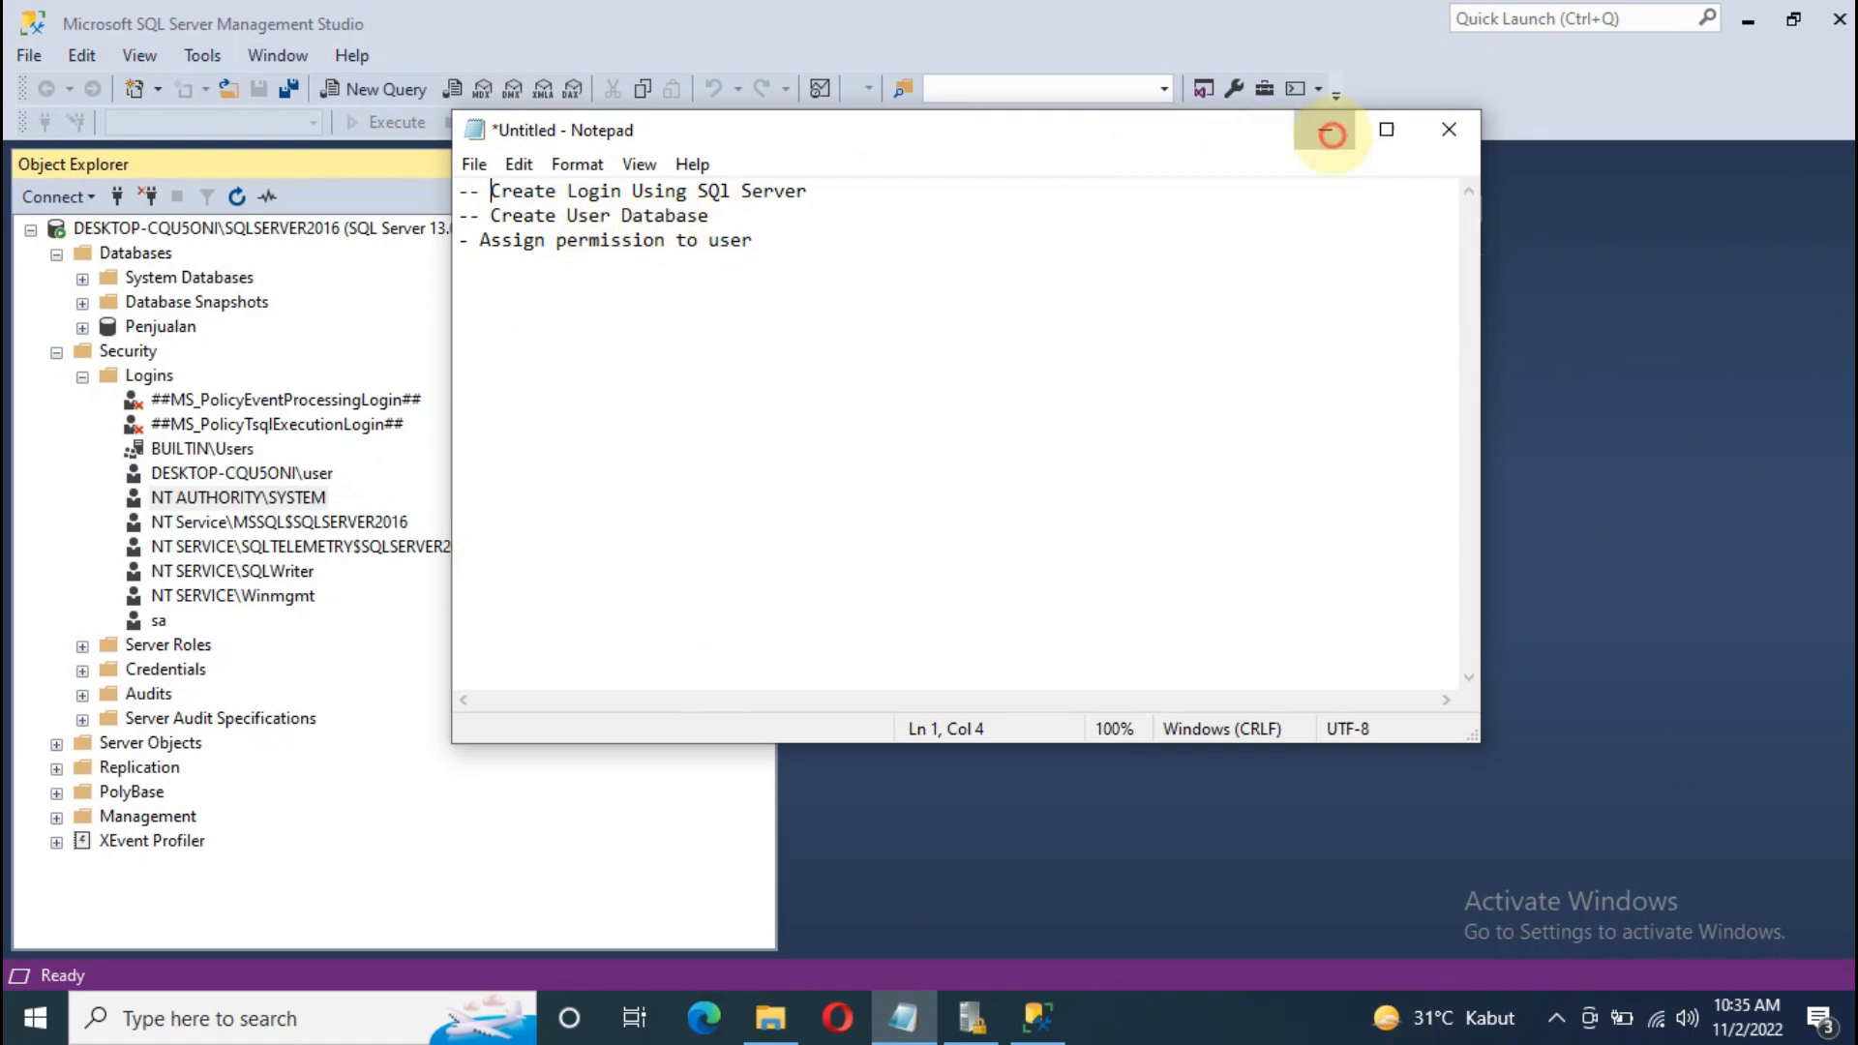
click(1326, 128)
click(56, 253)
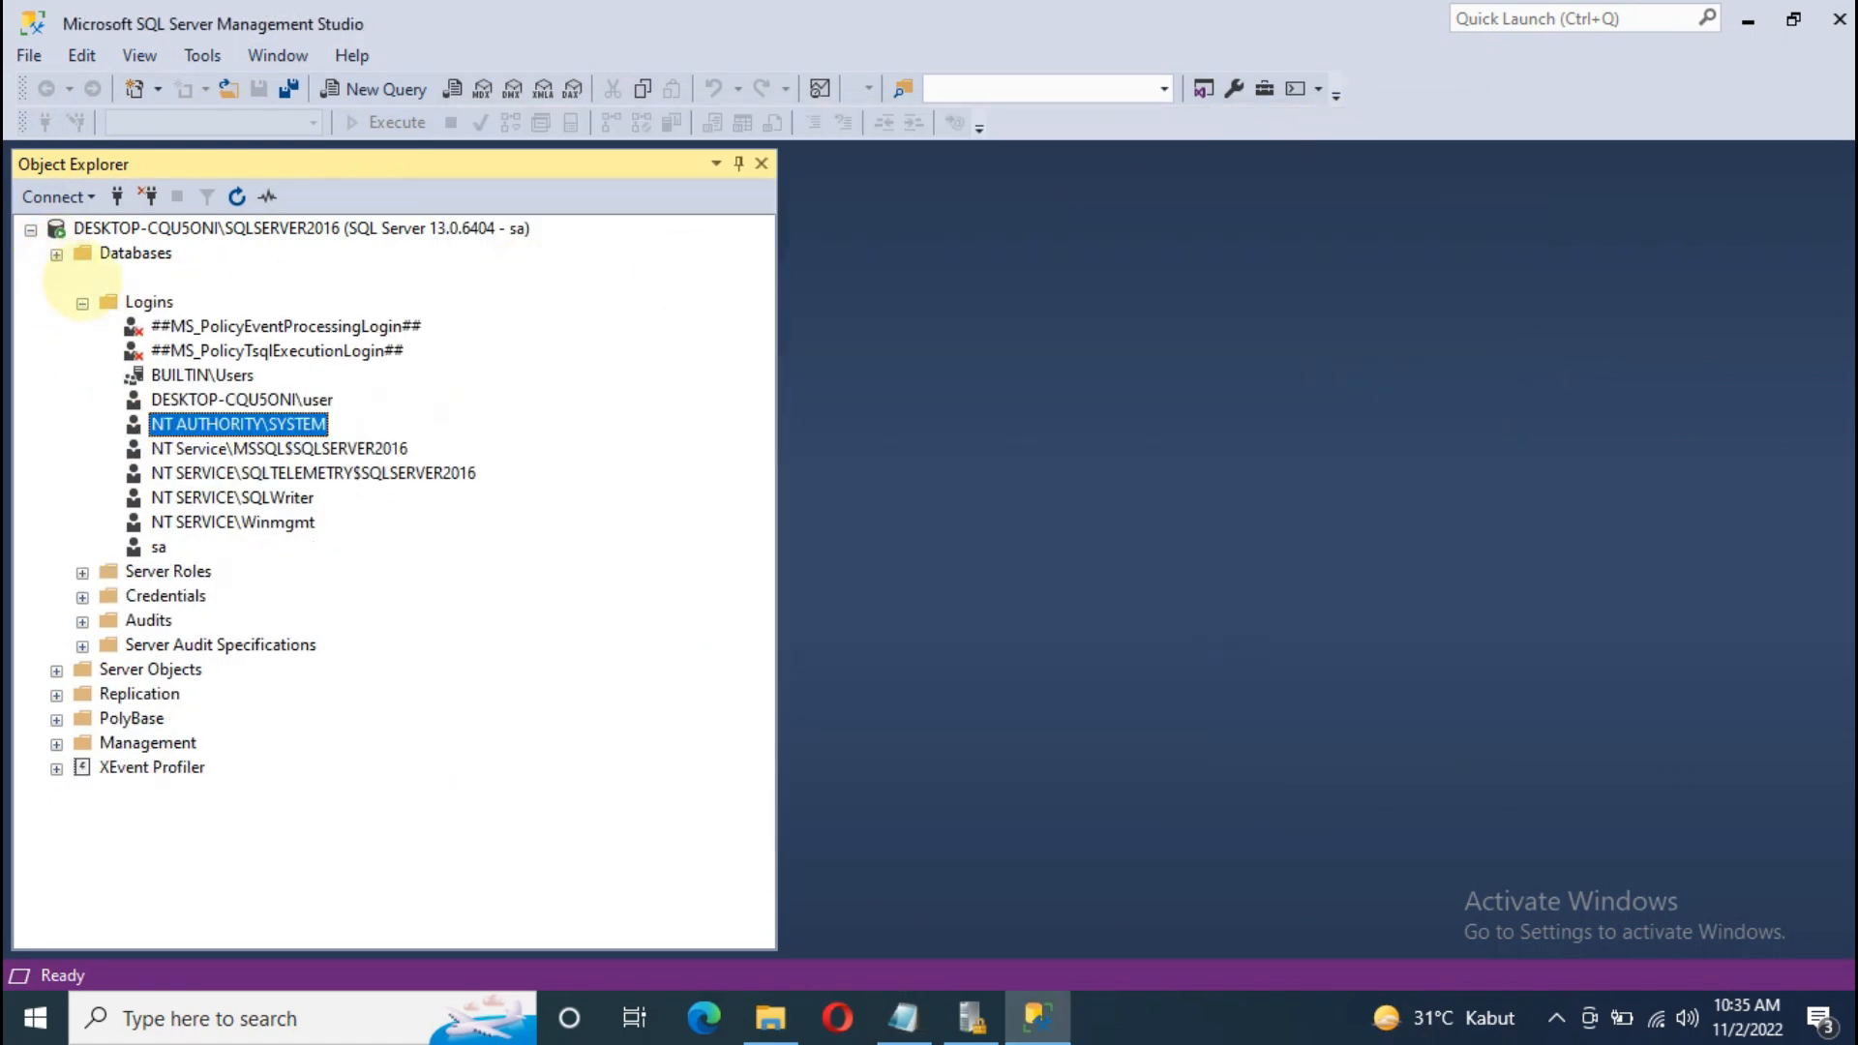
click(148, 301)
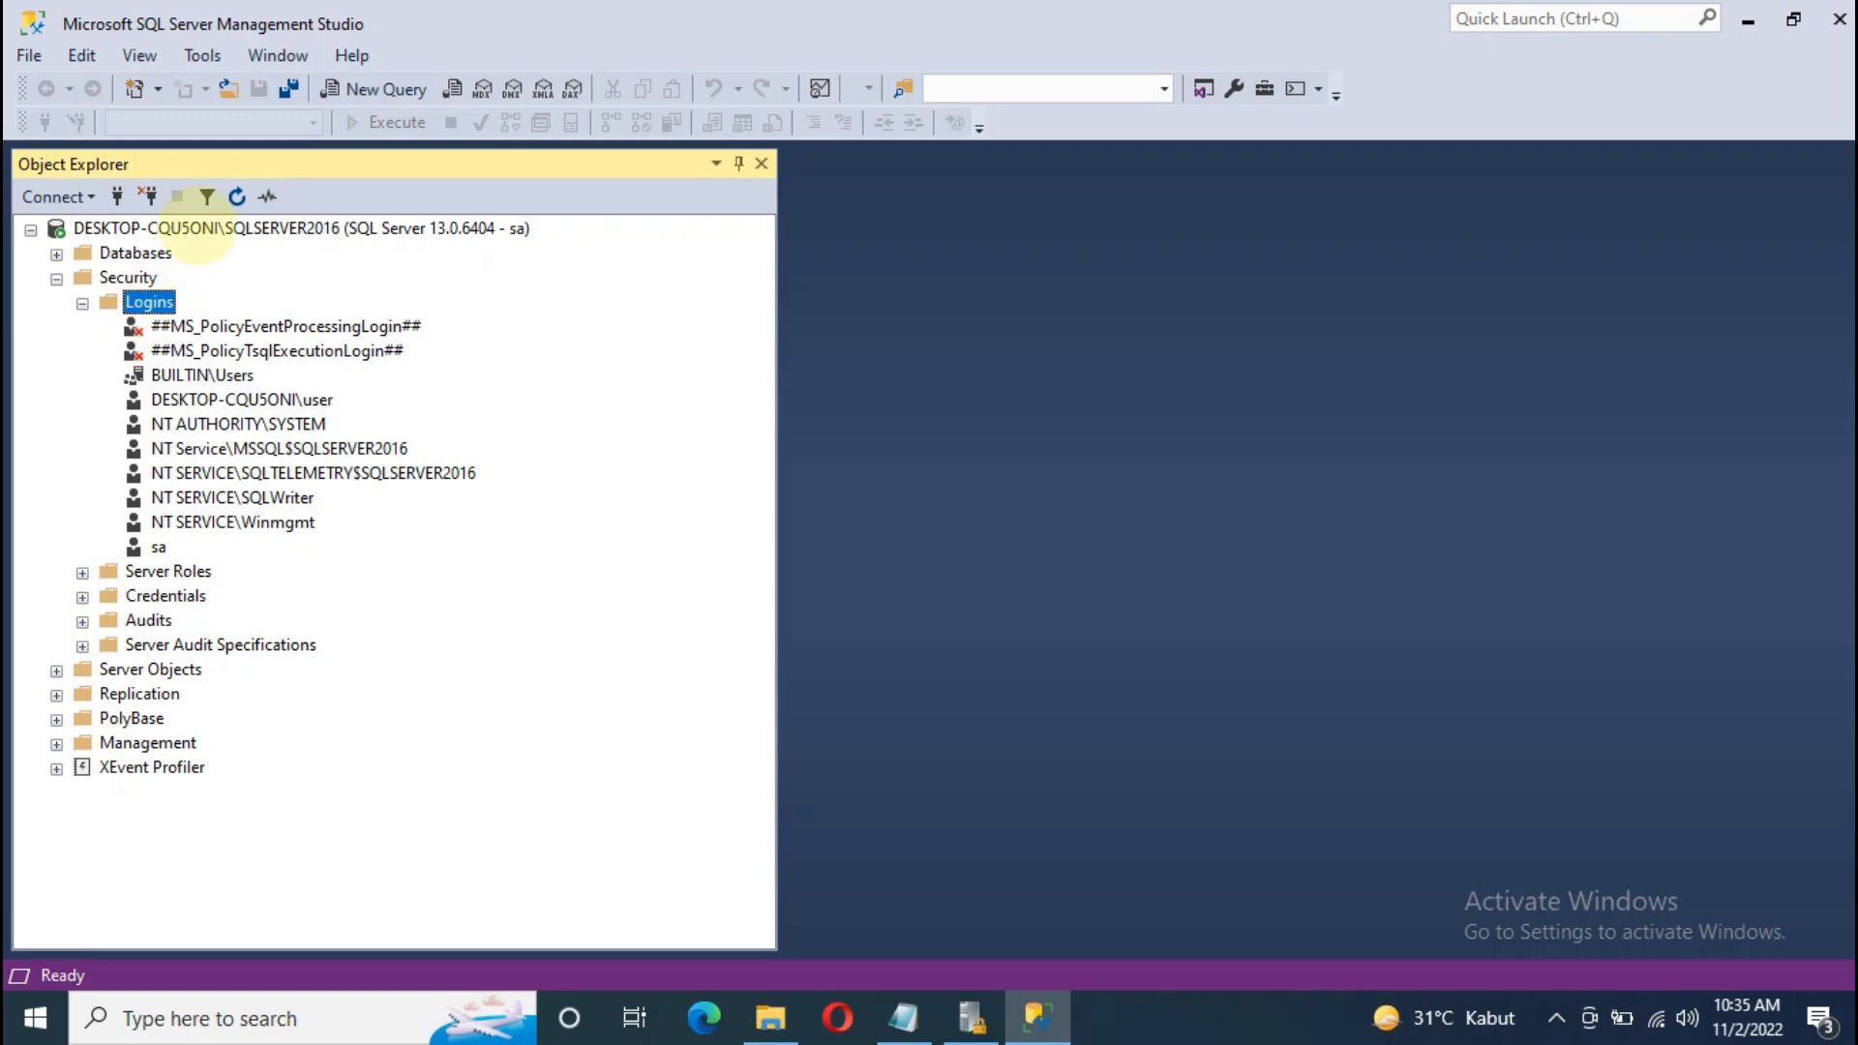
key(Down)
key(Down)
key(Down)
key(Down)
key(Down)
key(Up)
key(Up)
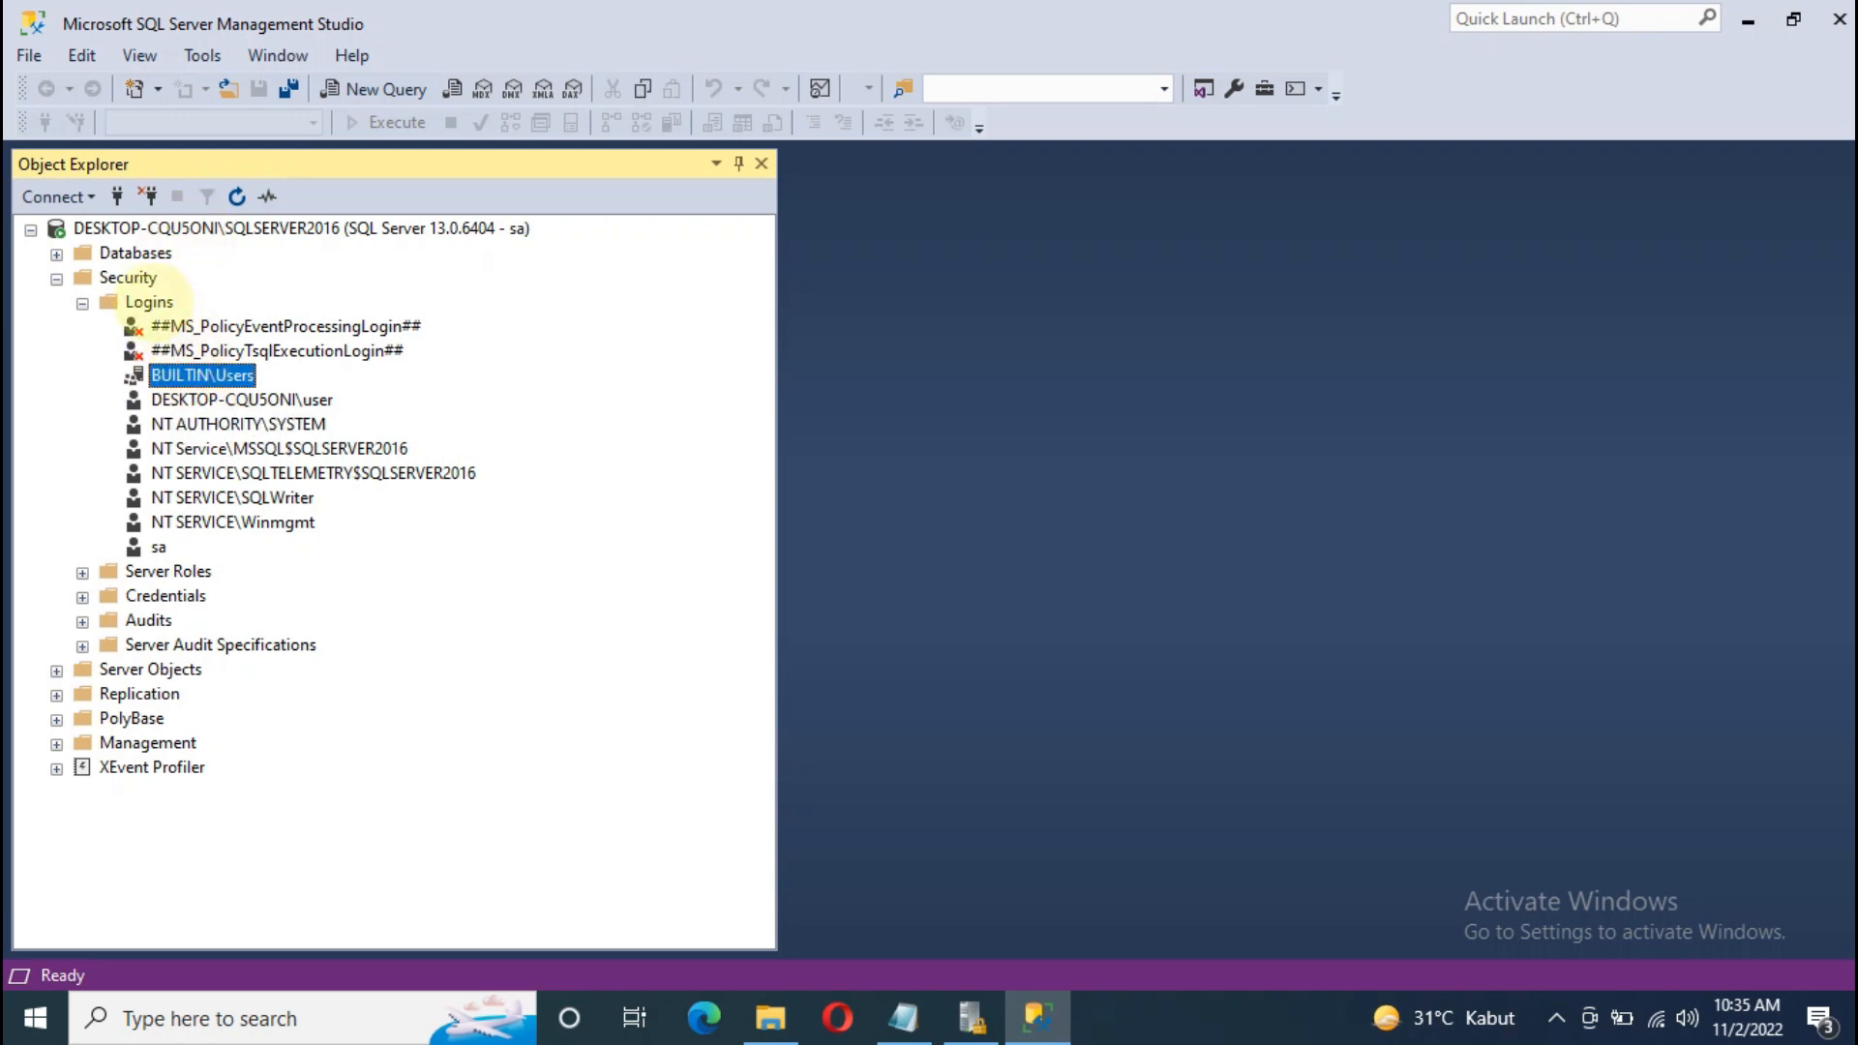
click(152, 302)
right_click(154, 303)
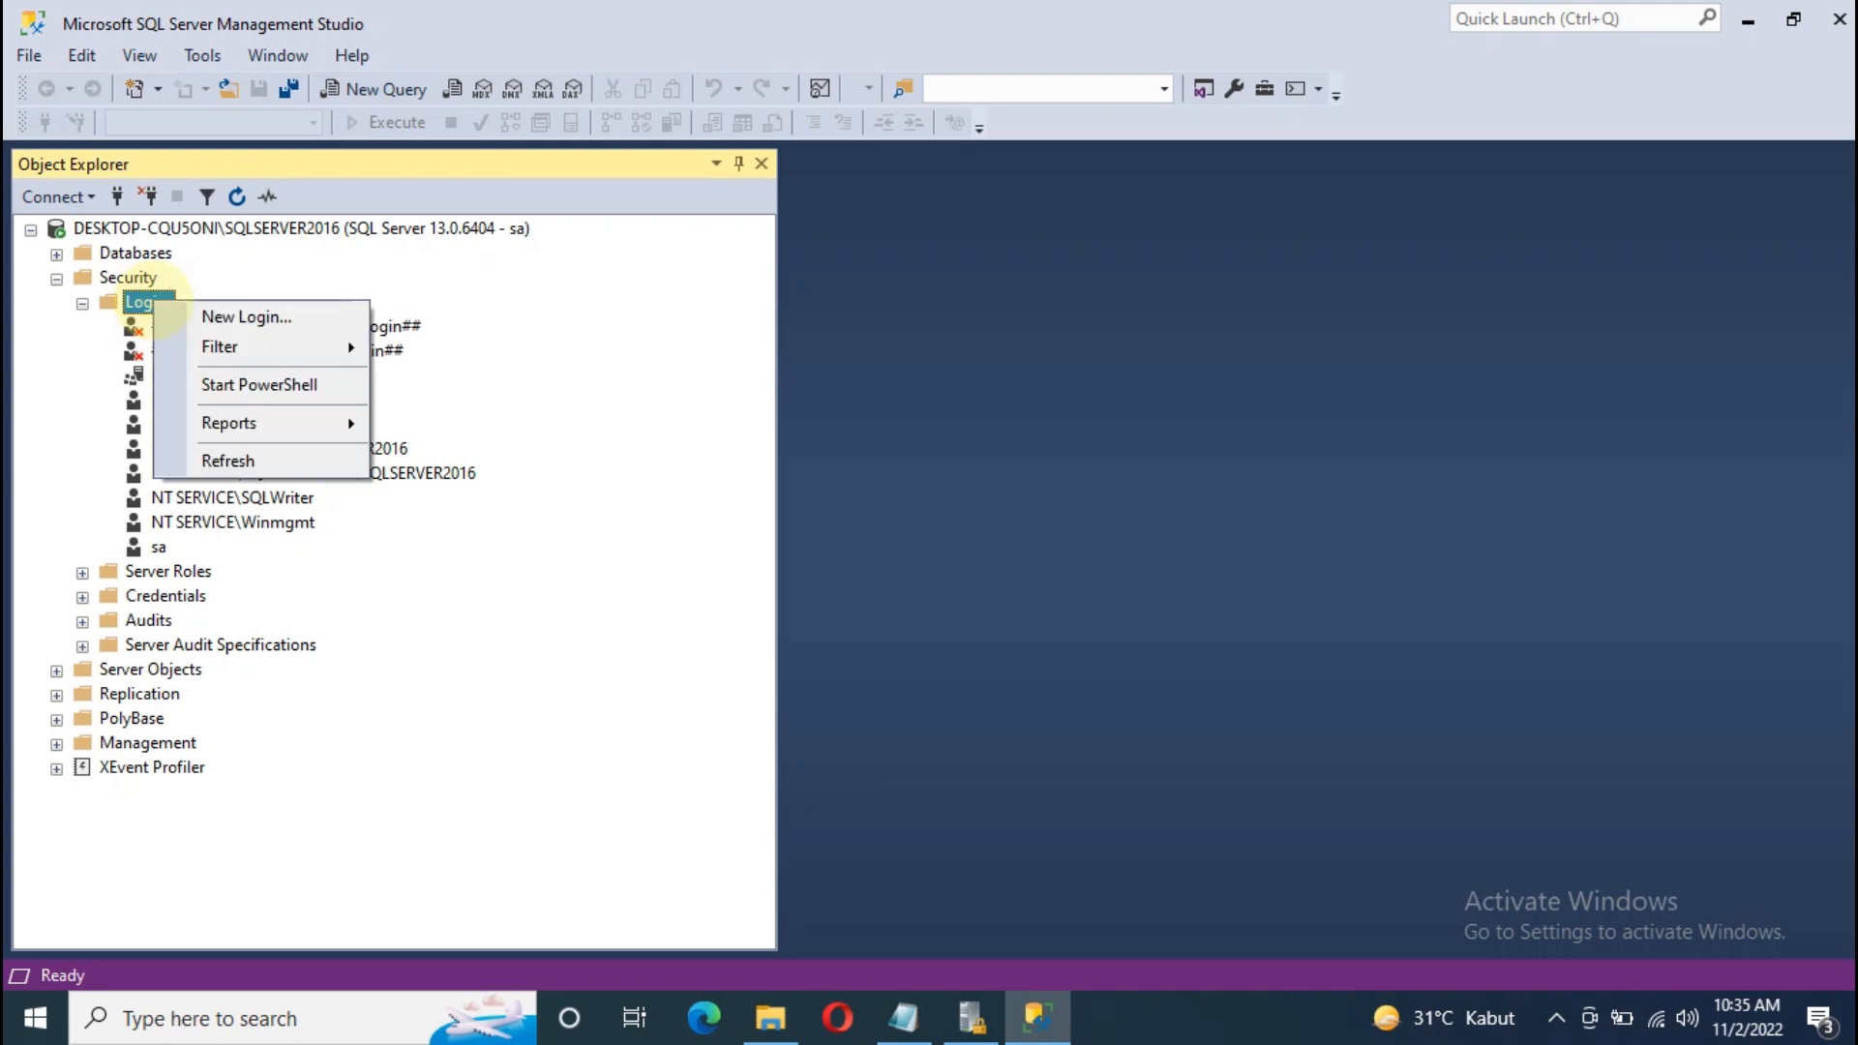
Step: Start a new login, entering its login name and choosing SQL Server authentication
click(218, 317)
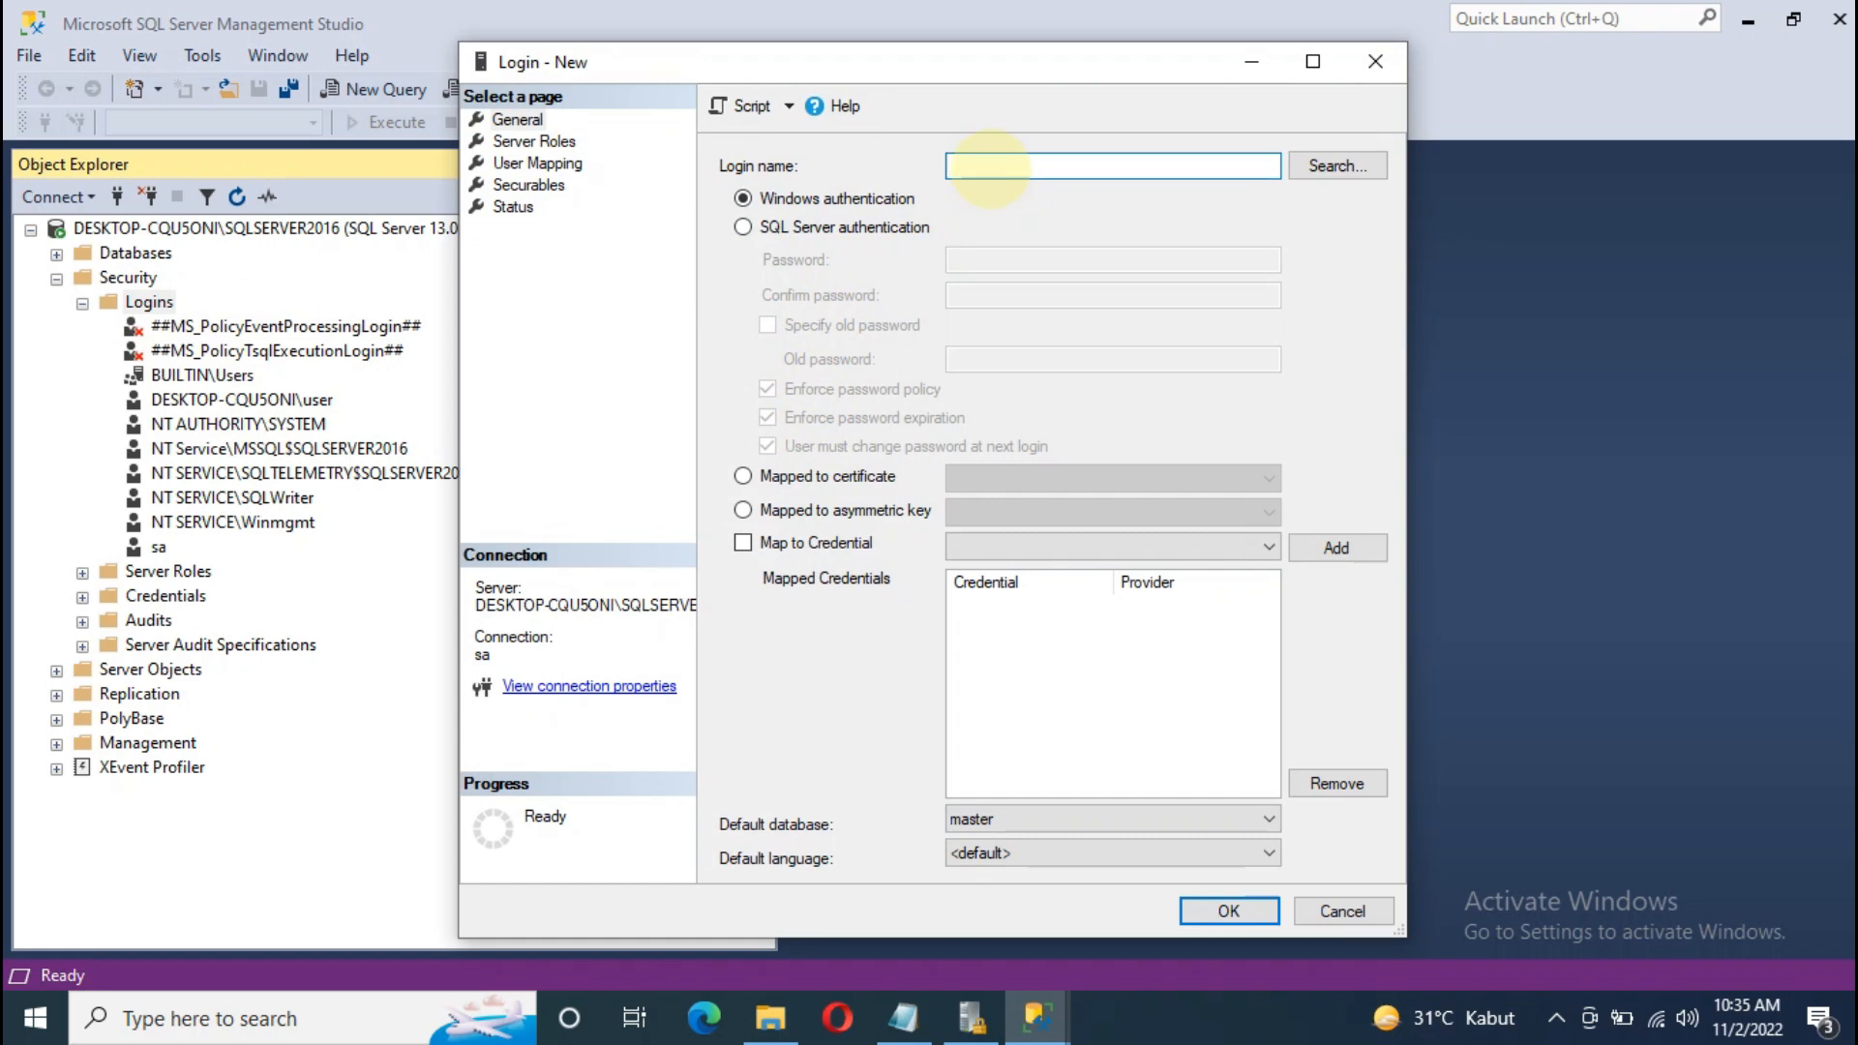
text(fajar)
click(742, 227)
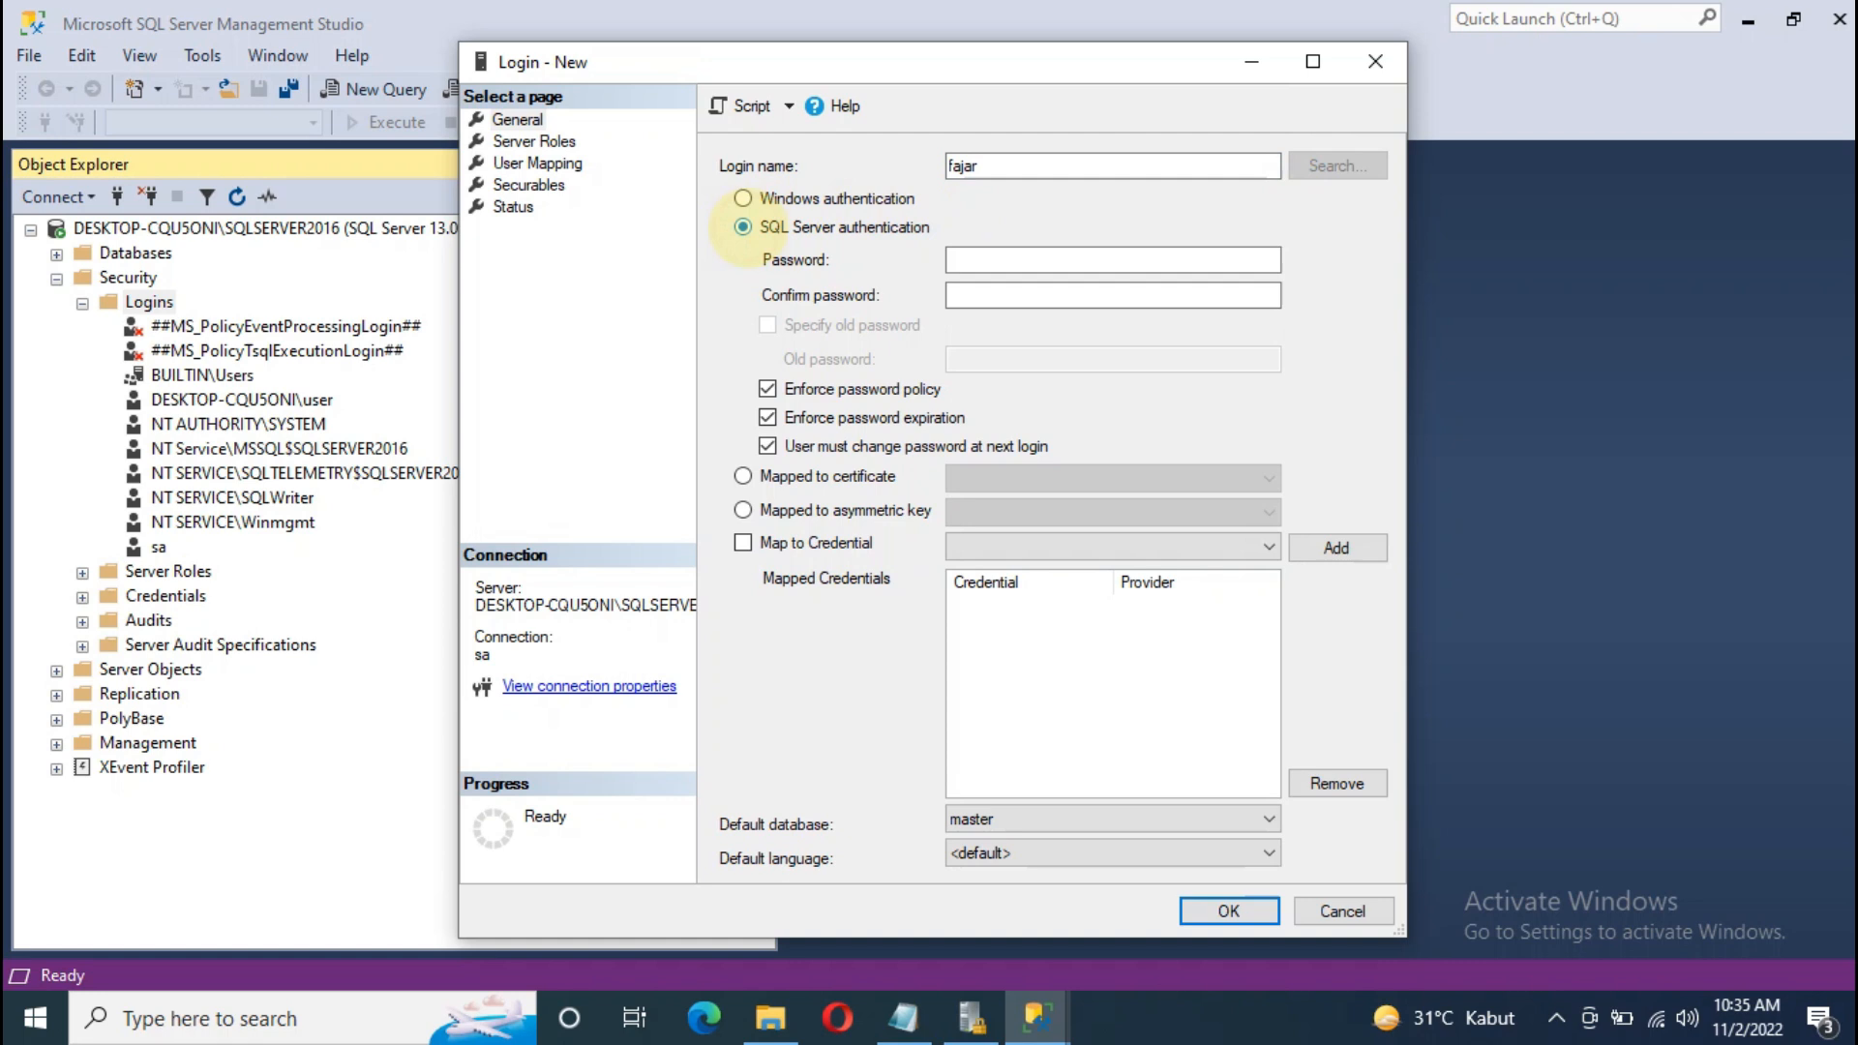
Step: Enter and confirm the login's password, turn off password expiration, then open Windows search
click(996, 260)
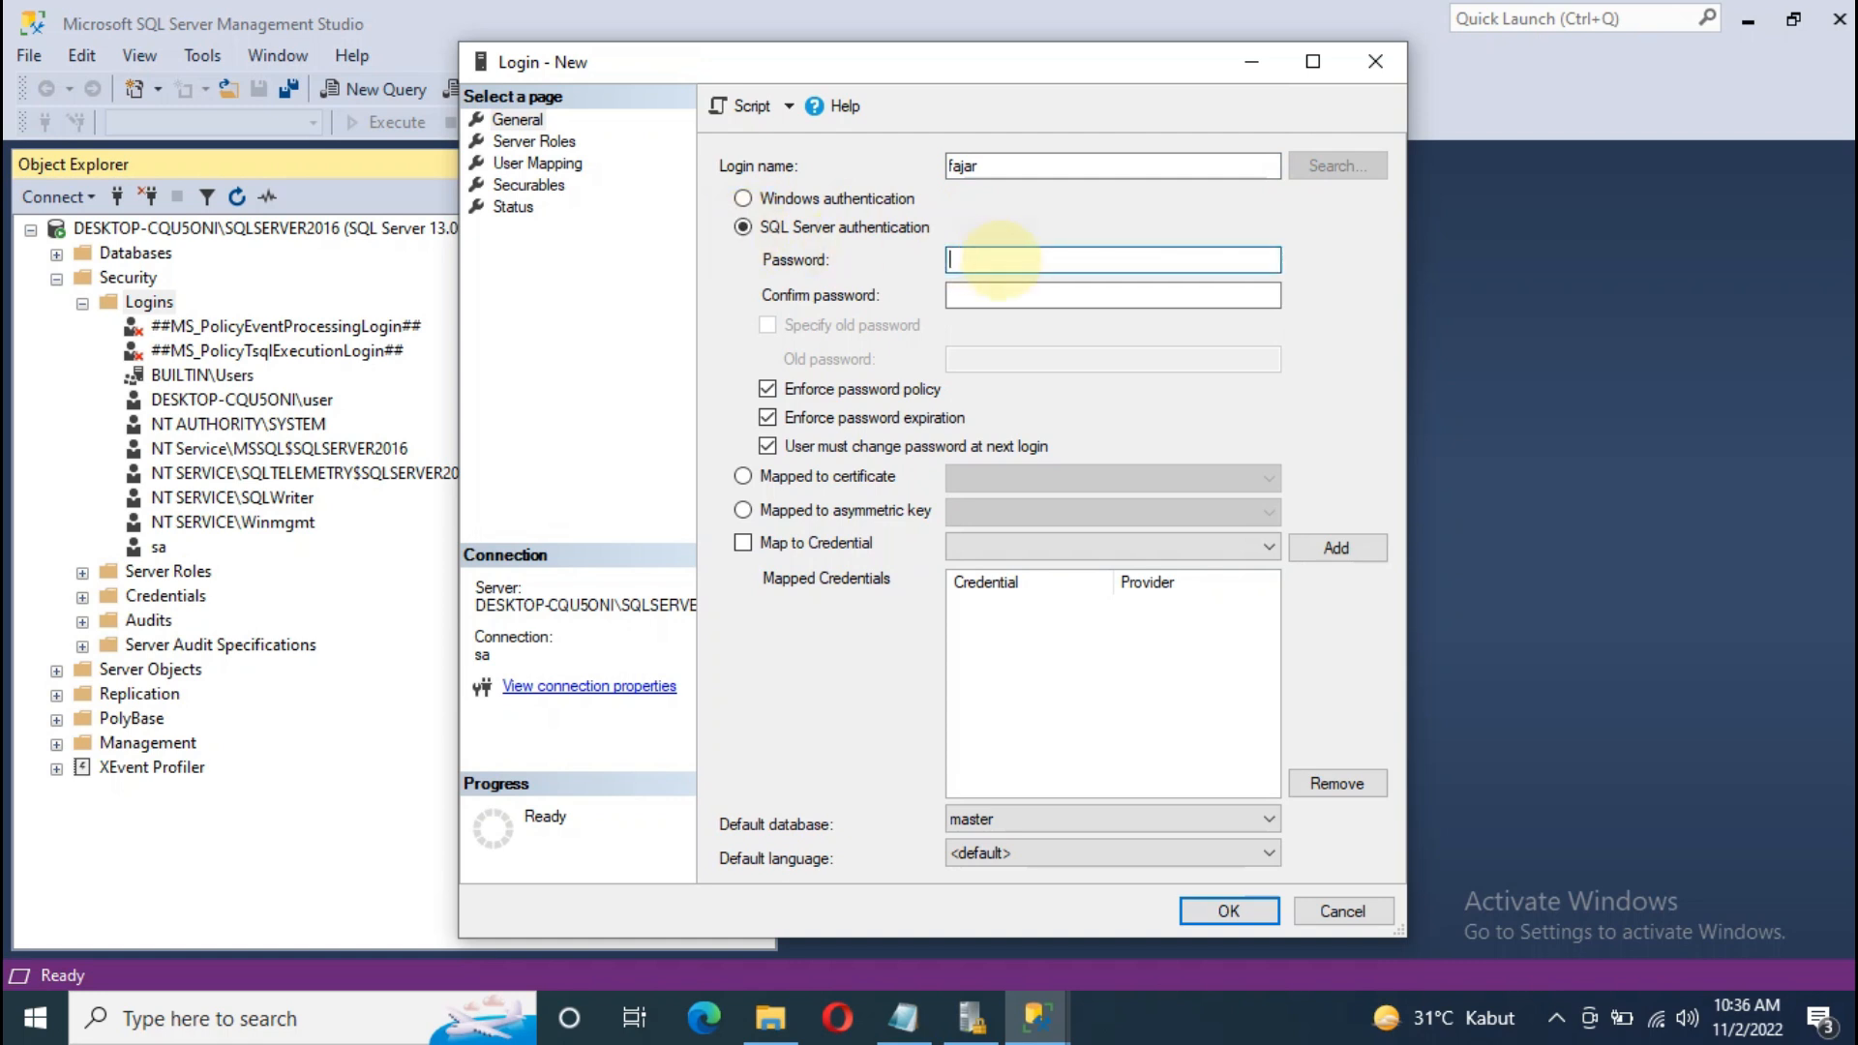
text(123456)
click(1083, 295)
text(123456)
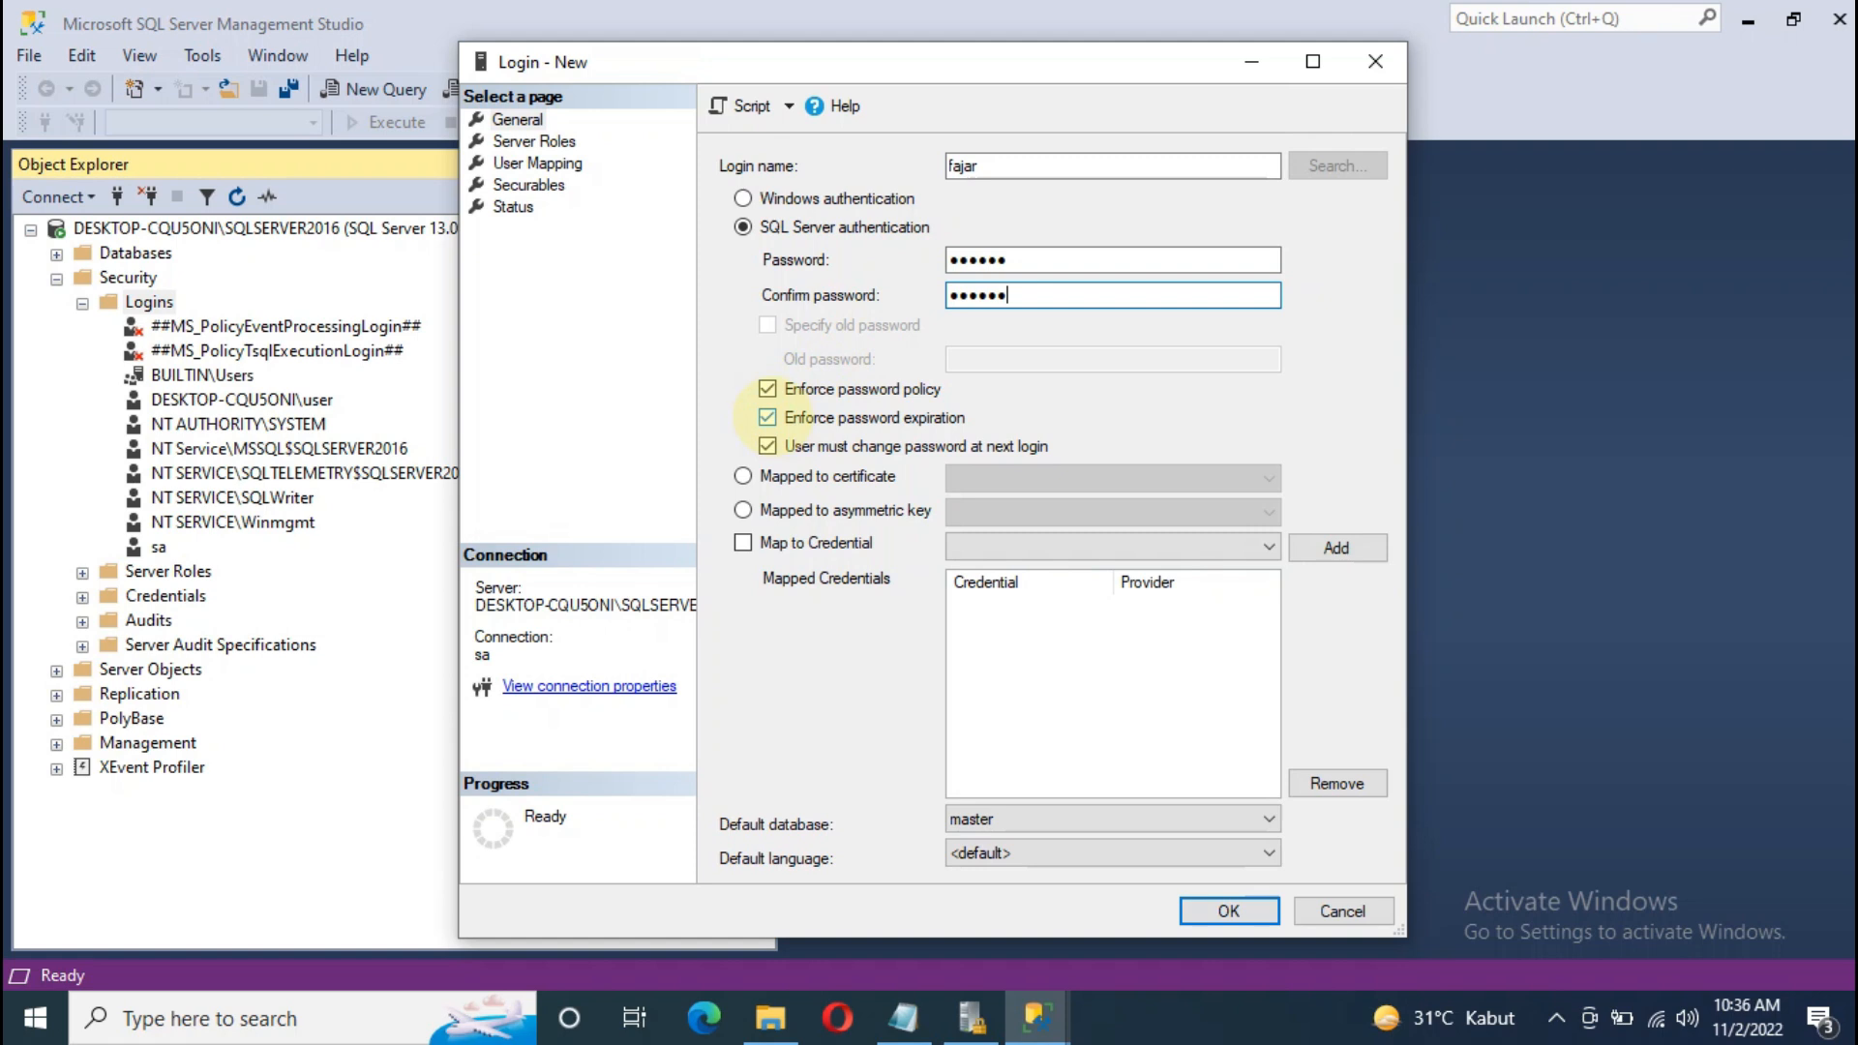
click(767, 418)
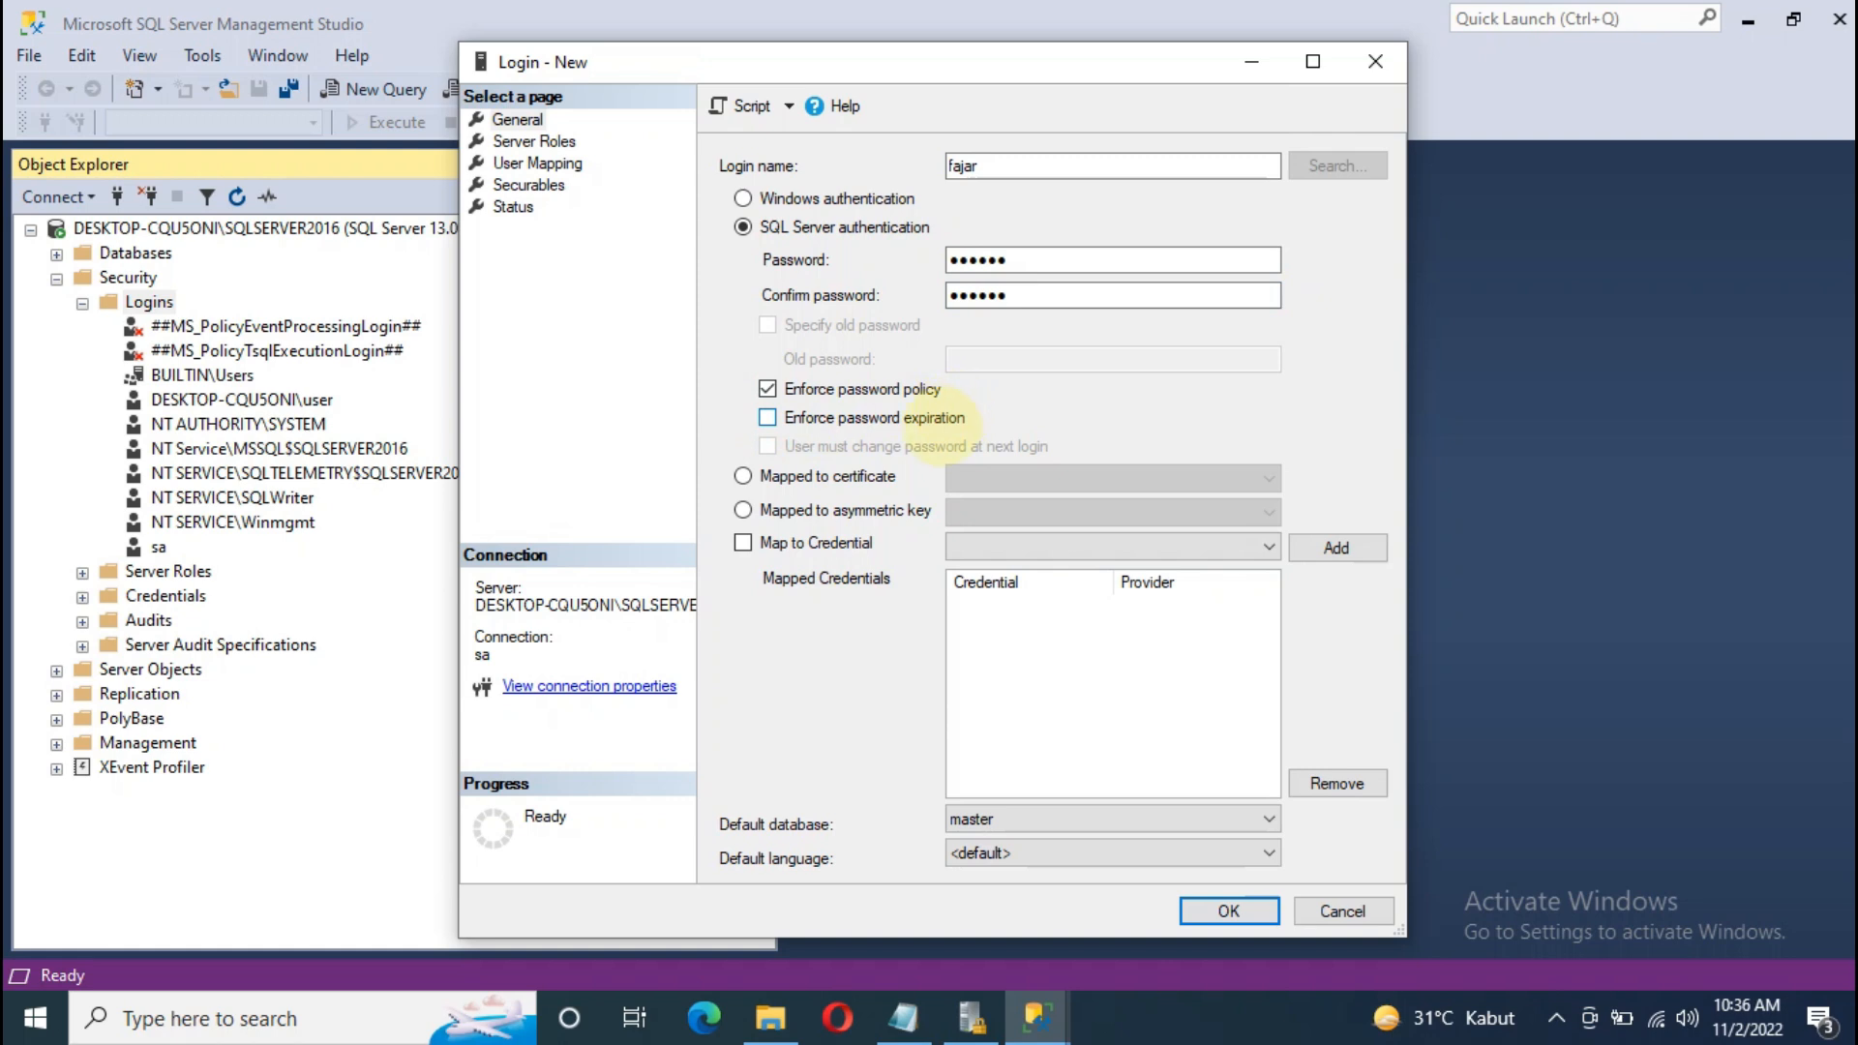
click(208, 1016)
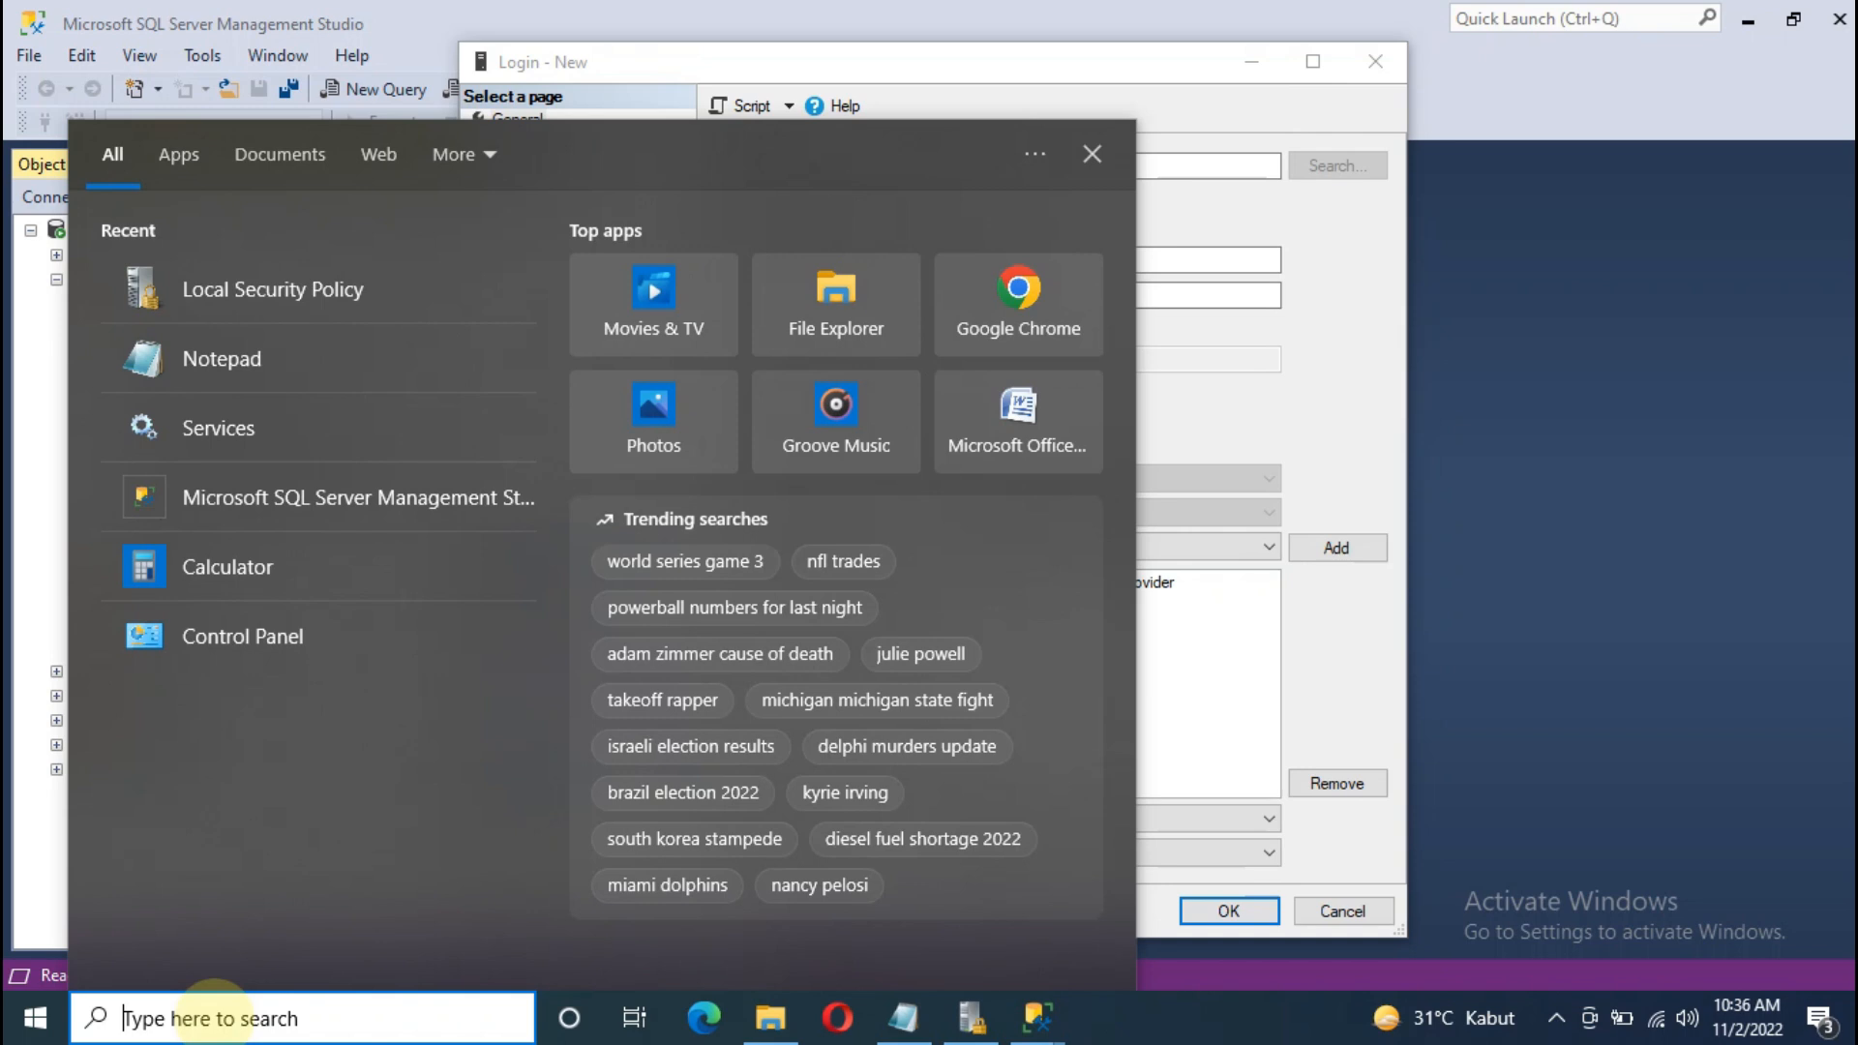
text(local)
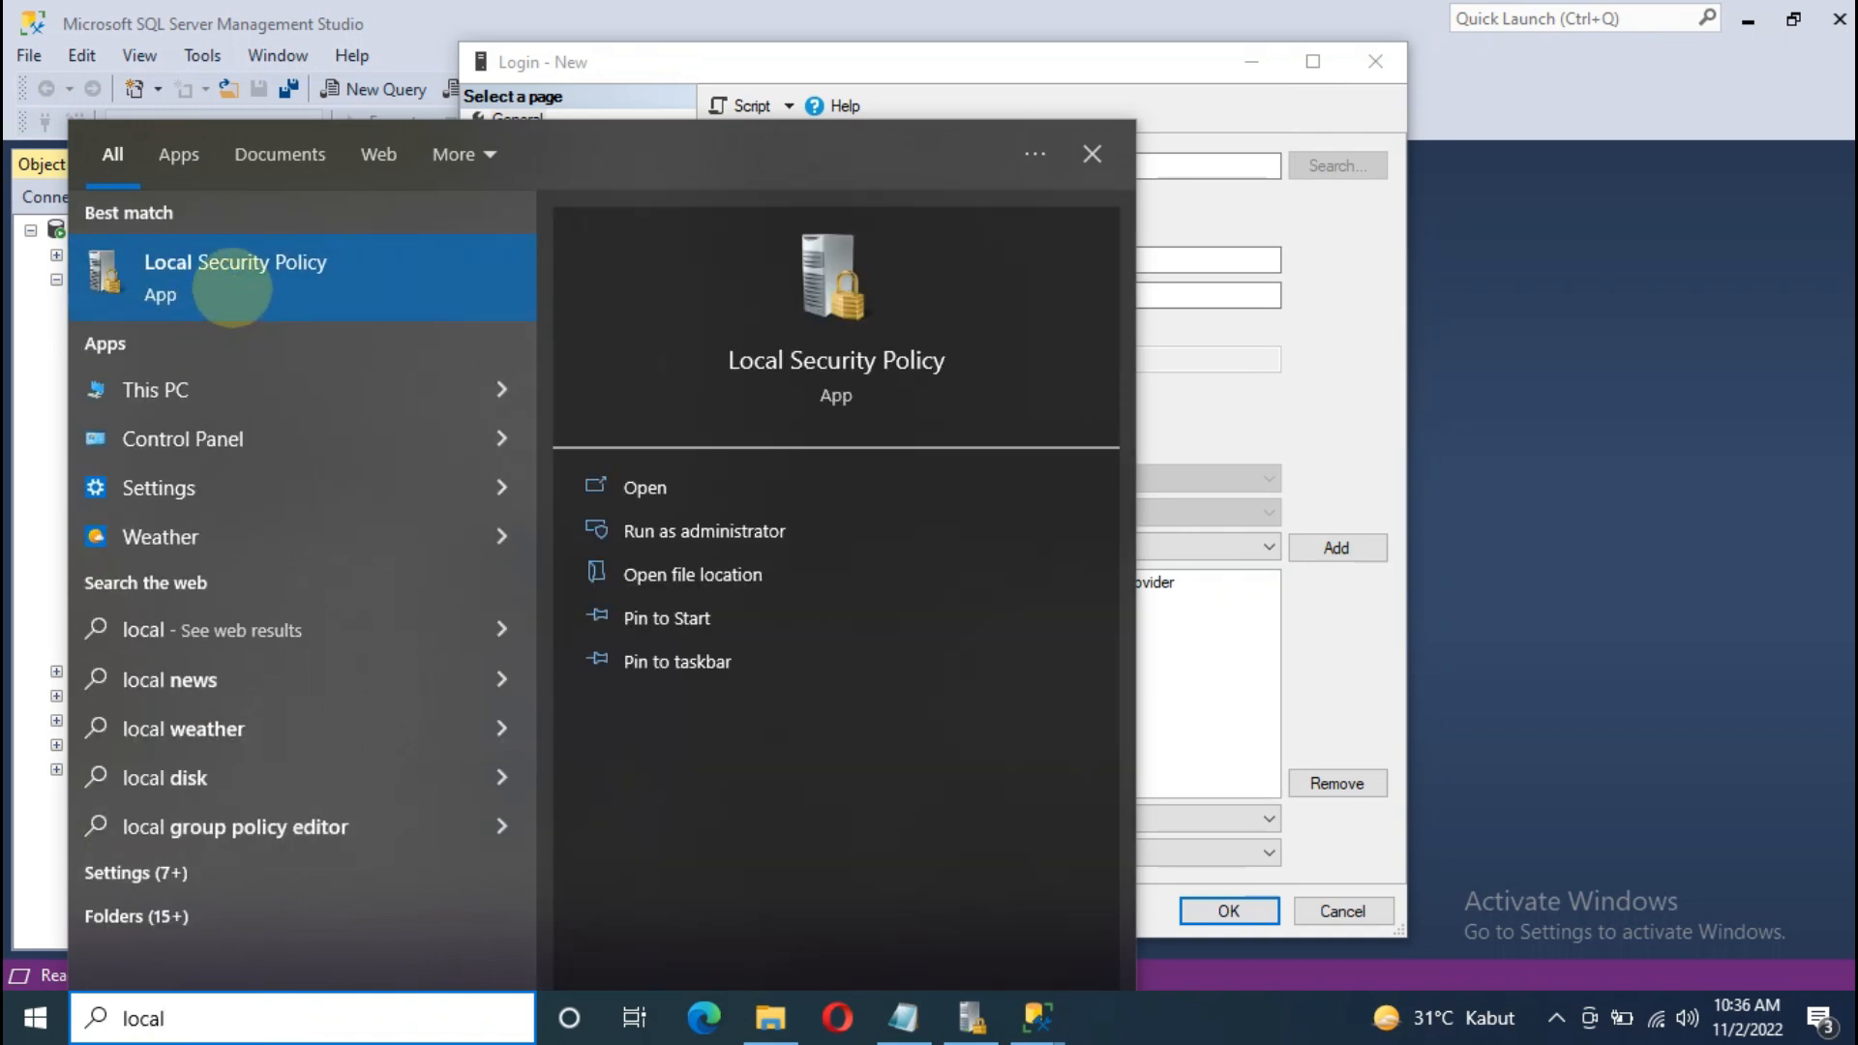
click(232, 281)
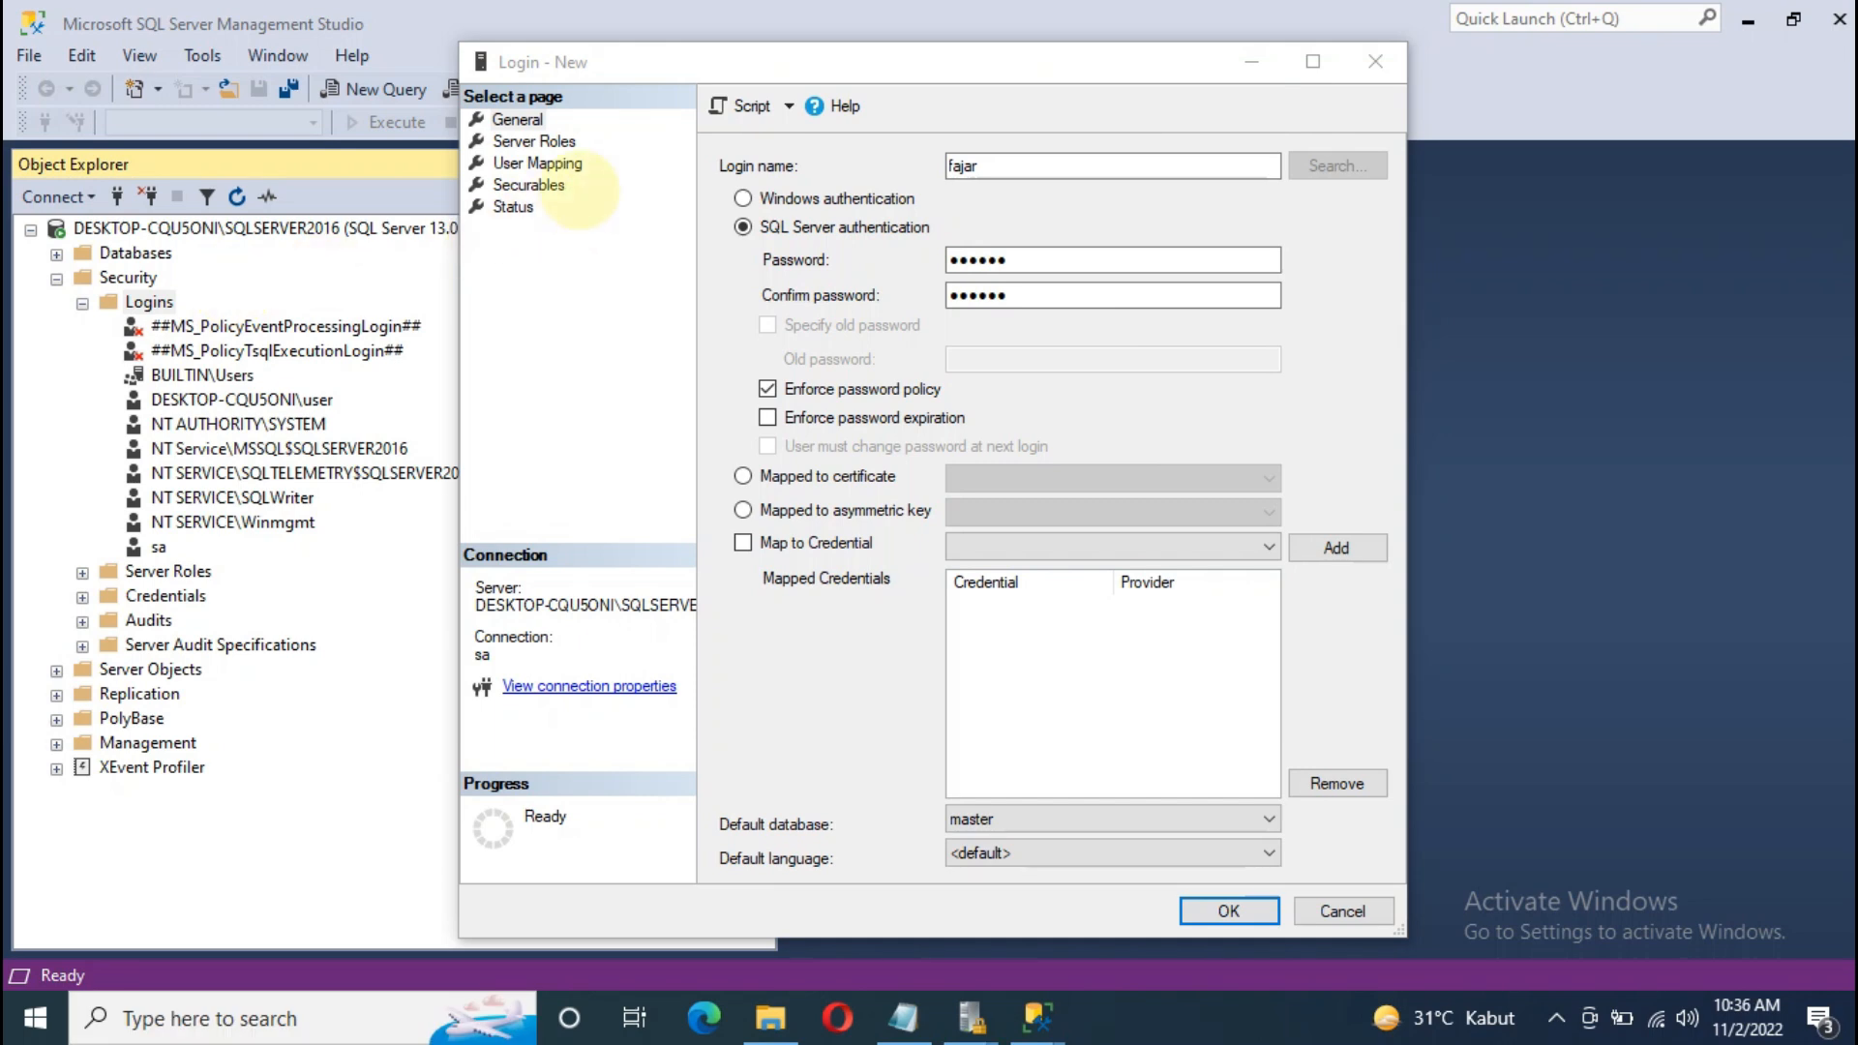
click(32, 153)
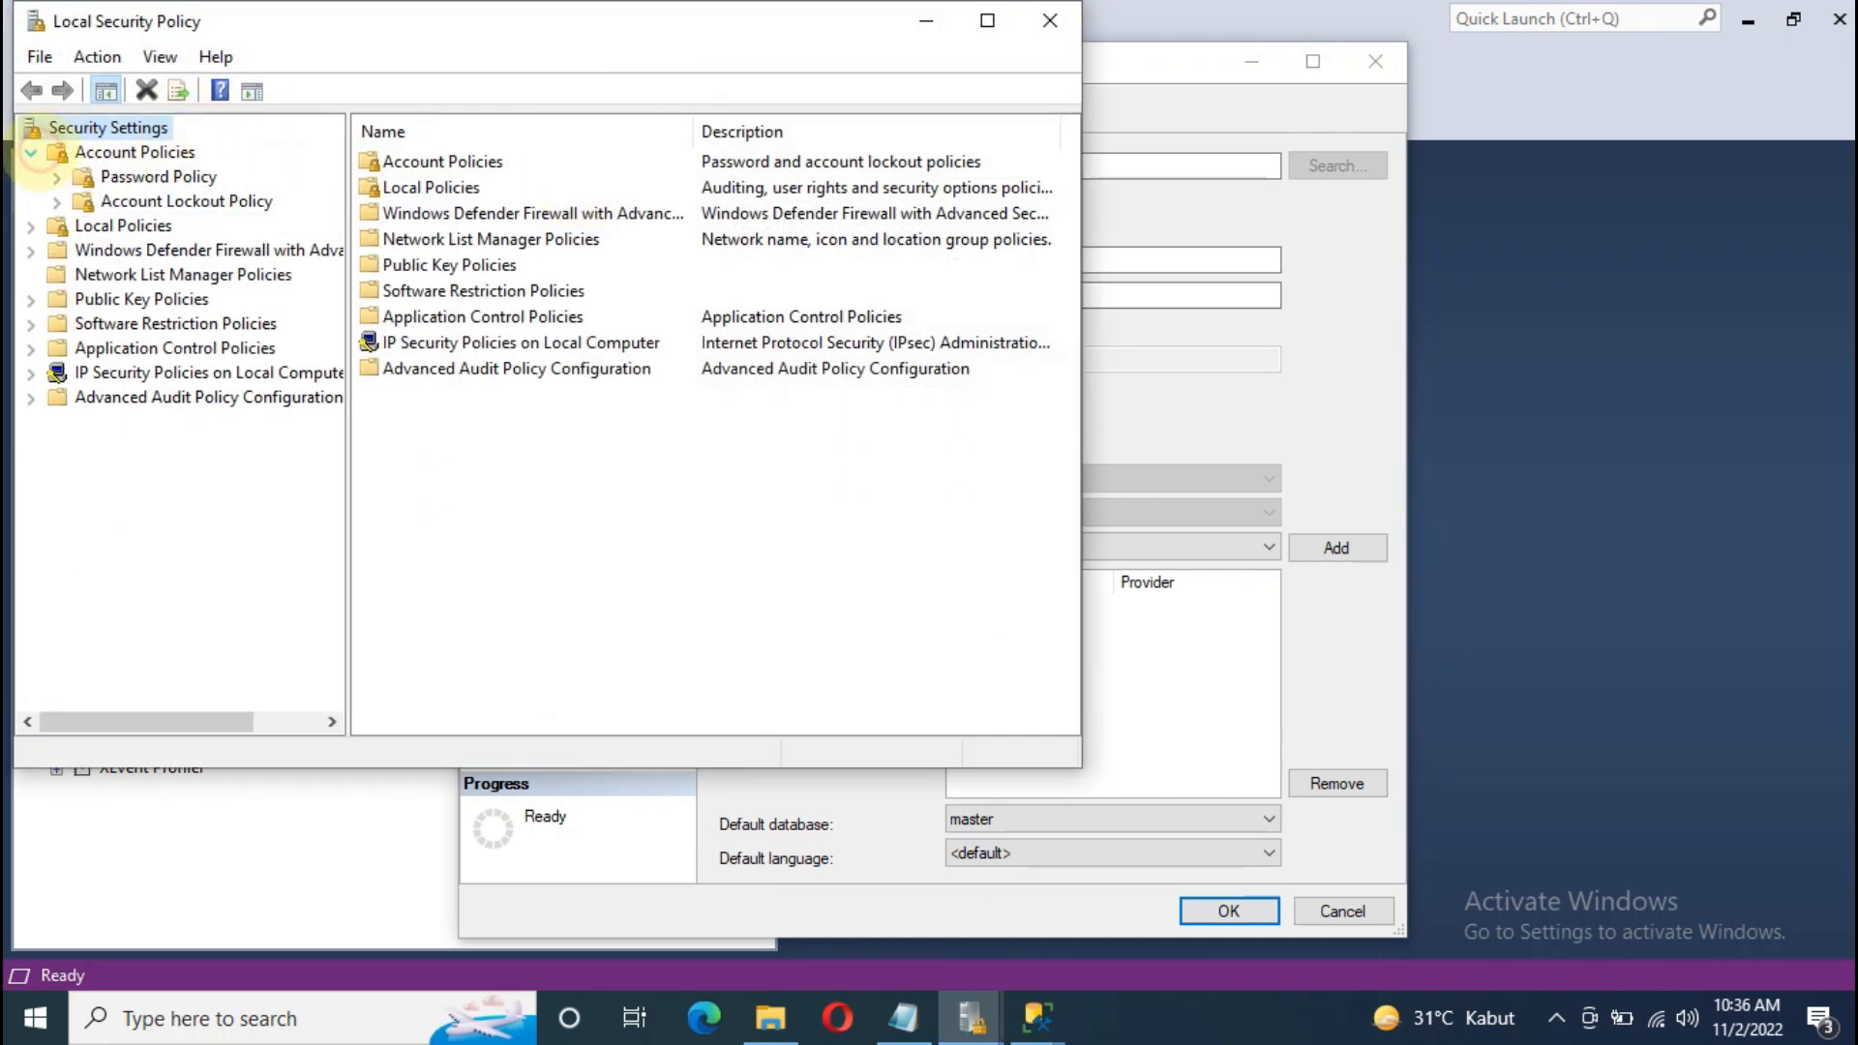
click(155, 176)
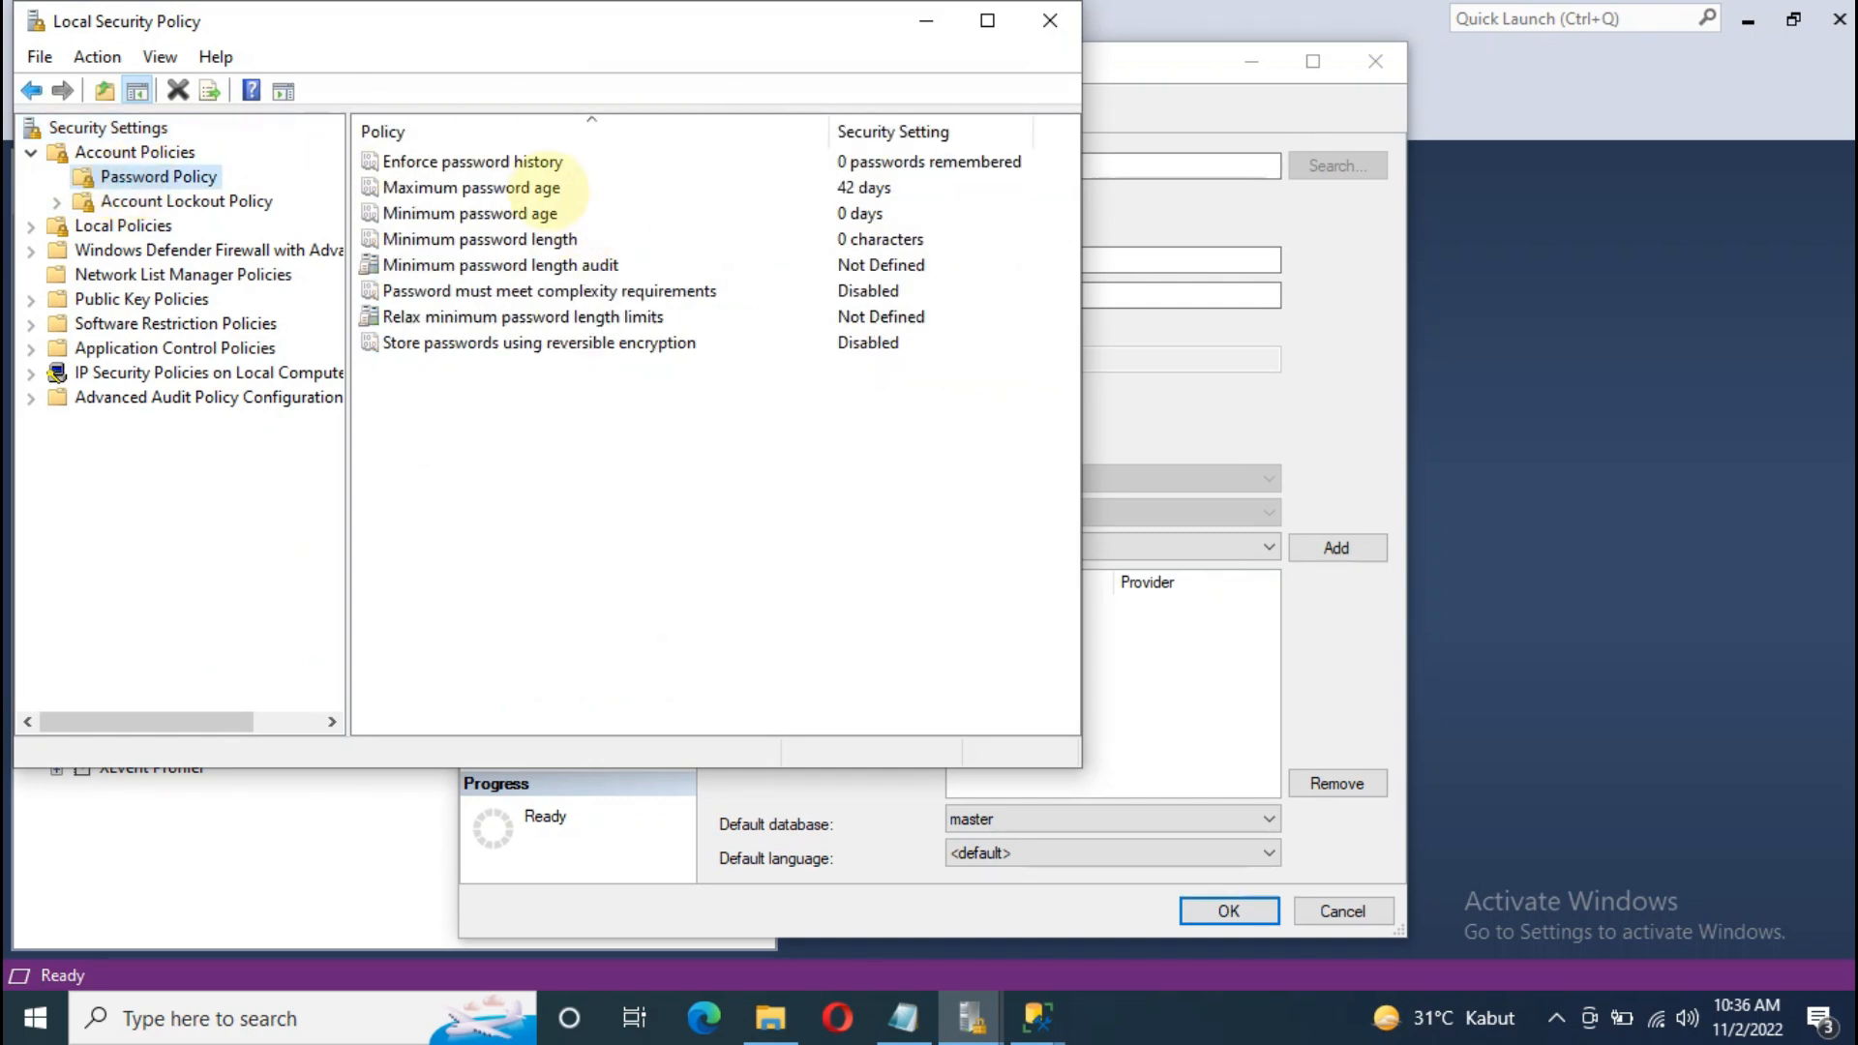
click(561, 187)
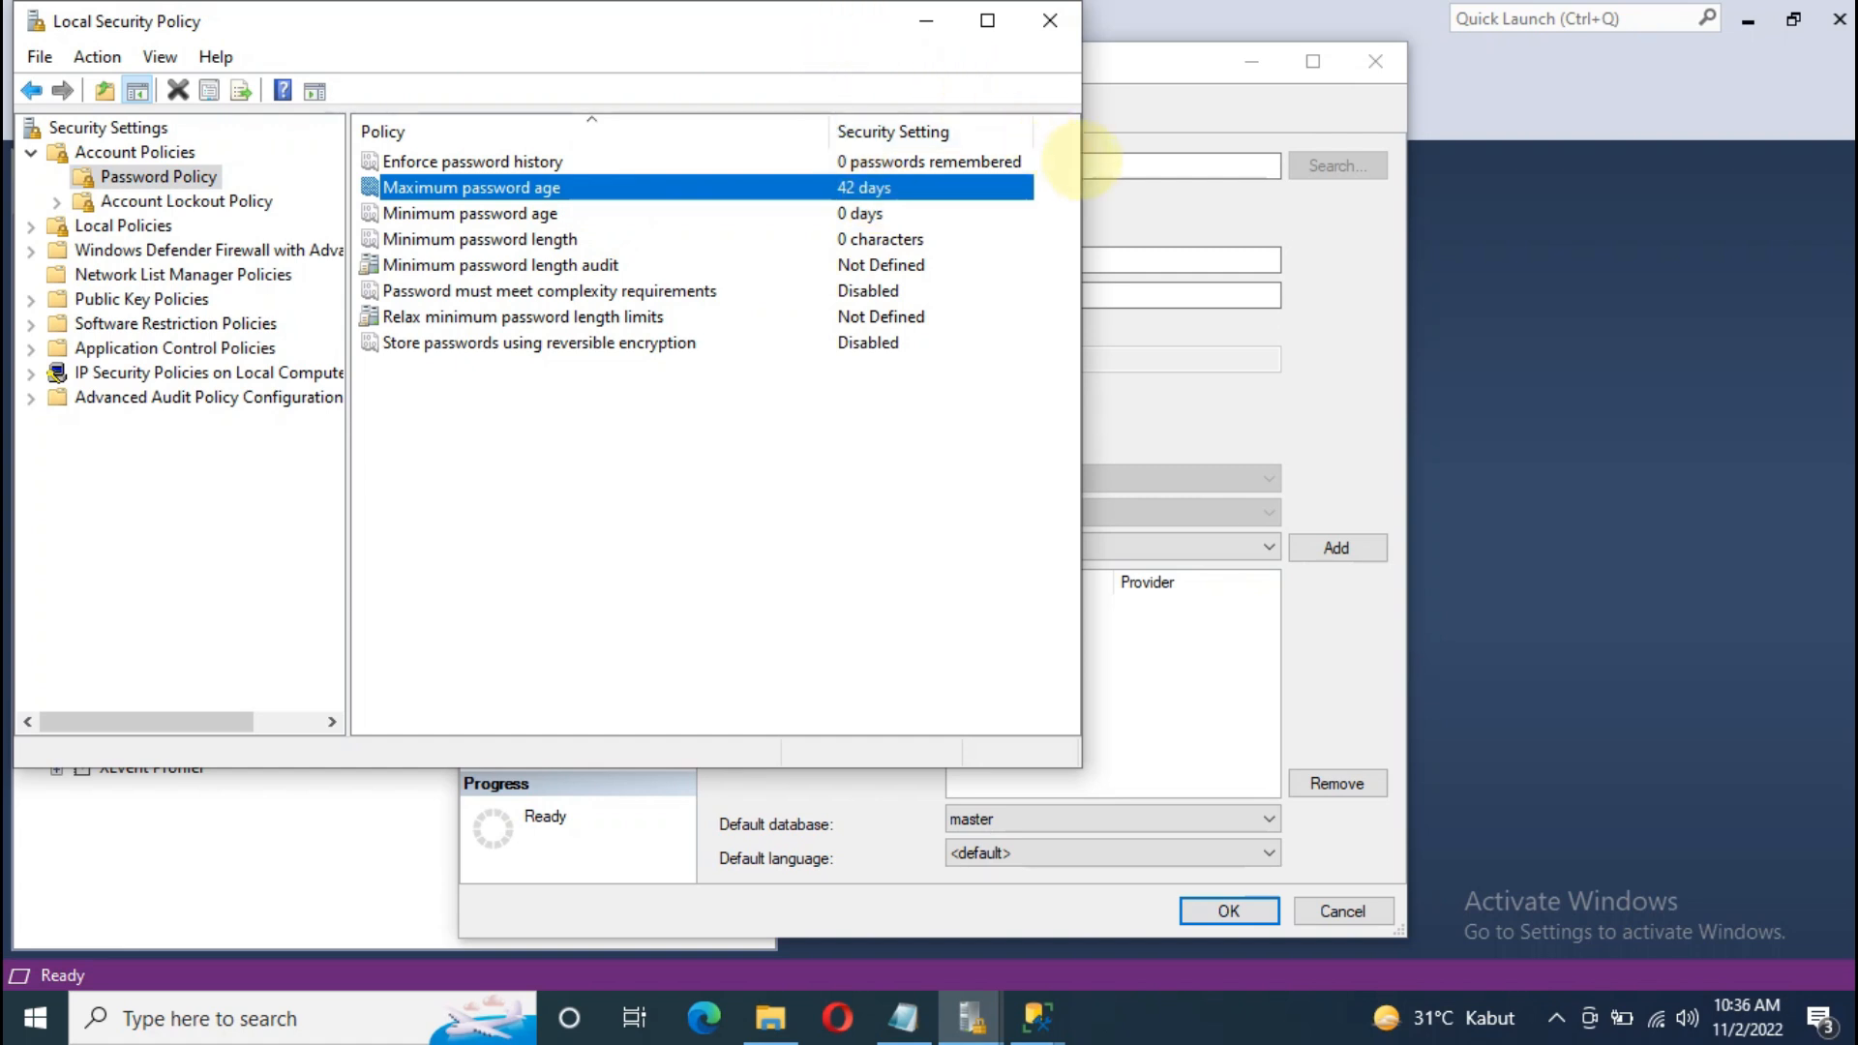
drag(1082, 155, 806, 163)
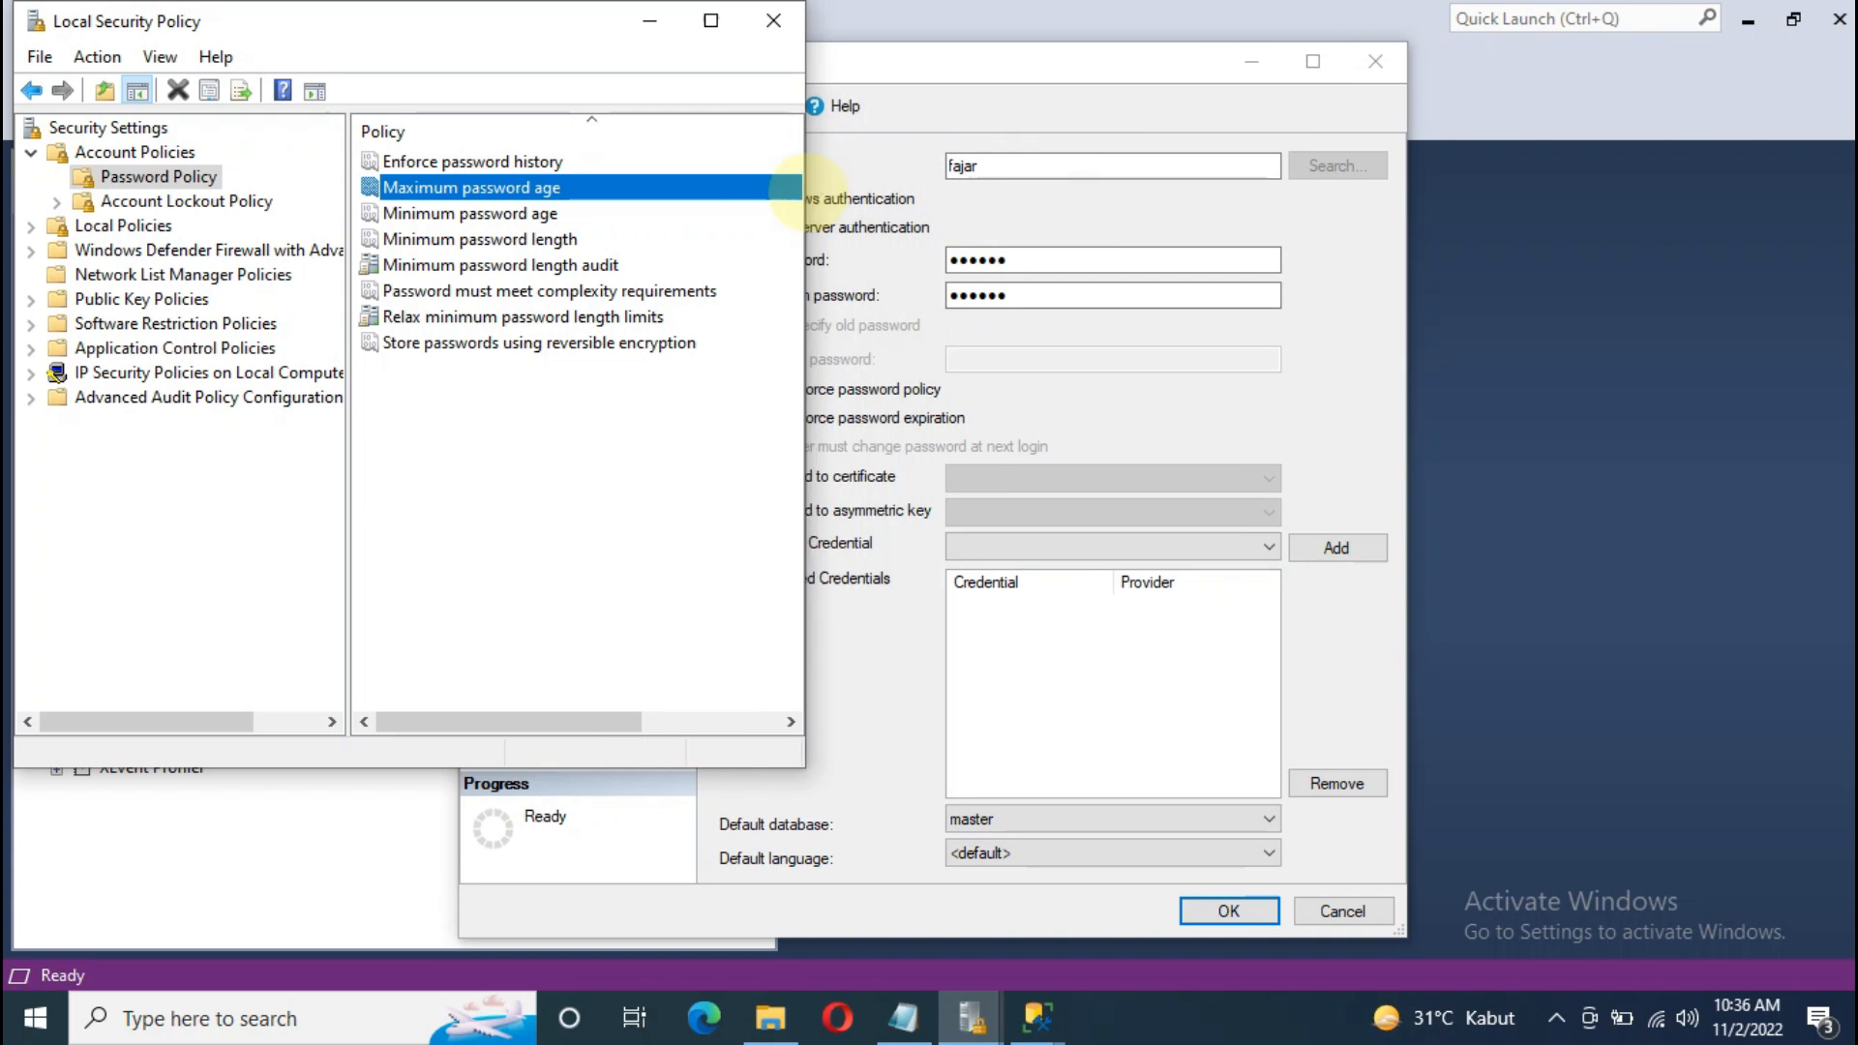
drag(567, 36, 388, 75)
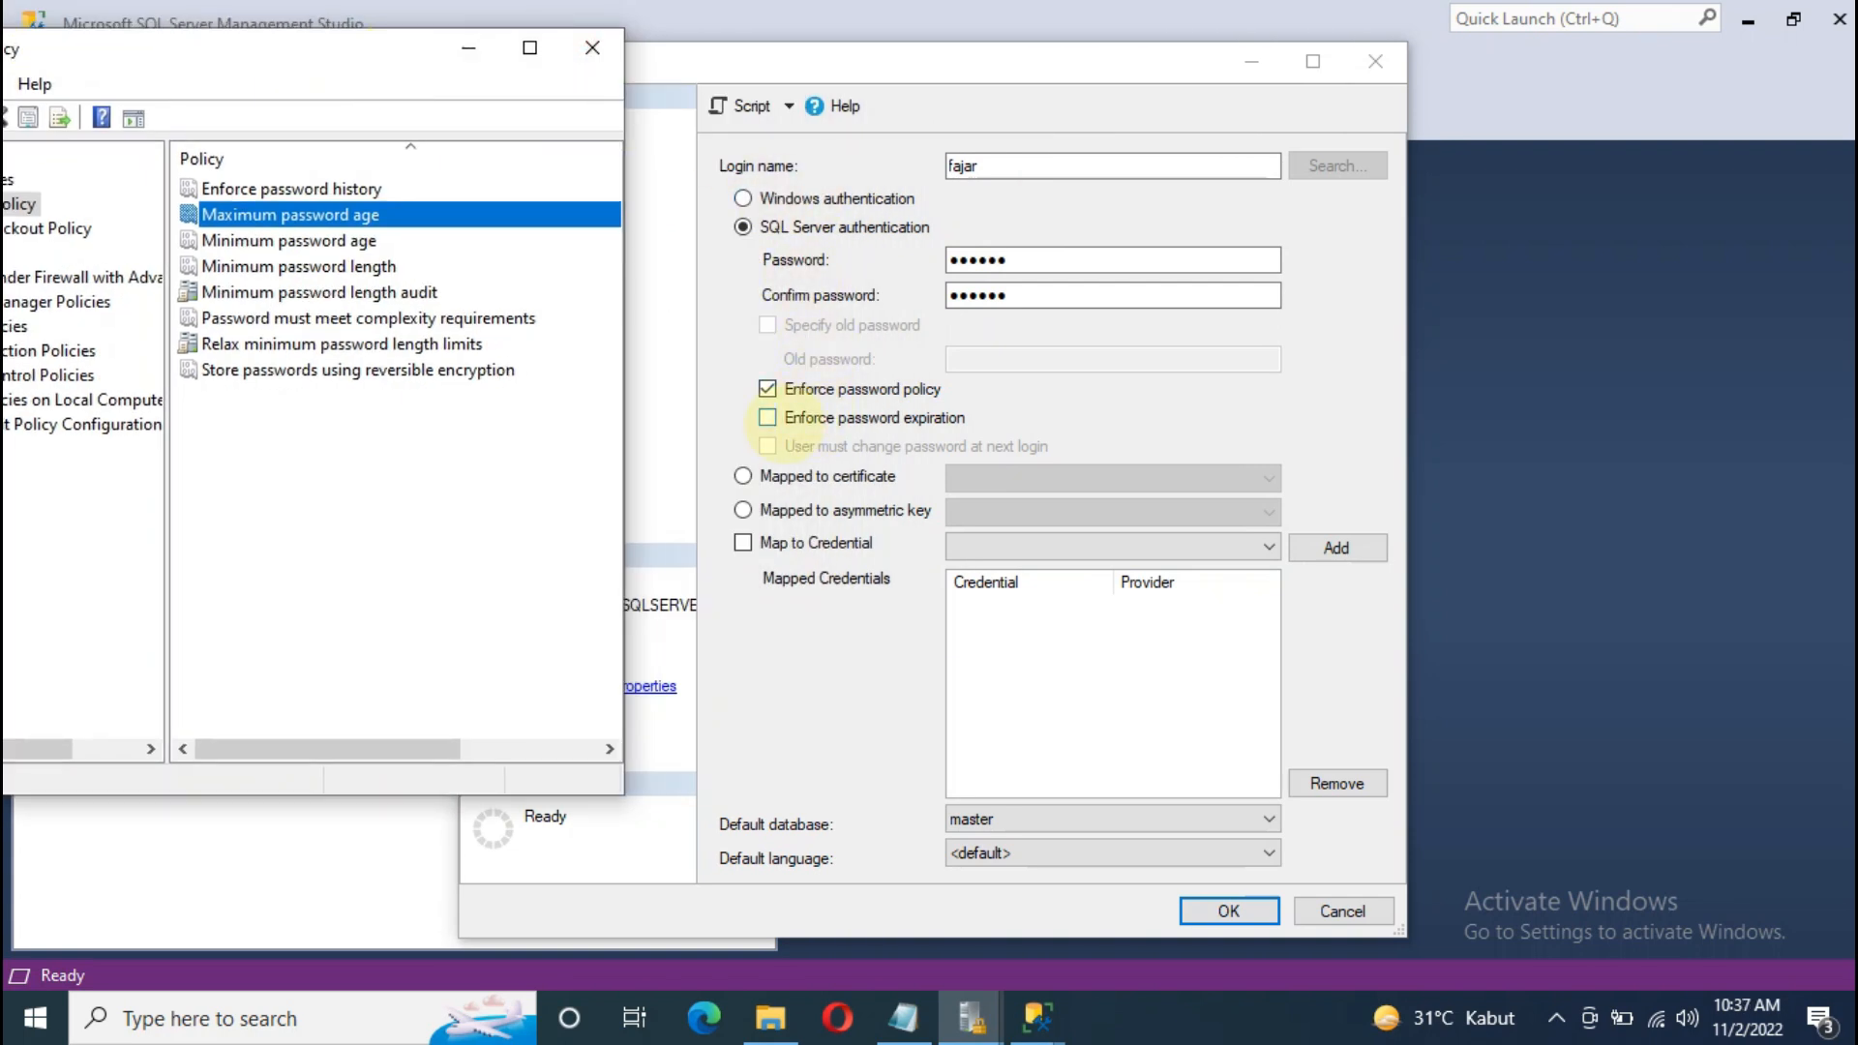
drag(625, 271, 728, 344)
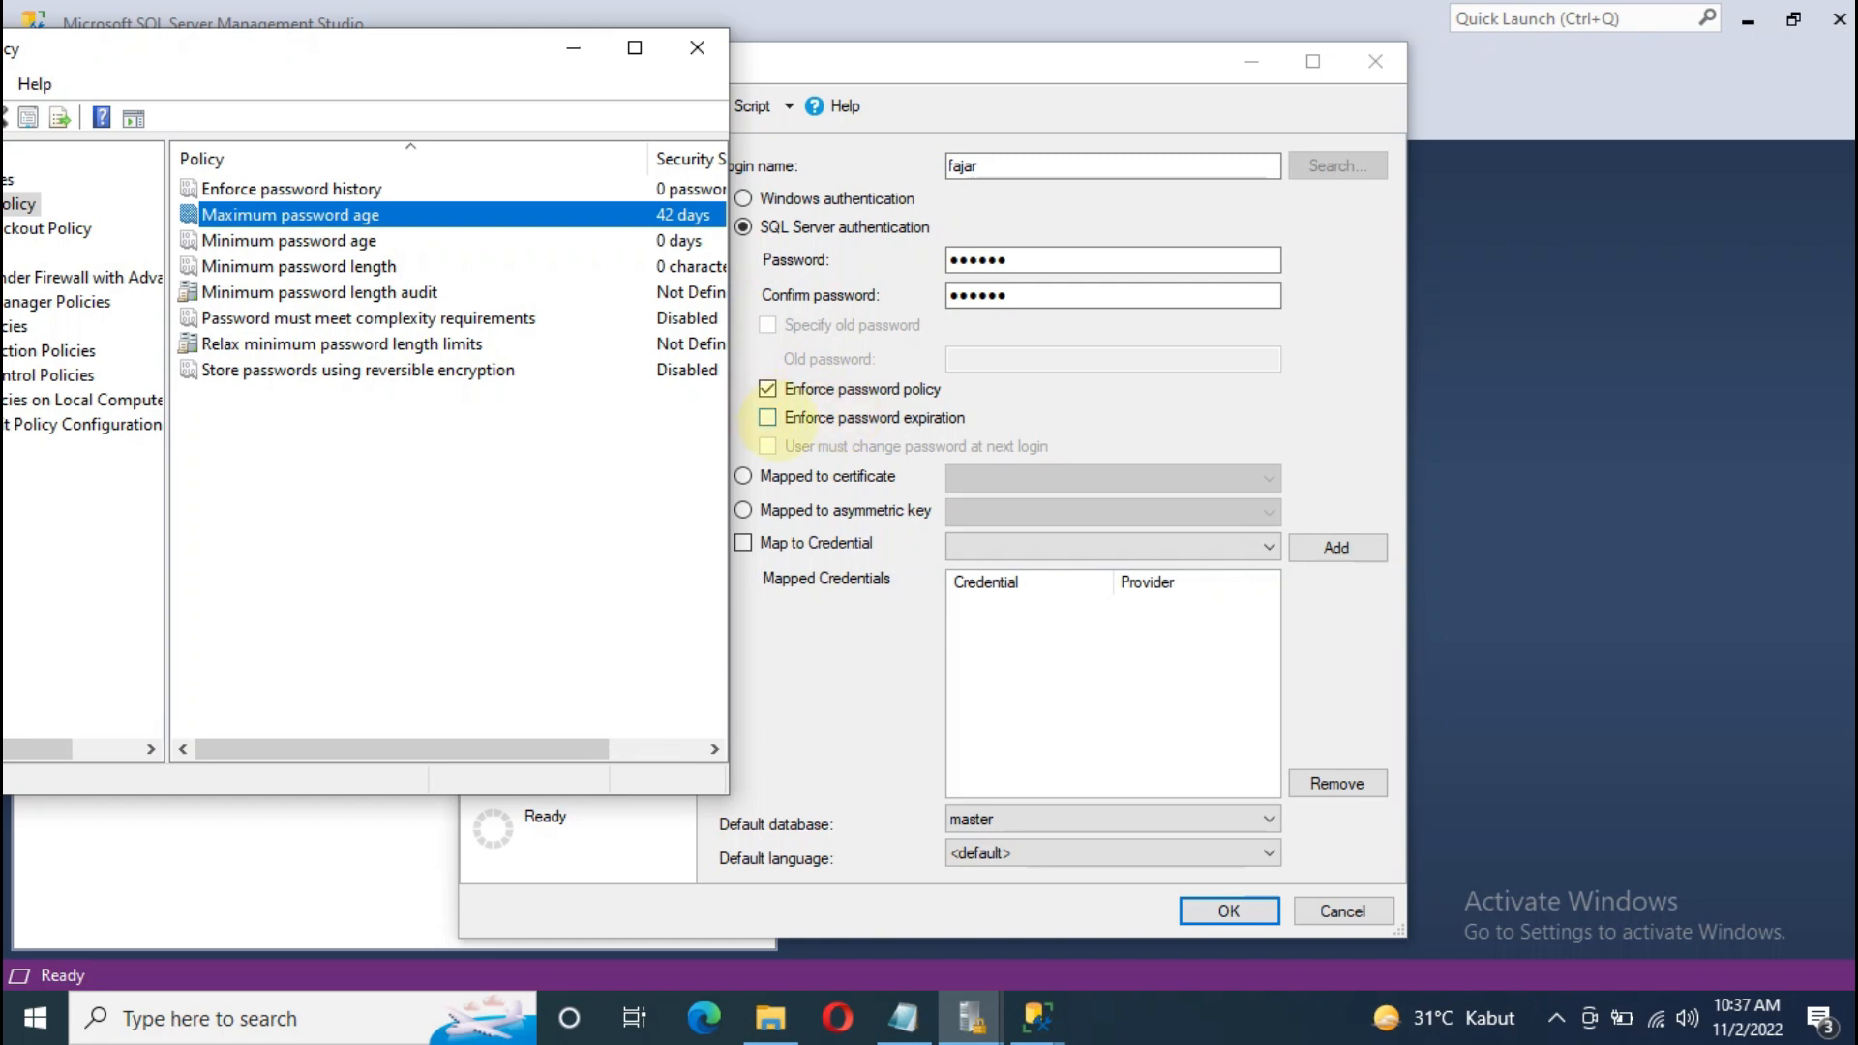
click(574, 48)
click(767, 417)
Step: Leave password expiration and must-change off, and create the new login
click(799, 446)
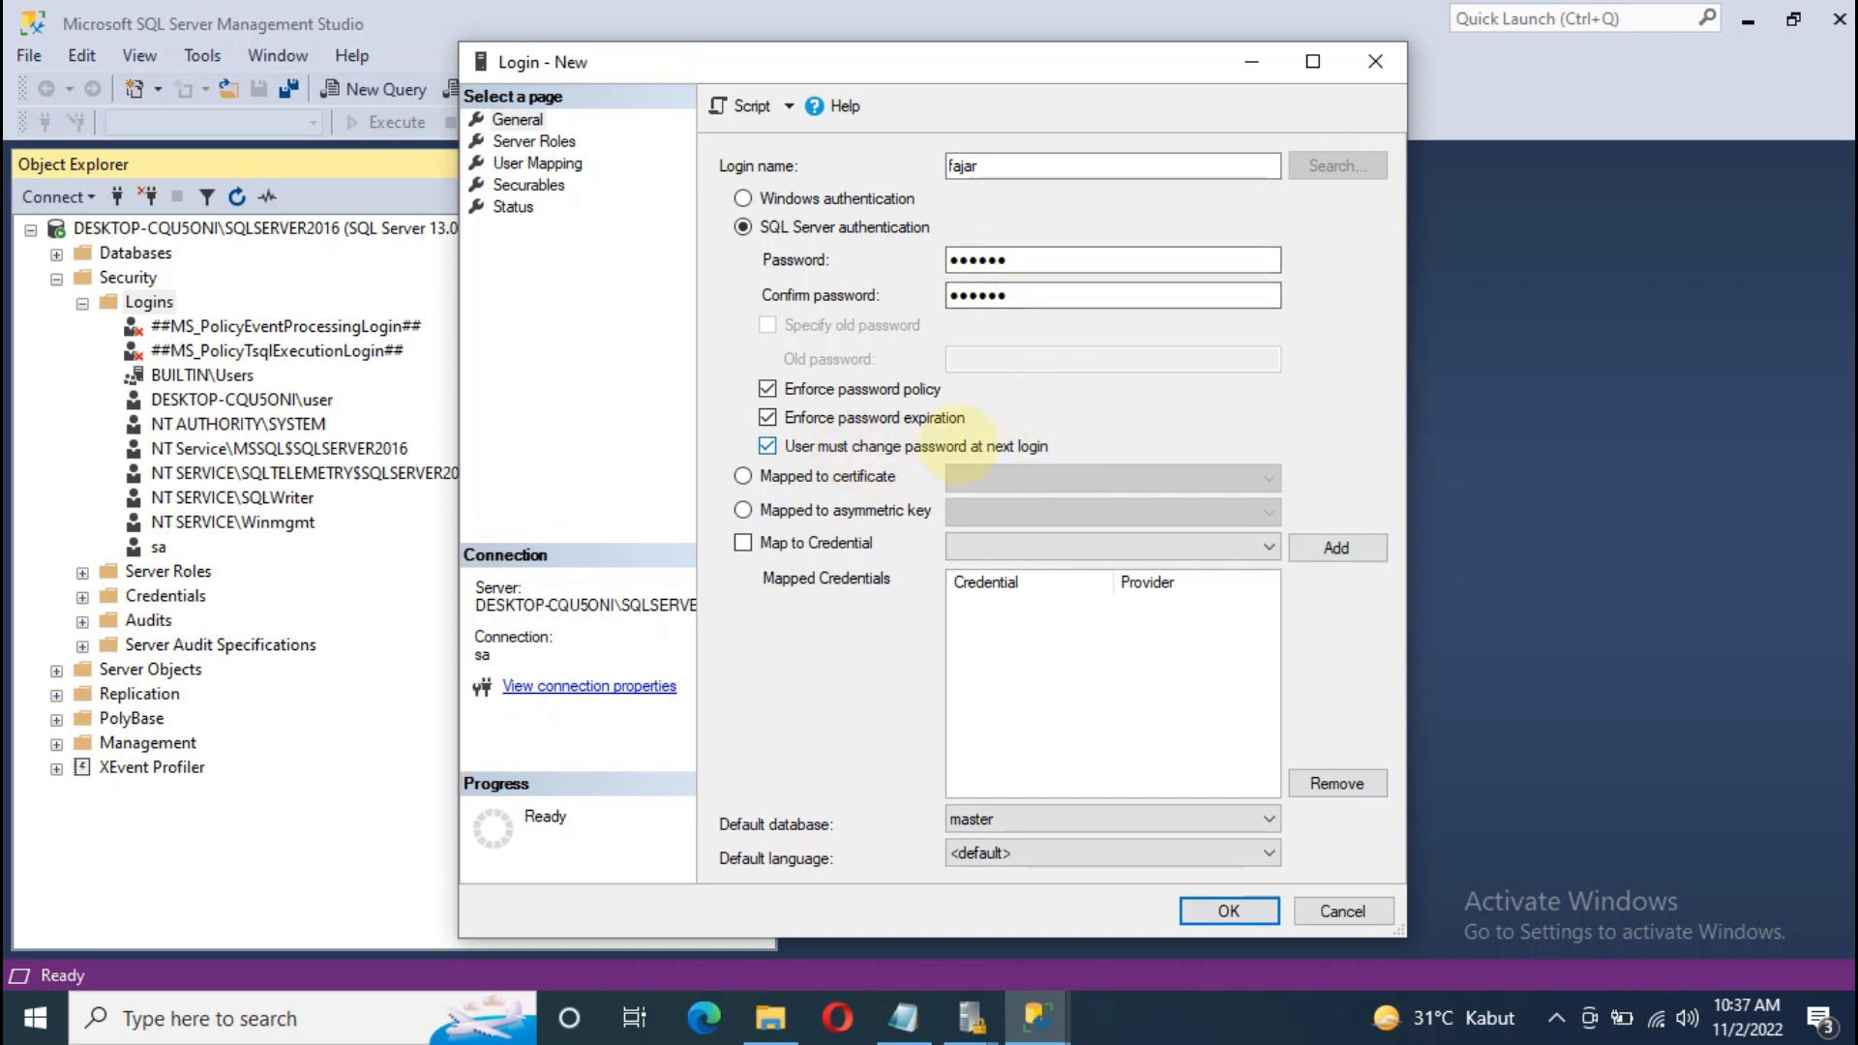
click(767, 446)
click(767, 418)
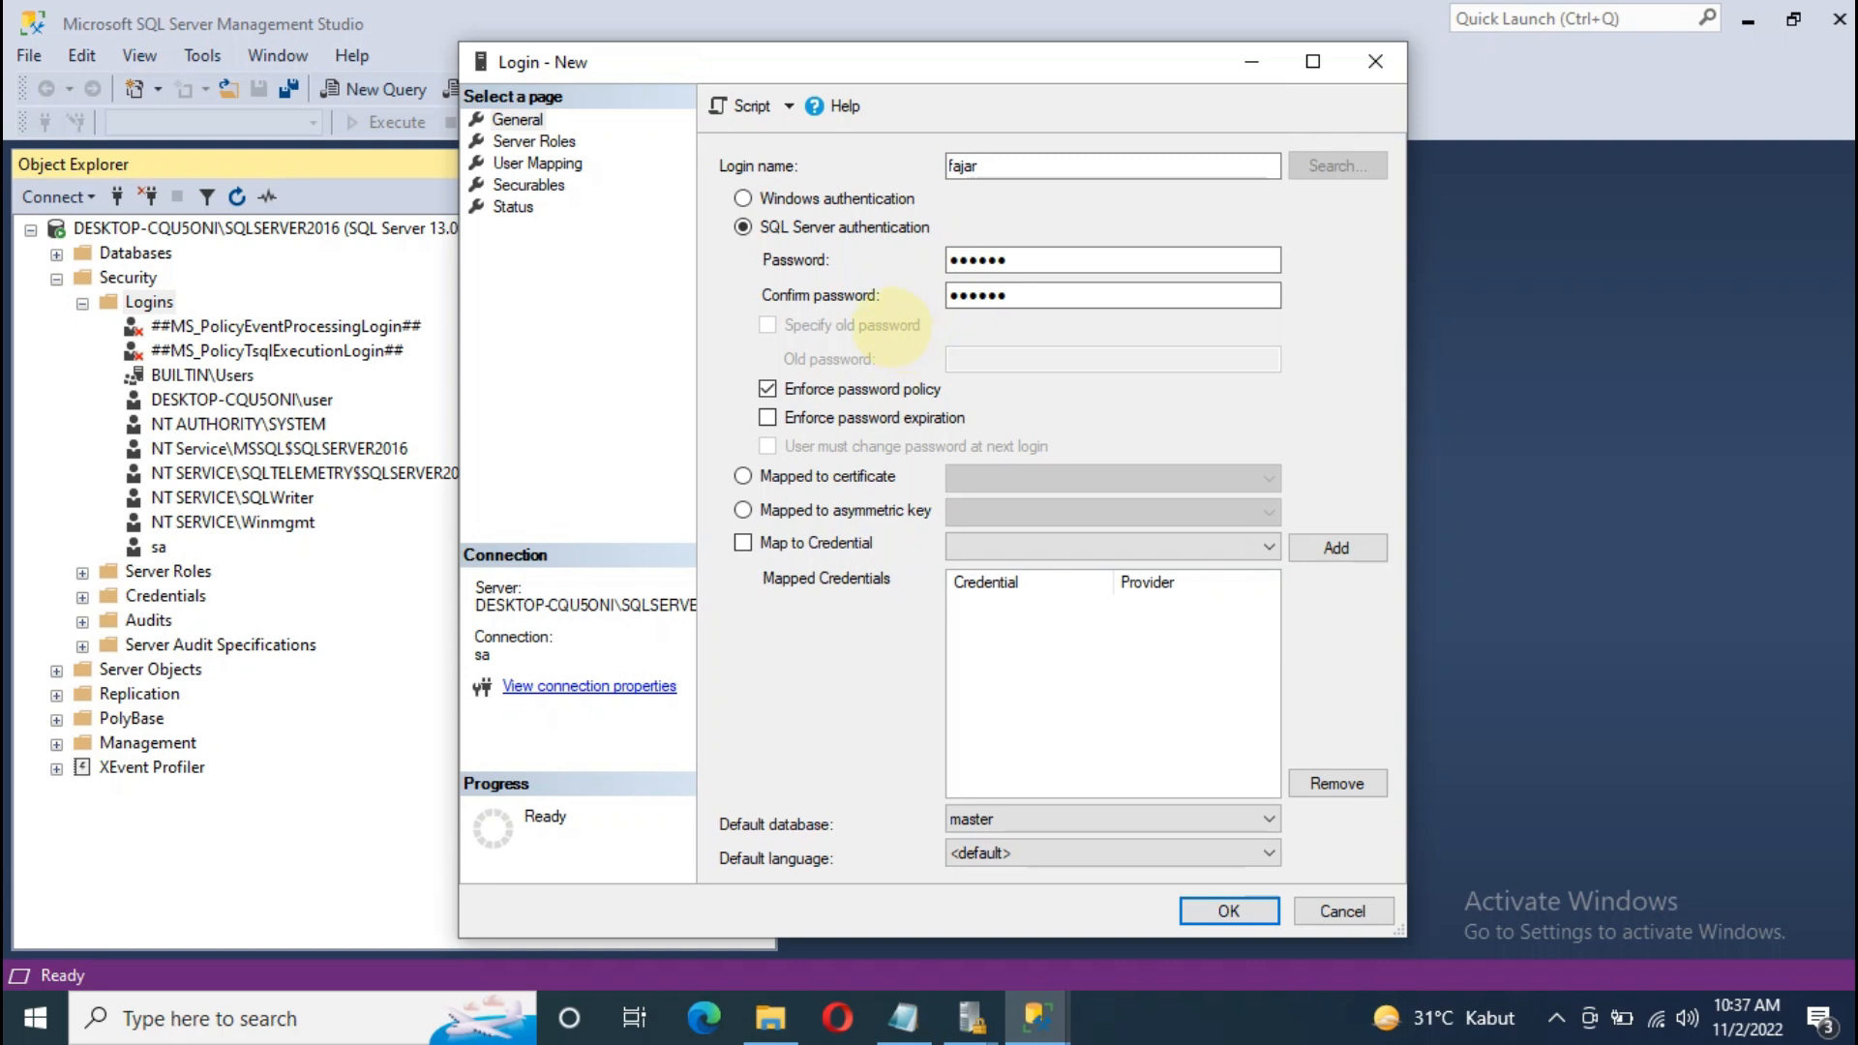
click(1229, 909)
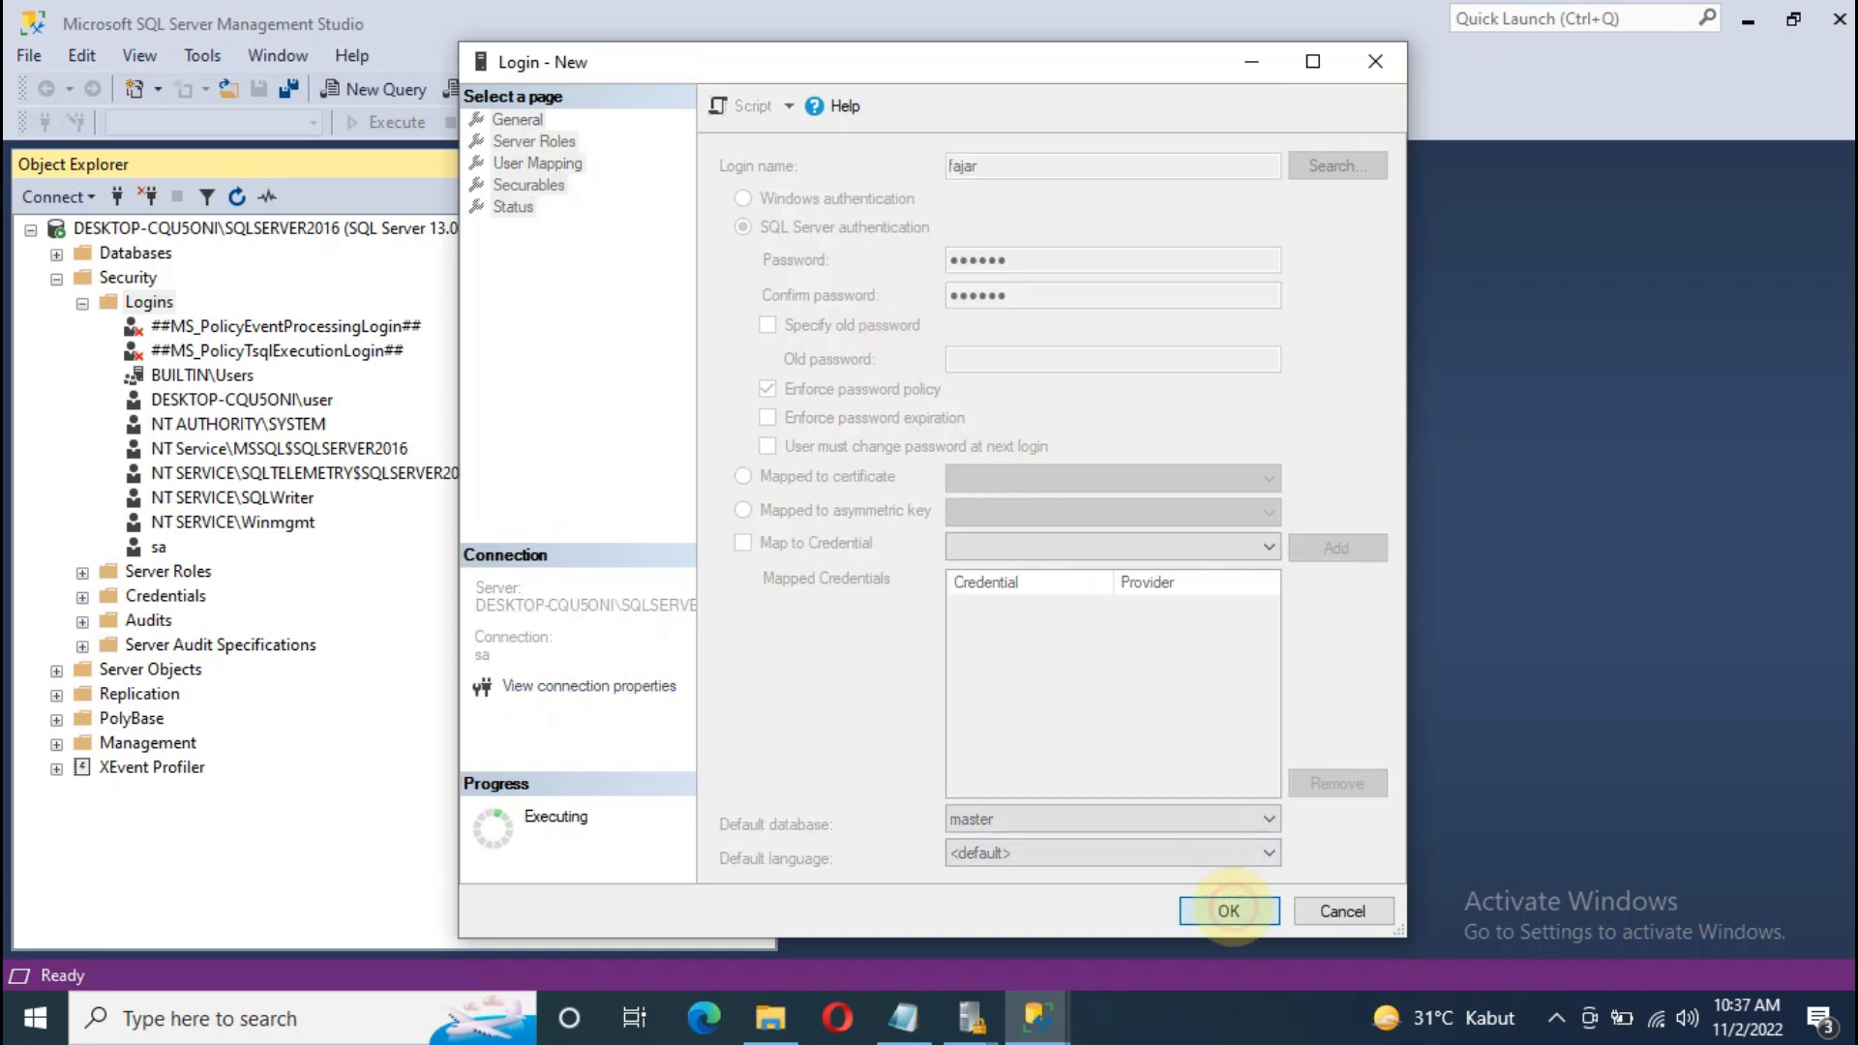
Step: Browse the Logins list, including the newly added login under sa
click(170, 471)
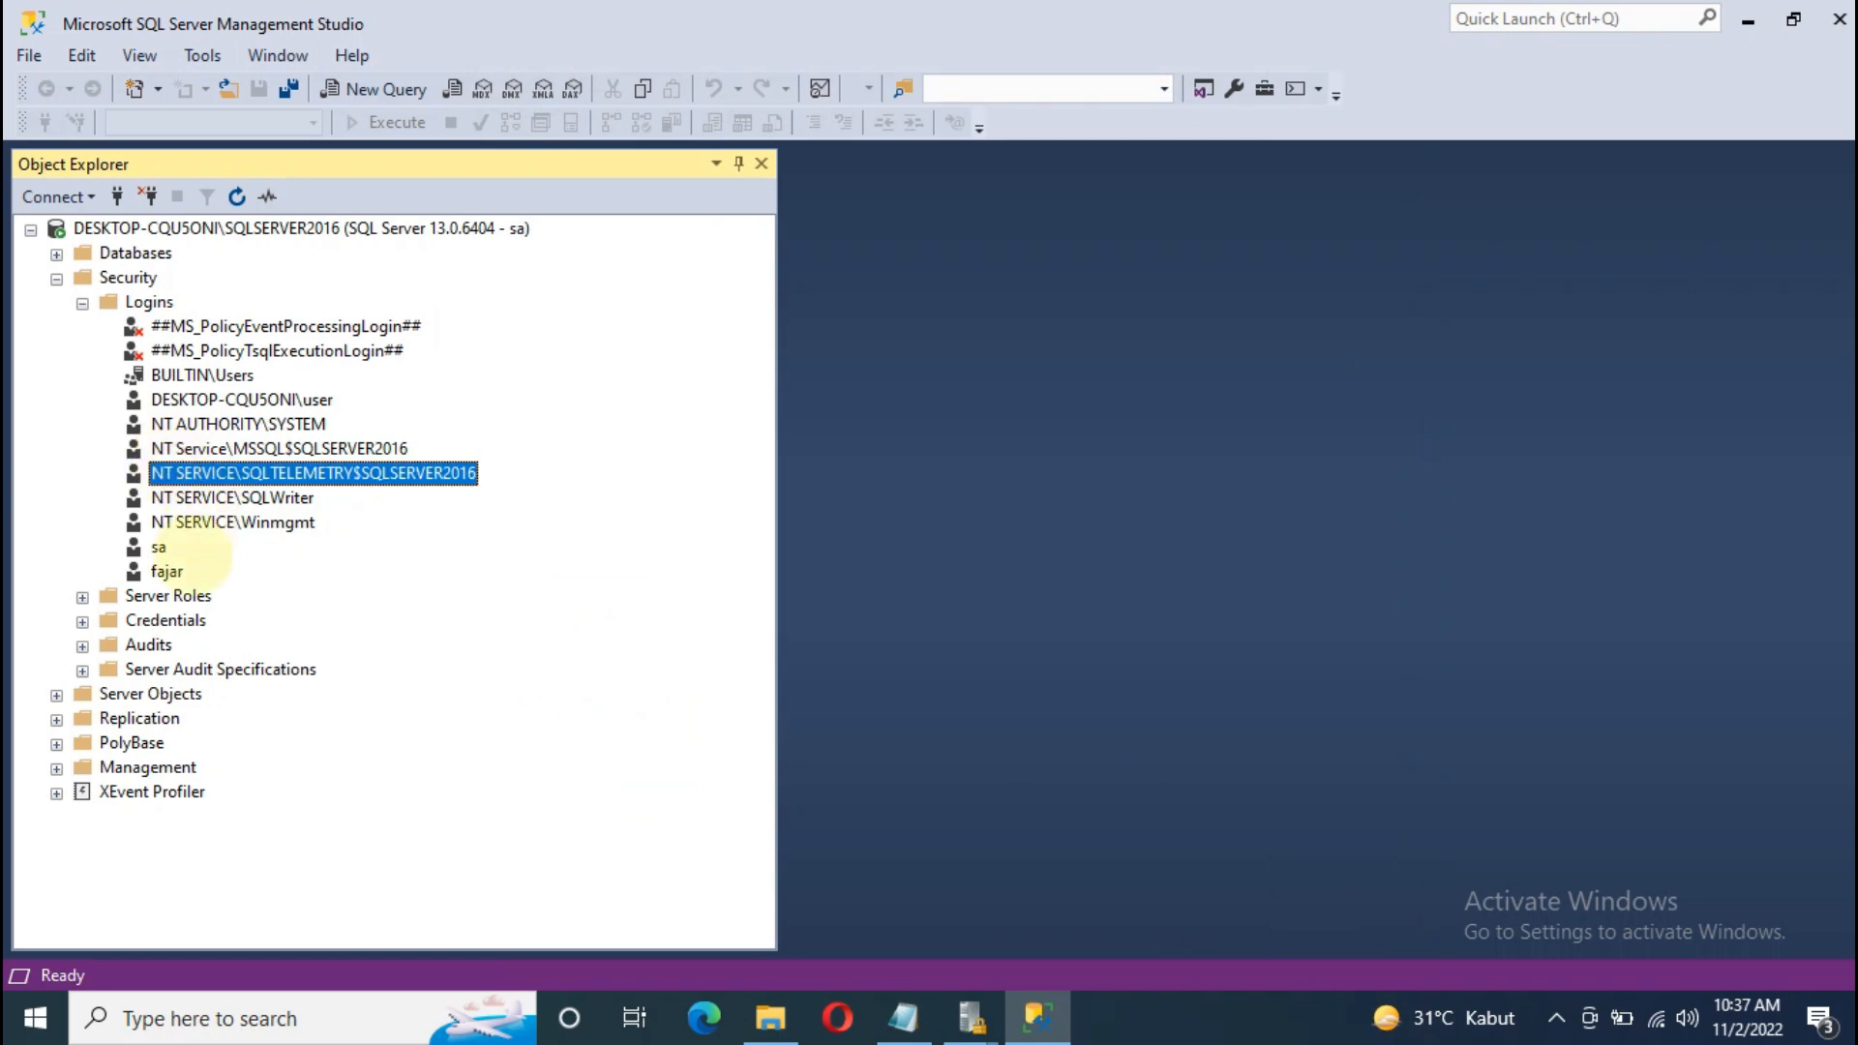
click(175, 571)
click(204, 523)
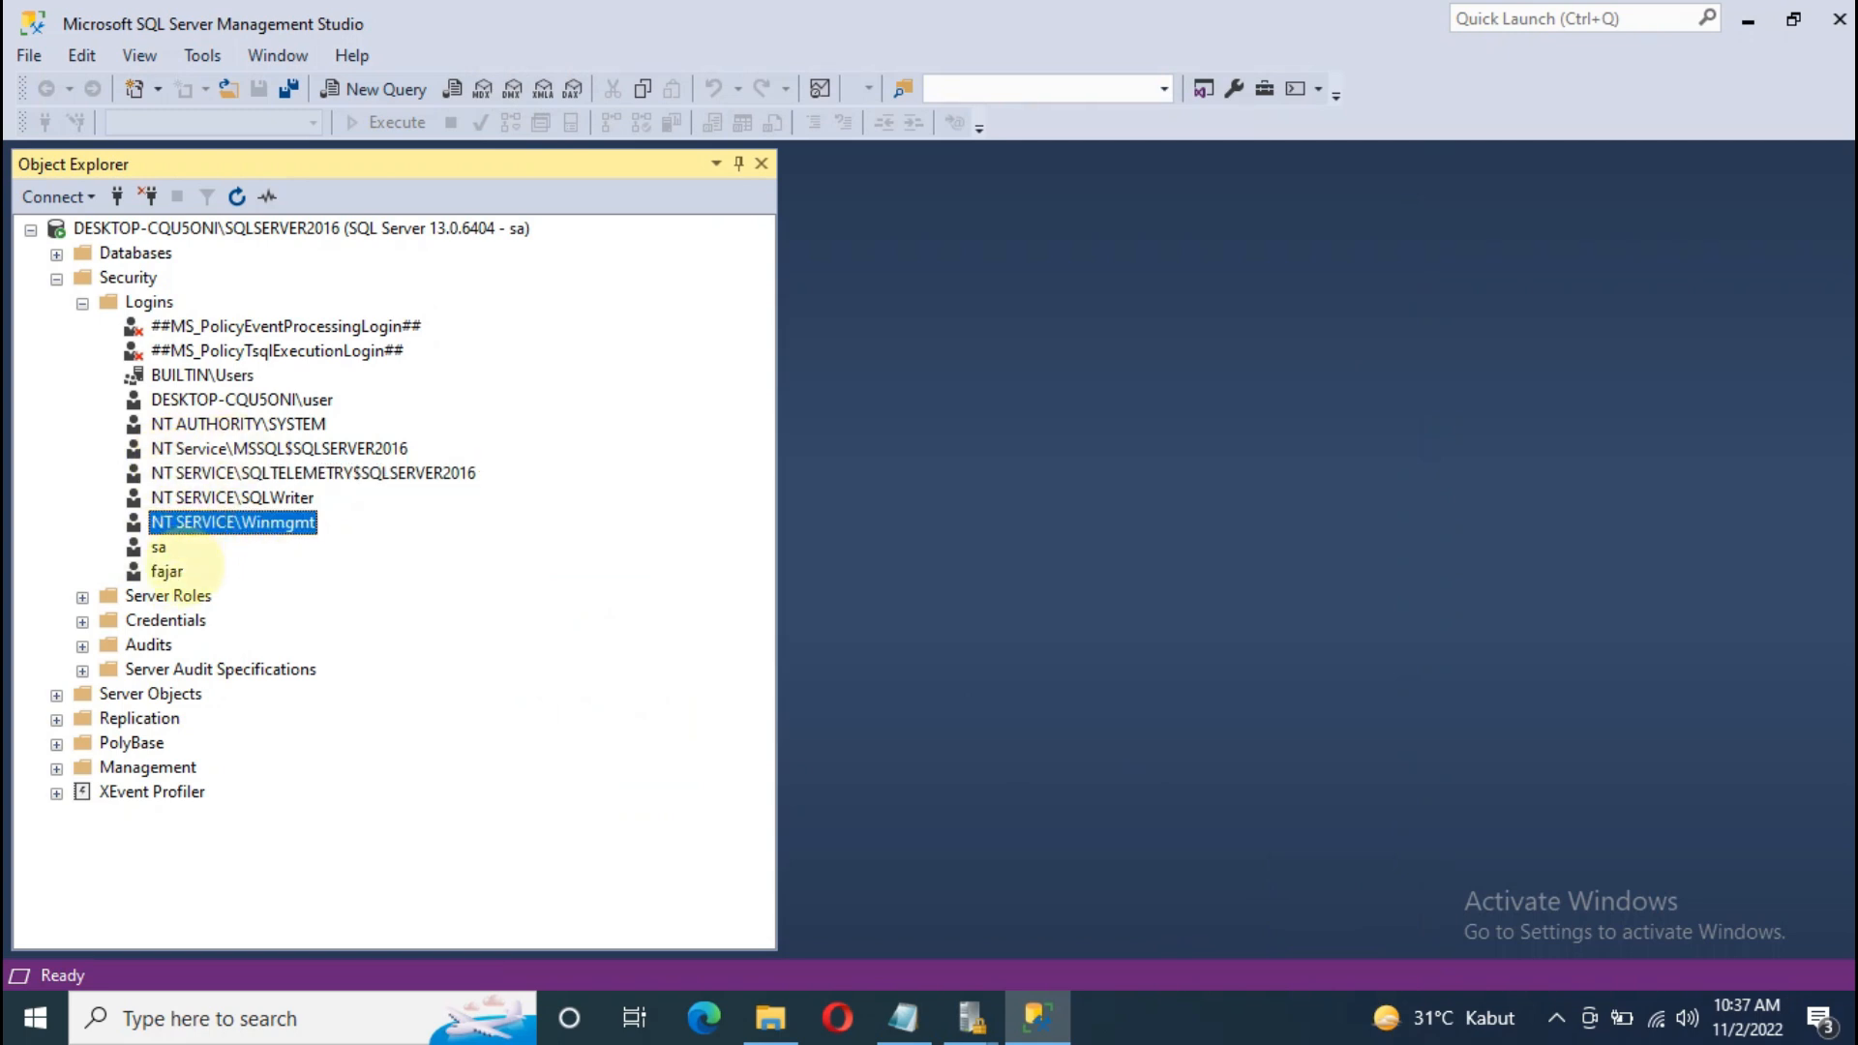
click(186, 448)
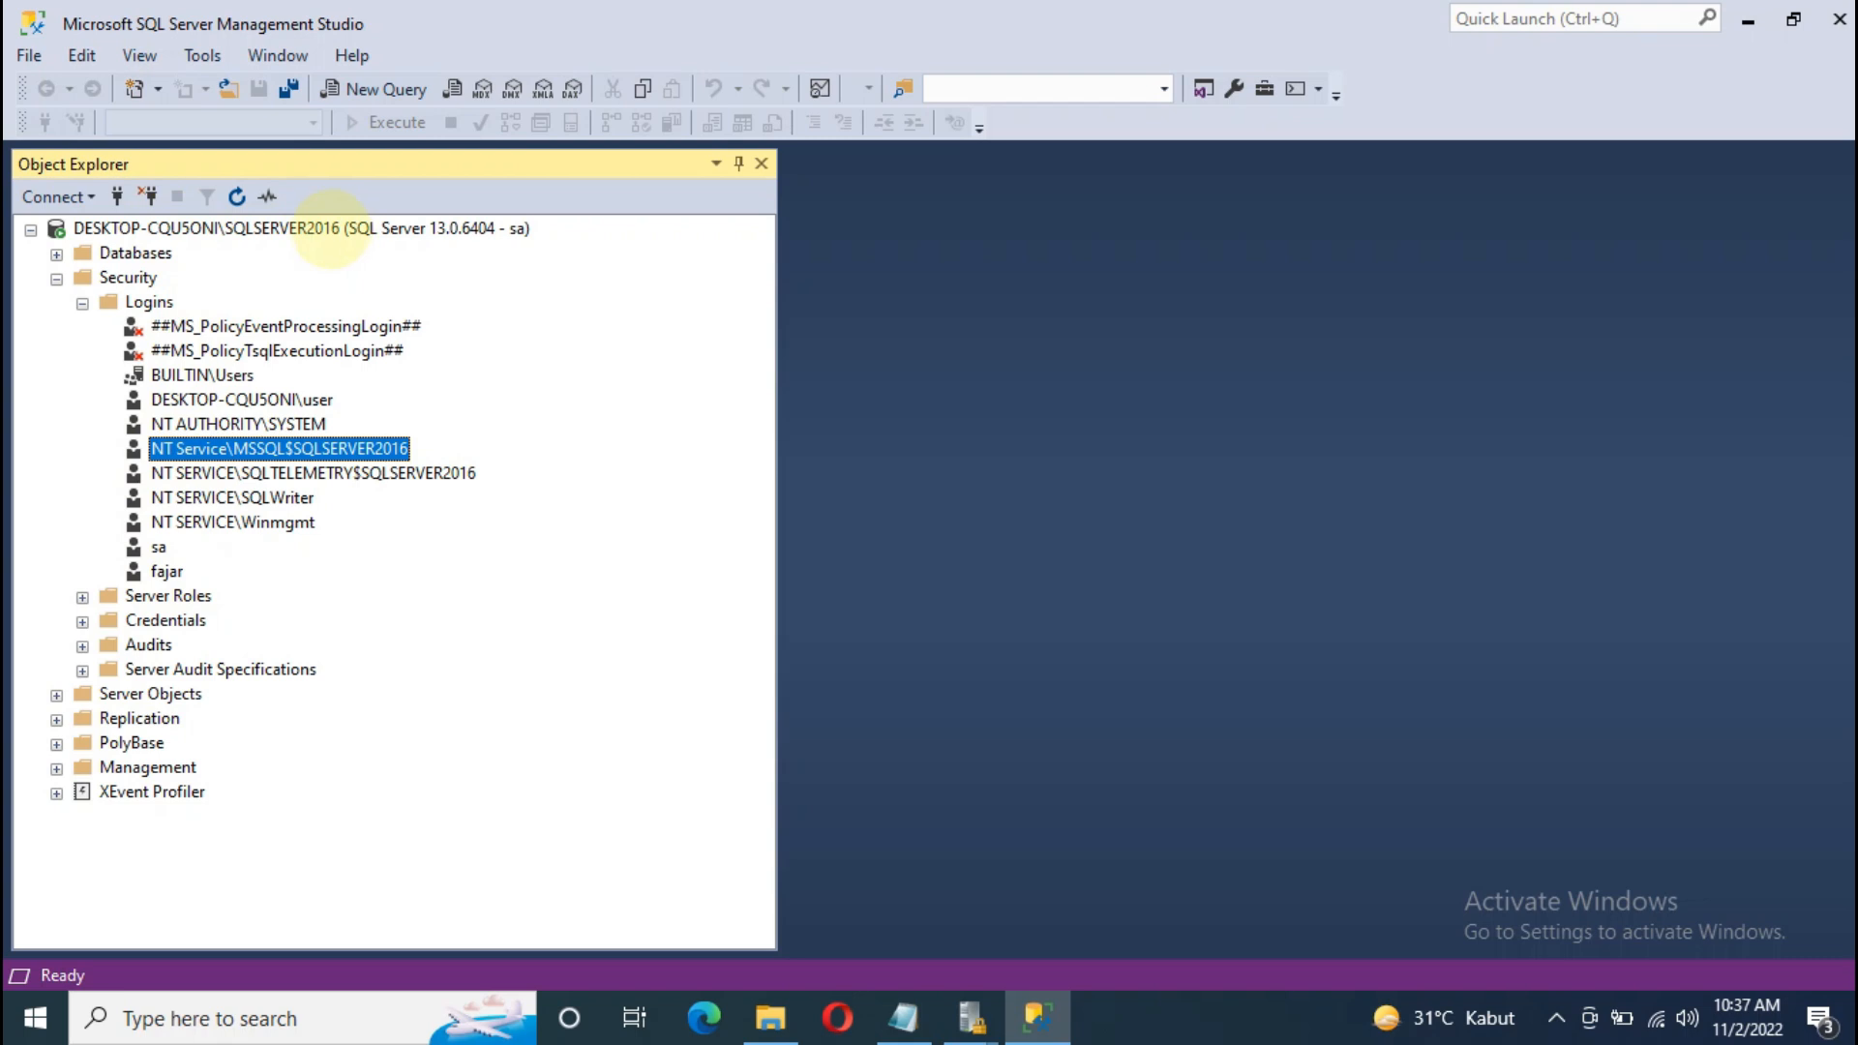
click(56, 196)
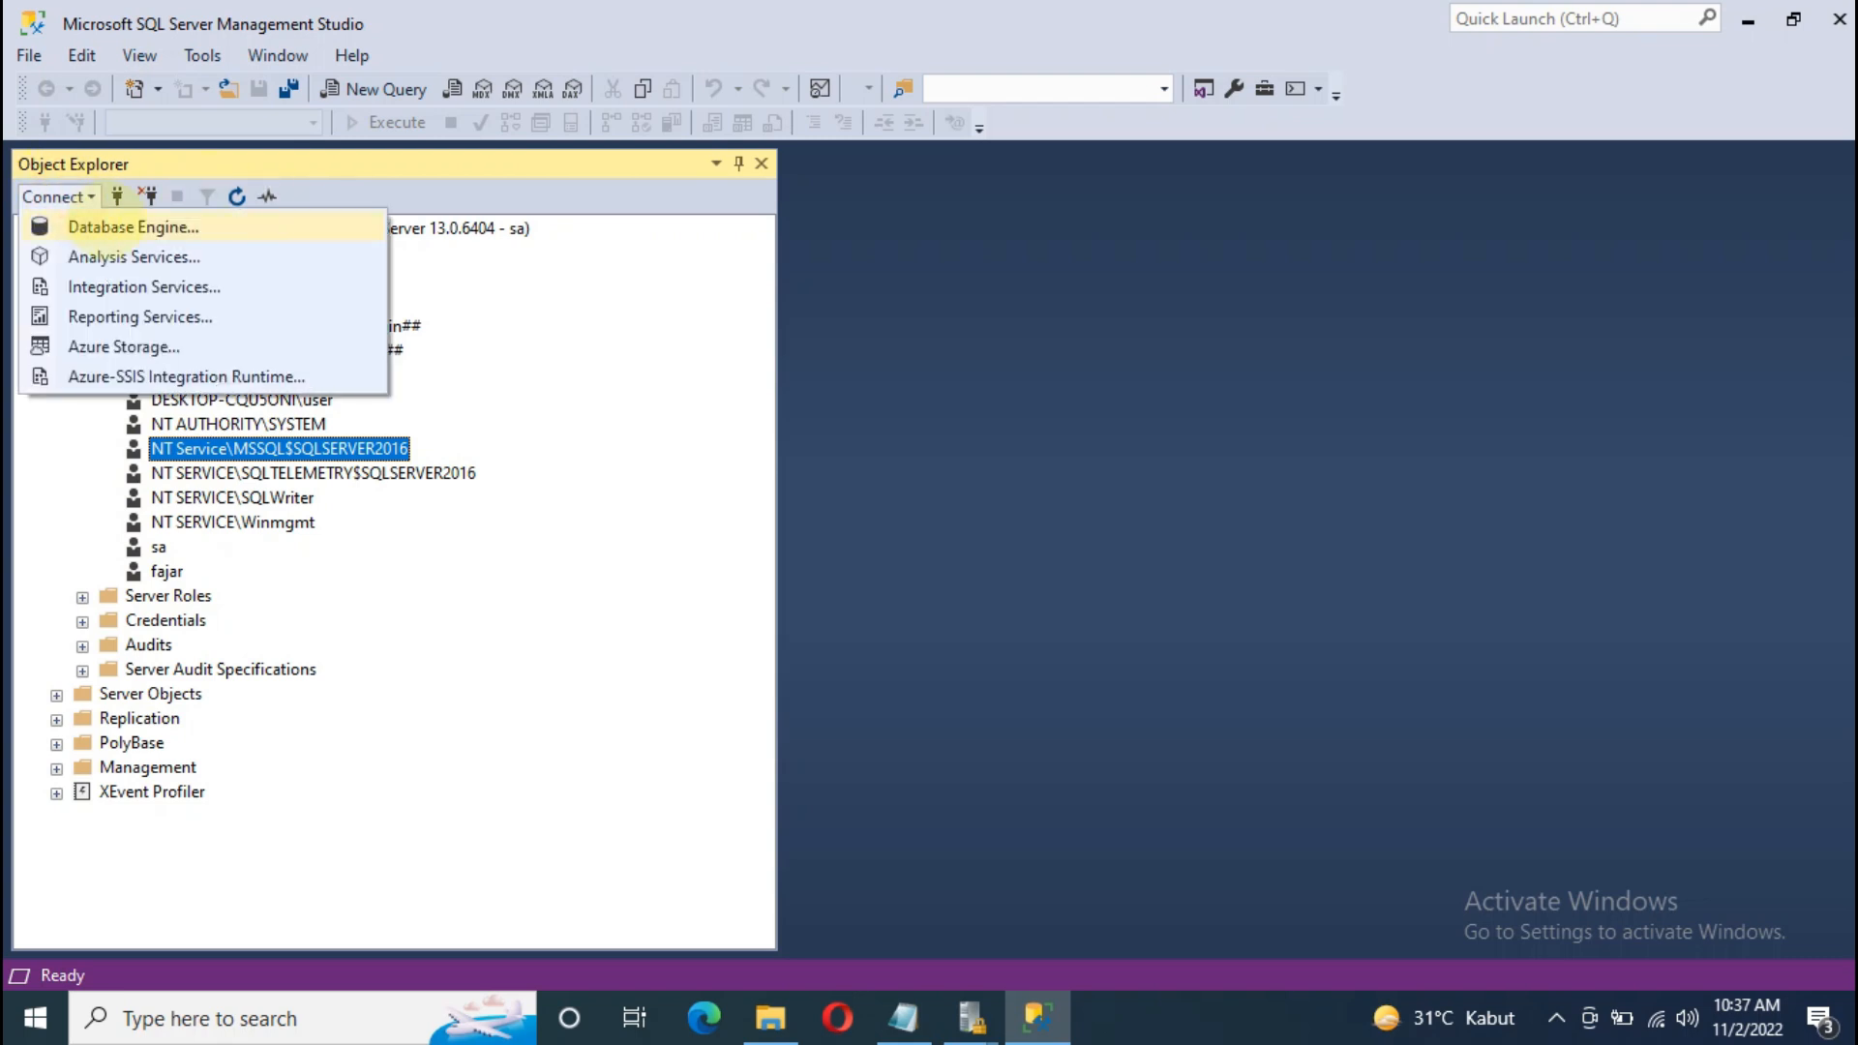
Step: Connect a new Database Engine session signed in with the new SQL login
click(110, 226)
click(956, 409)
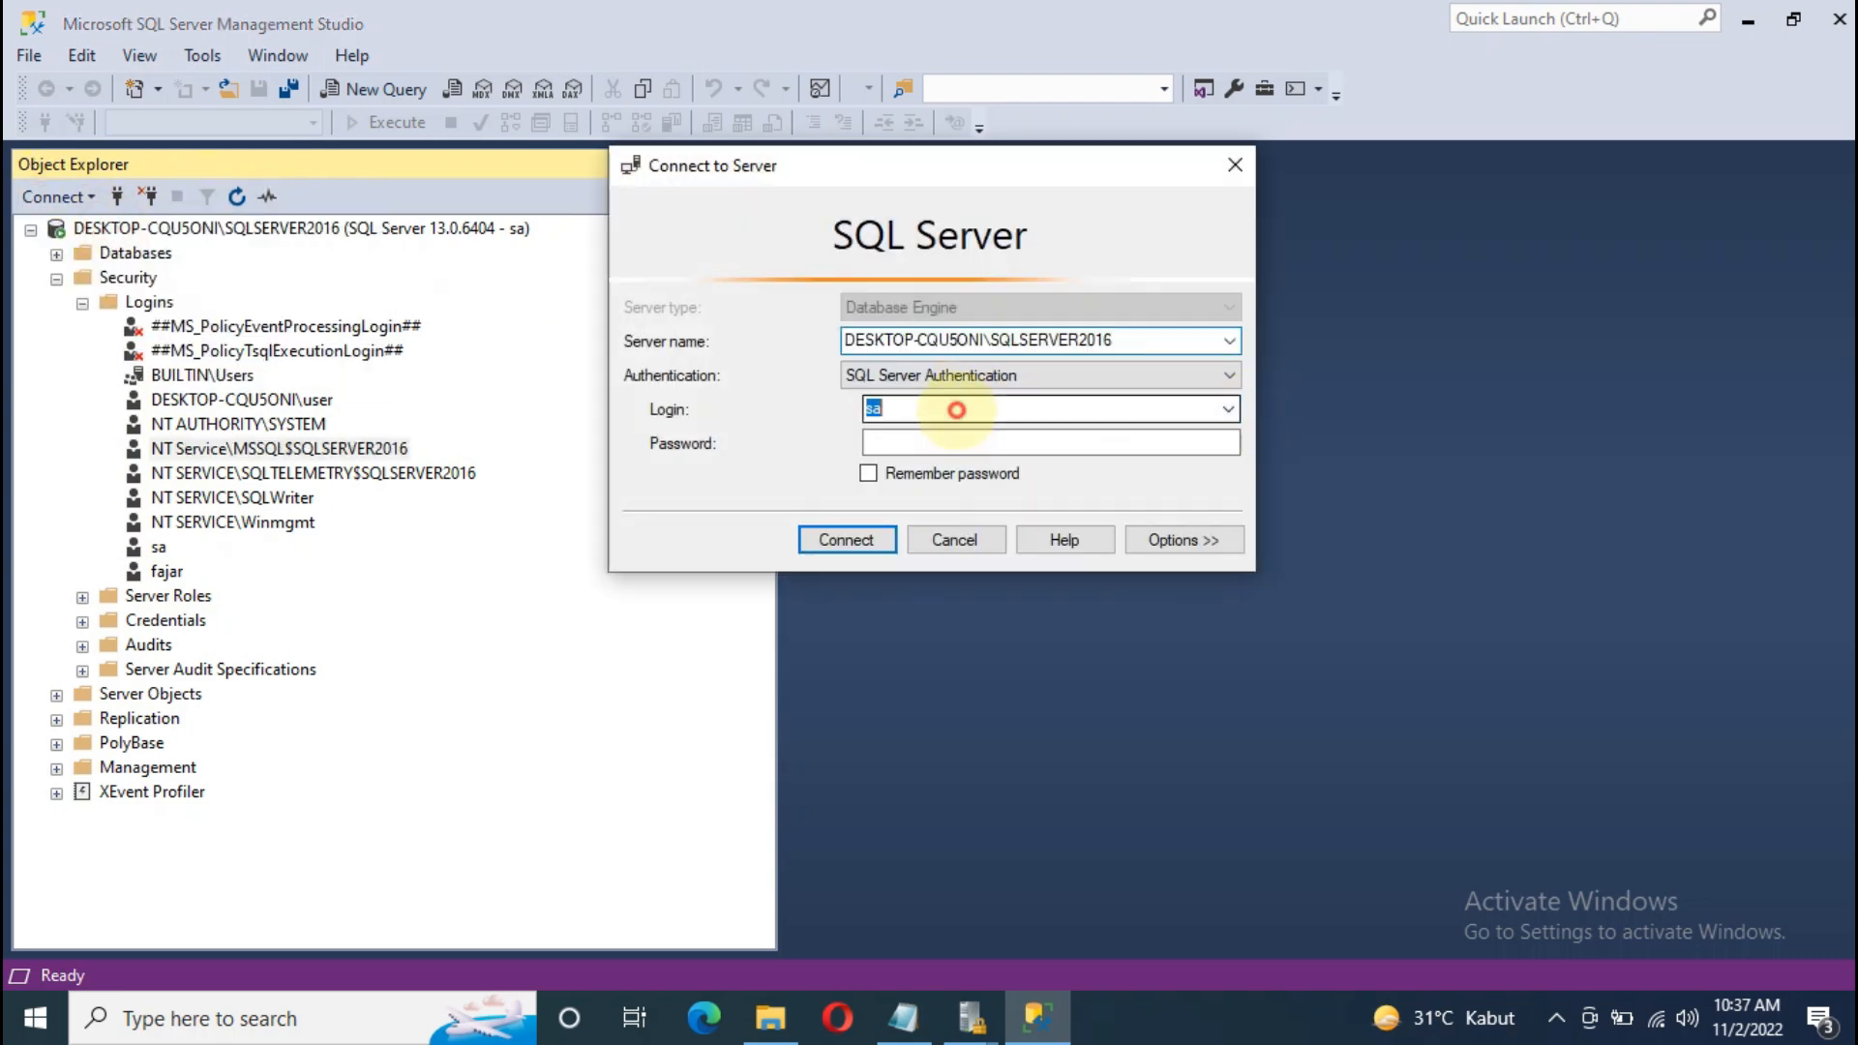
text(fajar)
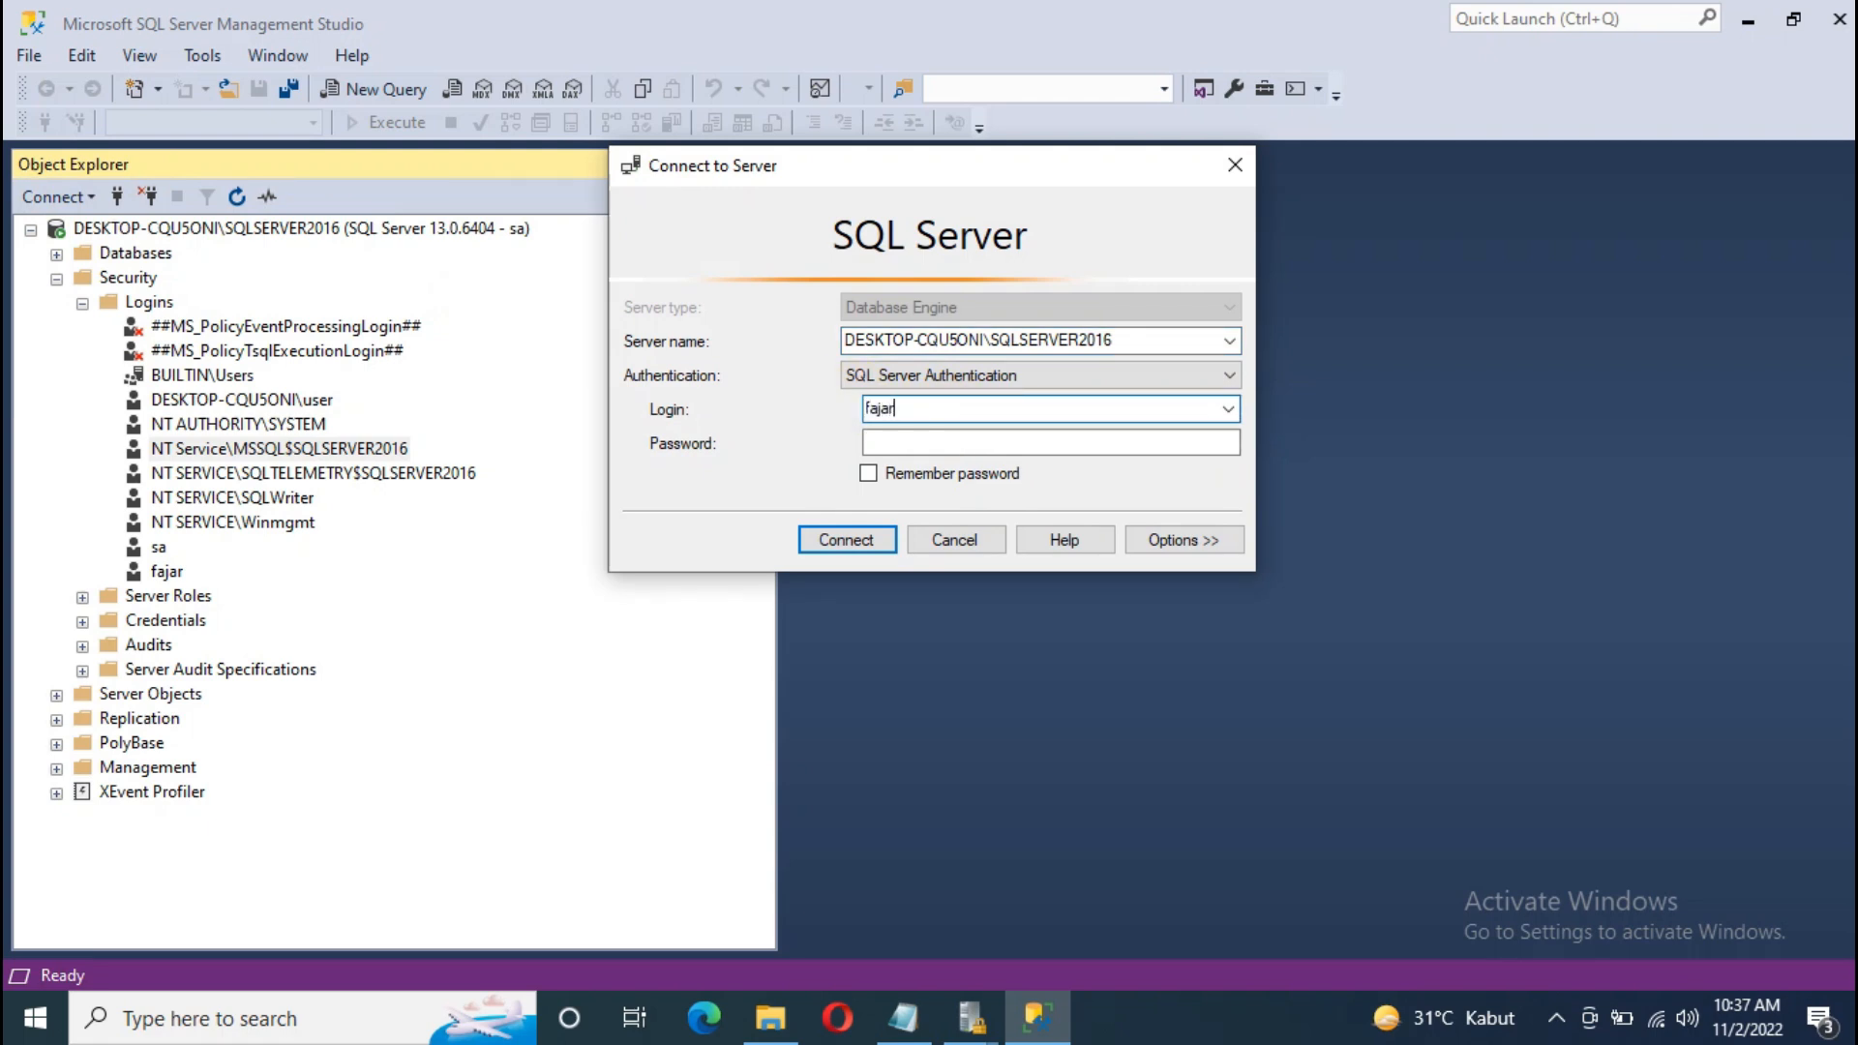
click(910, 443)
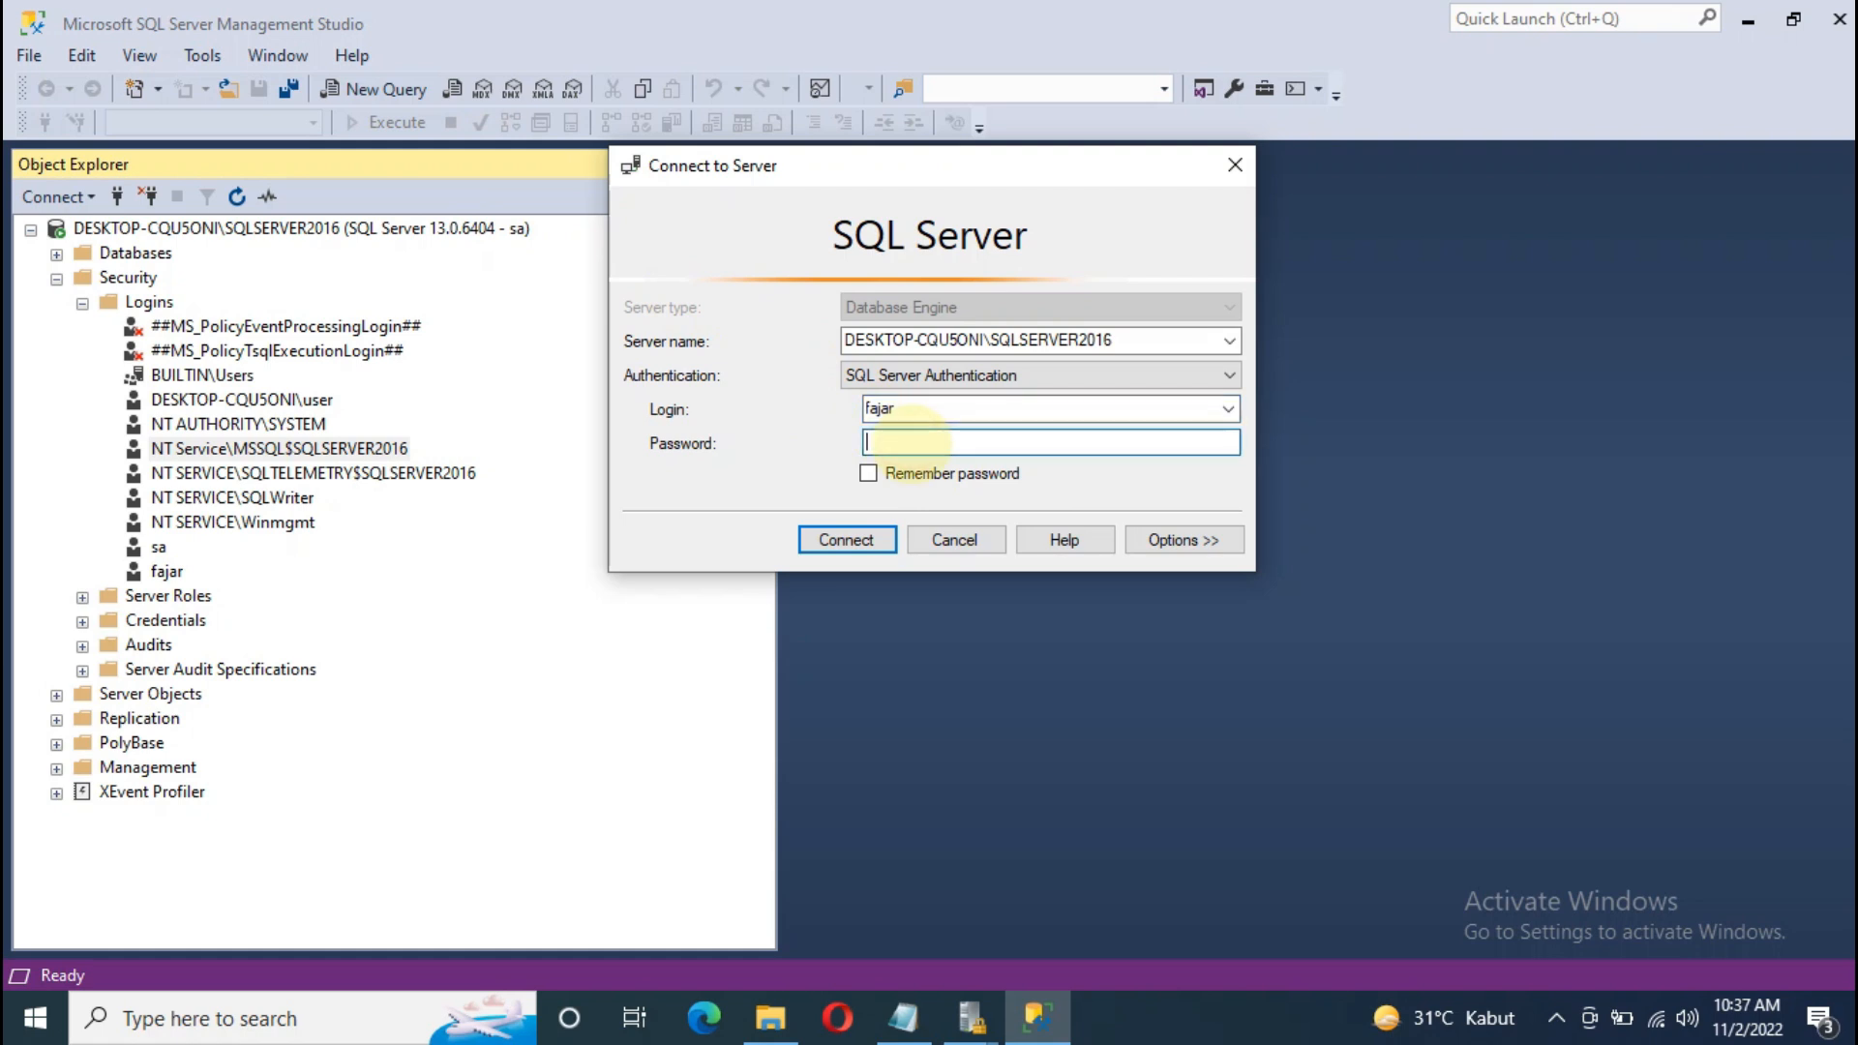
text(**)
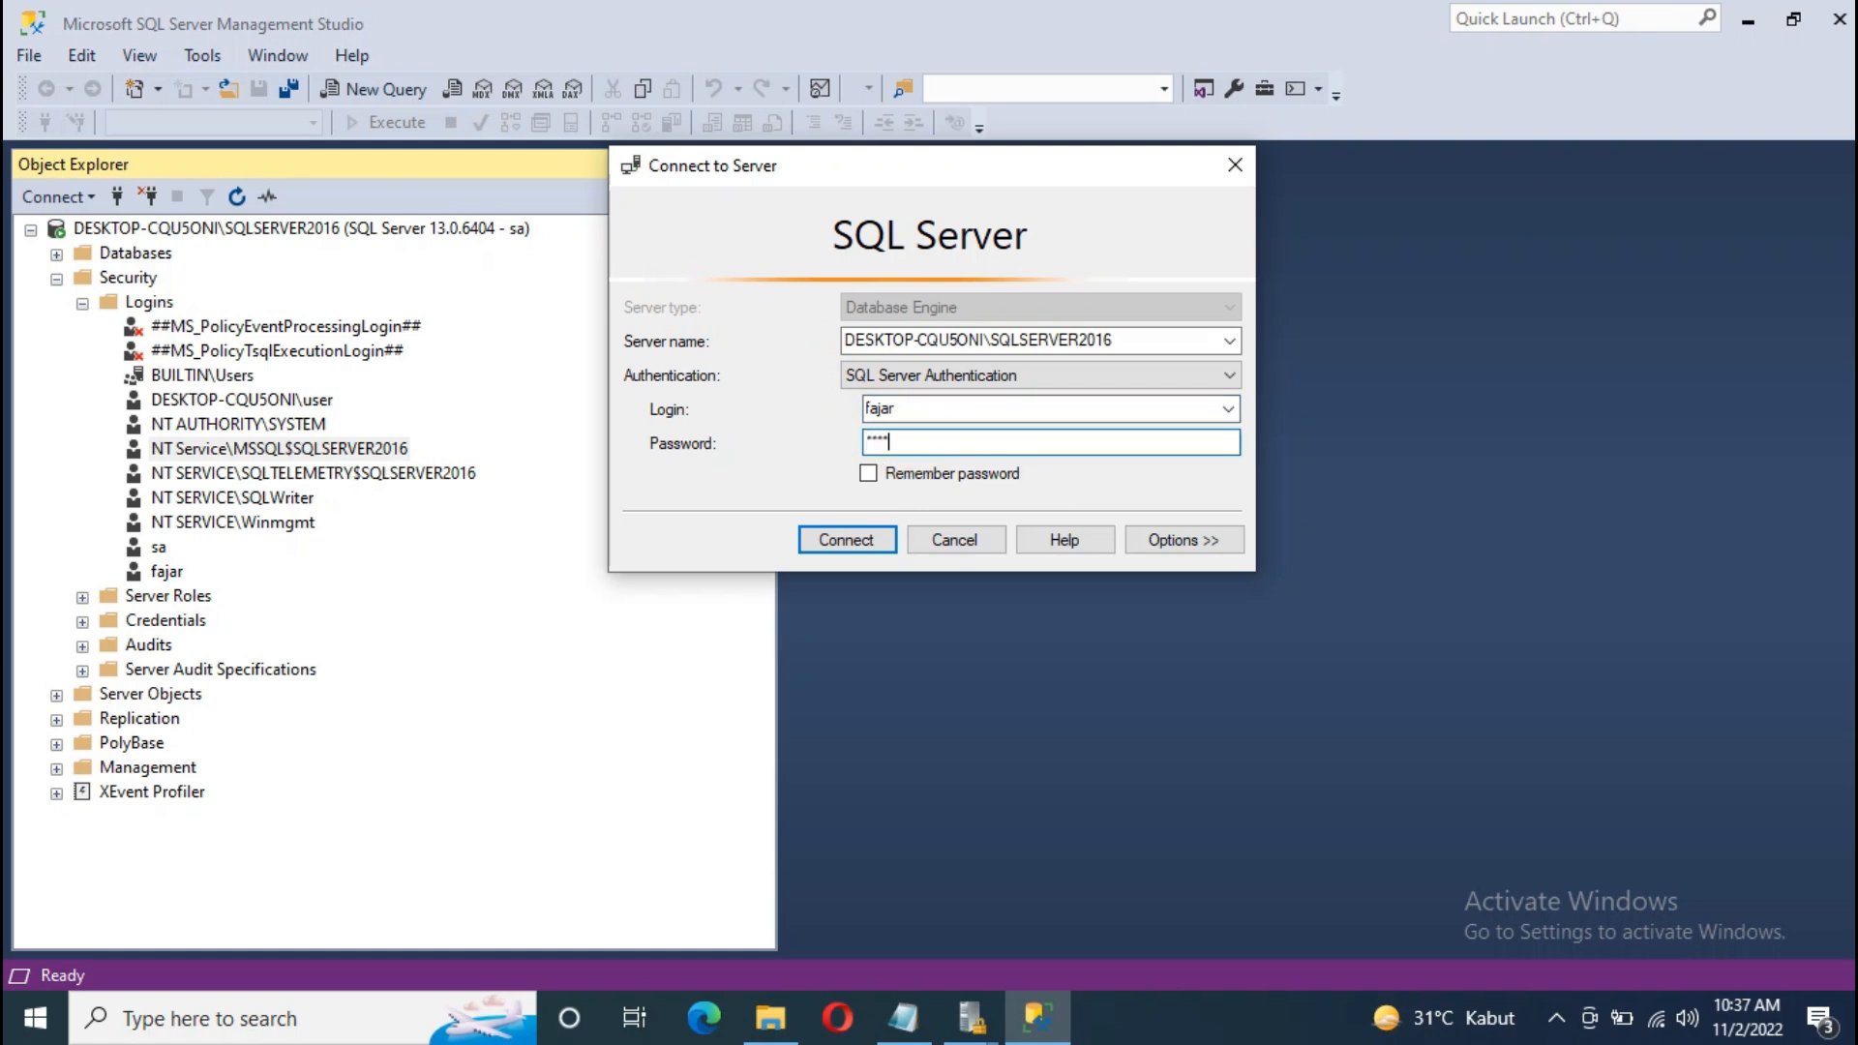
click(846, 539)
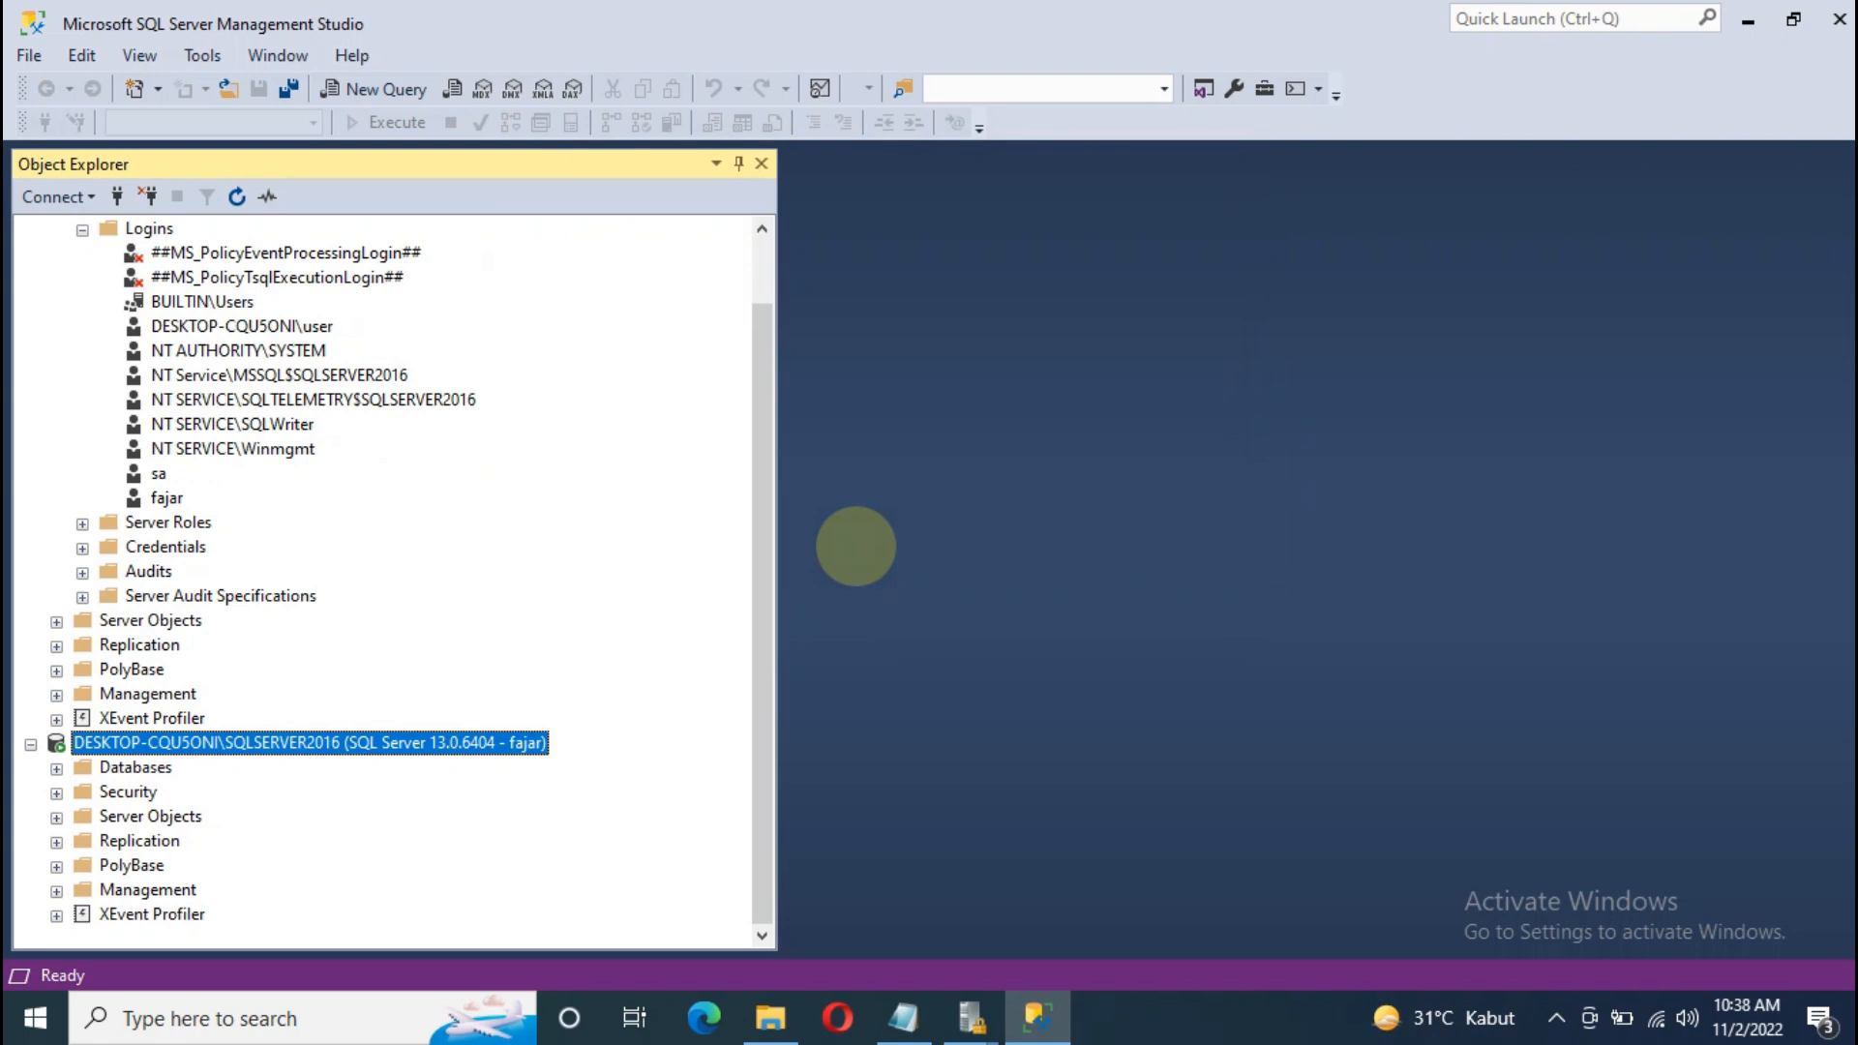
Step: Try opening the Penjualan database under the new connection and dismiss the not-accessible error
scroll(29, 290, up, 1)
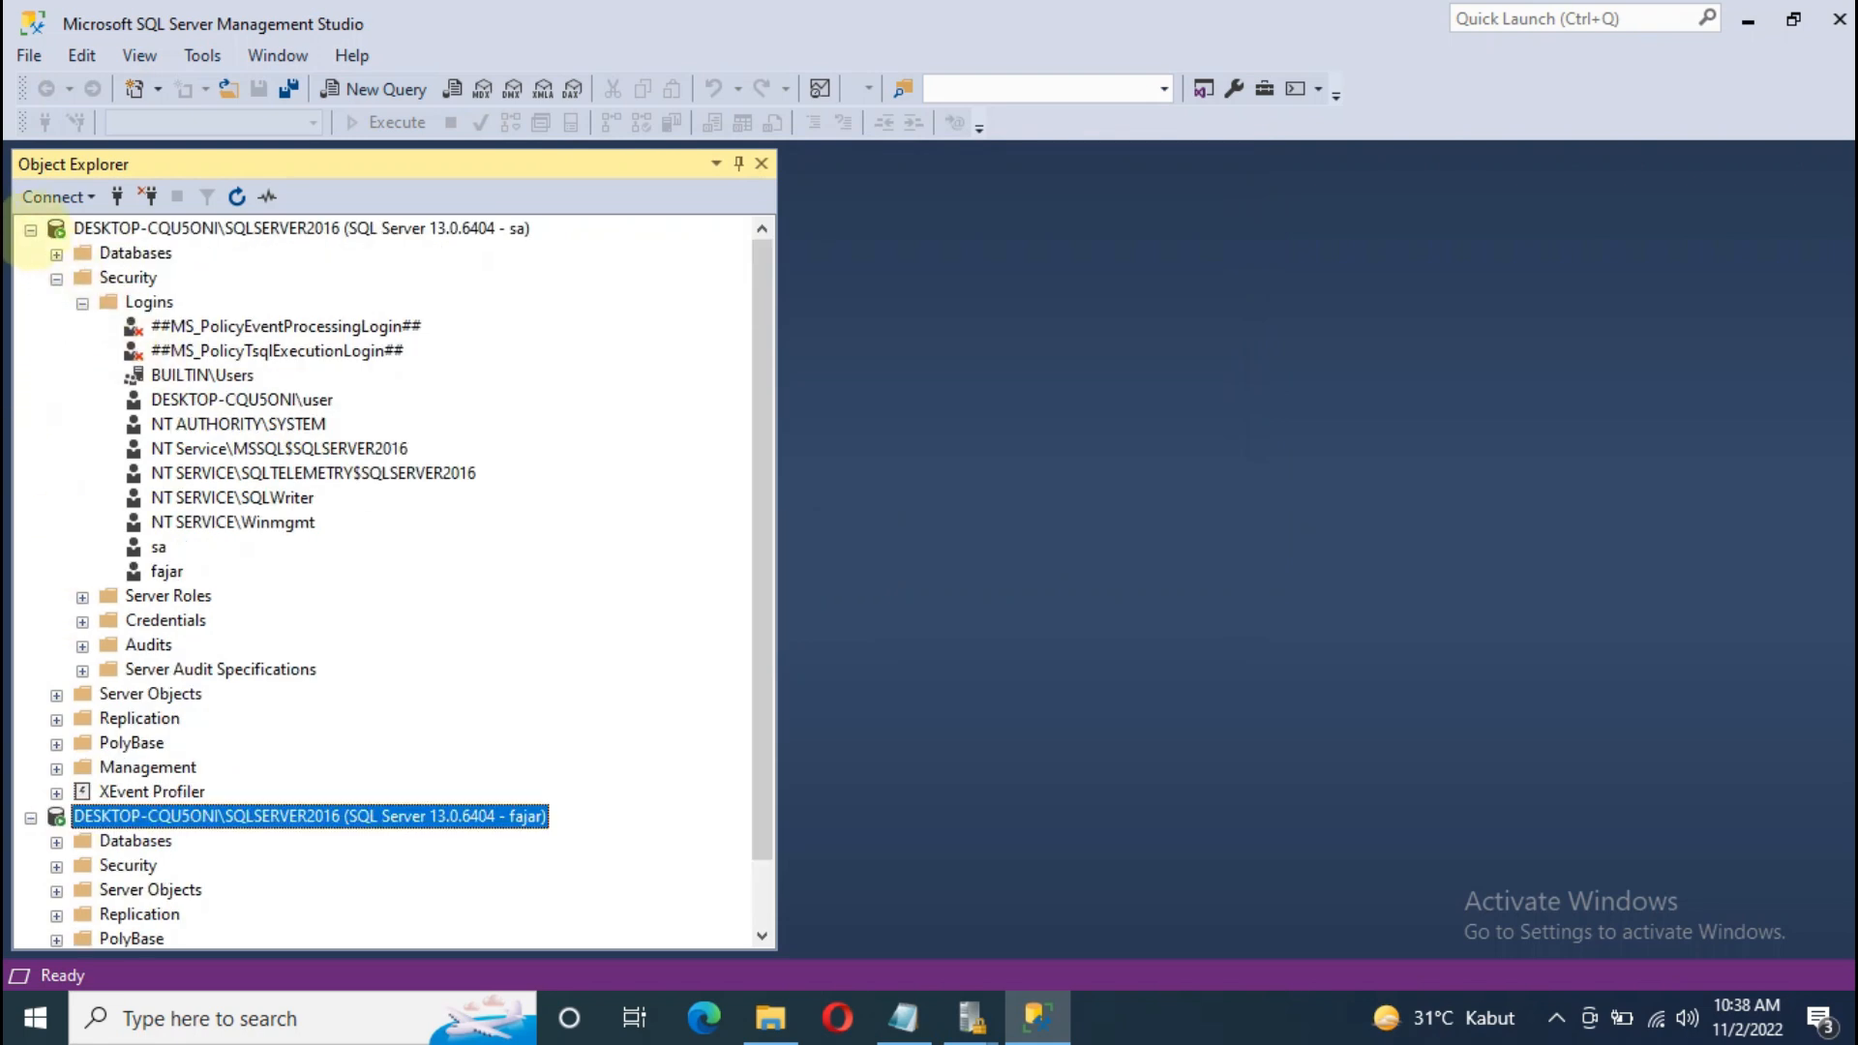
click(30, 228)
click(56, 278)
click(83, 351)
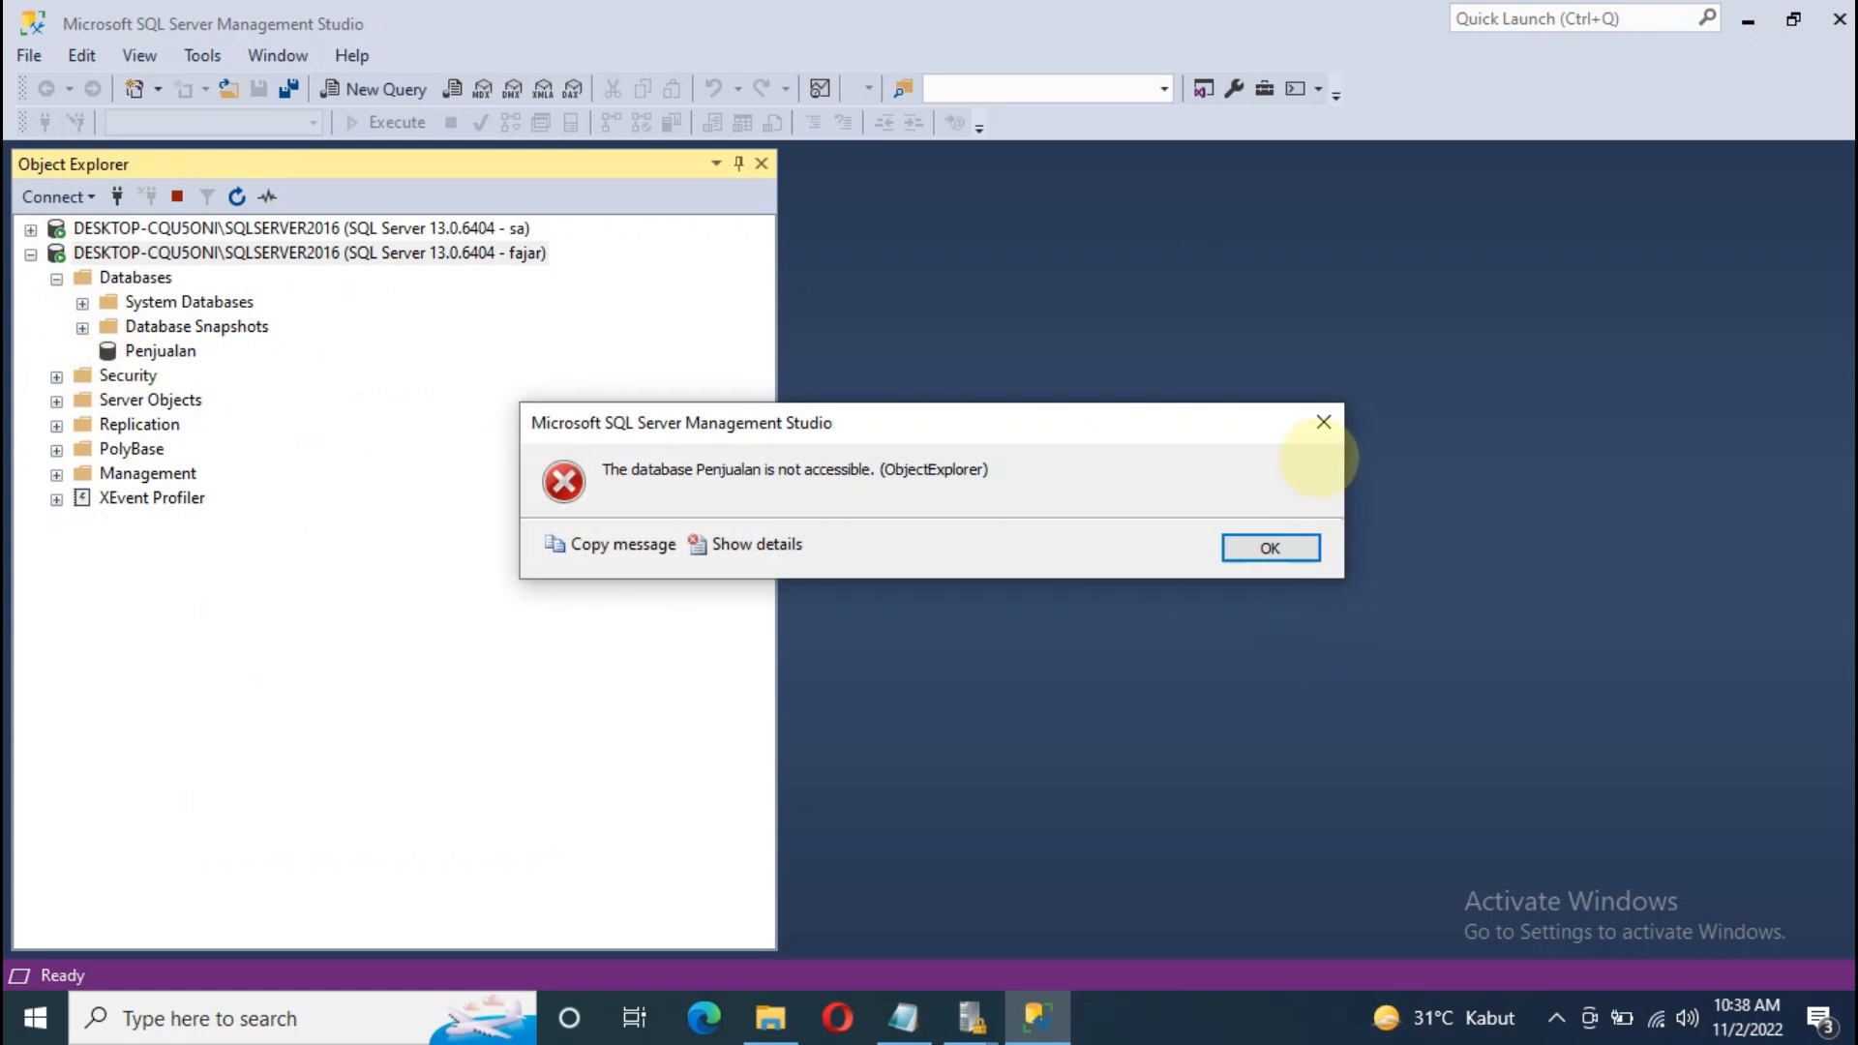
click(1323, 422)
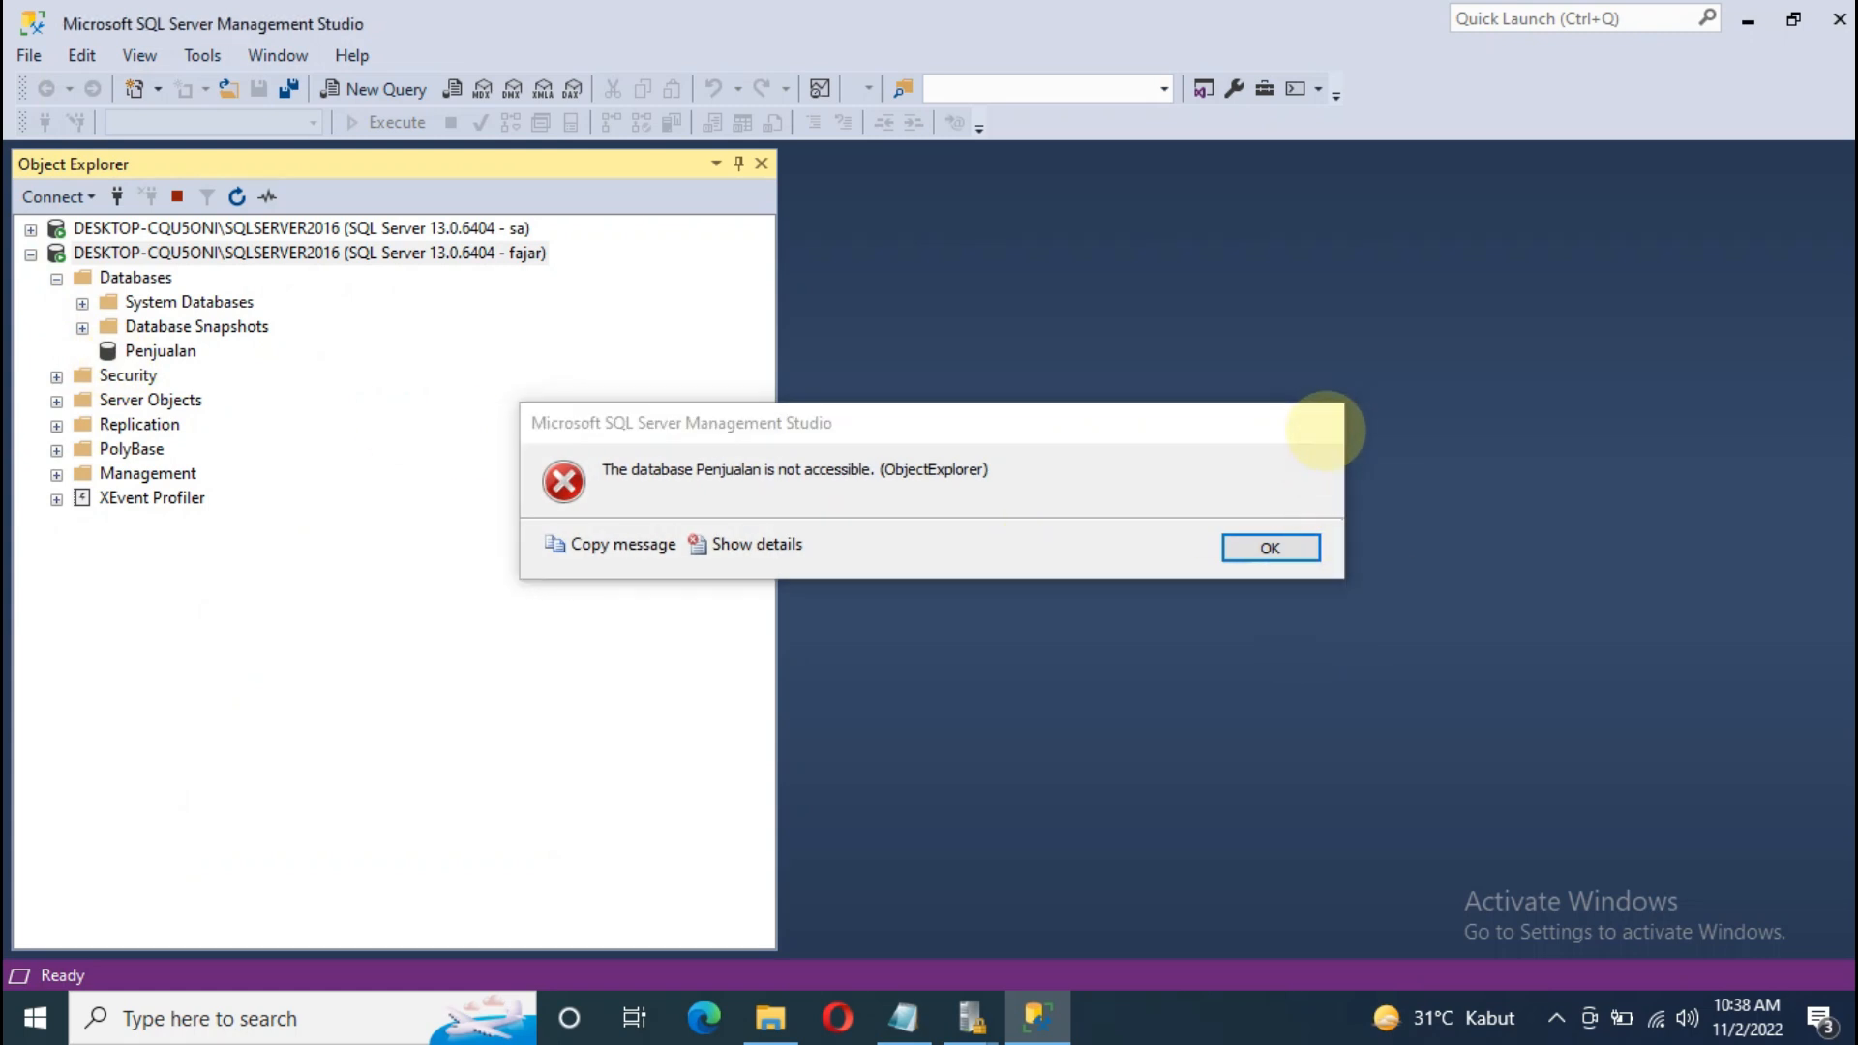
Step: Browse Security > Logins under the new connection, then collapse its tree
click(82, 375)
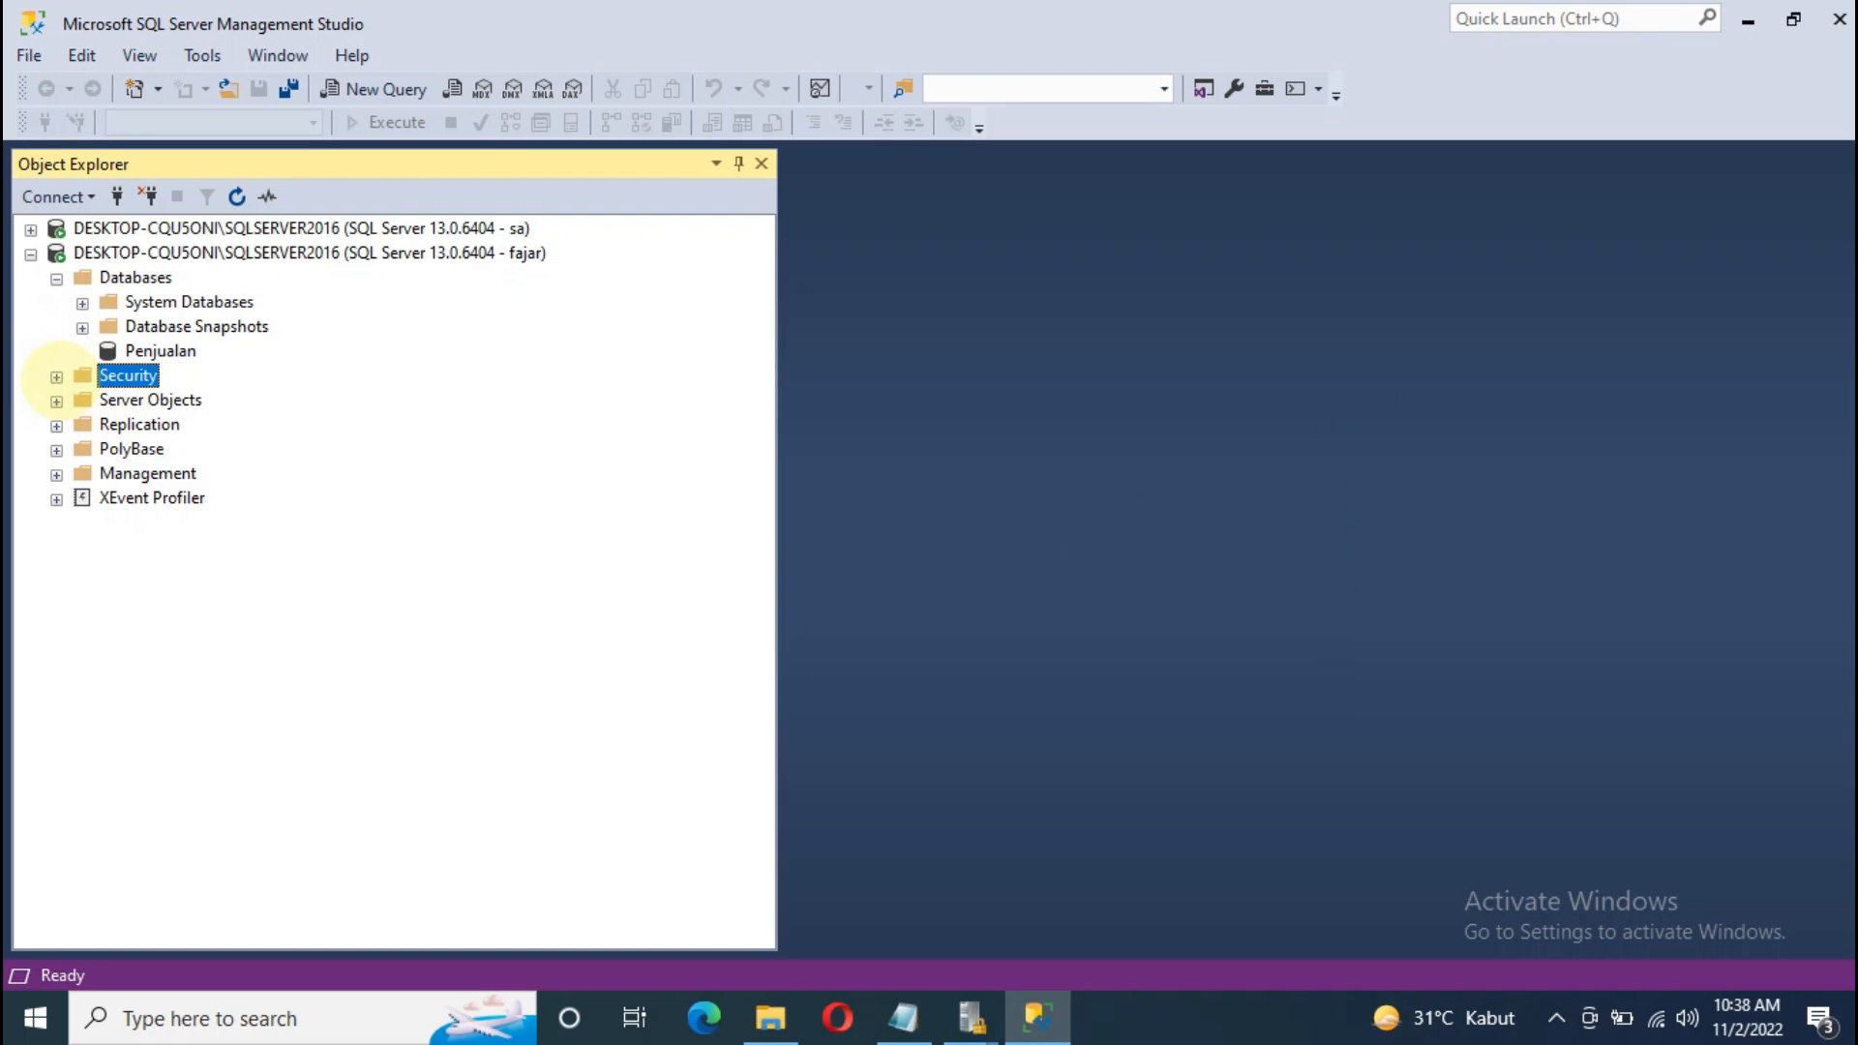
click(56, 377)
click(146, 400)
click(82, 401)
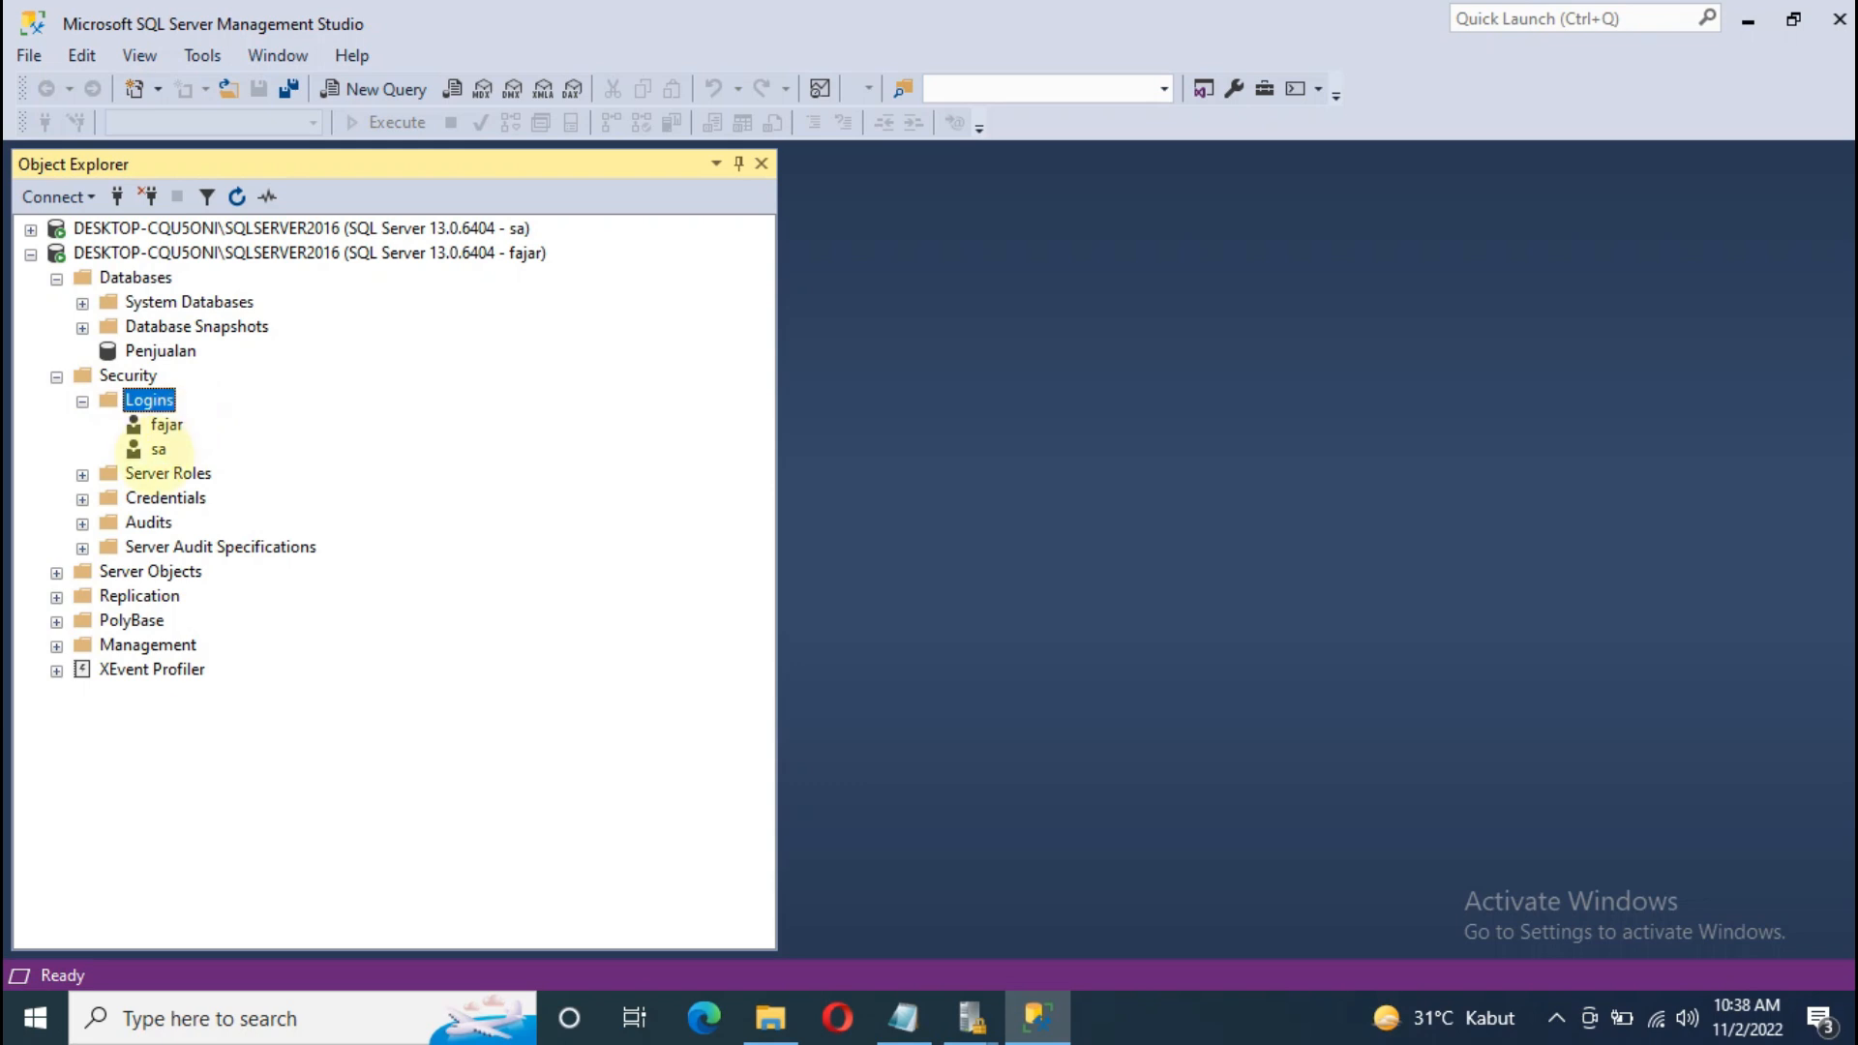
click(56, 376)
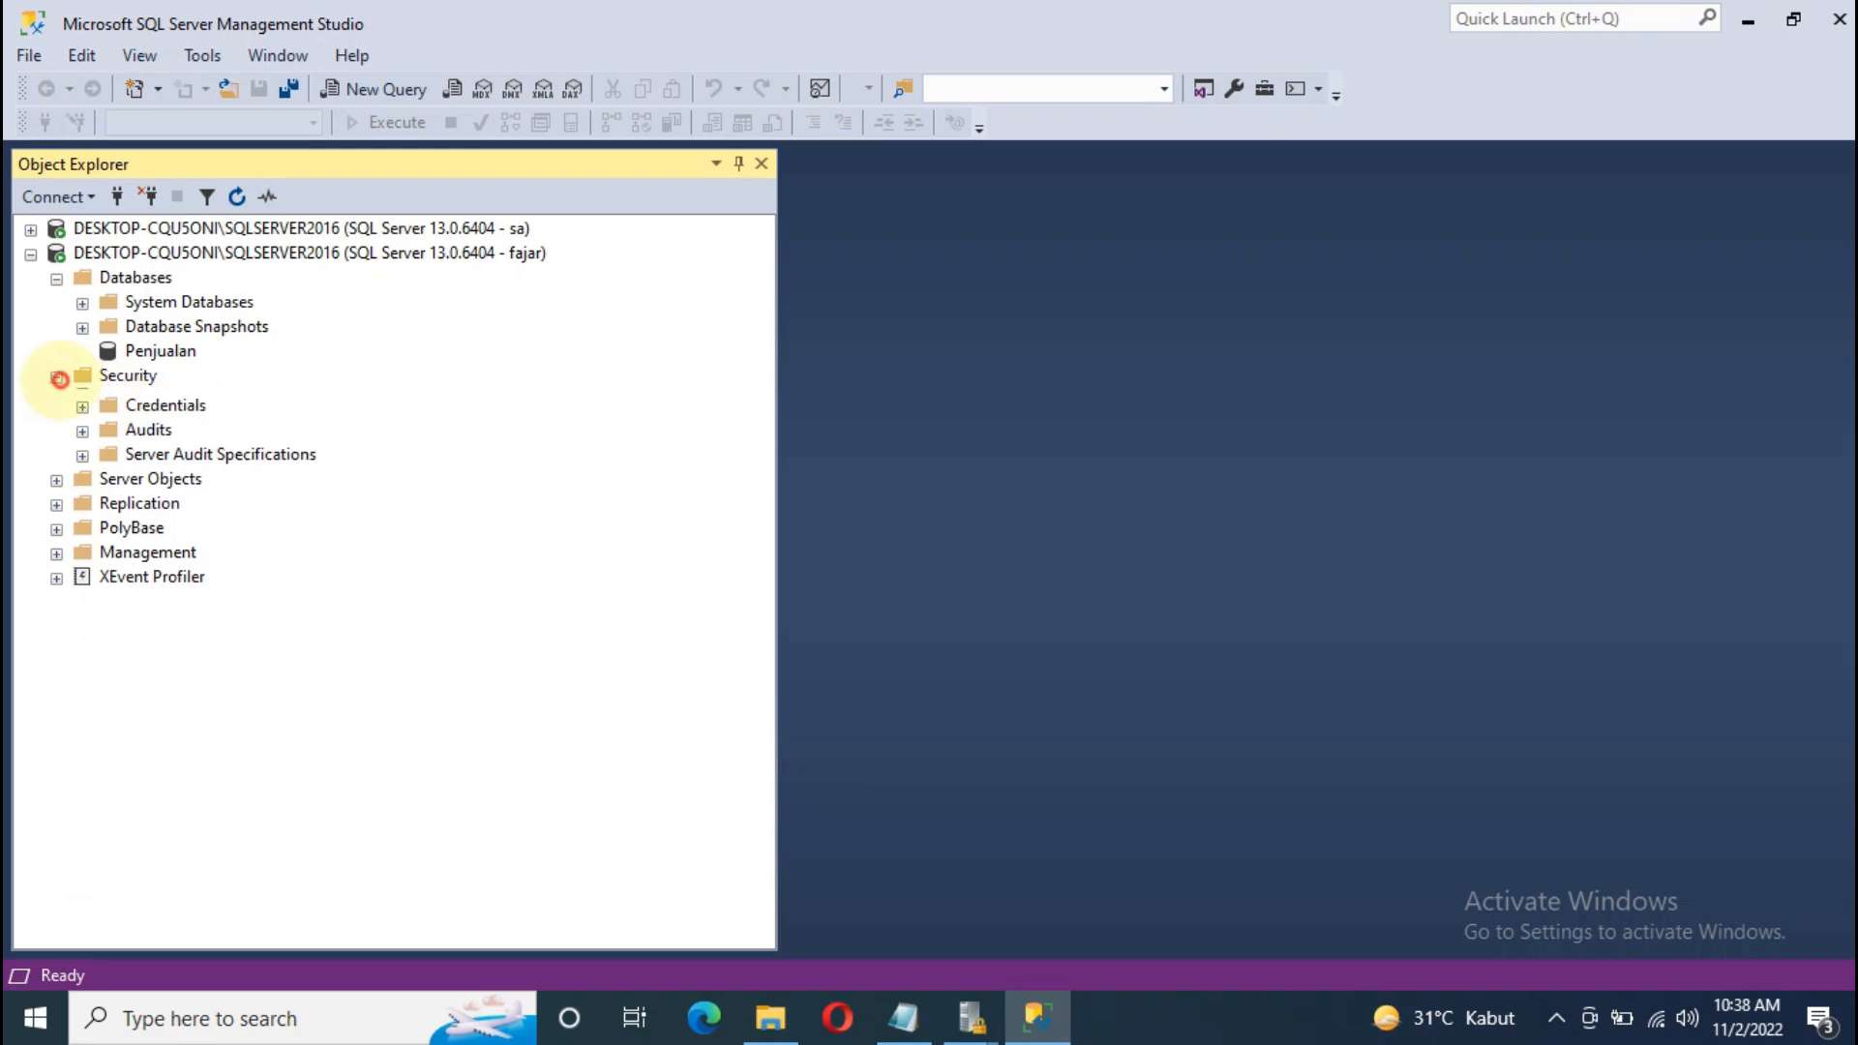
click(31, 255)
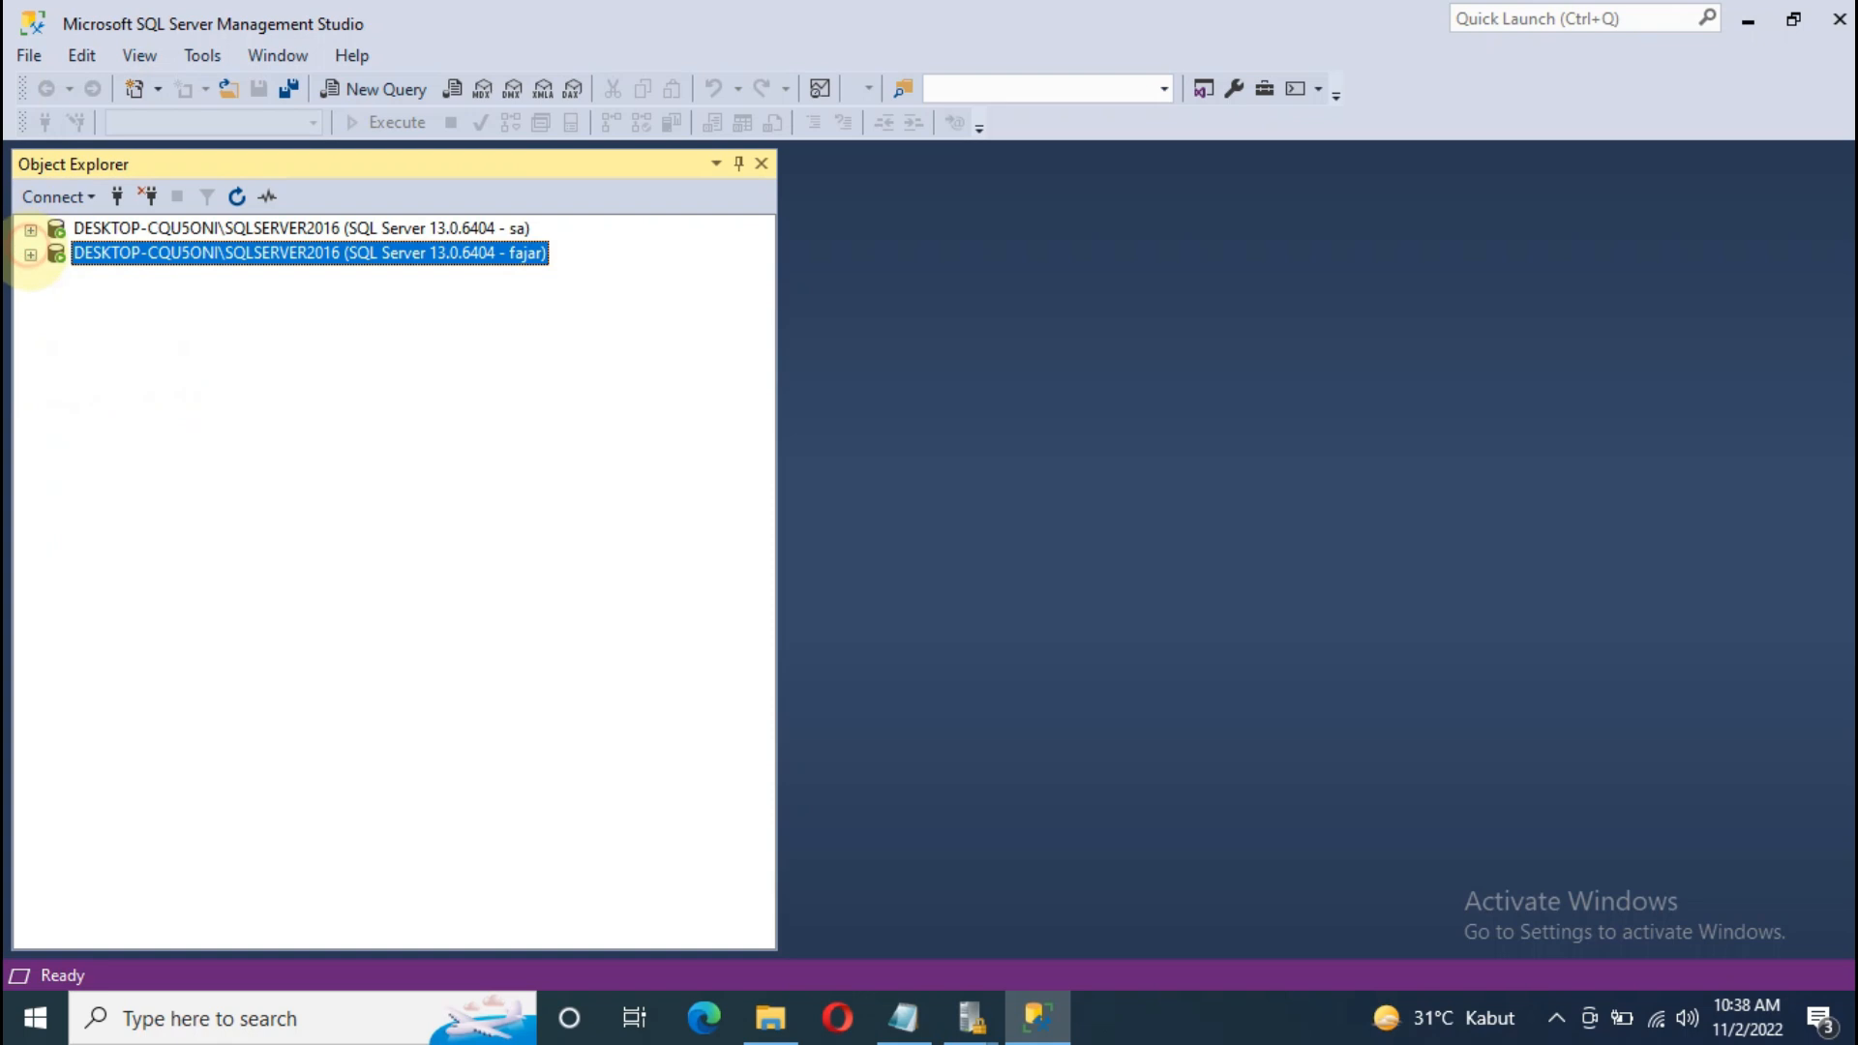
right_click(108, 255)
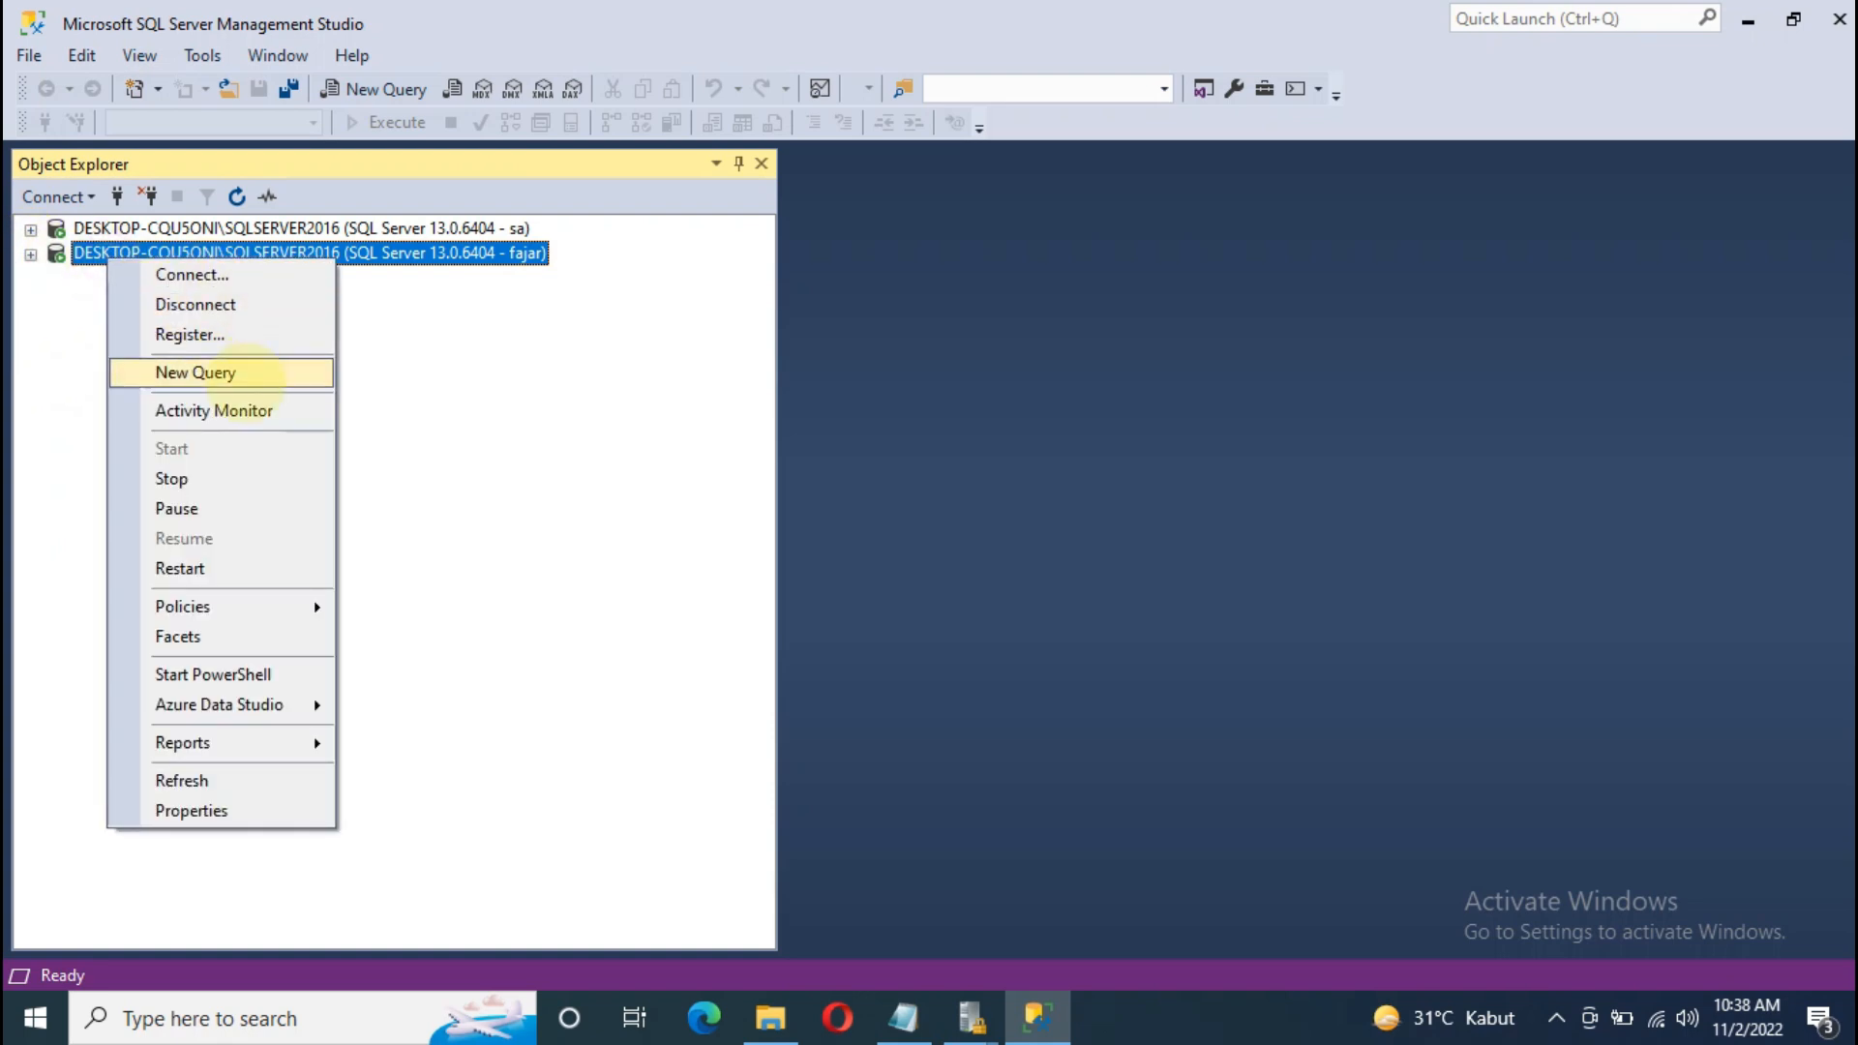
click(232, 306)
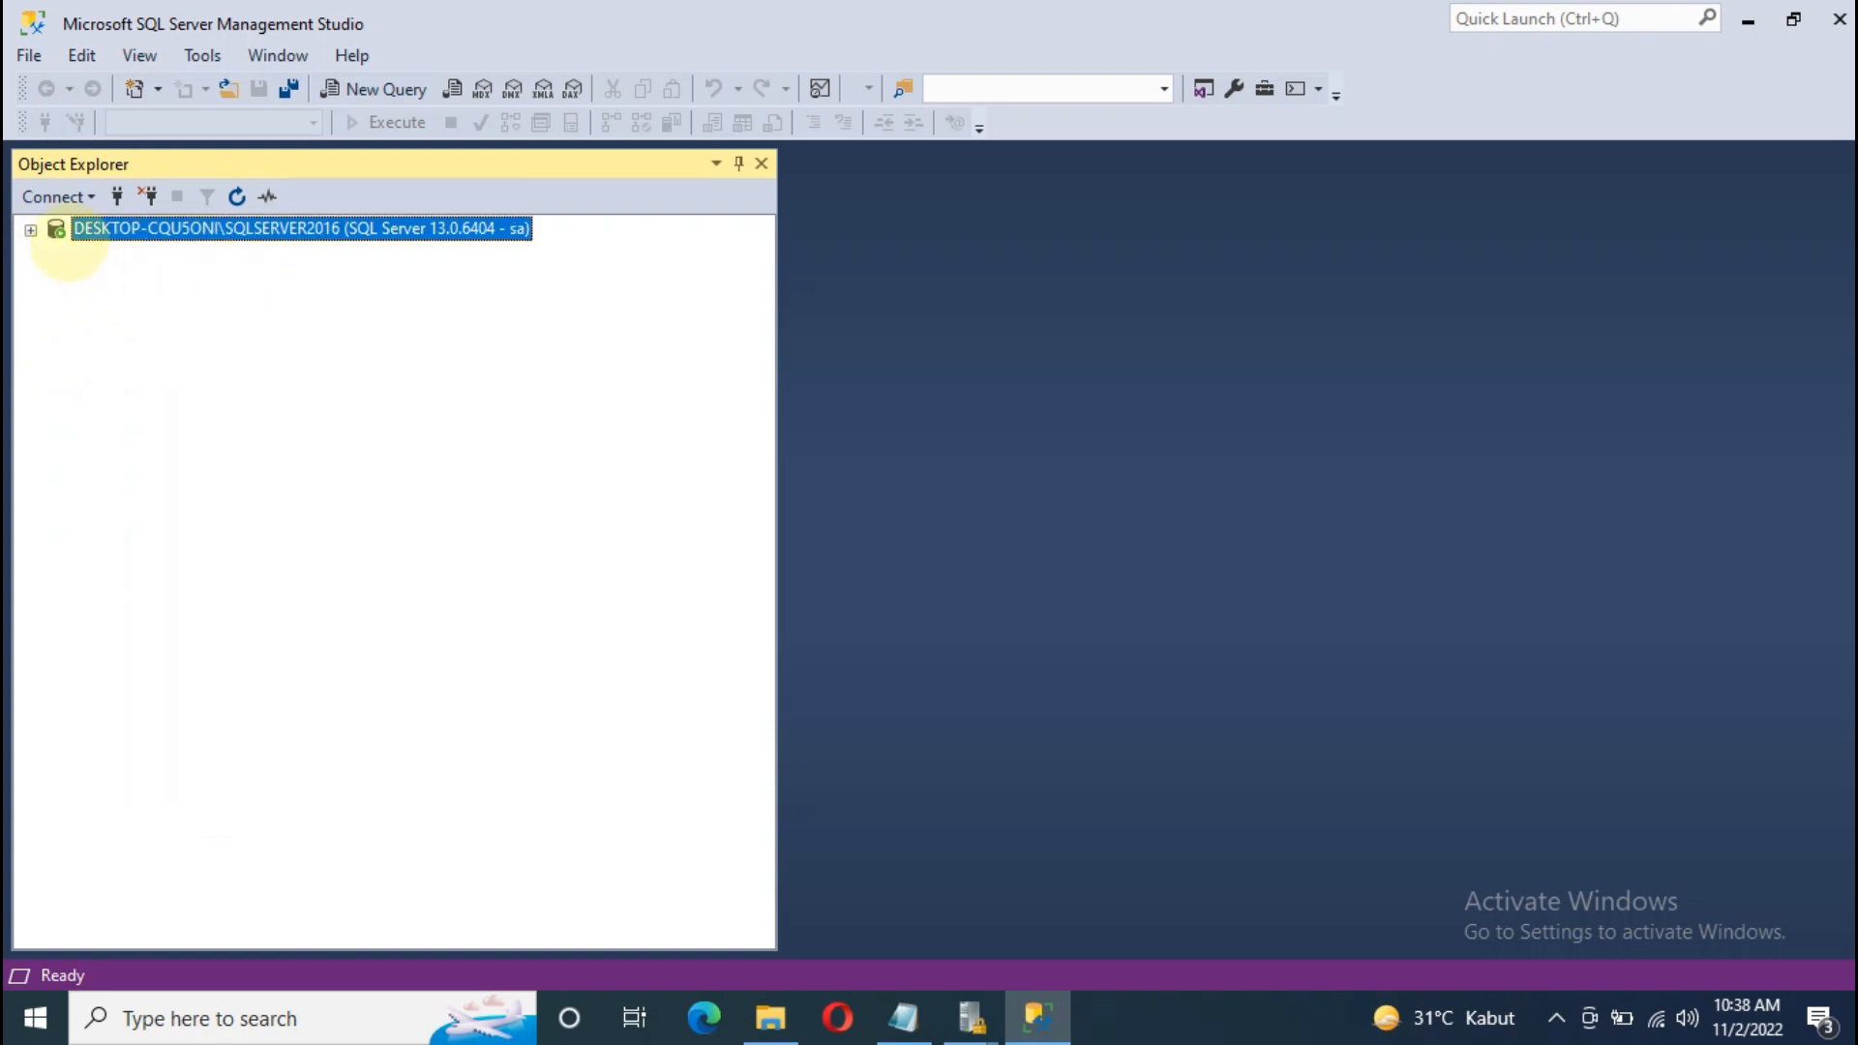
click(31, 229)
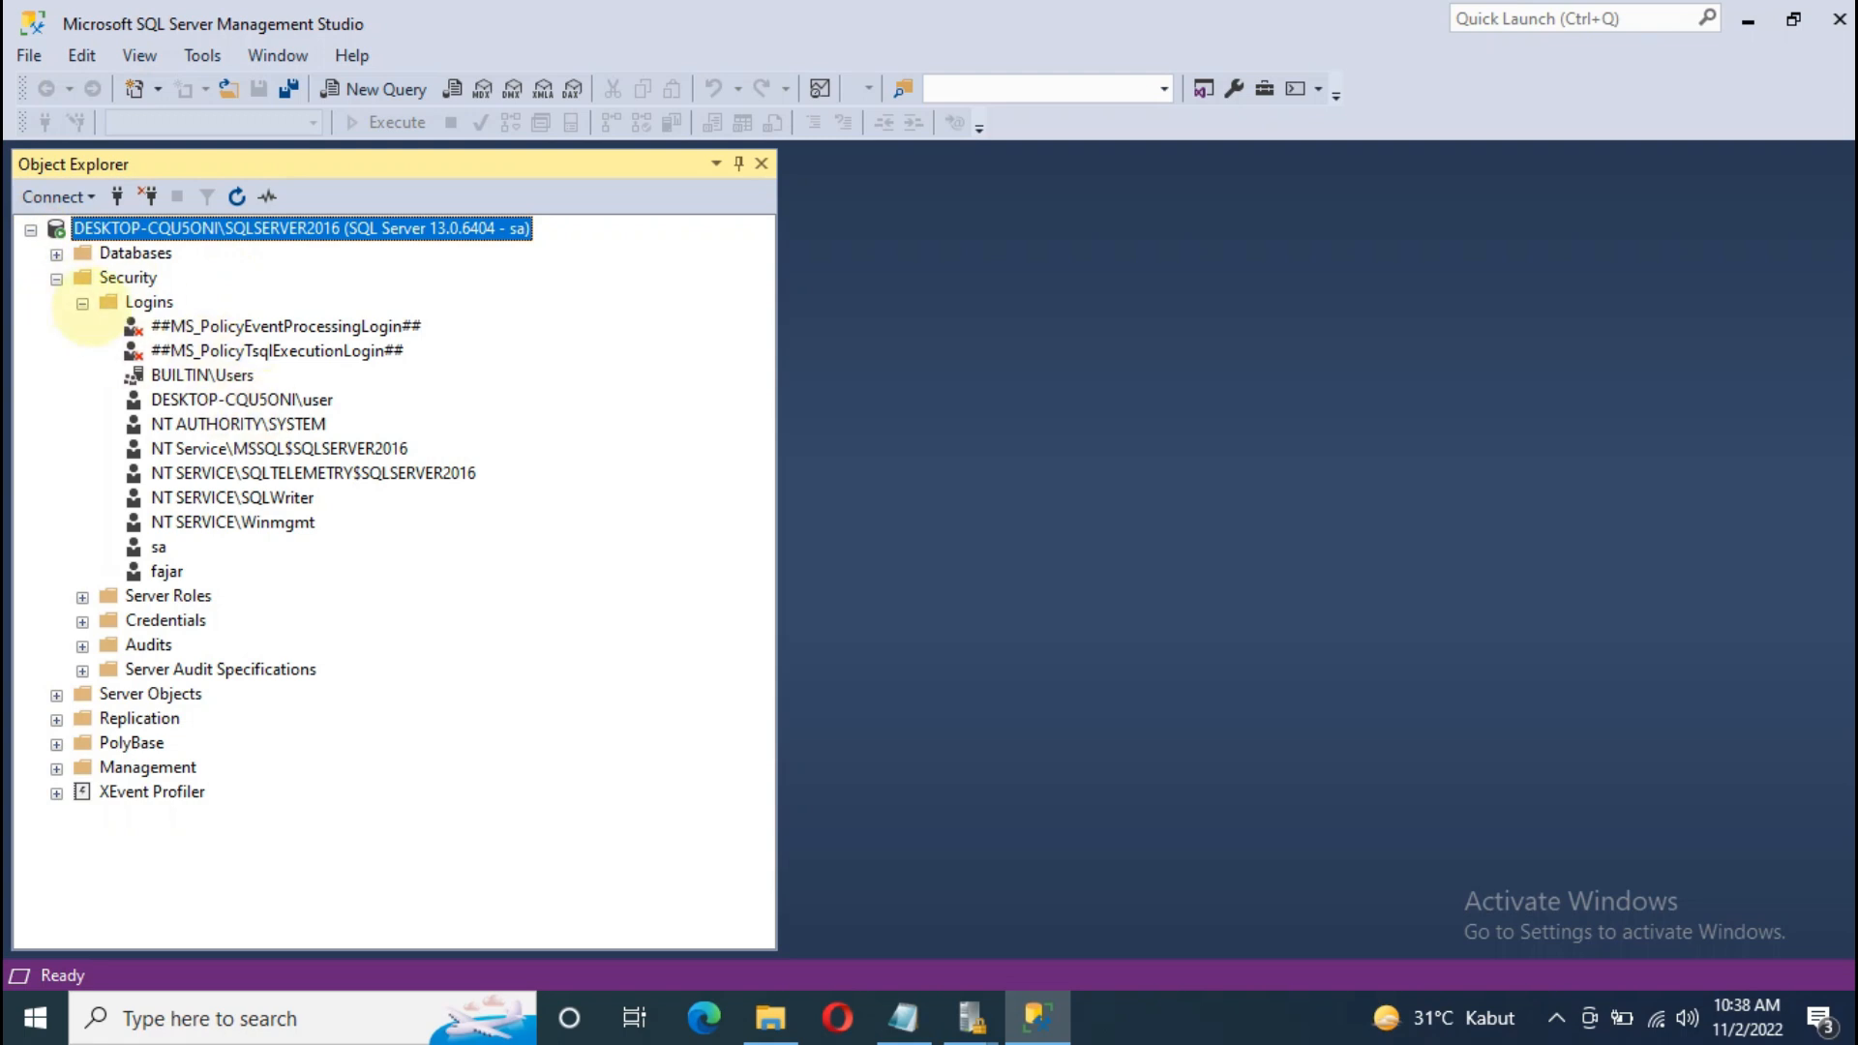
click(83, 303)
click(57, 279)
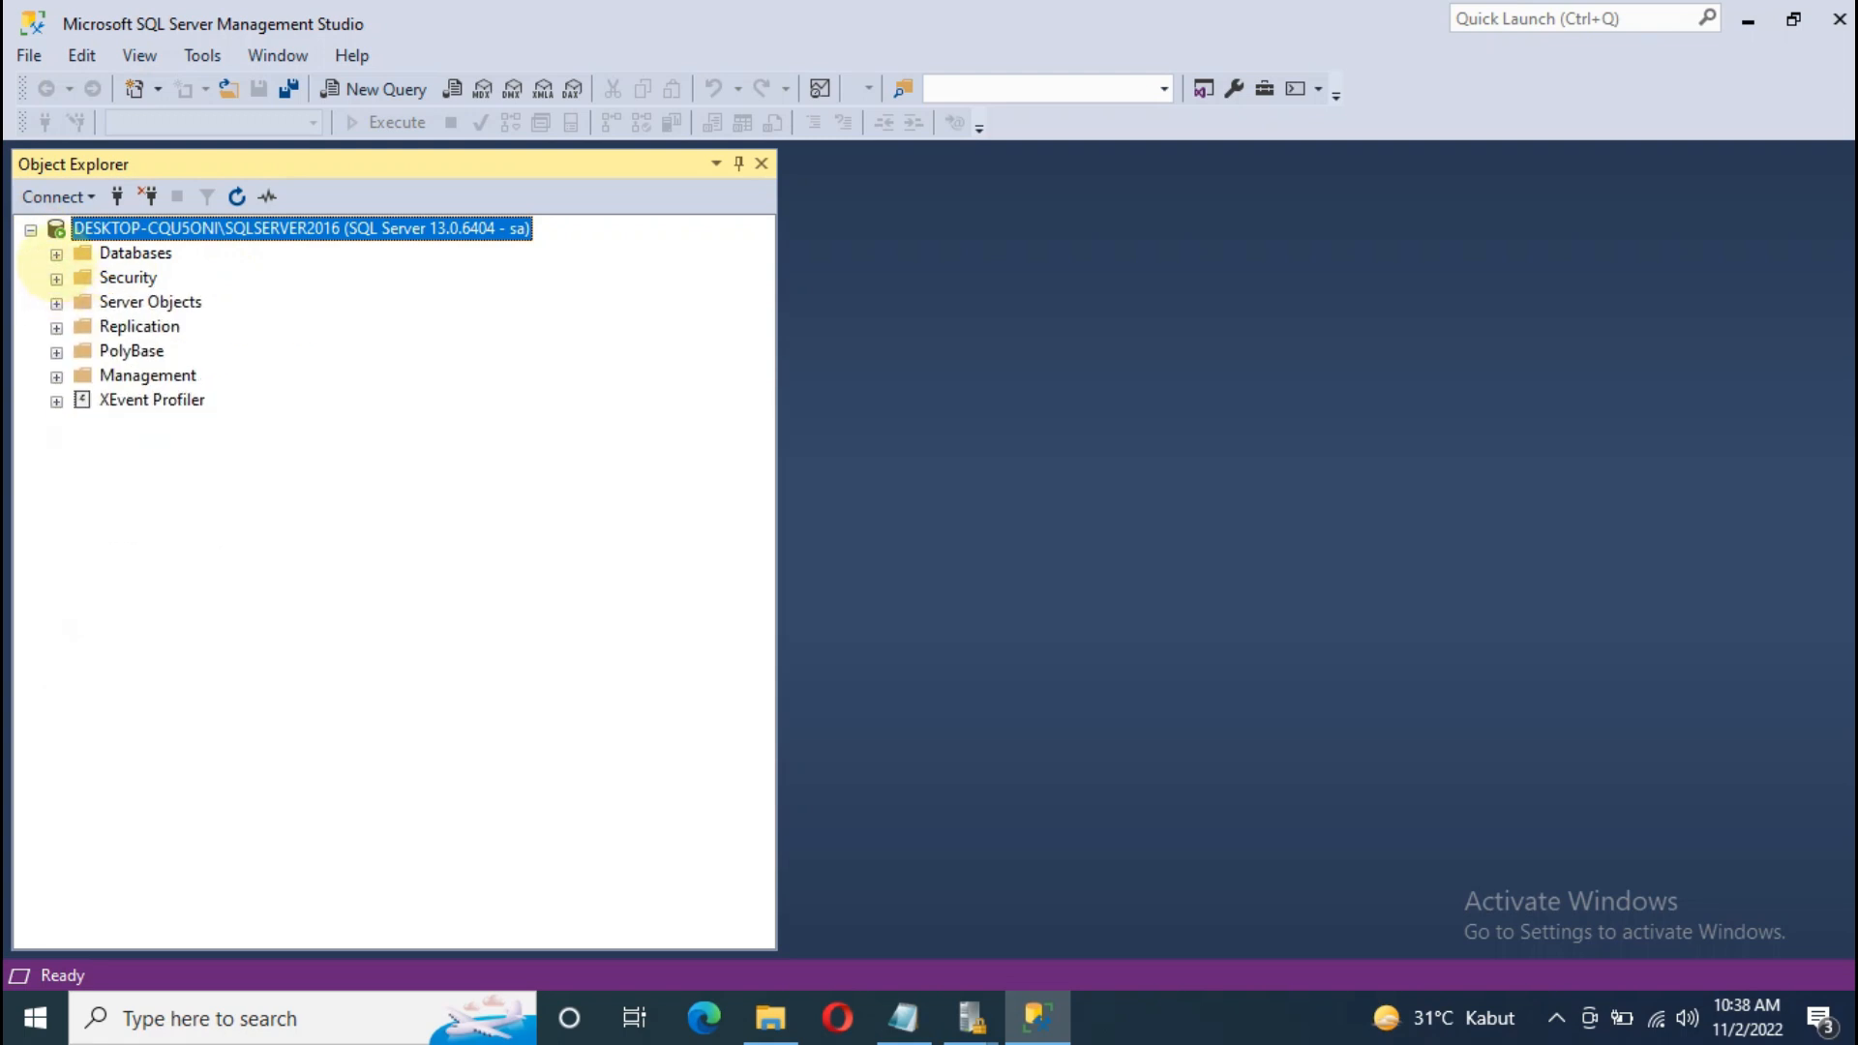
click(56, 254)
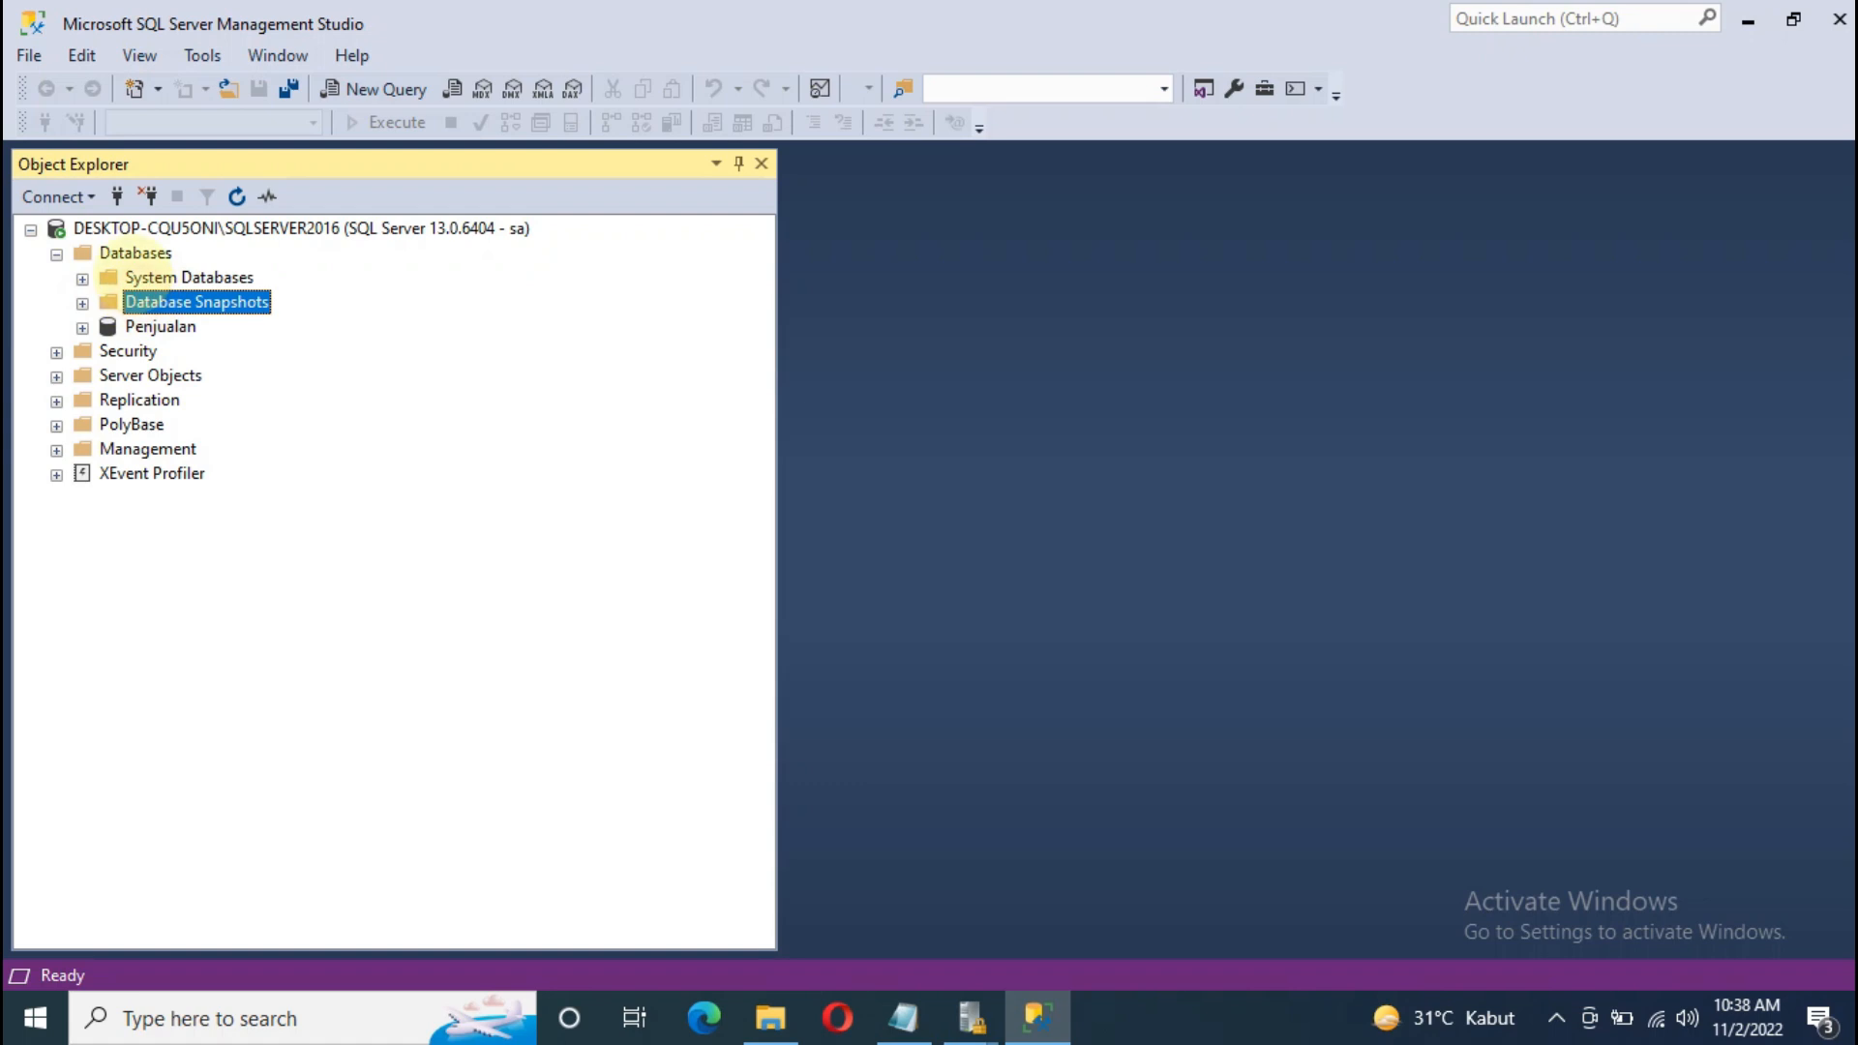
click(189, 278)
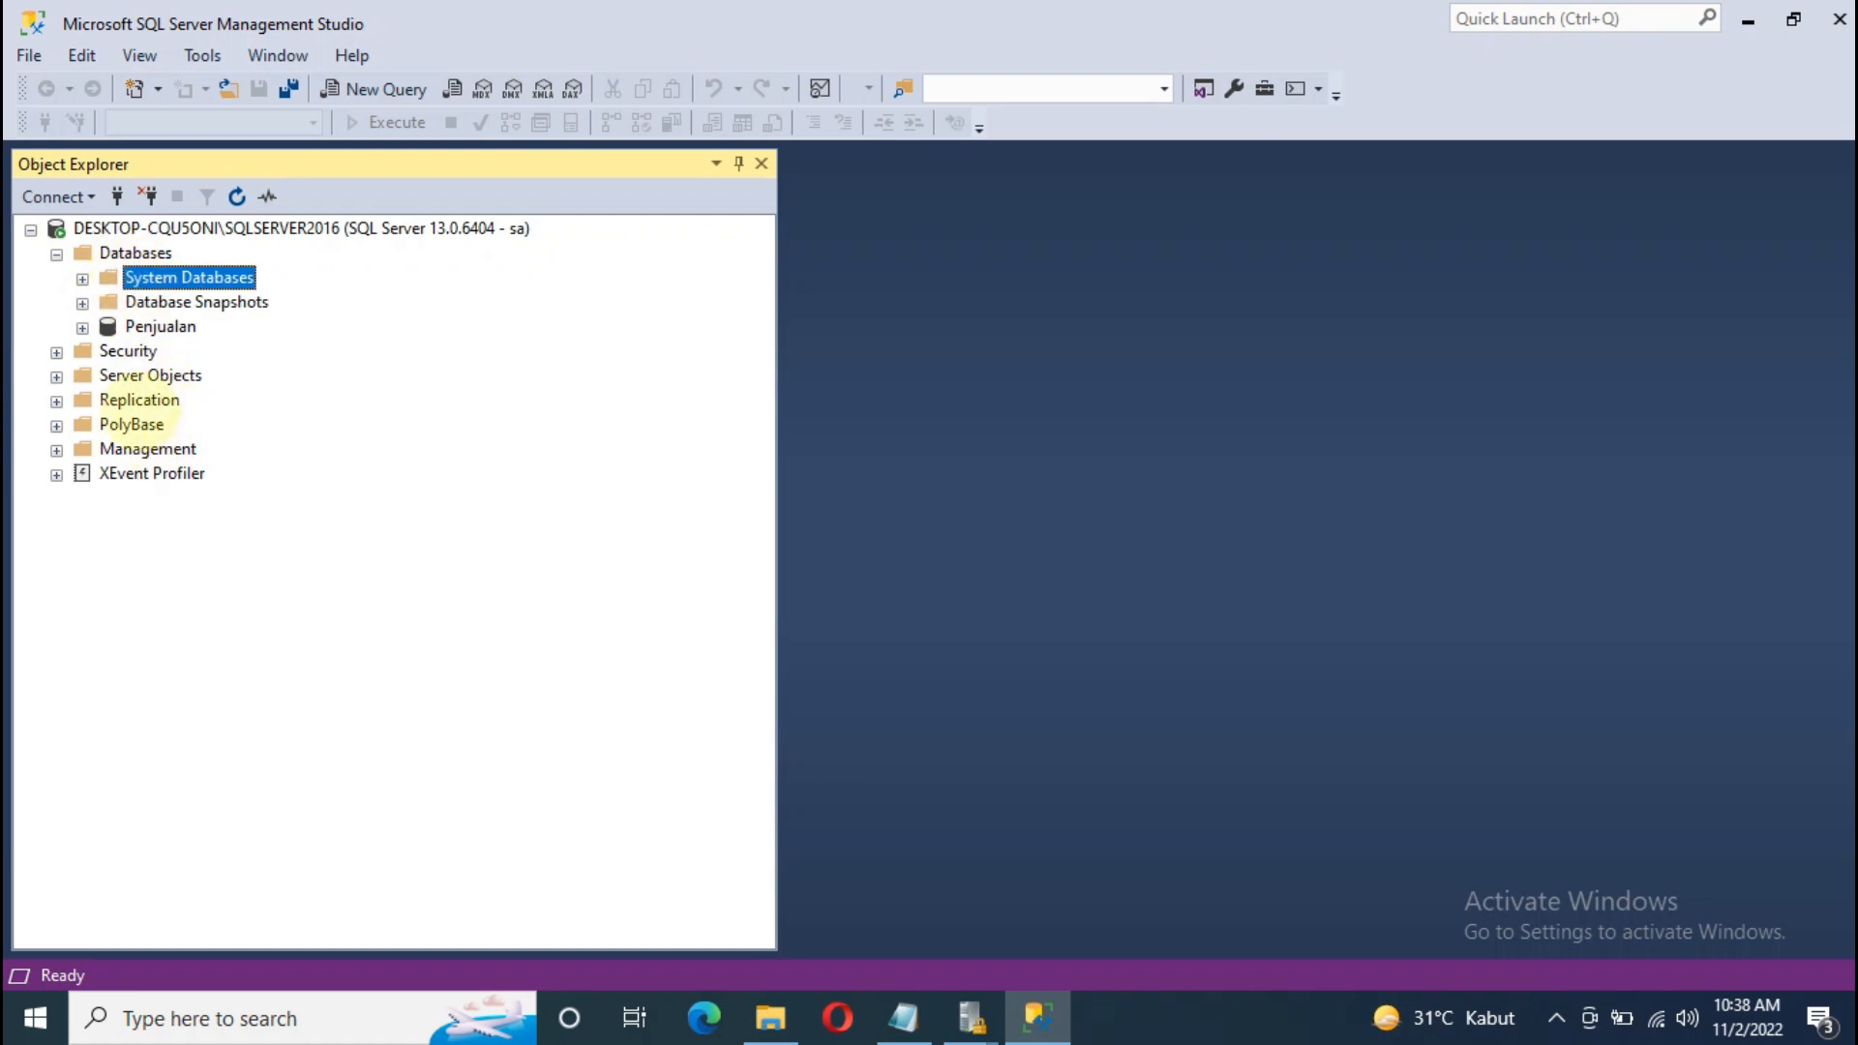
click(904, 1016)
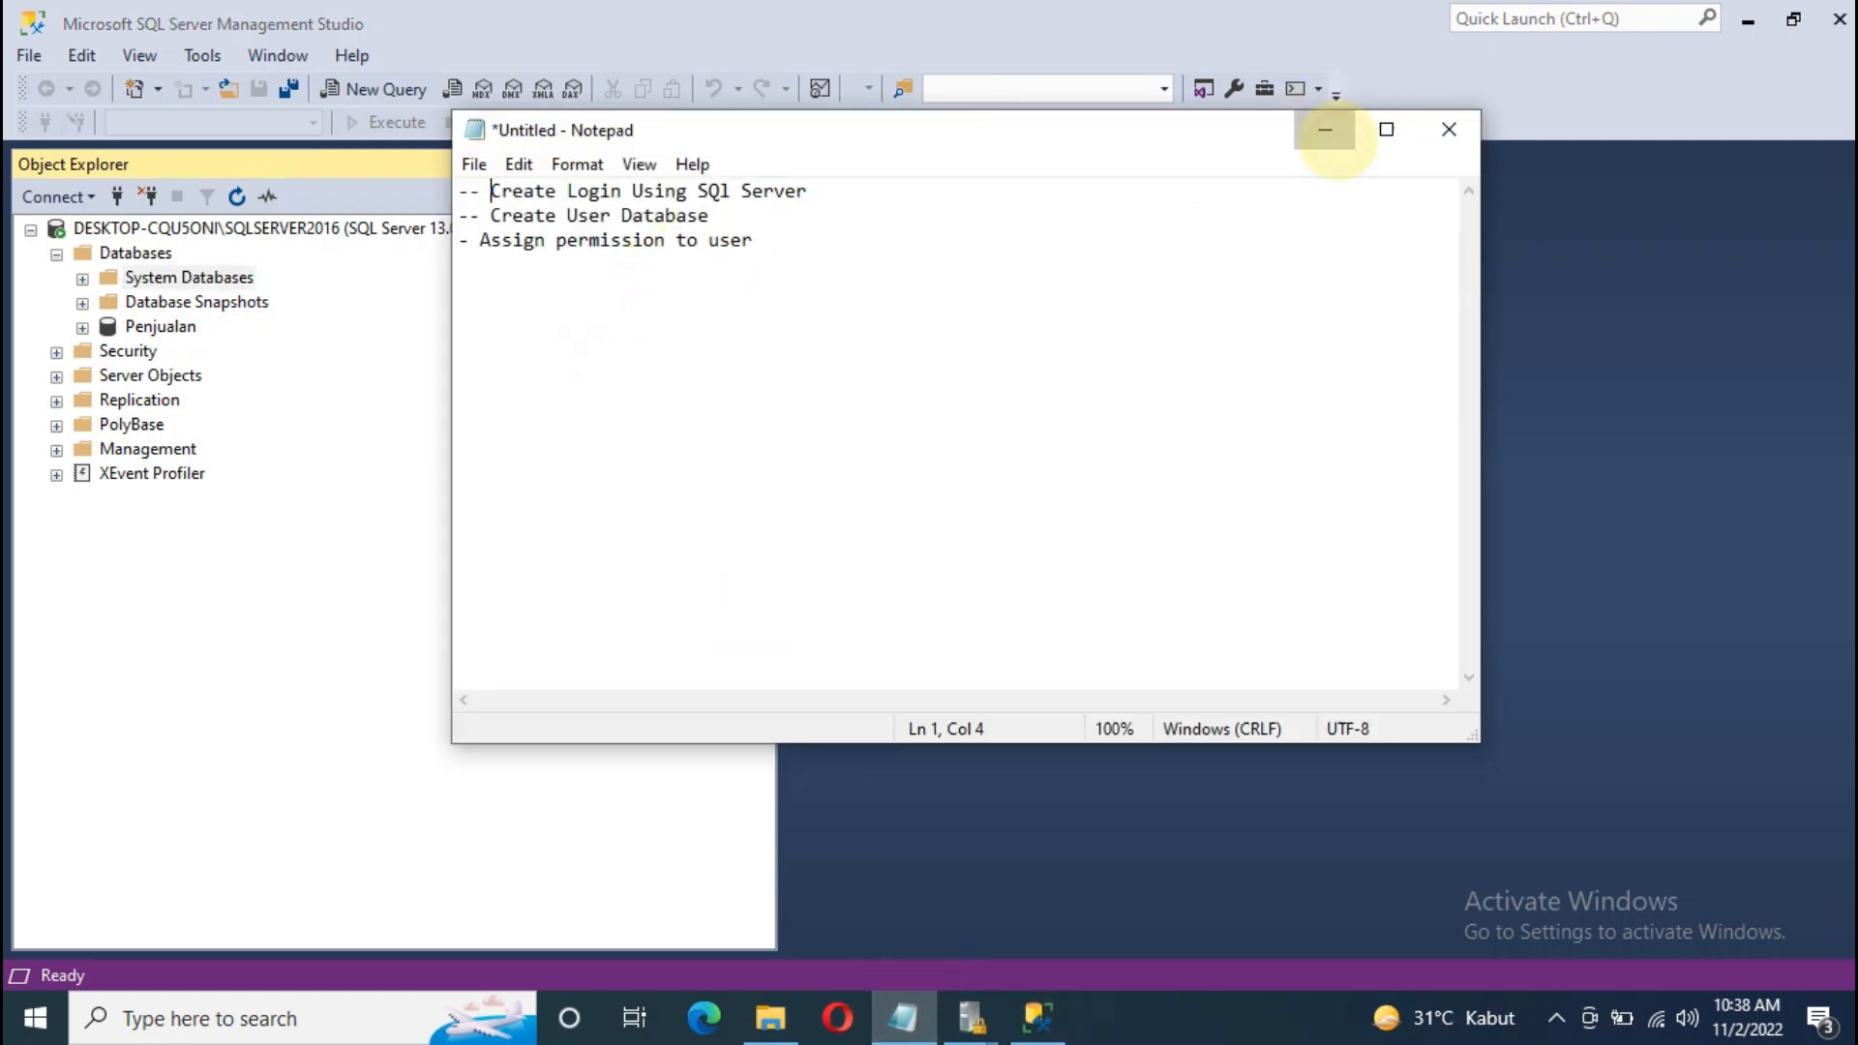
click(1325, 130)
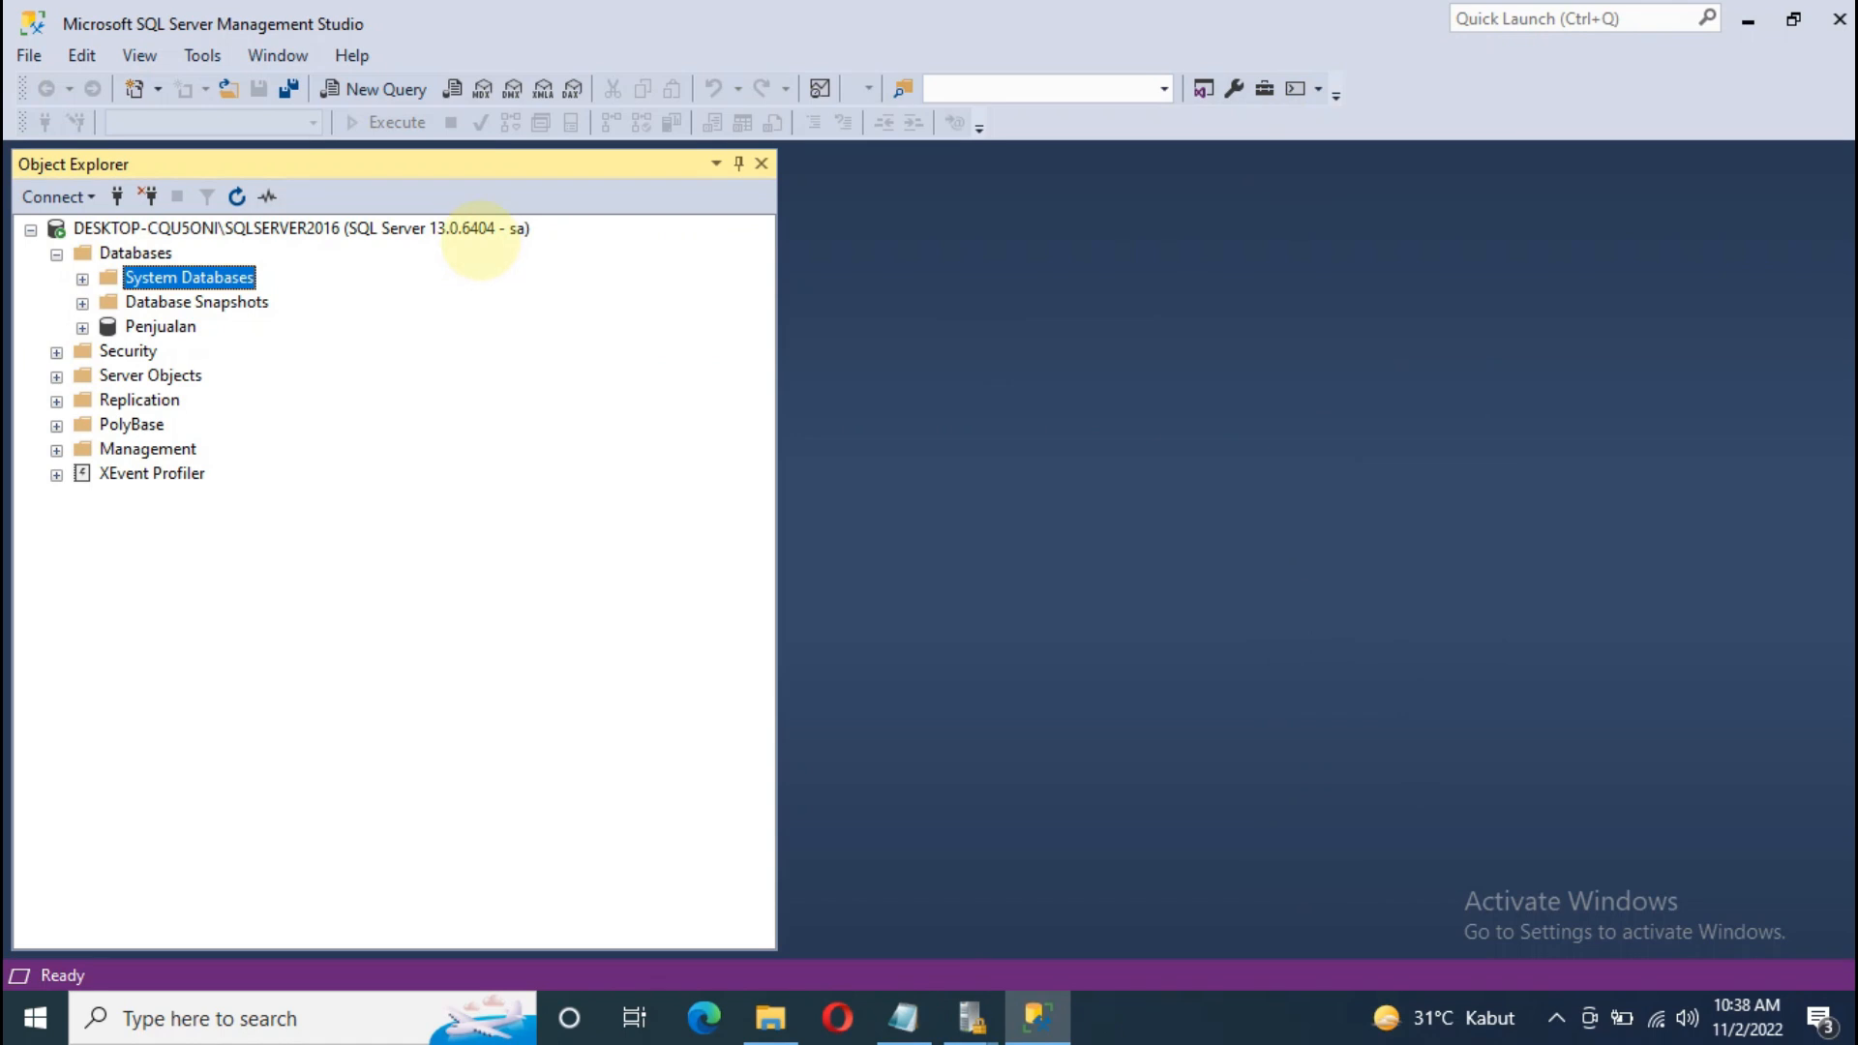
click(474, 228)
right_click(136, 254)
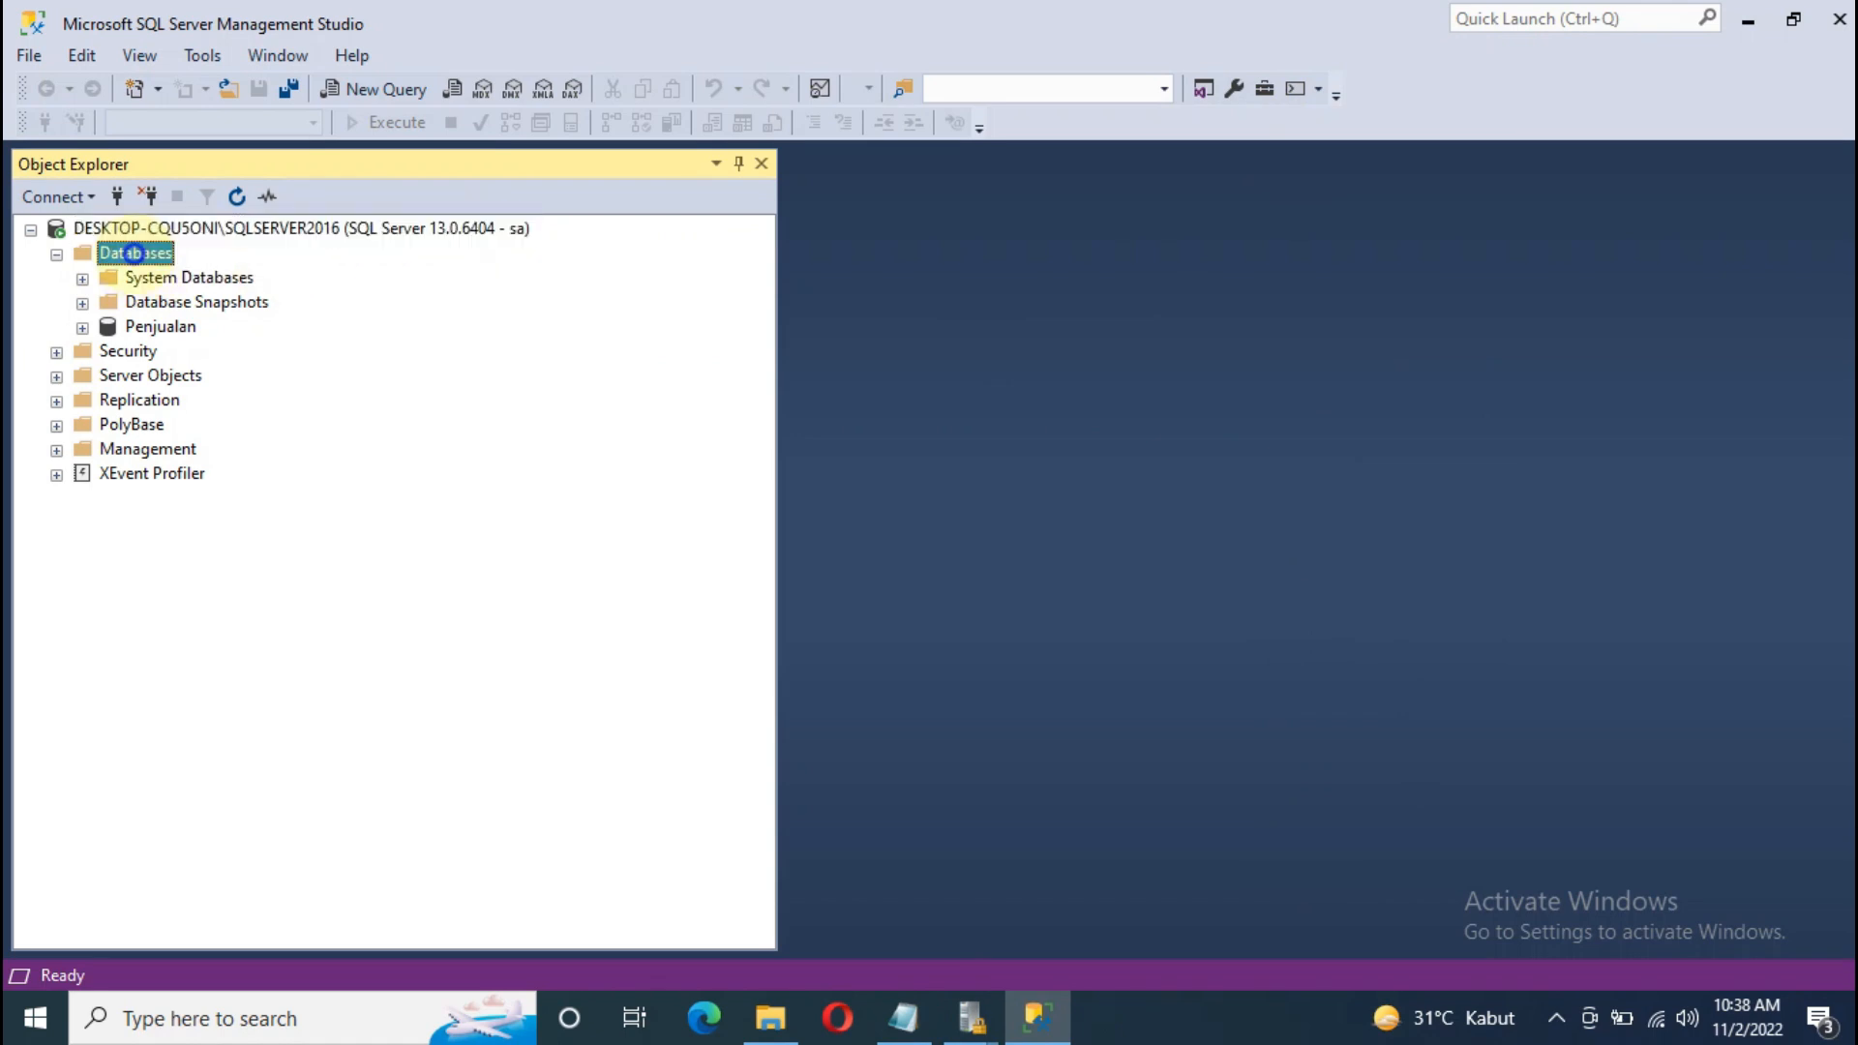
Step: Create the POS database, then expand it and select its Tables folder
click(155, 270)
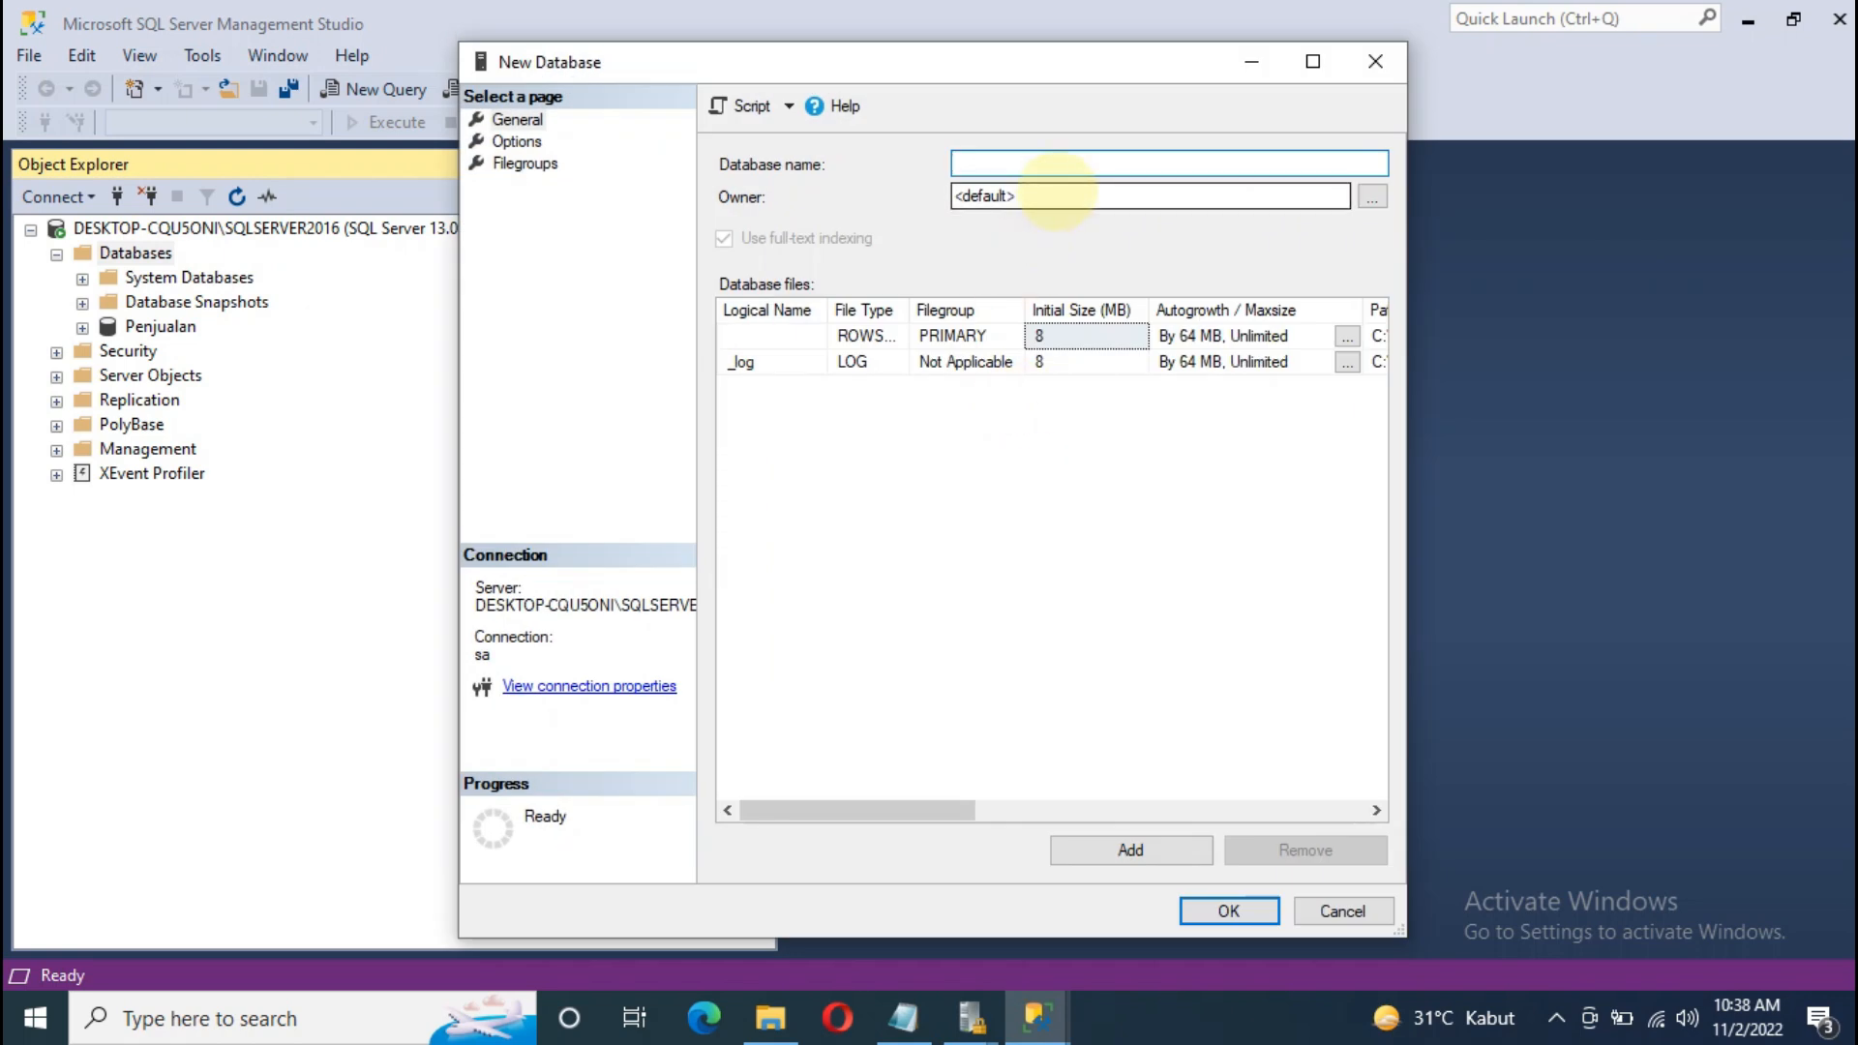
text(POS)
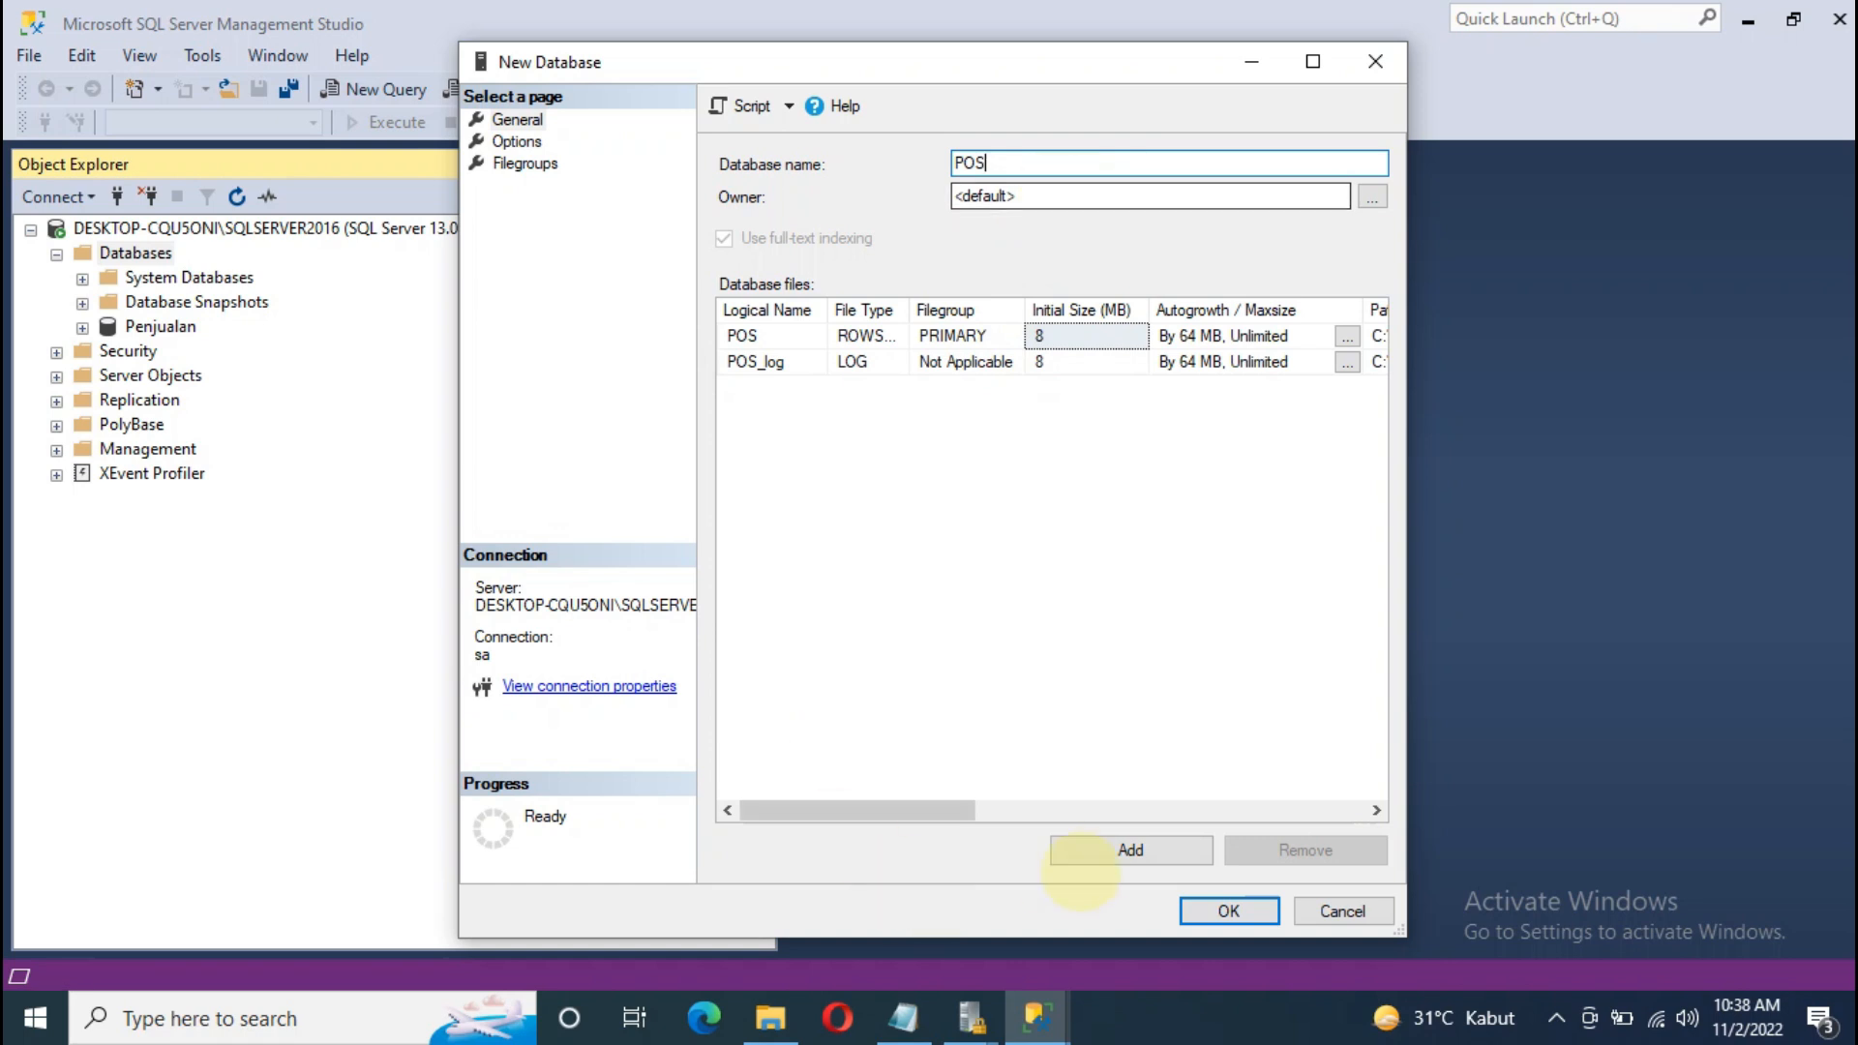
click(1219, 910)
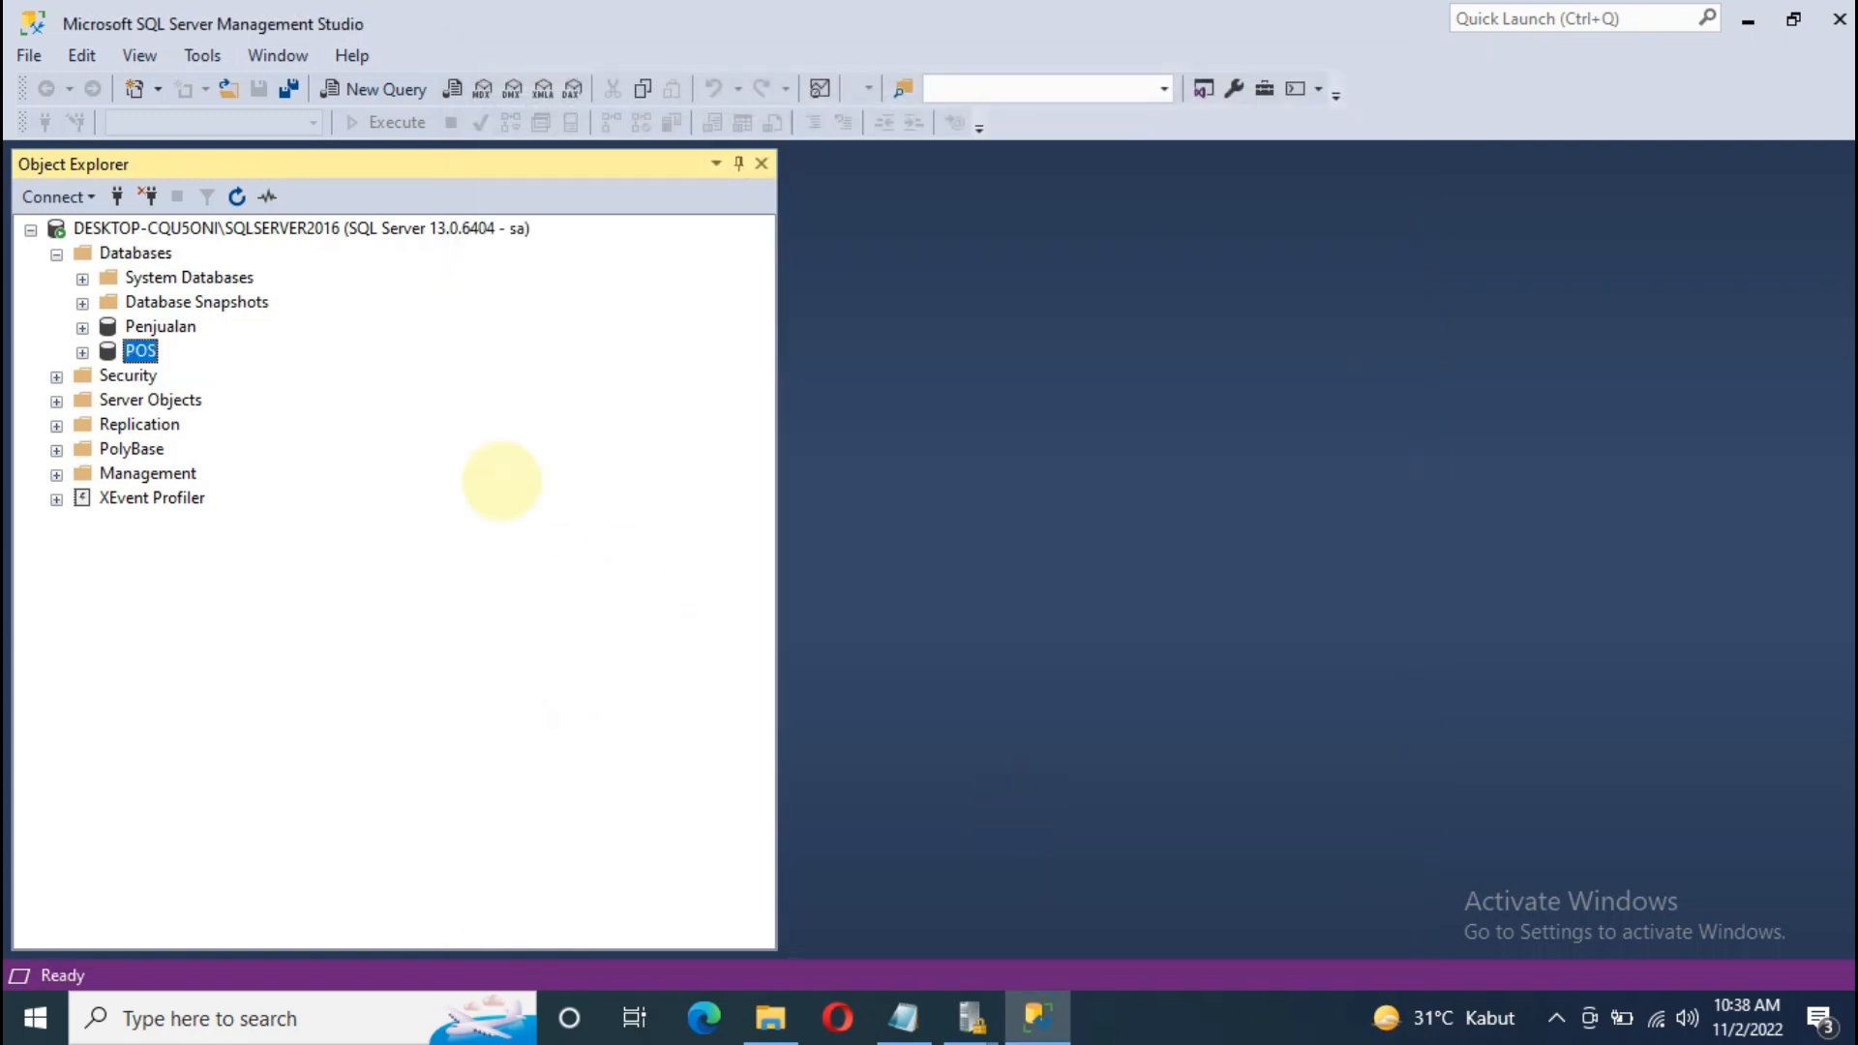
click(82, 352)
click(173, 400)
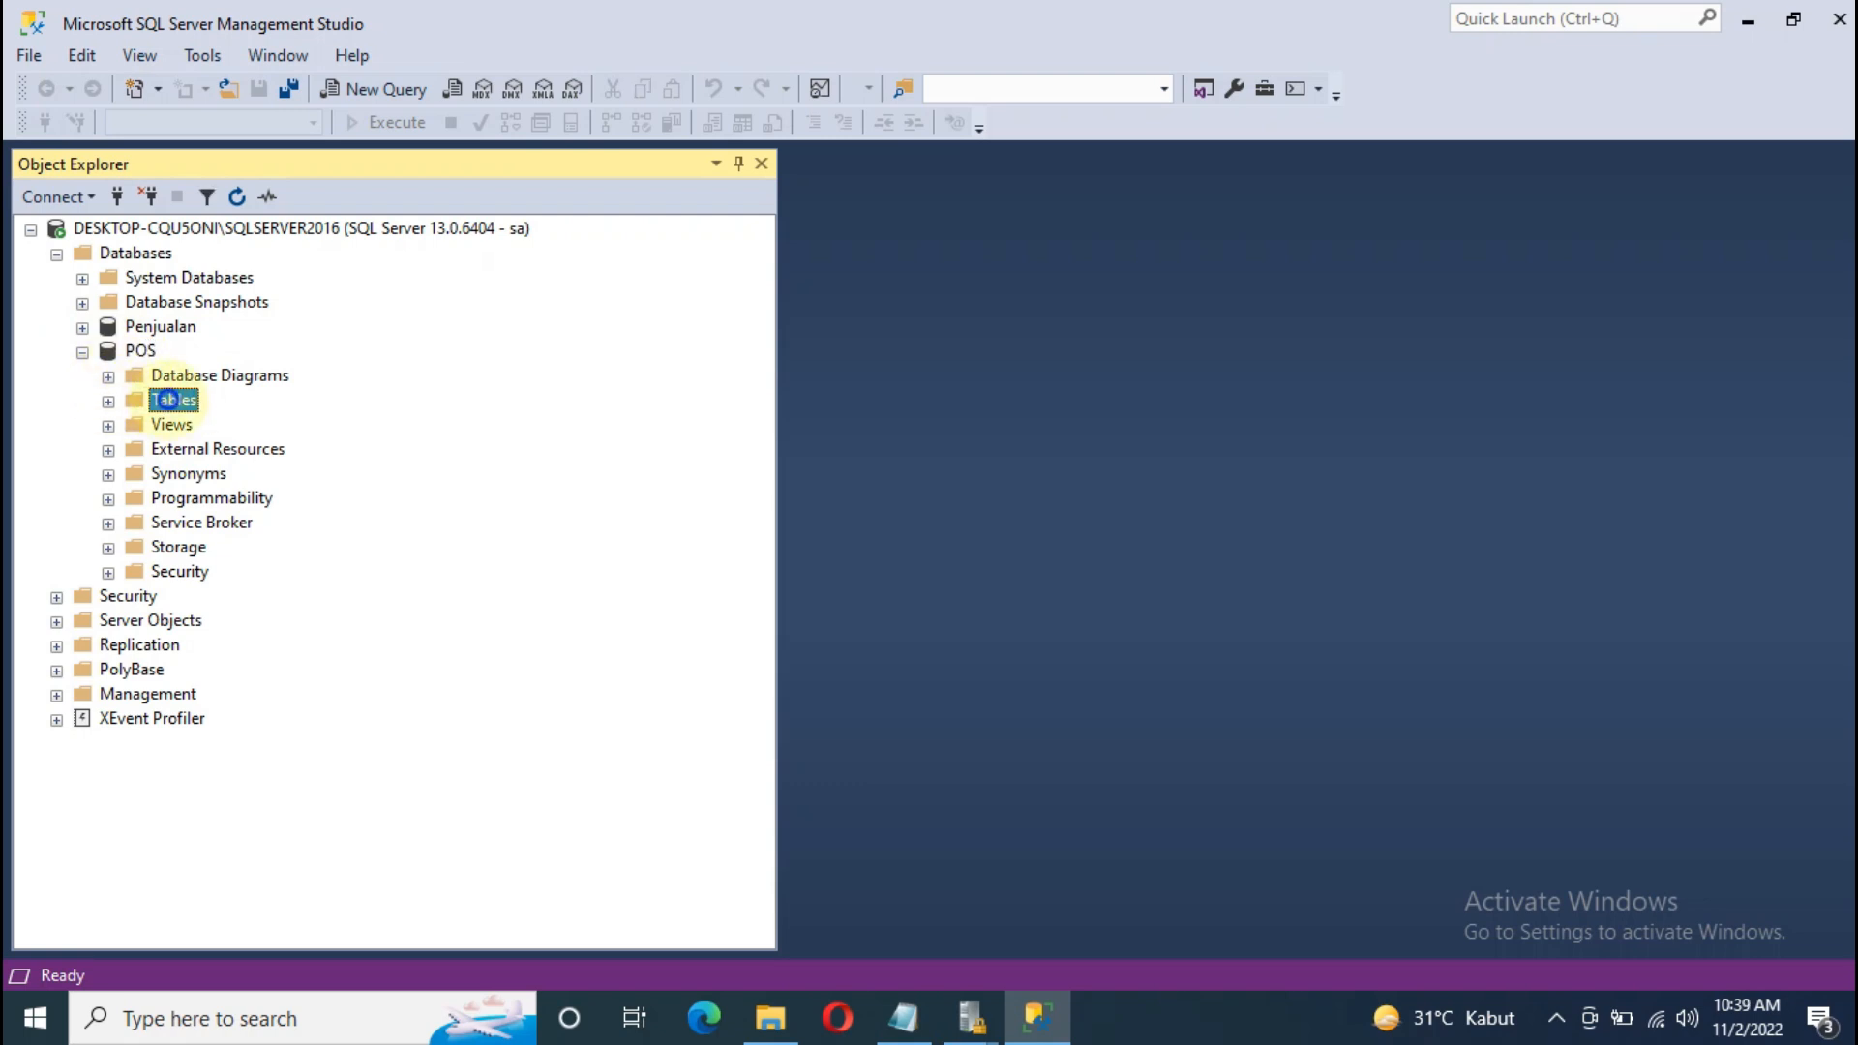
Step: Start a new table in POS with an ITEMID column of type nvarchar(30)
right_click(174, 400)
mouse_move(233, 416)
click(455, 418)
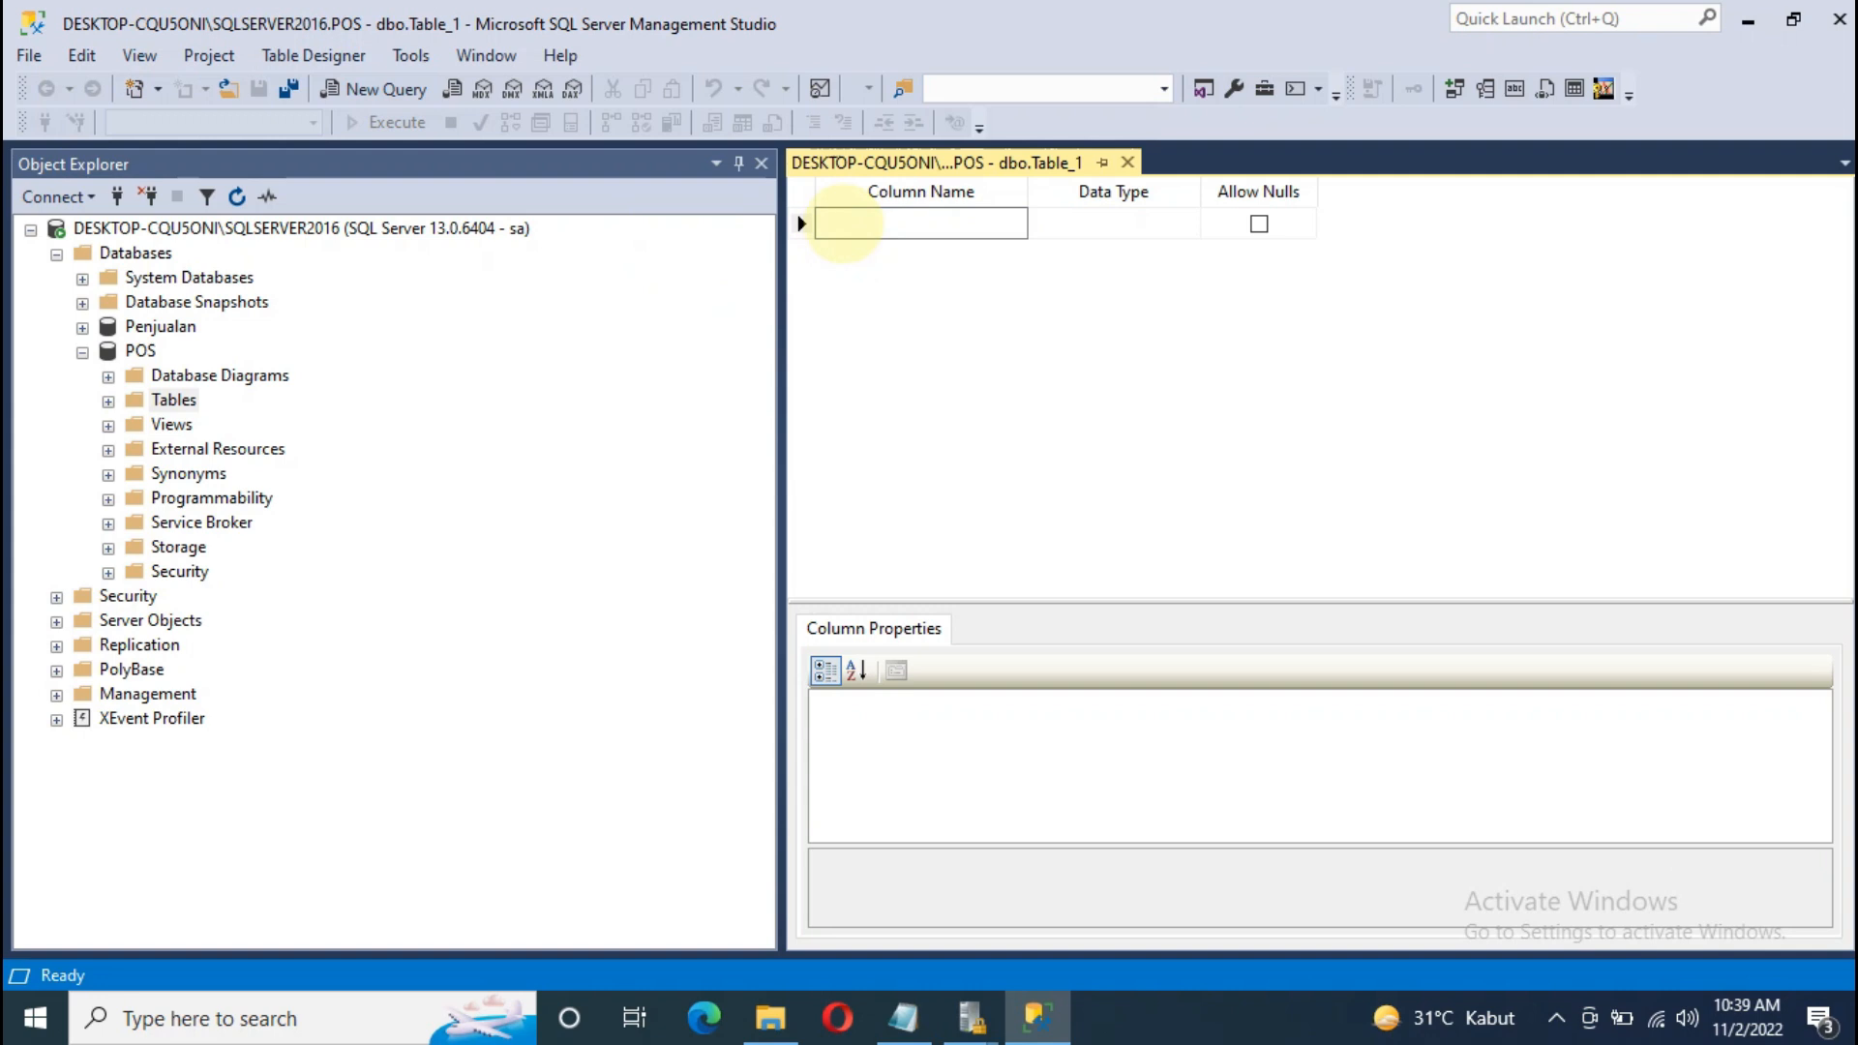
text(ITEMID)
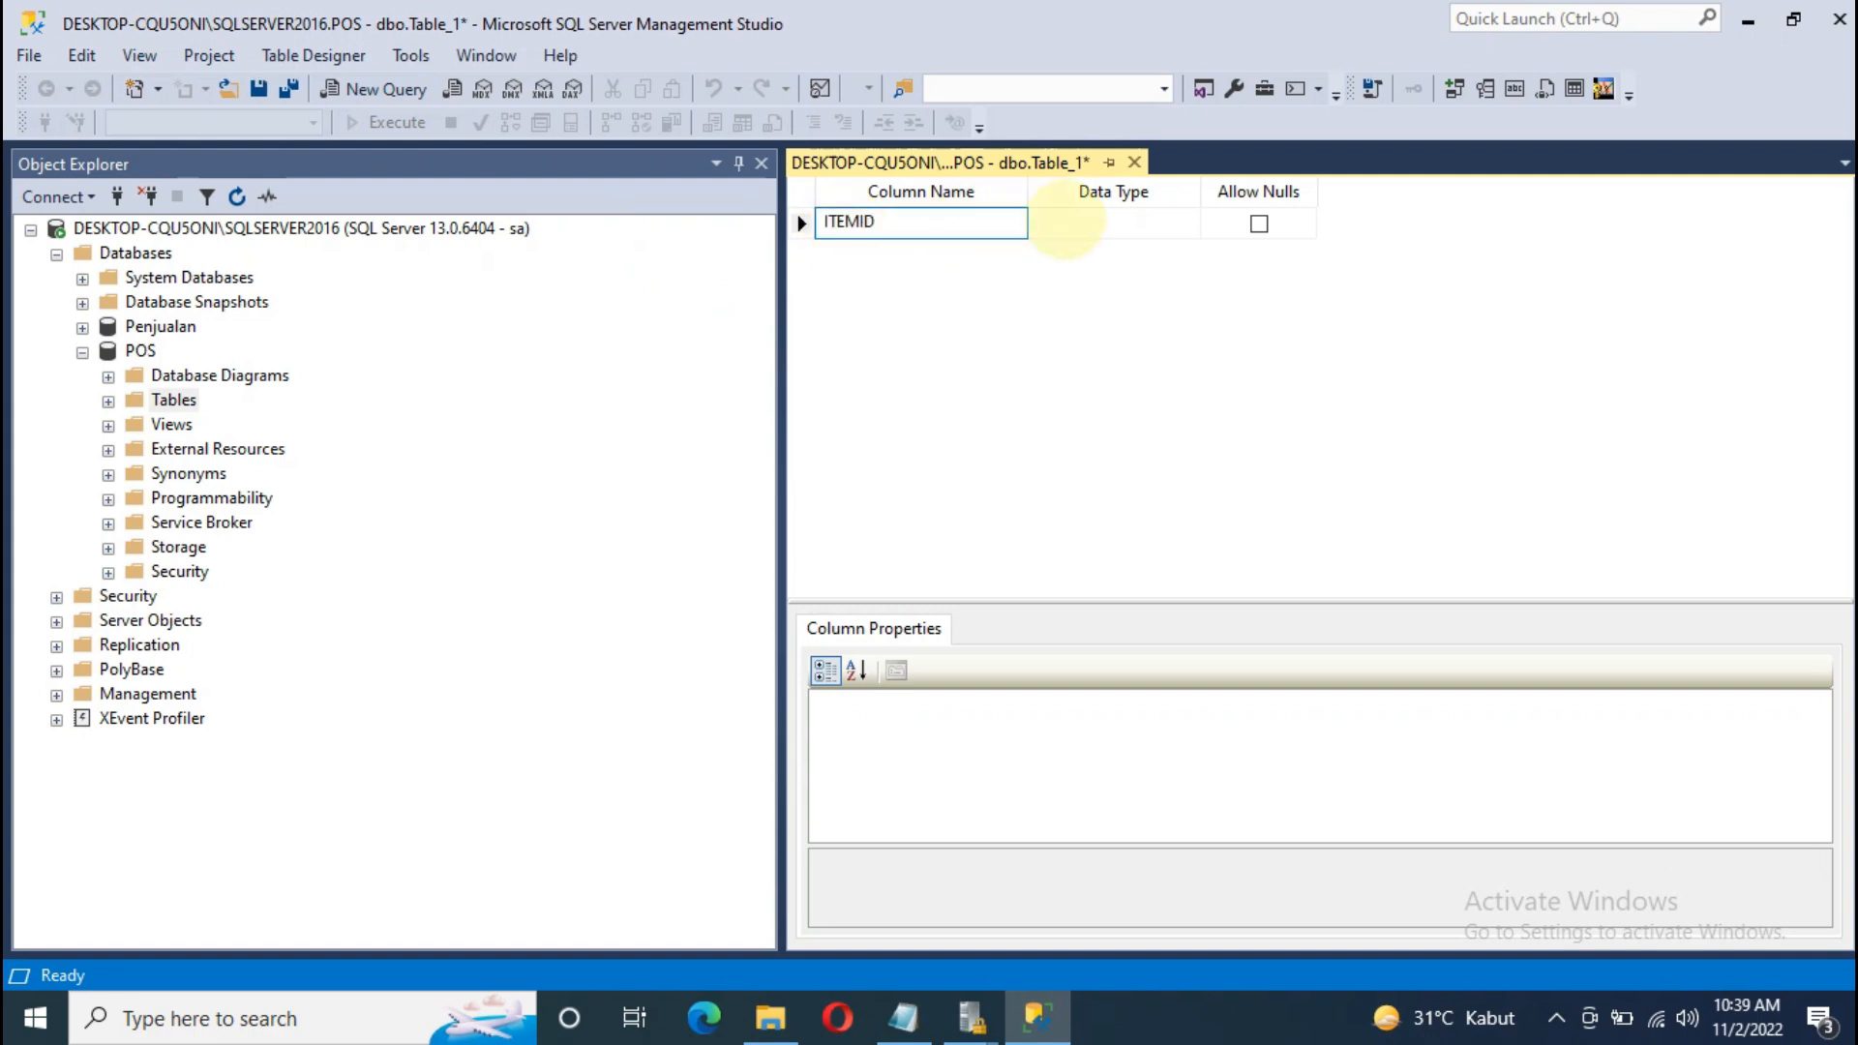
click(1064, 222)
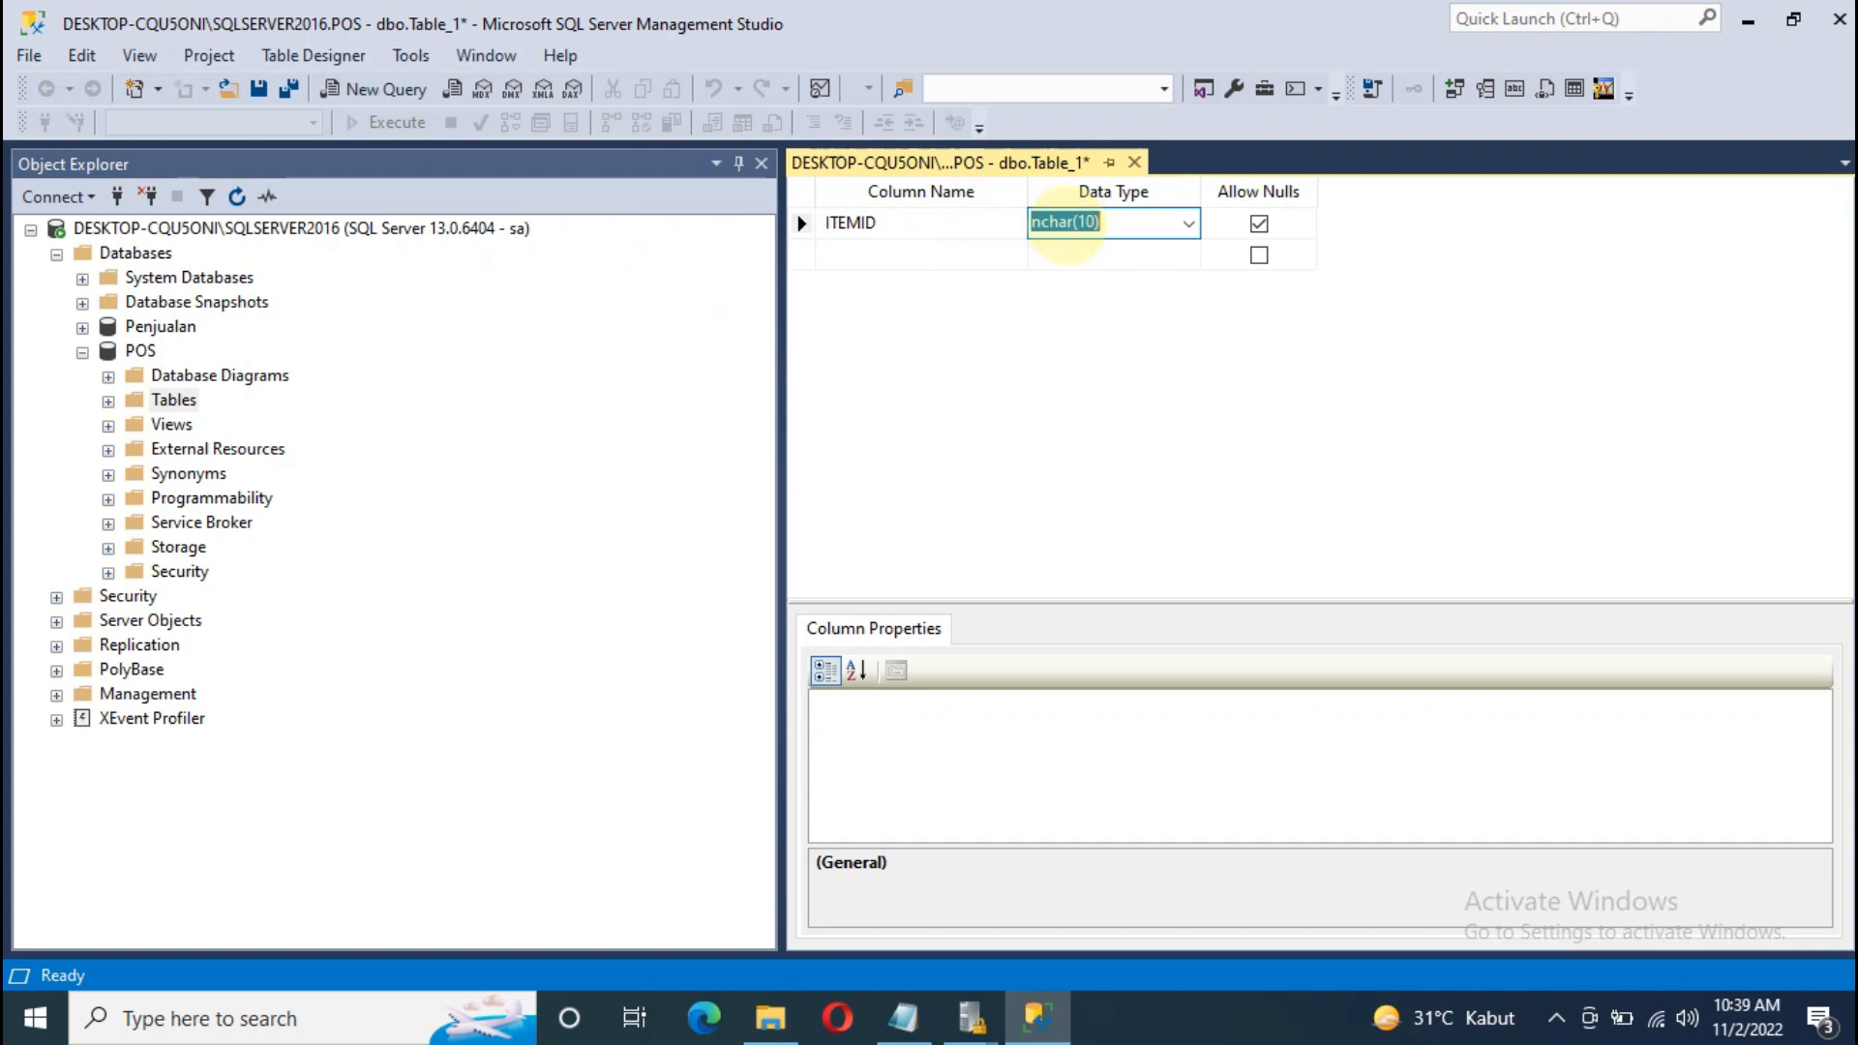
text(ITEM)
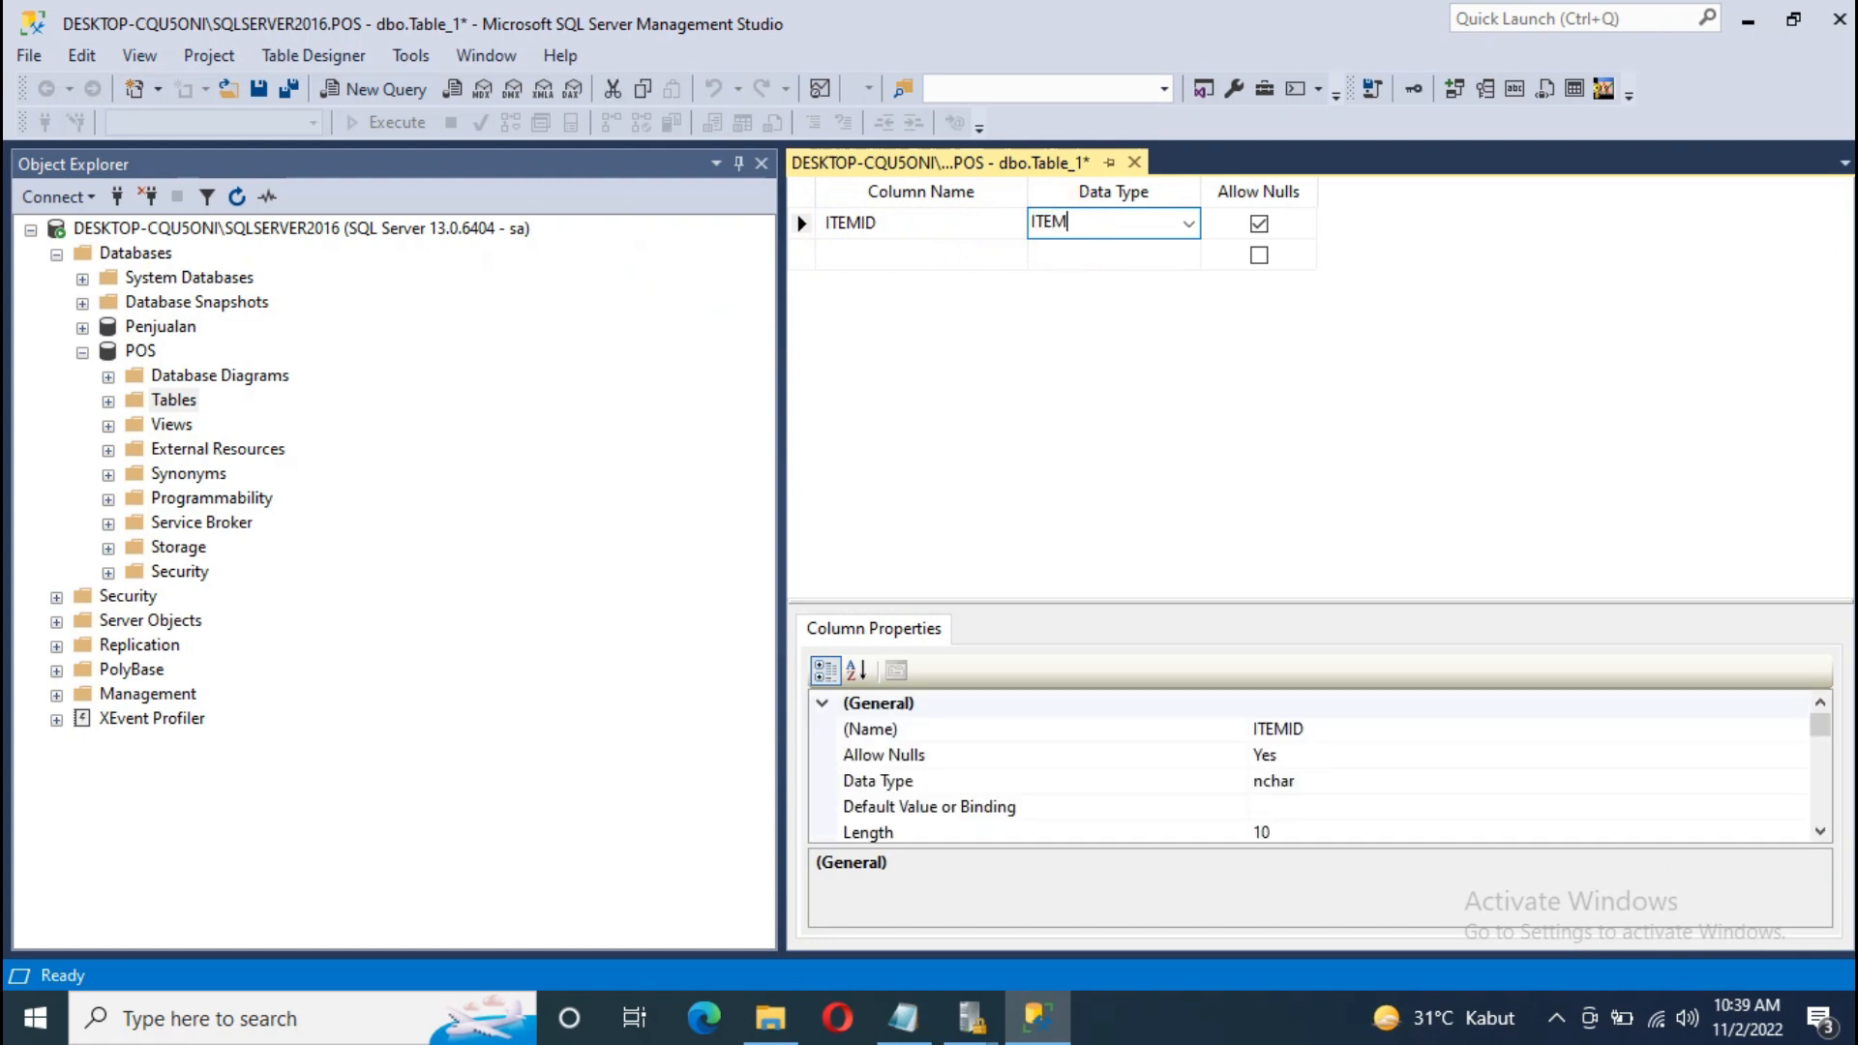
text(NAME)
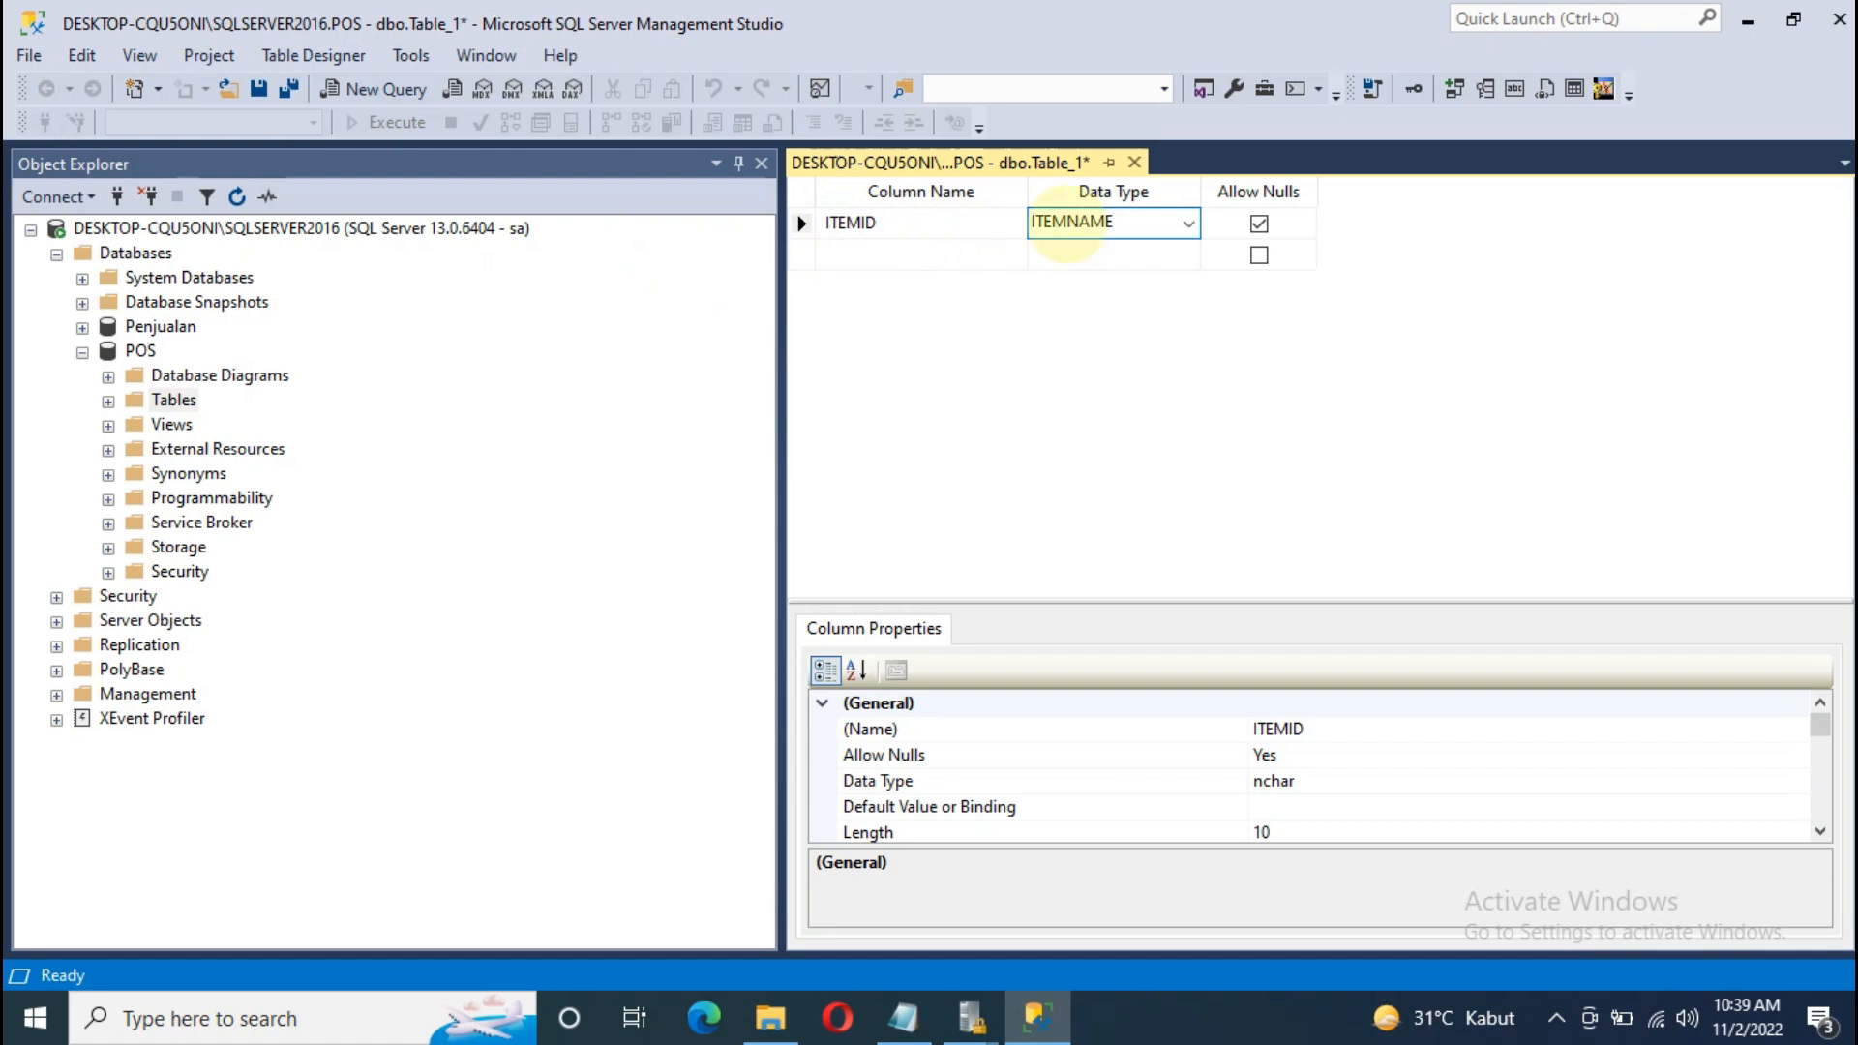
drag(1120, 229, 1013, 205)
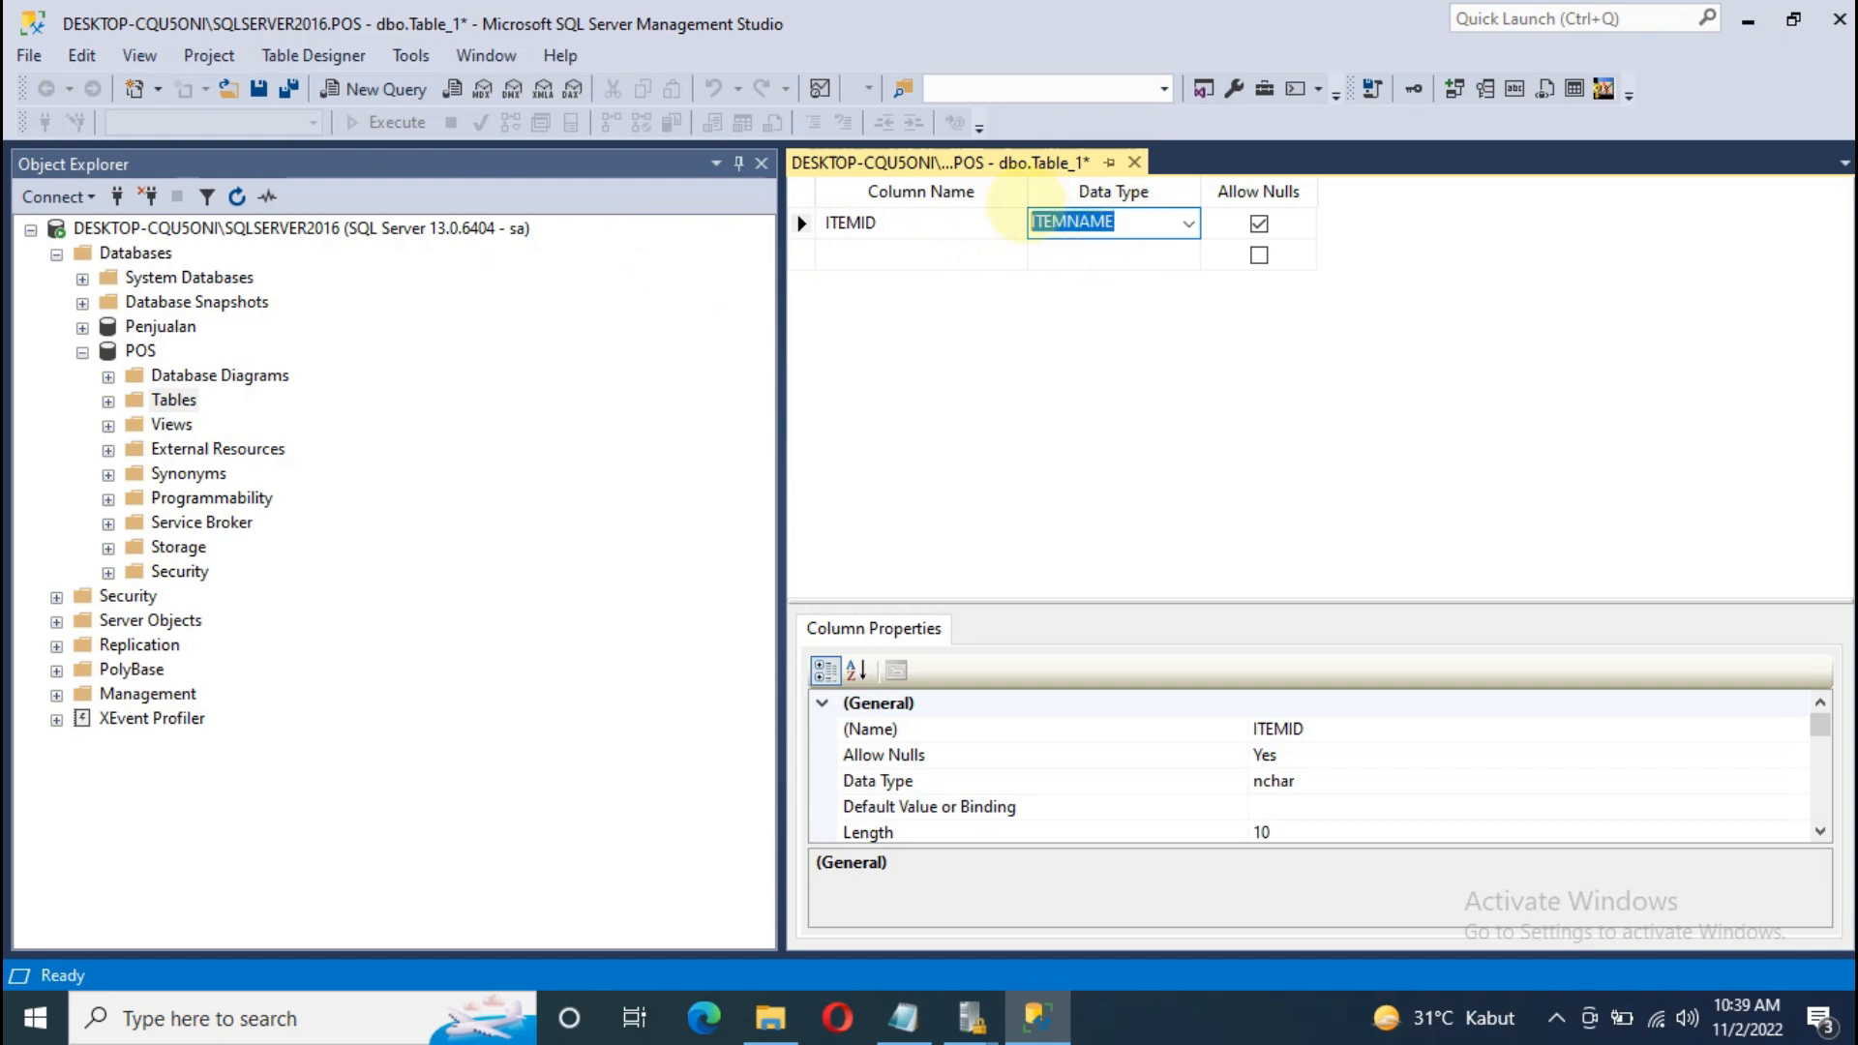
text(VAR)
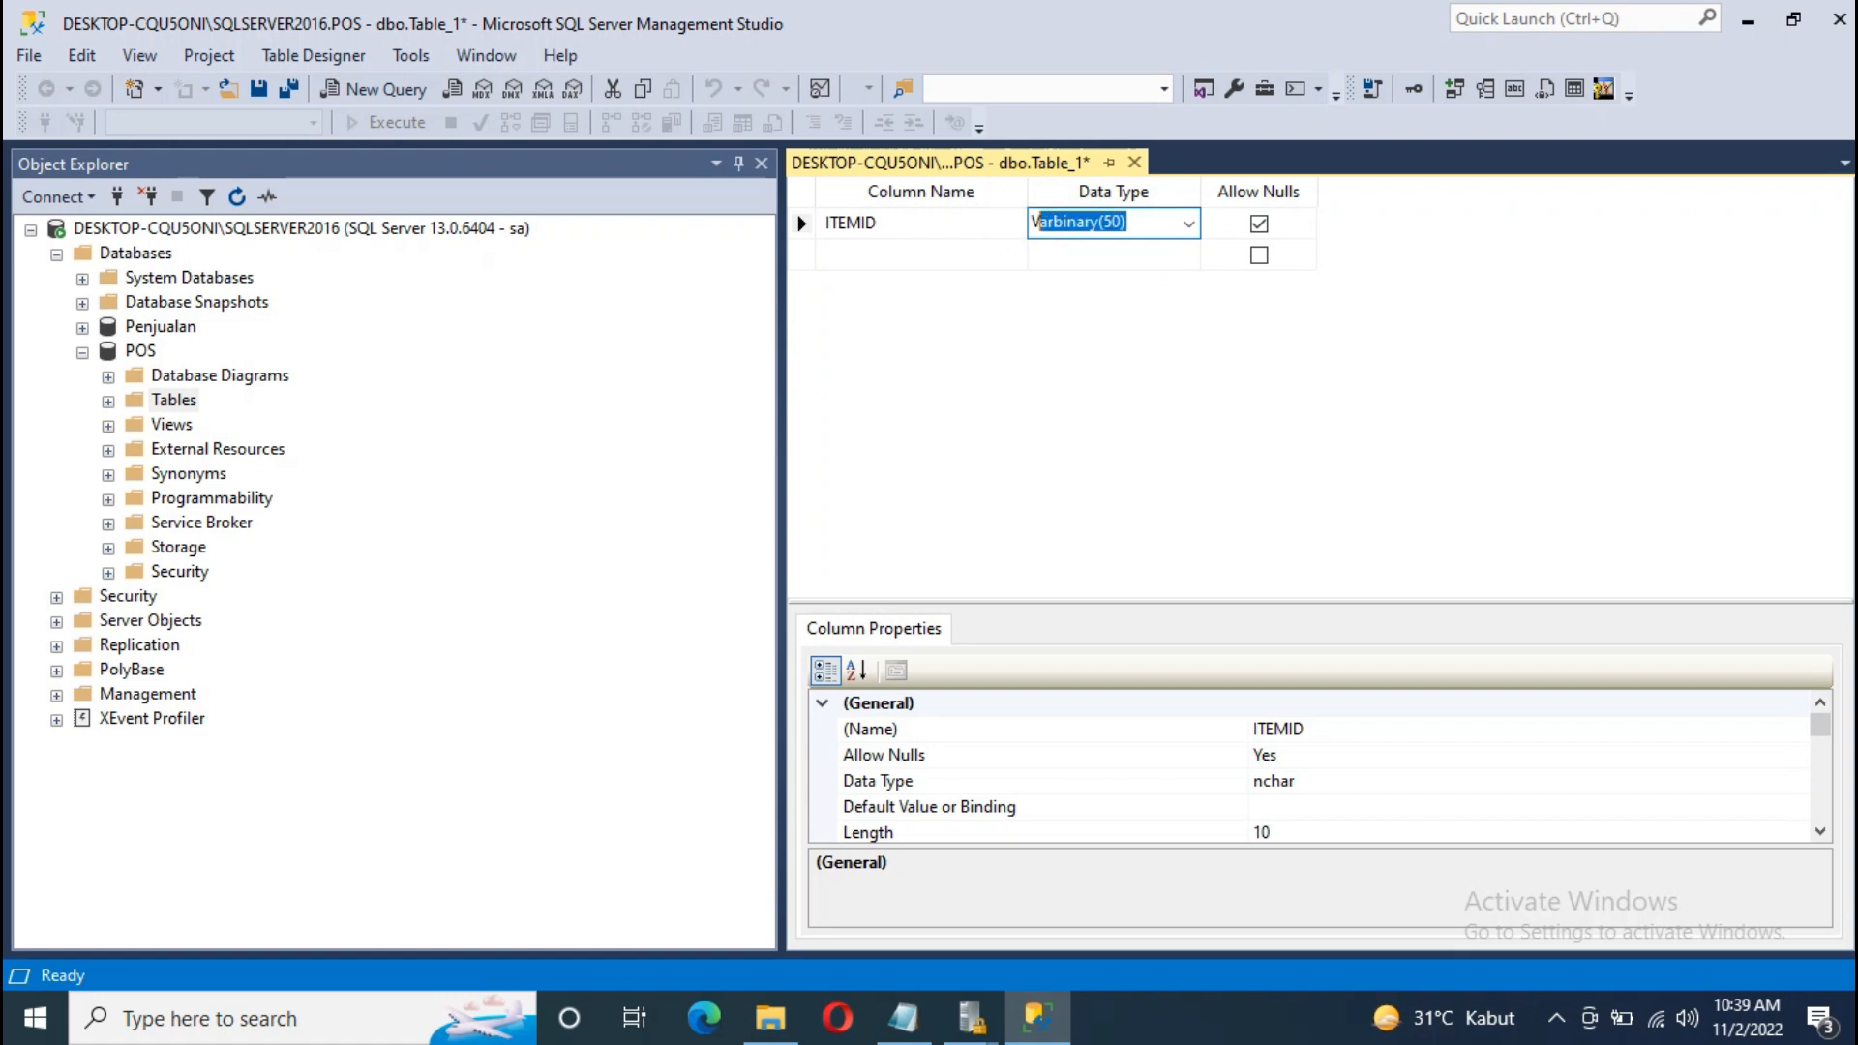
key(BackSpace)
key(BackSpace)
key(BackSpace)
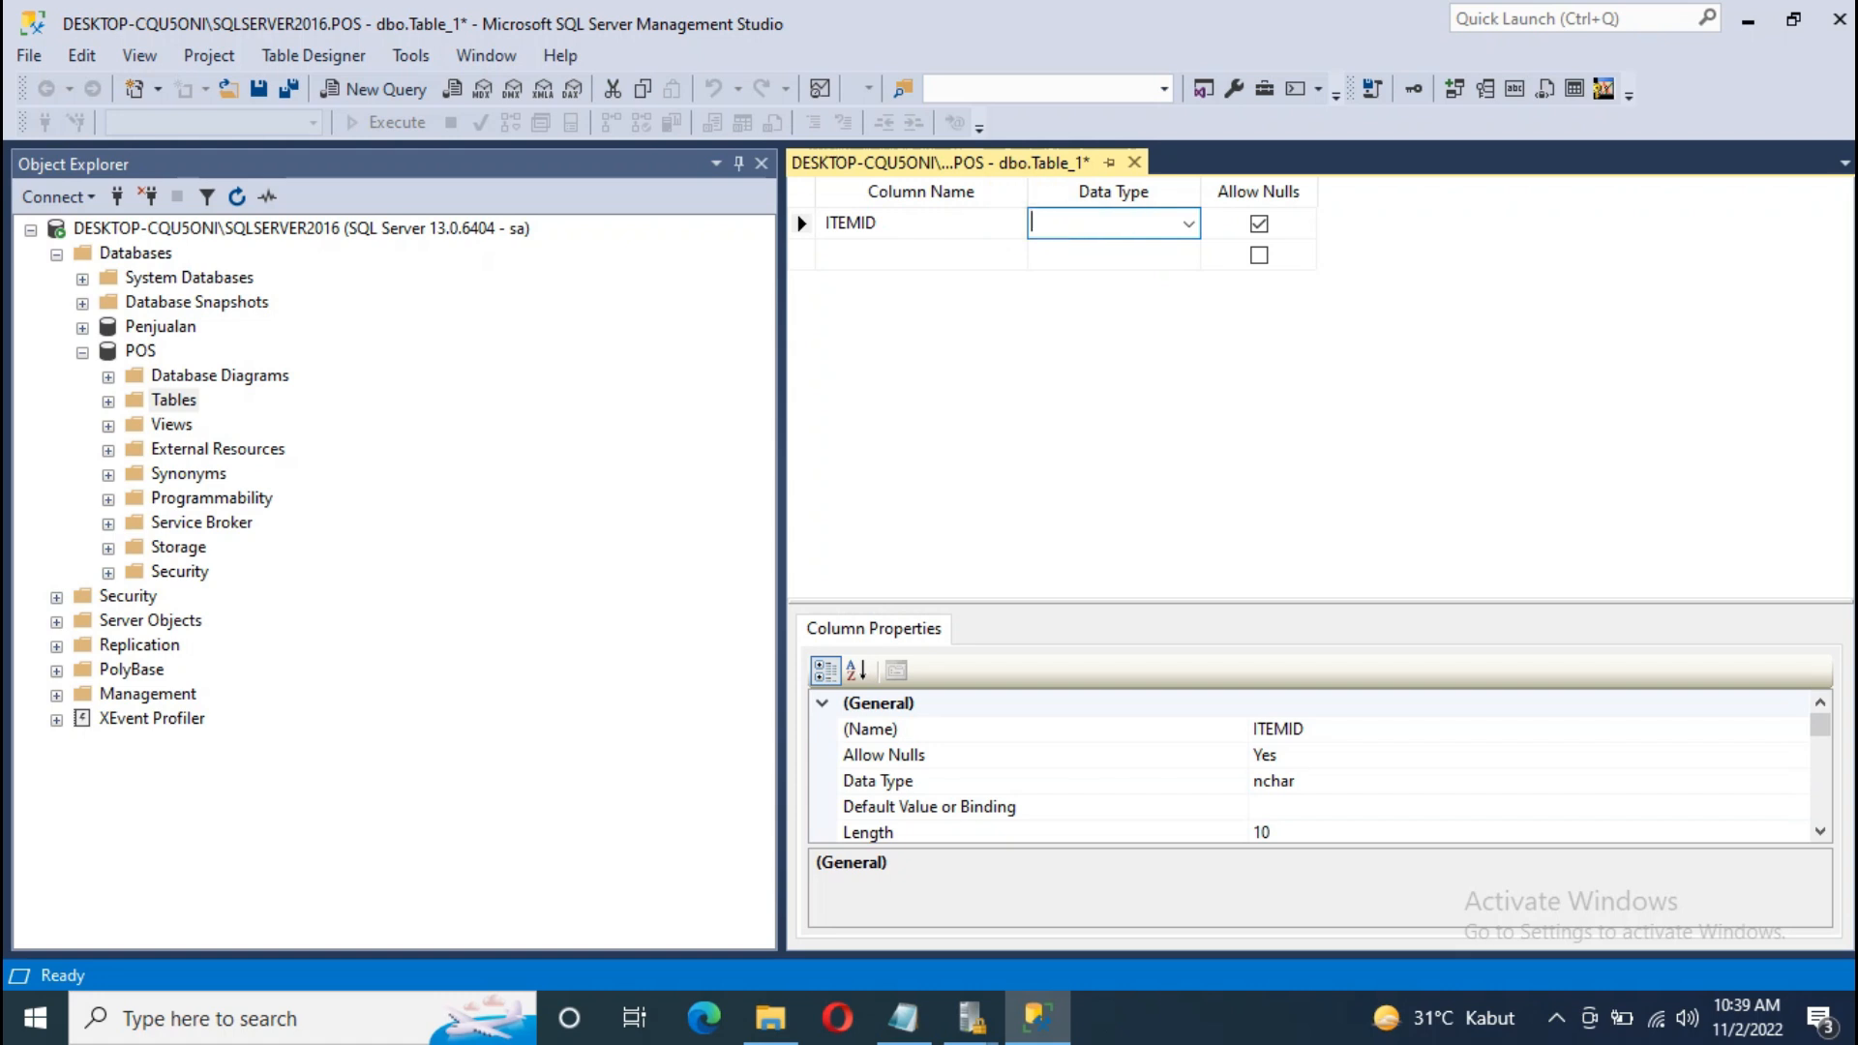
text(NVARCH)
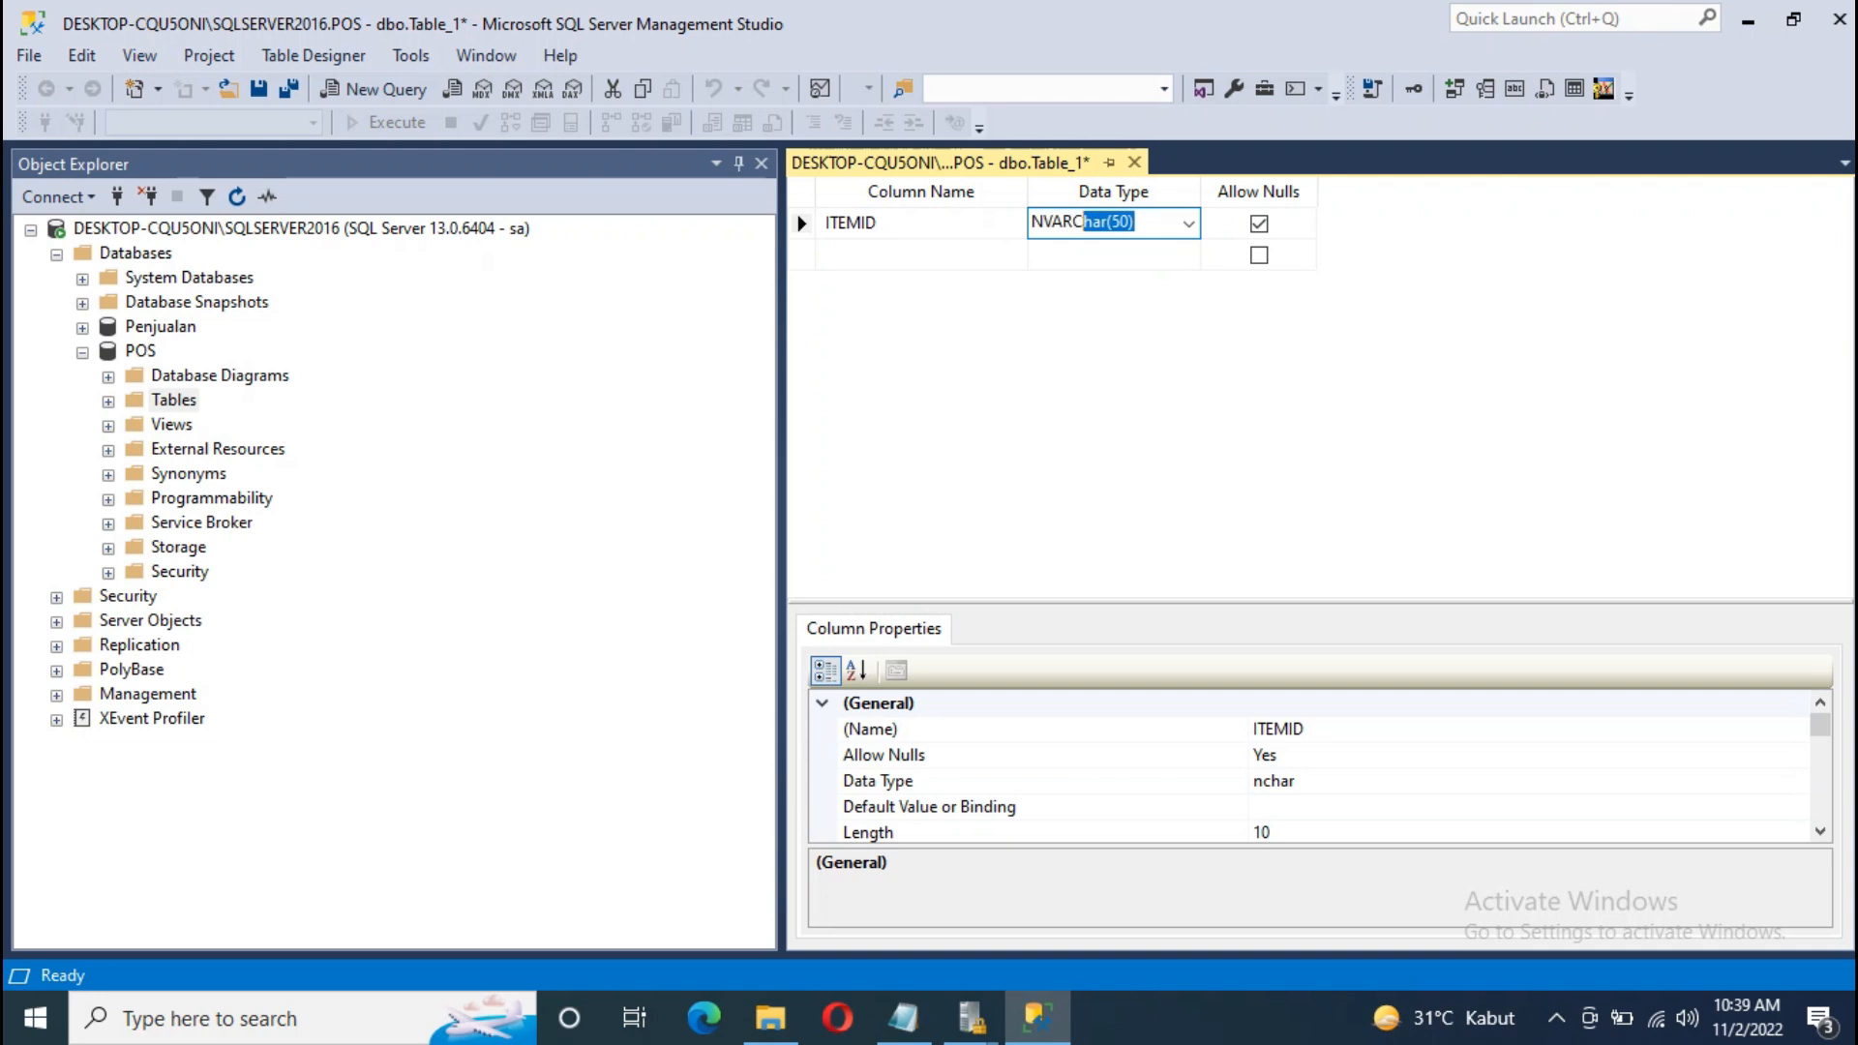
click(1124, 223)
key(BackSpace)
text(30))
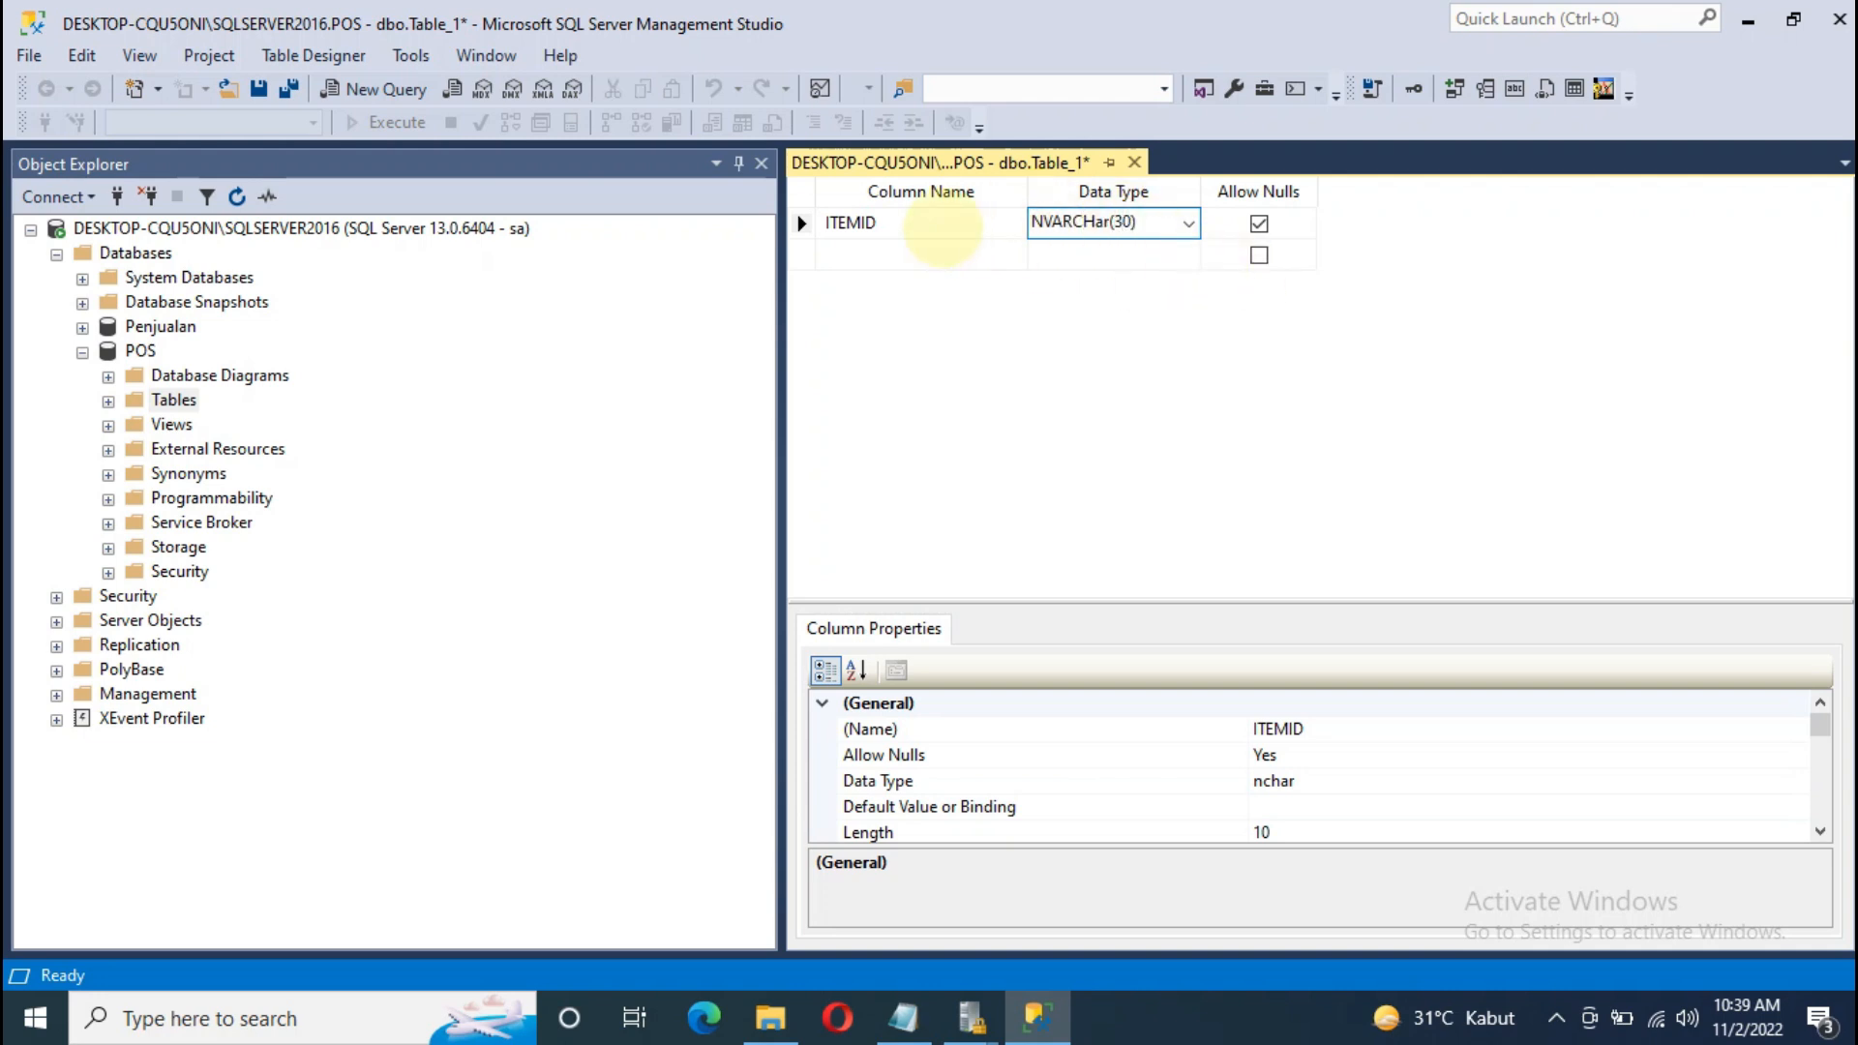
Step: Add an ITEMNAME column of type nvarchar(100)
click(922, 253)
text(ITEMNAME)
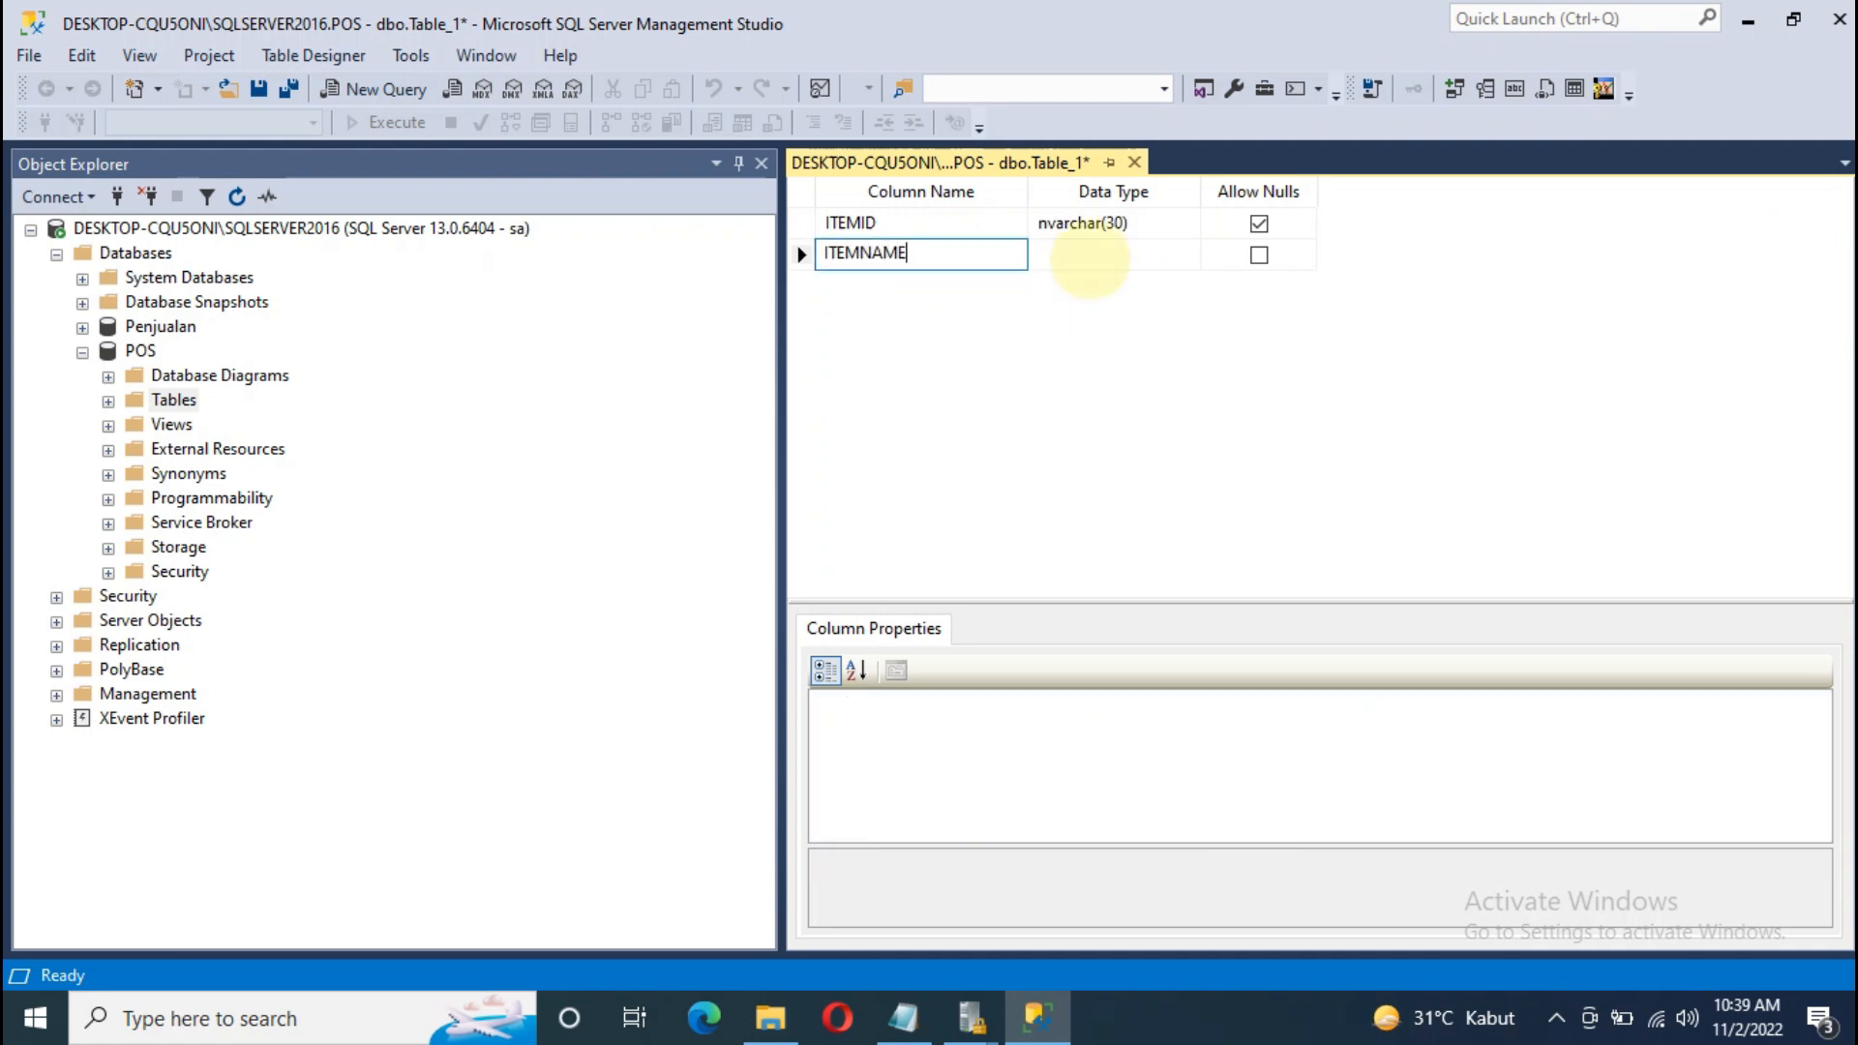
click(1090, 258)
text(NAVA)
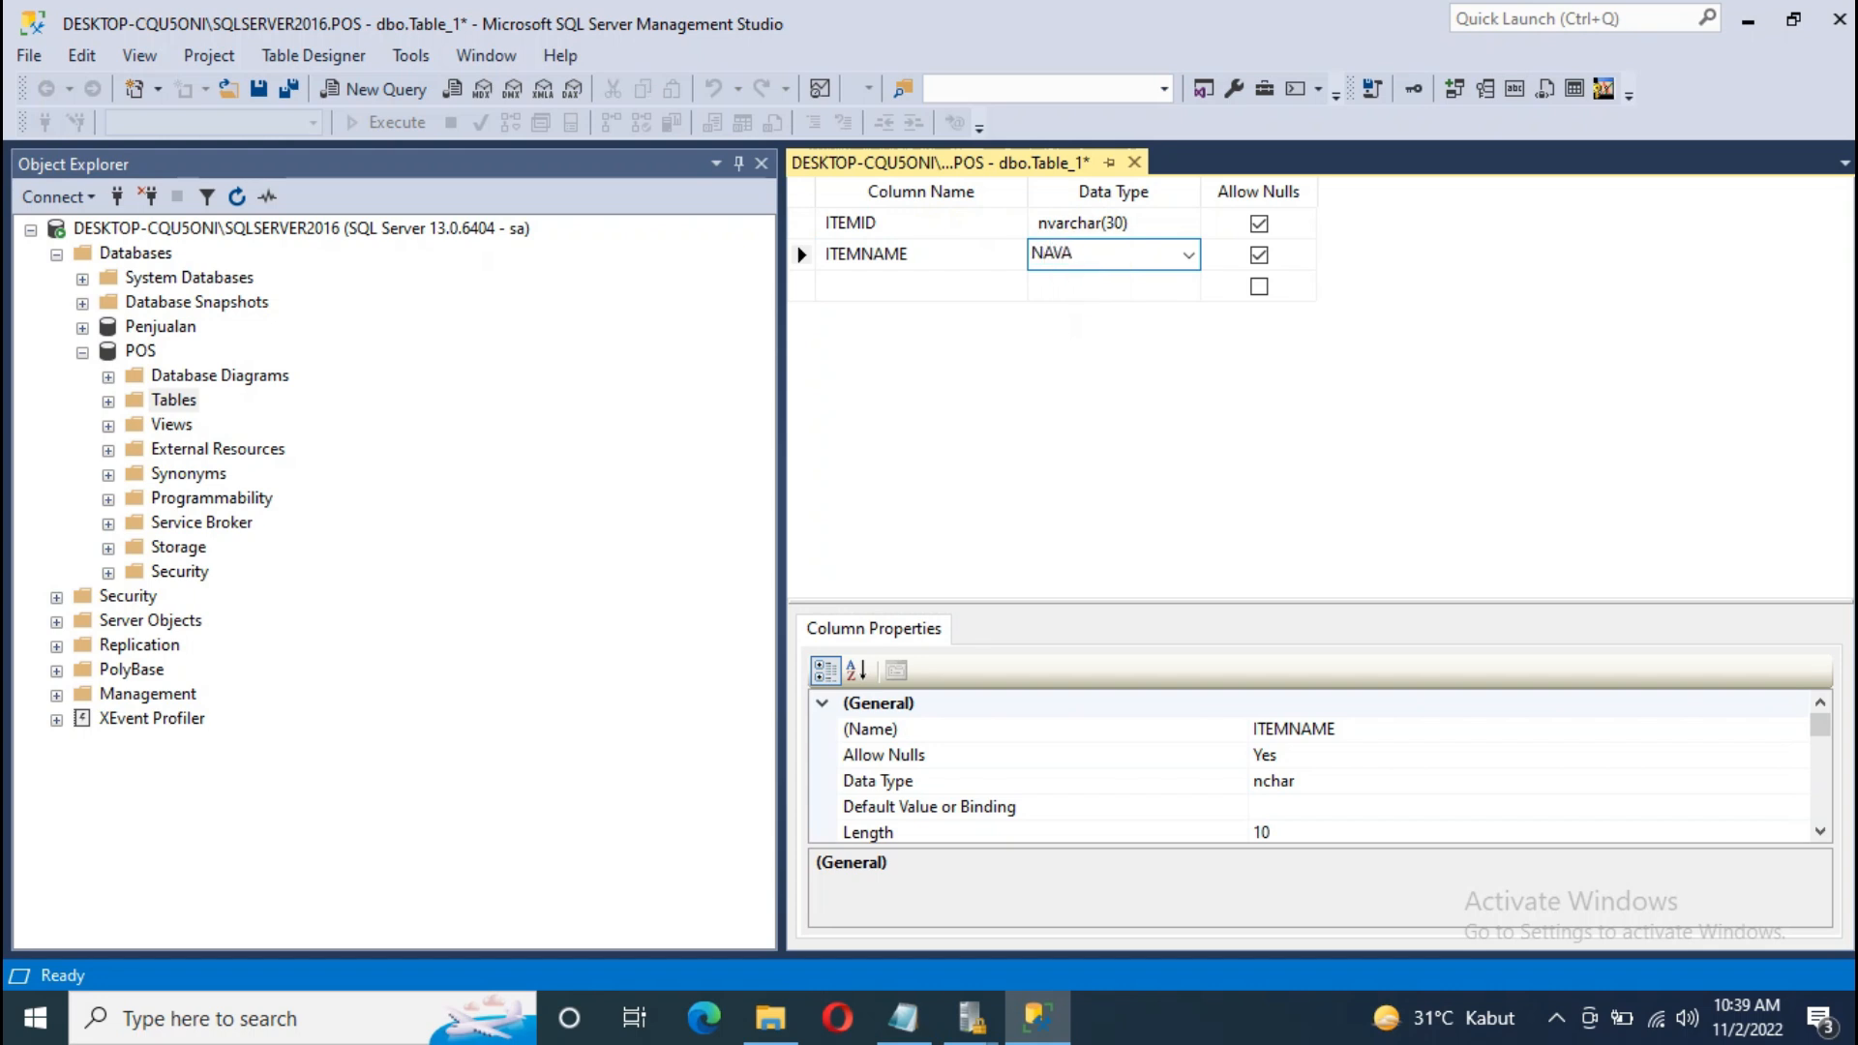
text(VARchar(50)
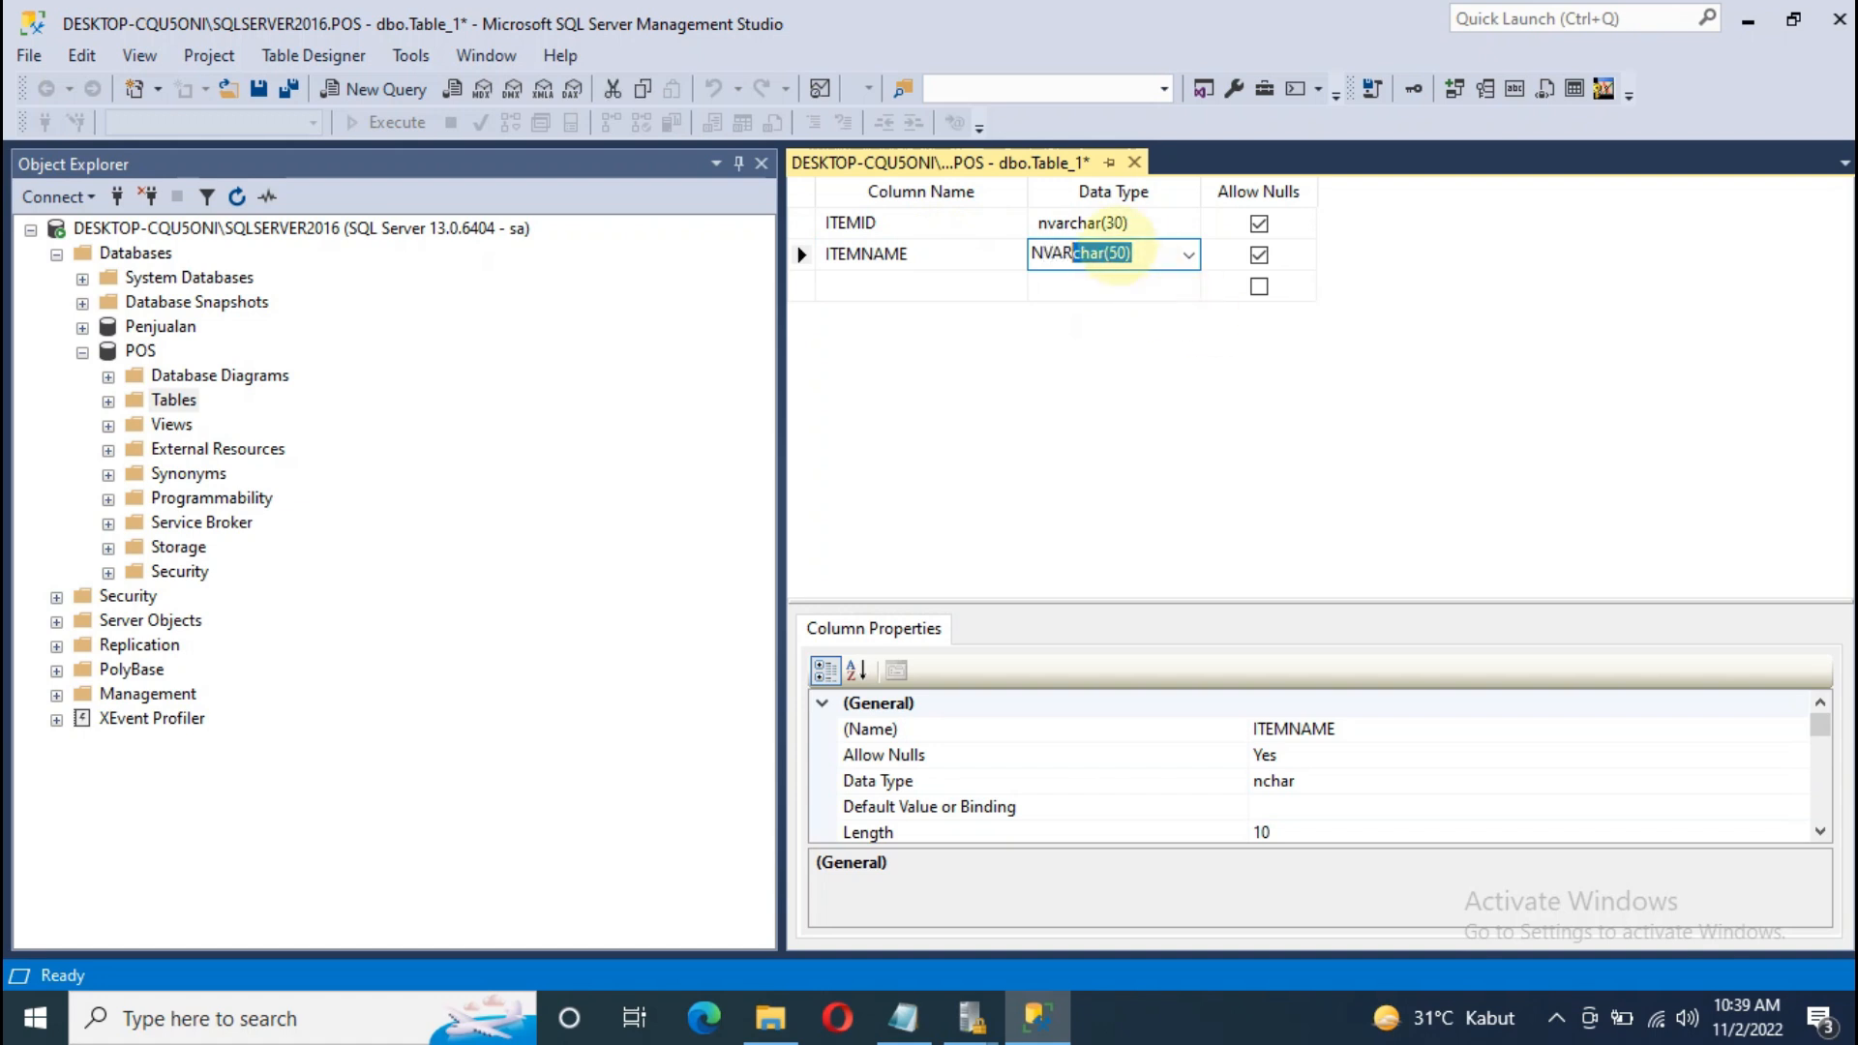
click(1115, 254)
key(BackSpace)
text(1)
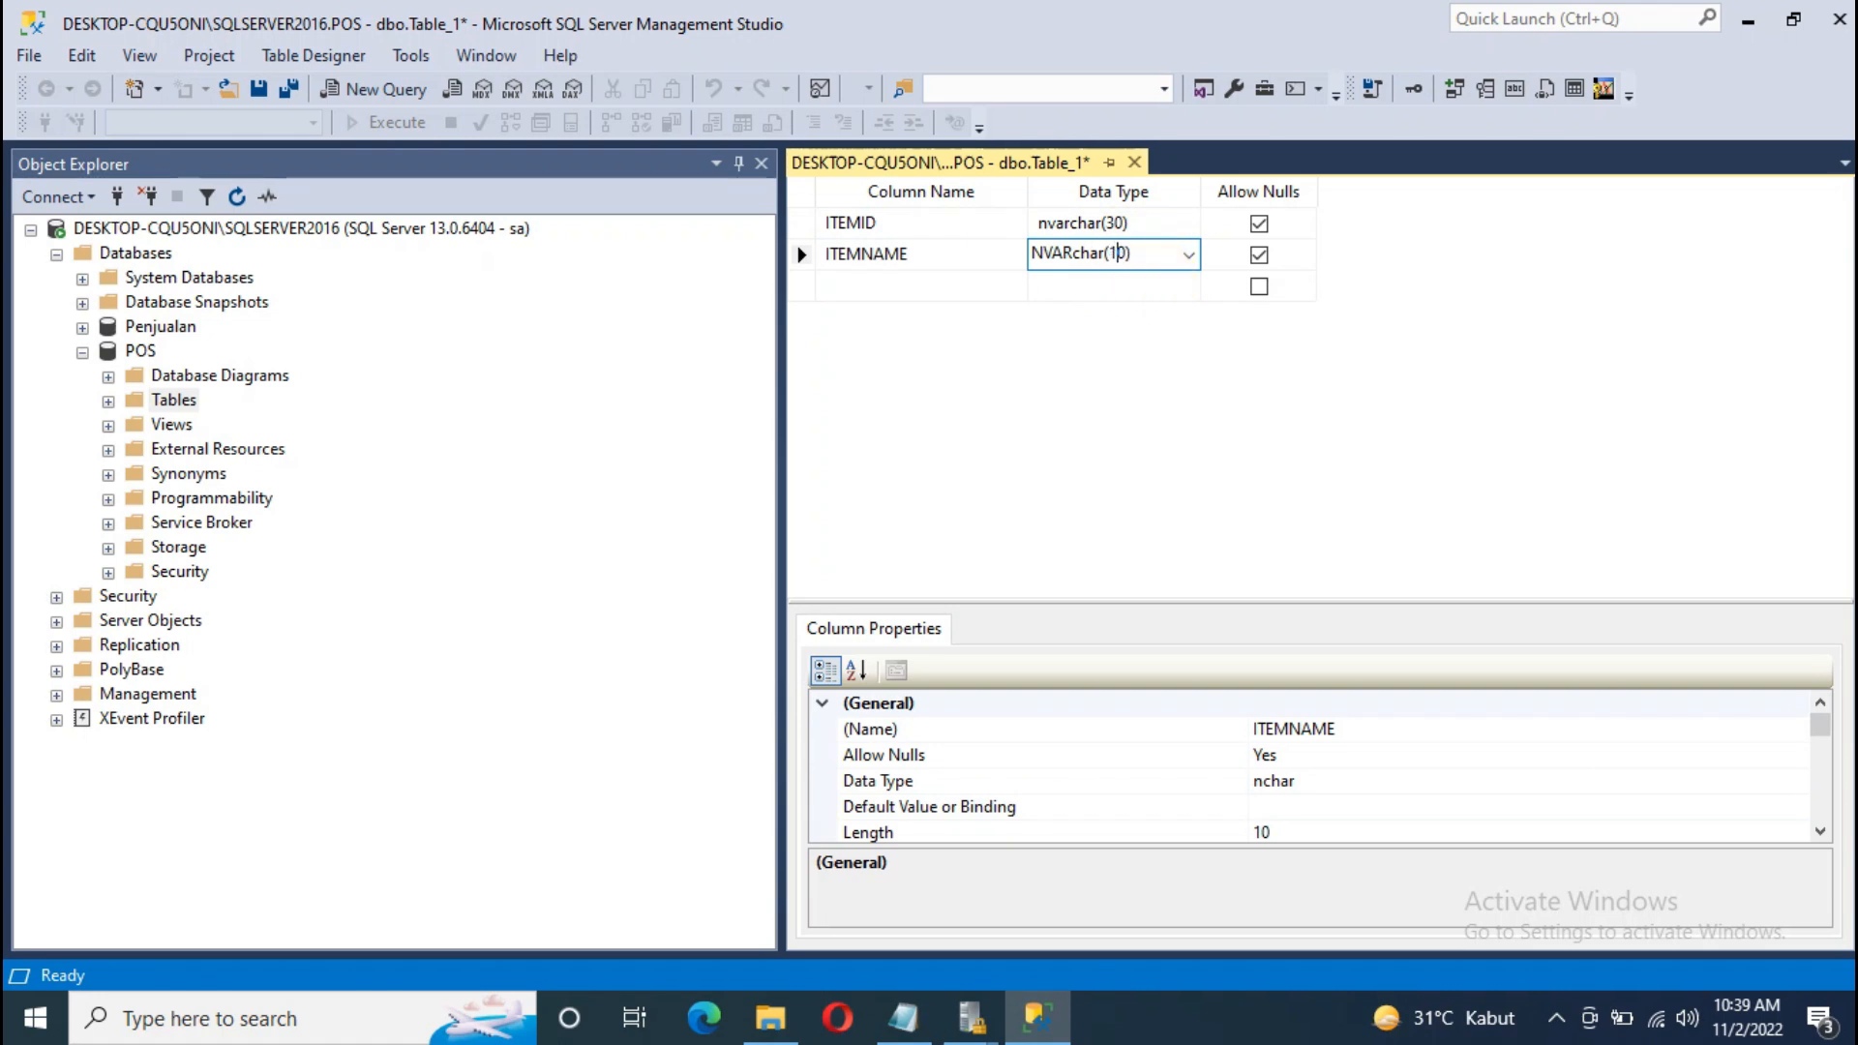
text(0)
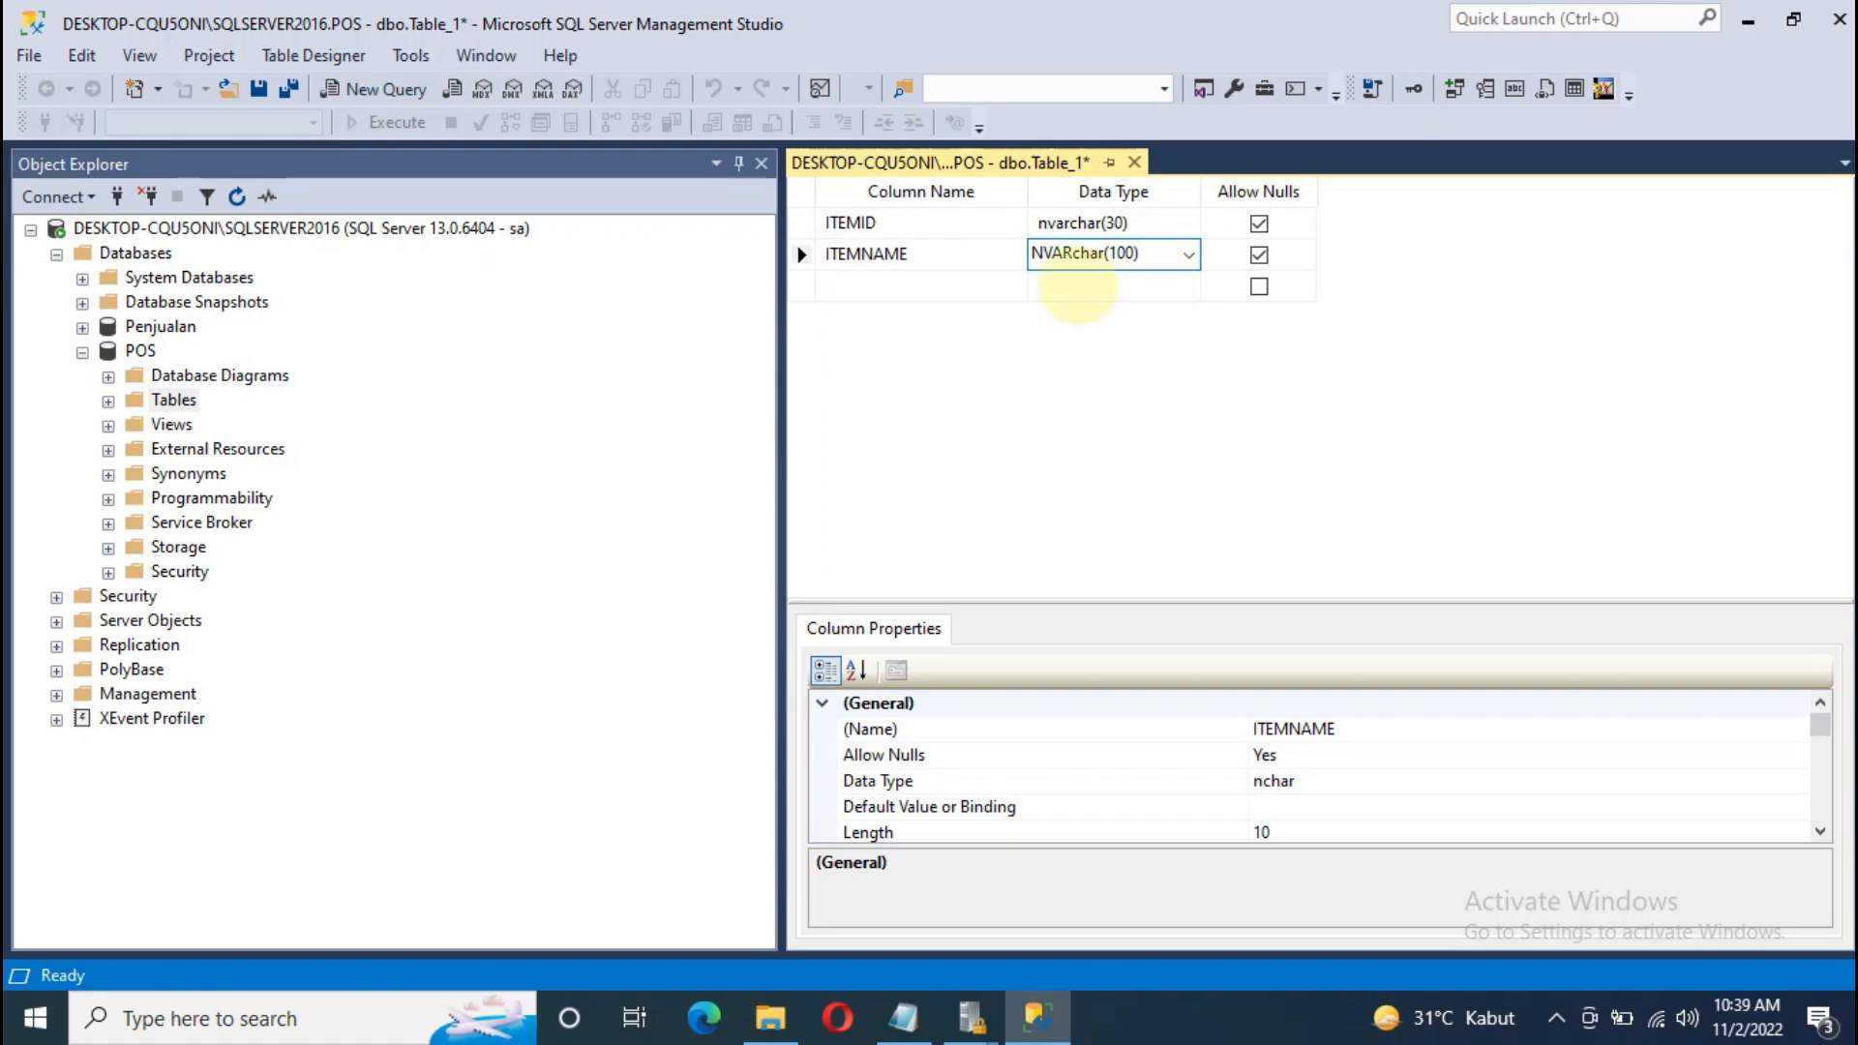
click(895, 287)
Step: Add a UNIT column of type nvarchar(10)
text(UNIT)
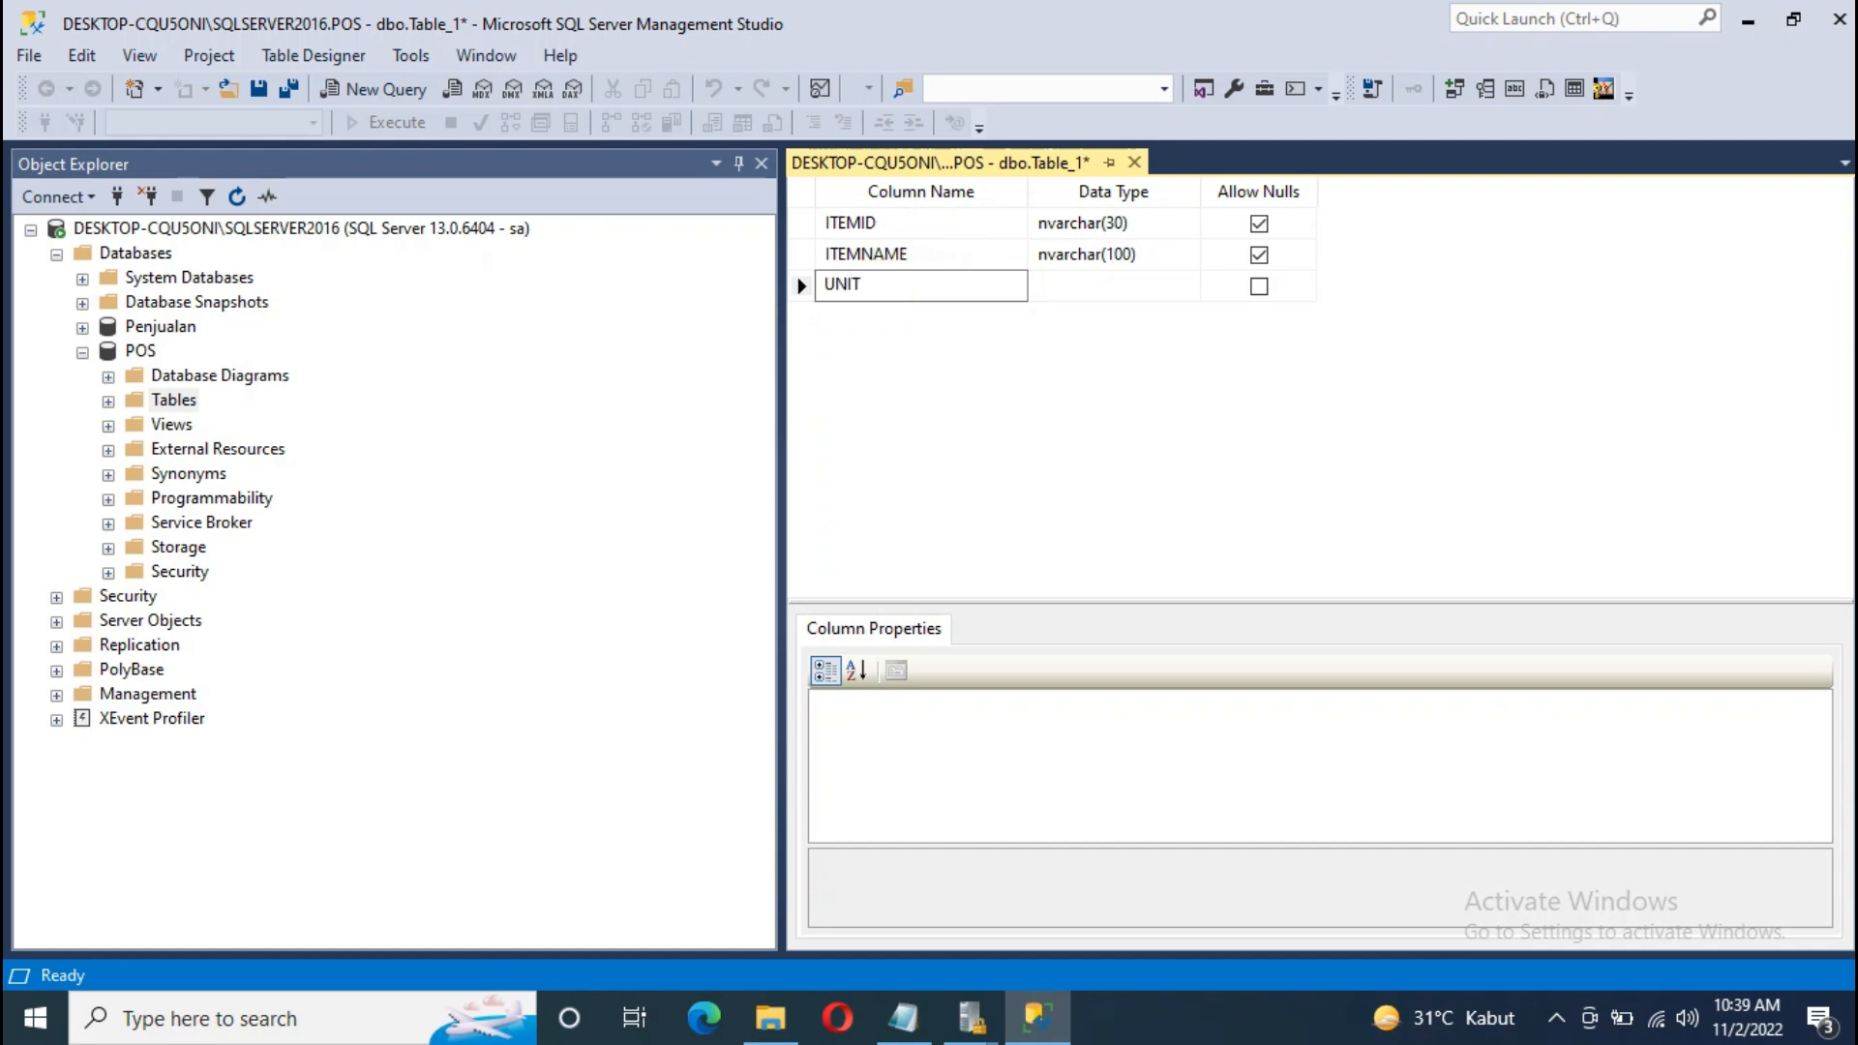
click(1110, 286)
text(NVARchar(50)
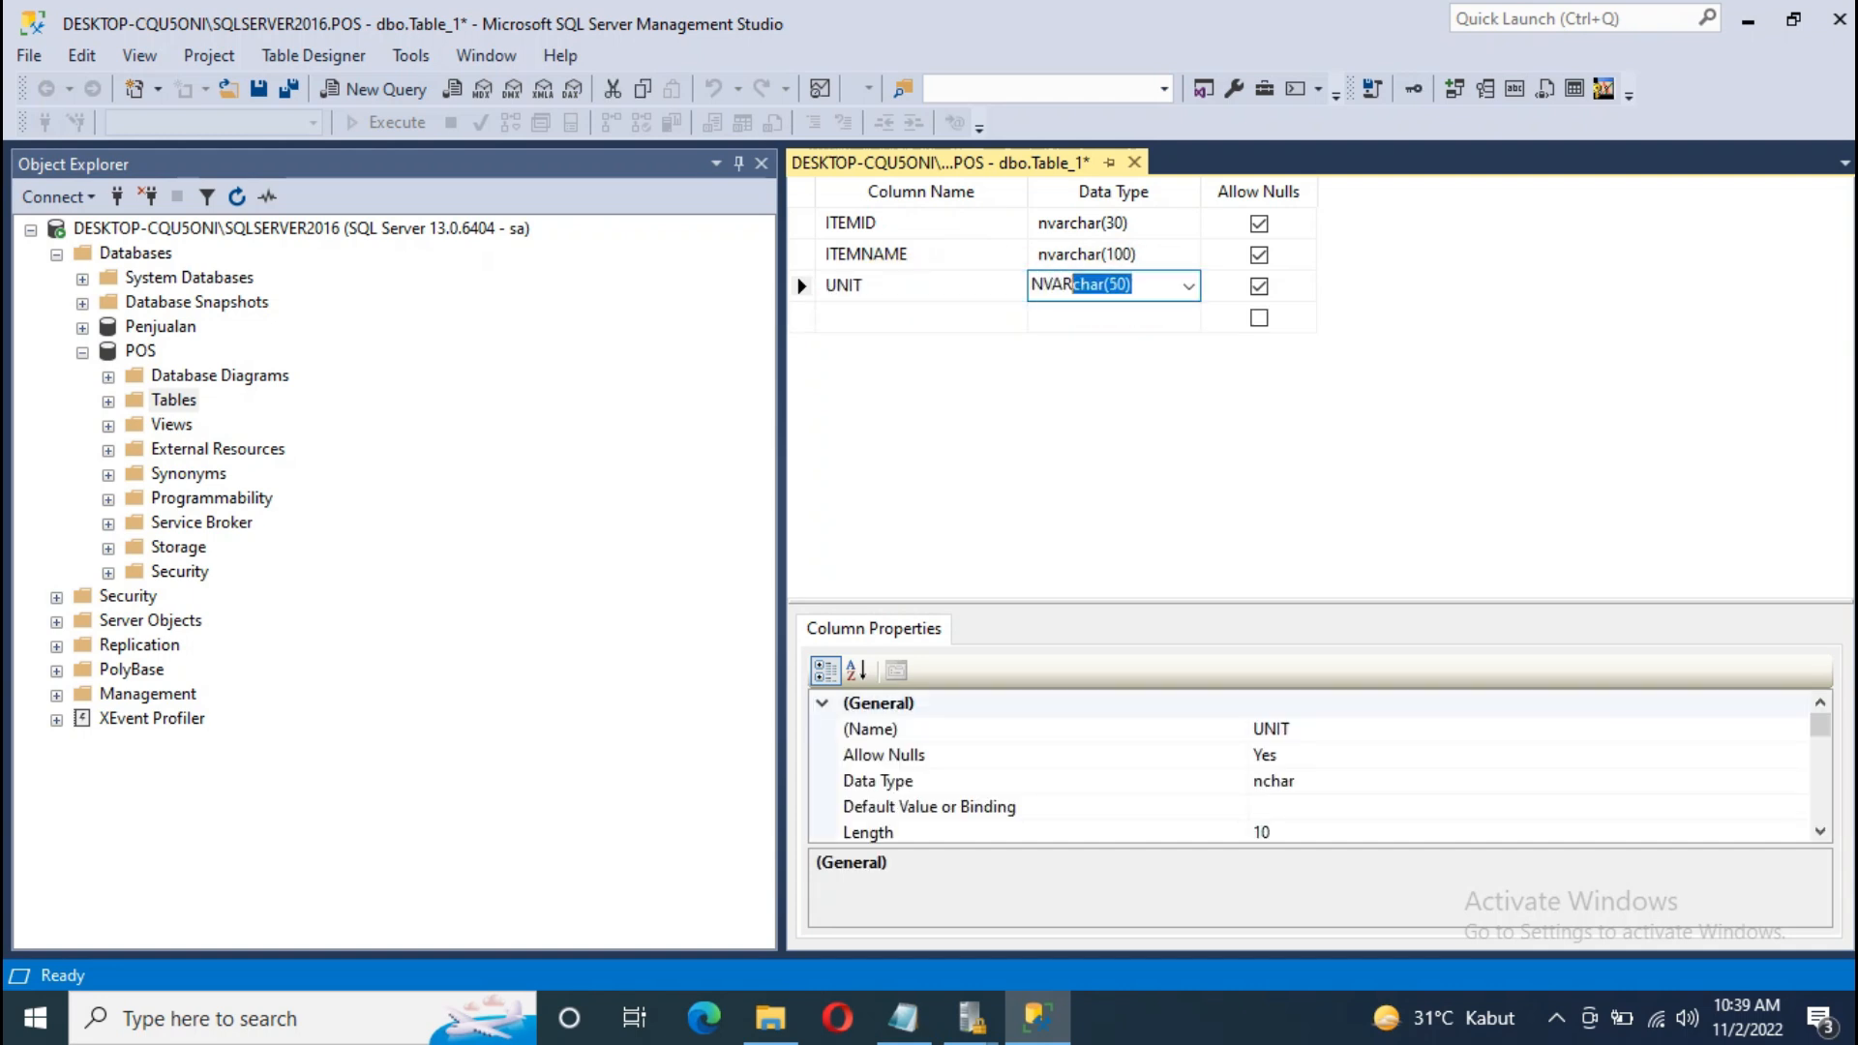
click(1117, 283)
key(BackSpace)
text(1)
click(910, 317)
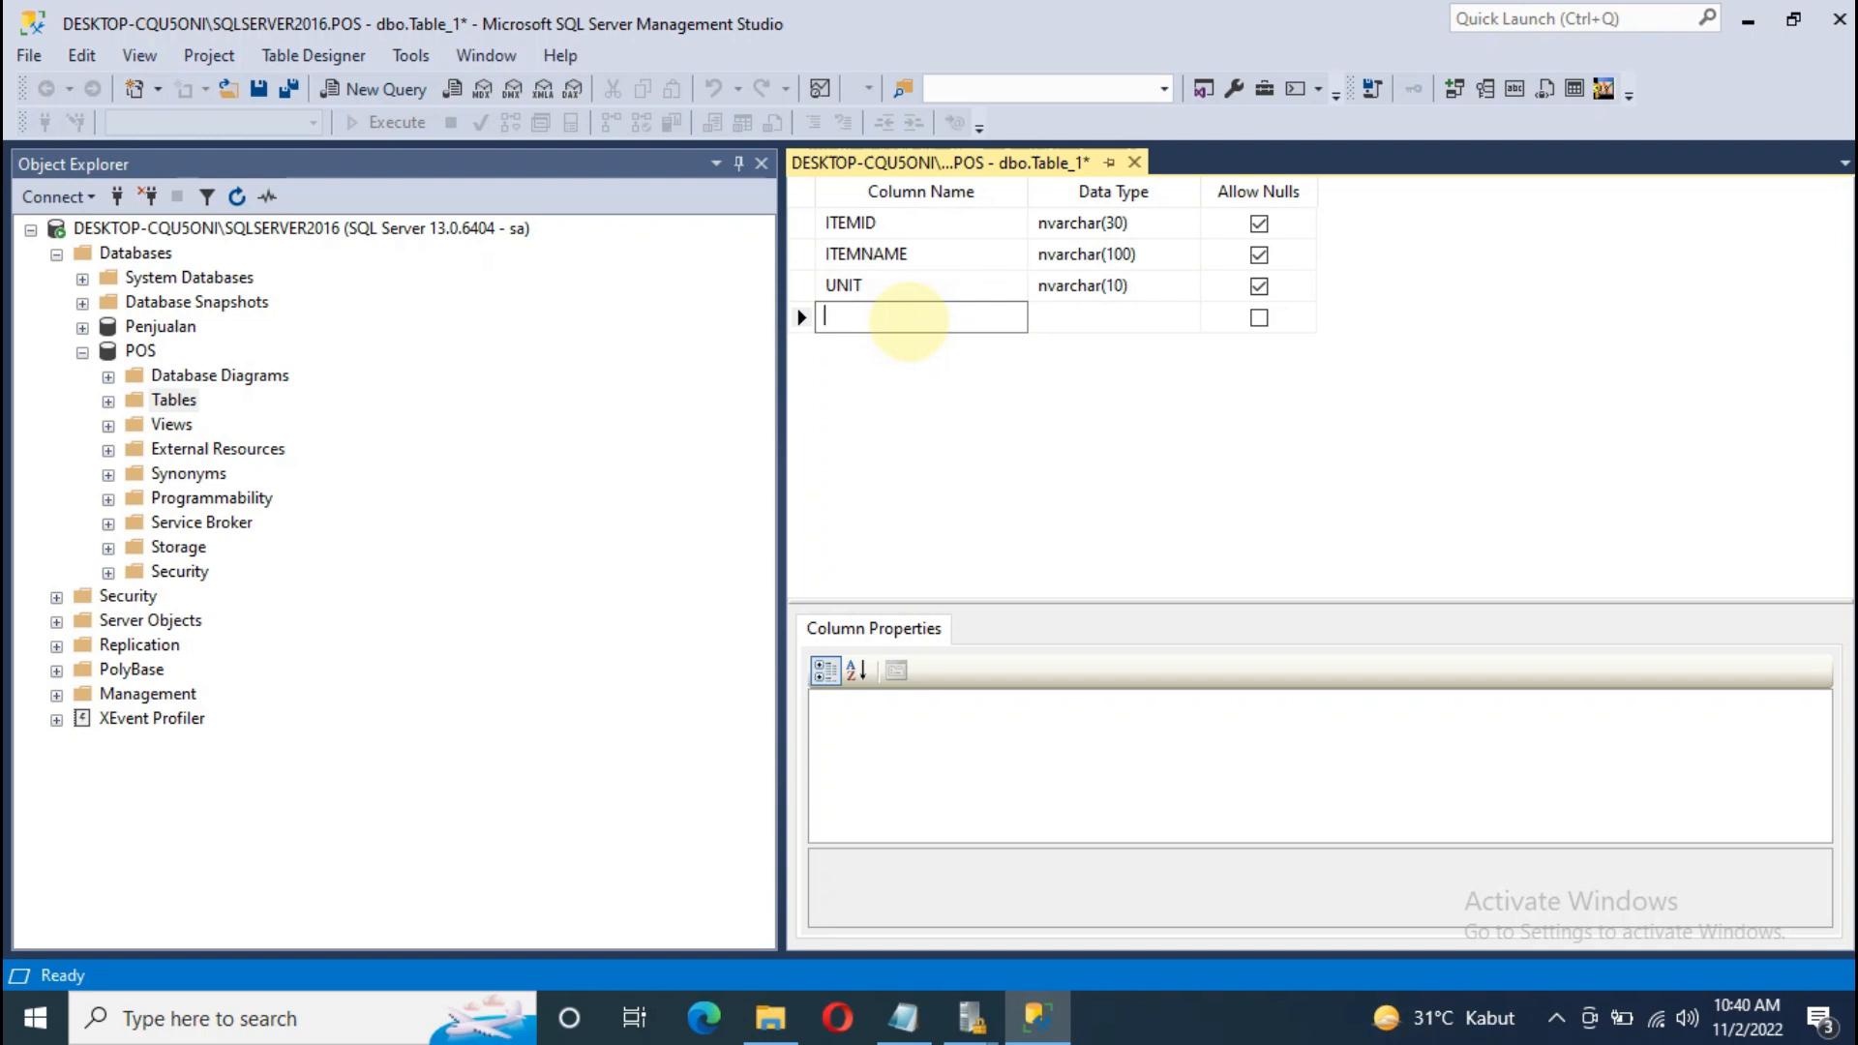
Step: Add a MINSTOCK column of type numeric(18, 2)
text(MINSTOCK)
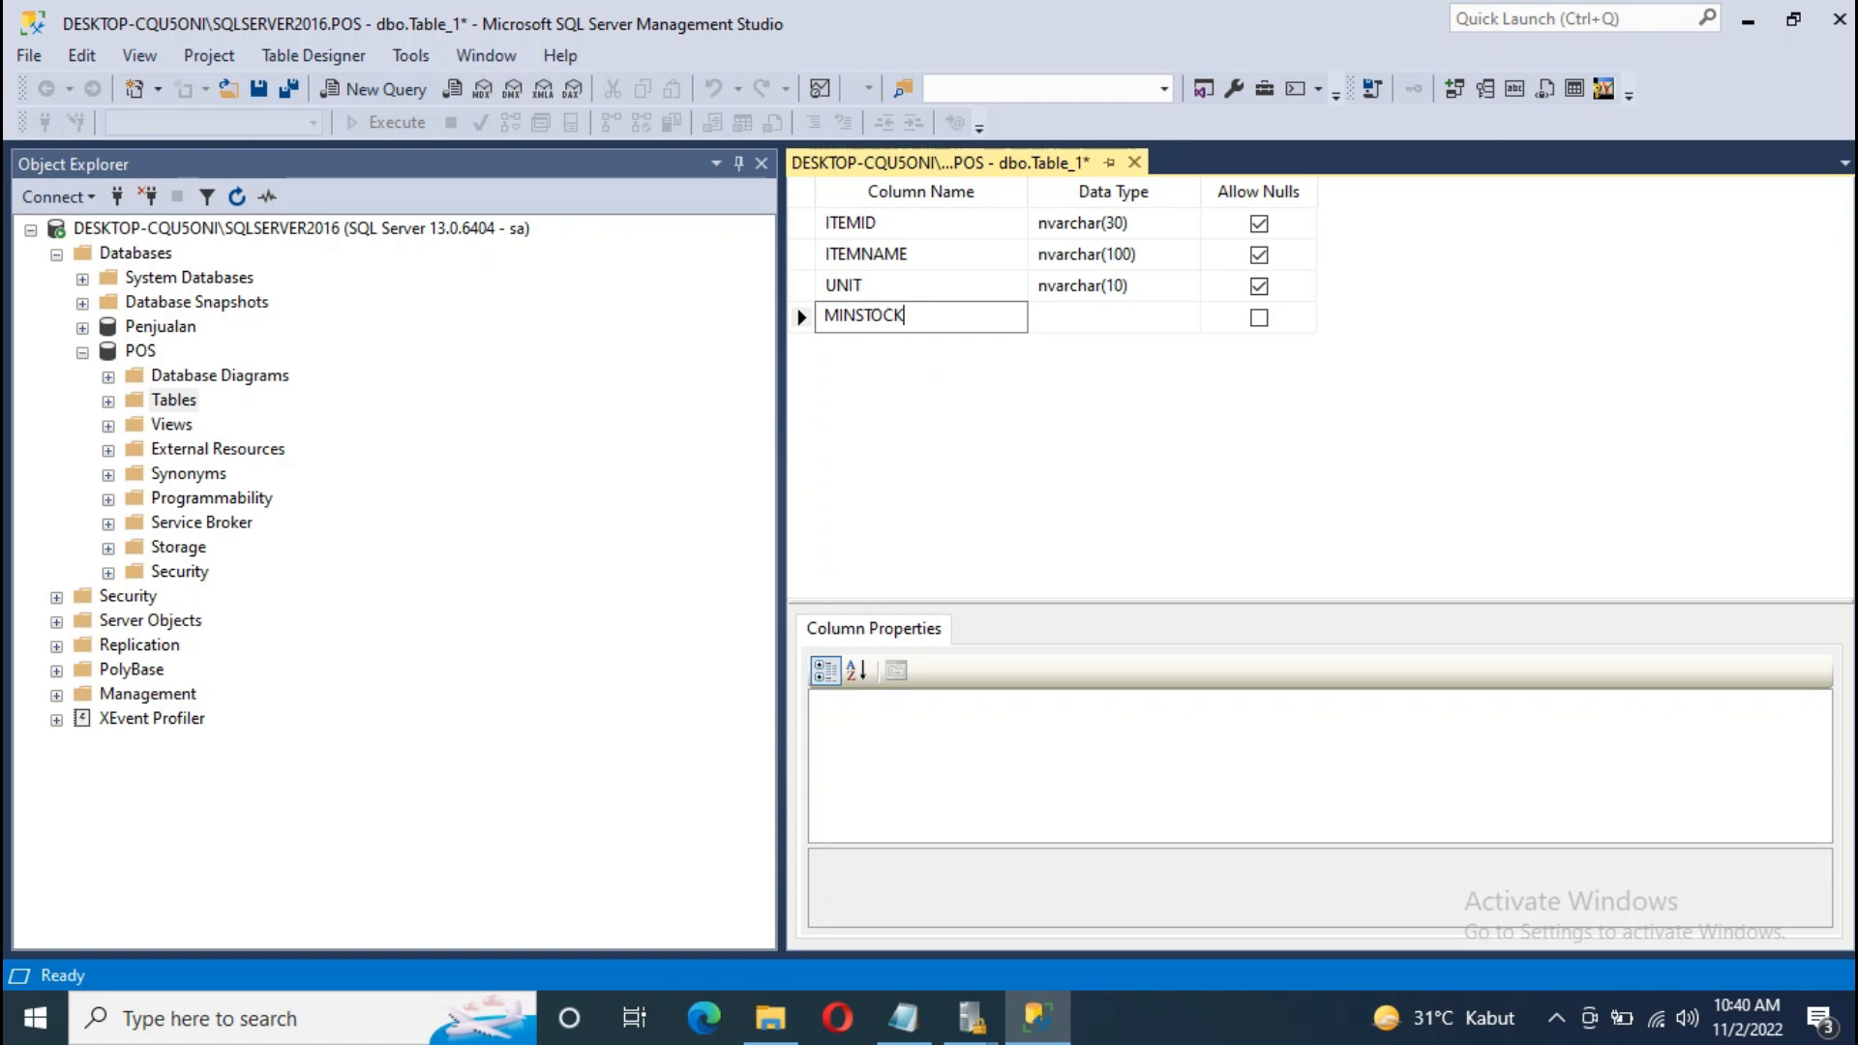
click(1063, 325)
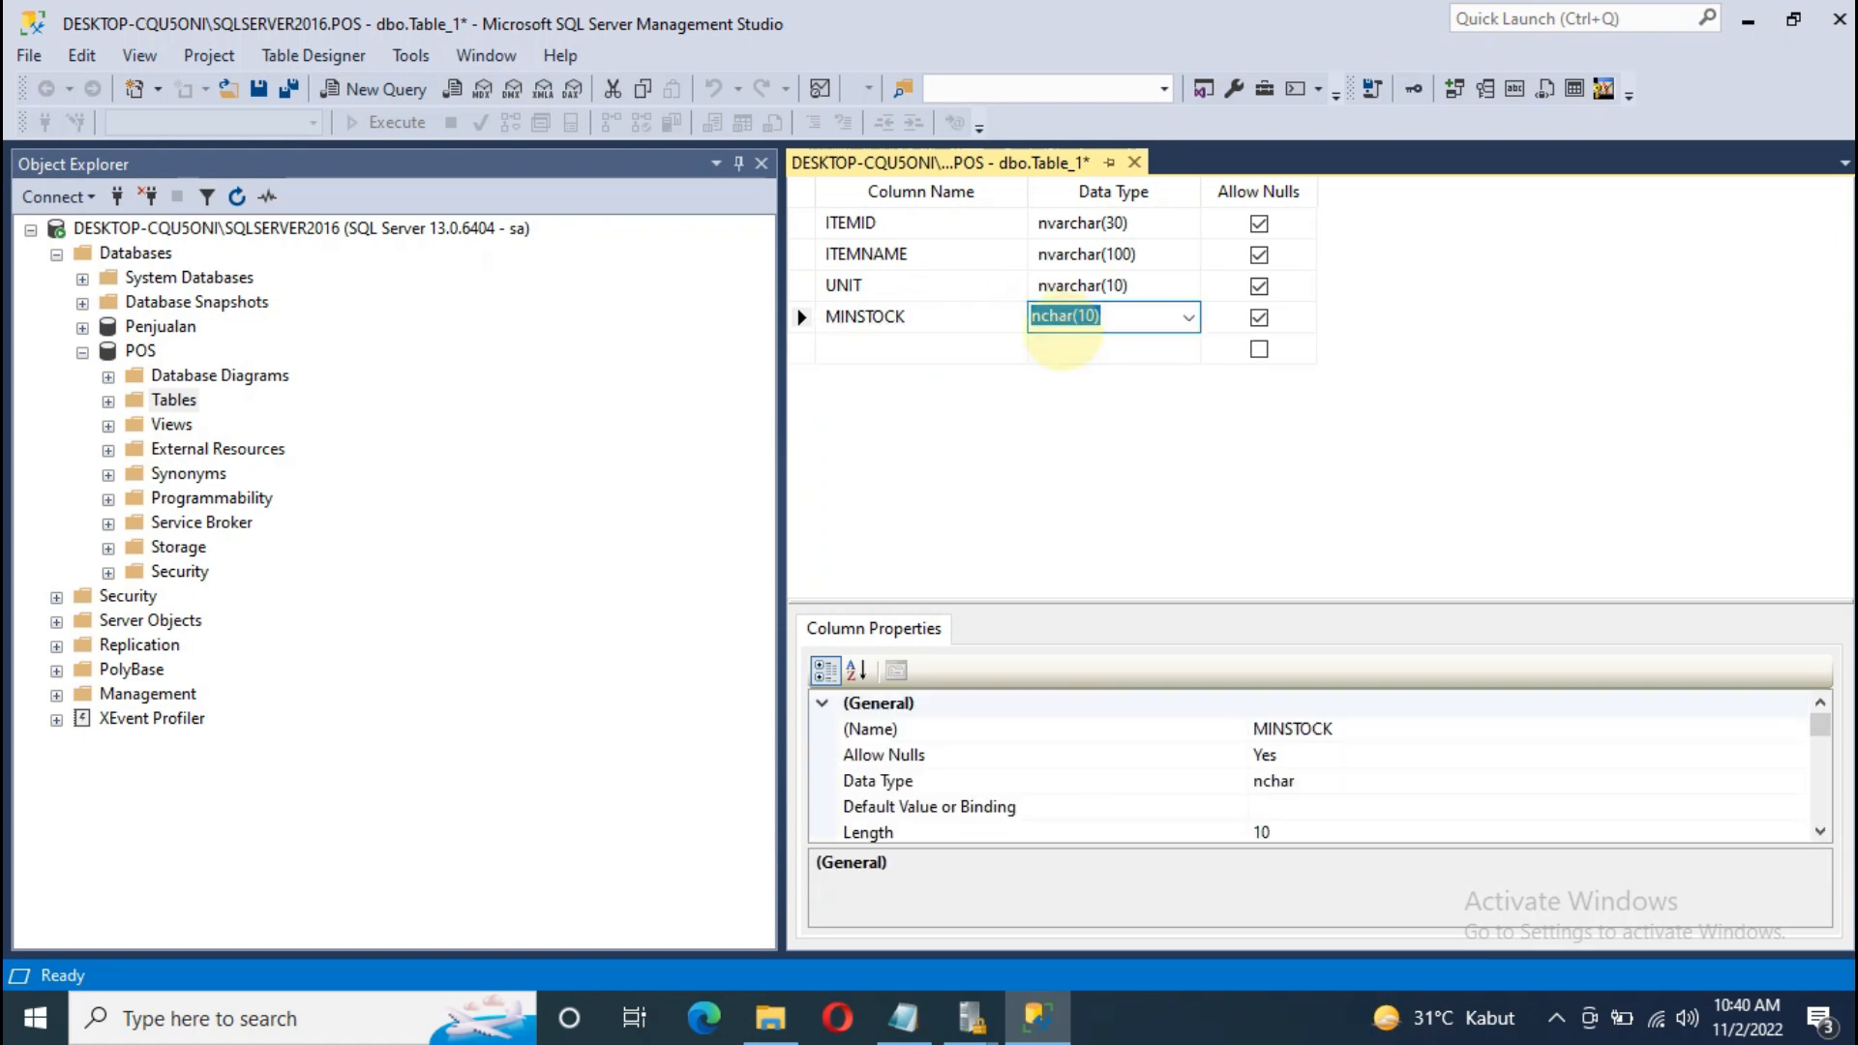
text(NUMEri)
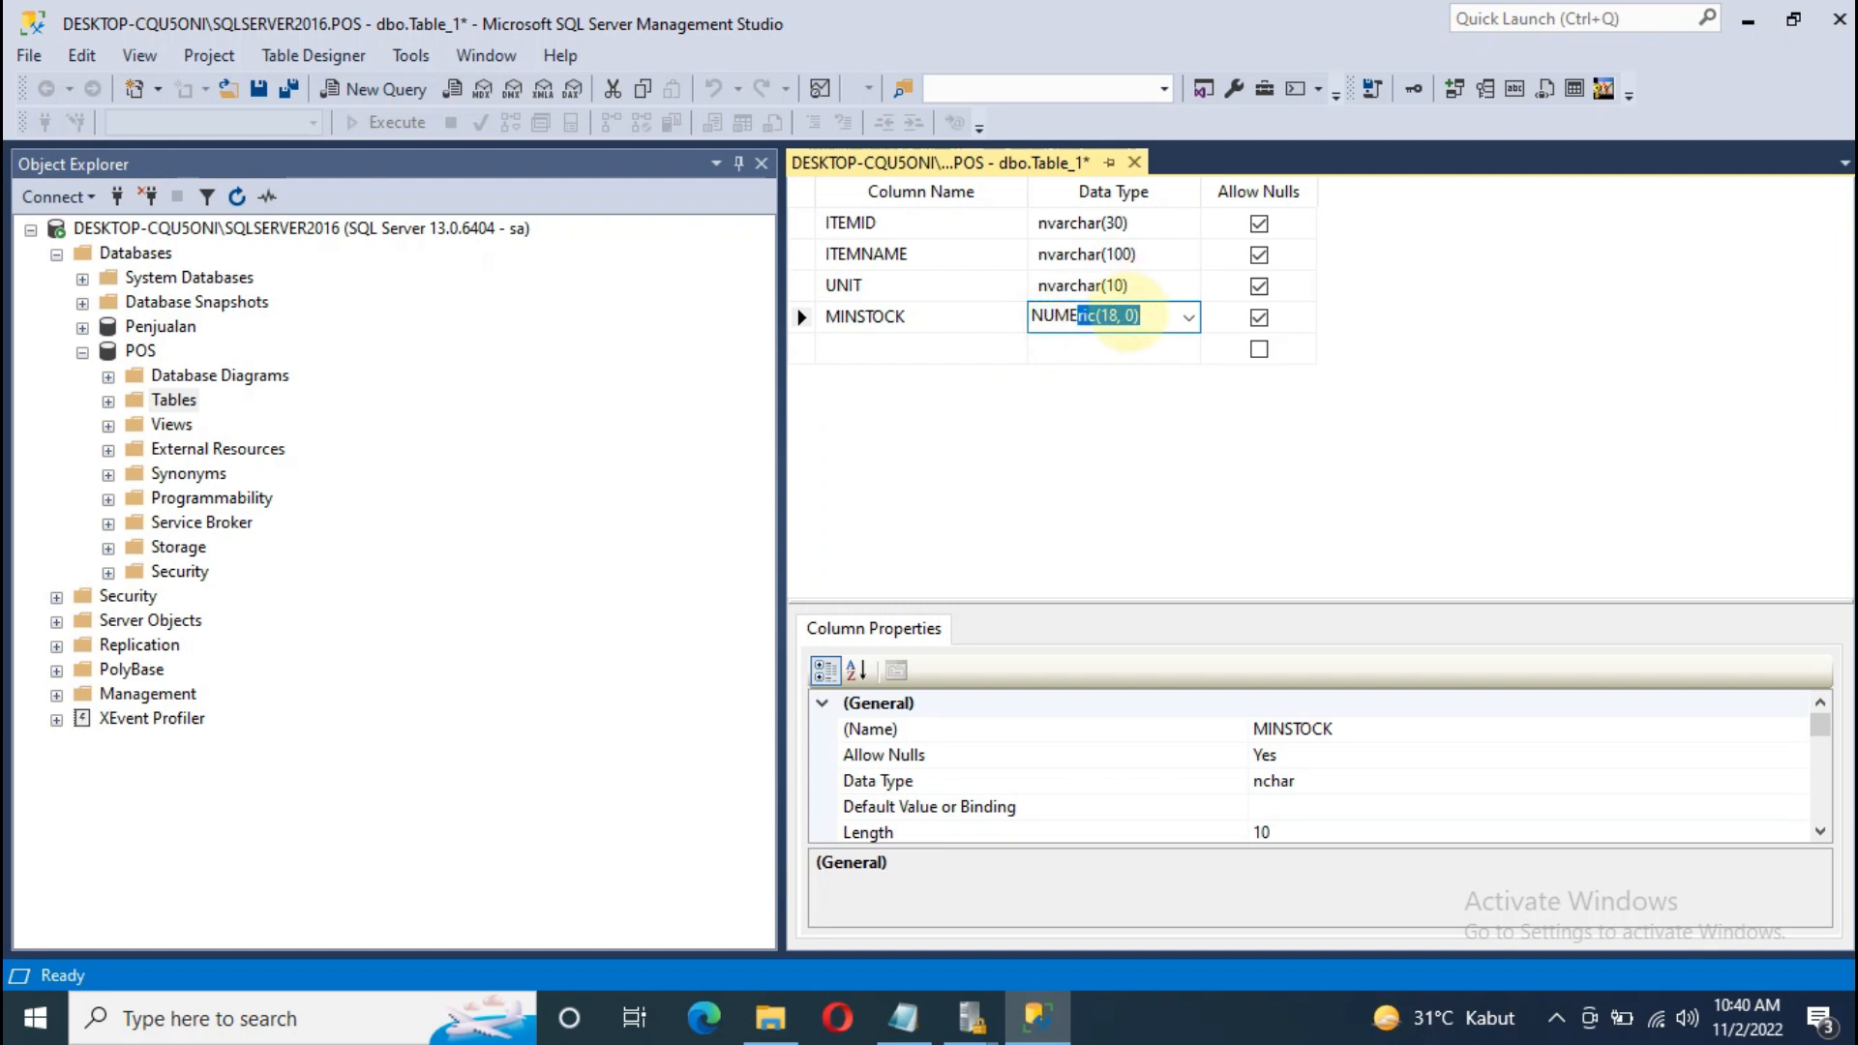
click(1138, 317)
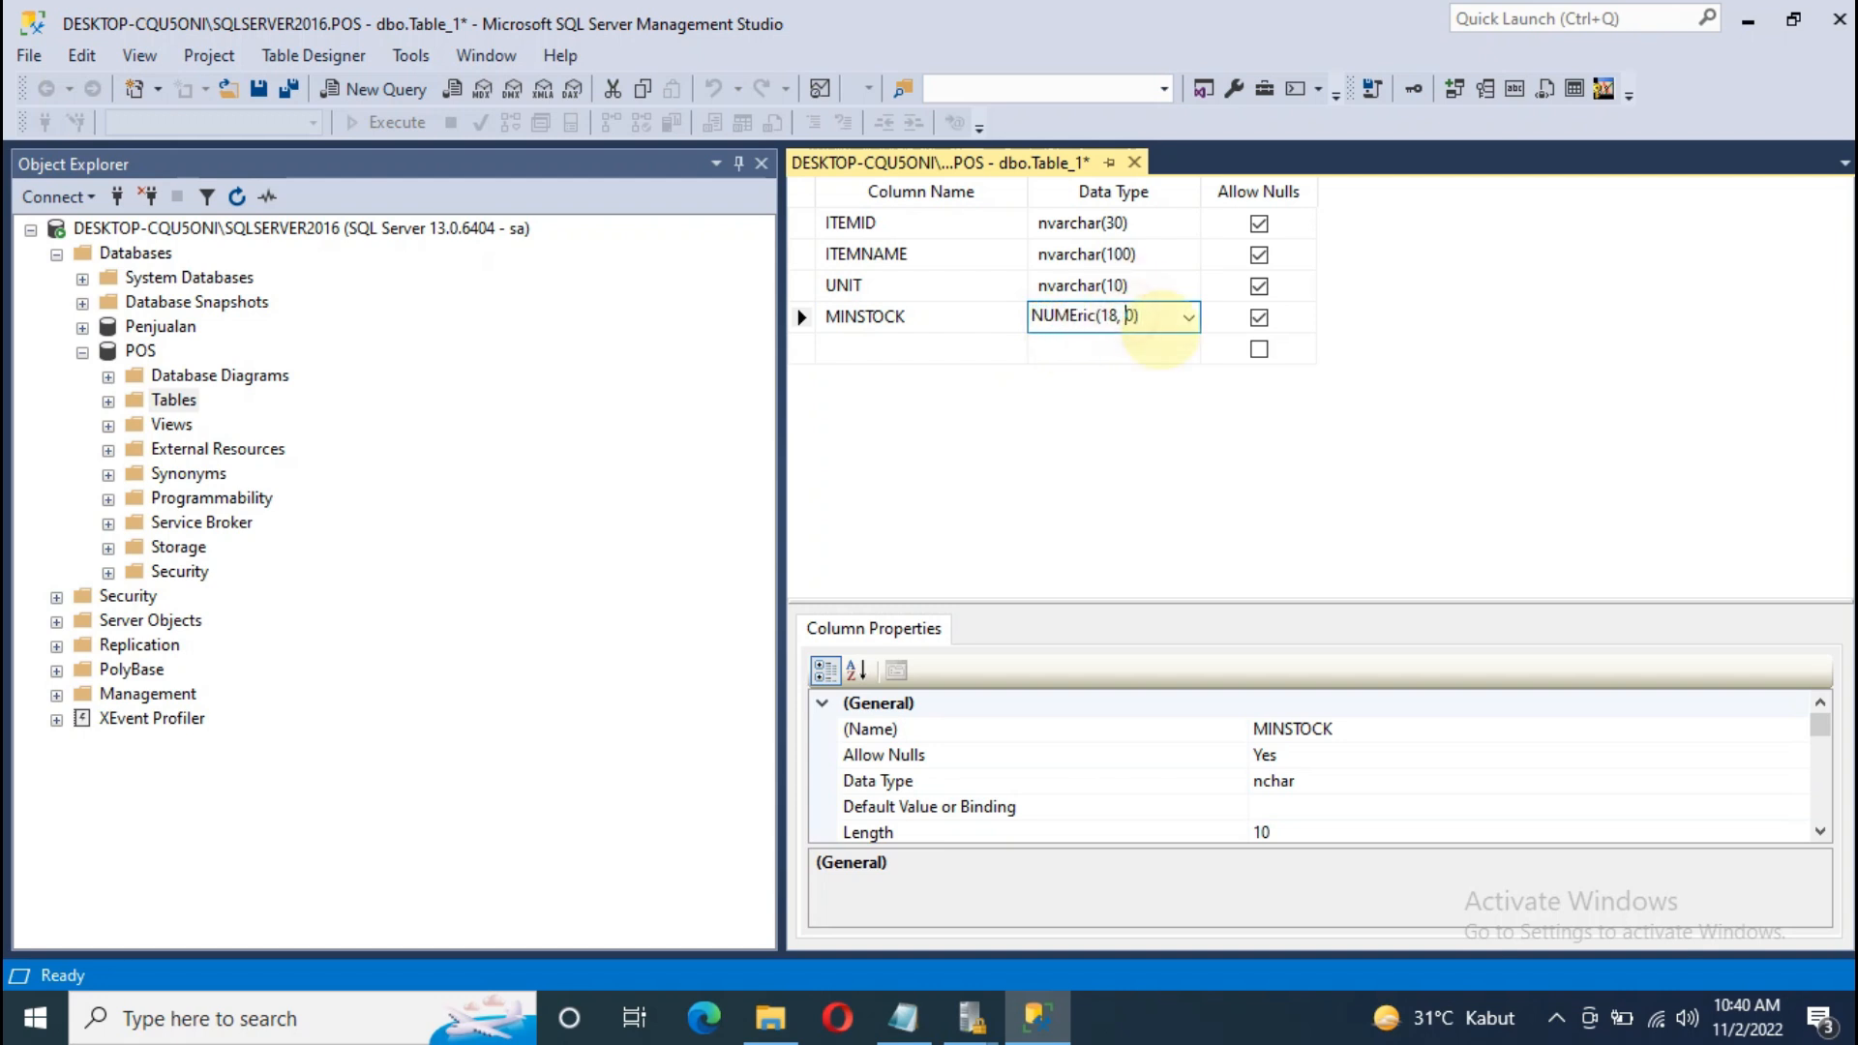
text(2)
click(925, 346)
Step: Add a MAXSTOCK column of type numeric(18, 2)
text(MAXSTOCK)
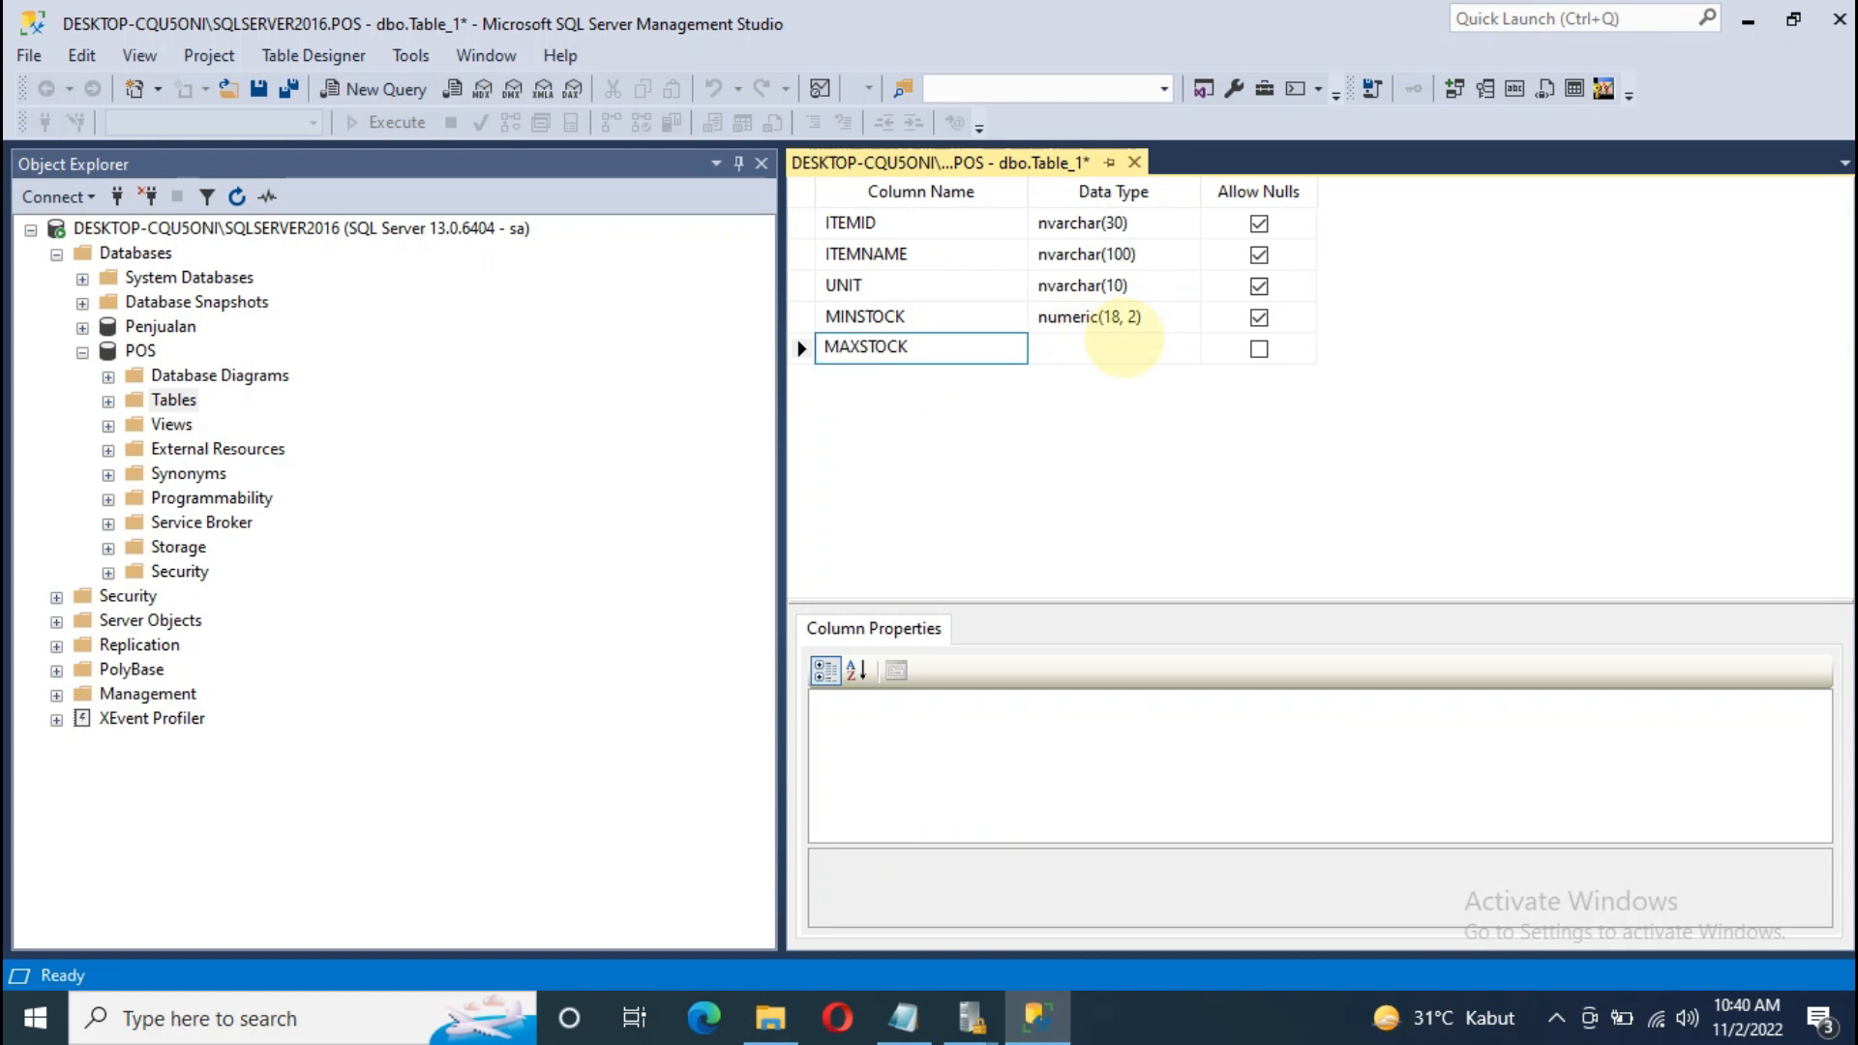
key(Tab)
text(NUM)
click(1126, 350)
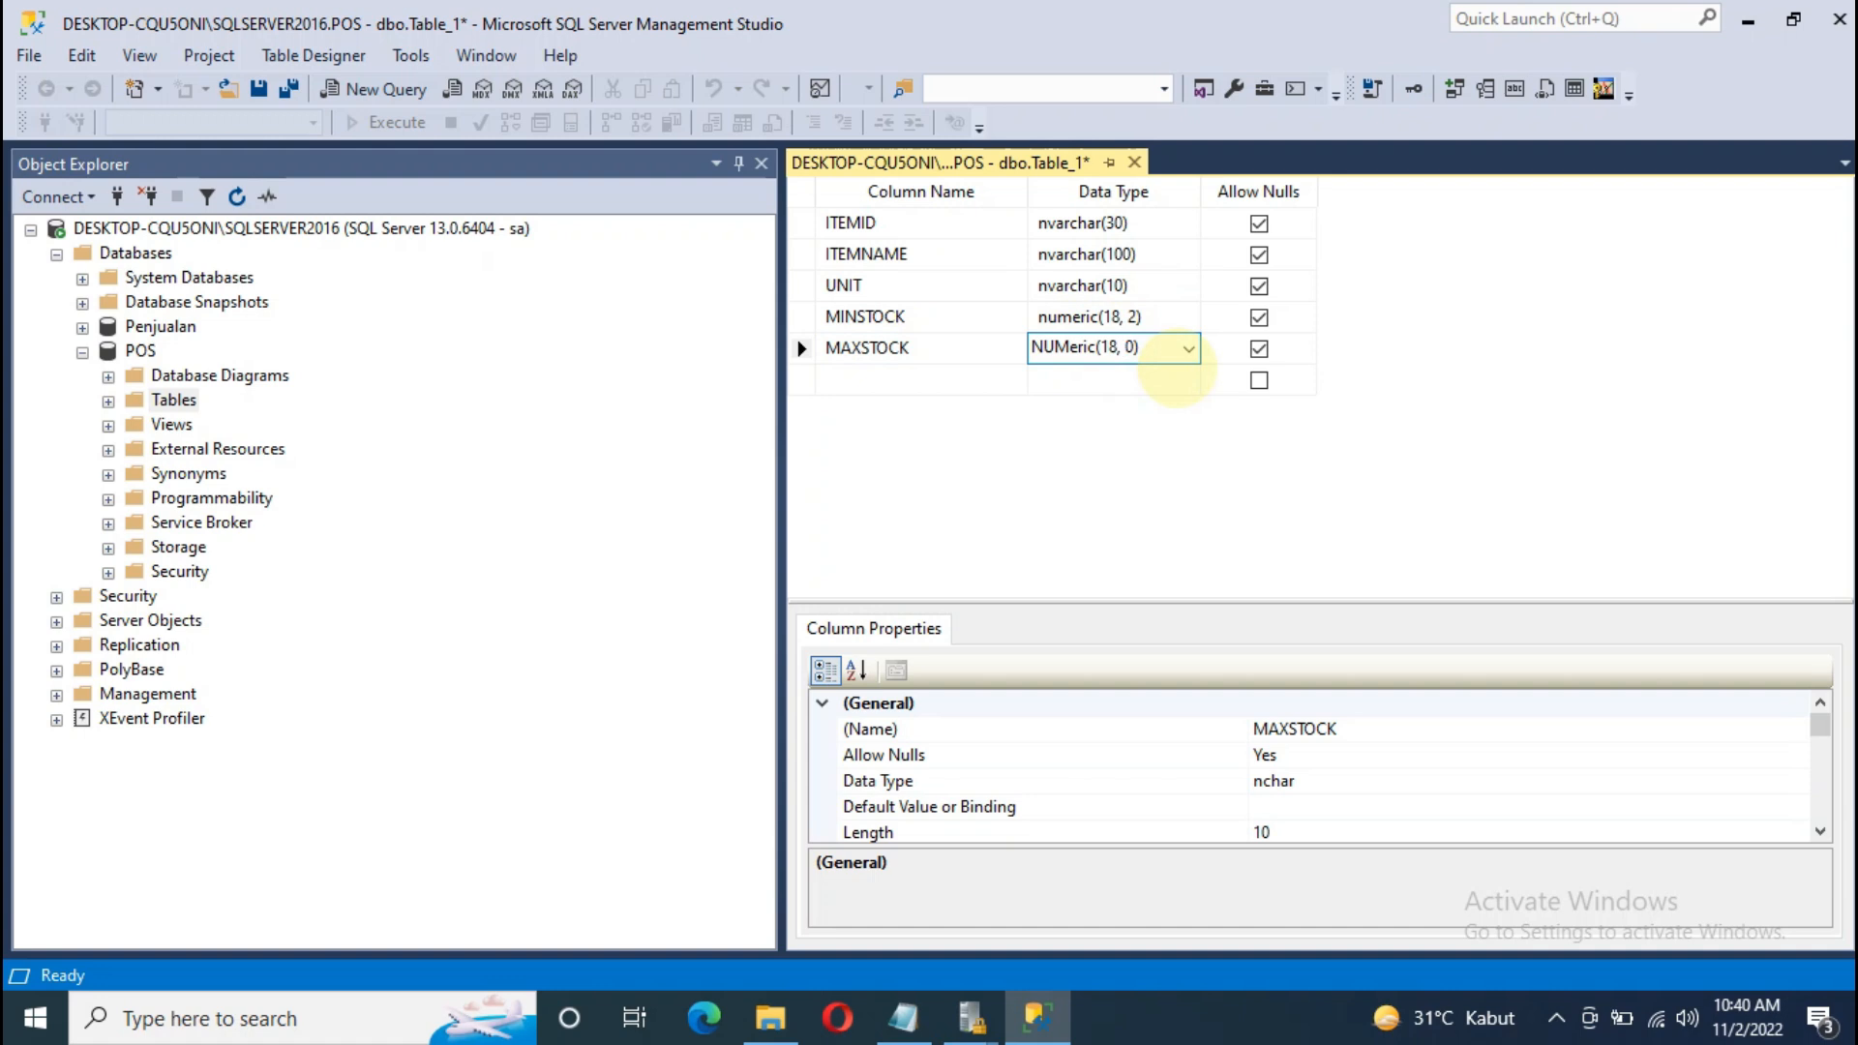
text(2)
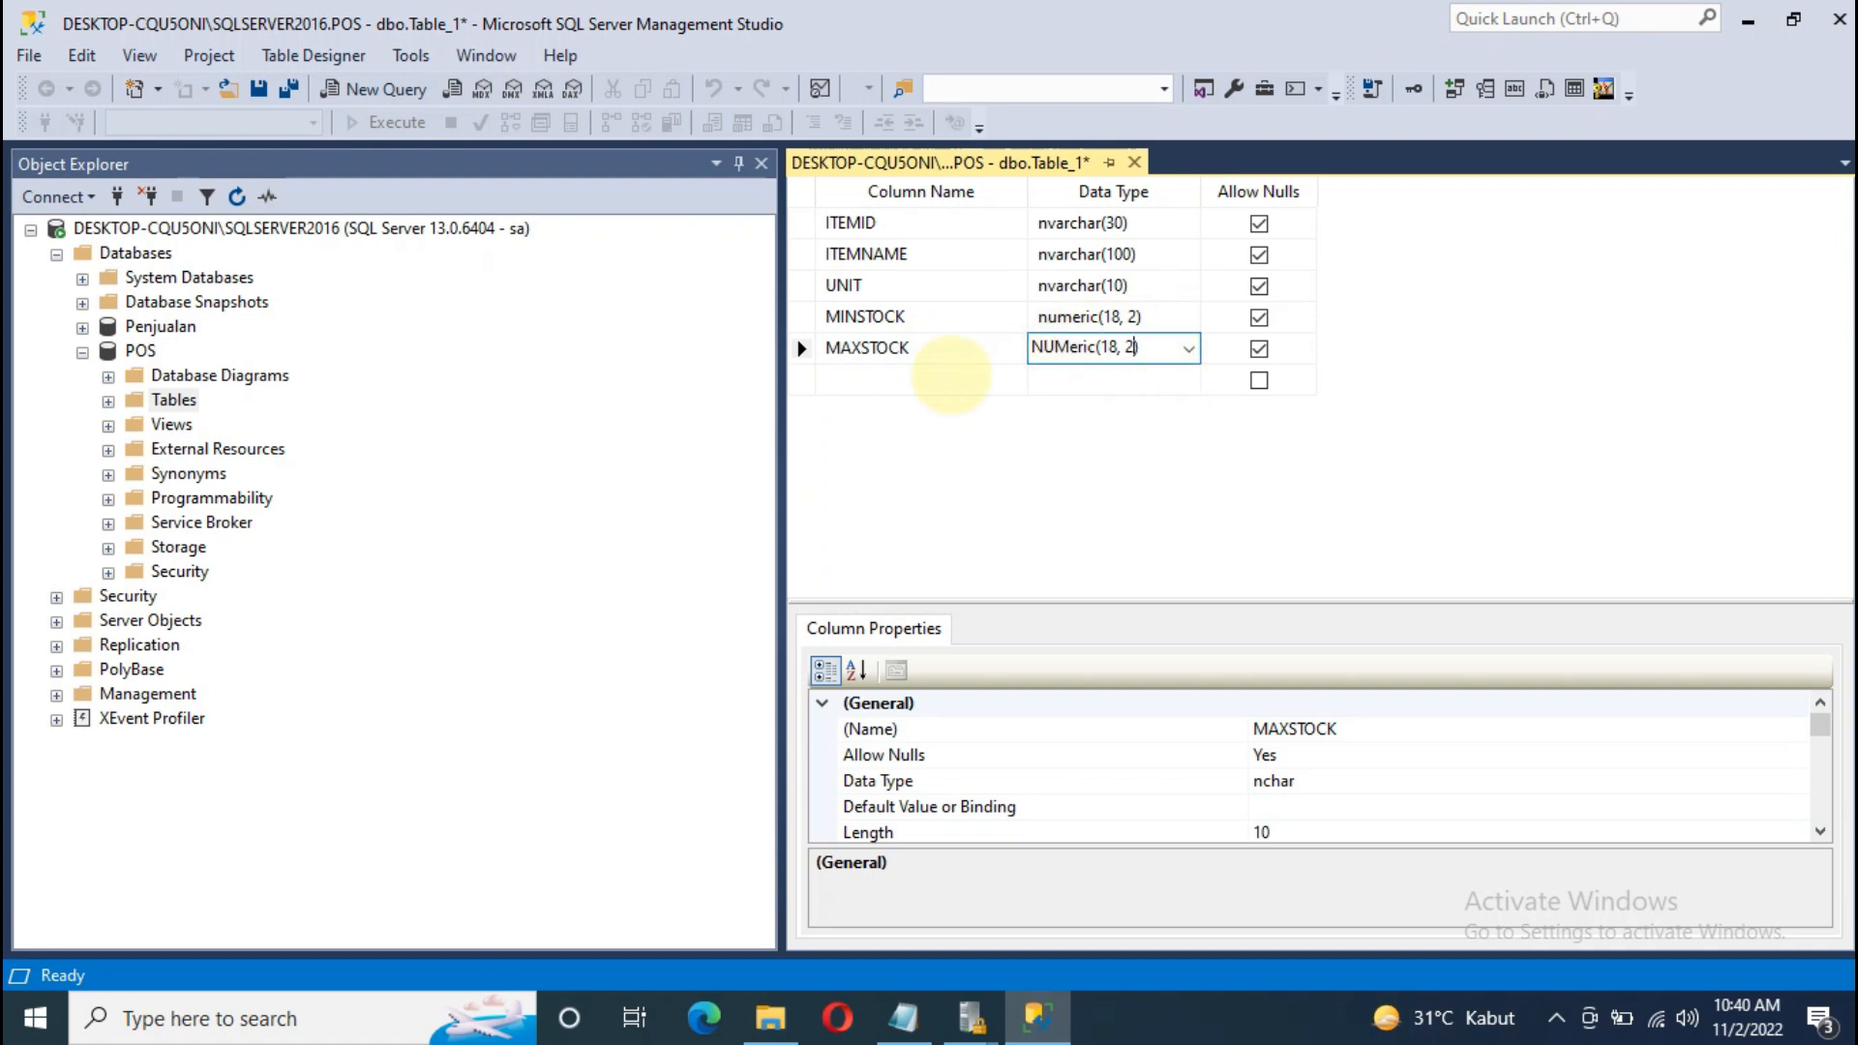
click(951, 379)
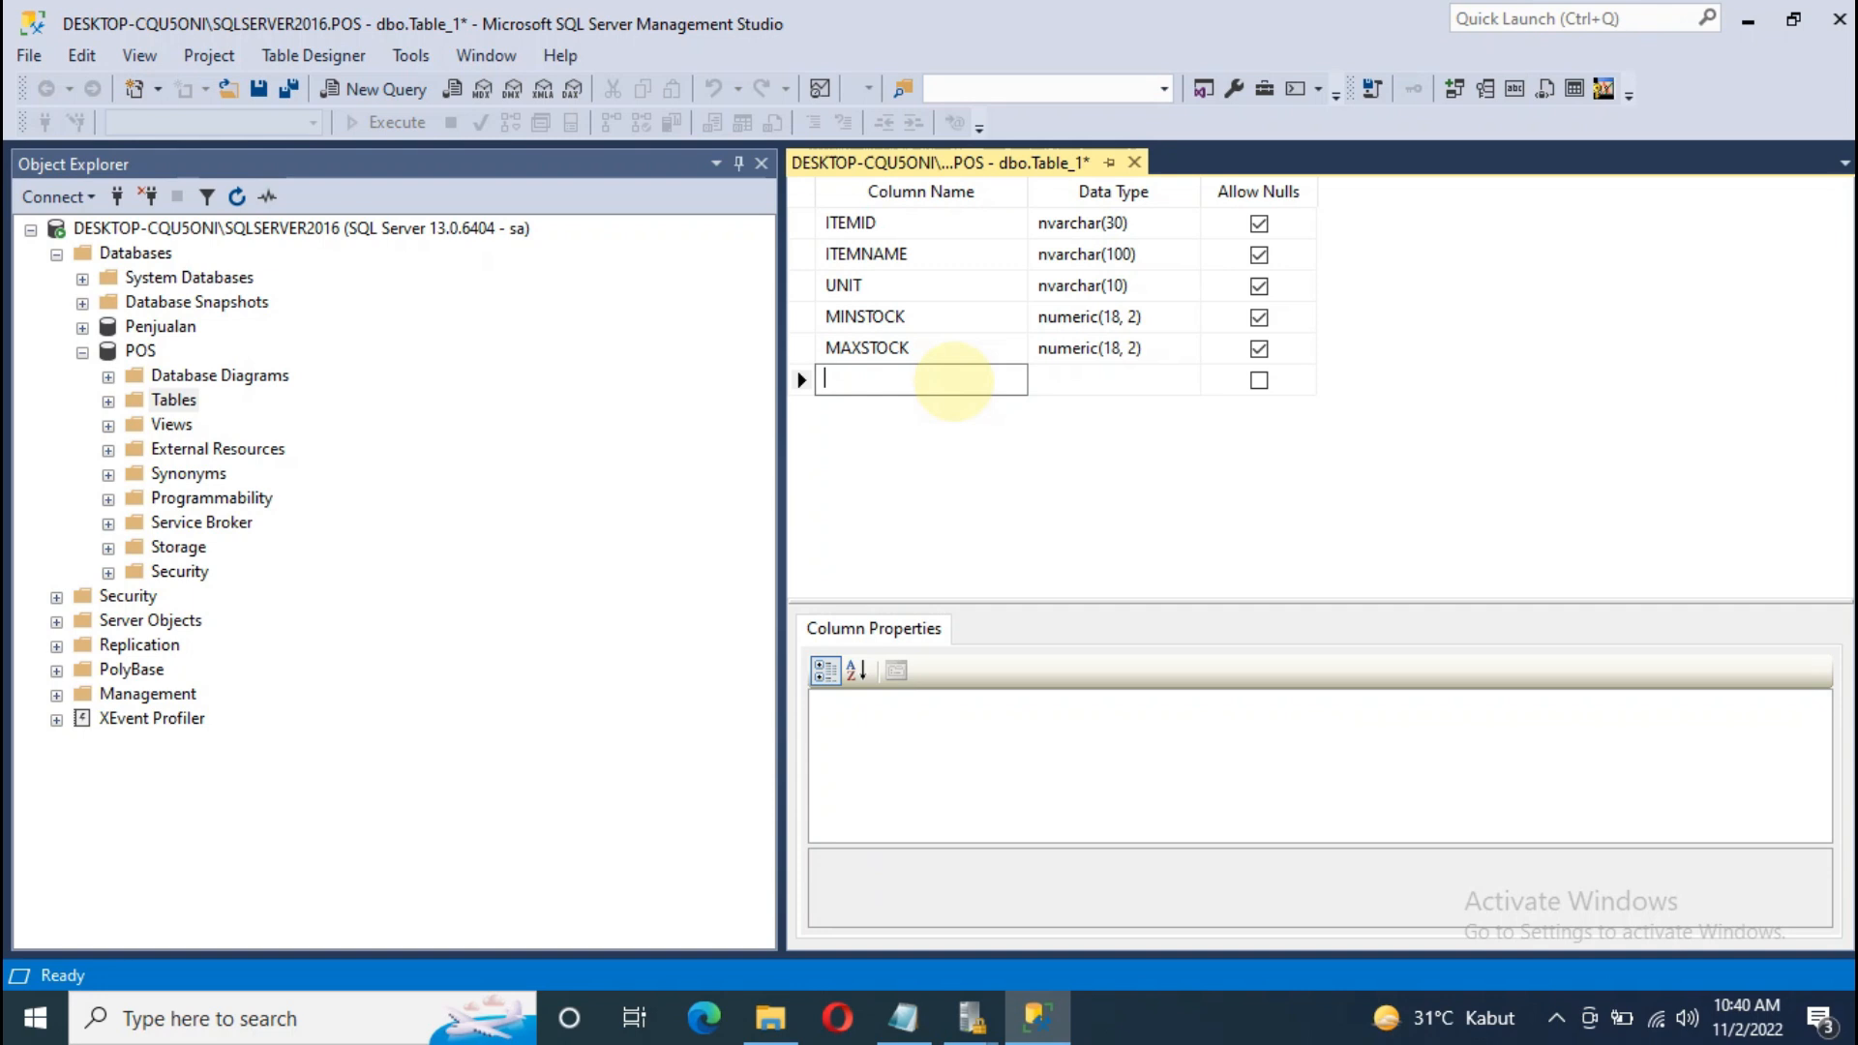
Step: Add HARGABELI and HARGAJUAL columns, both typed numeric(18, 2)
text(P)
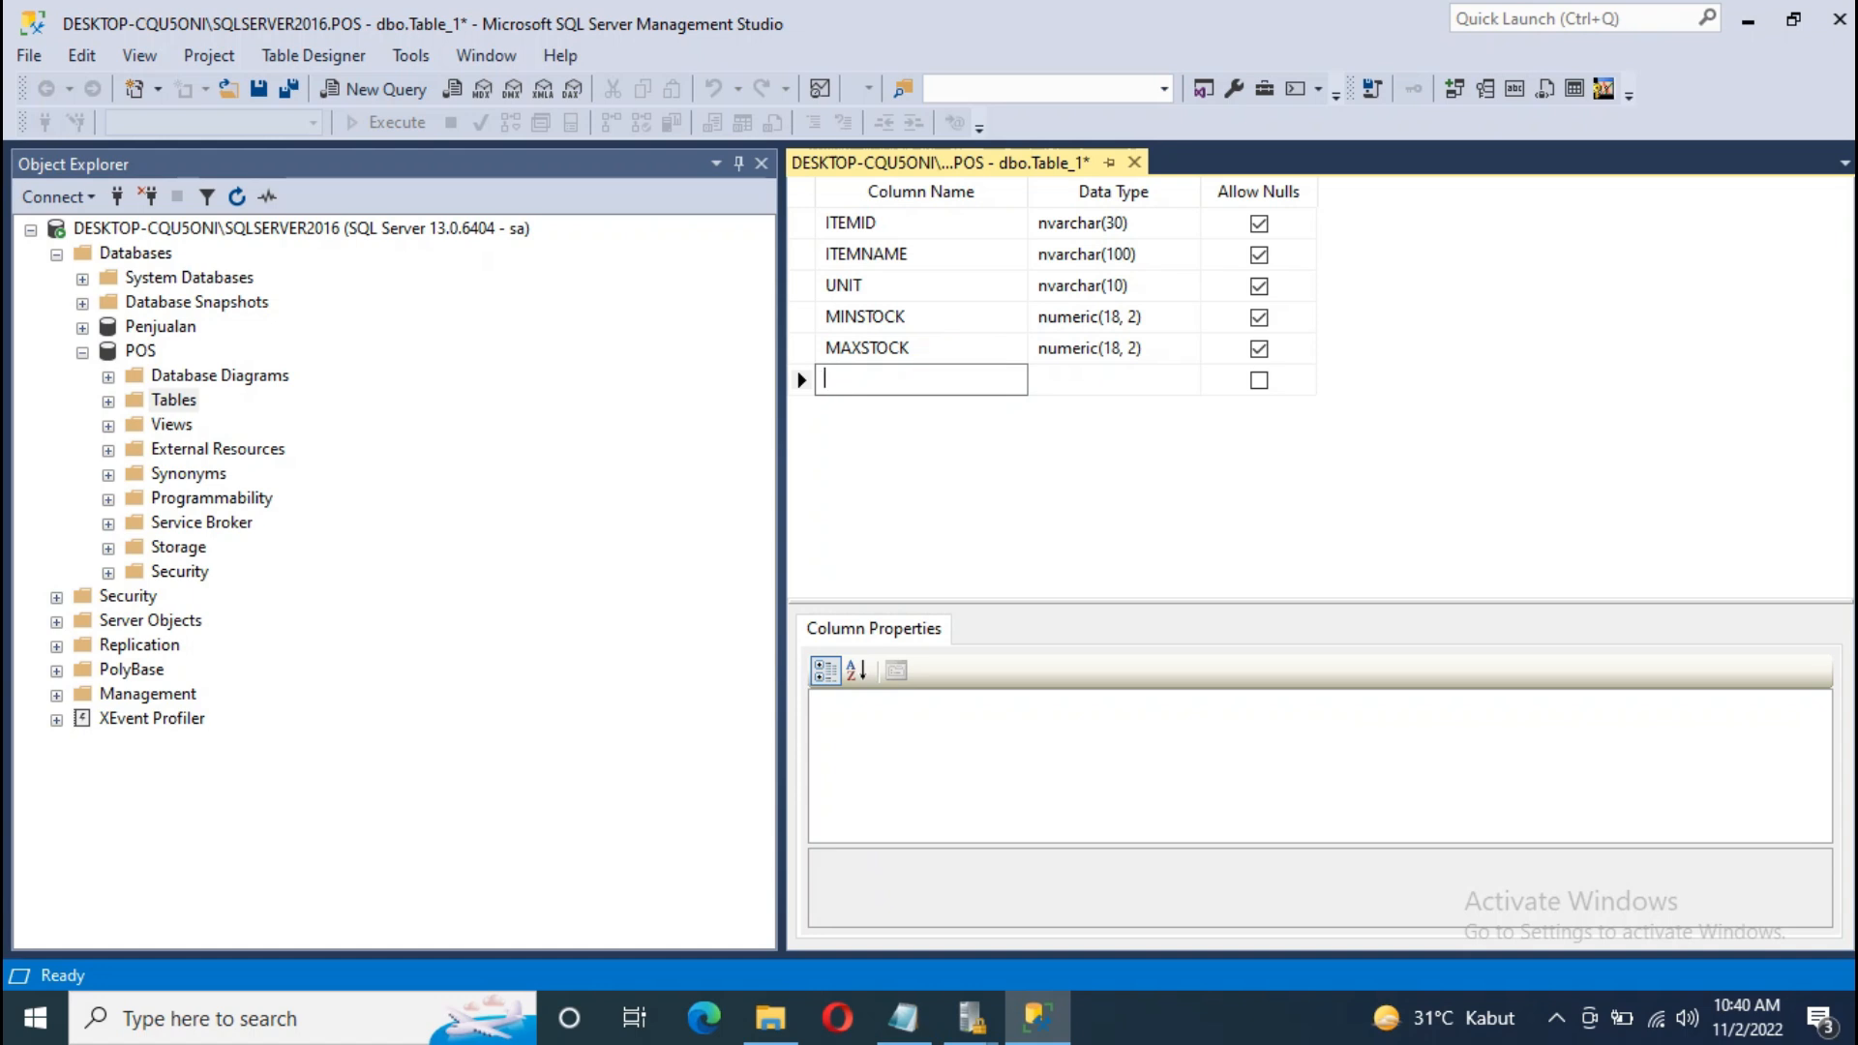
text(HARGABELI)
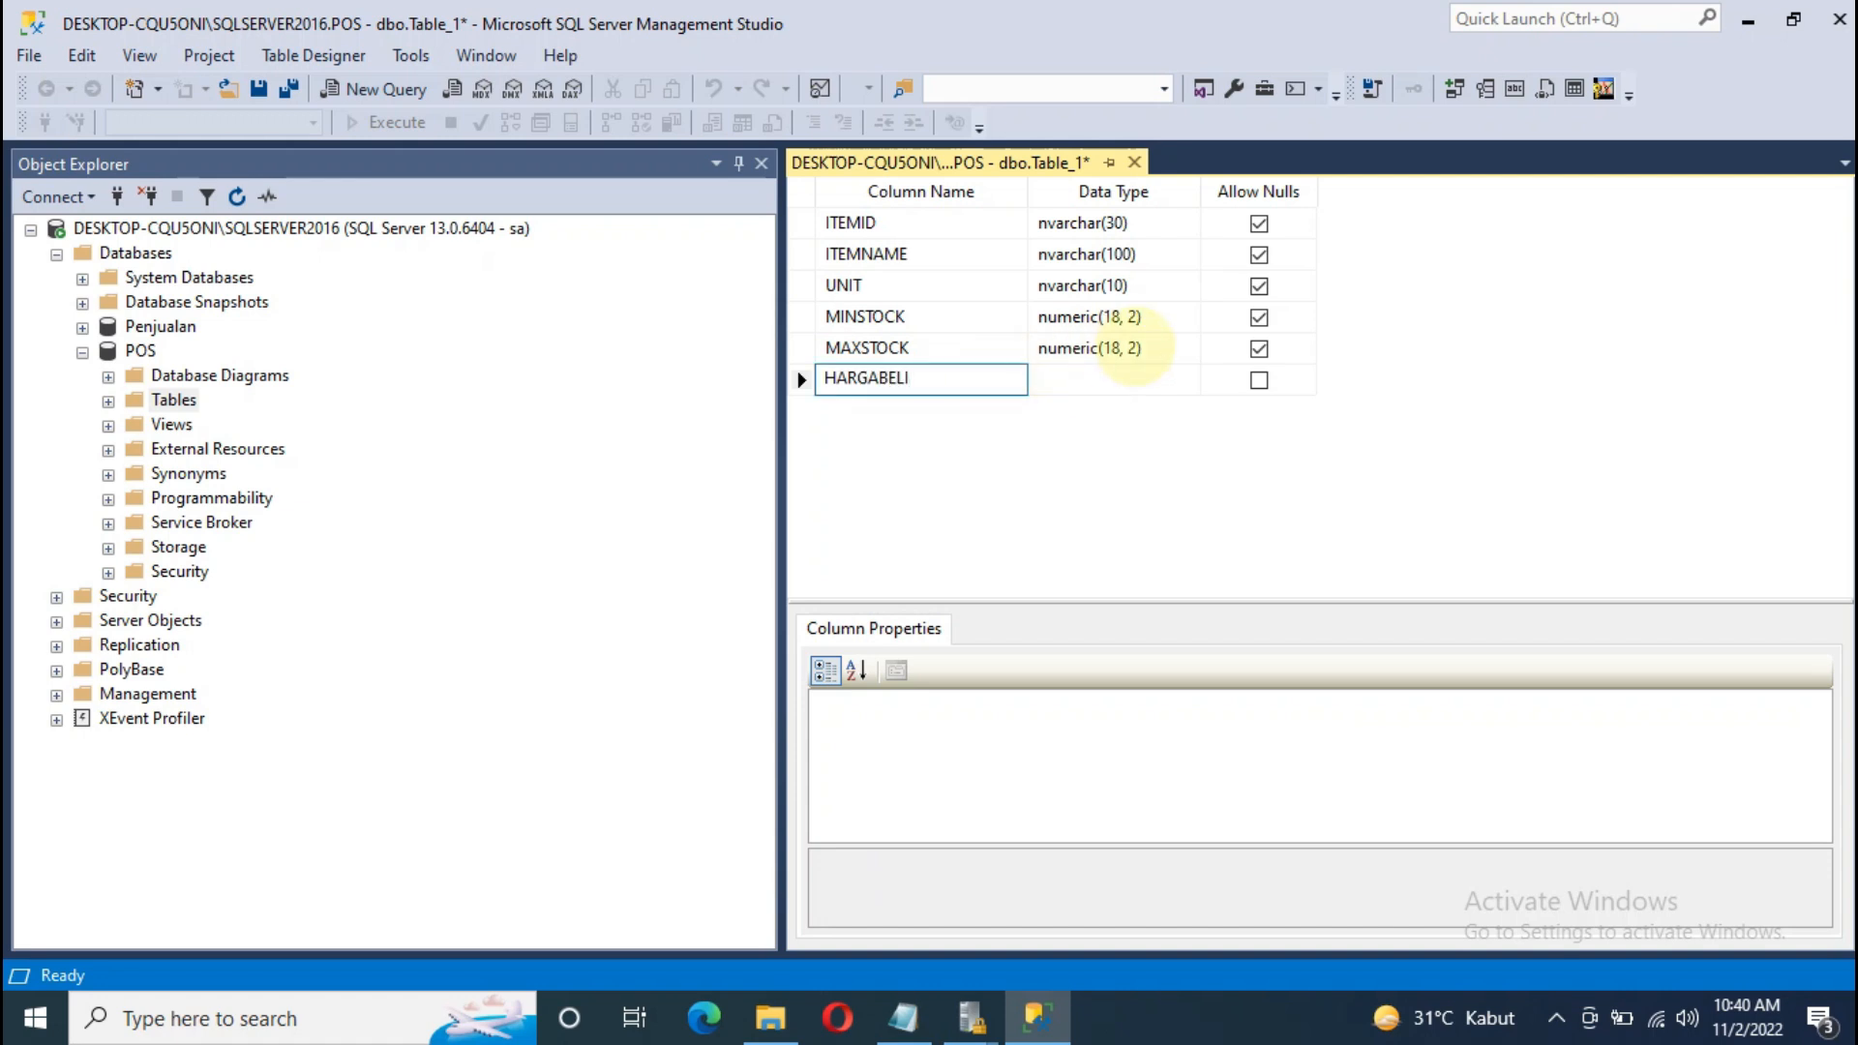
click(1136, 348)
key(ctrl+c)
click(1136, 386)
key(ctrl+v)
click(890, 412)
text(HARHGAJUA)
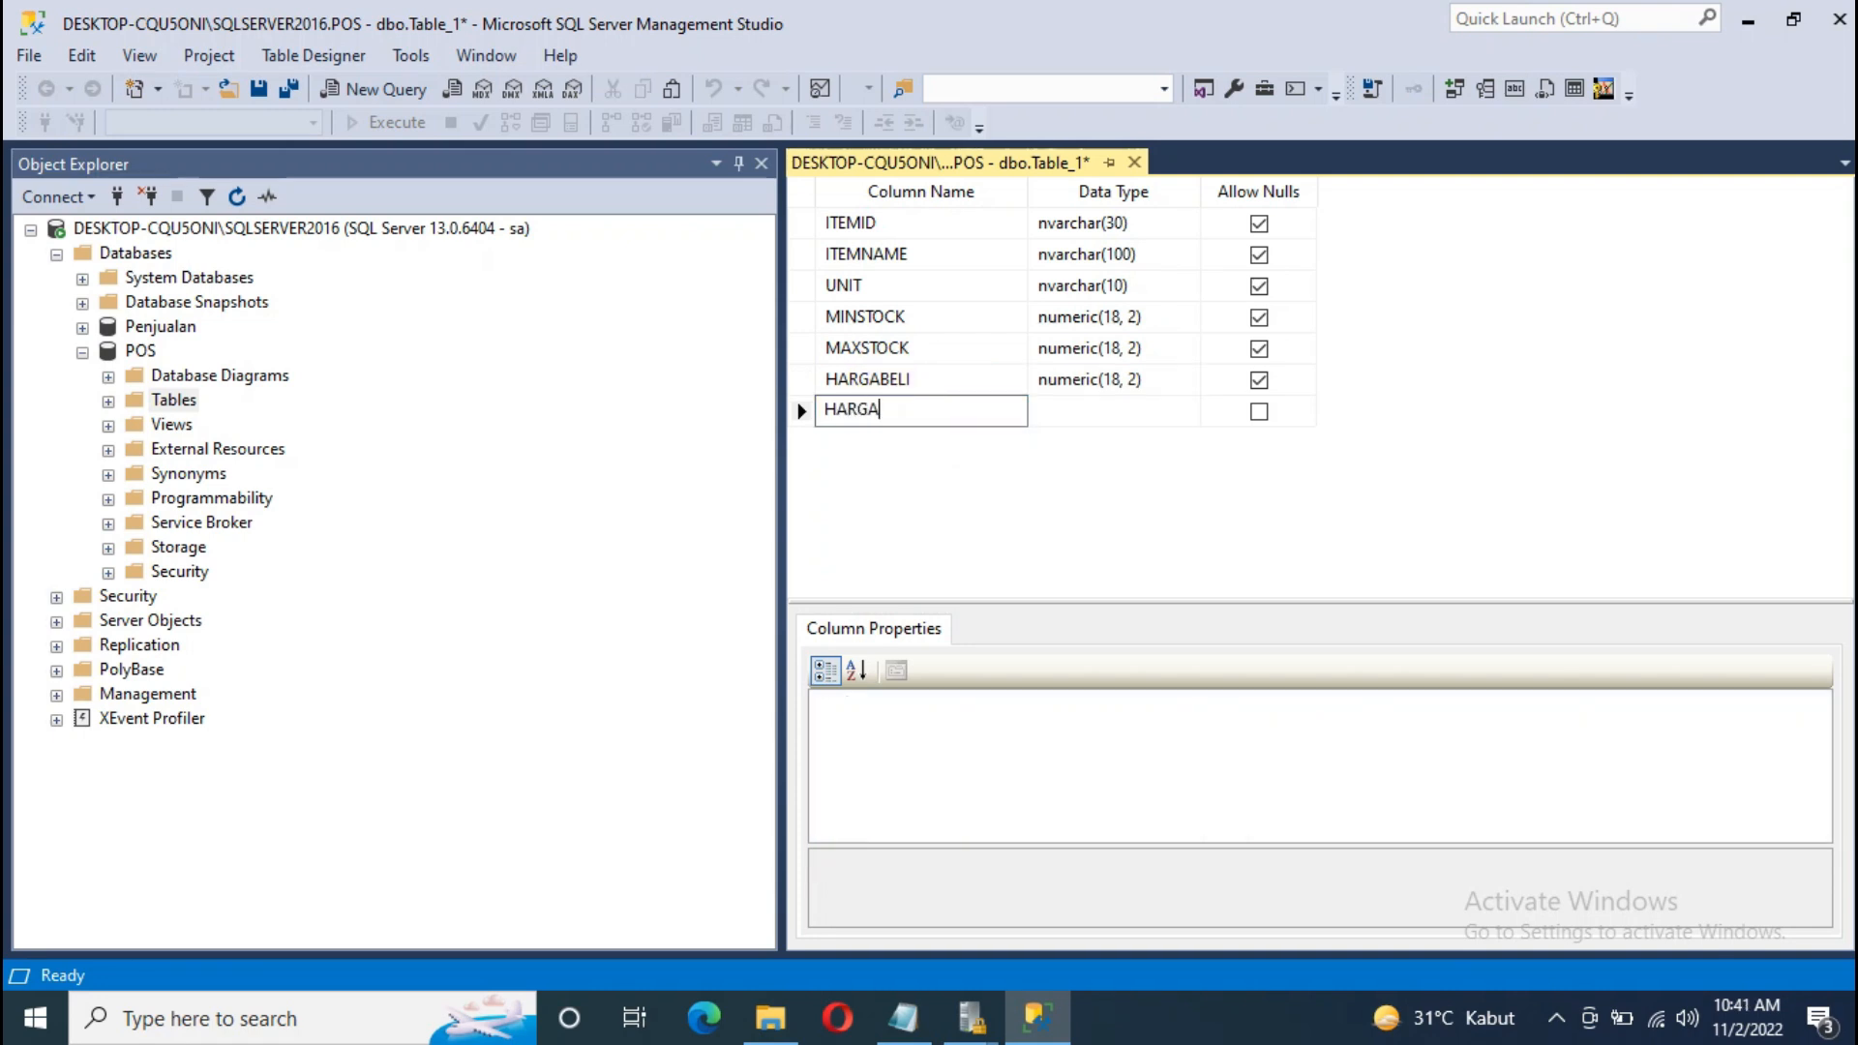
click(1086, 410)
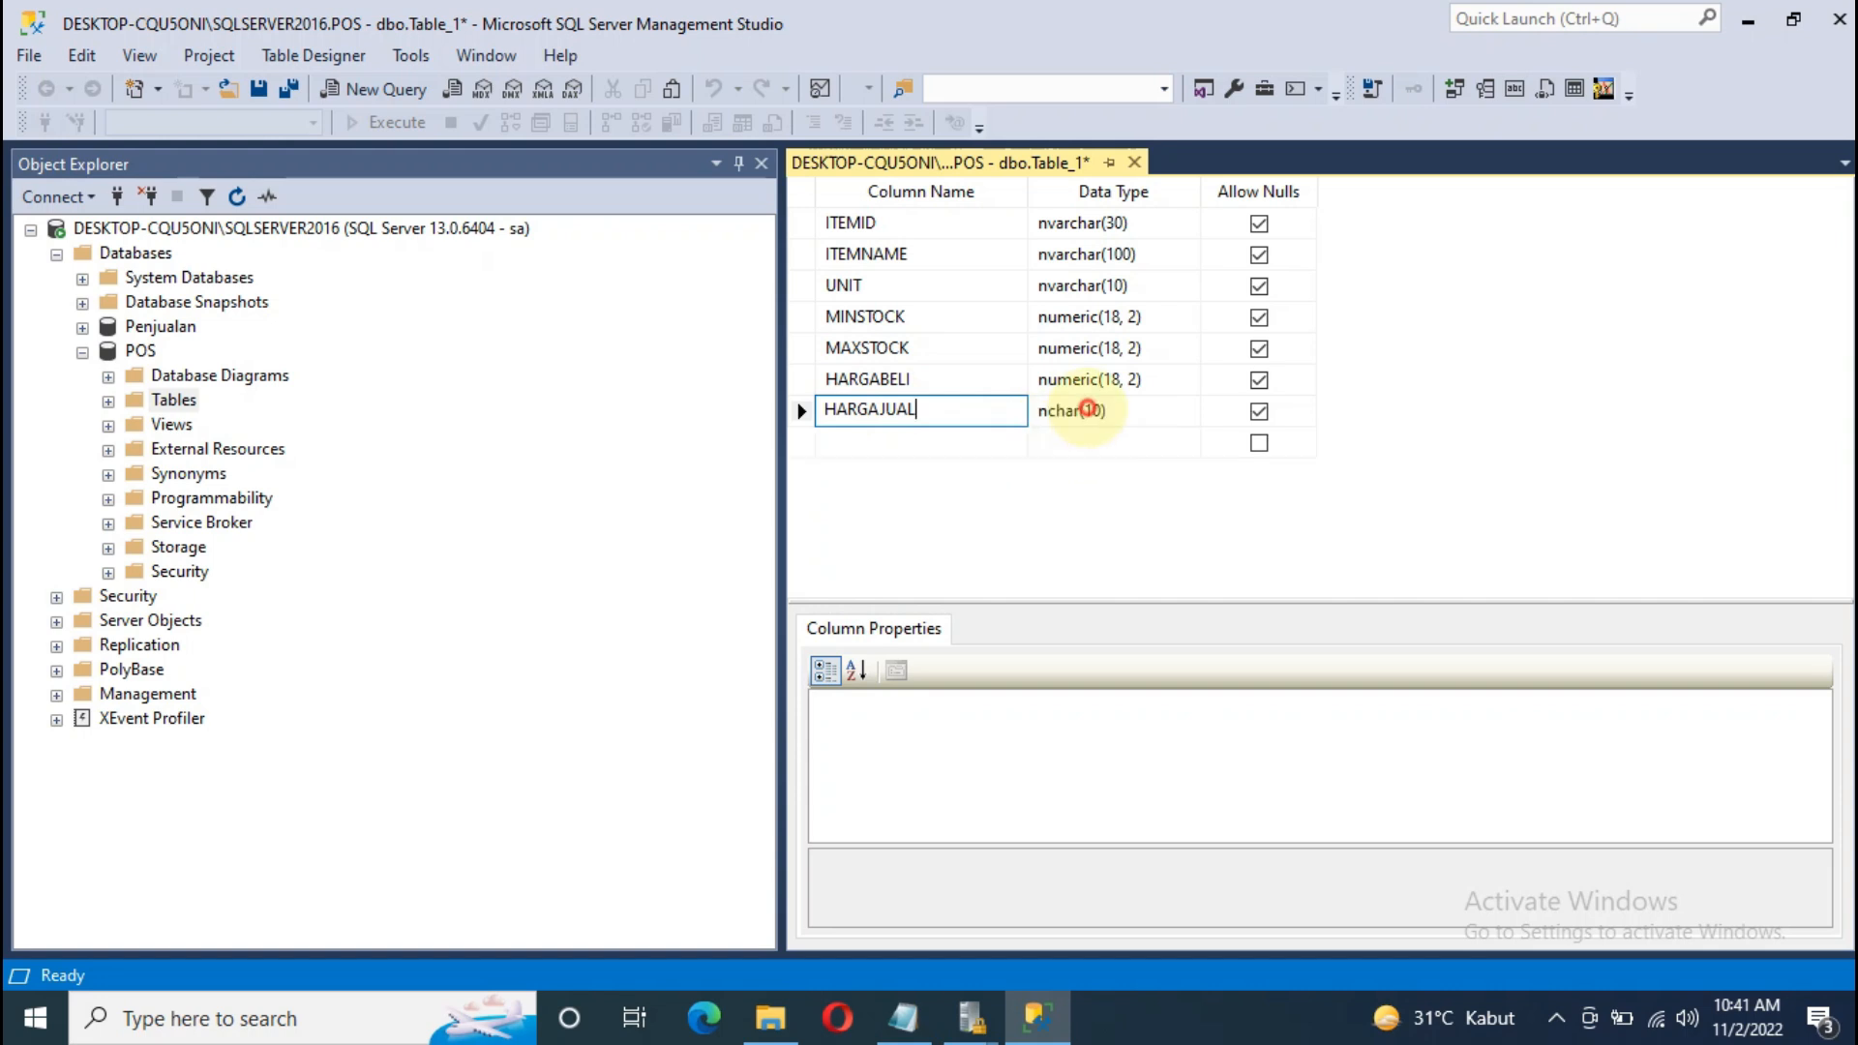
key(ctrl+v)
click(944, 441)
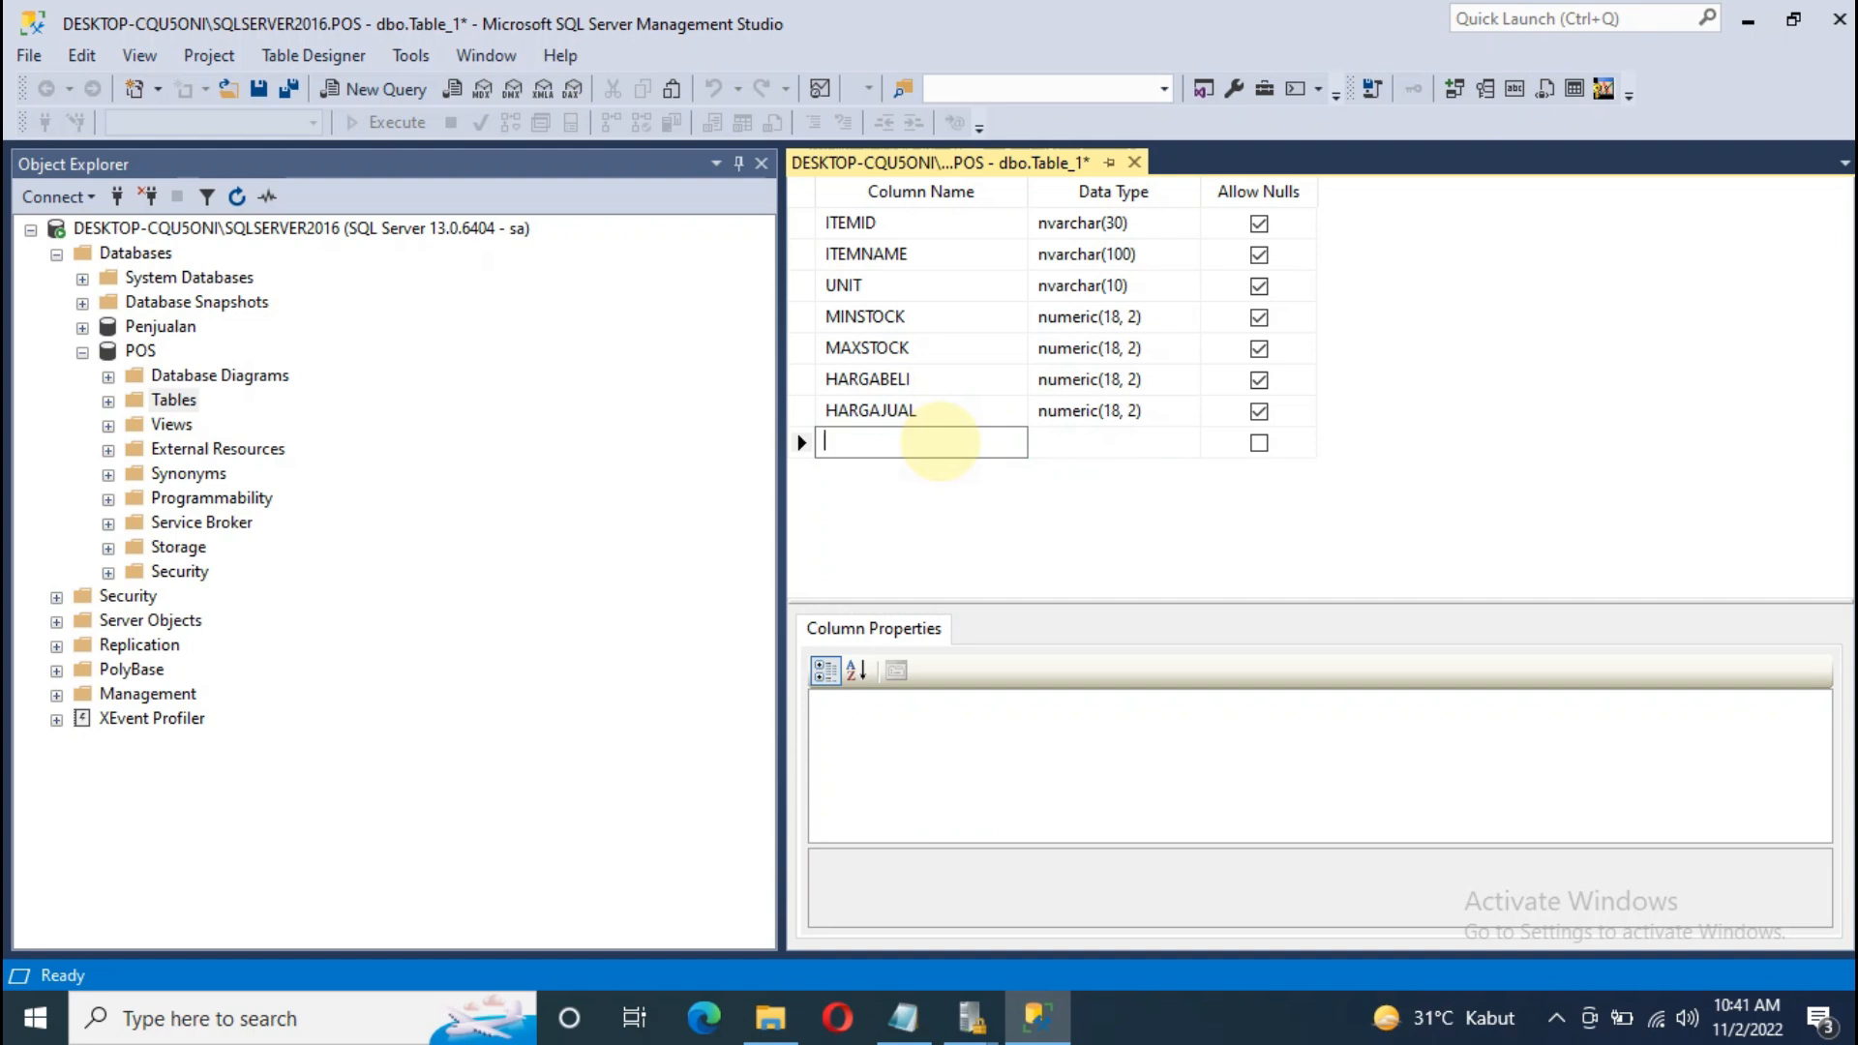
Step: Add an ISACTIVE column of type bit
text(IS)
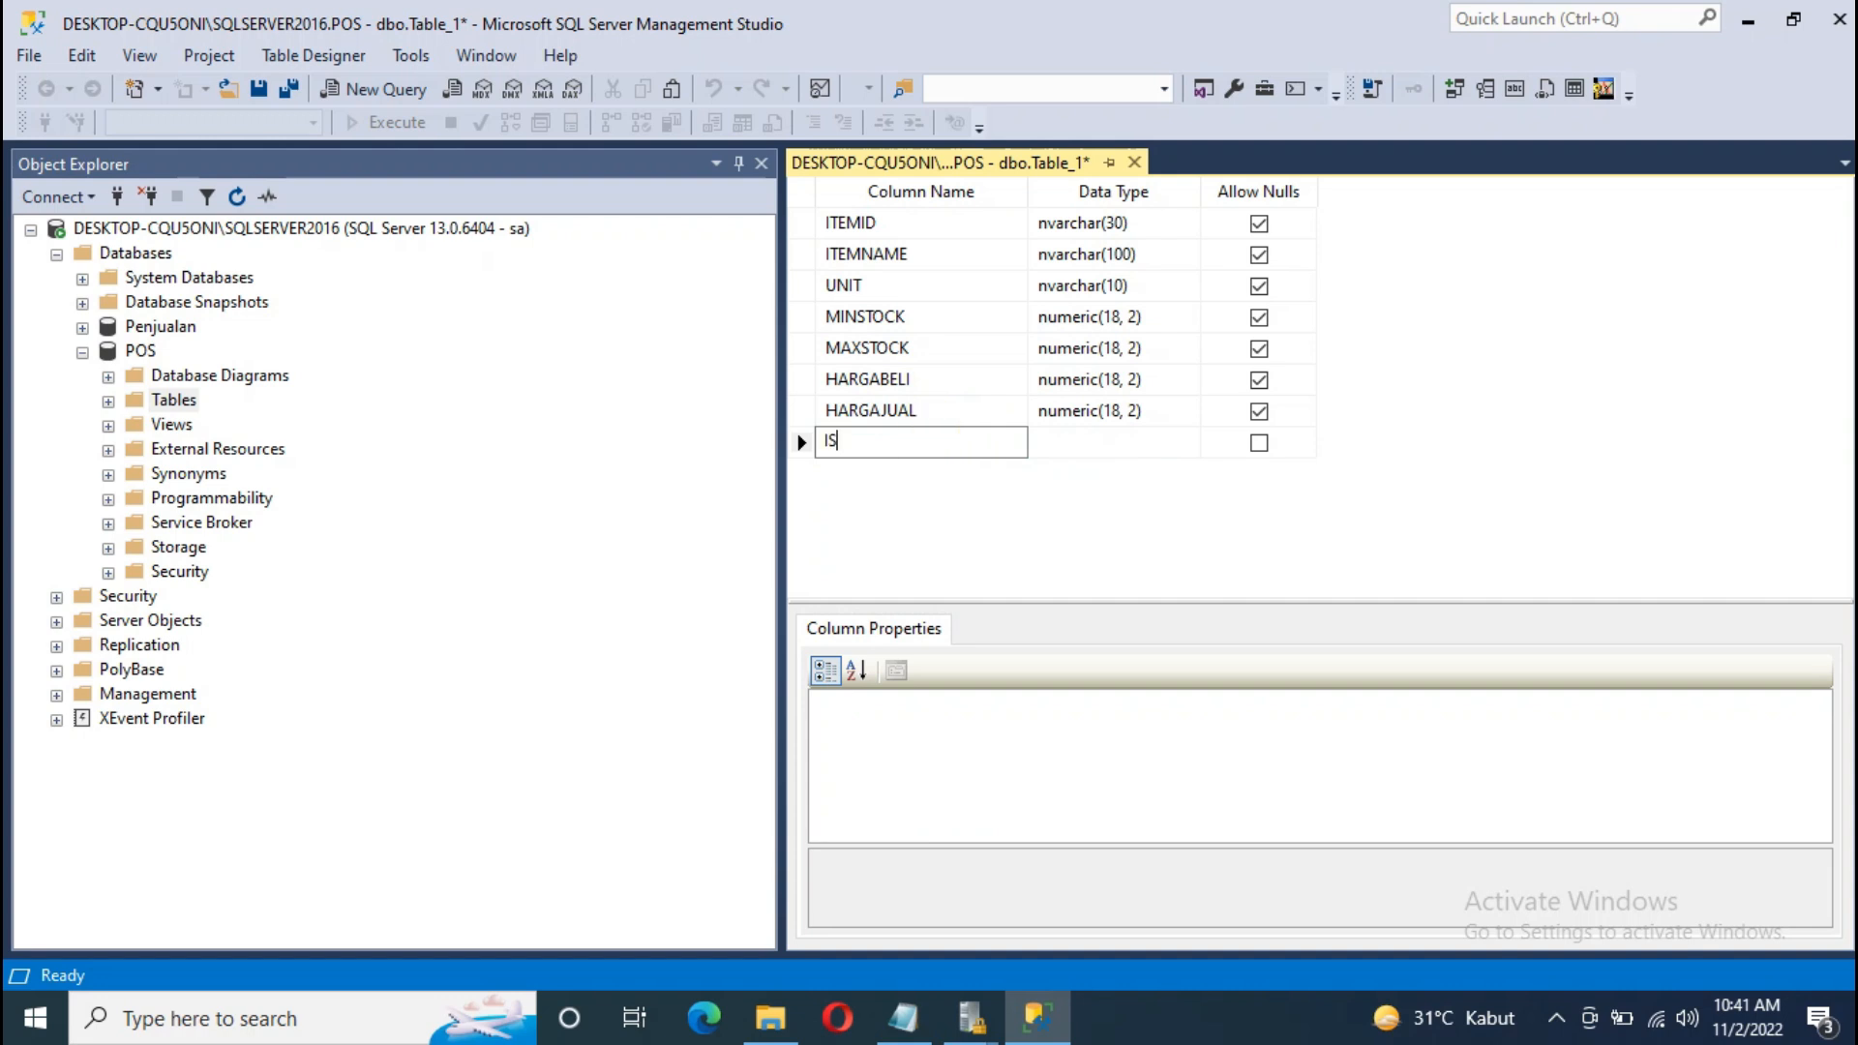
text(ACTIVE)
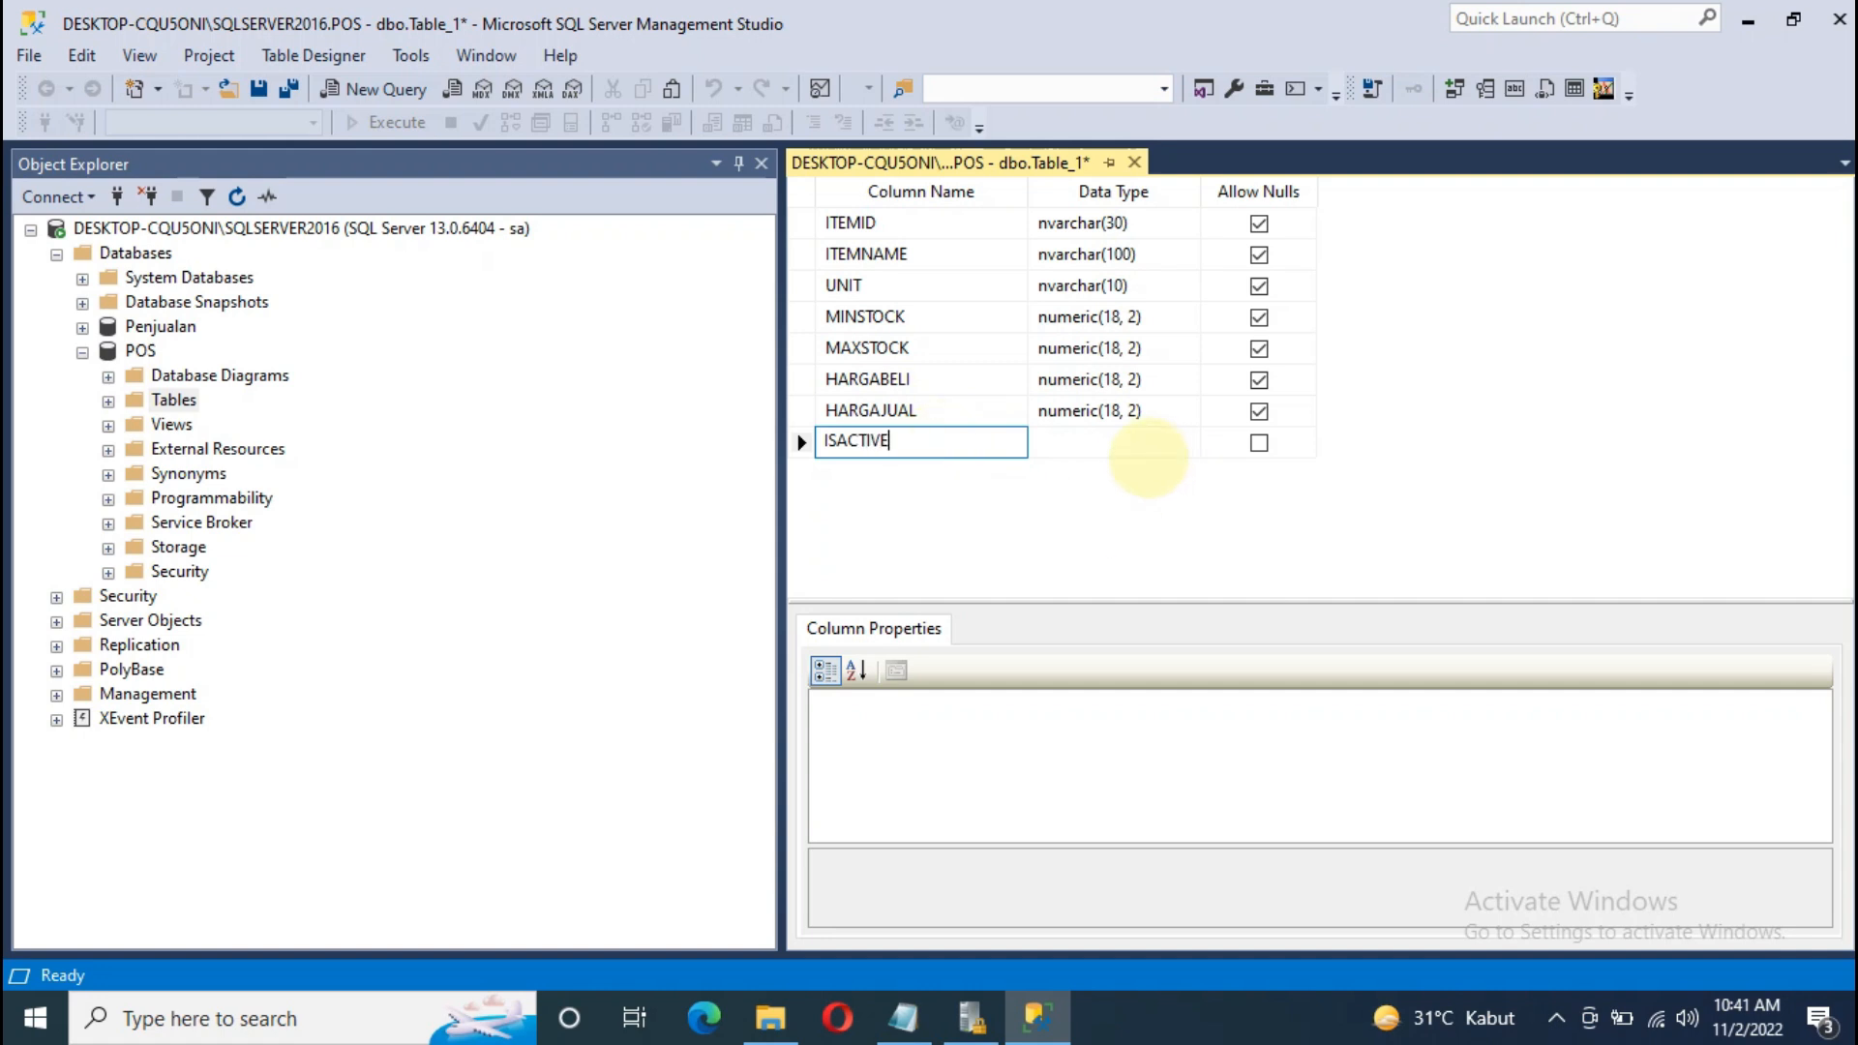
click(1123, 442)
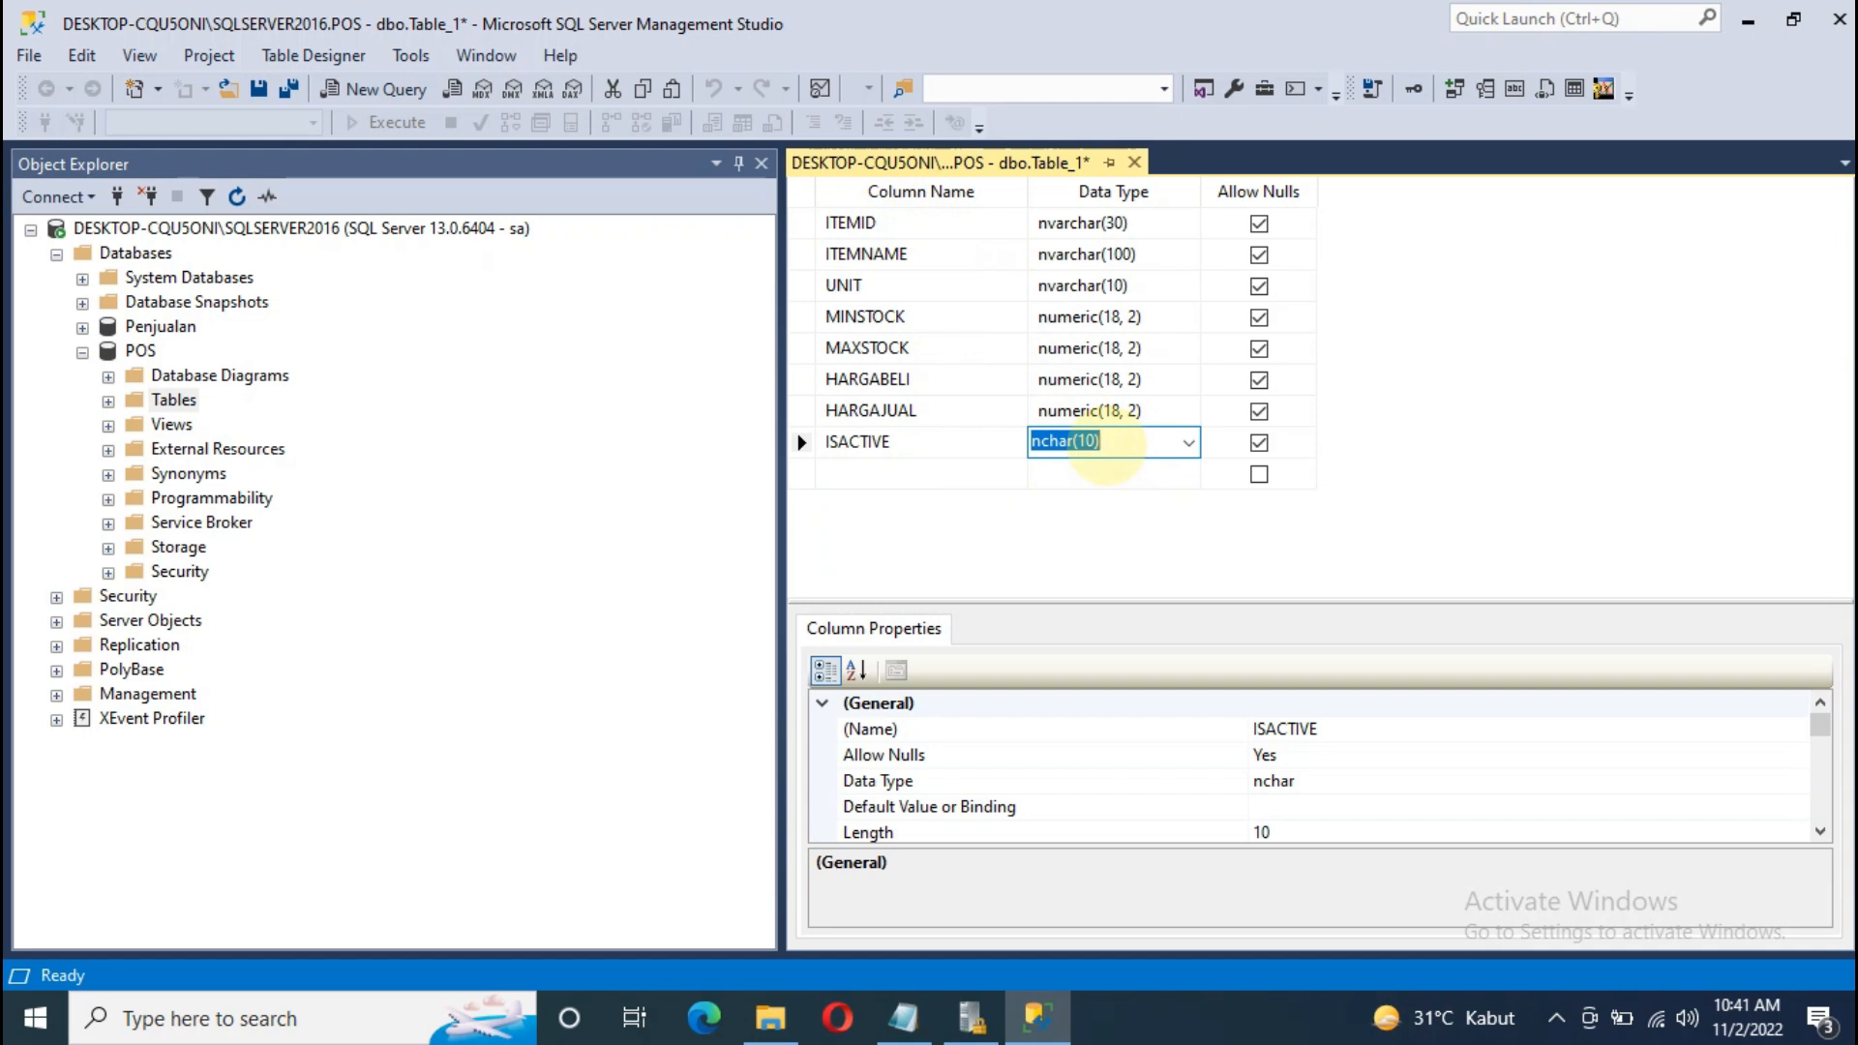
text(BIT)
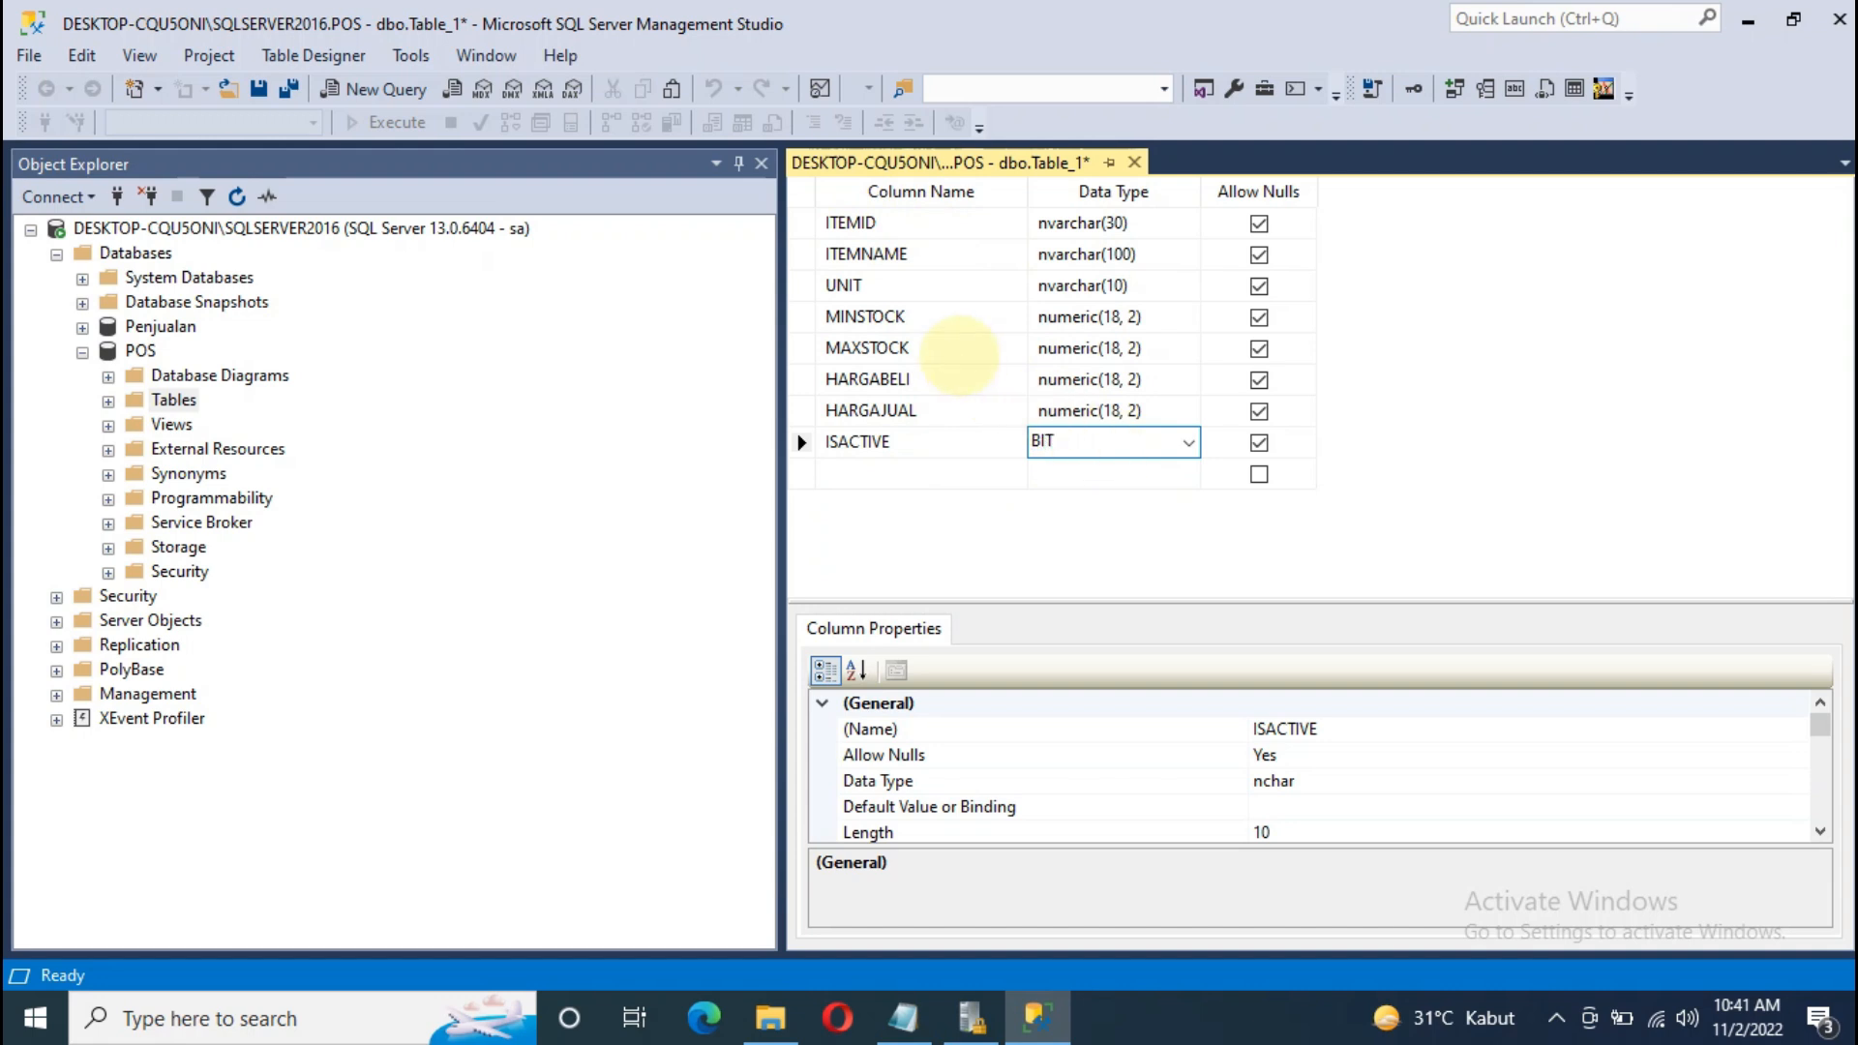
click(958, 348)
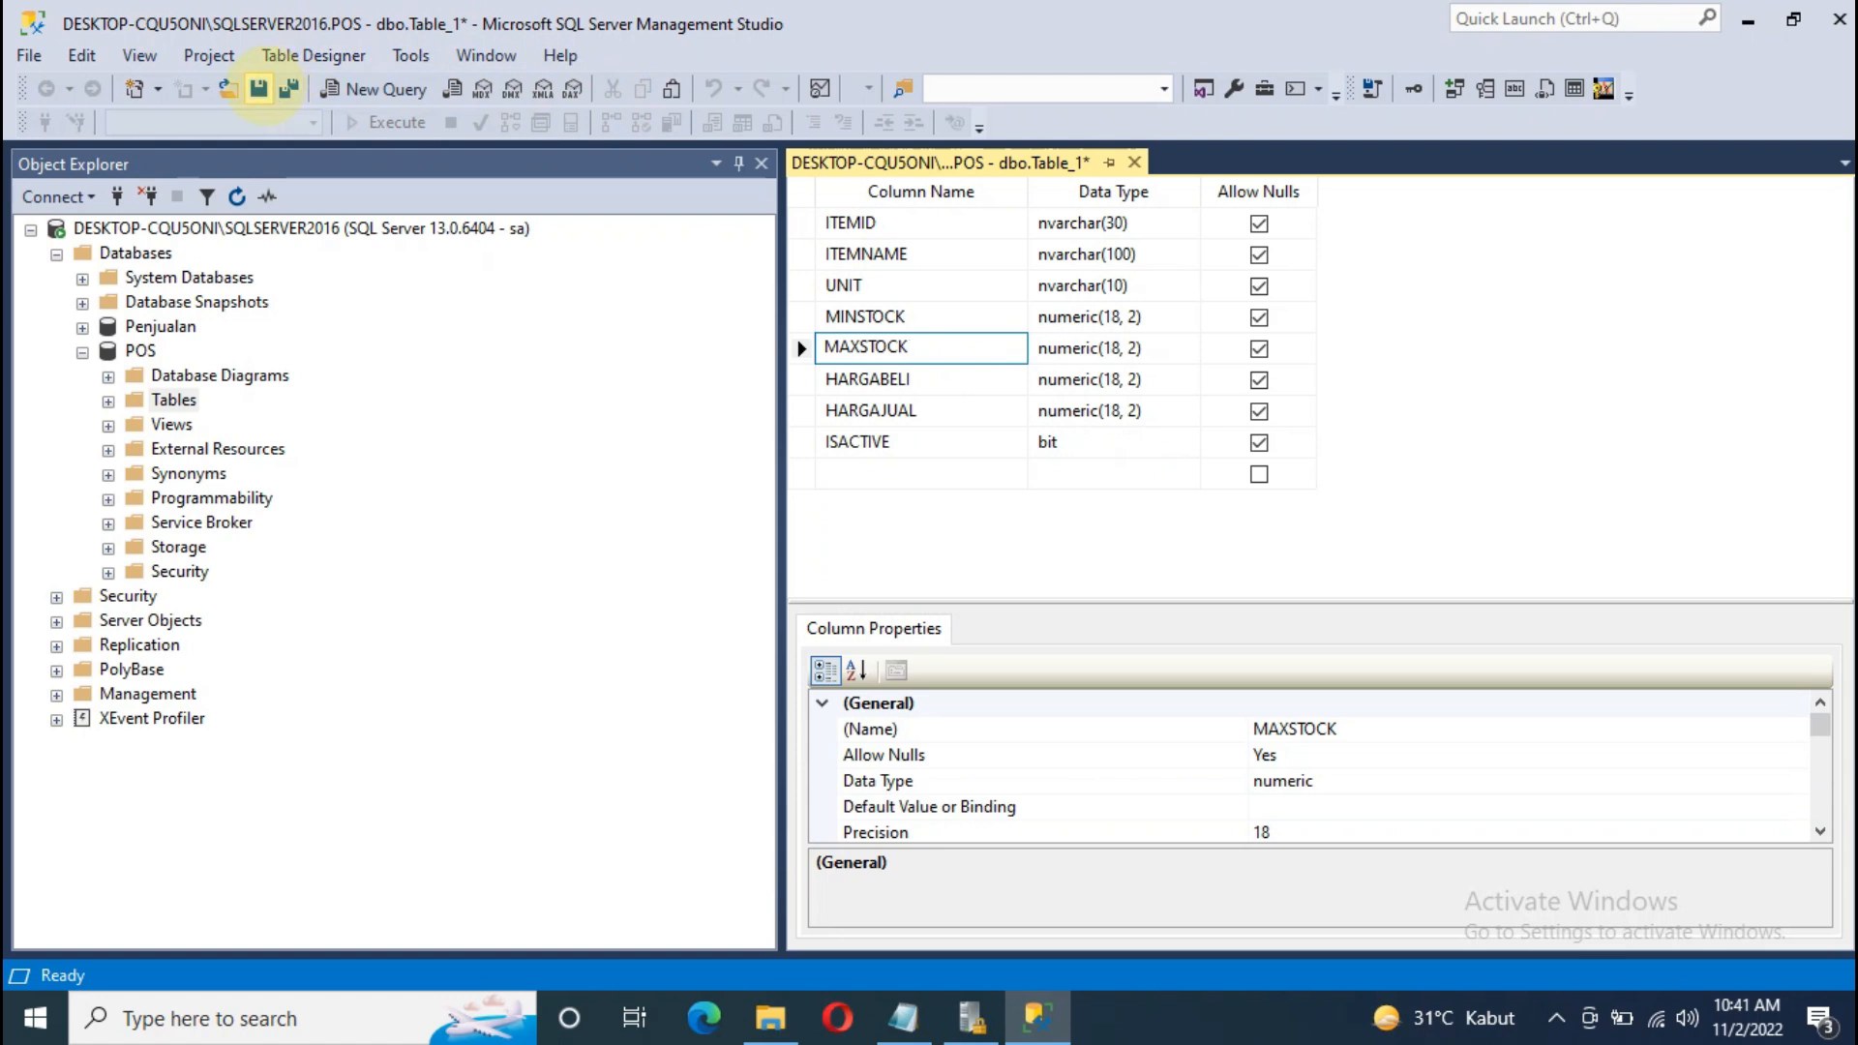
Step: Cancel a save under the misspelled name and set ITEMID as the primary key
click(257, 89)
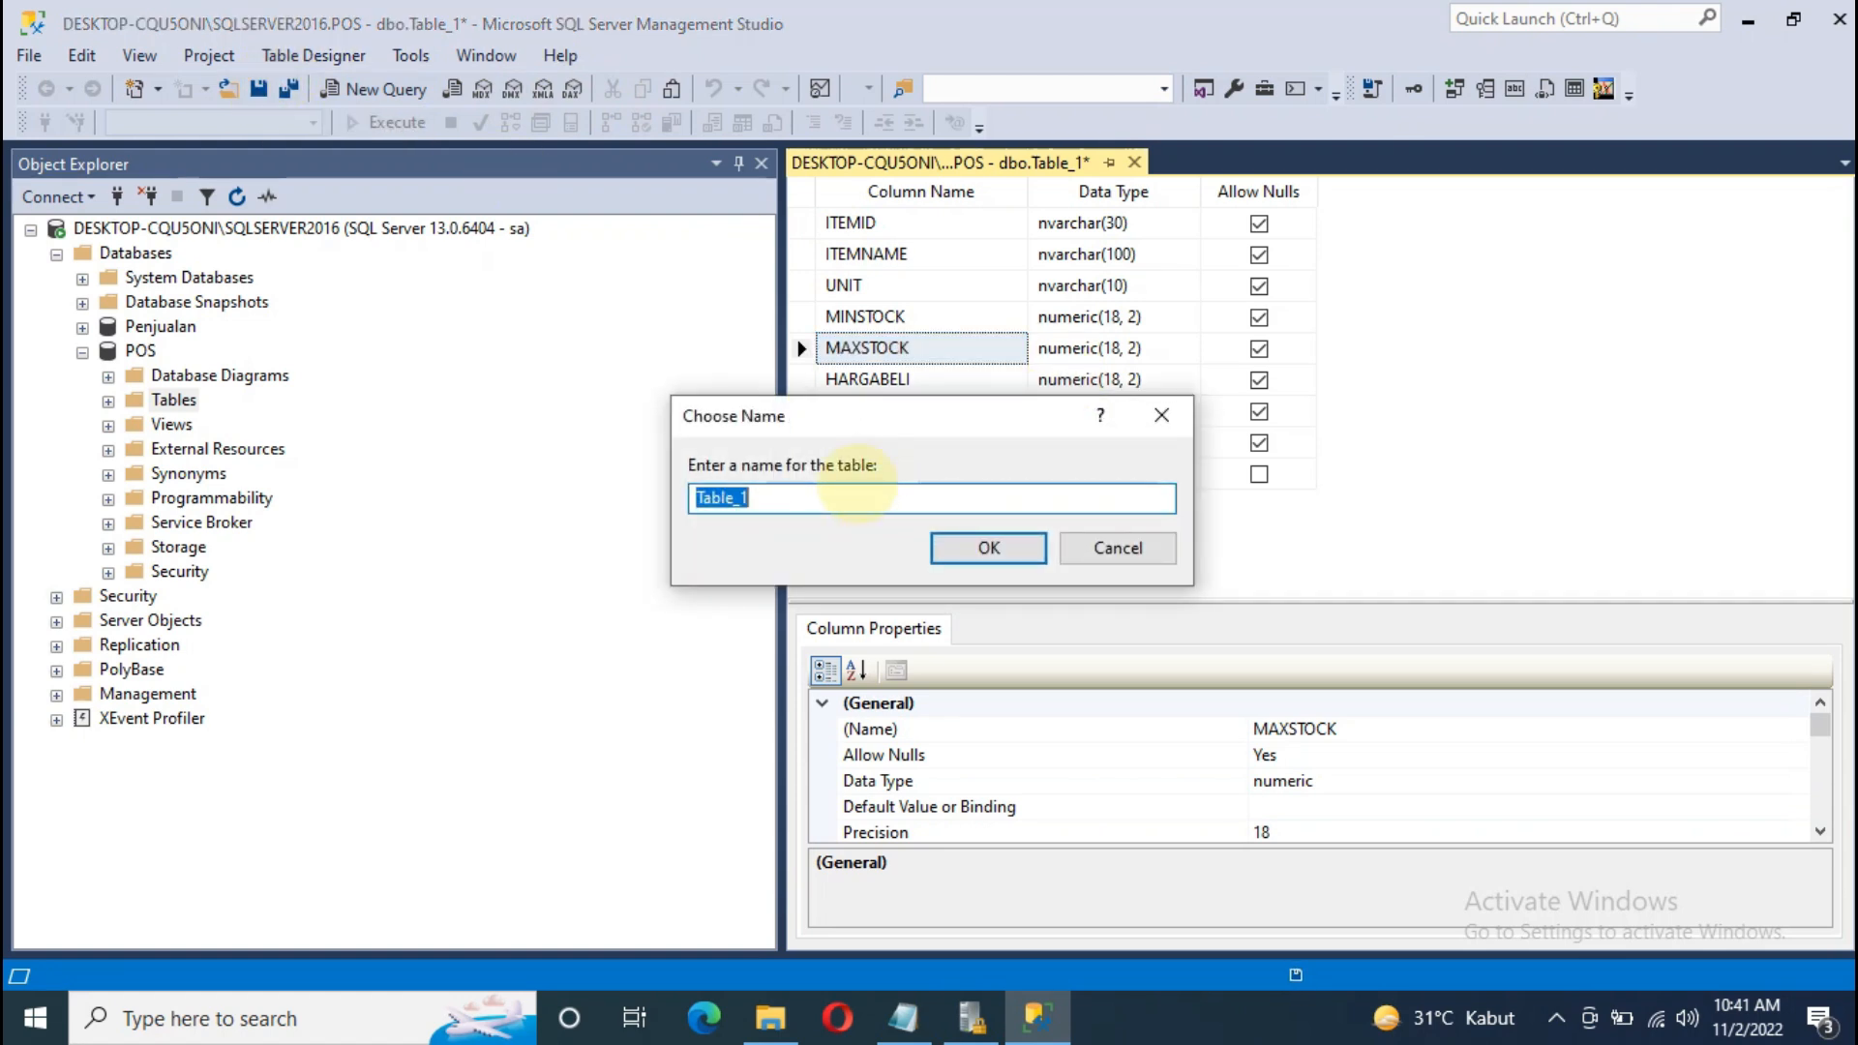
text(BAARANG)
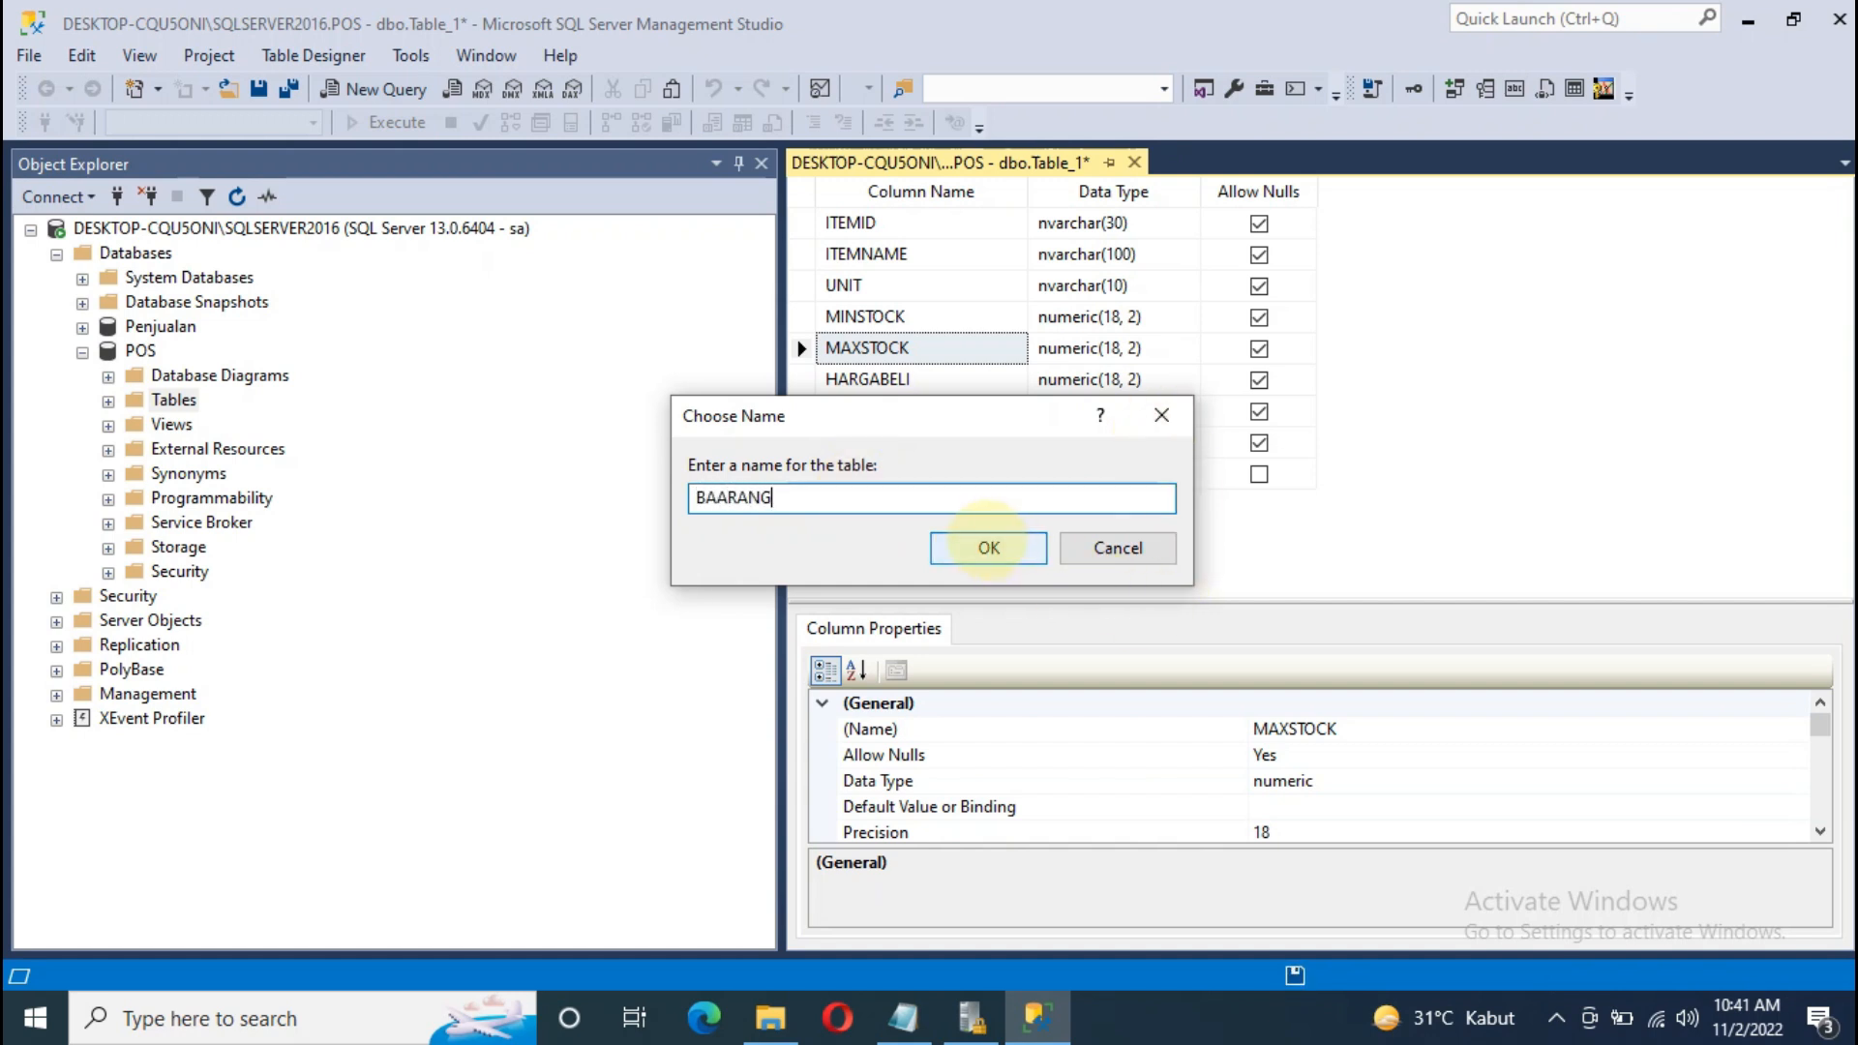
click(1112, 548)
click(850, 222)
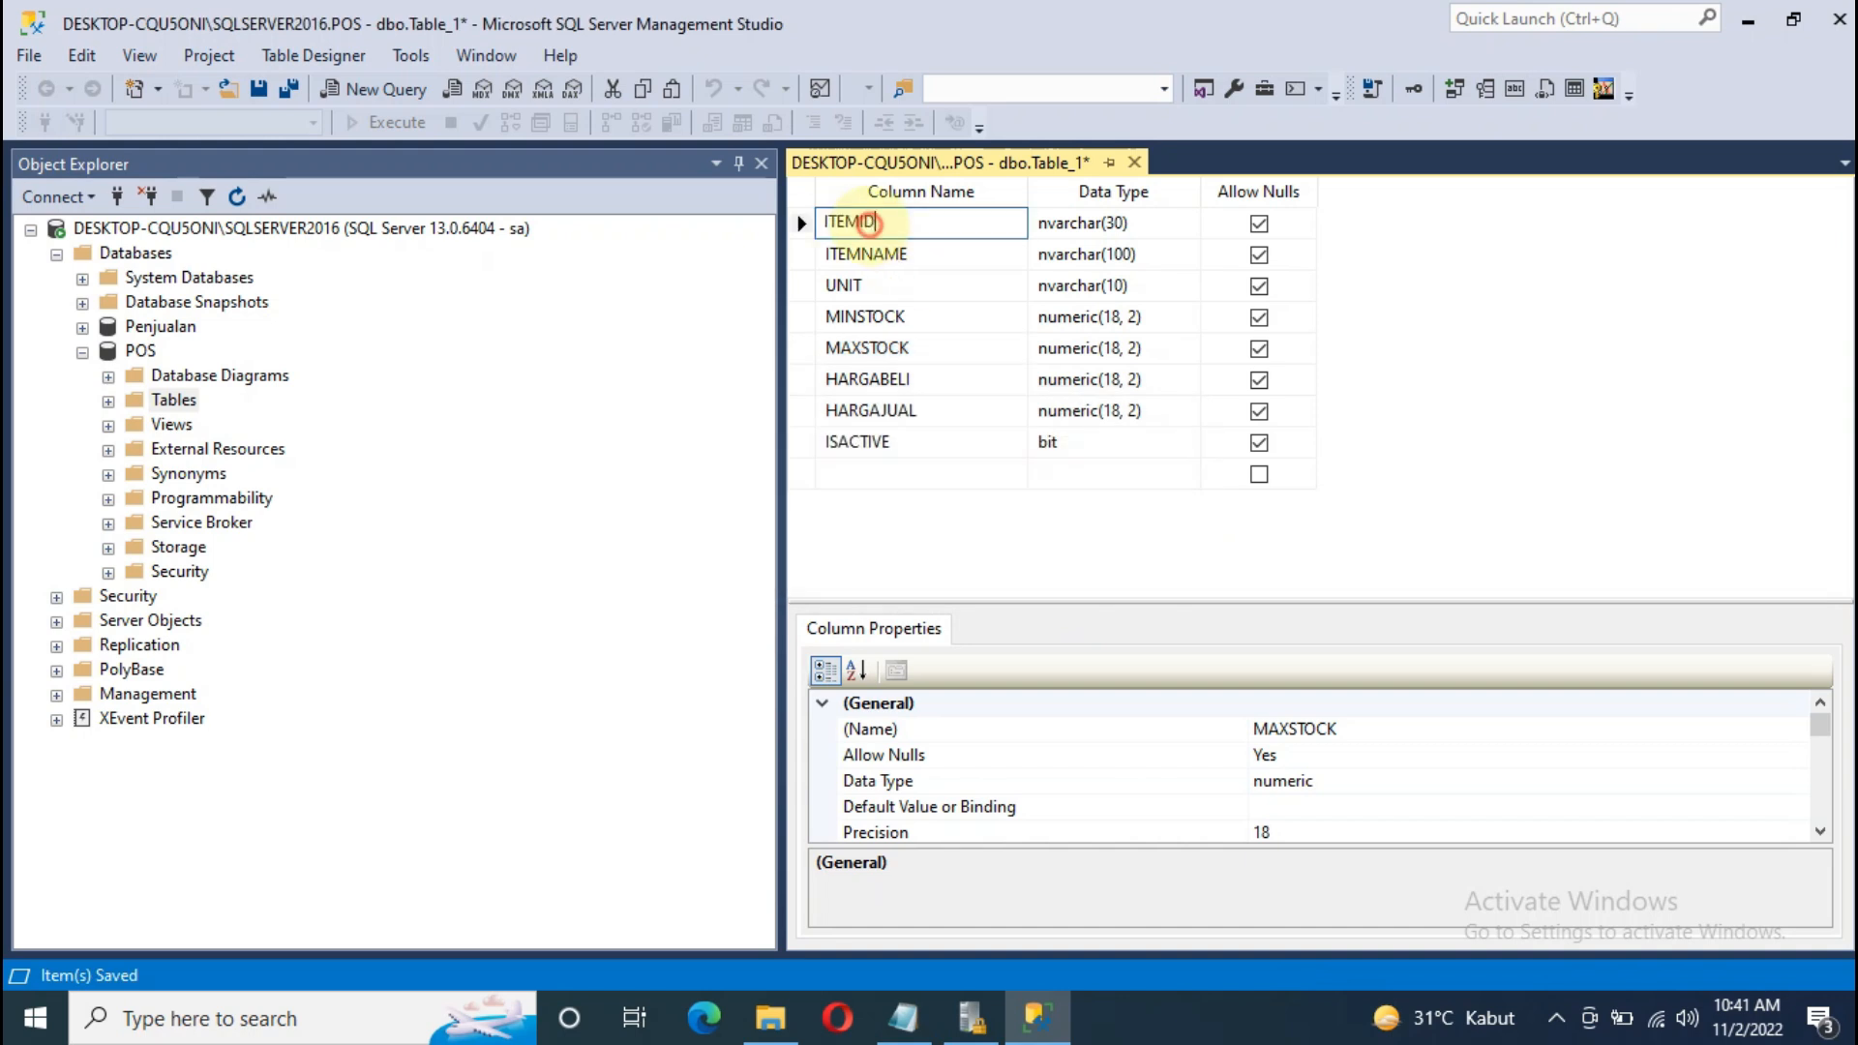
click(799, 221)
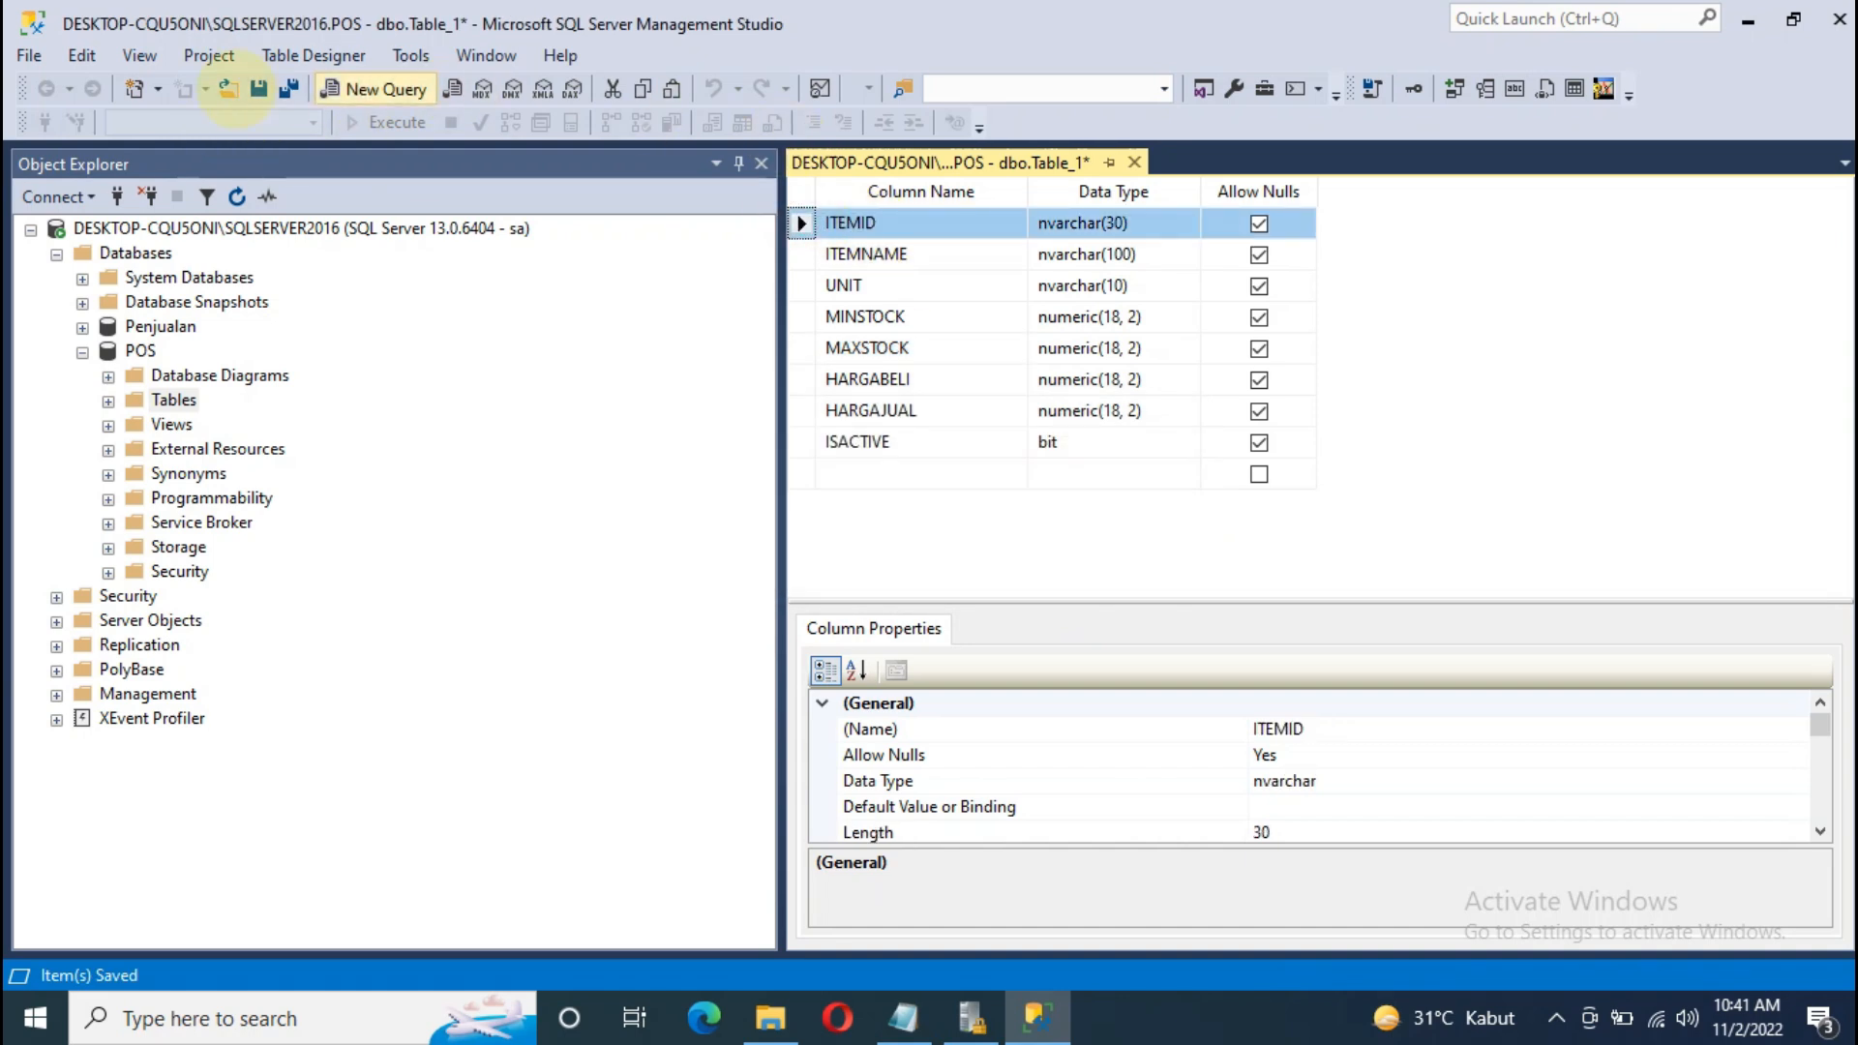
right_click(802, 222)
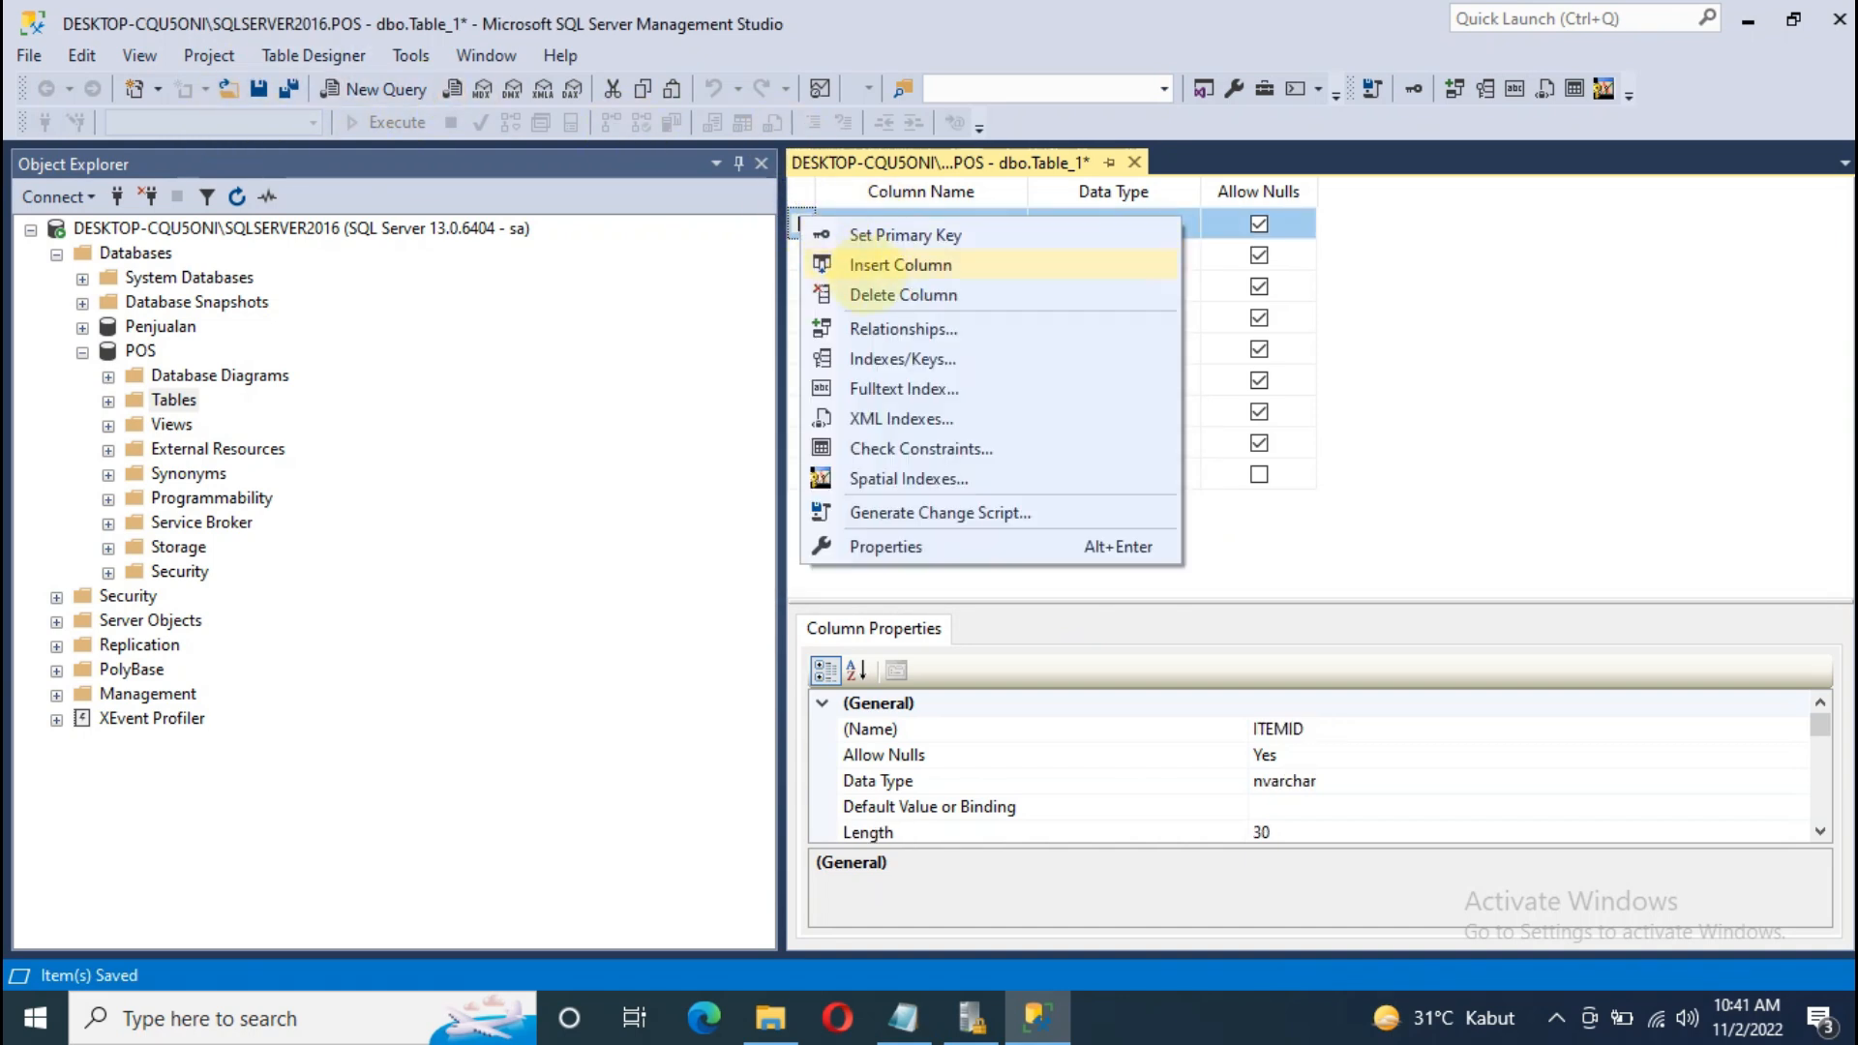
click(876, 234)
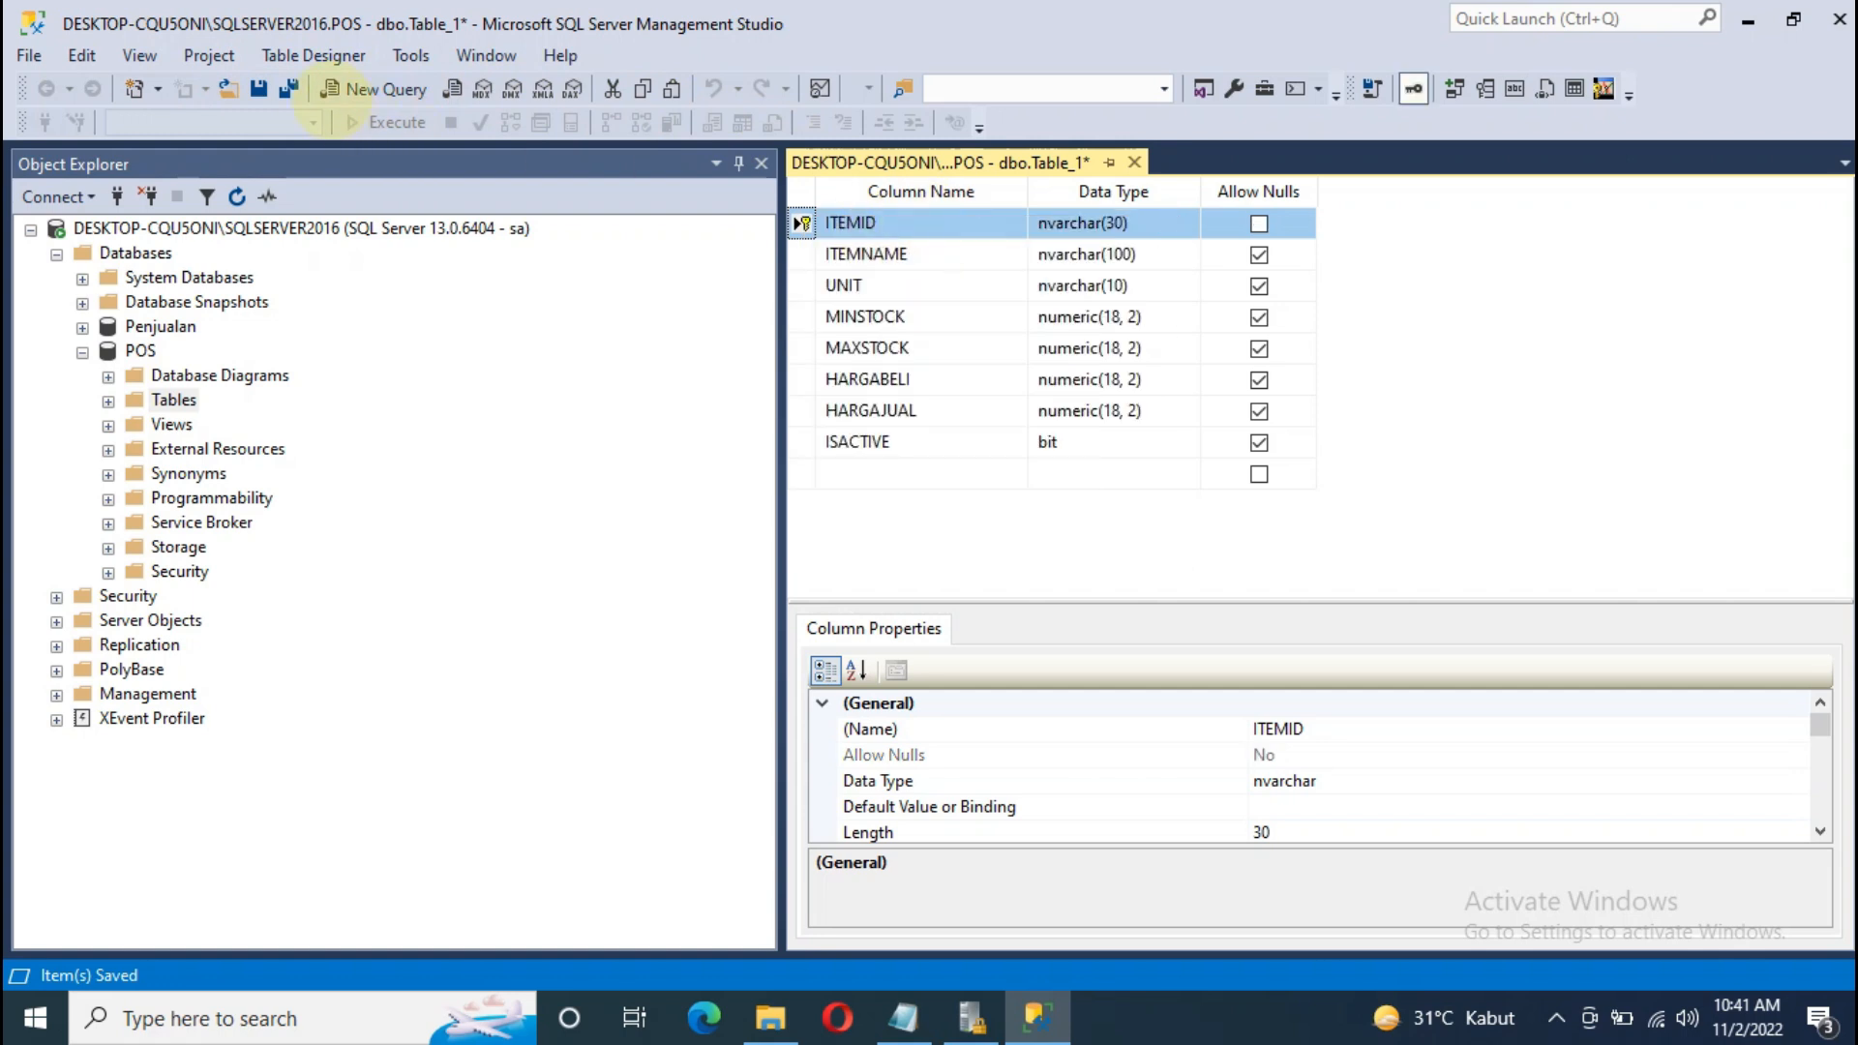
Step: Save the table as BARANG
click(258, 88)
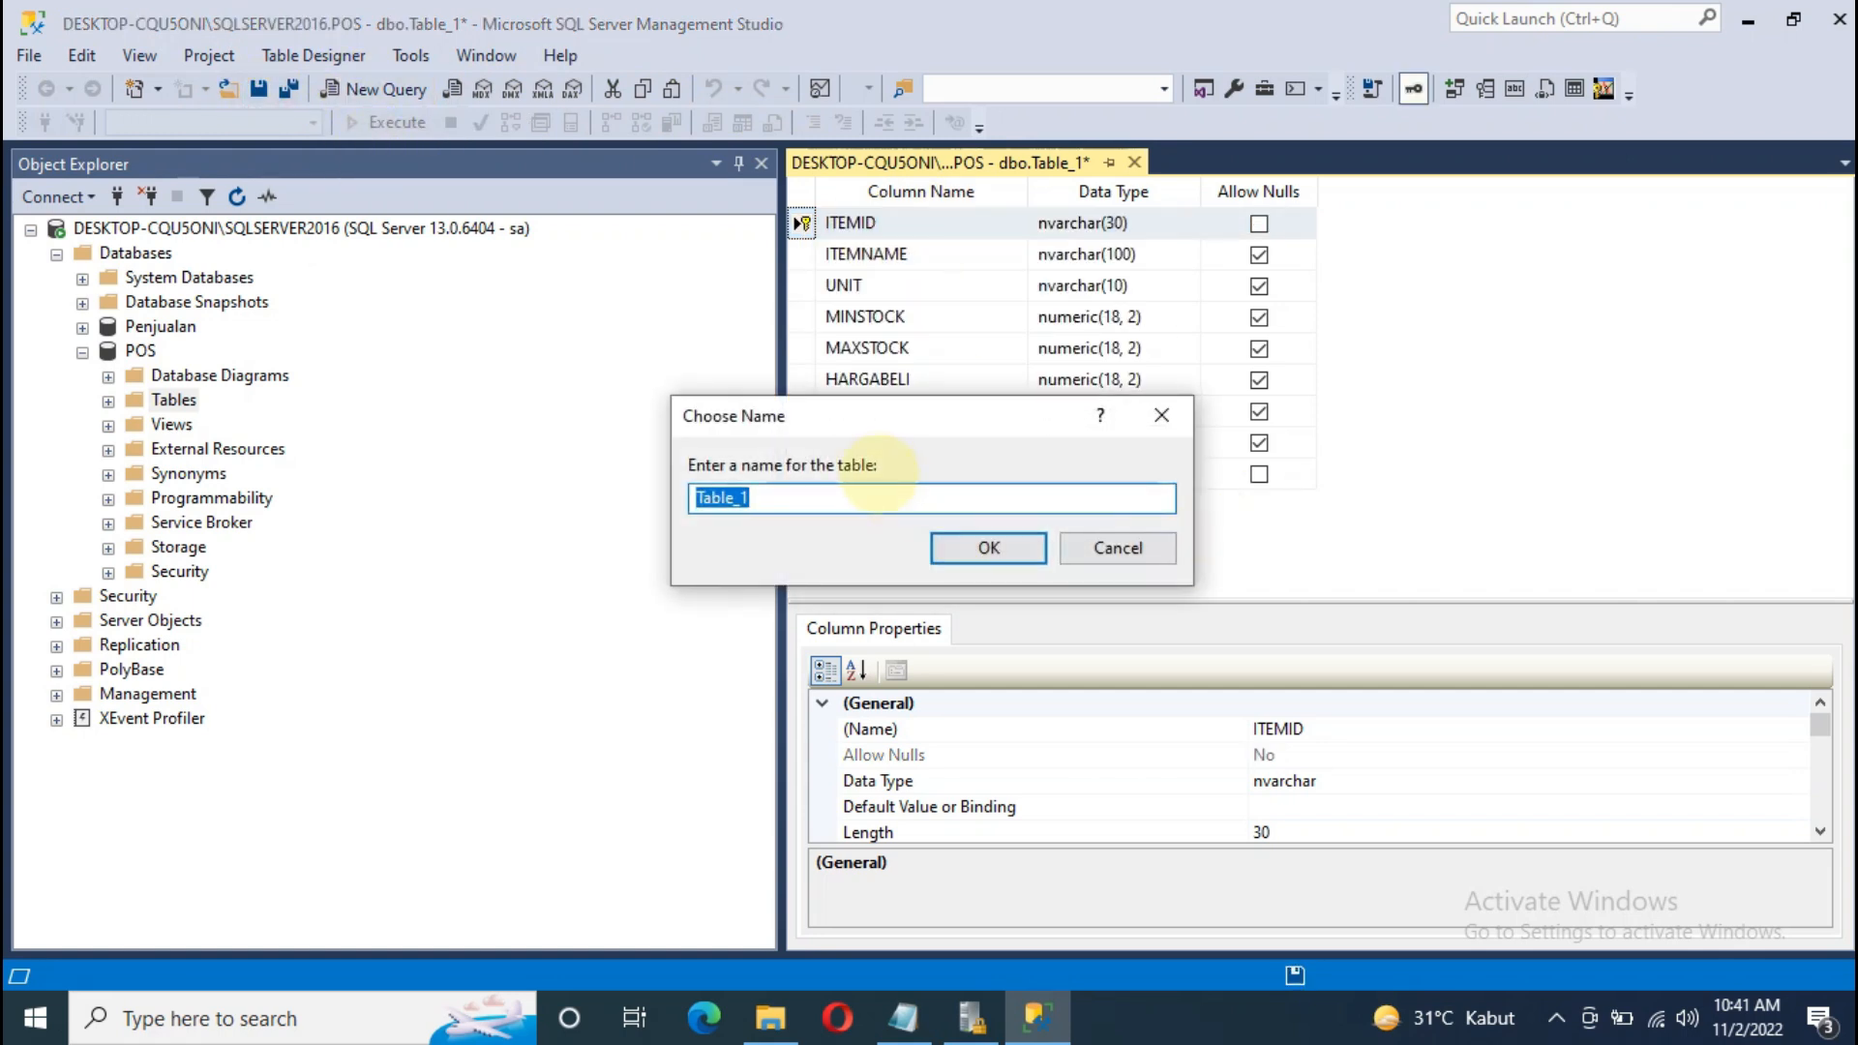
text(BARANG)
key(BackSpace)
key(BackSpace)
key(BackSpace)
key(BackSpace)
text(RANG)
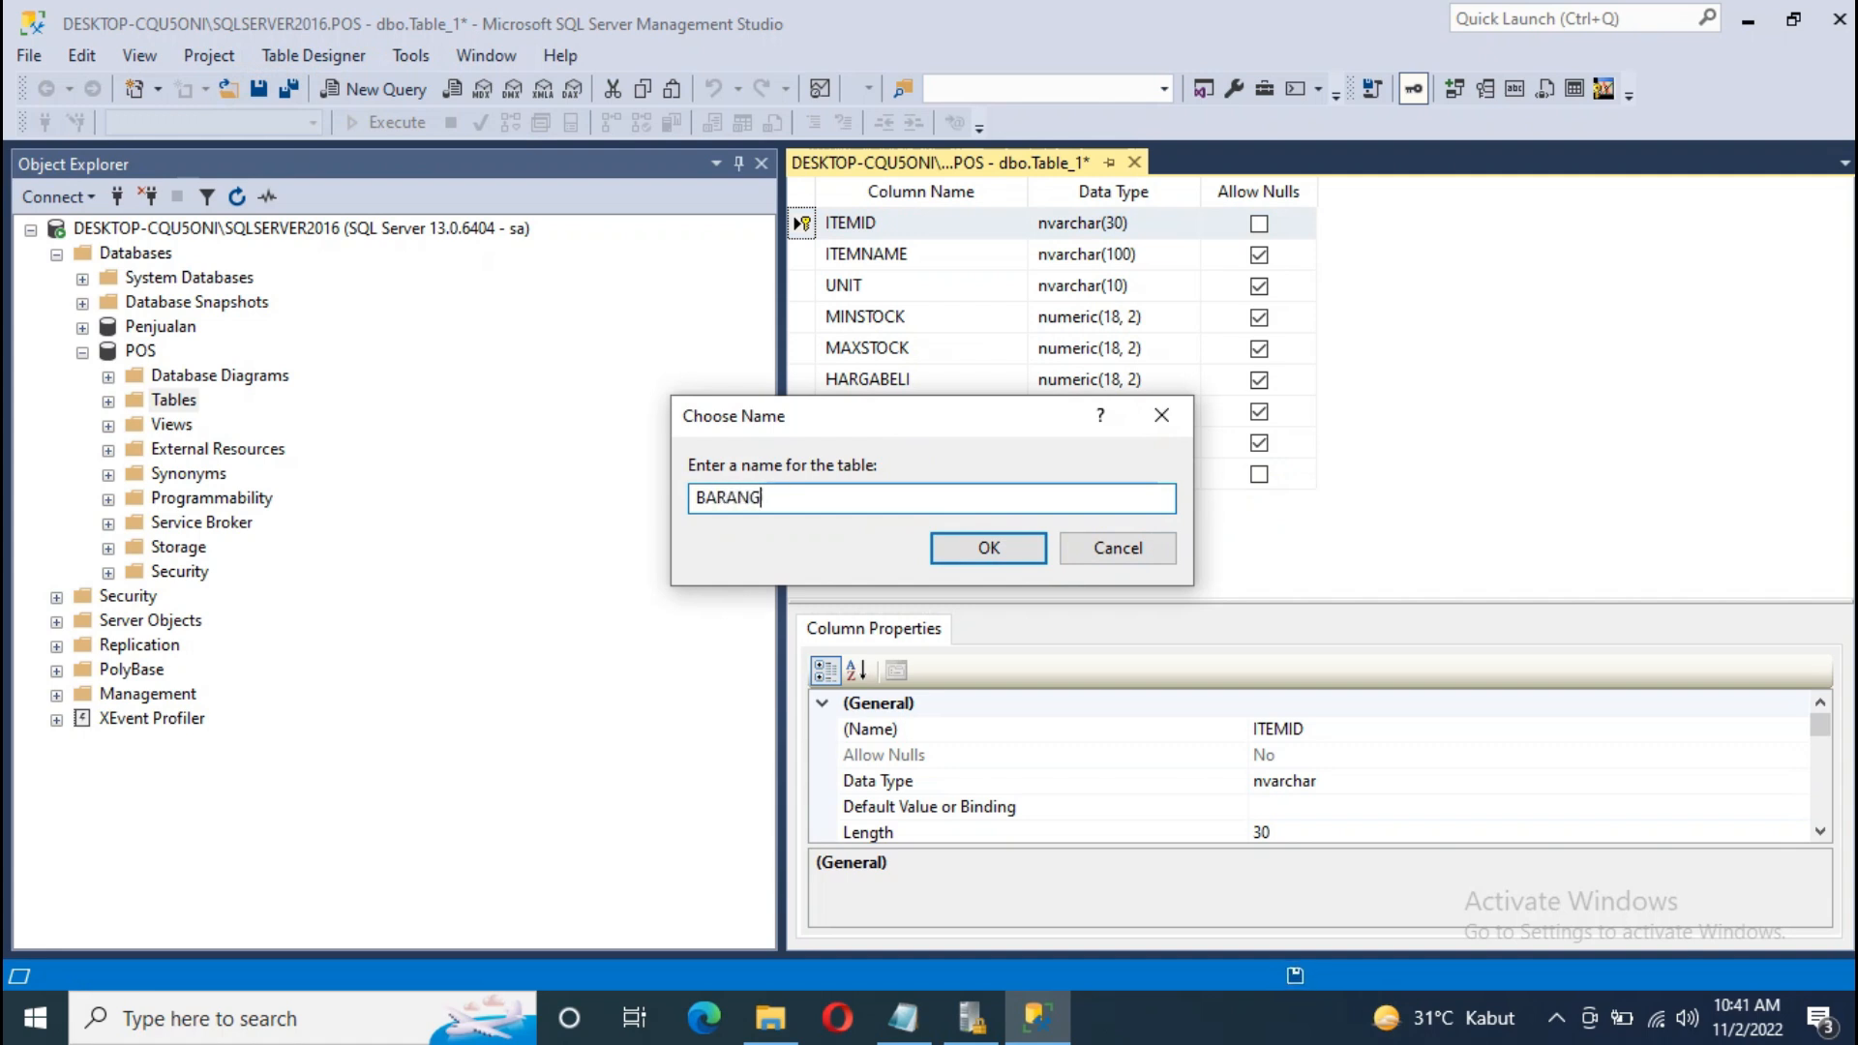
click(1001, 544)
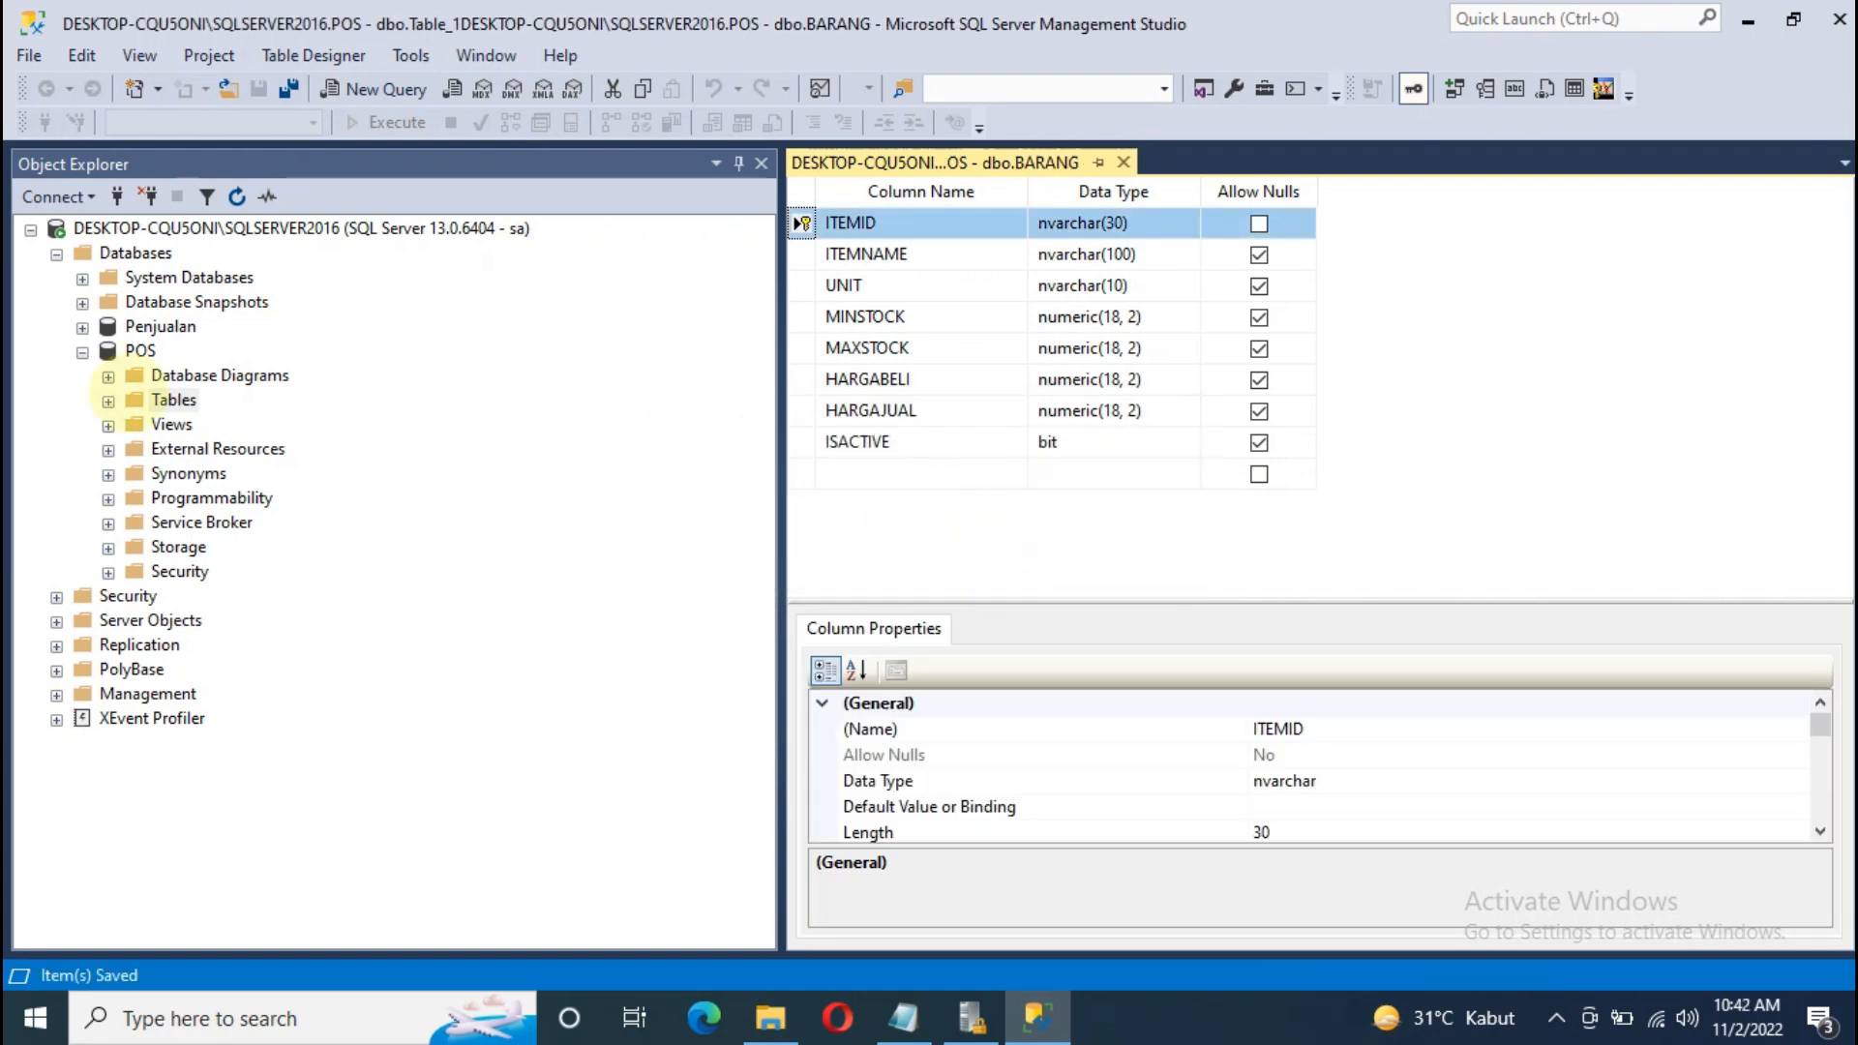
Step: Close the BARANG table designer and collapse the POS database tree
click(107, 401)
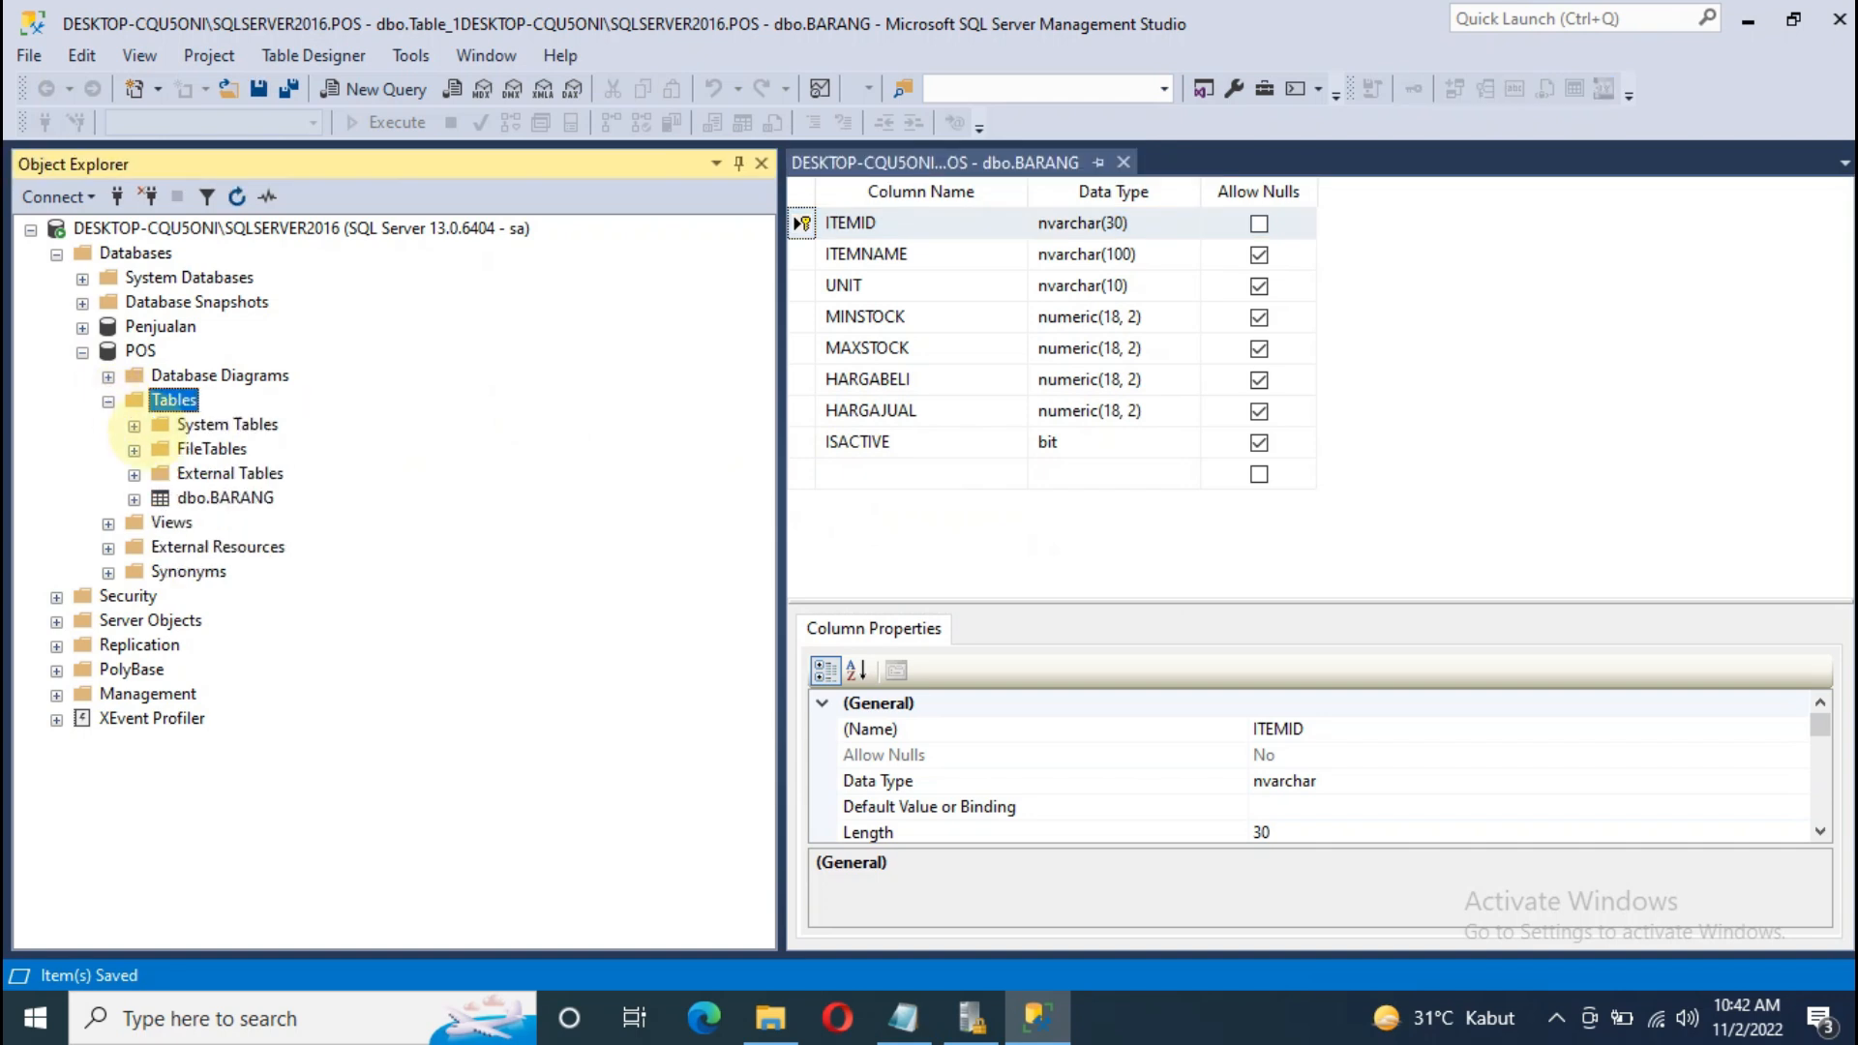
click(204, 500)
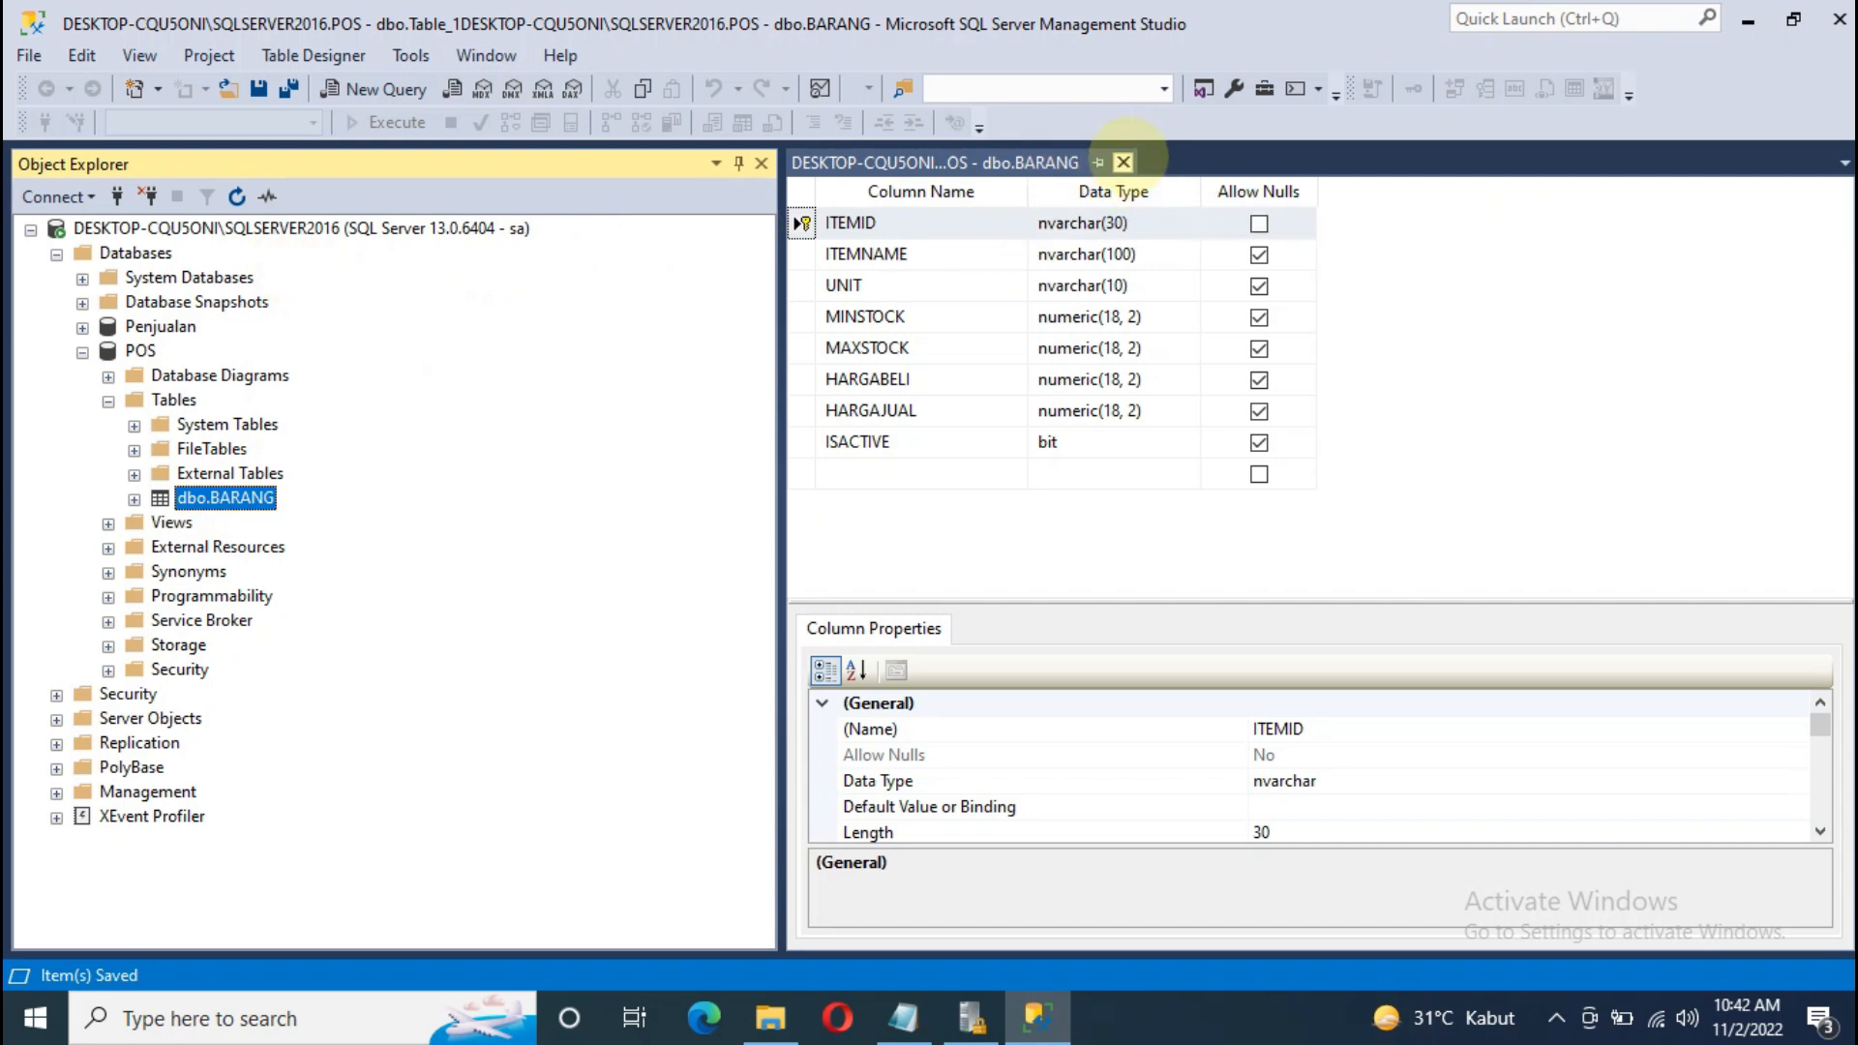
click(1122, 161)
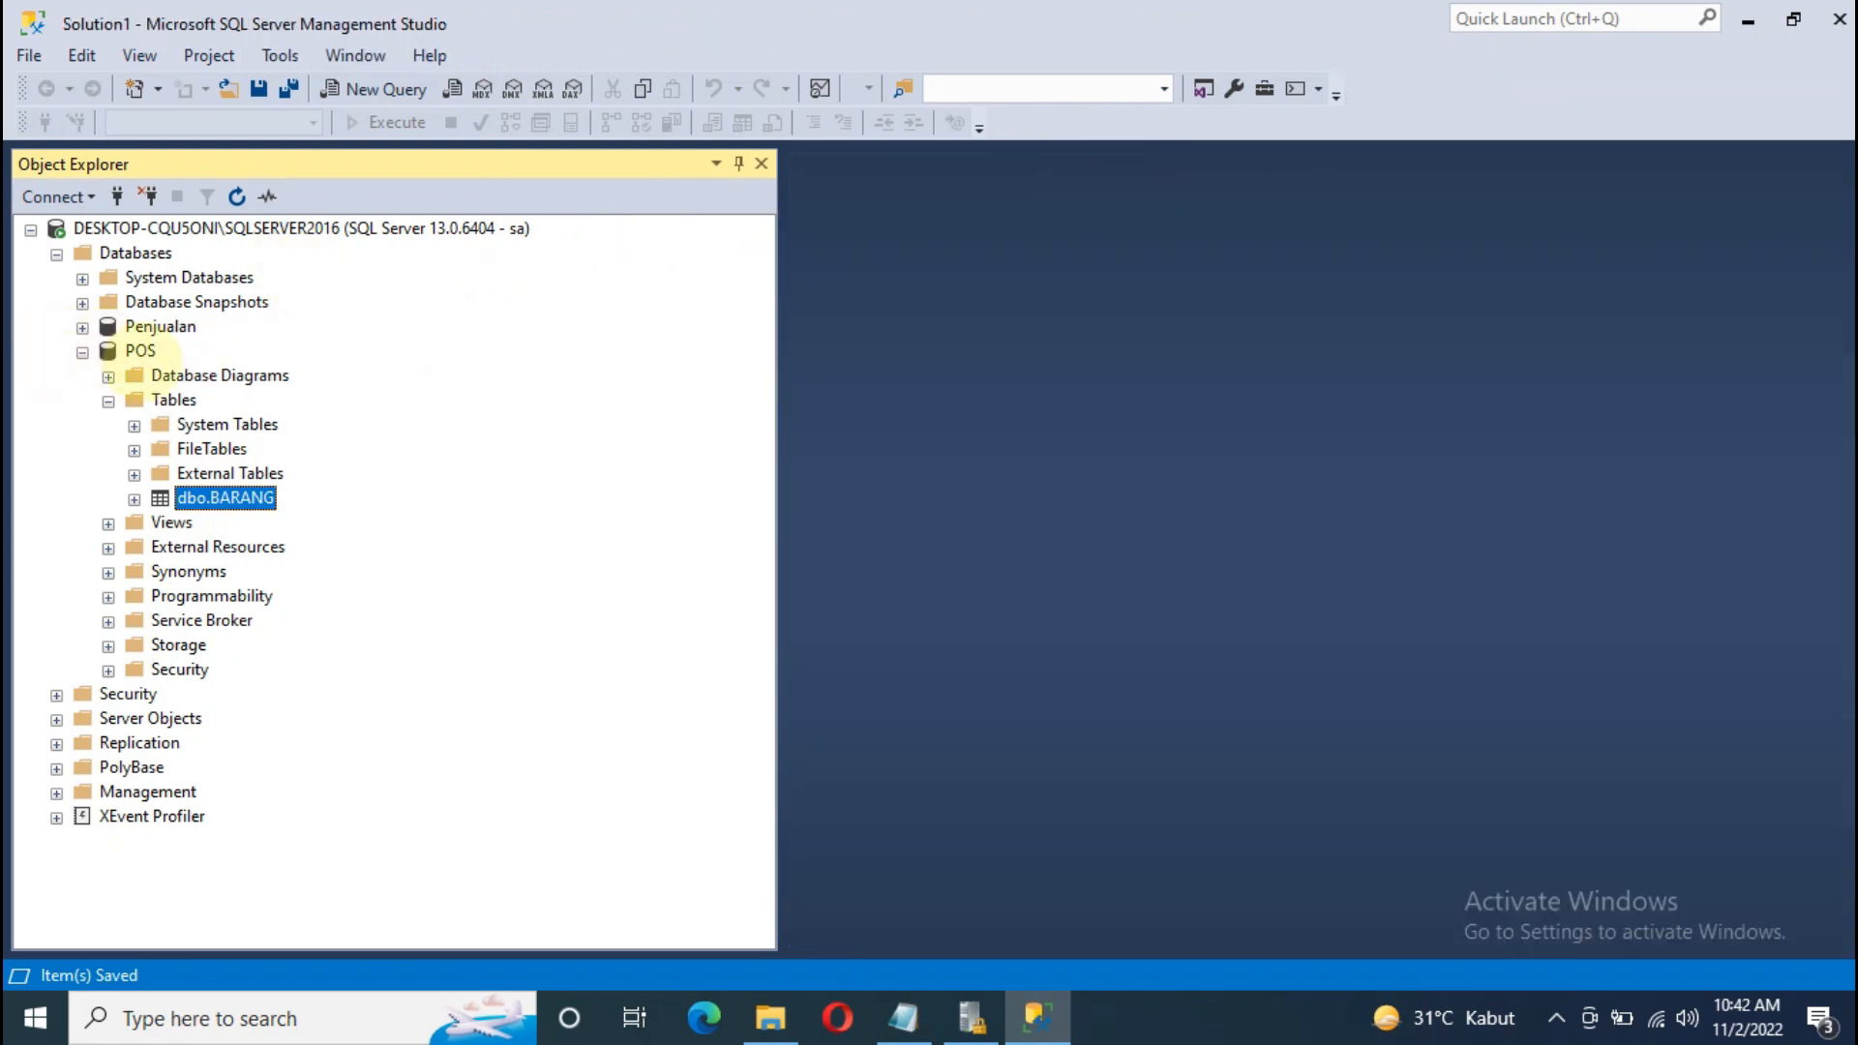
click(140, 351)
click(82, 352)
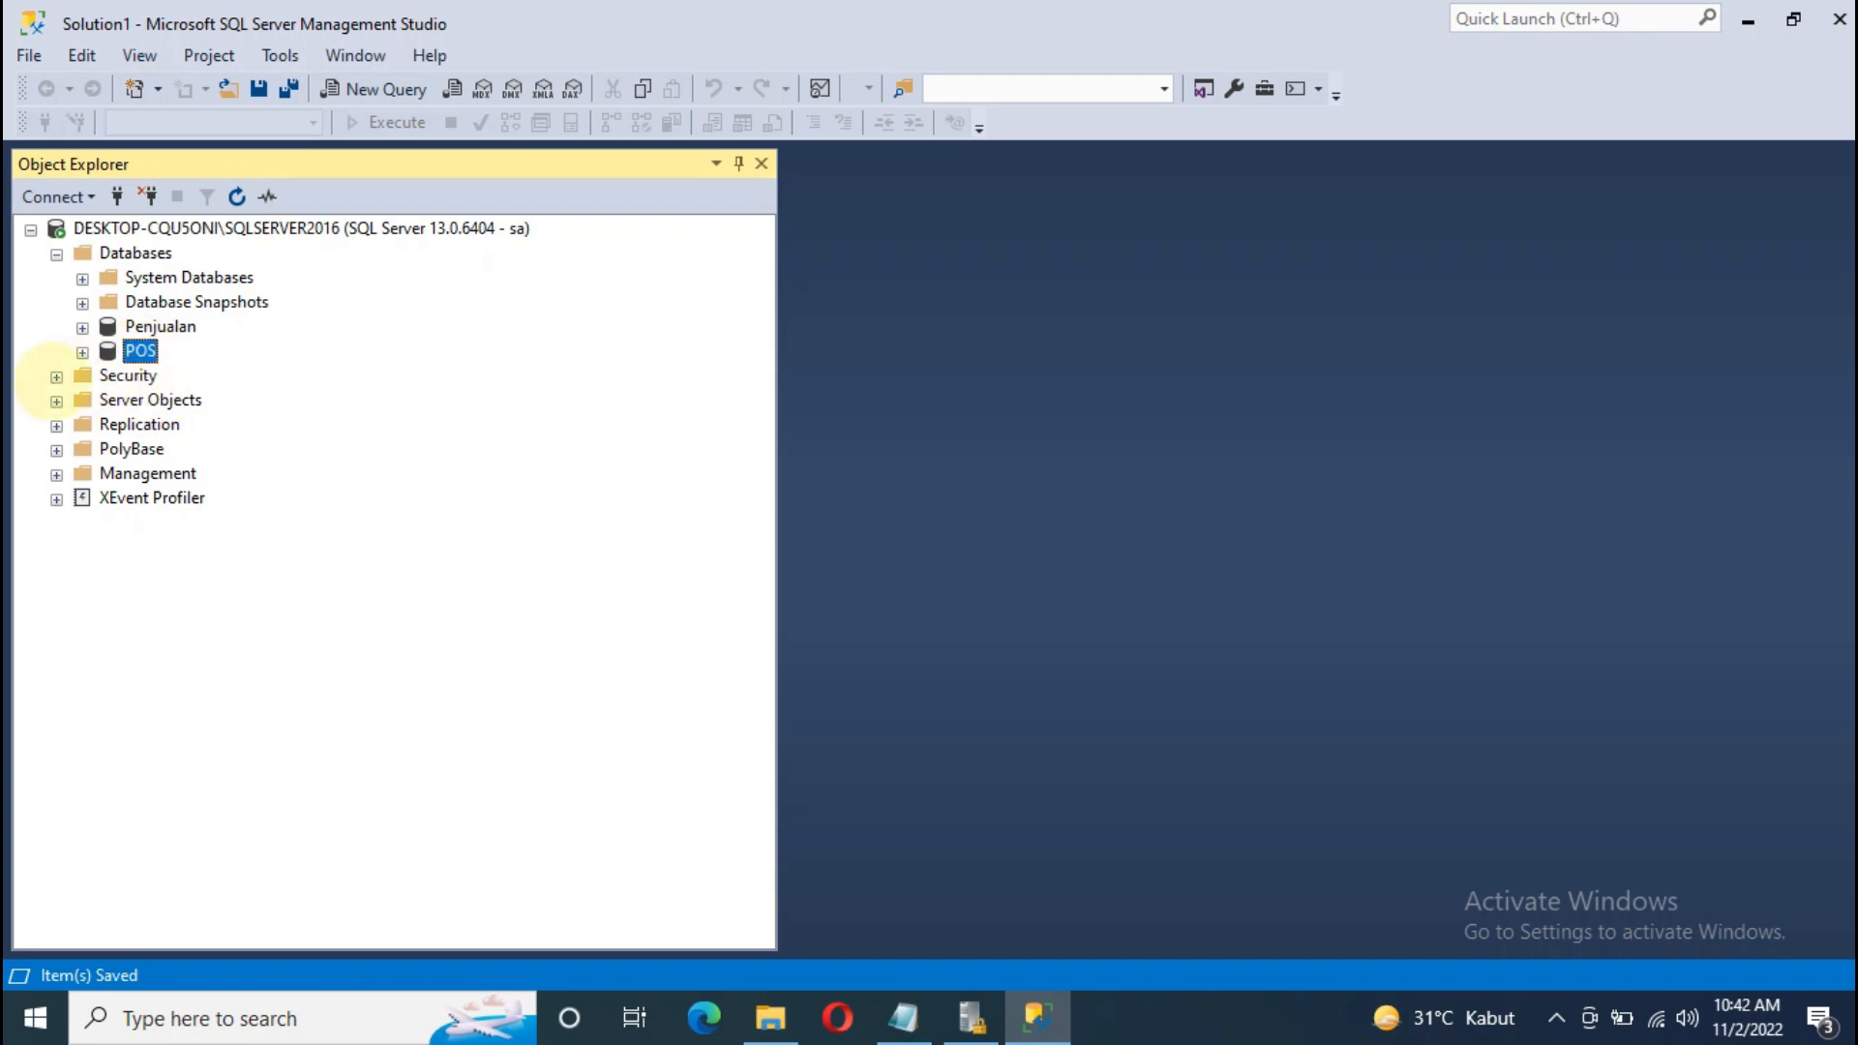
Step: Check the server's Security > Logins list for the newly created login
click(56, 376)
click(83, 401)
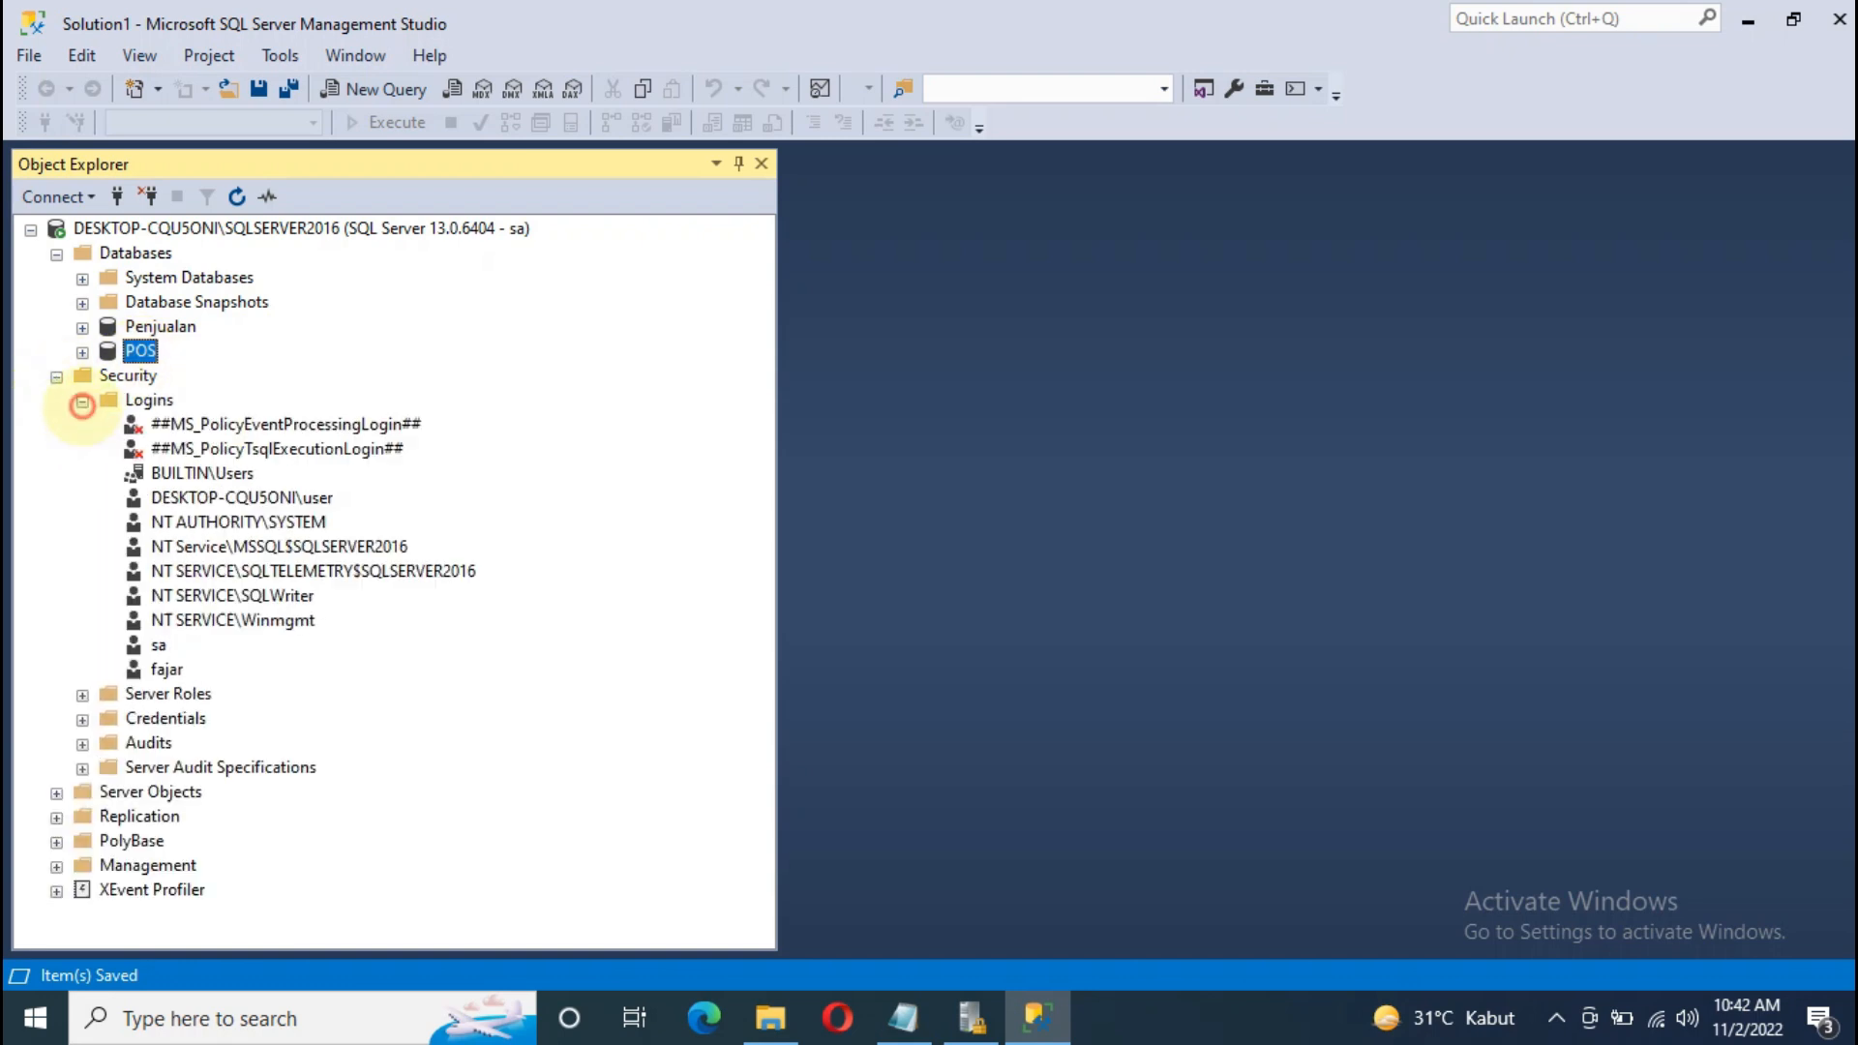
click(164, 669)
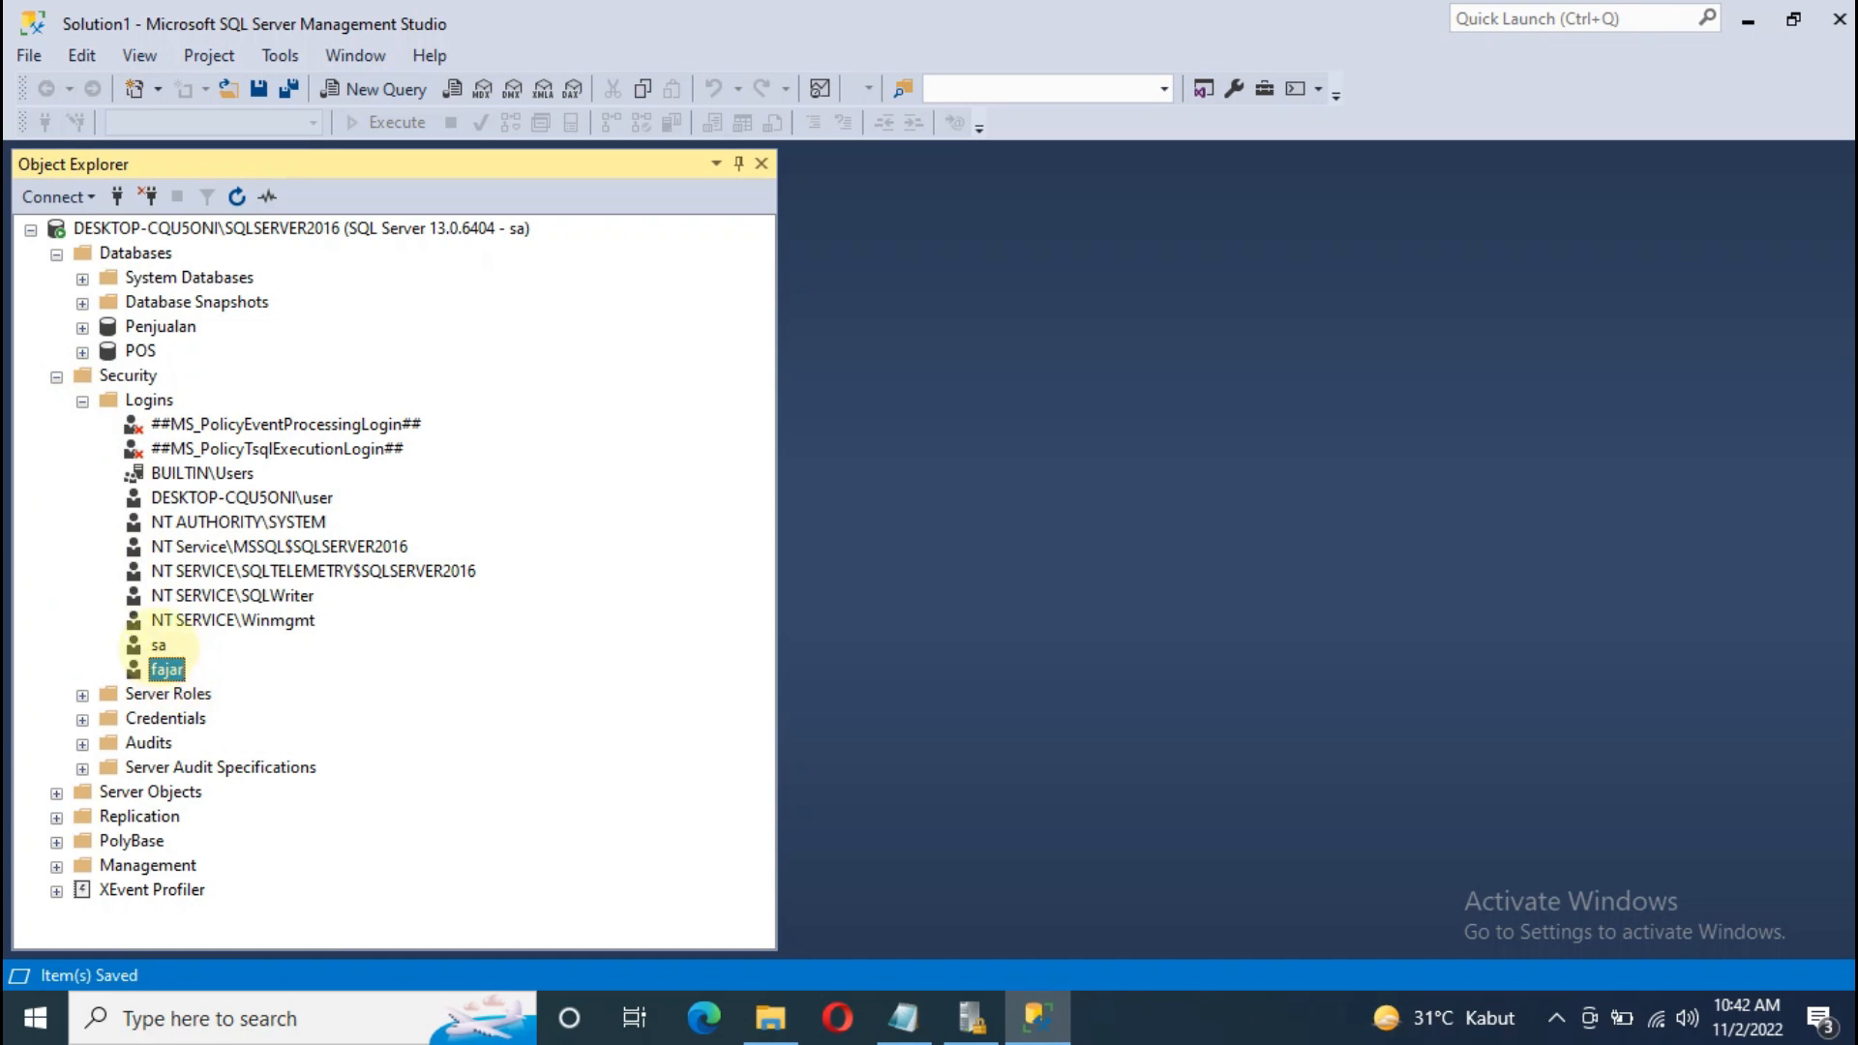
click(56, 376)
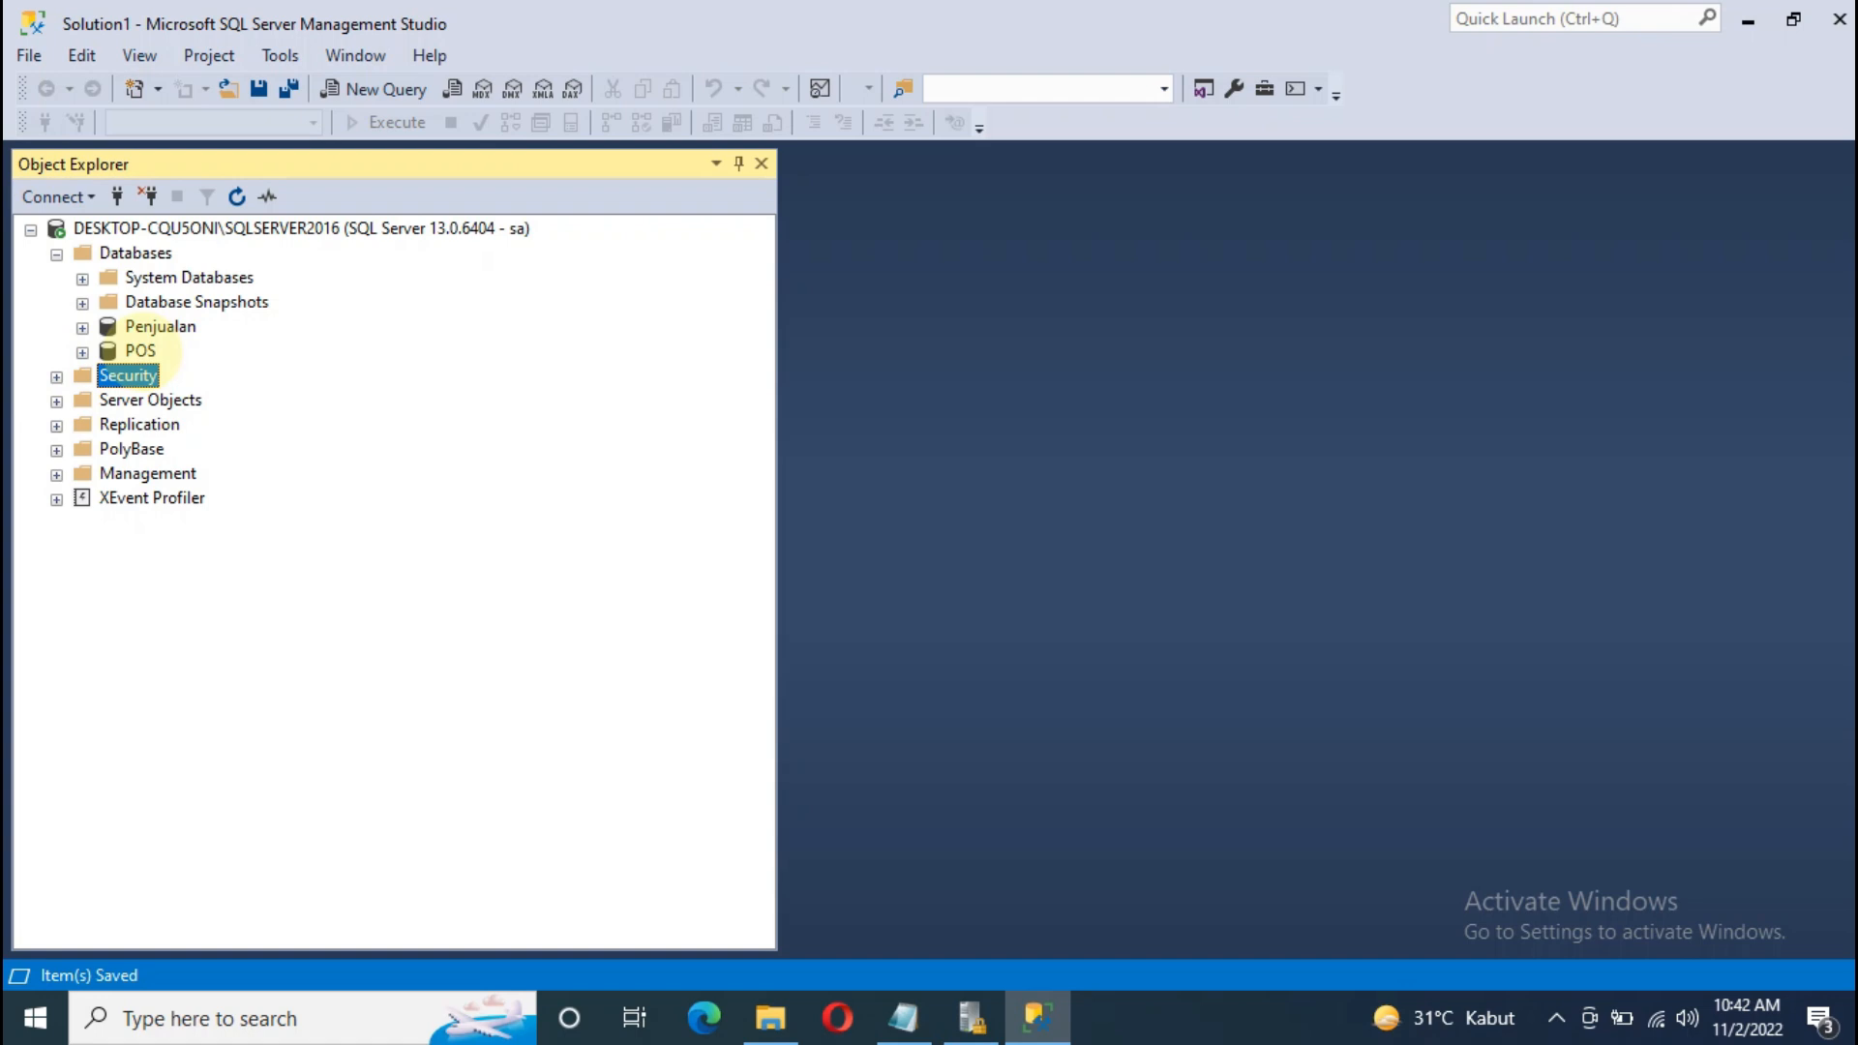
Step: Expand POS > Security > Users and look at the dbo, guest and sys users
click(140, 350)
click(82, 352)
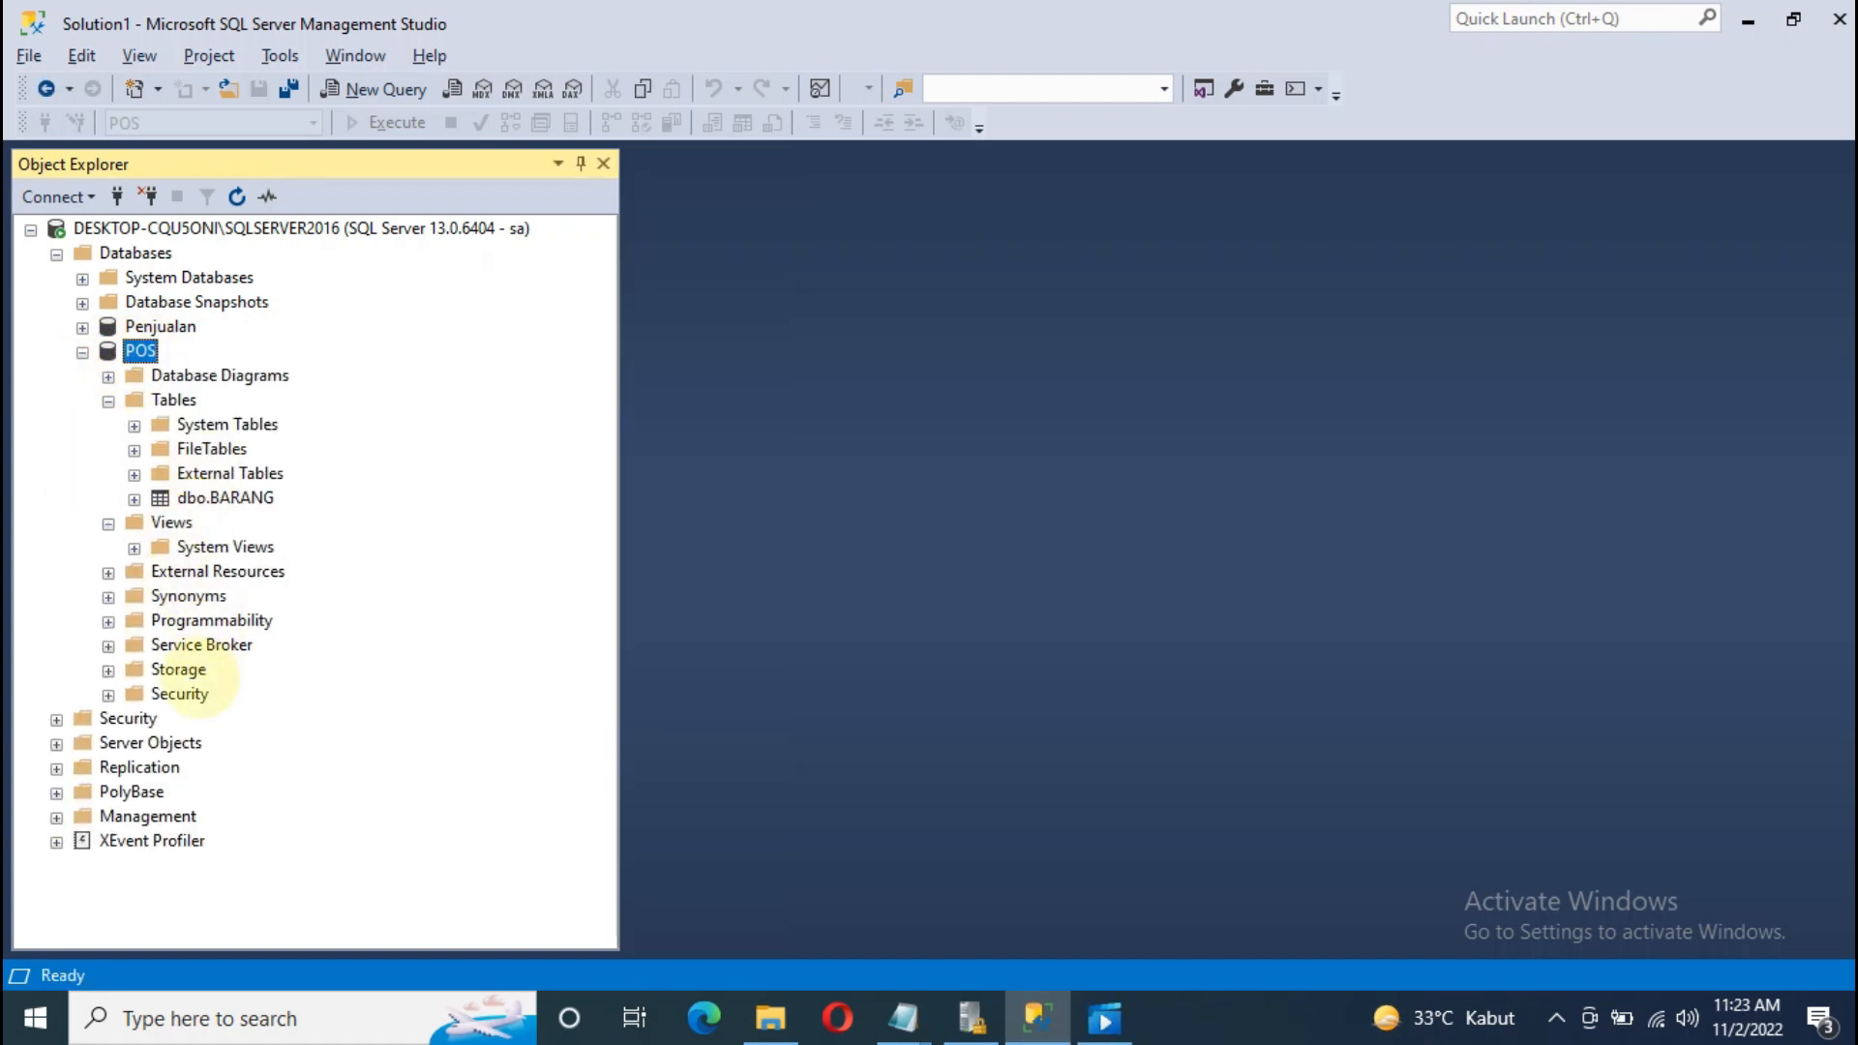
click(179, 693)
click(108, 694)
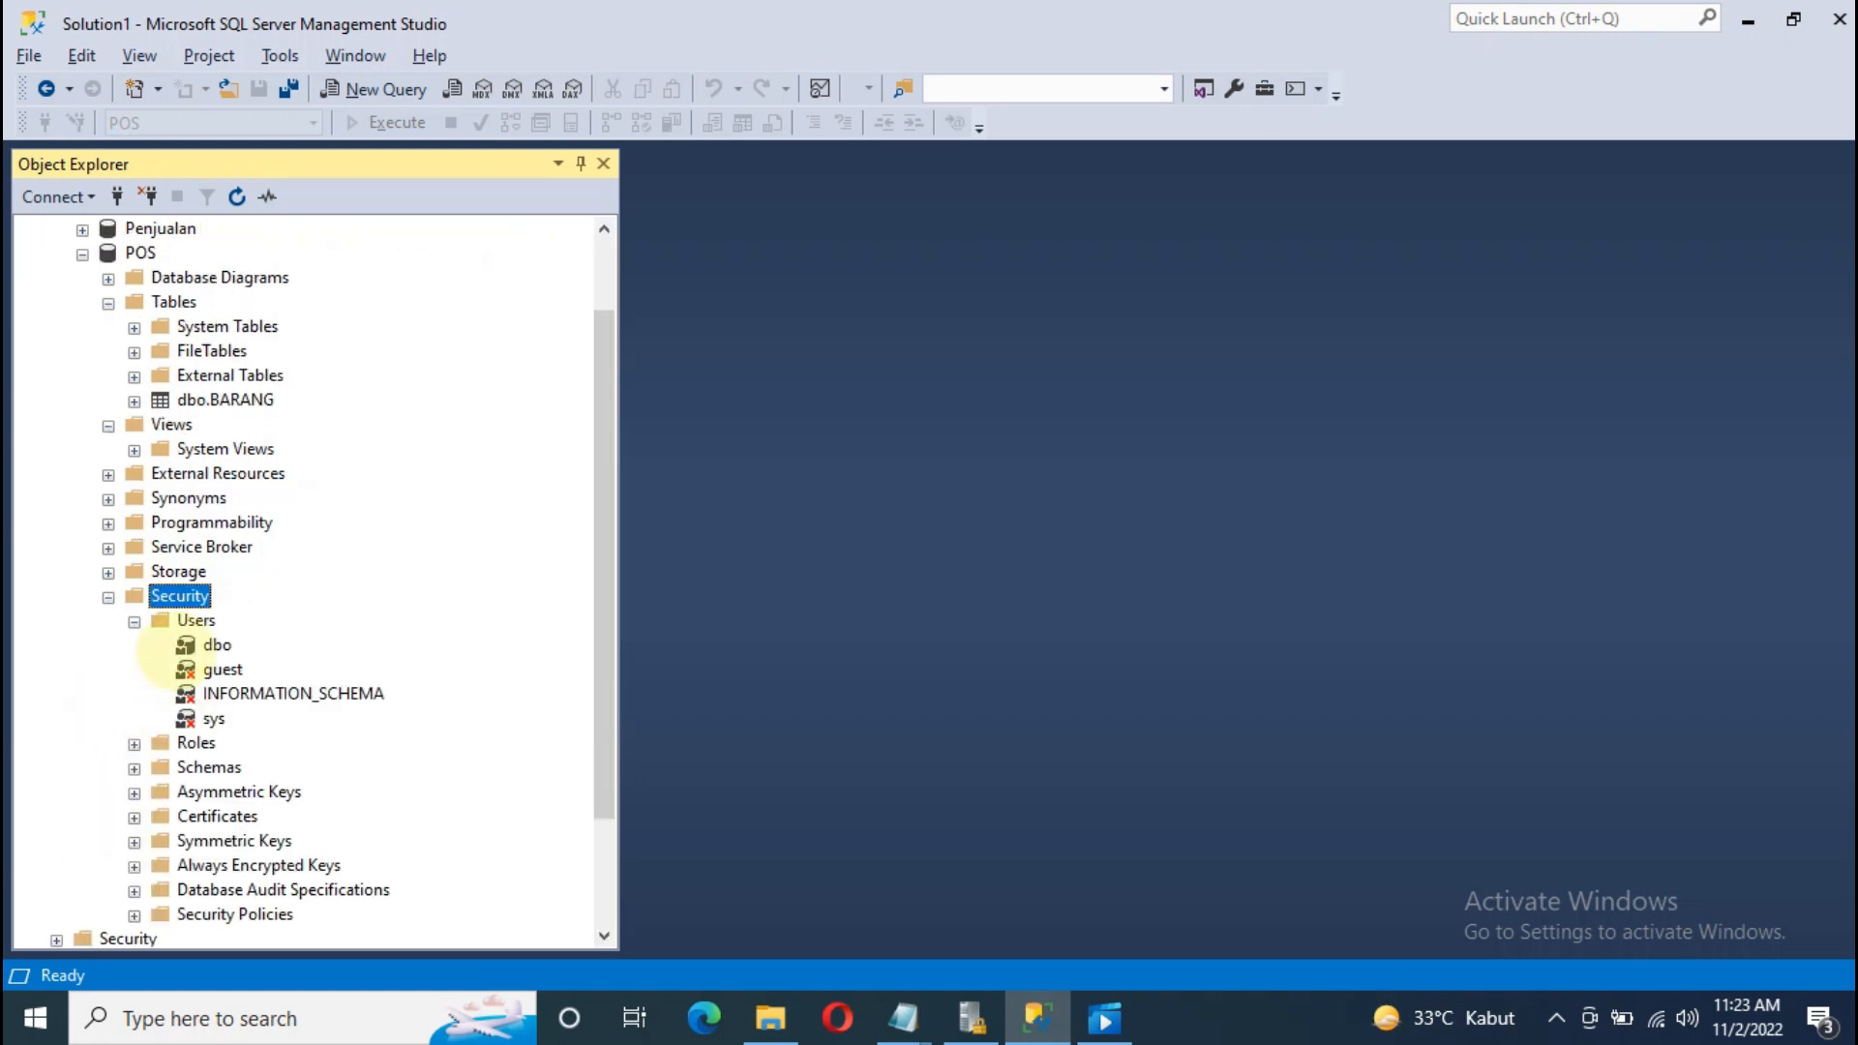
click(217, 645)
click(223, 669)
click(214, 718)
Step: Scroll through the POS user list and bring up the Users folder's context menu
scroll(213, 620, down, 2)
scroll(217, 556, up, 1)
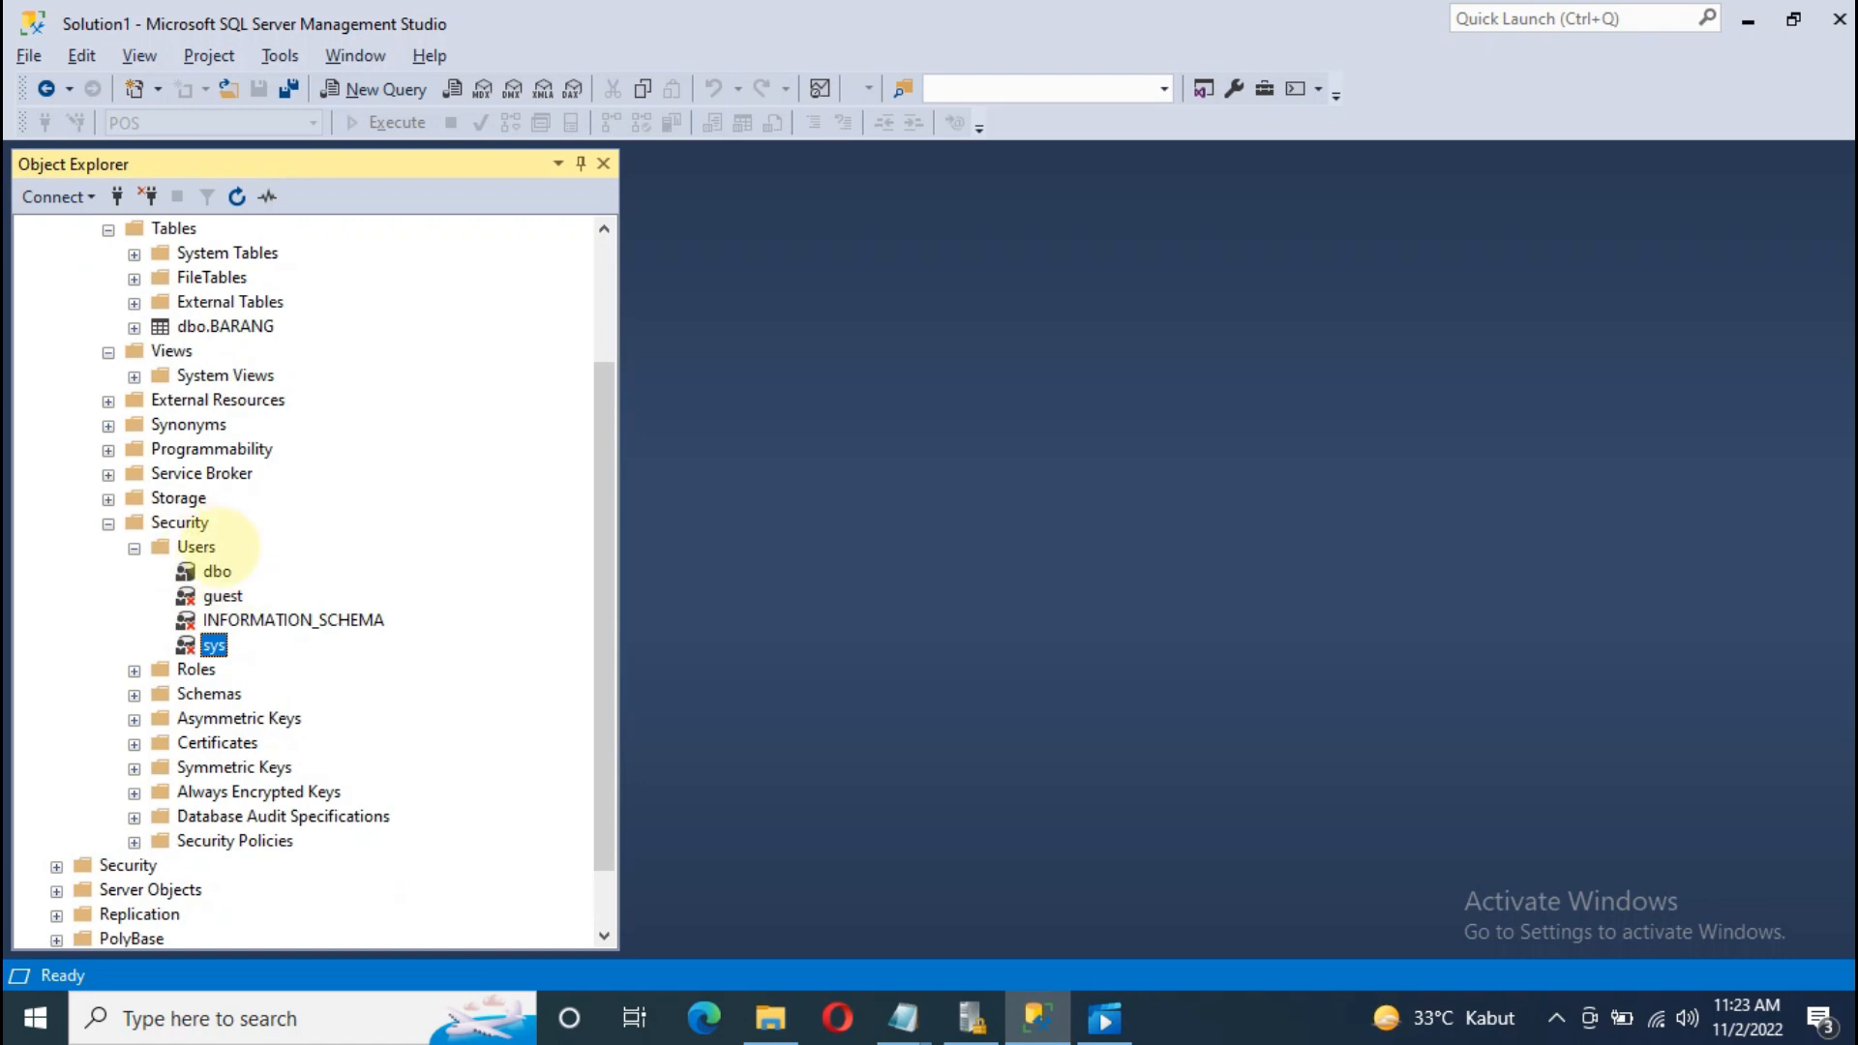
scroll(249, 547, up, 1)
scroll(224, 620, up, 1)
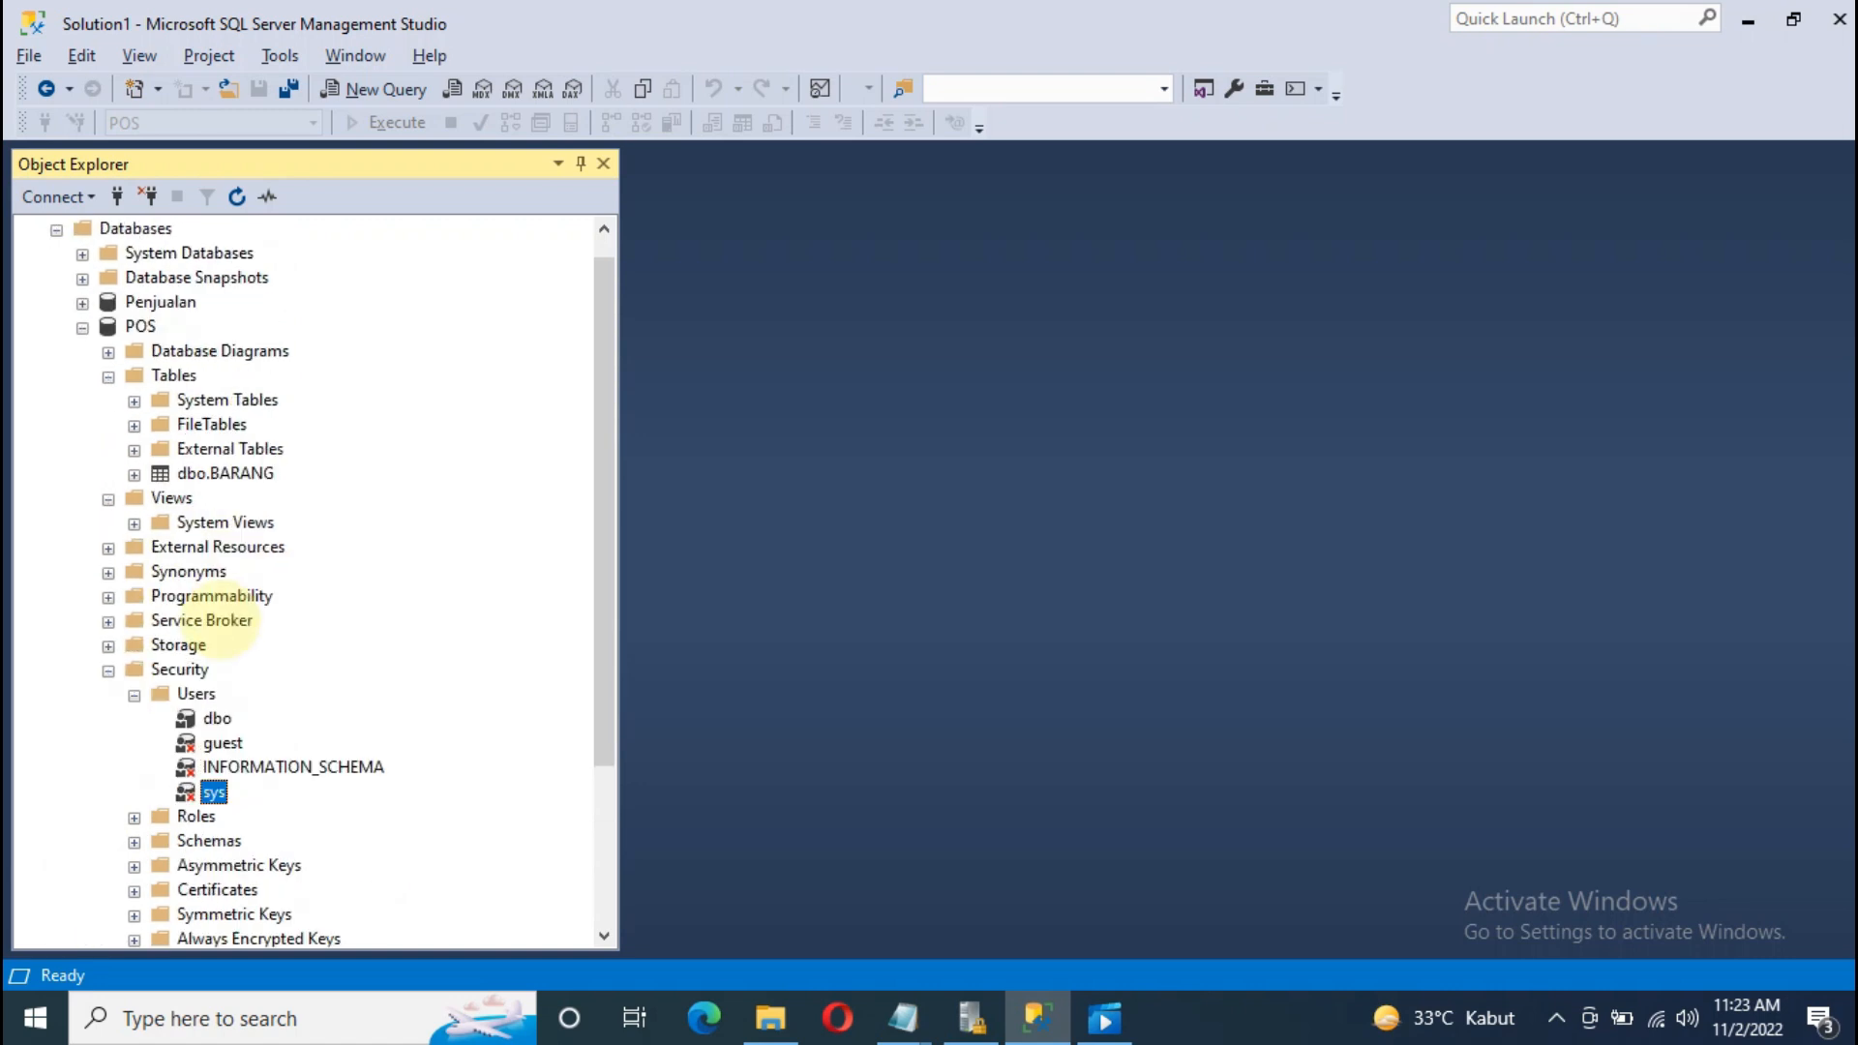
scroll(223, 619, up, 1)
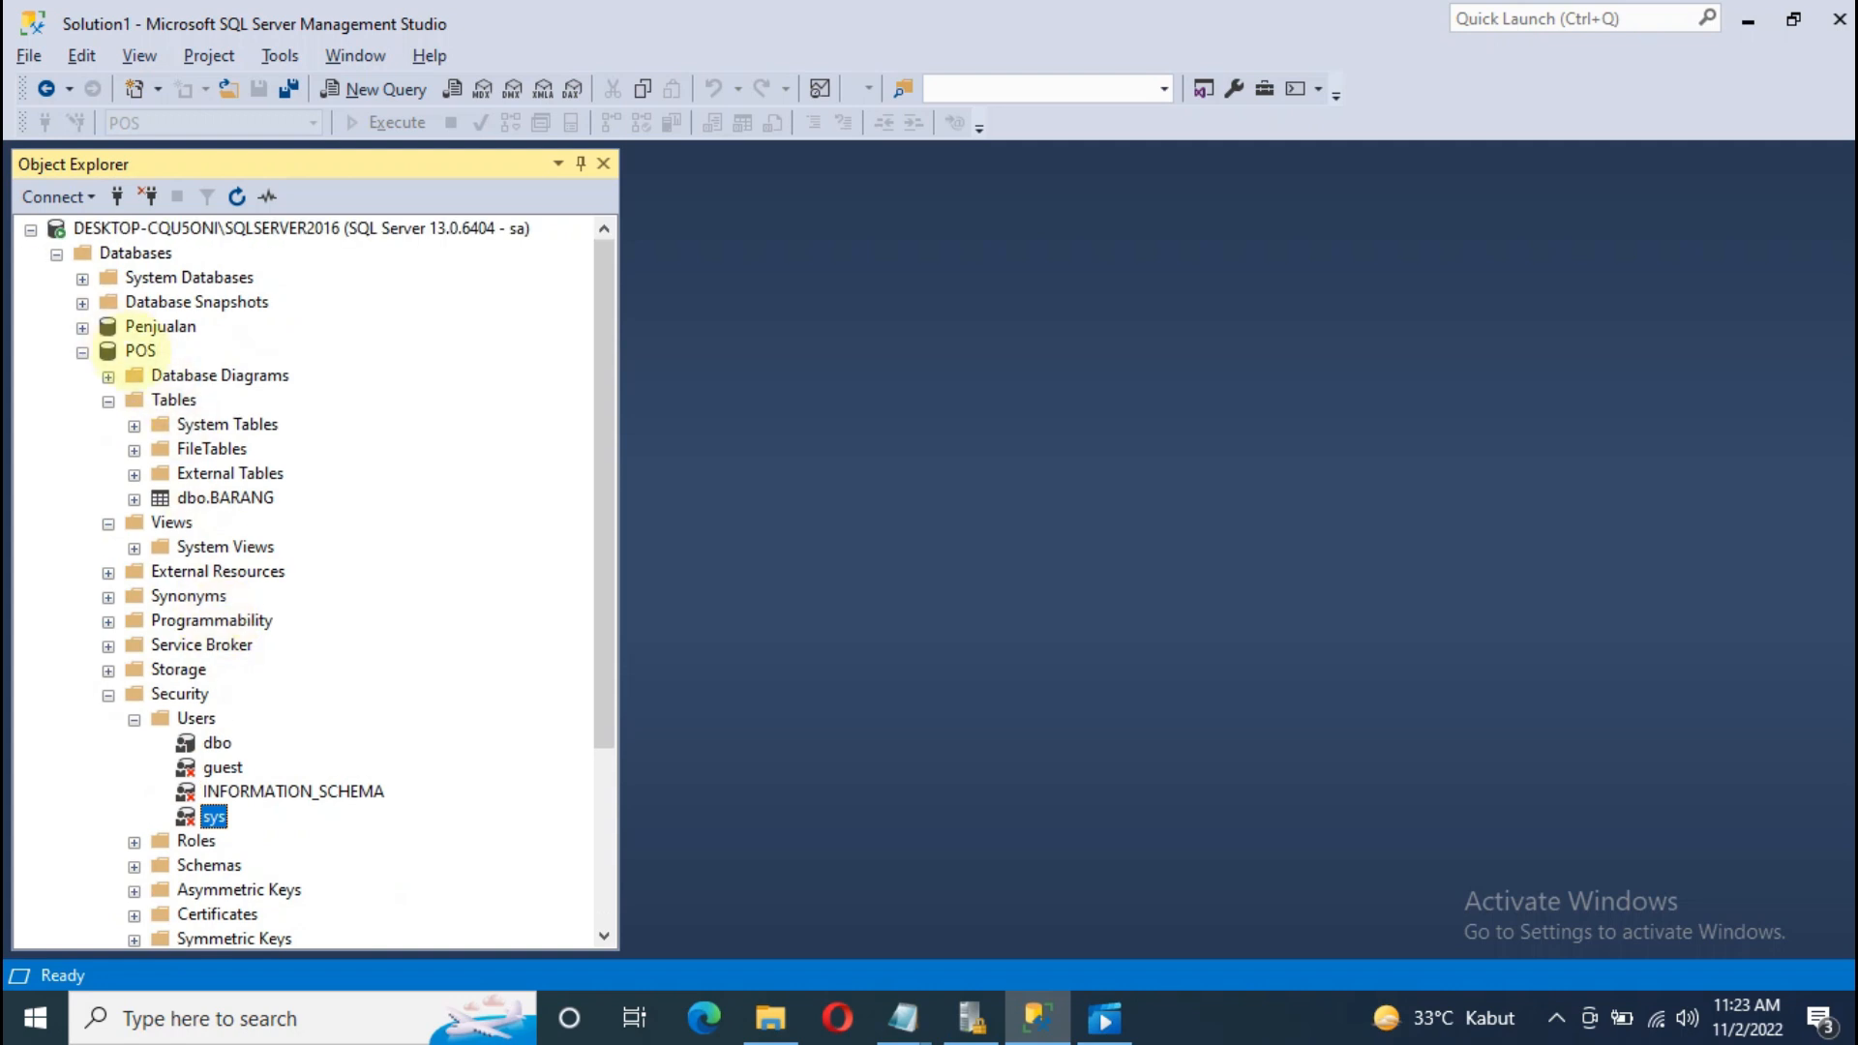
scroll(203, 542, down, 2)
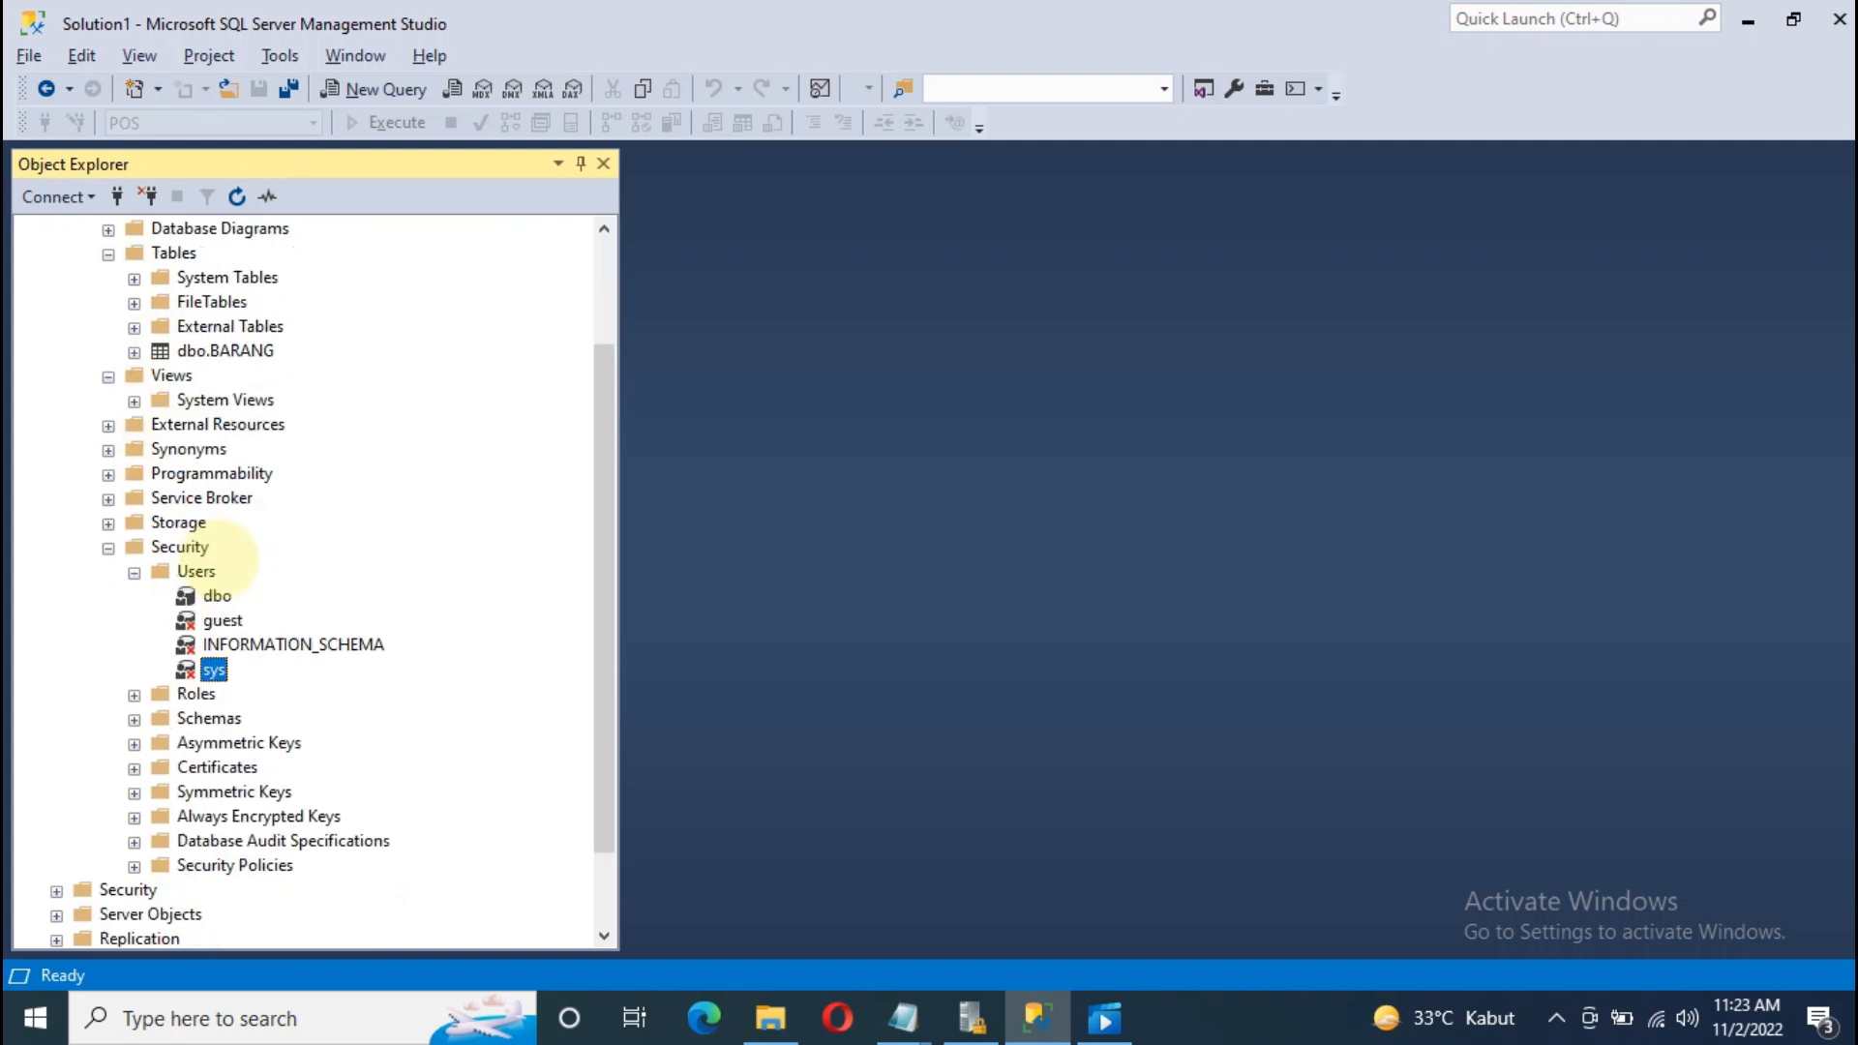
right_click(194, 569)
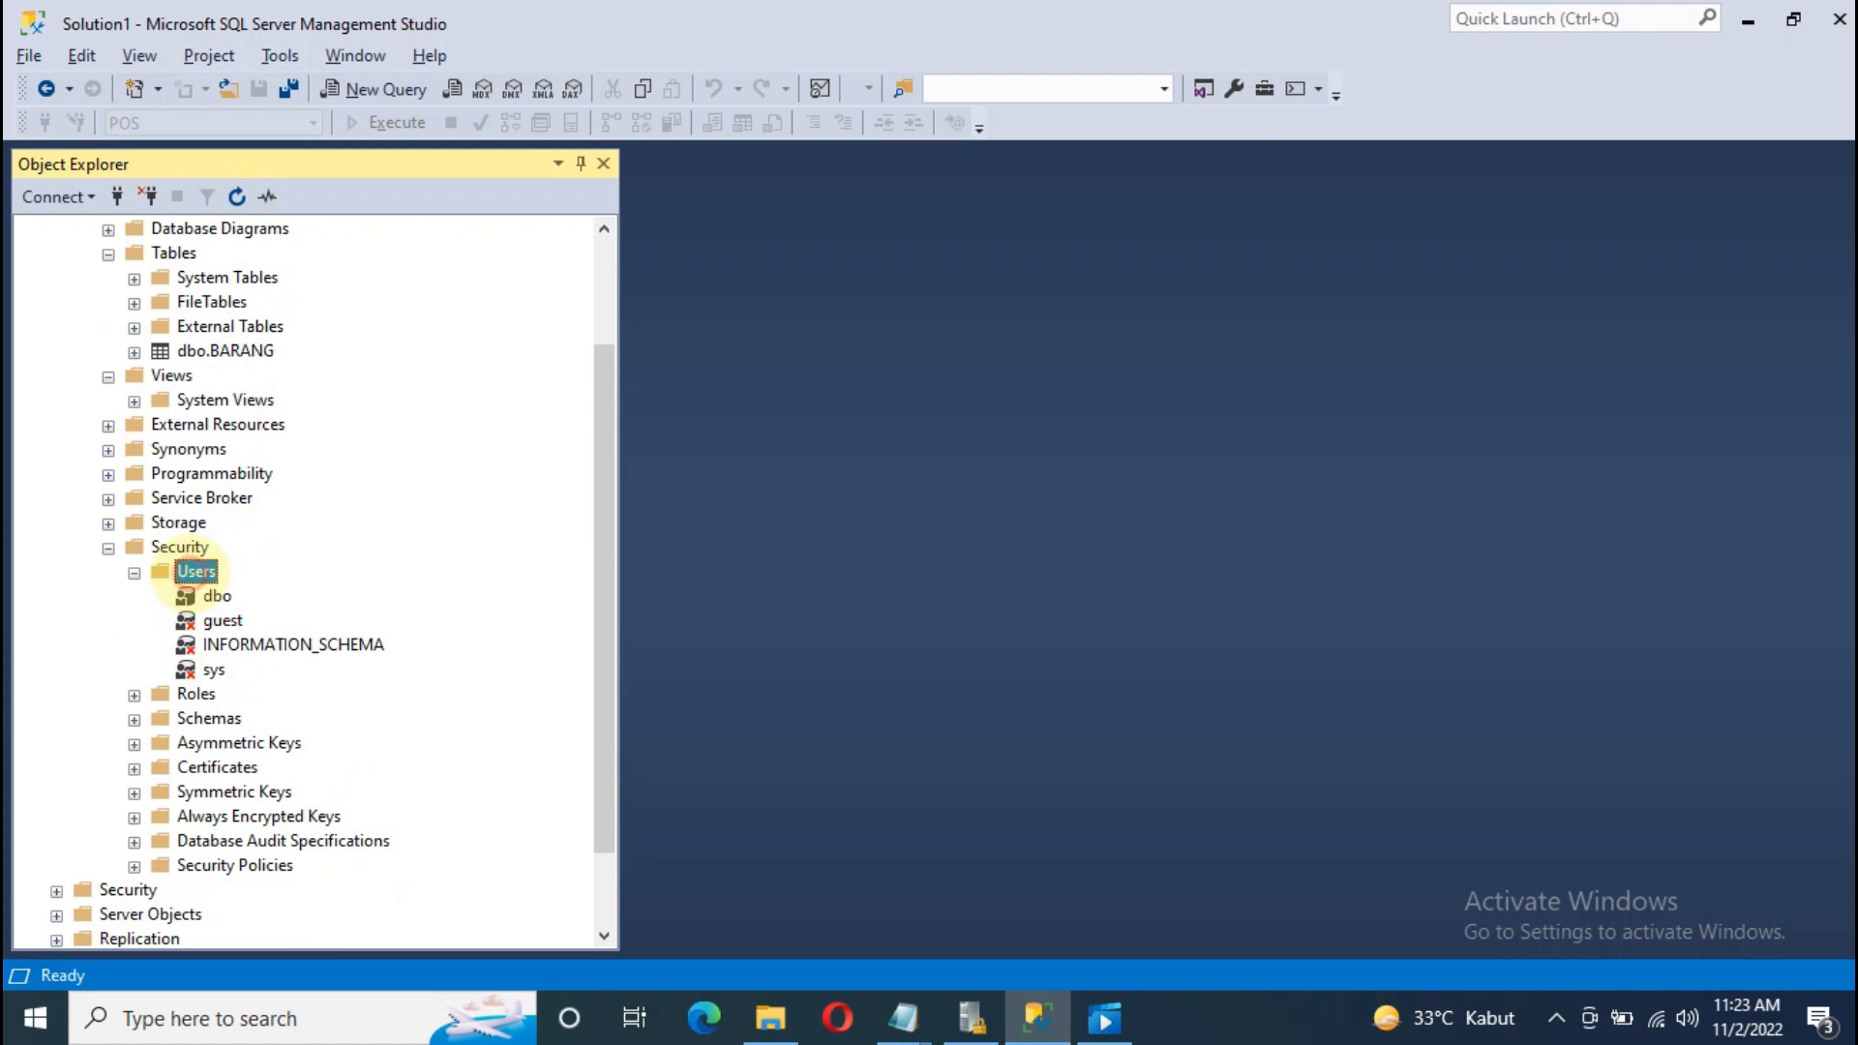
Step: Start a new POS database user, enter its user name and map it to the new SQL login
click(255, 589)
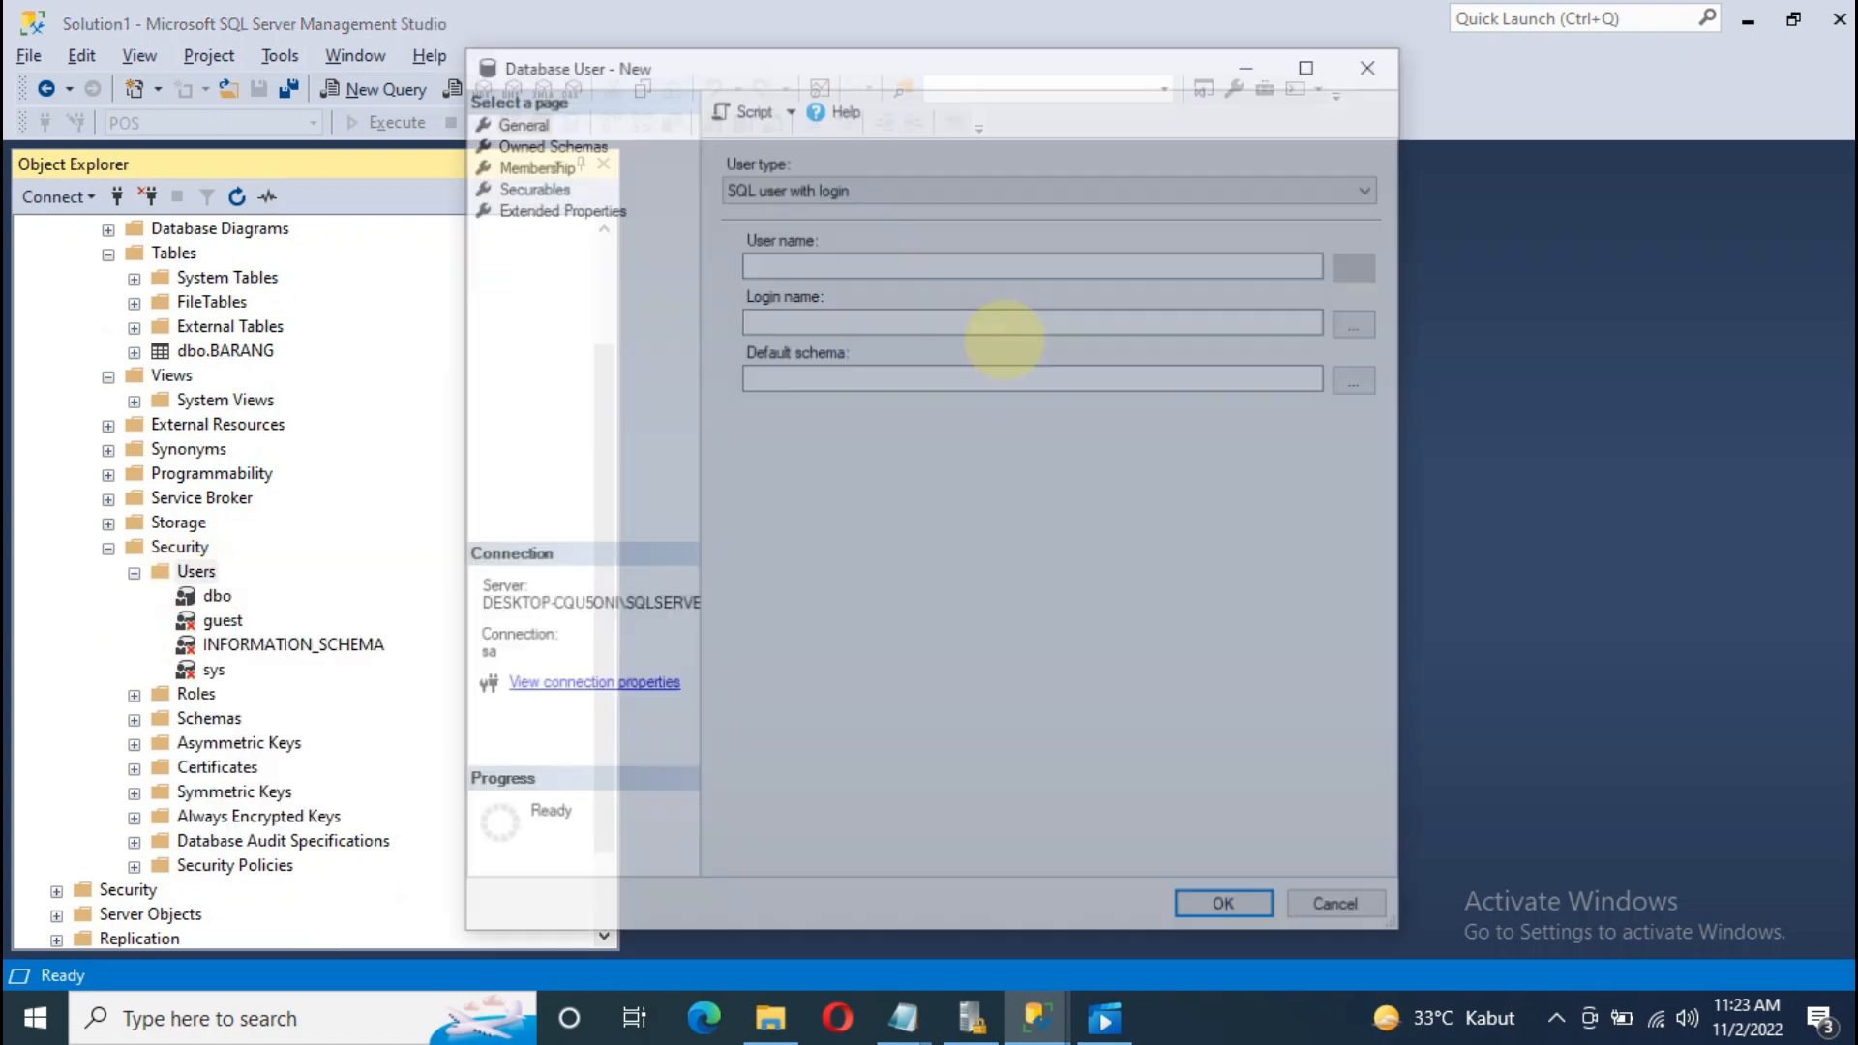
click(781, 262)
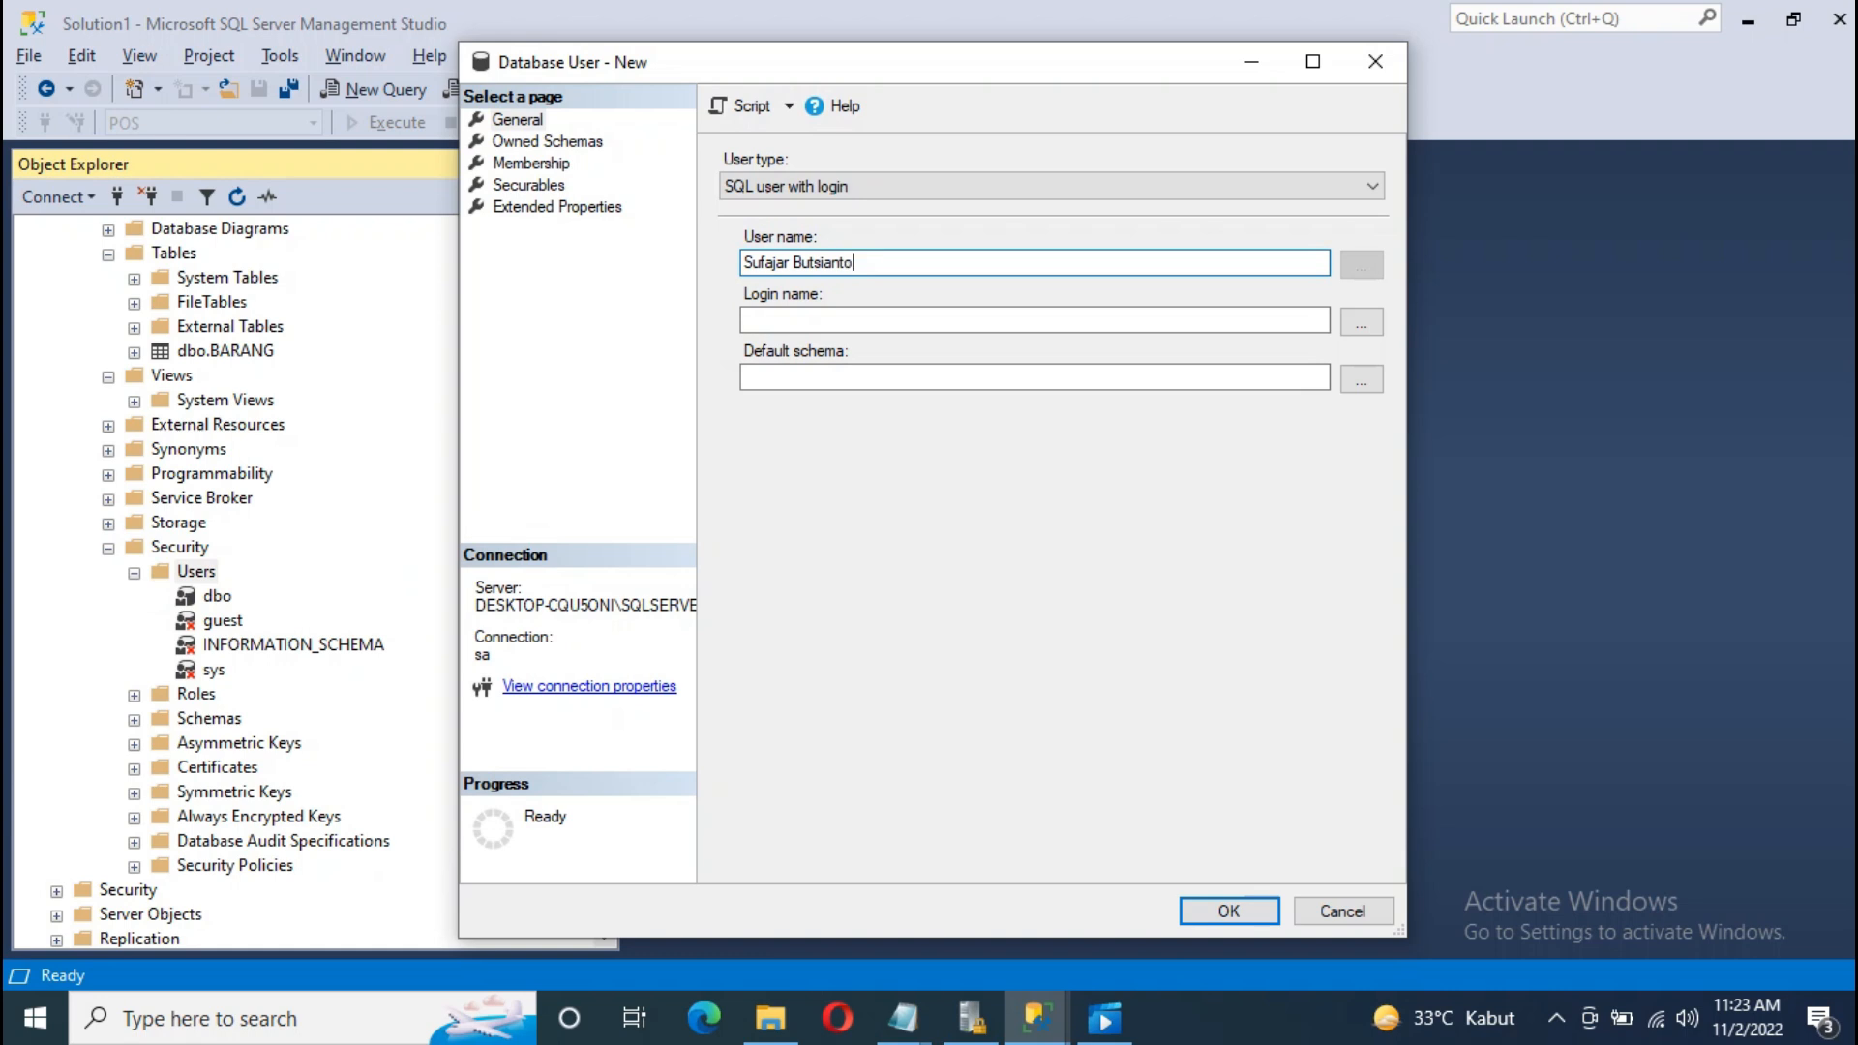
click(988, 322)
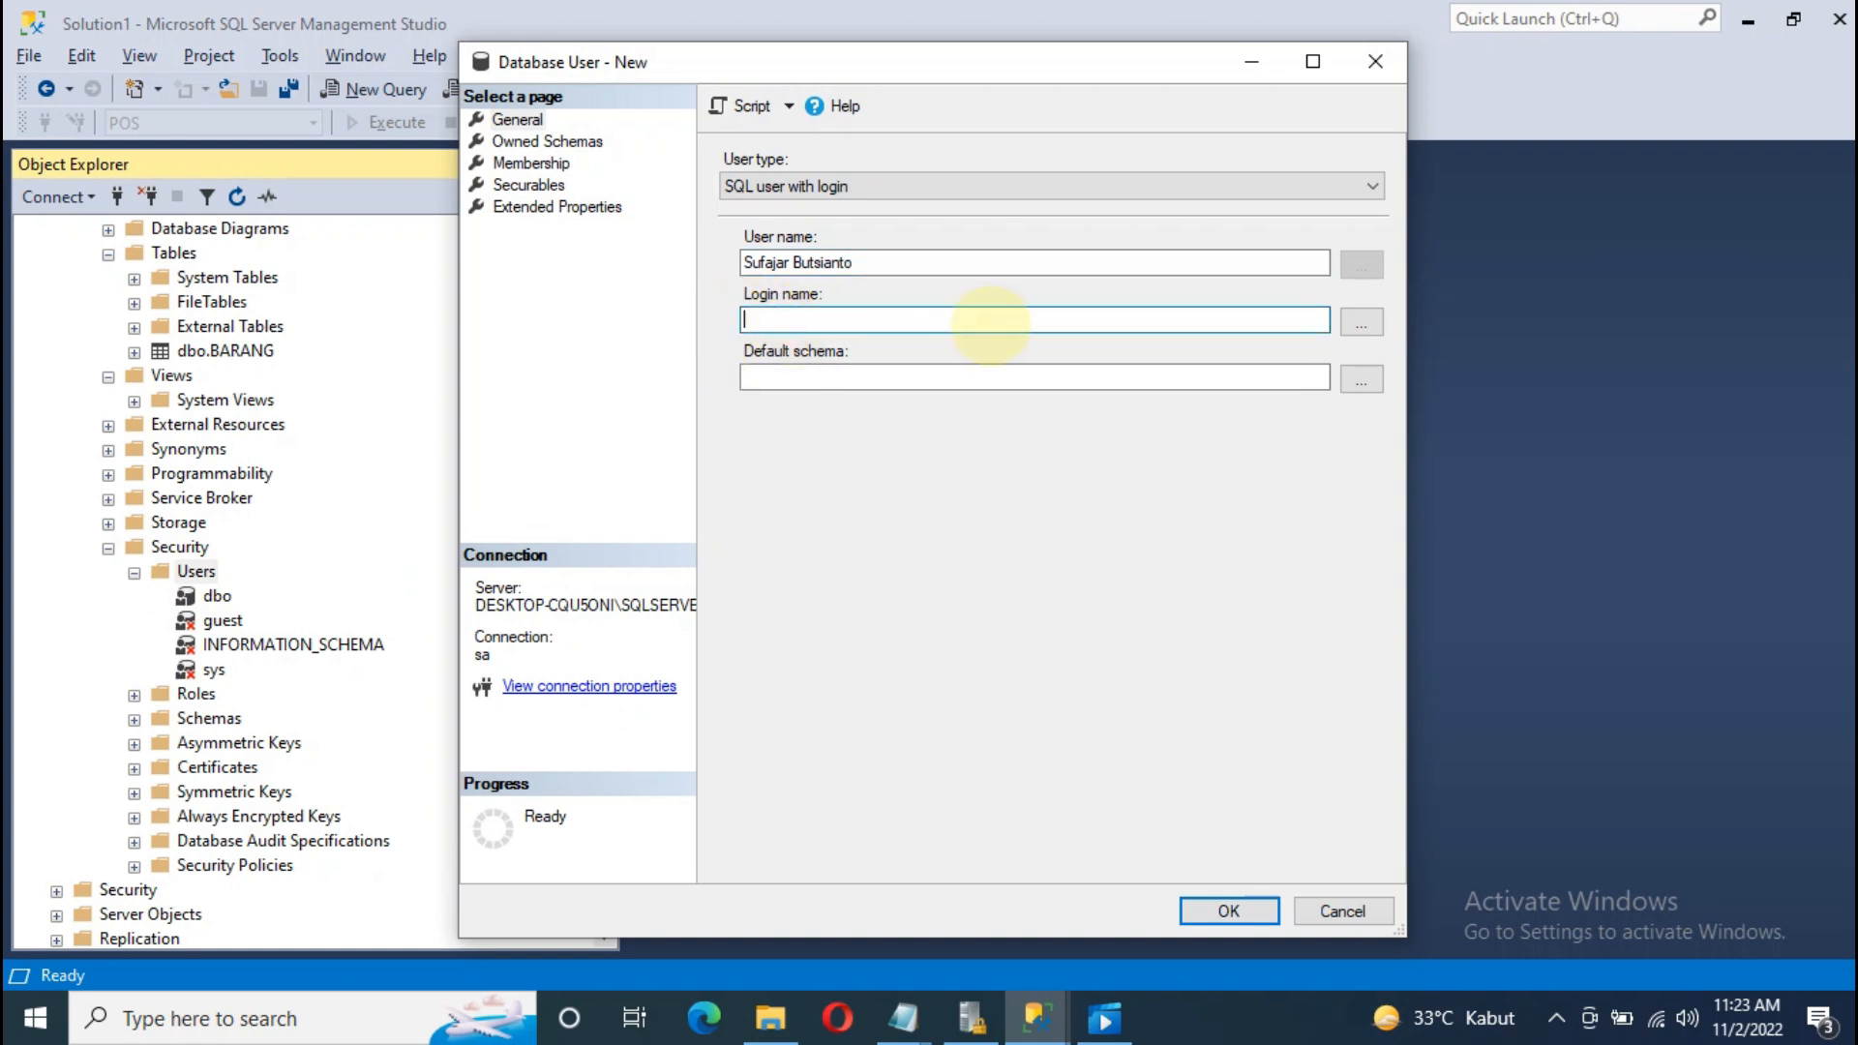
click(1365, 322)
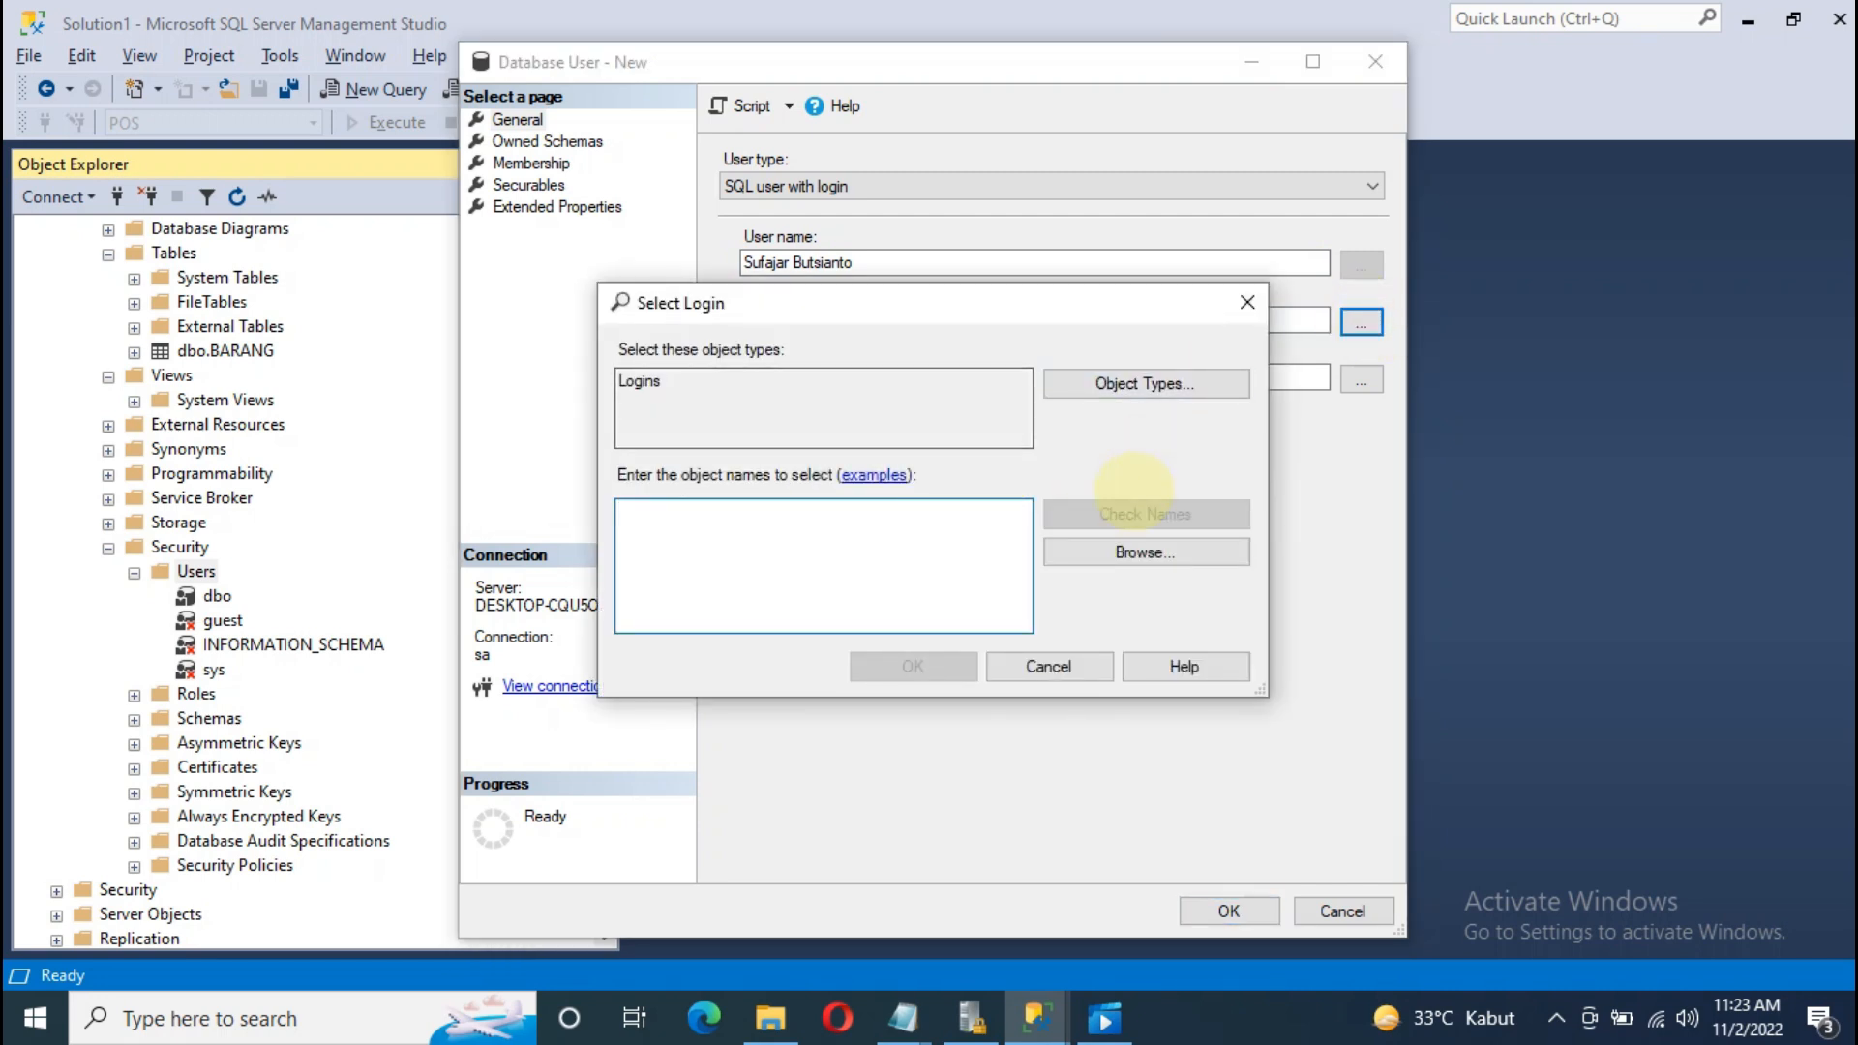
click(1158, 547)
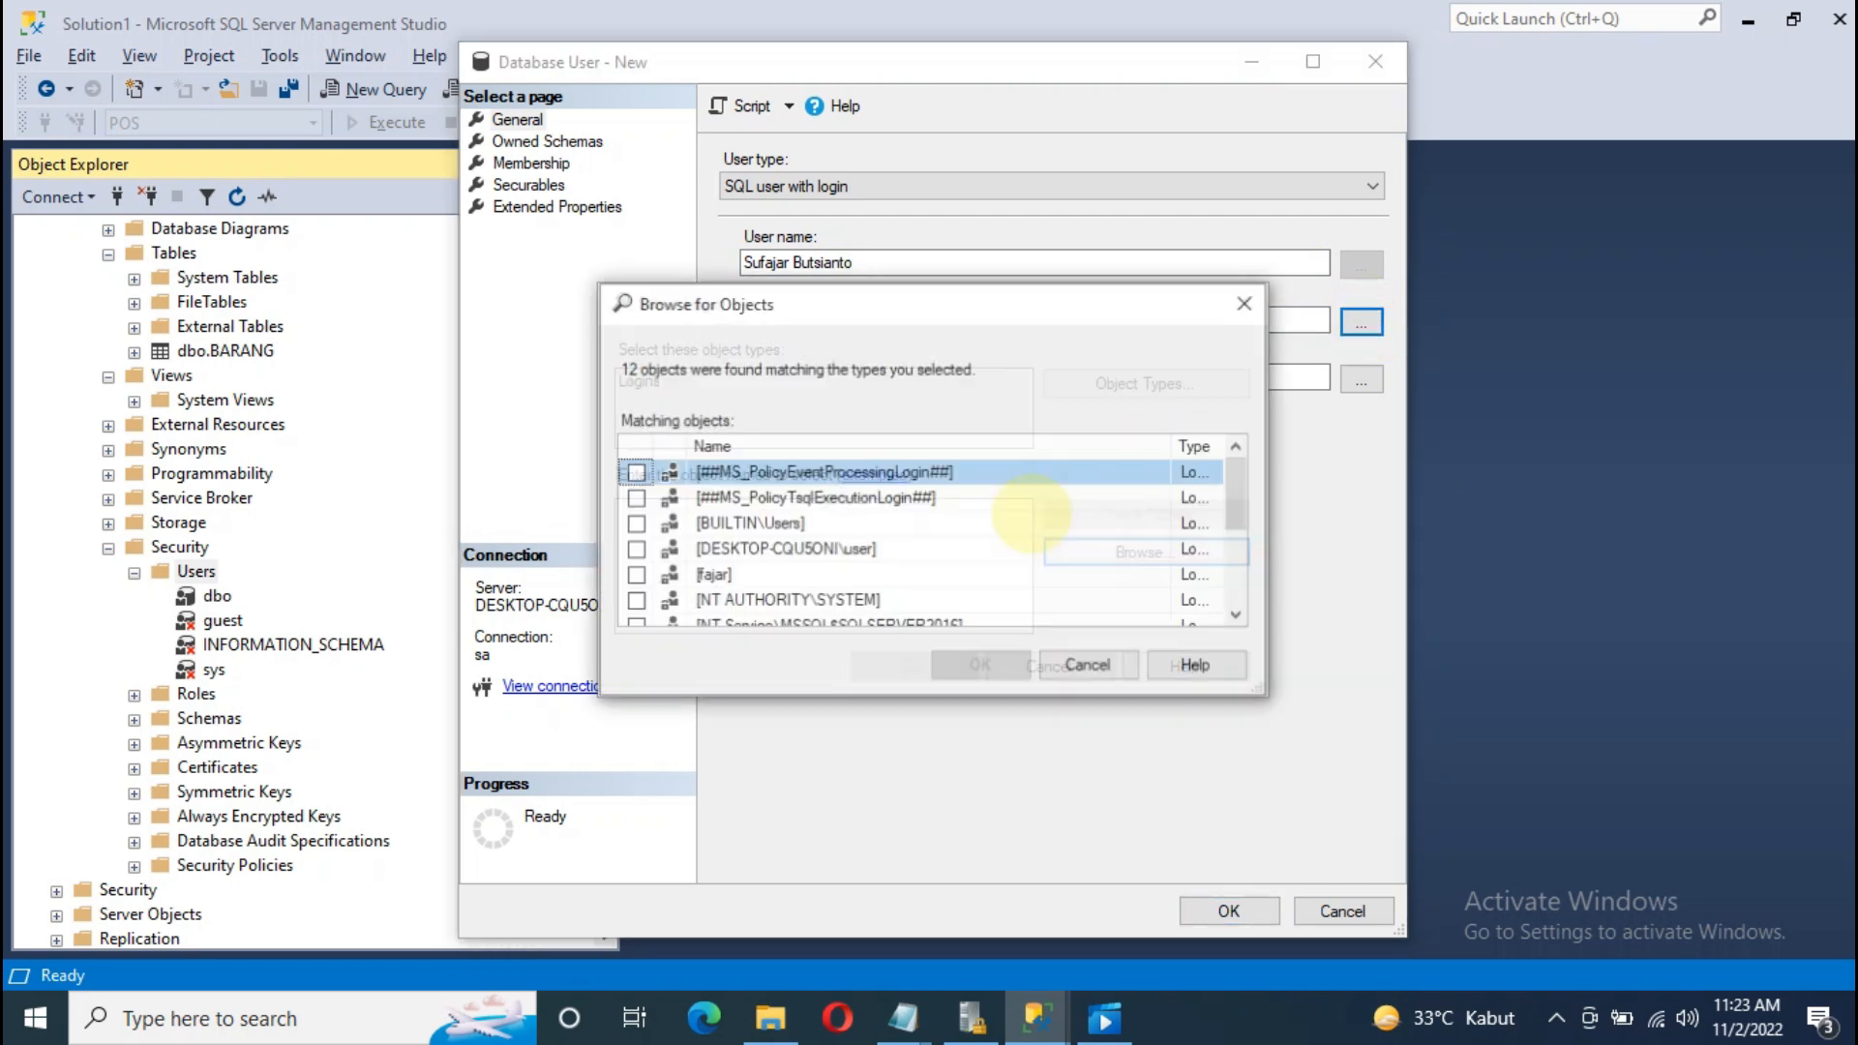
drag(1238, 489, 1241, 615)
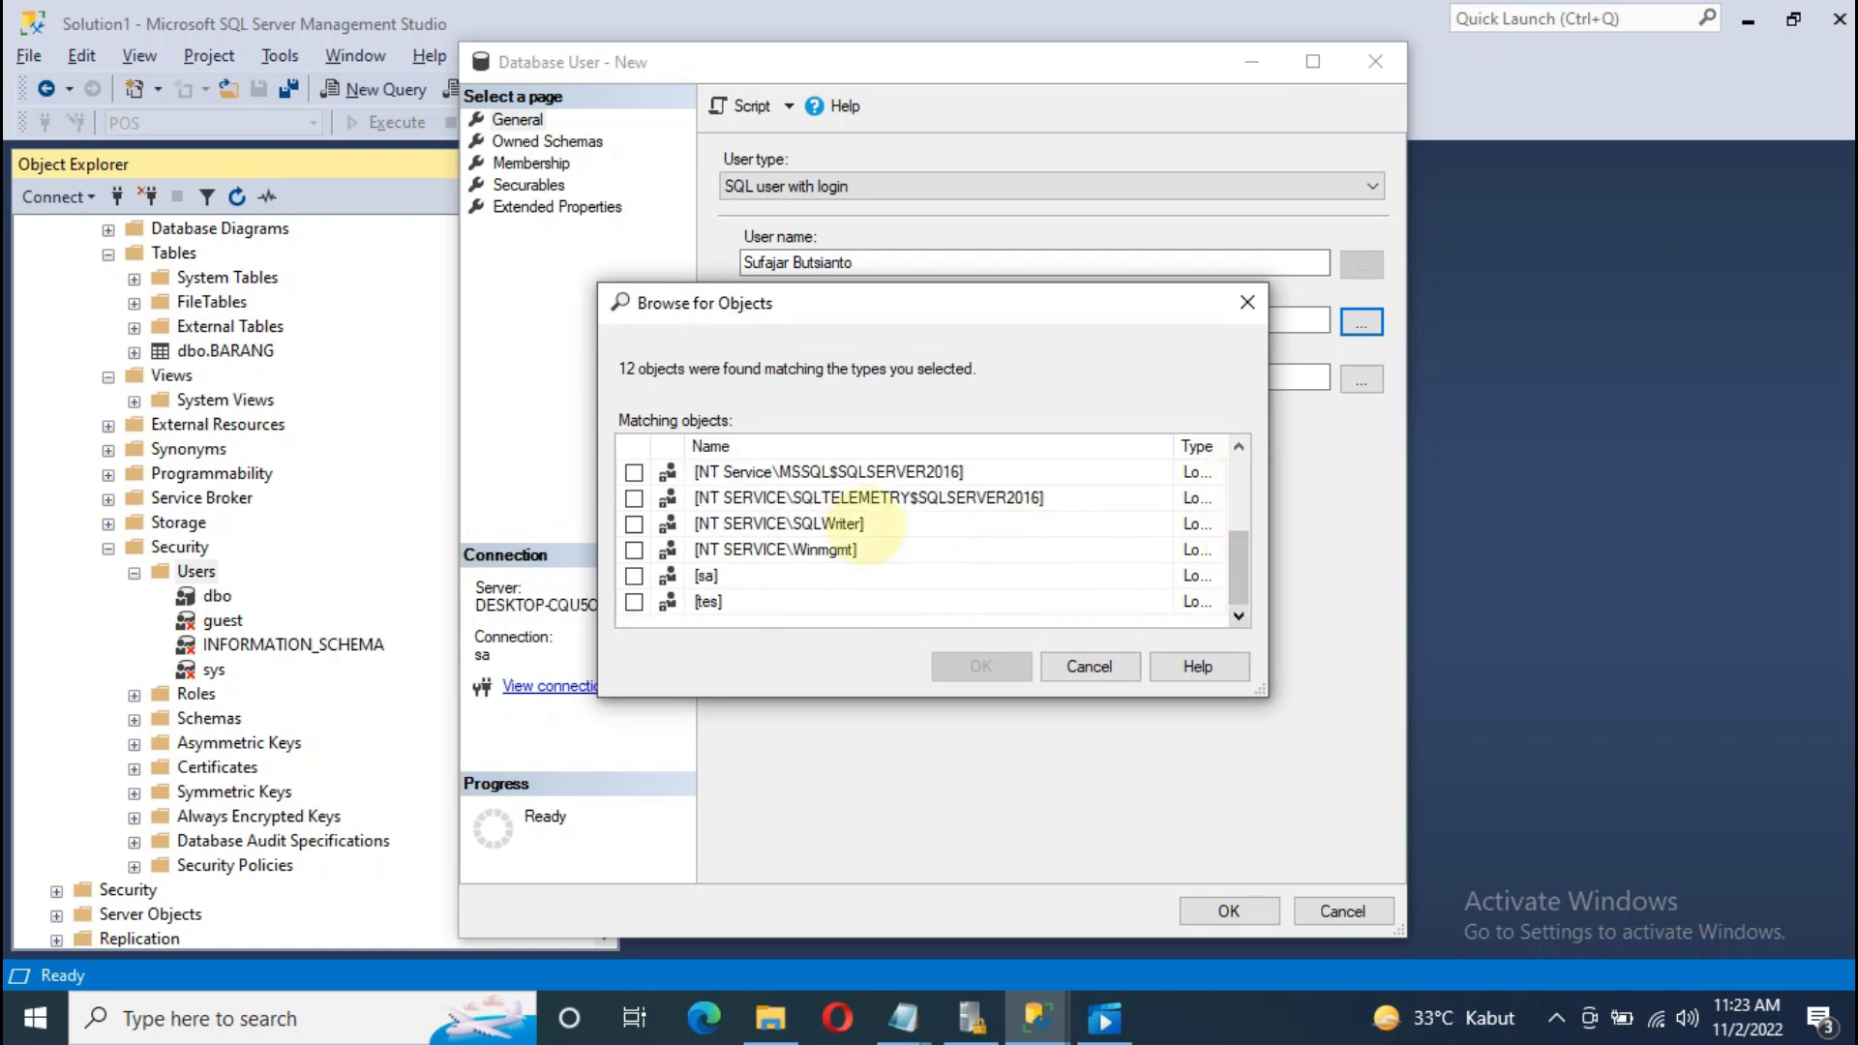
scroll(875, 550, up, 3)
click(634, 575)
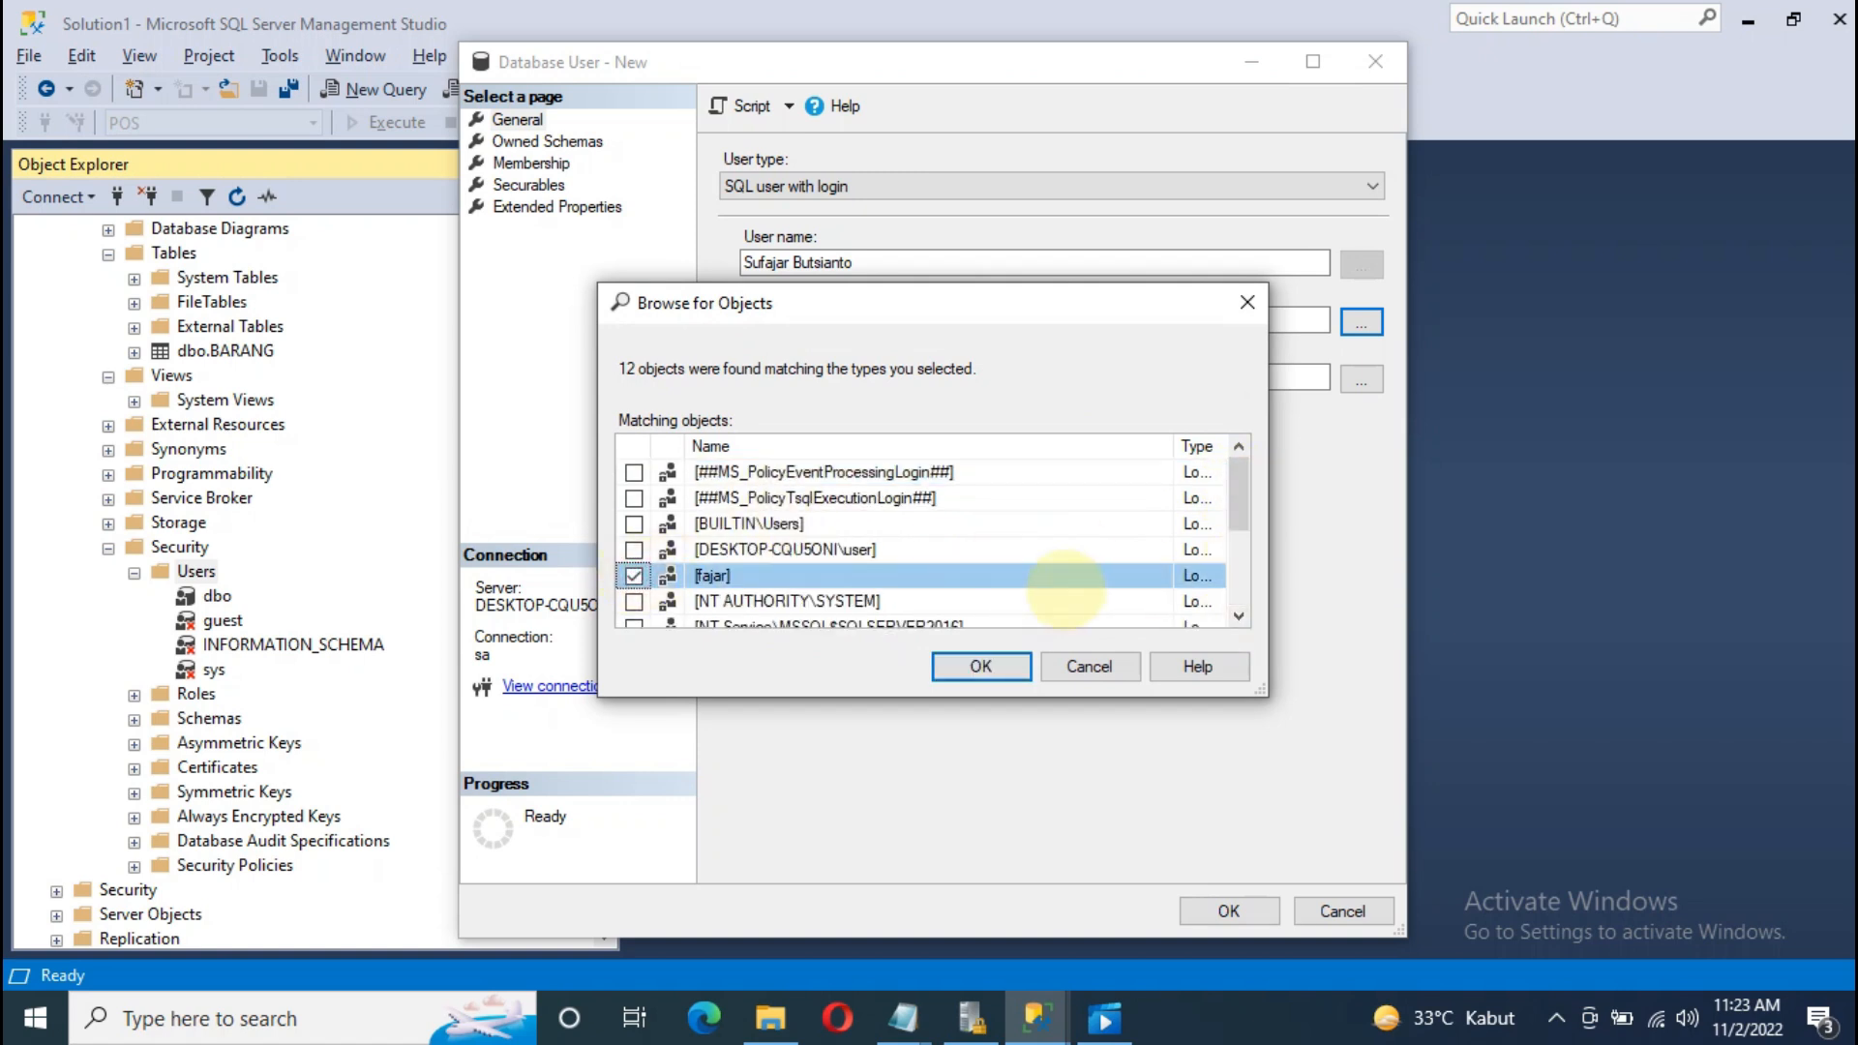
click(980, 665)
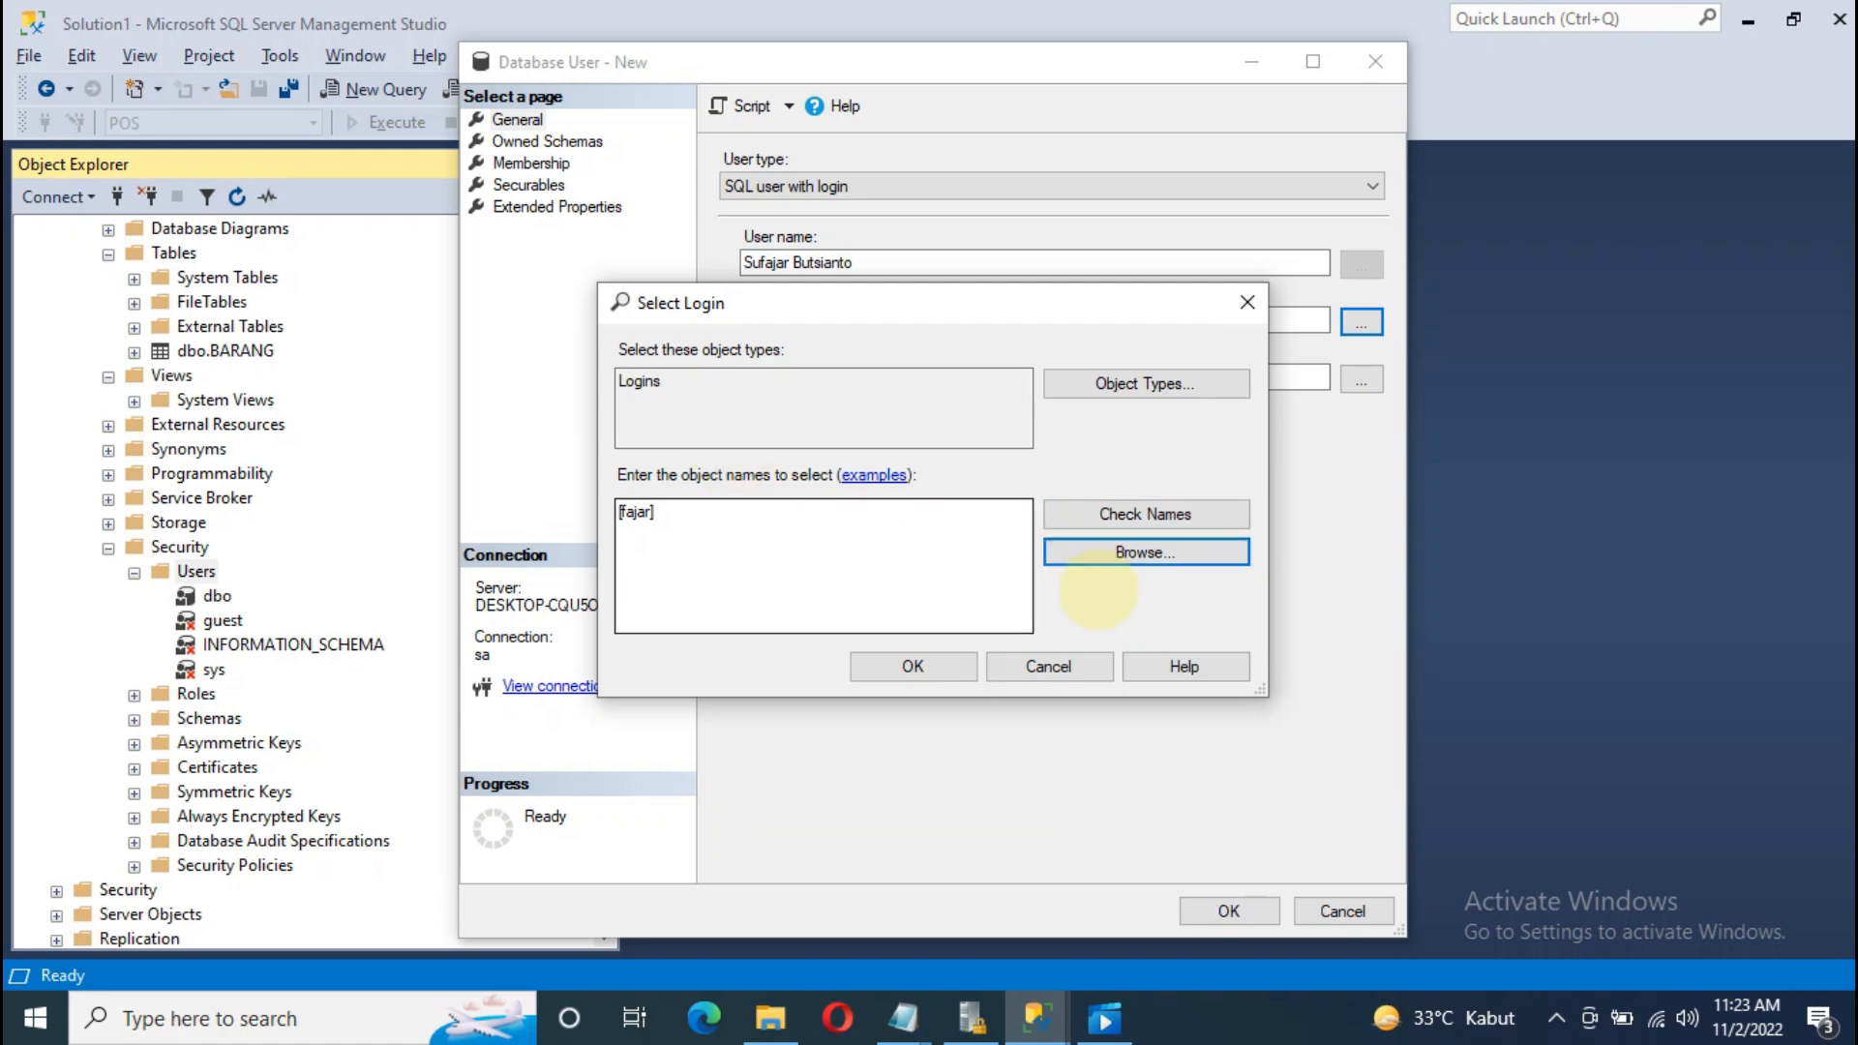
click(941, 665)
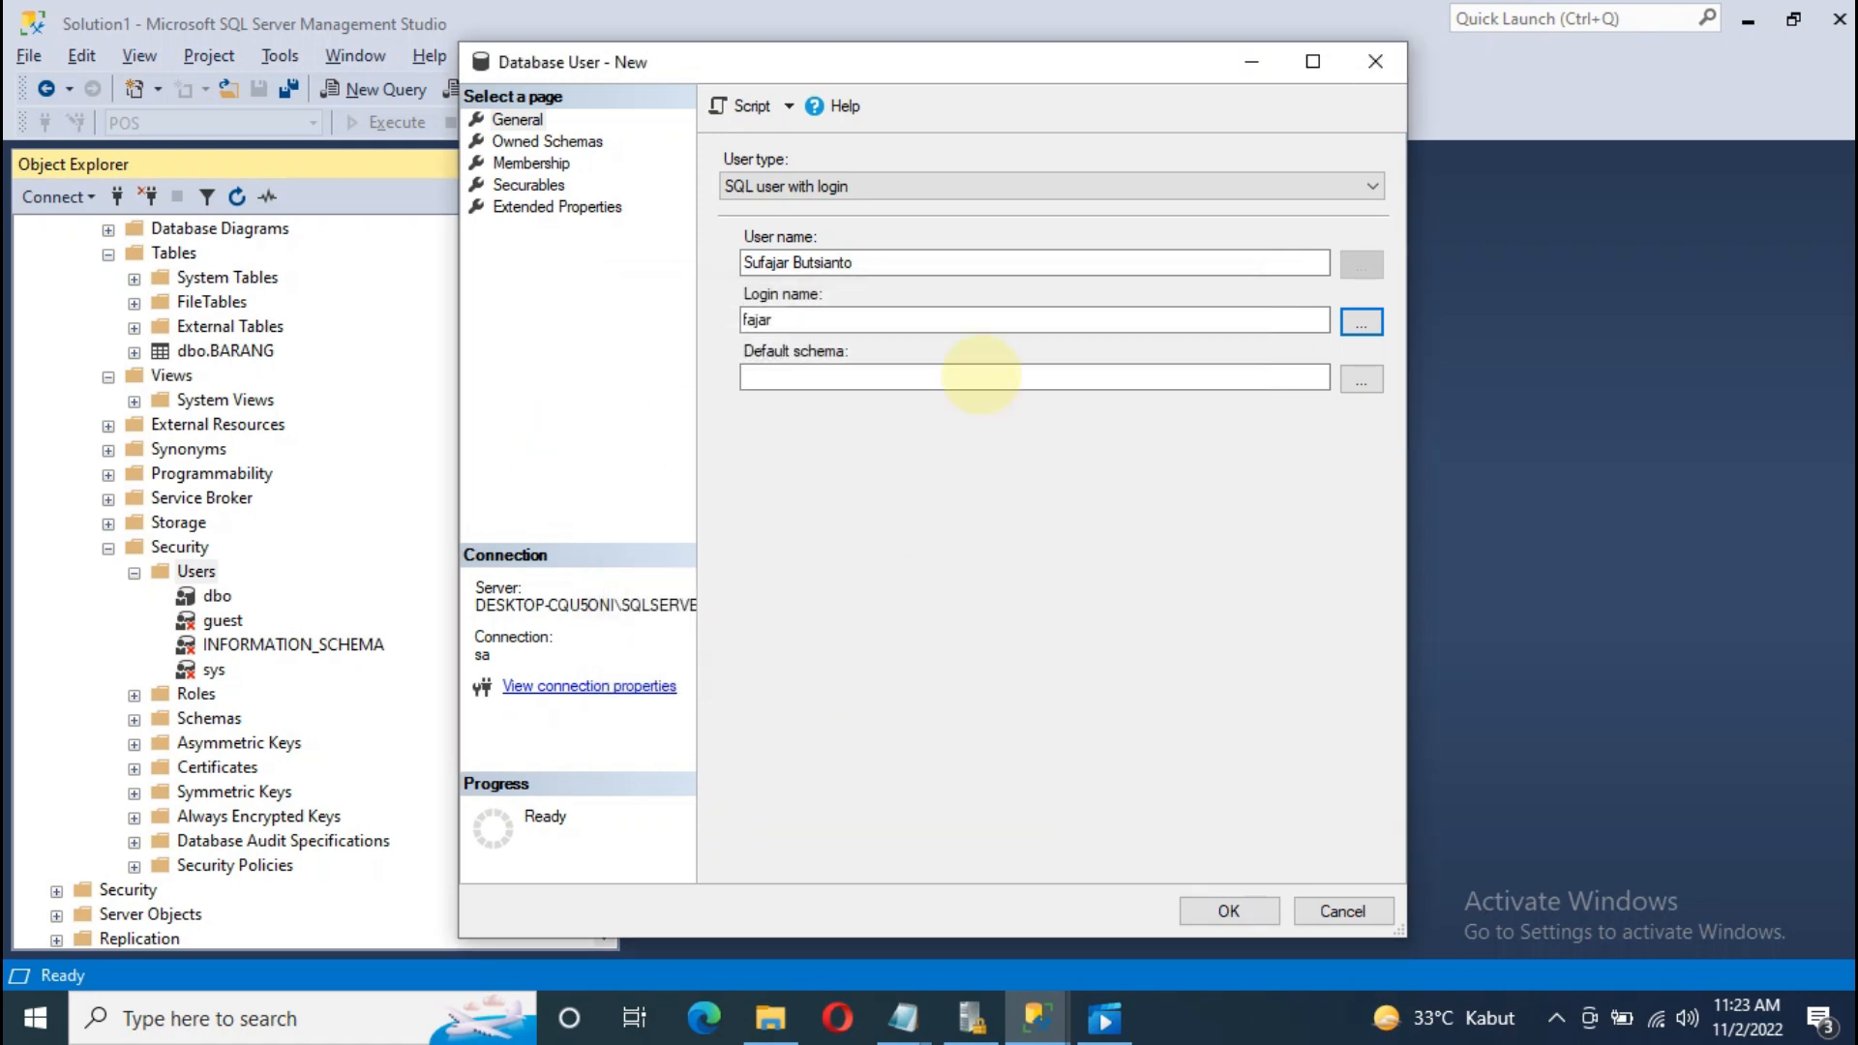
Step: Set dbo as the user's default schema and create the user
click(1360, 378)
click(1161, 550)
drag(1237, 484, 1238, 571)
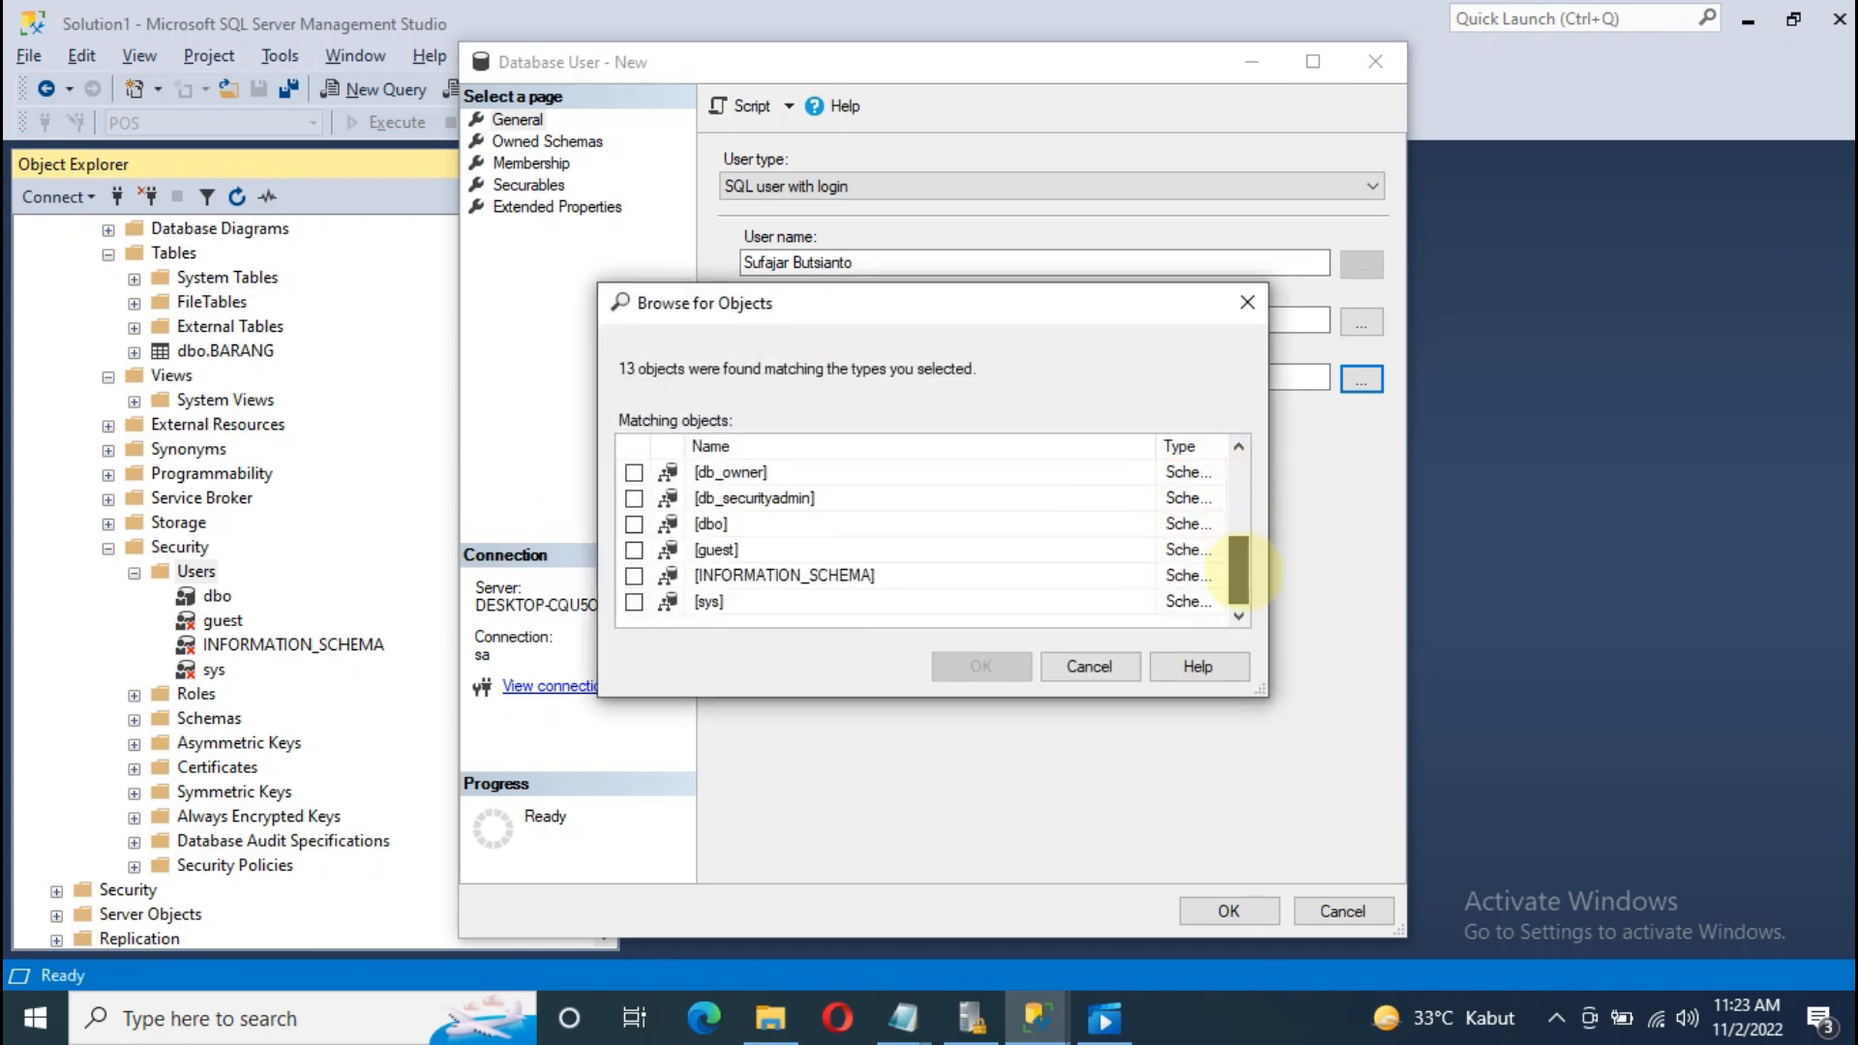
drag(1243, 571, 1240, 569)
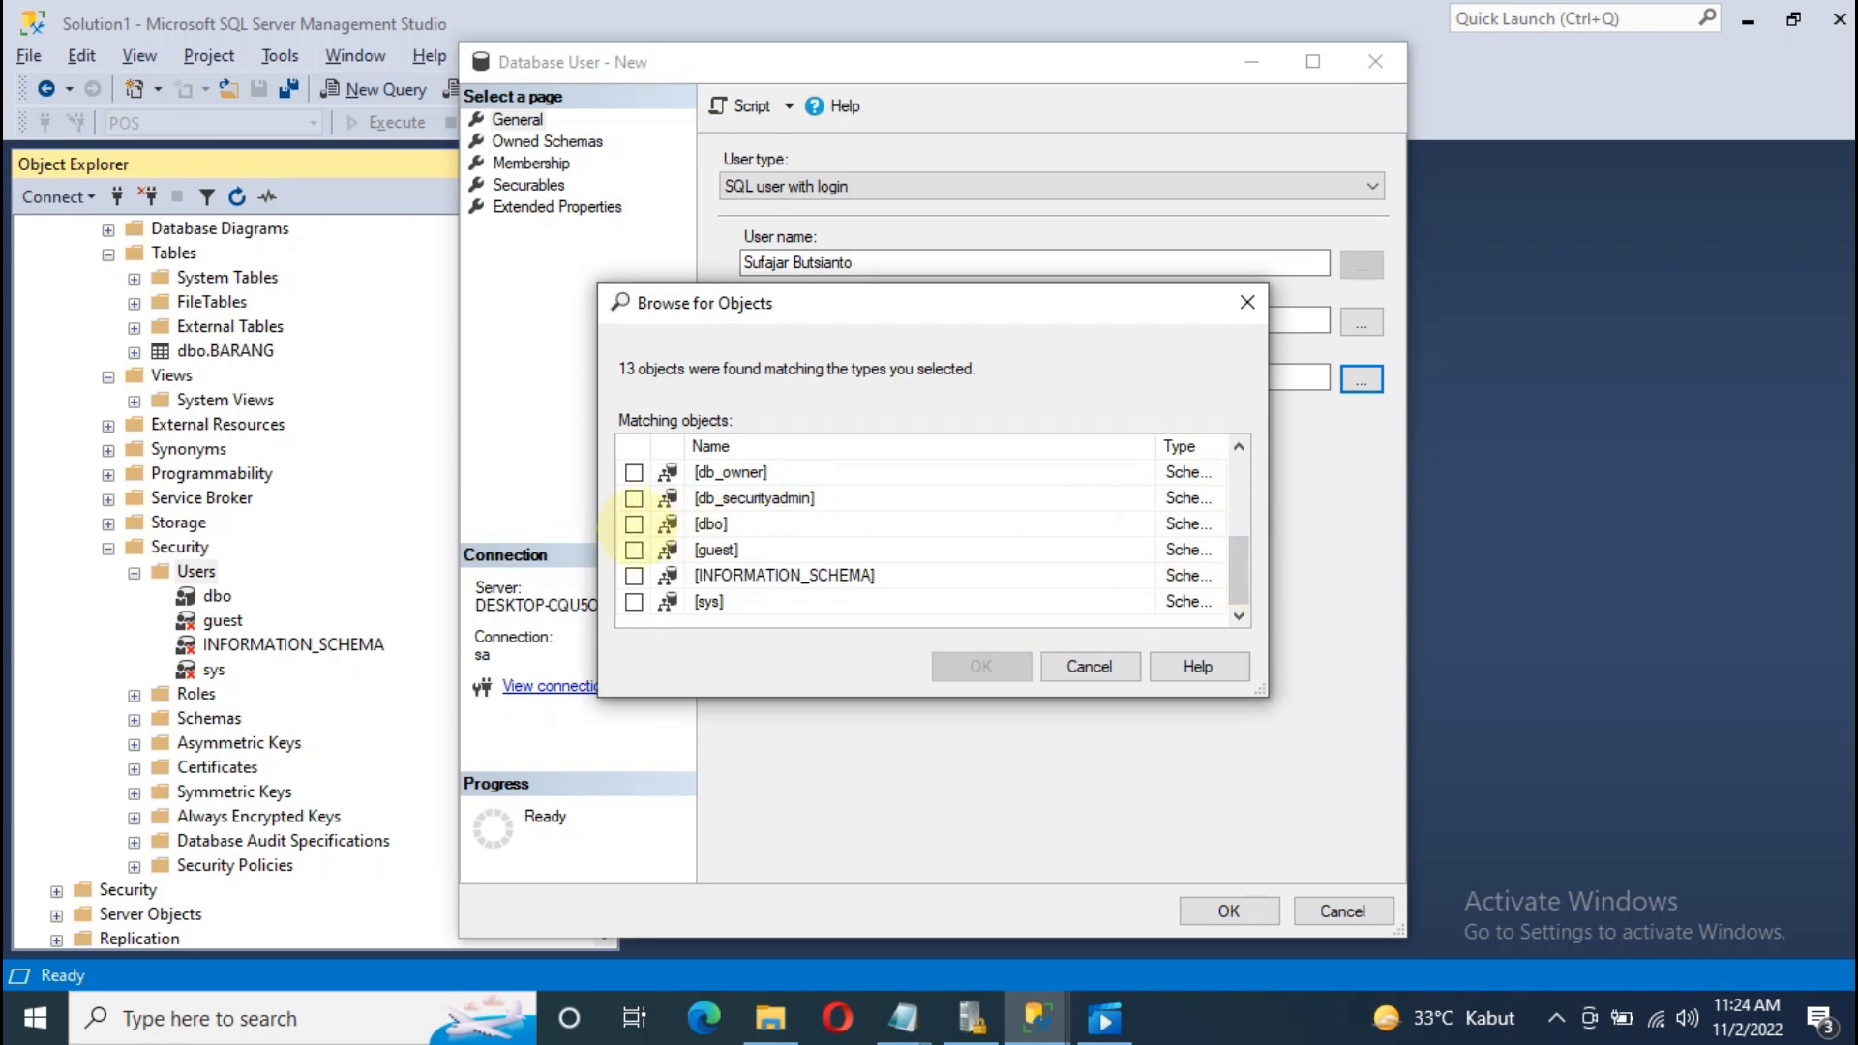
click(634, 524)
click(980, 666)
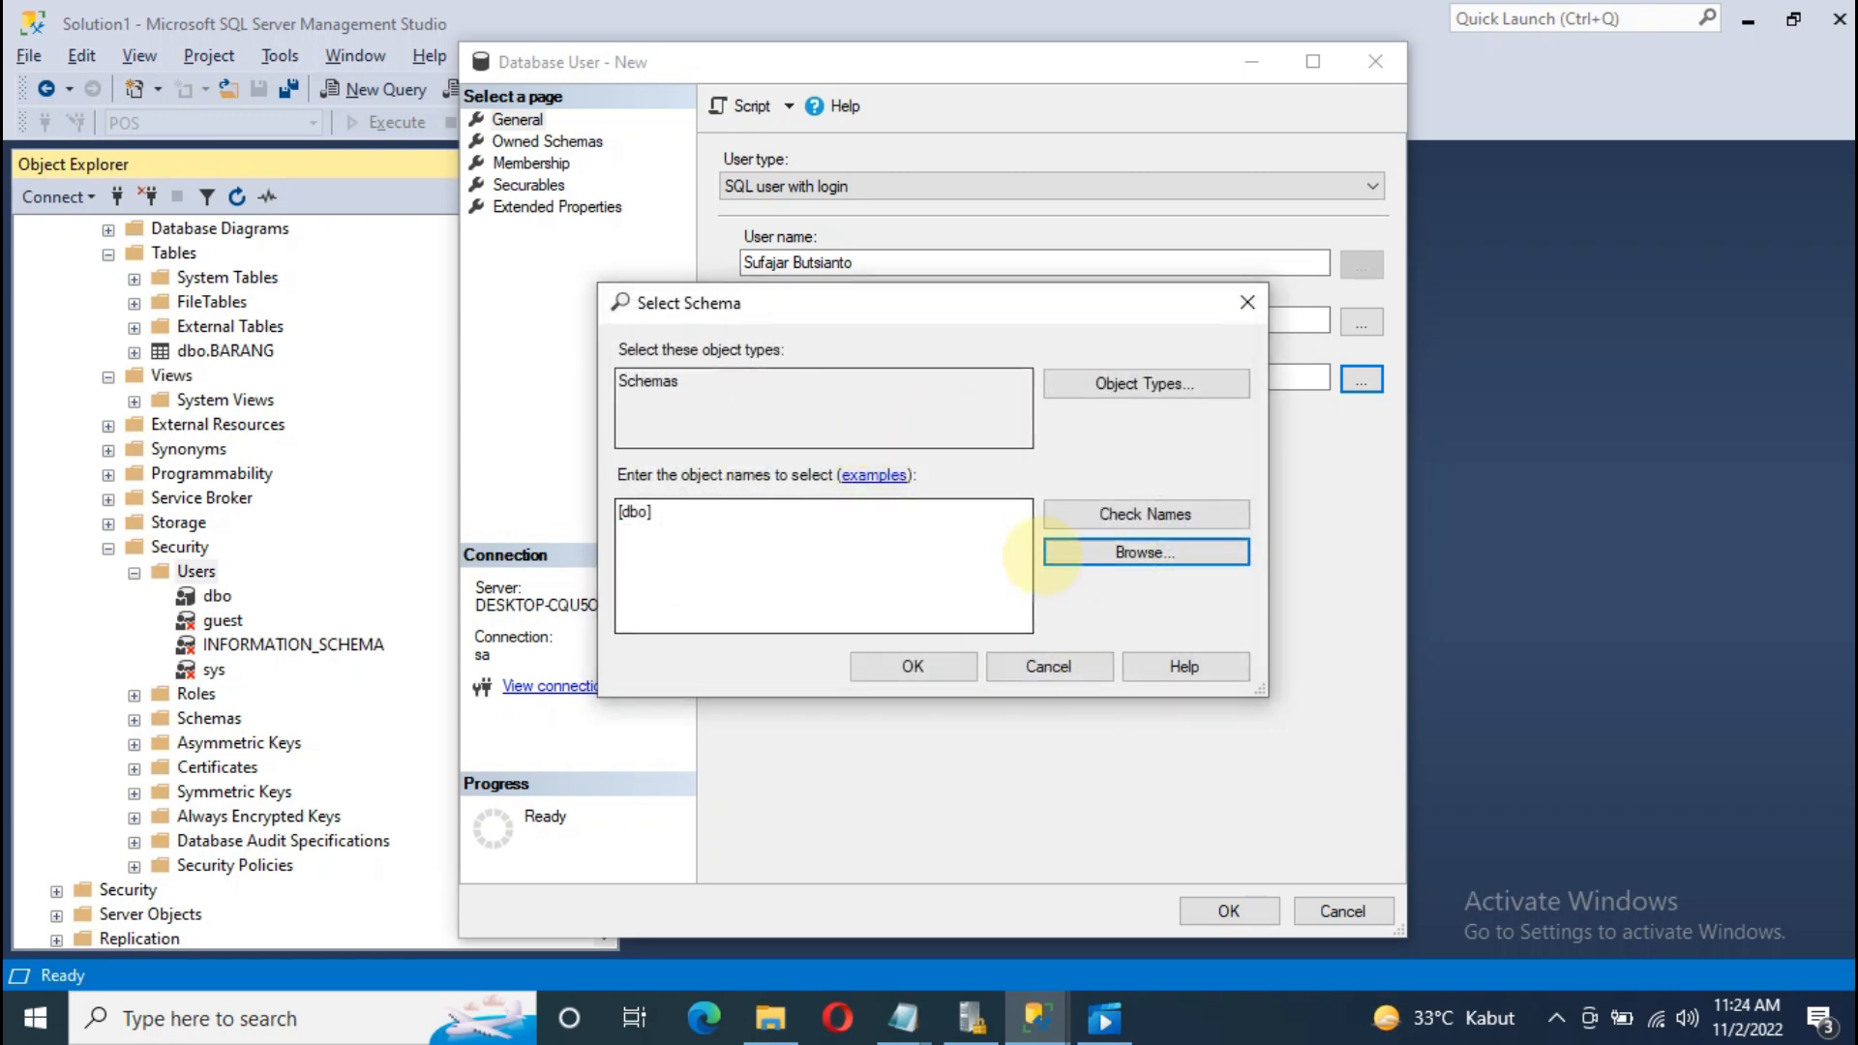
click(939, 664)
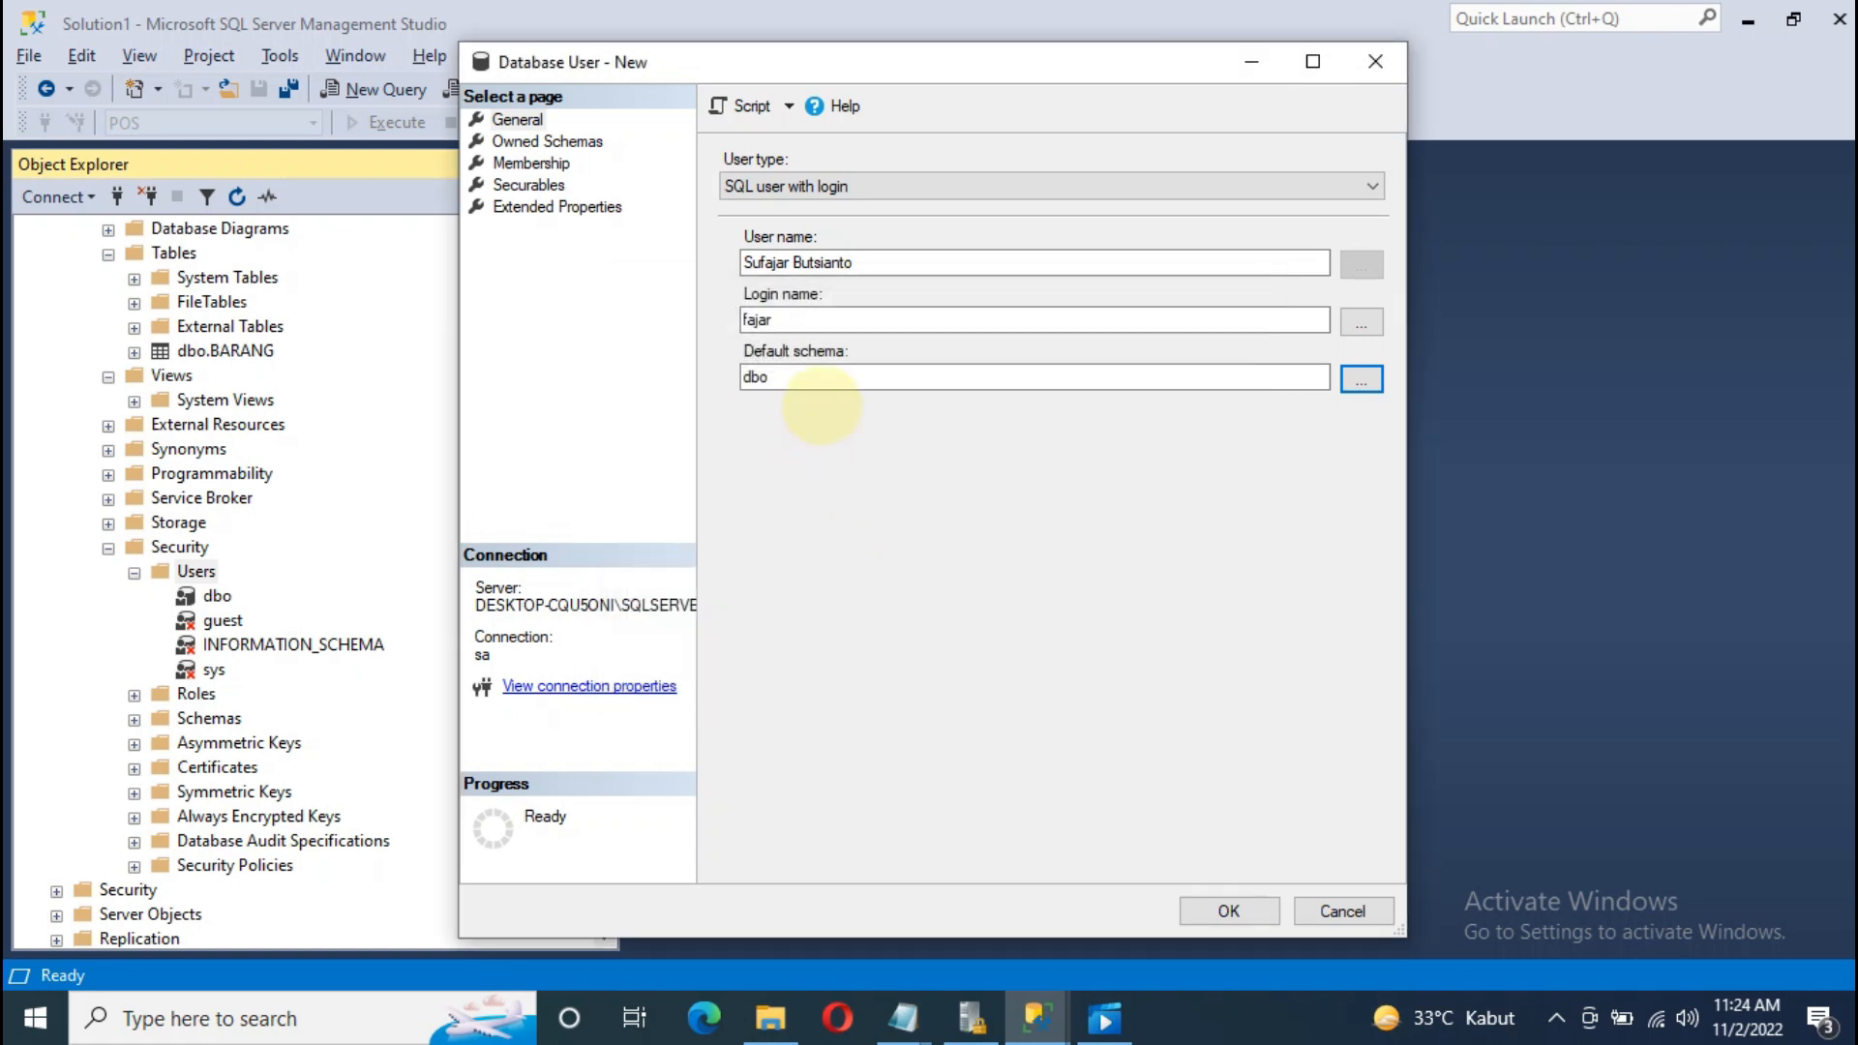
click(1227, 910)
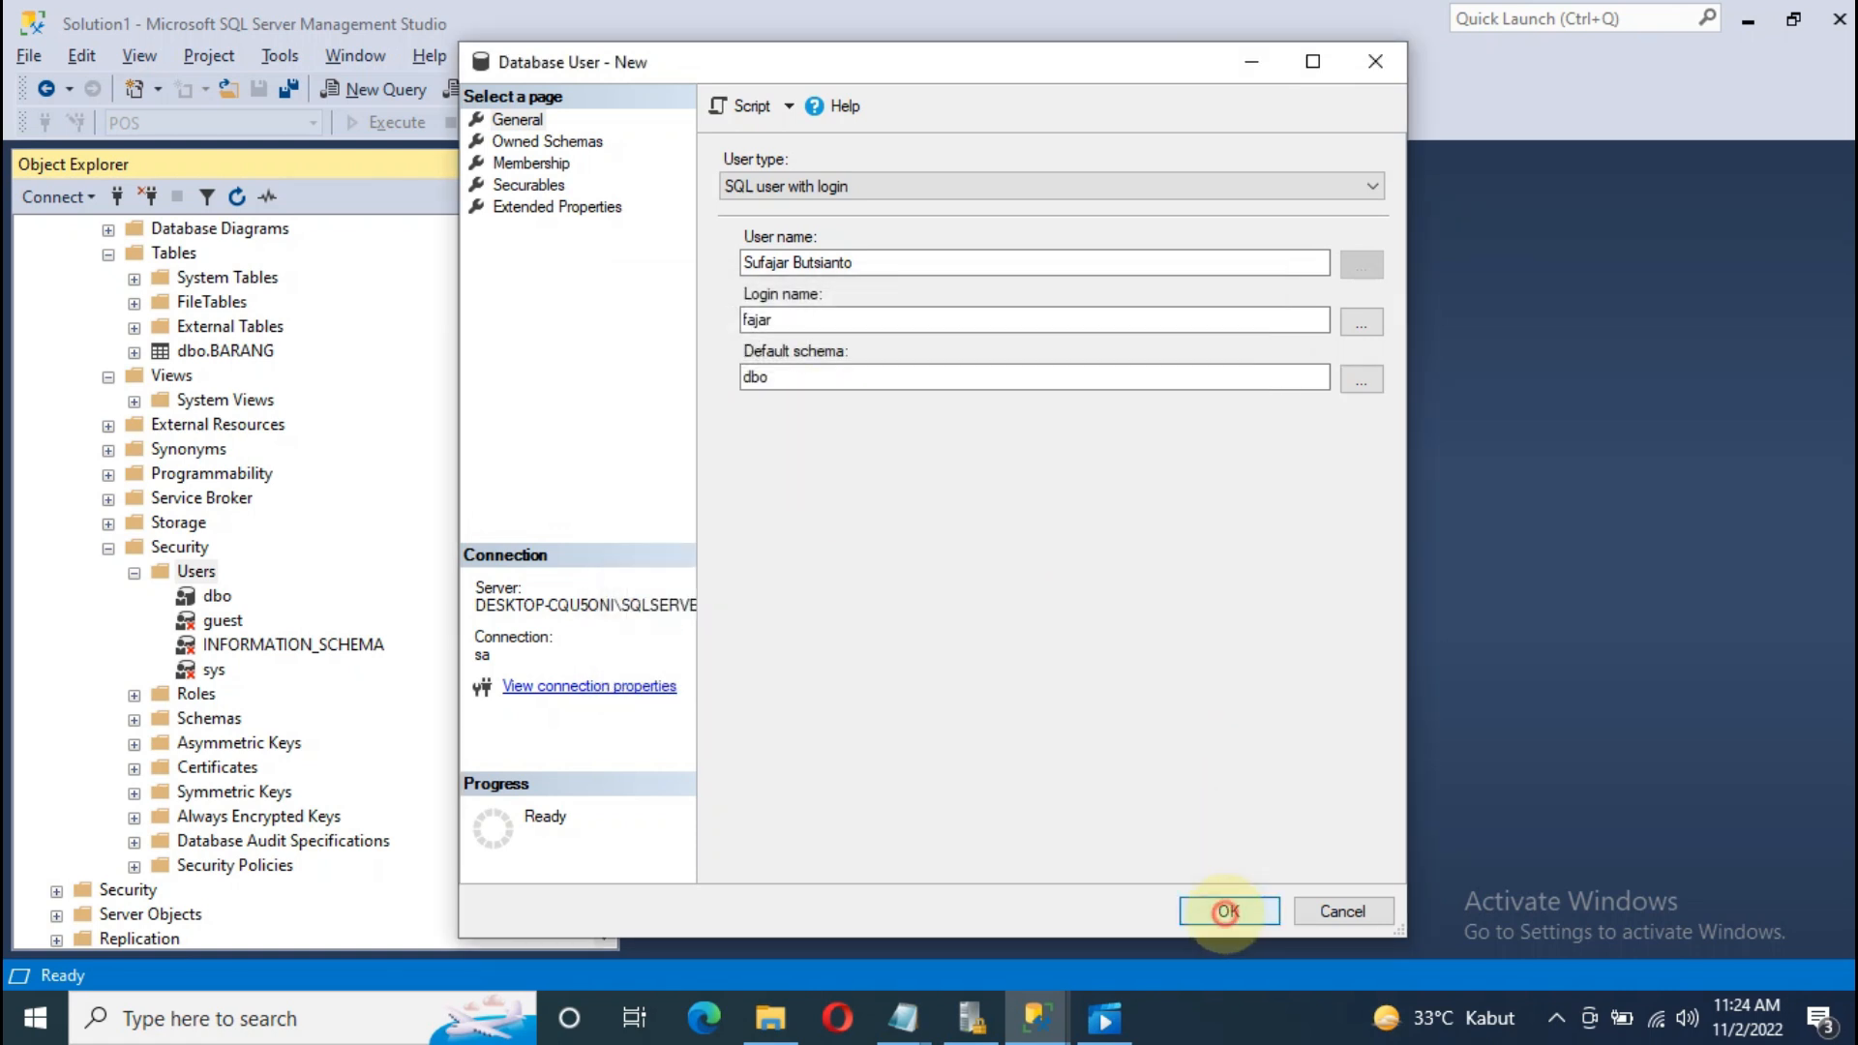
click(222, 621)
Step: Reselect the new user and collapse the POS database tree
click(257, 694)
scroll(284, 647, up, 1)
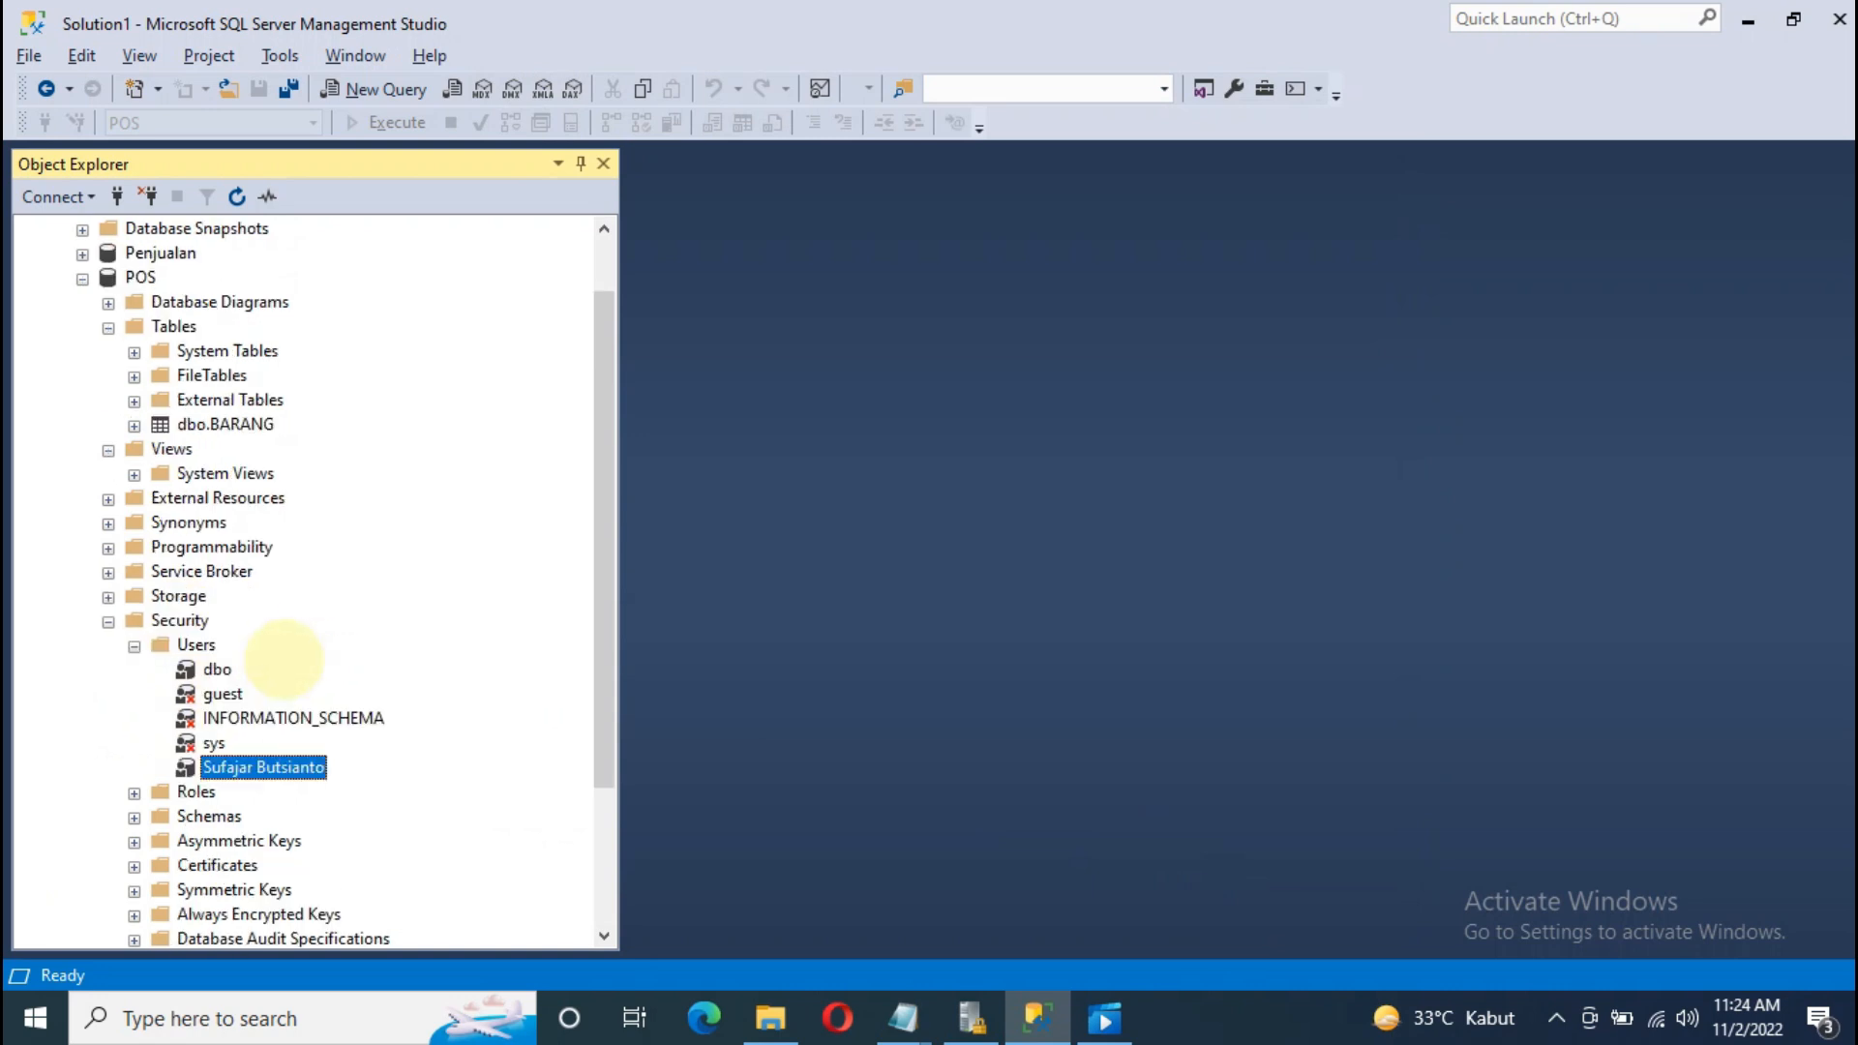
scroll(284, 659, up, 1)
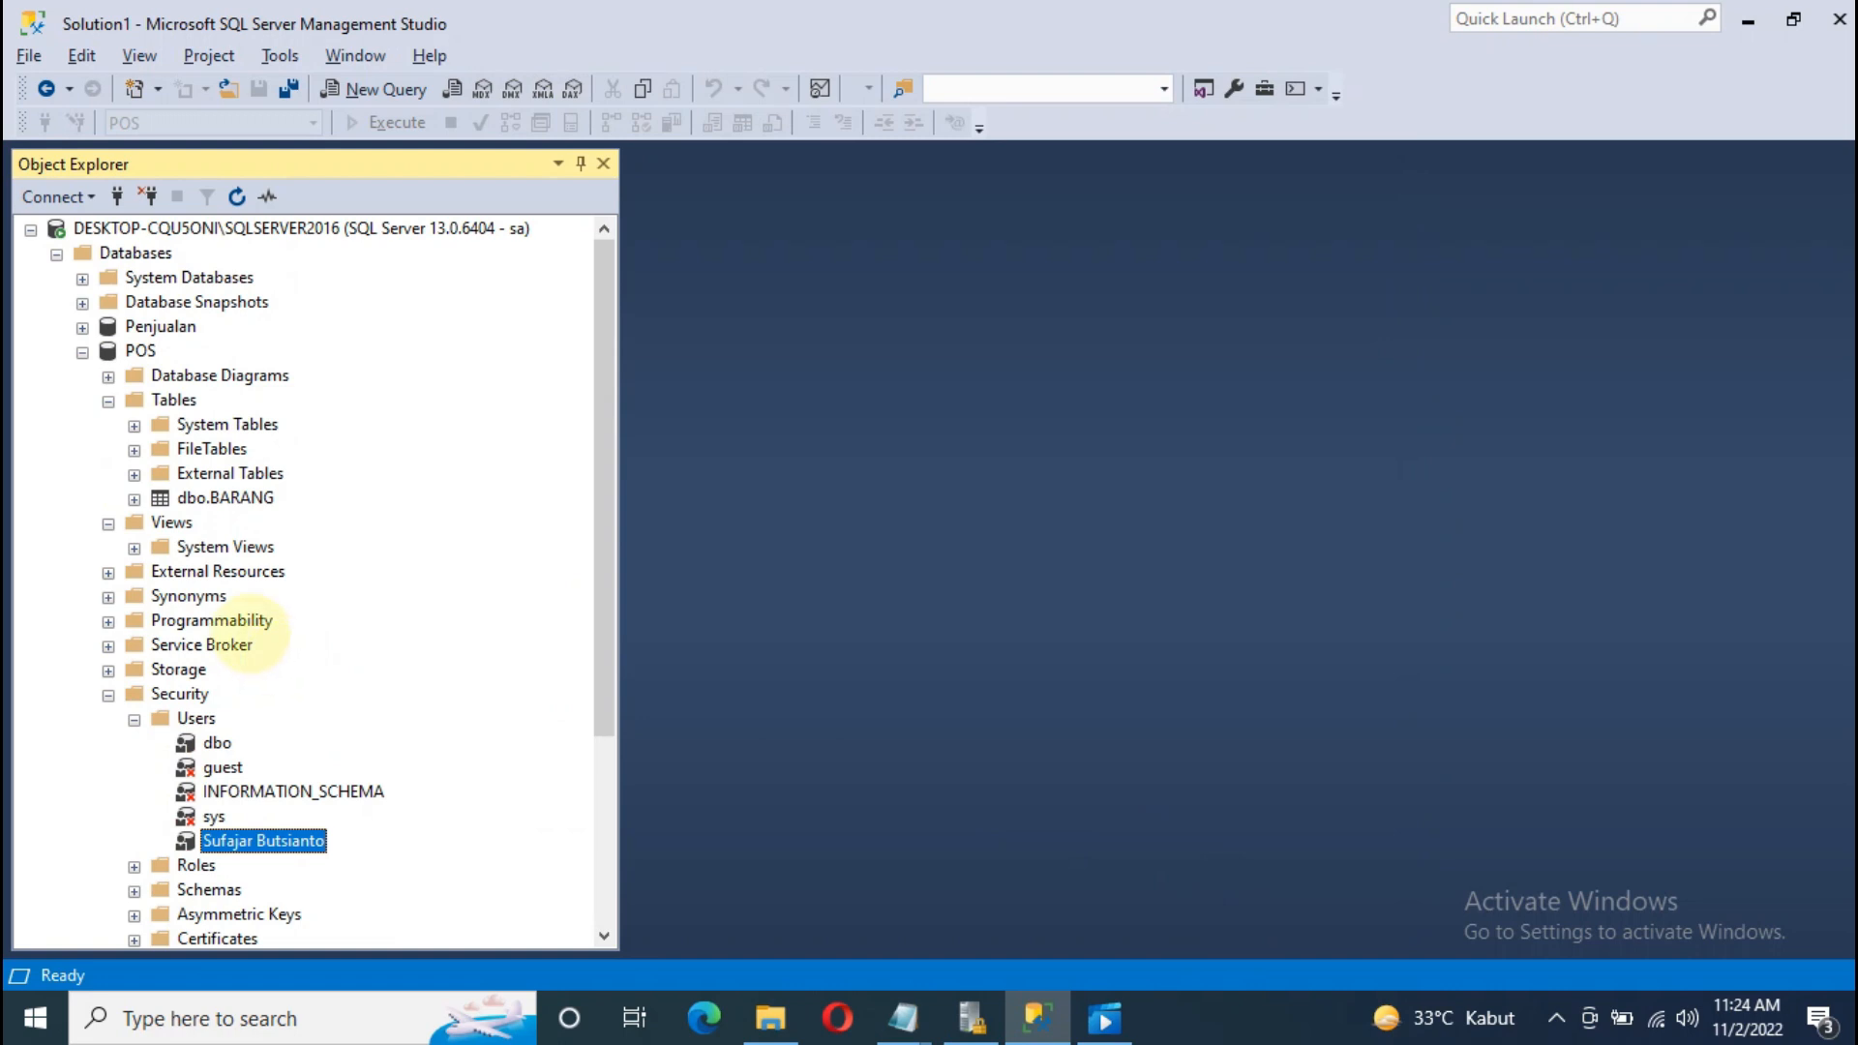
click(110, 349)
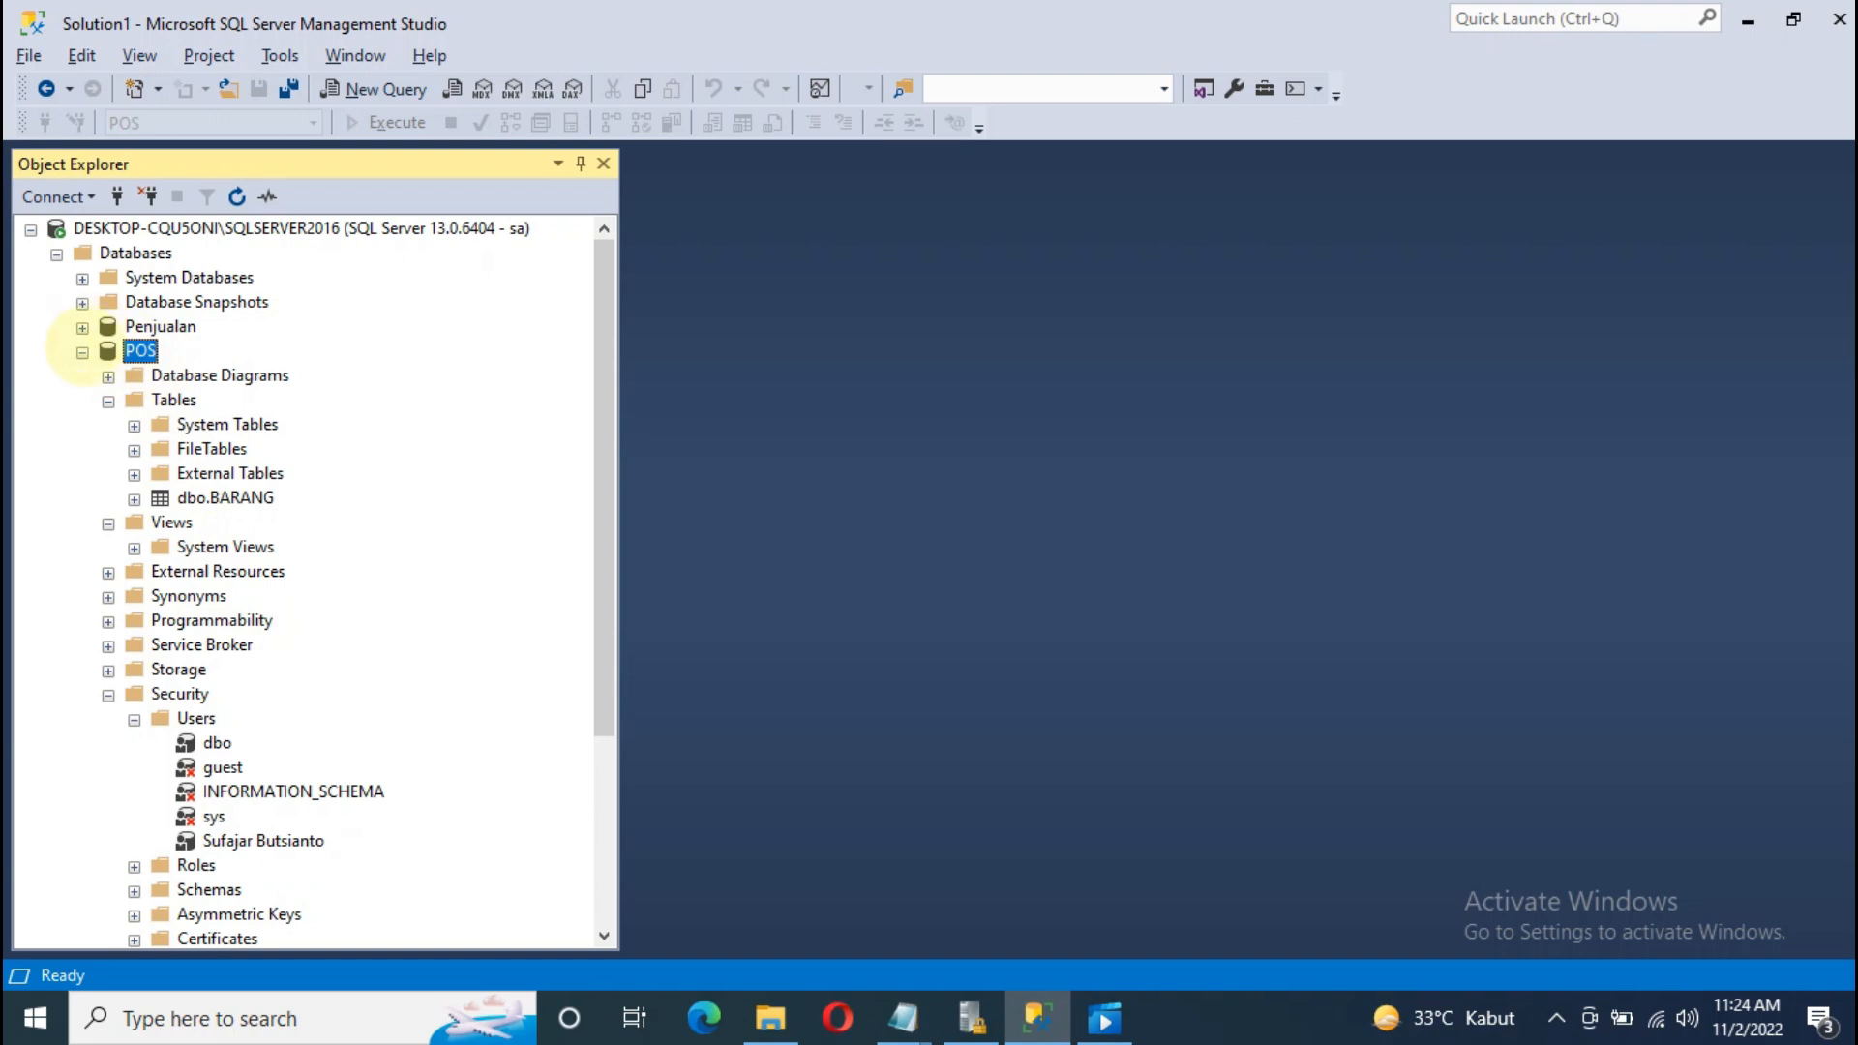
click(82, 352)
click(193, 302)
Step: Open a second Database Engine connection using the new SQL login and its password
click(58, 197)
click(125, 228)
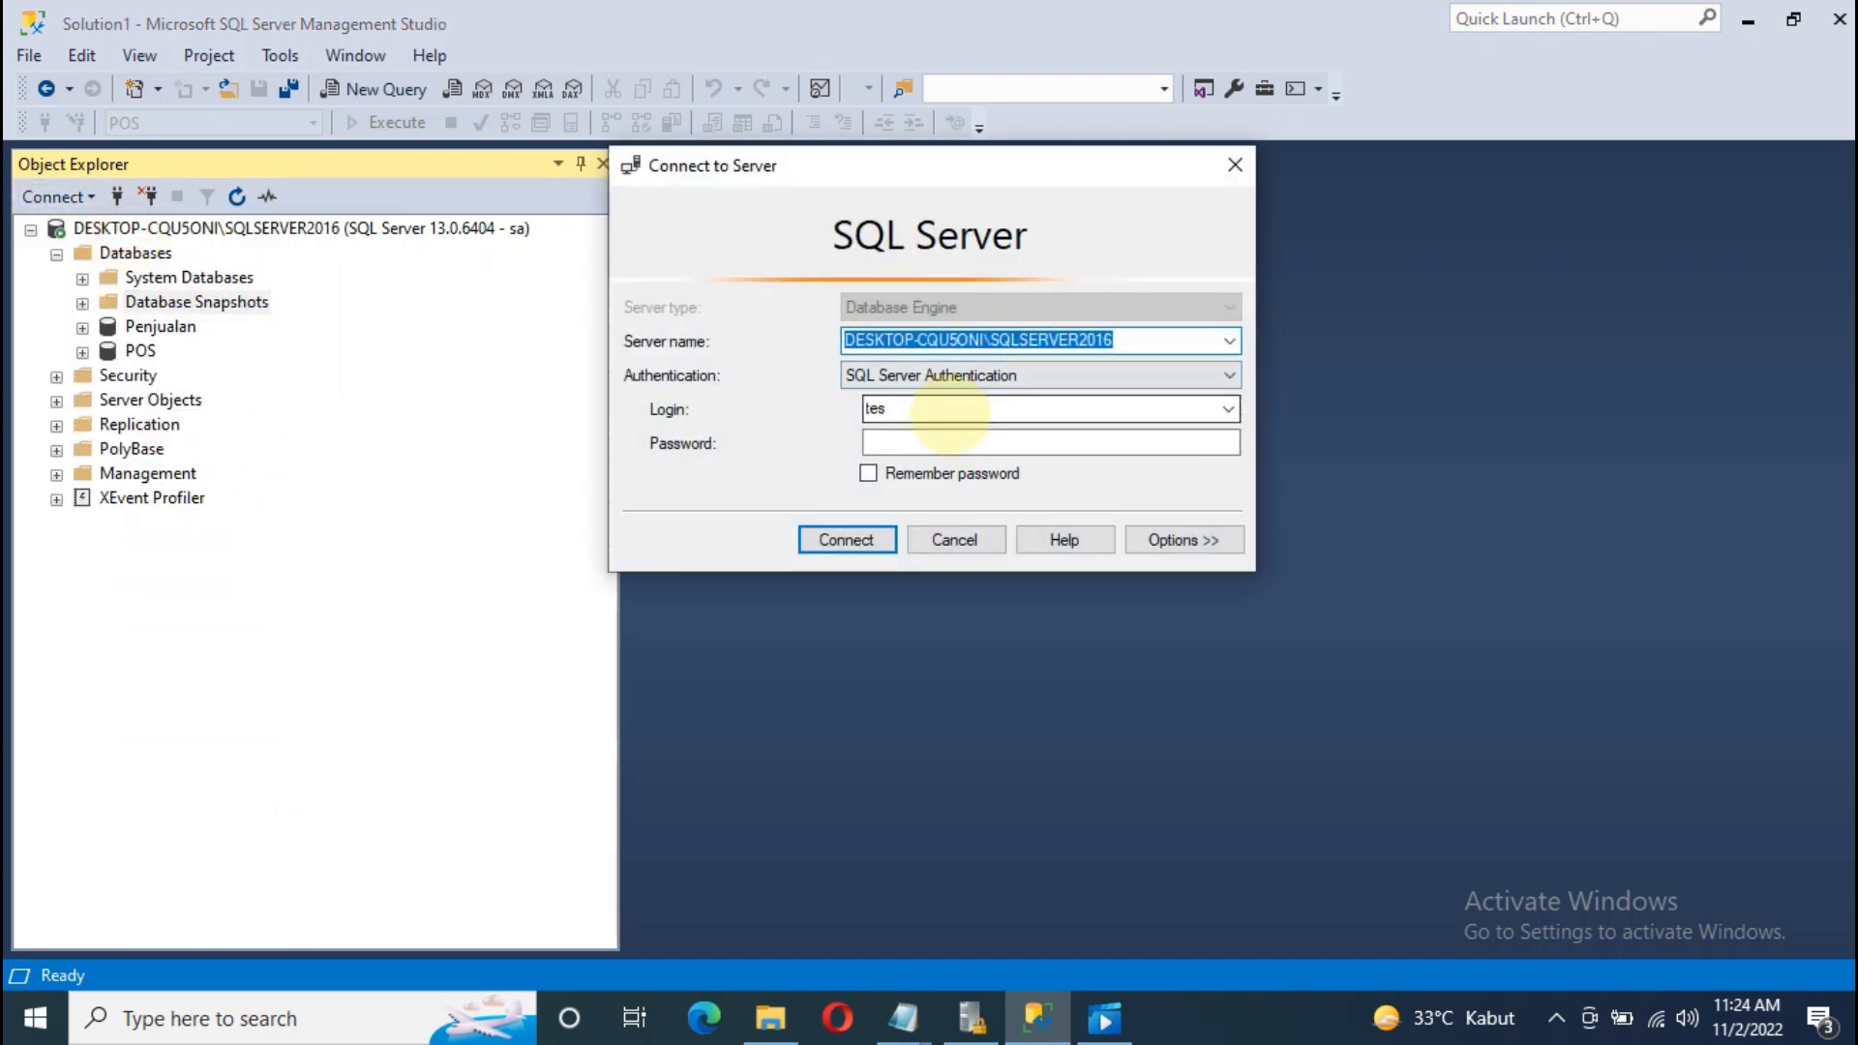
click(944, 410)
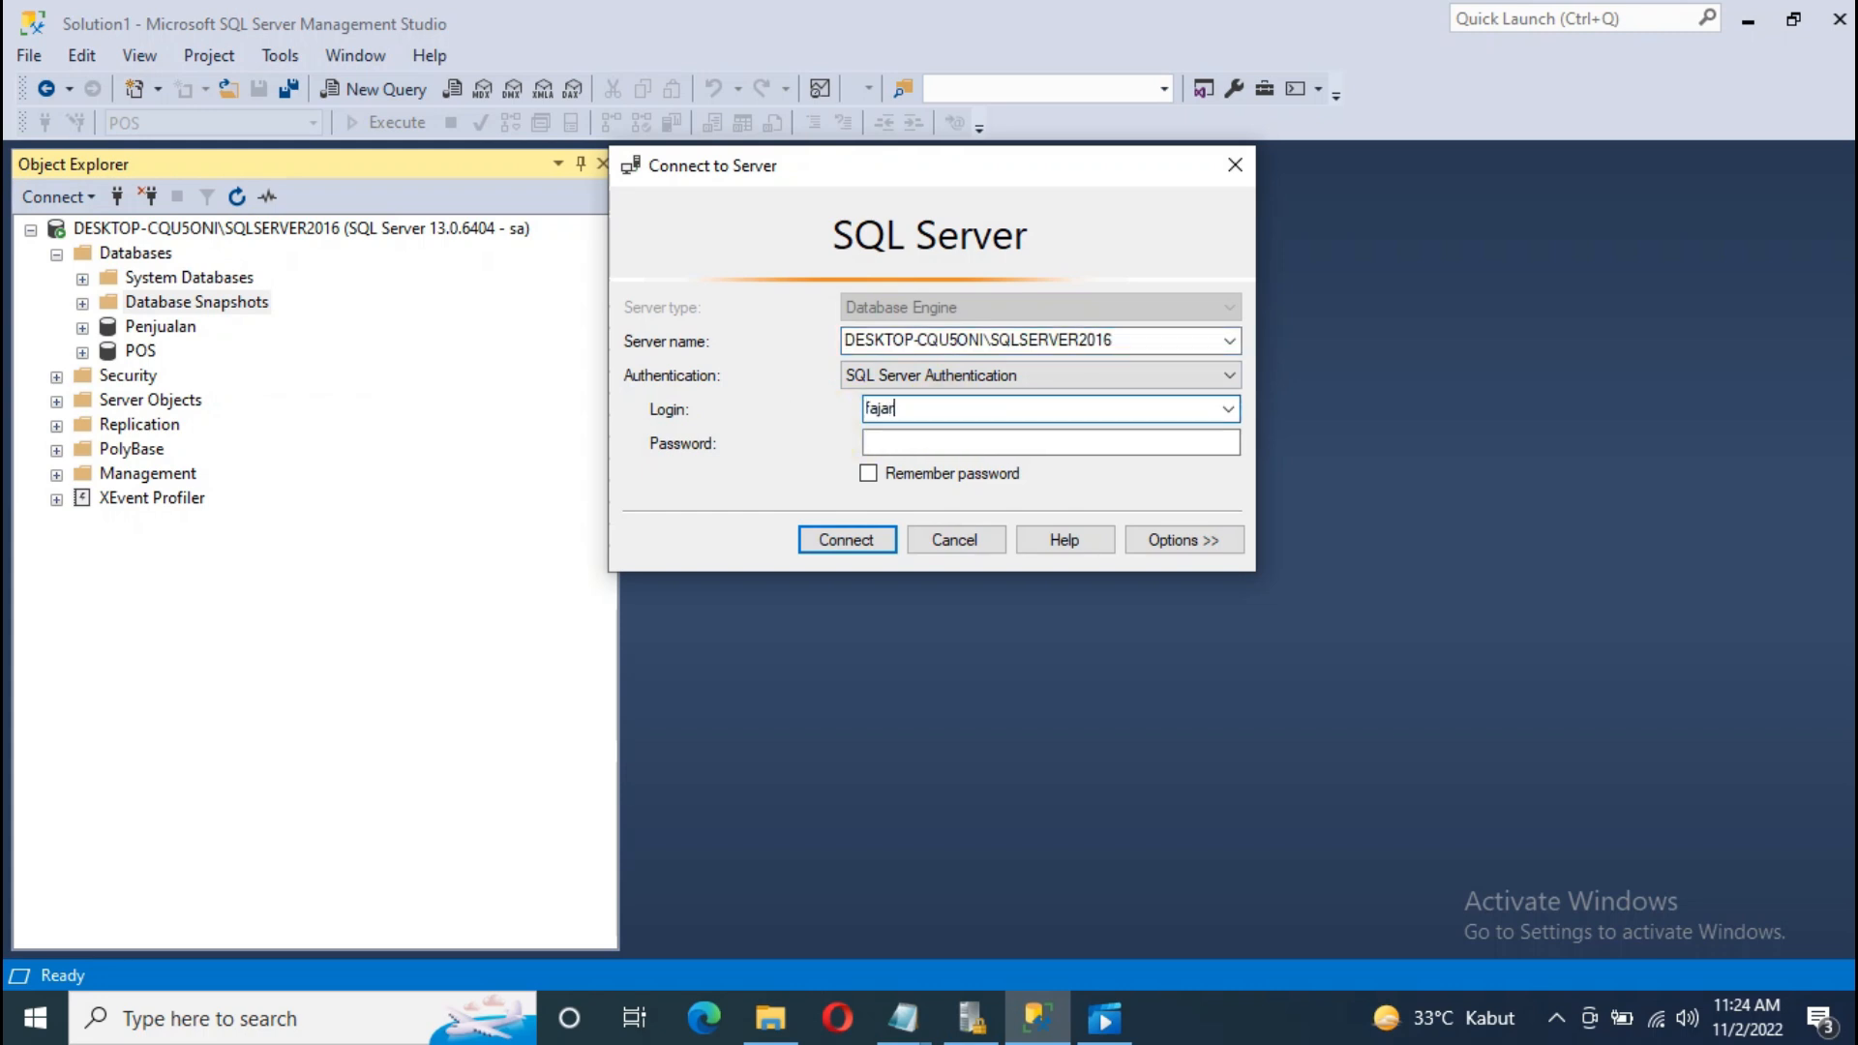
text(fajar)
click(895, 442)
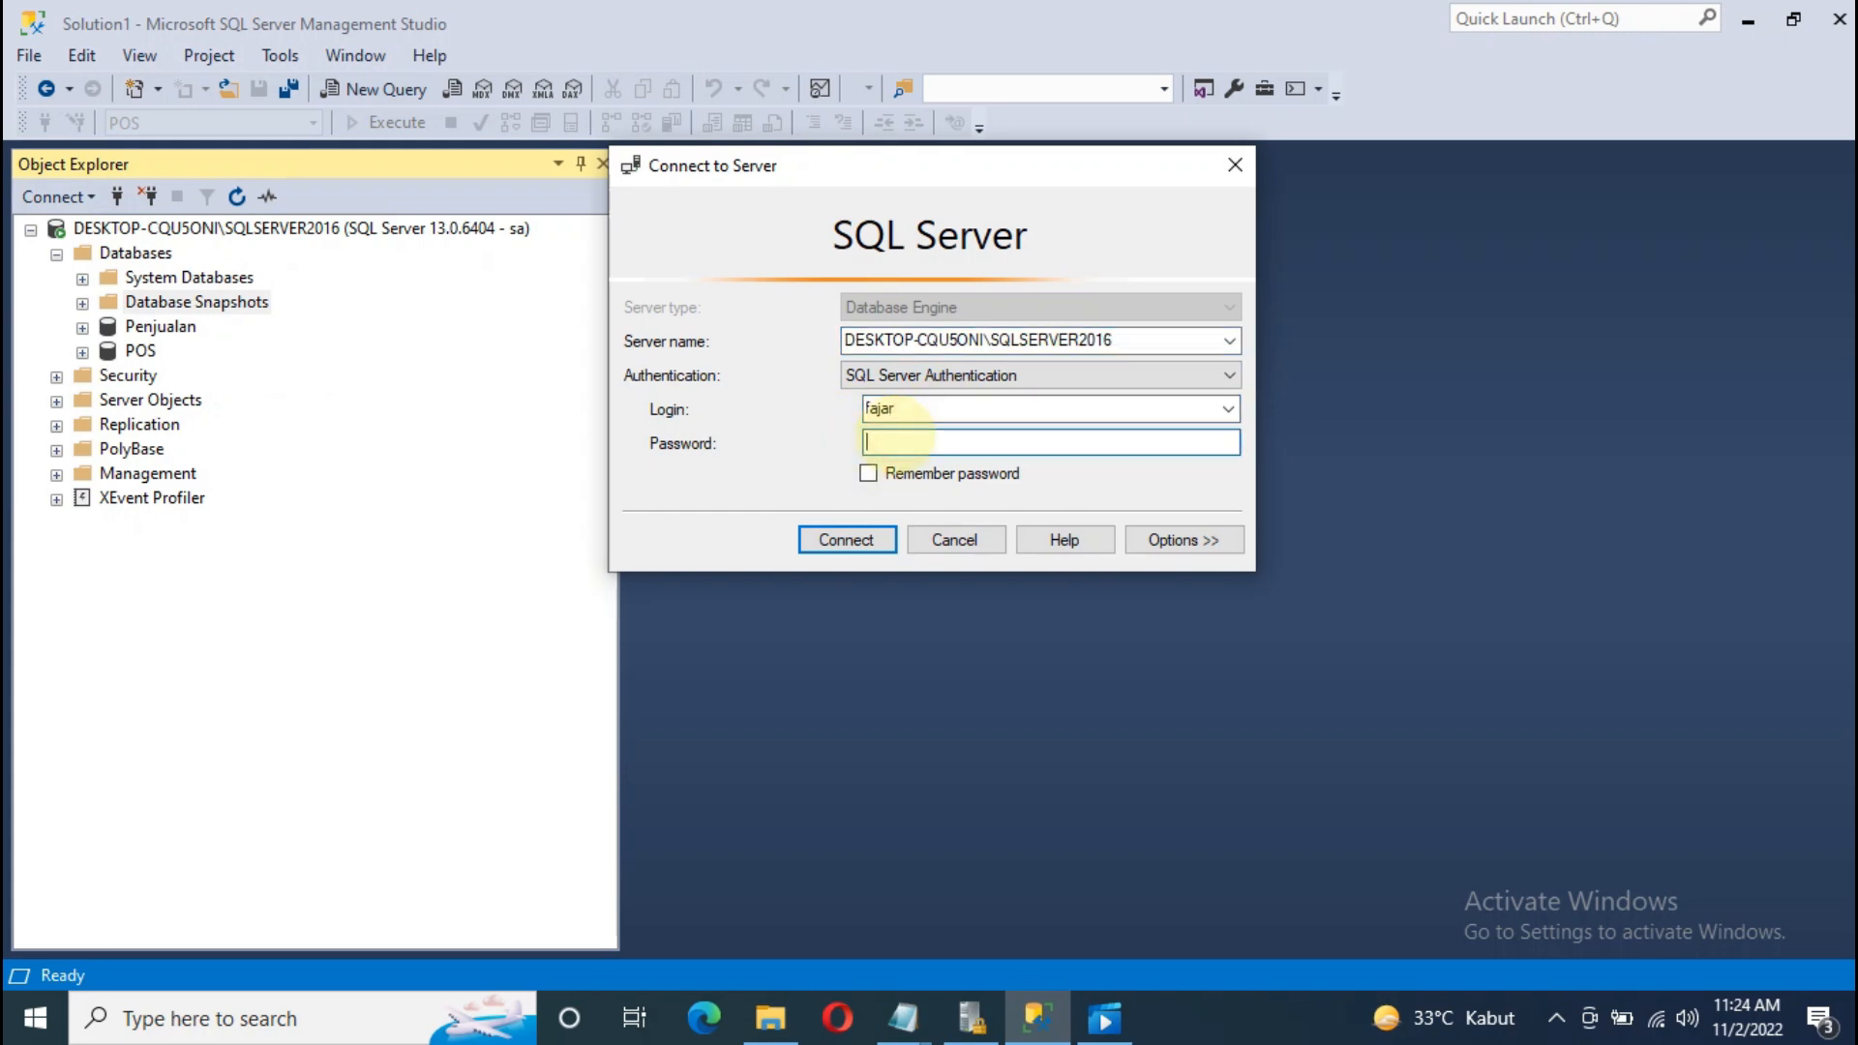
text(**)
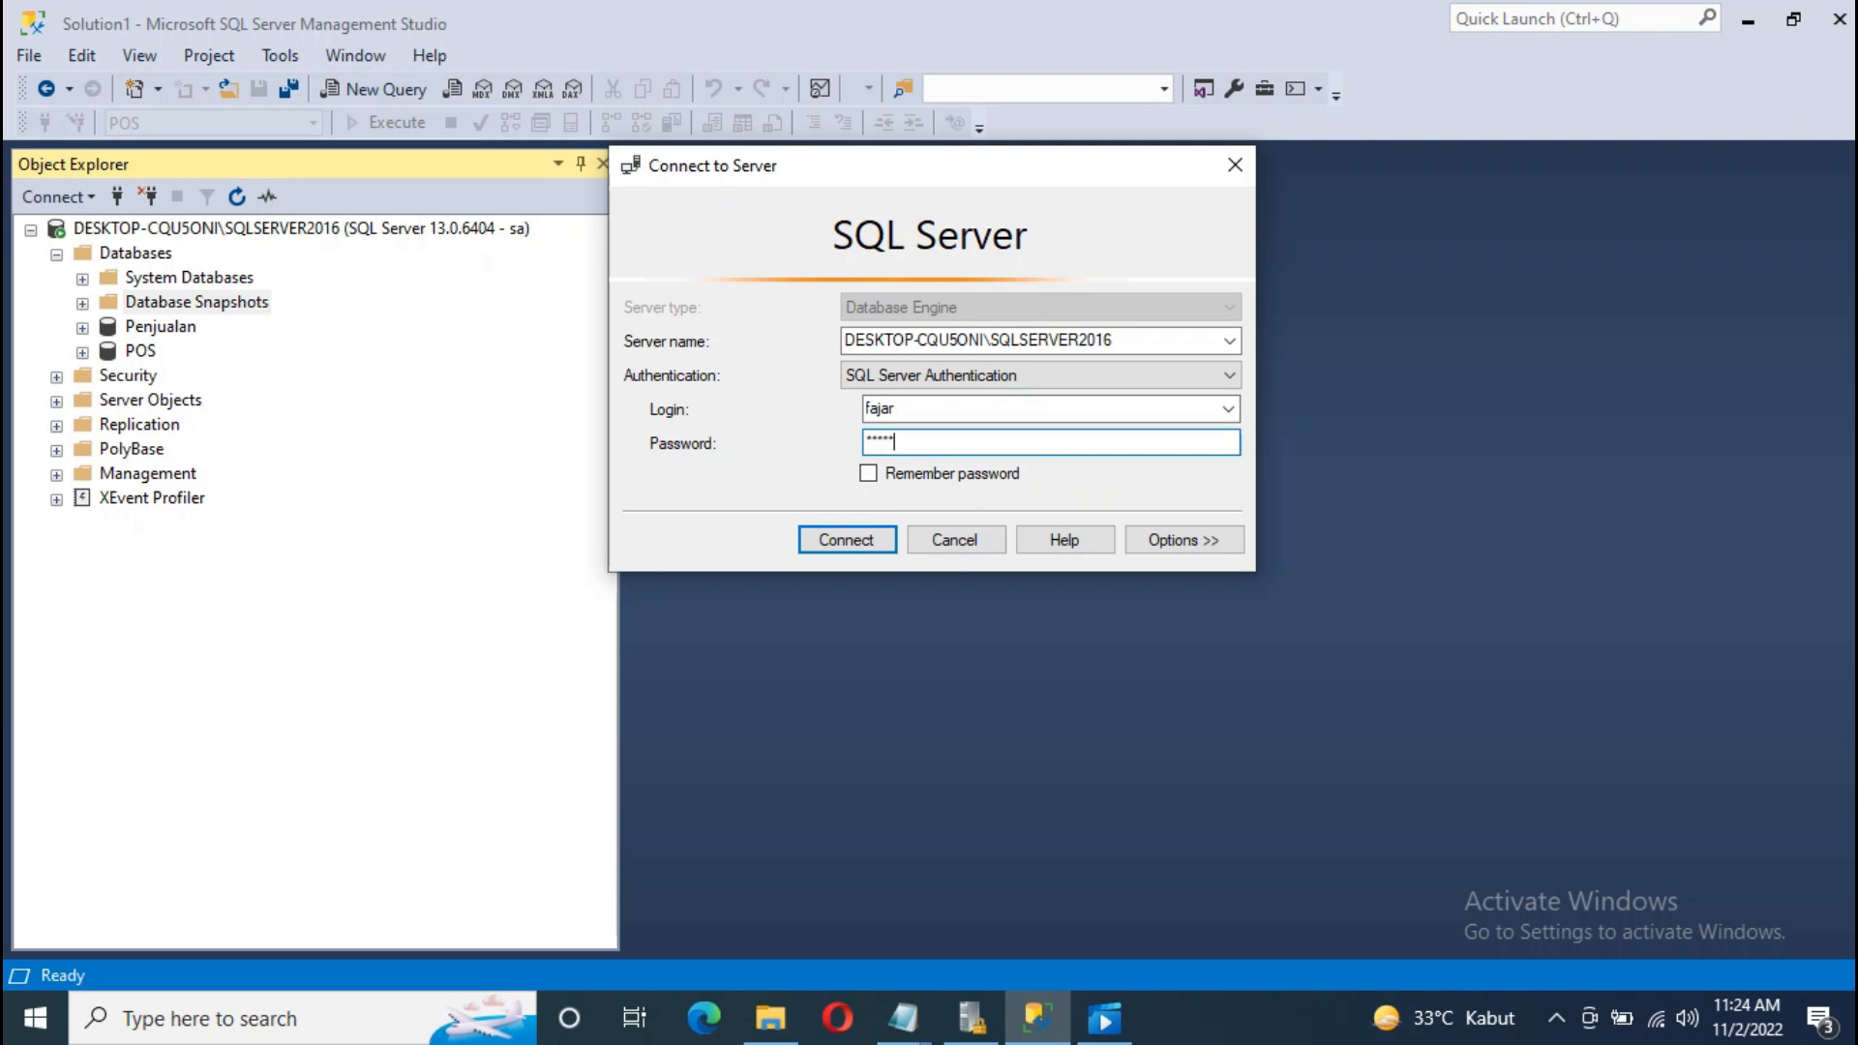
click(849, 539)
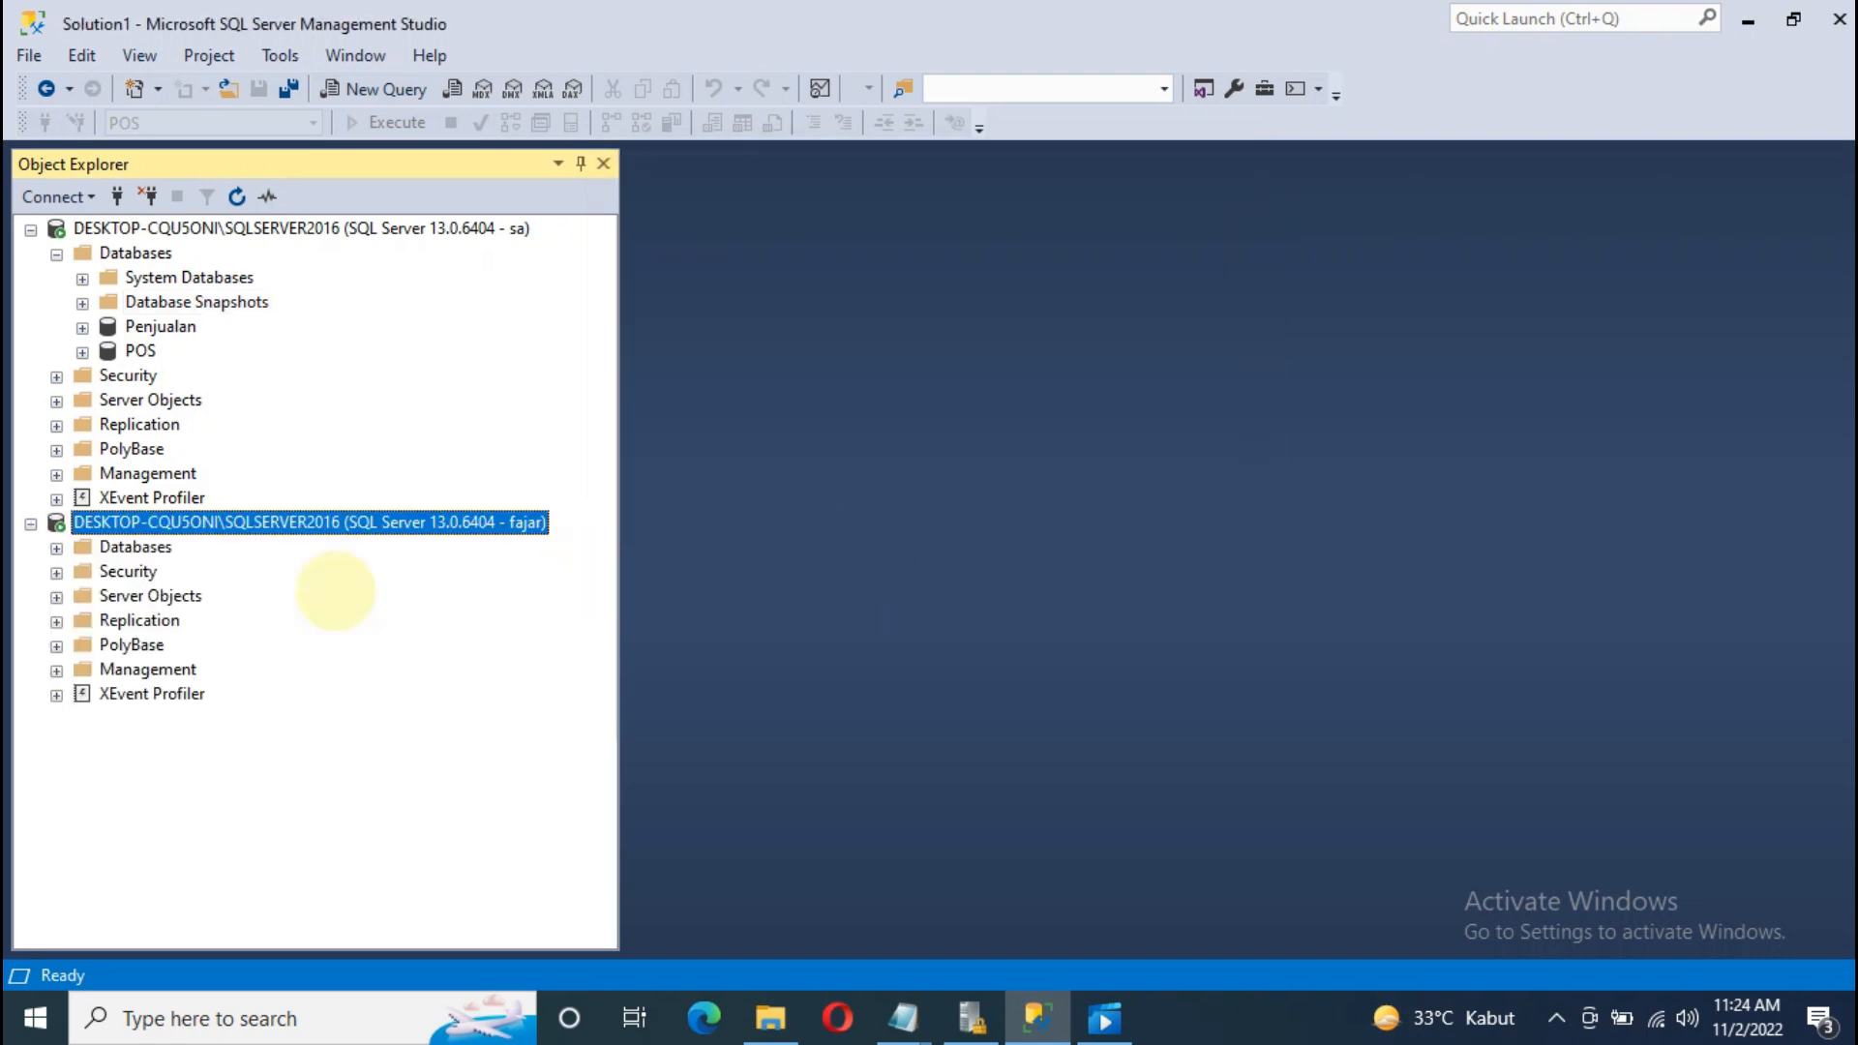
Step: Browse the new connection's databases: Penjualan is inaccessible, while POS Tables and Views expand
click(116, 546)
click(56, 548)
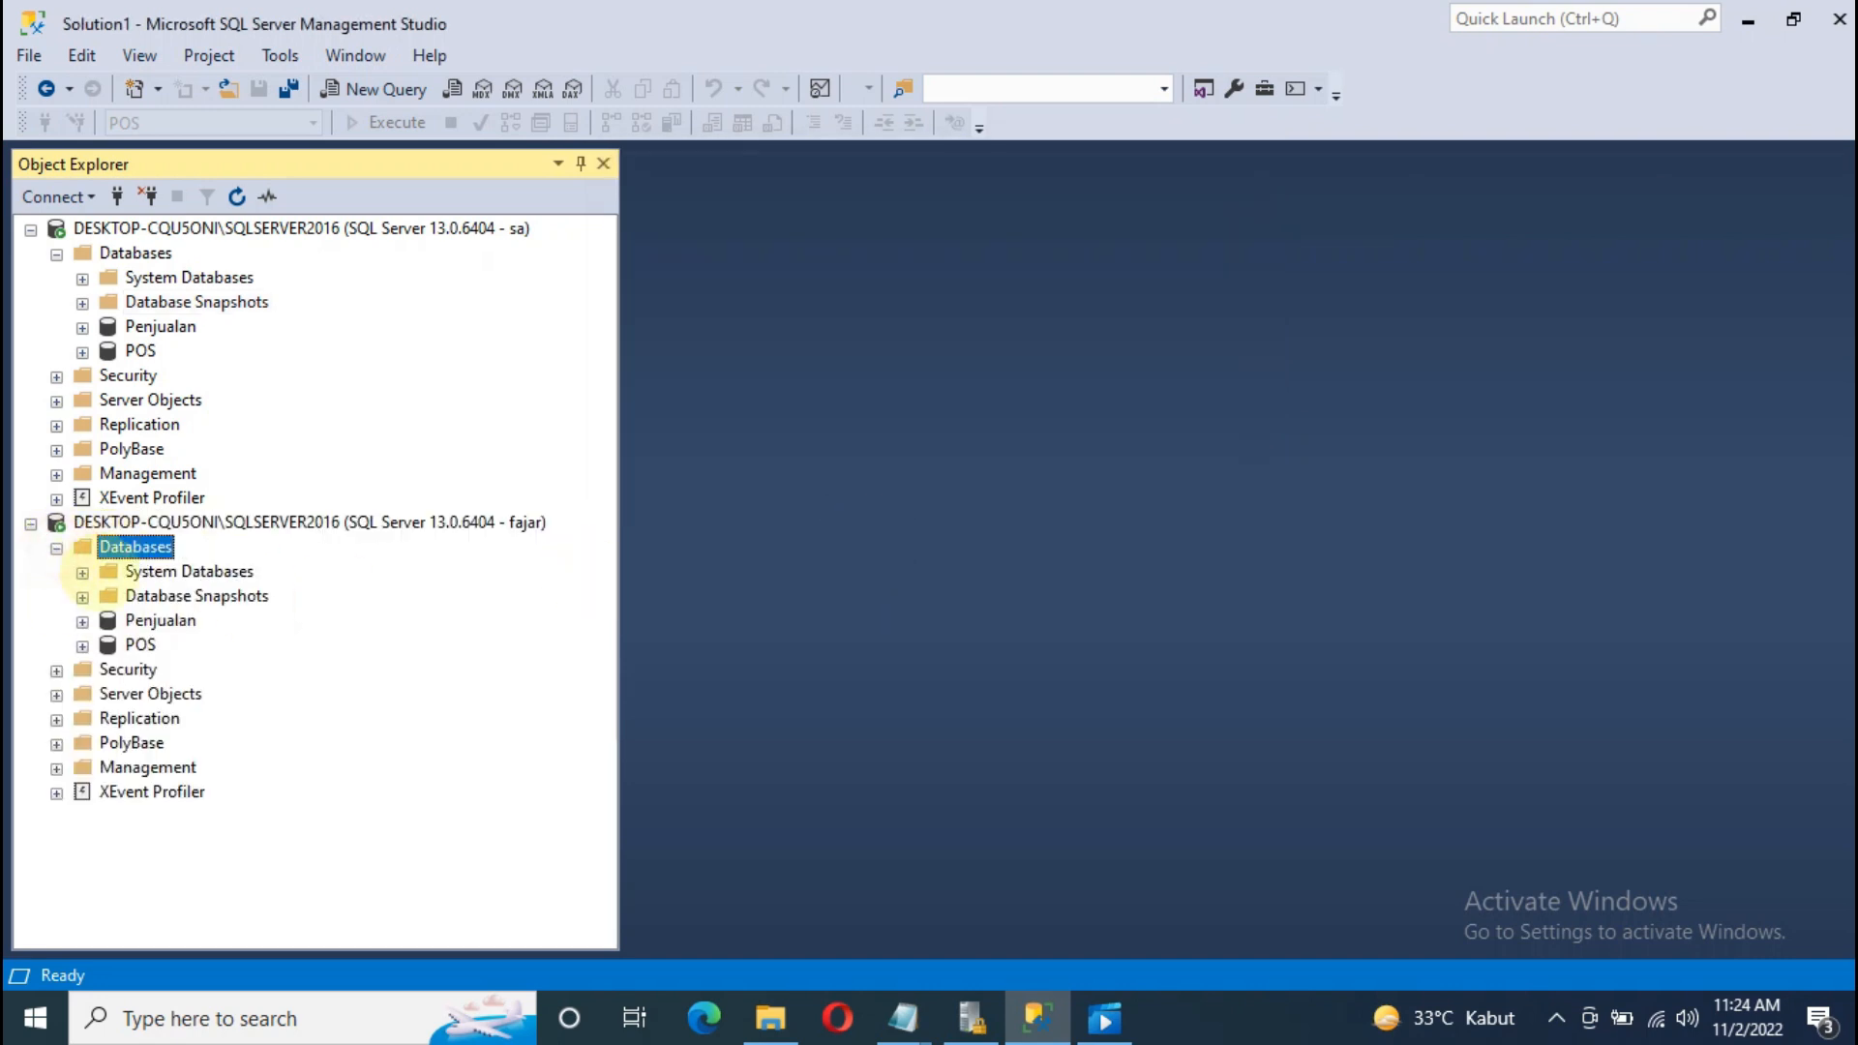
click(155, 620)
click(82, 620)
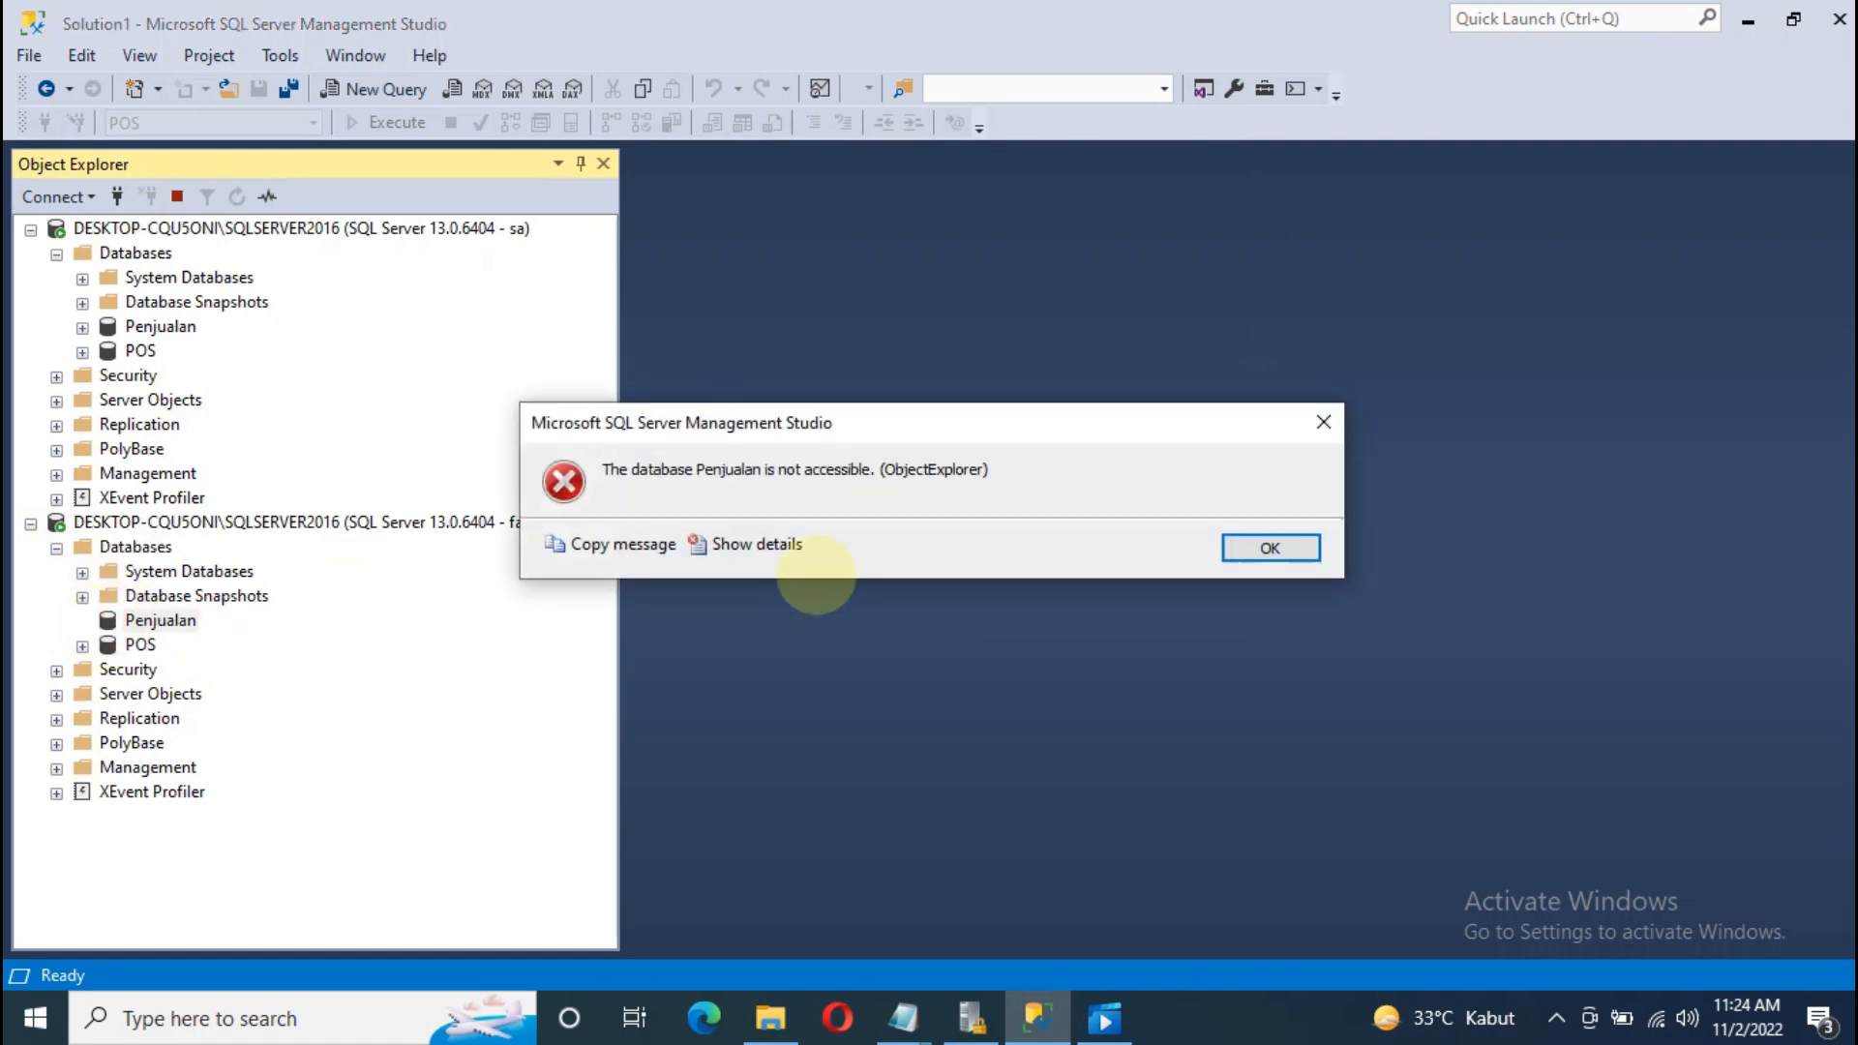
click(1257, 545)
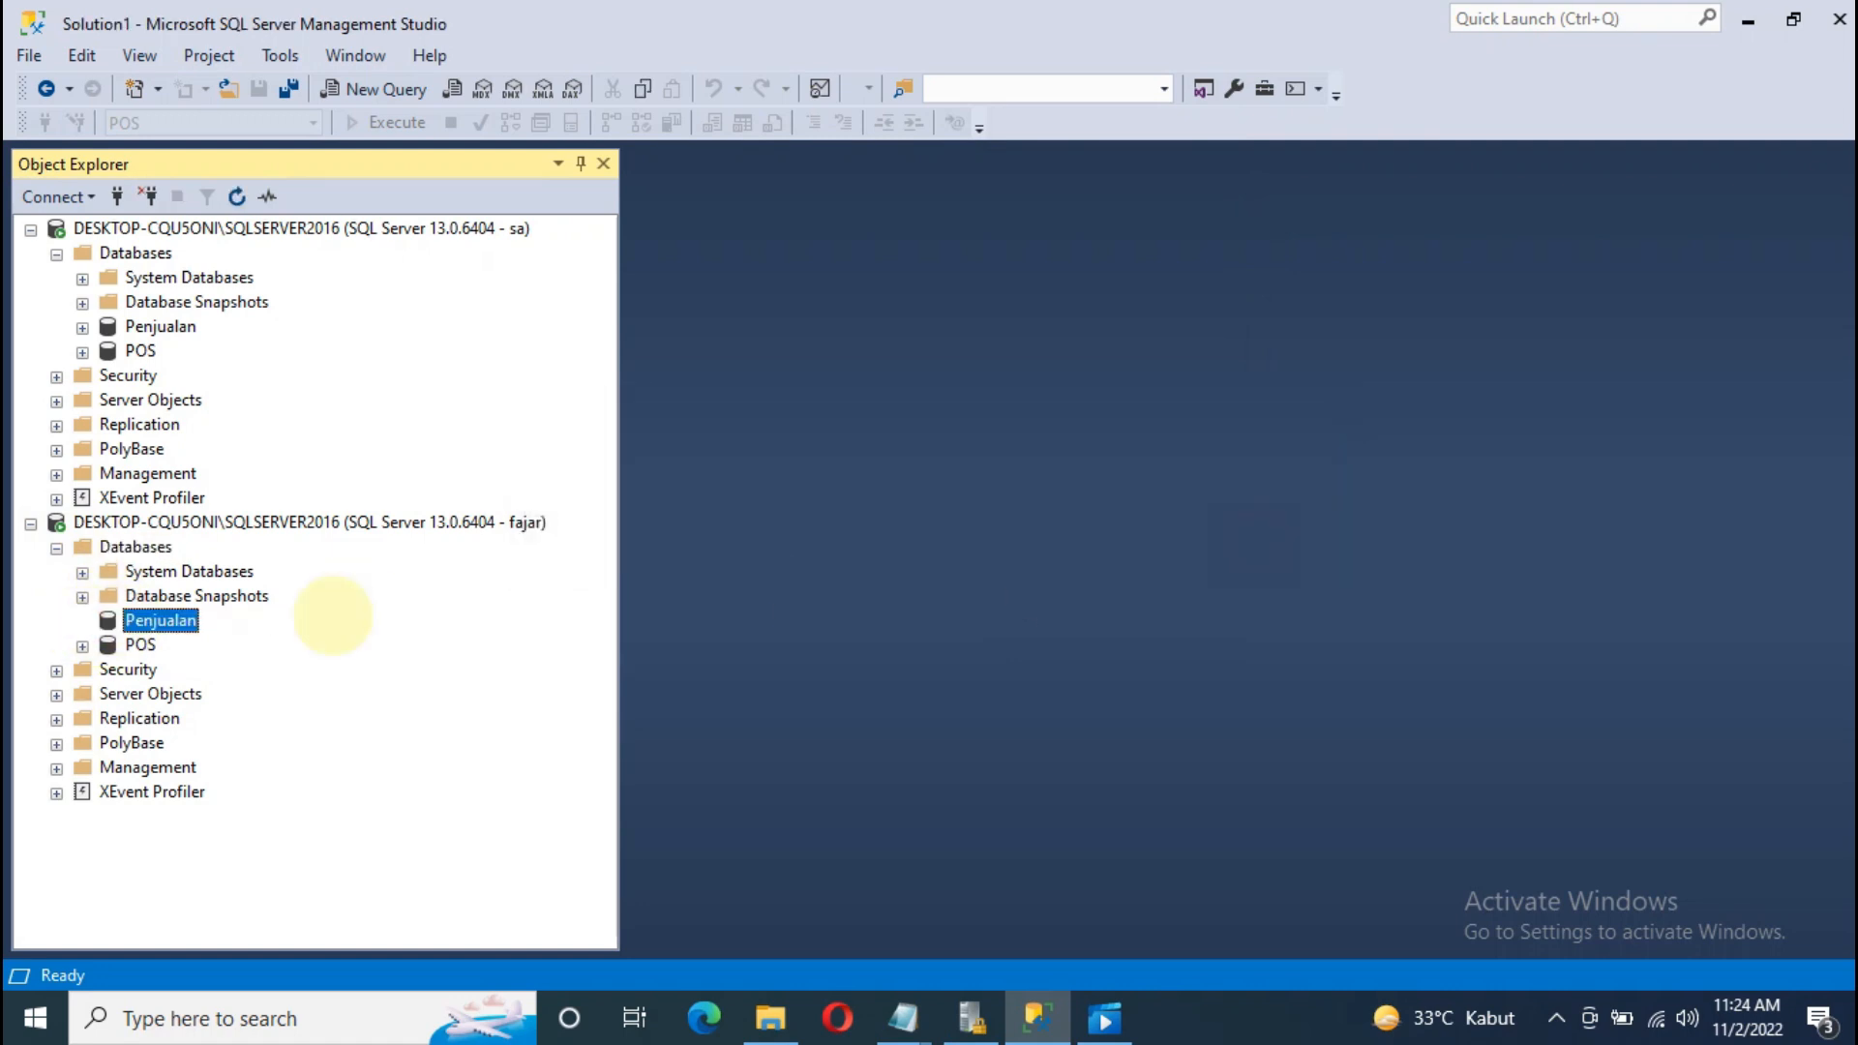
click(82, 646)
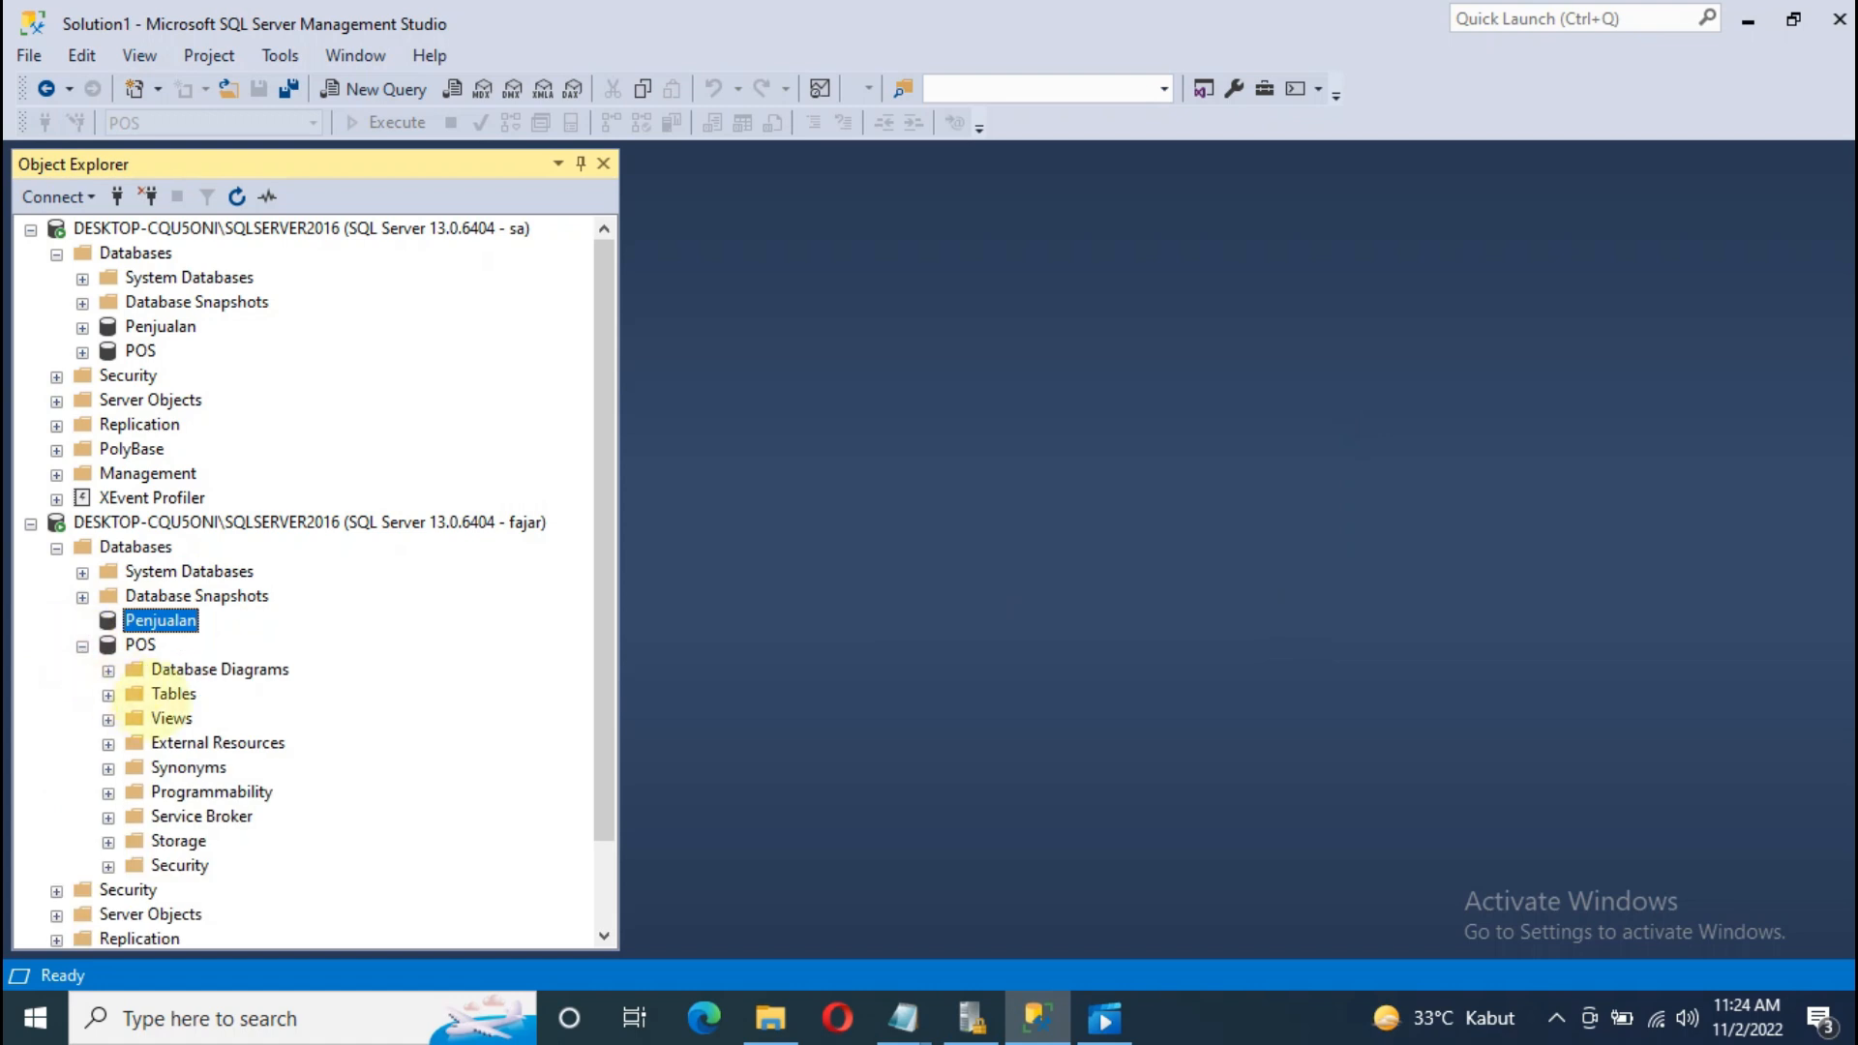
click(169, 693)
click(108, 695)
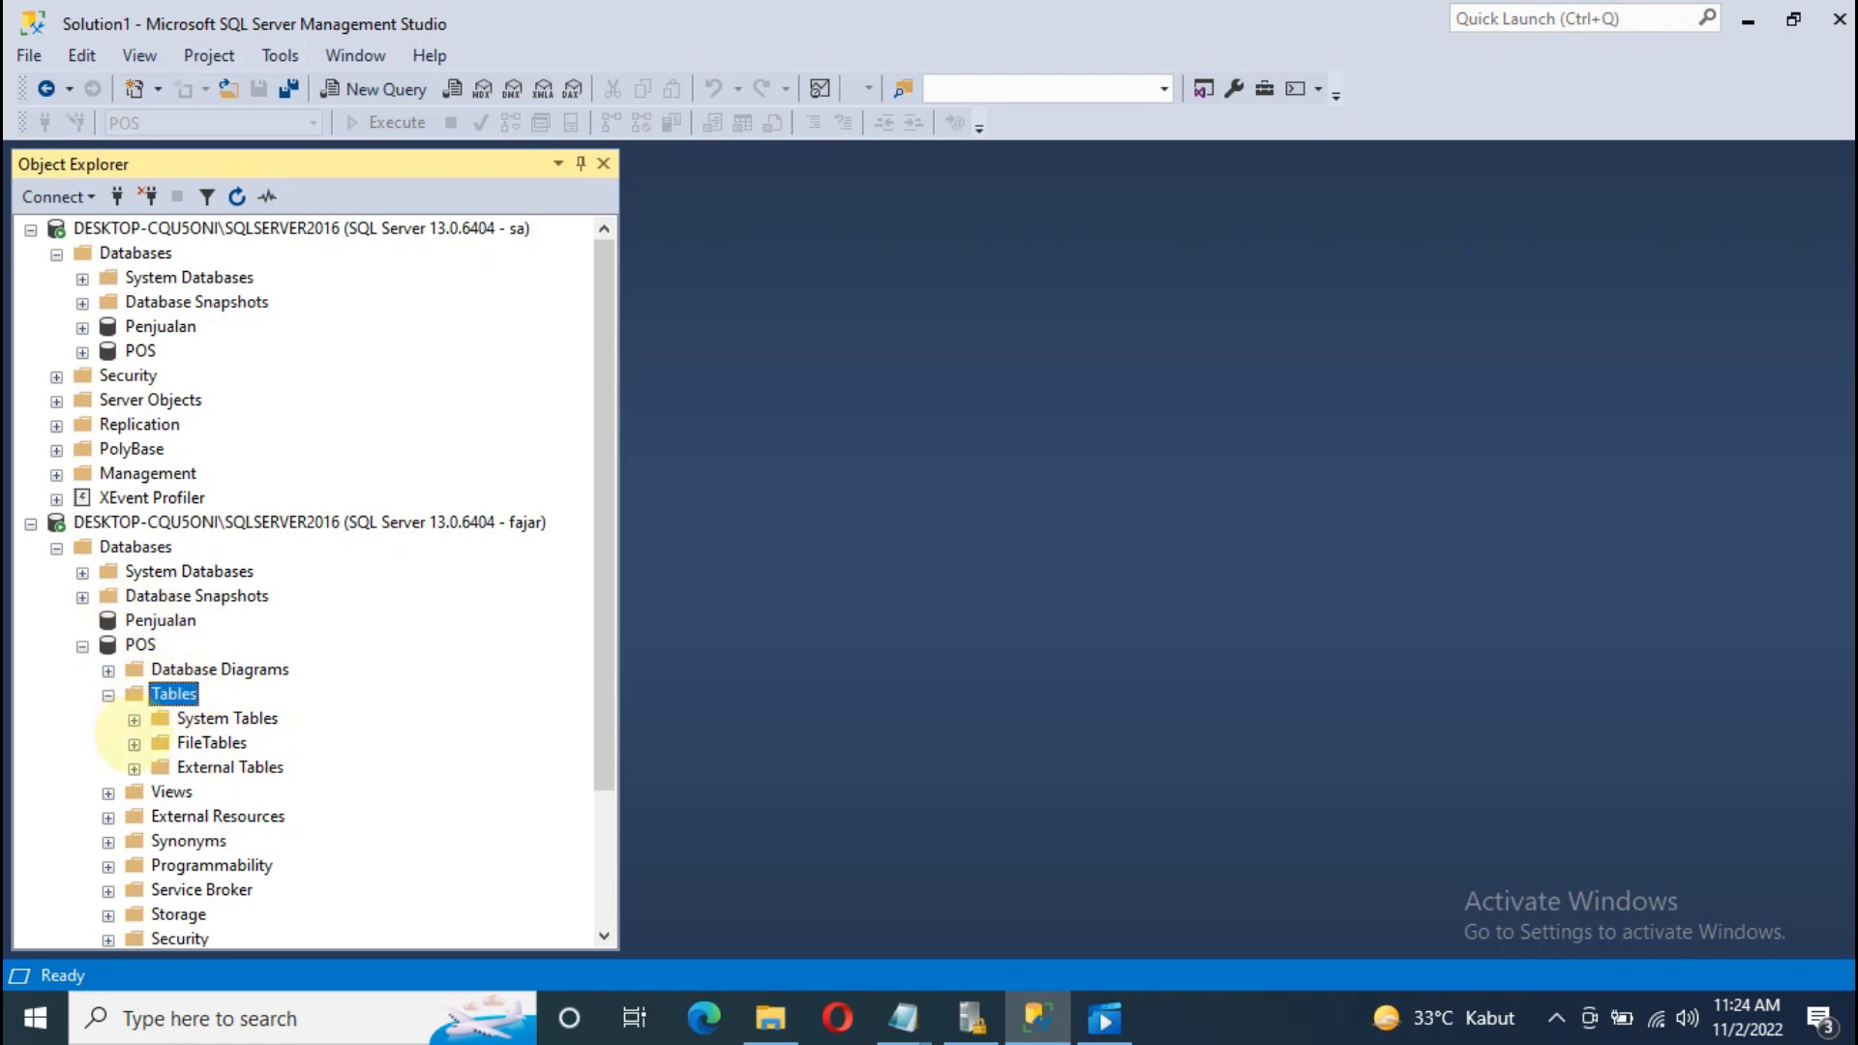
click(107, 792)
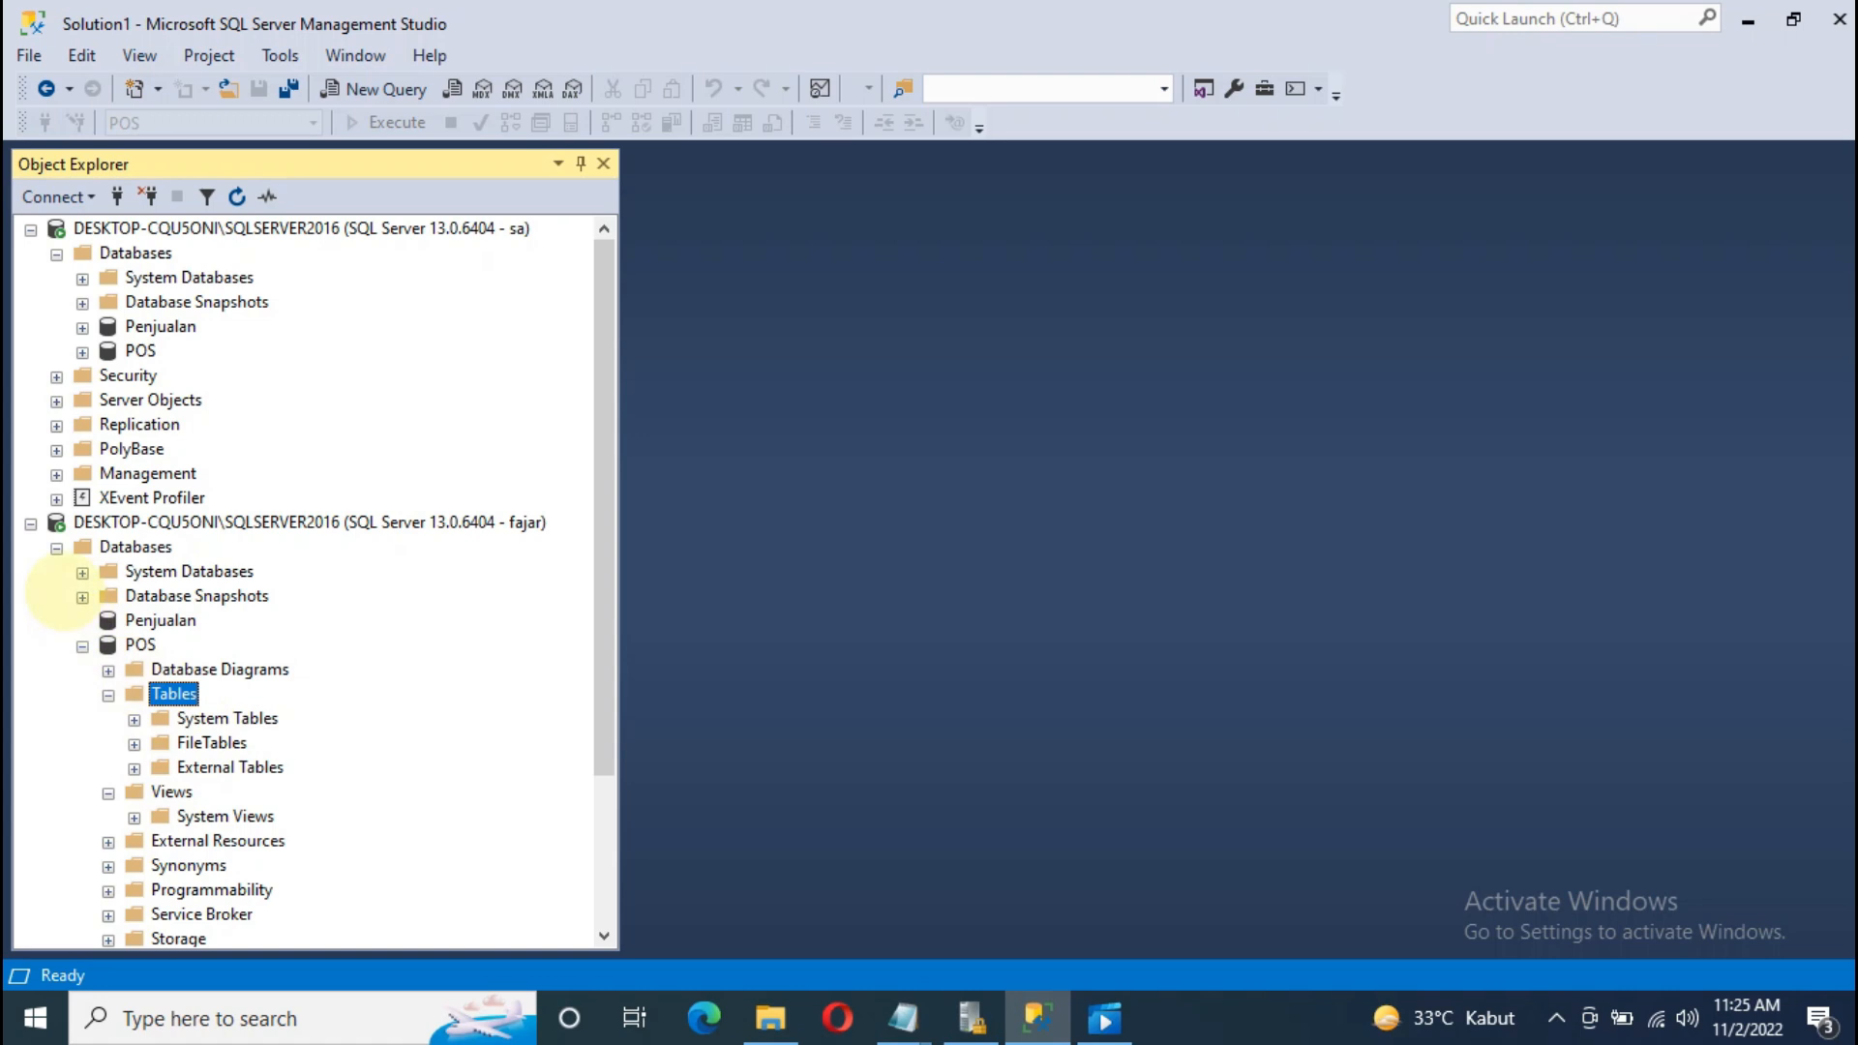
Step: Disconnect the second server connection and expand POS under the first connection
click(31, 523)
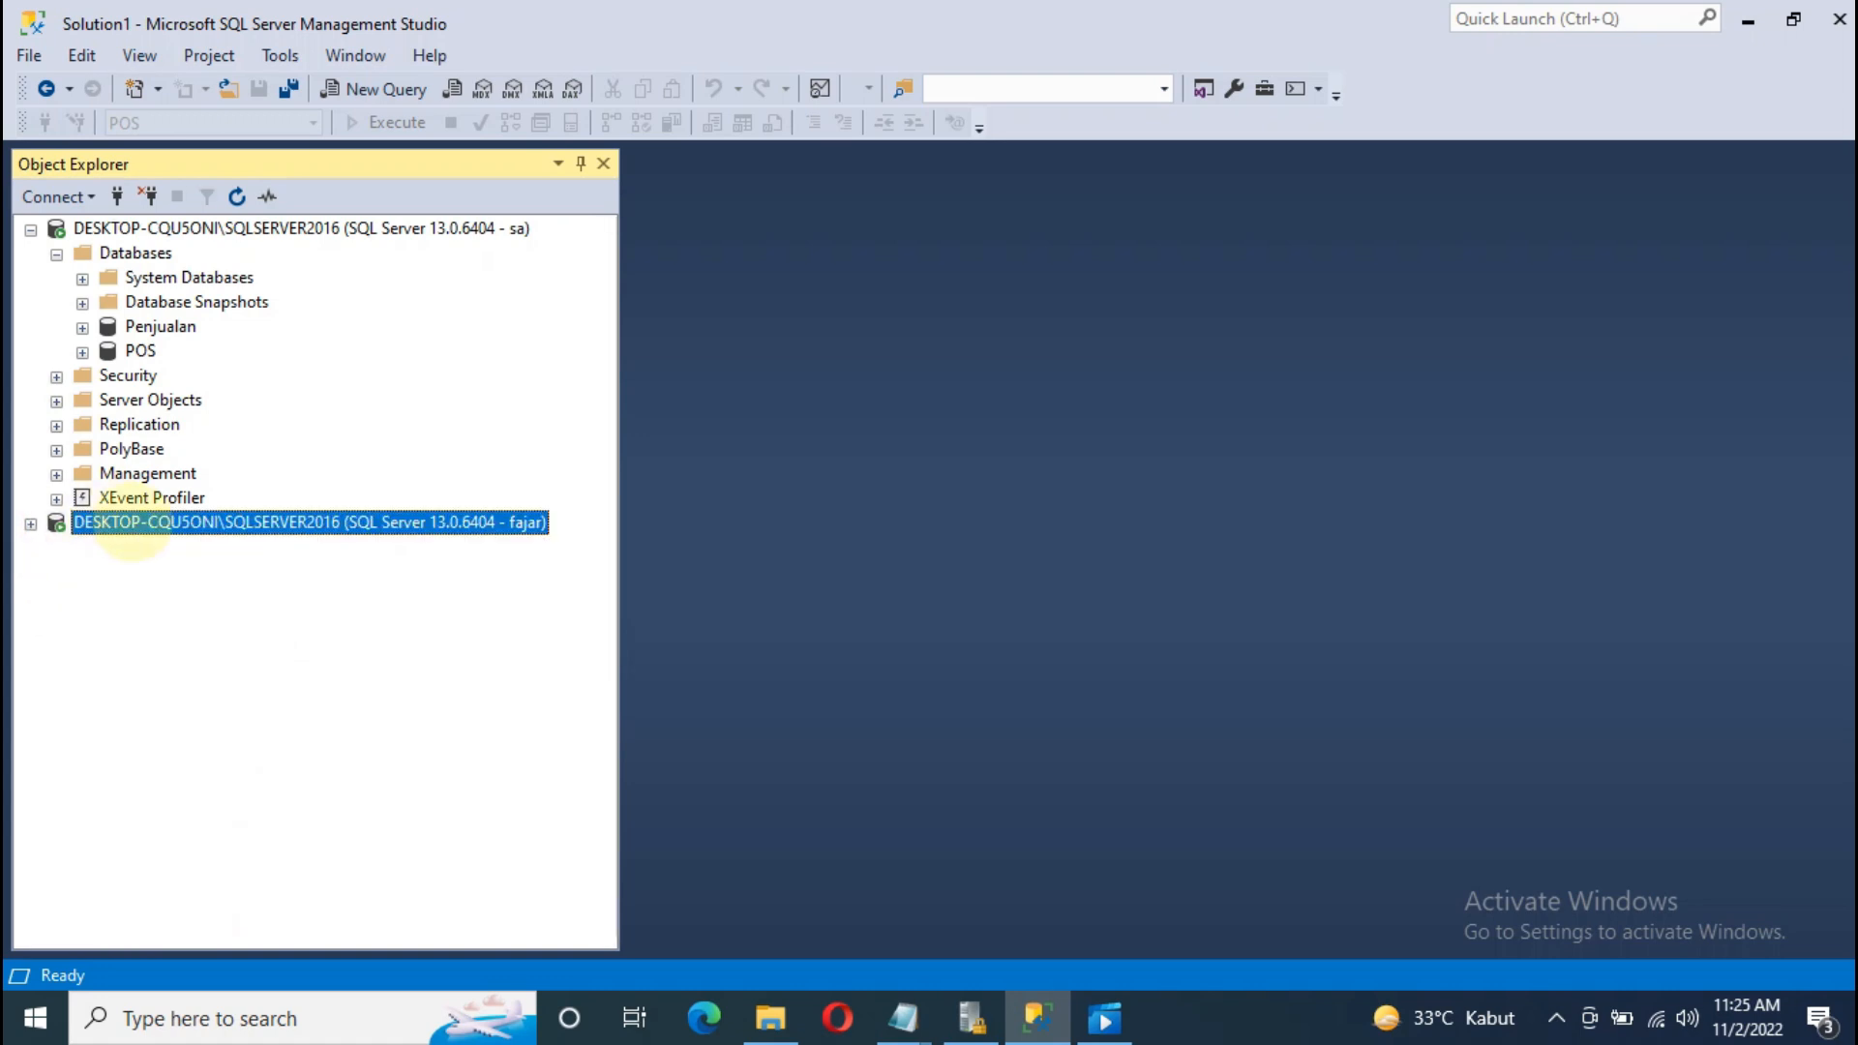
right_click(135, 523)
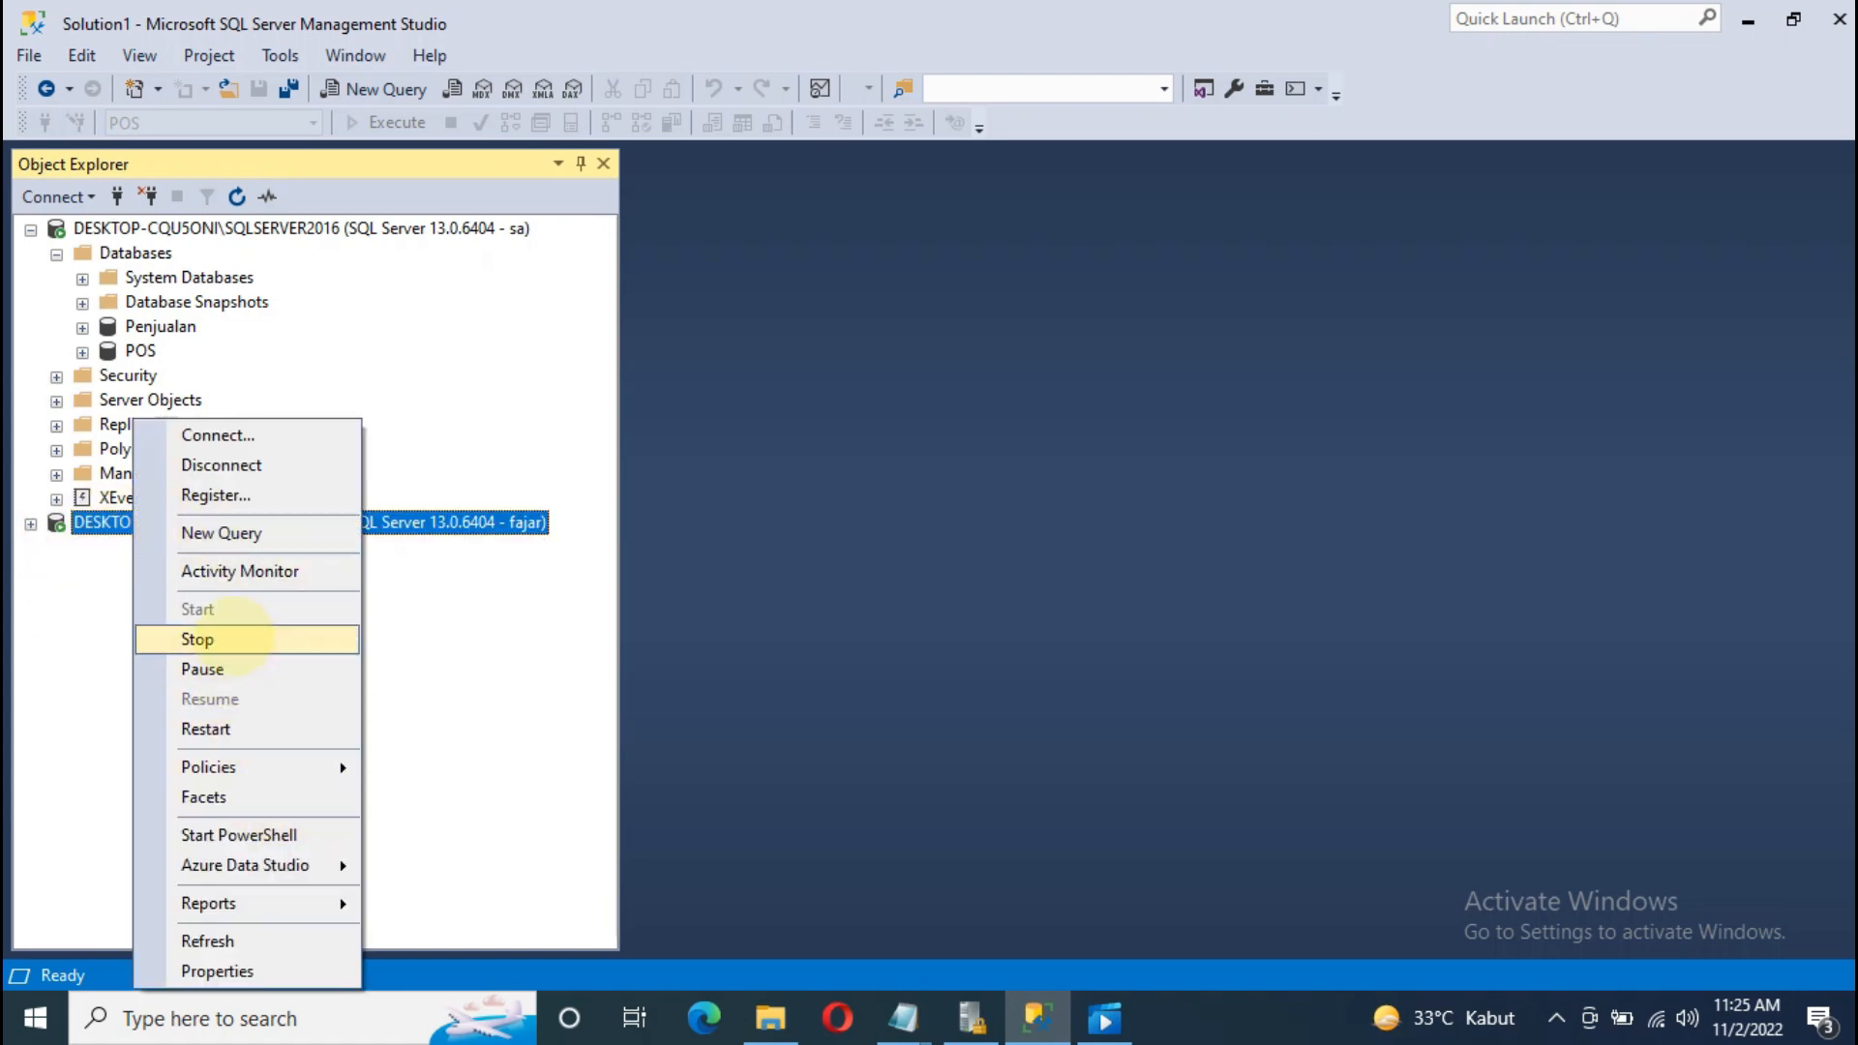
click(228, 465)
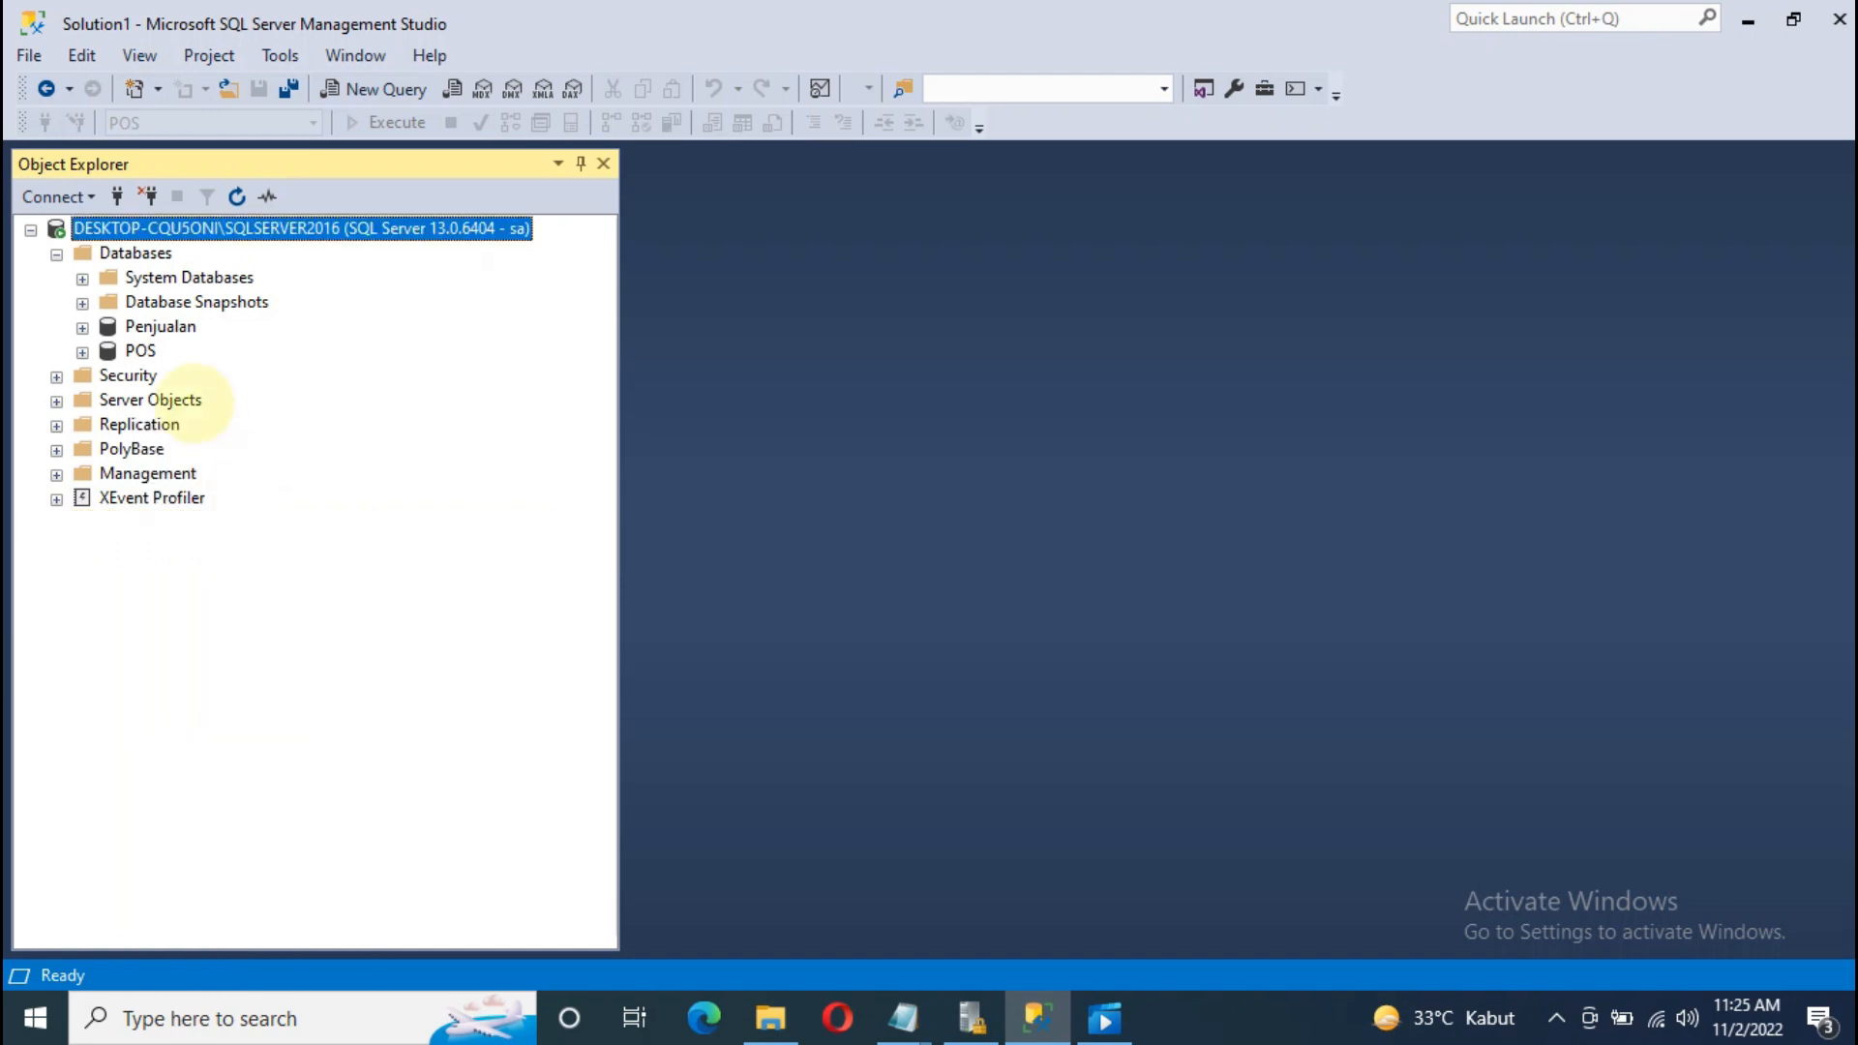
click(160, 326)
click(140, 351)
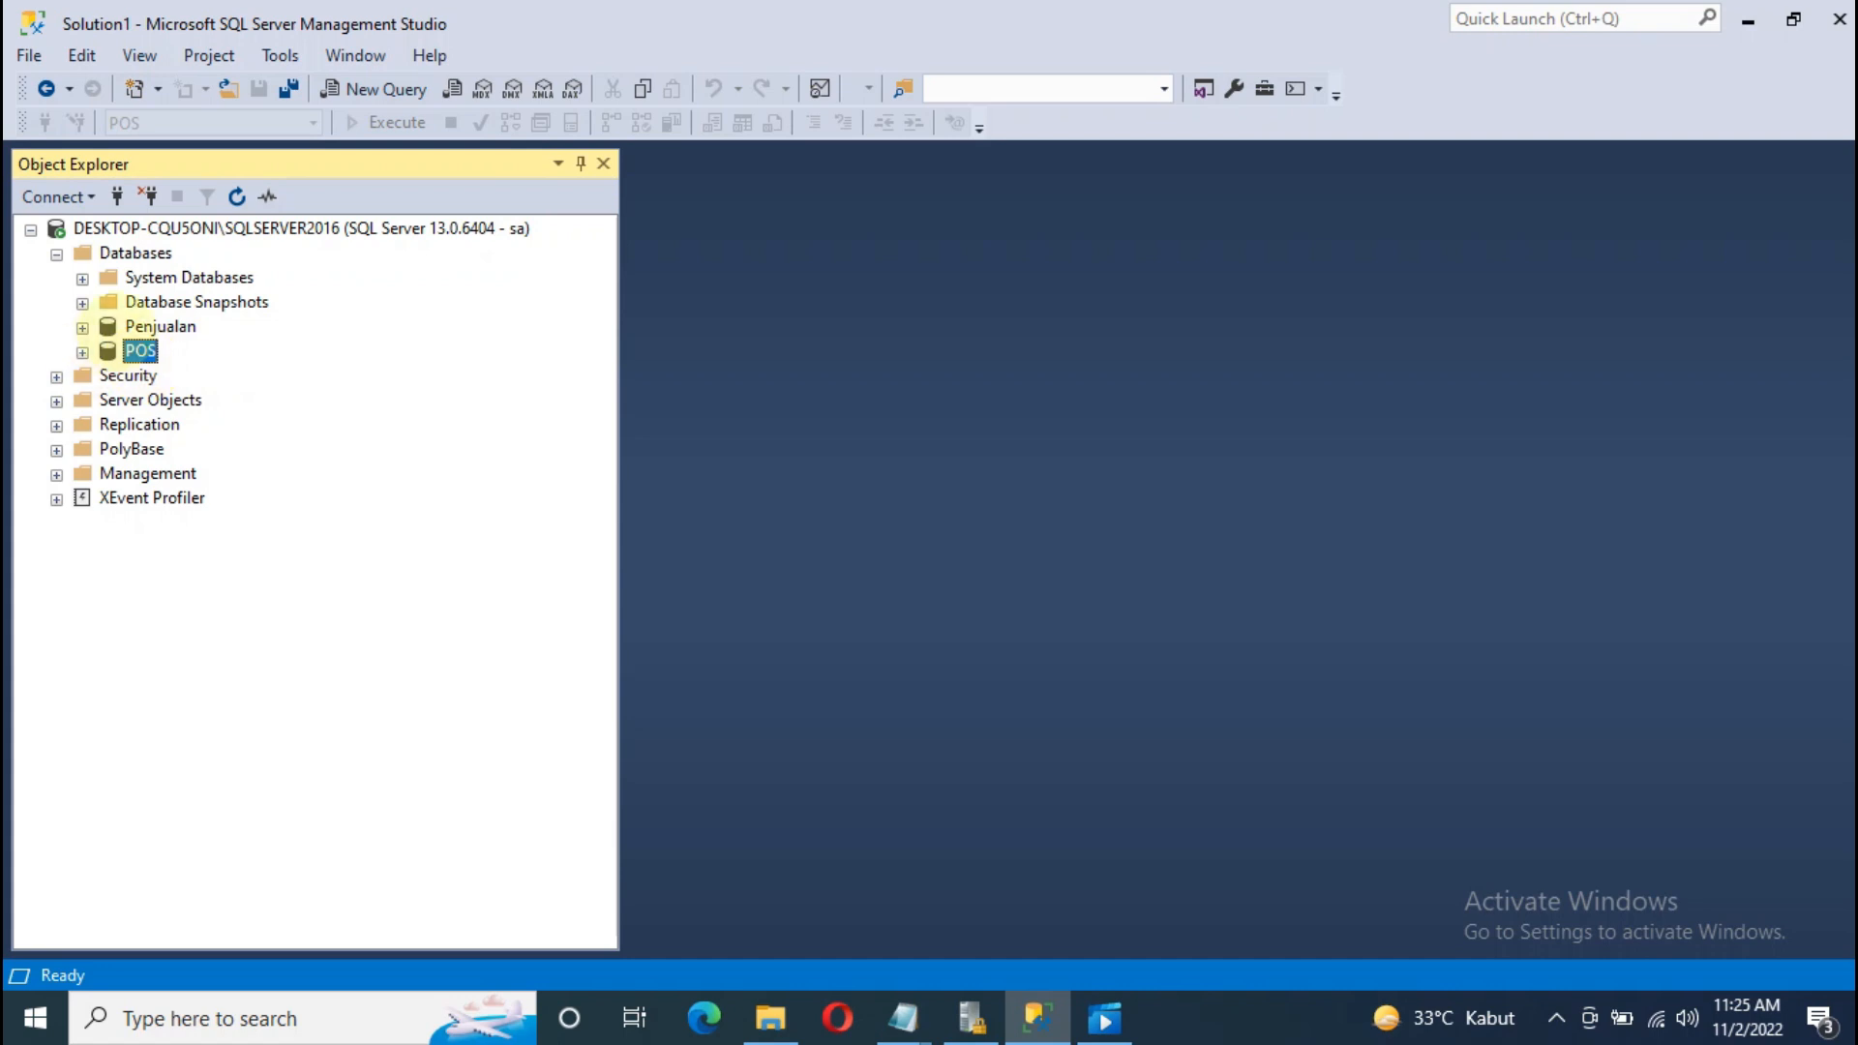
click(474, 229)
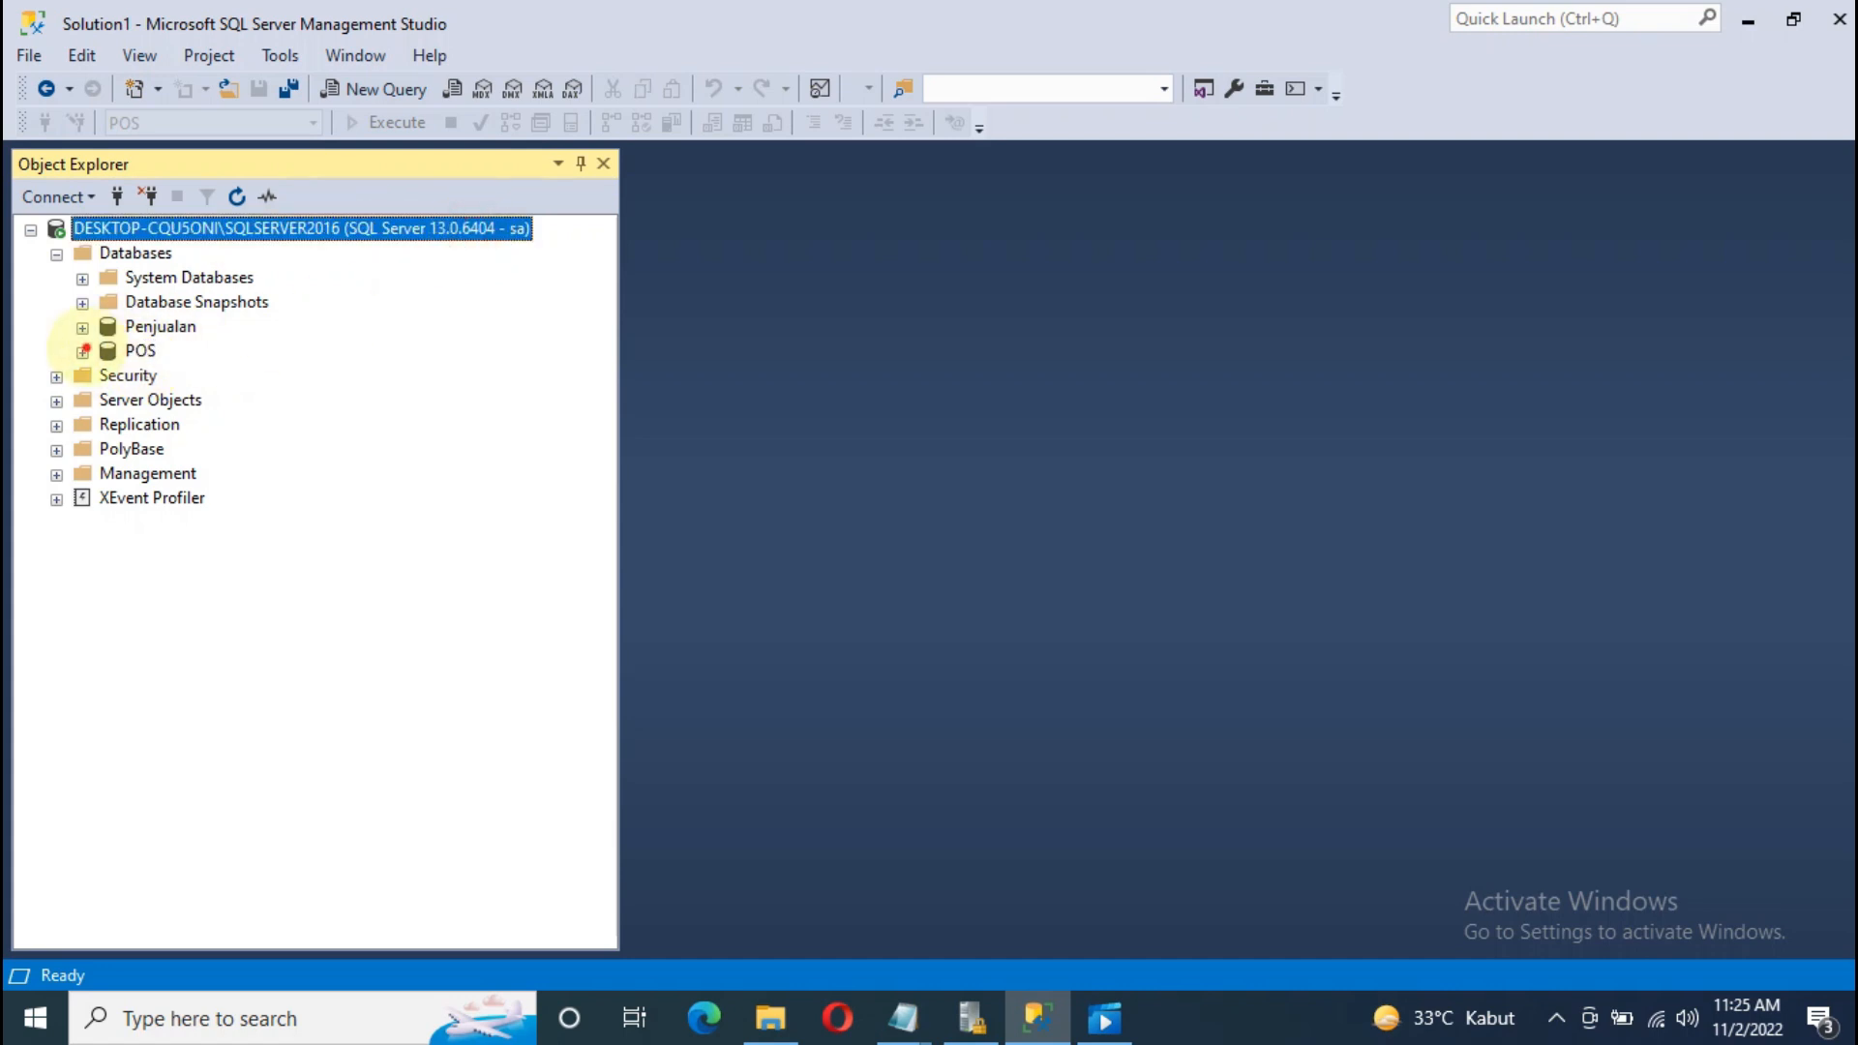
click(82, 351)
Step: Open the POS user's Properties at Securables and launch the Add Objects search
right_click(219, 718)
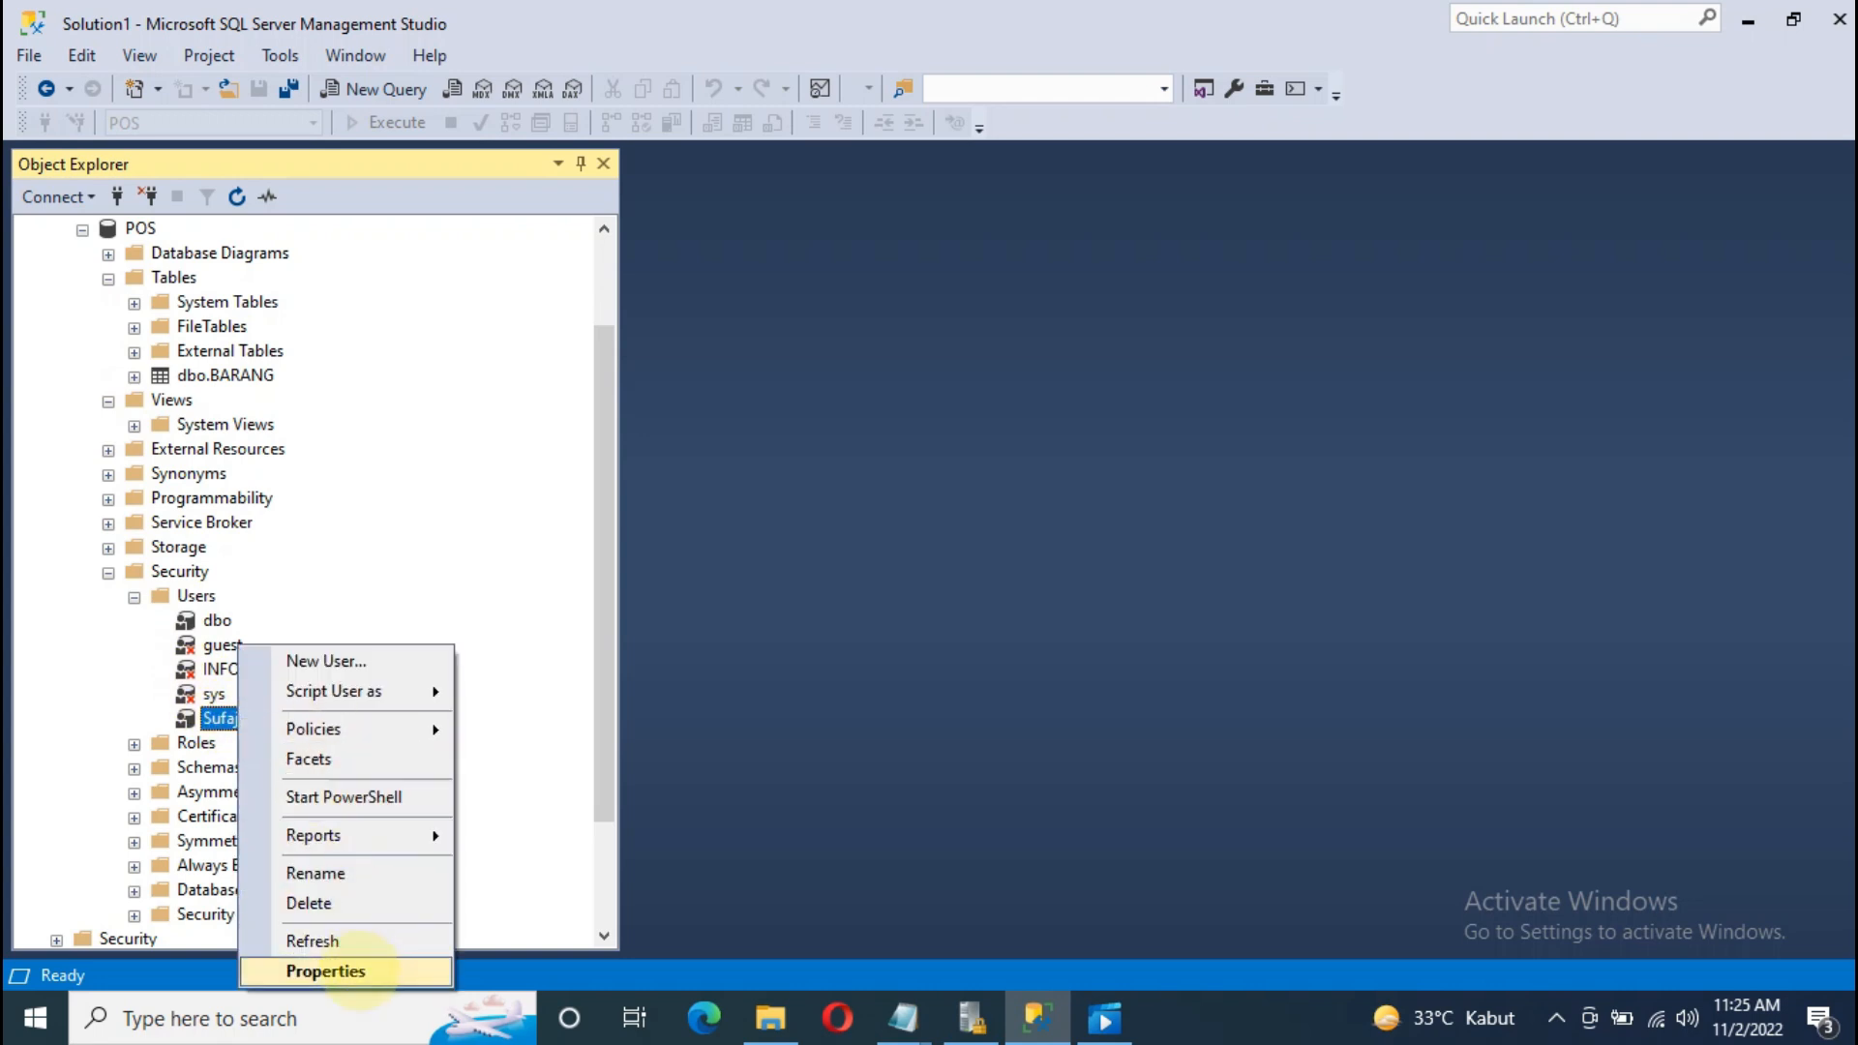
click(358, 973)
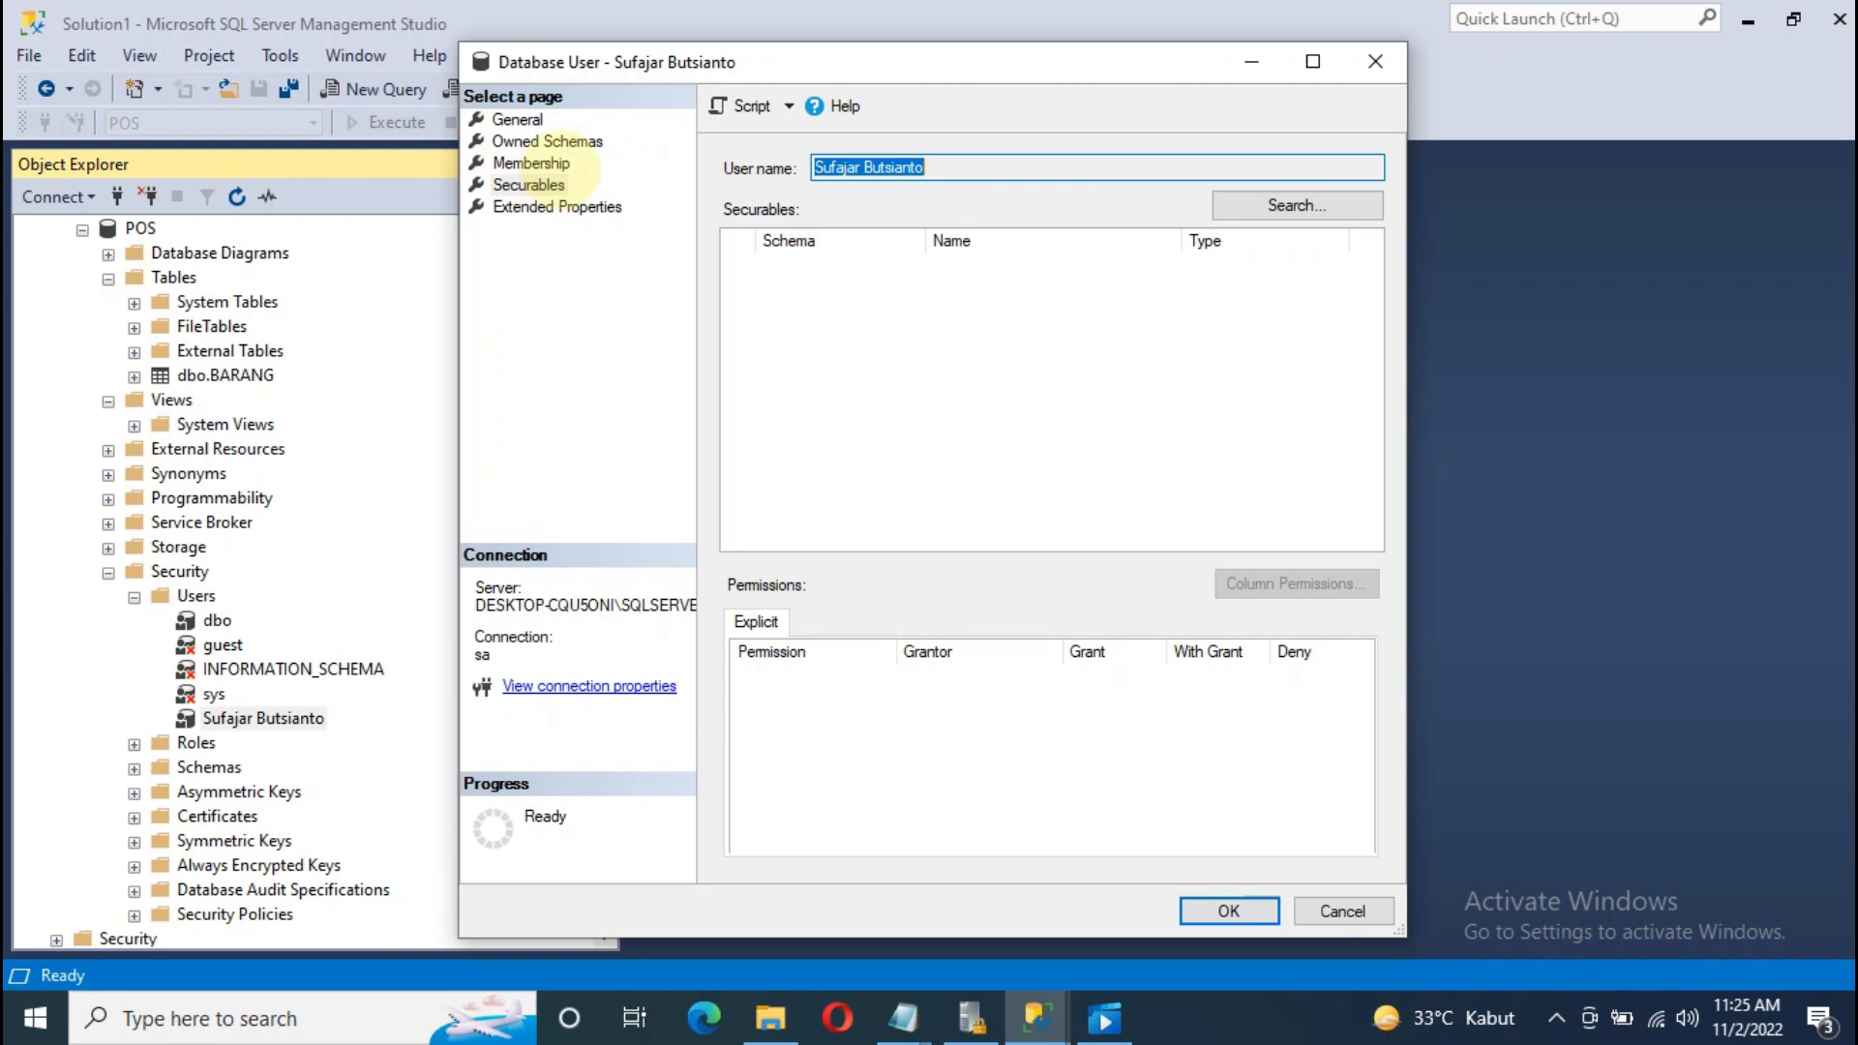
click(529, 184)
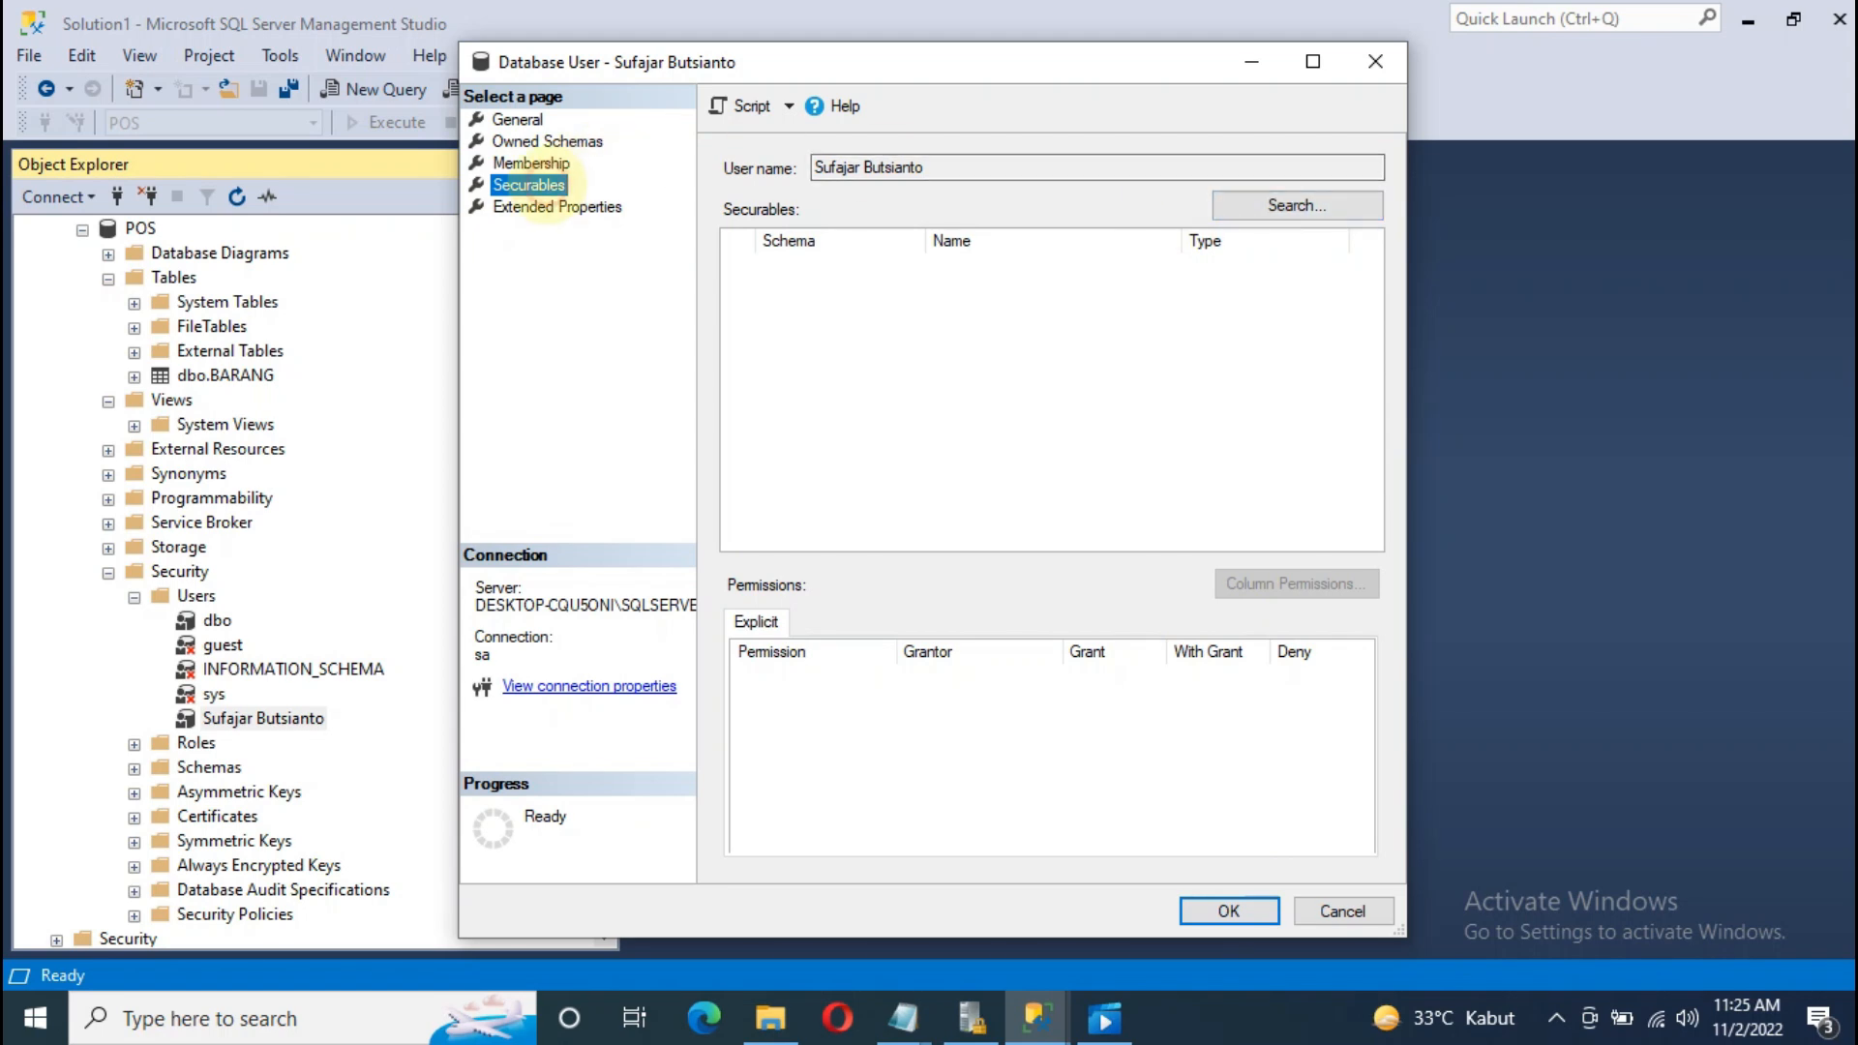
click(1316, 205)
drag(220, 67, 721, 282)
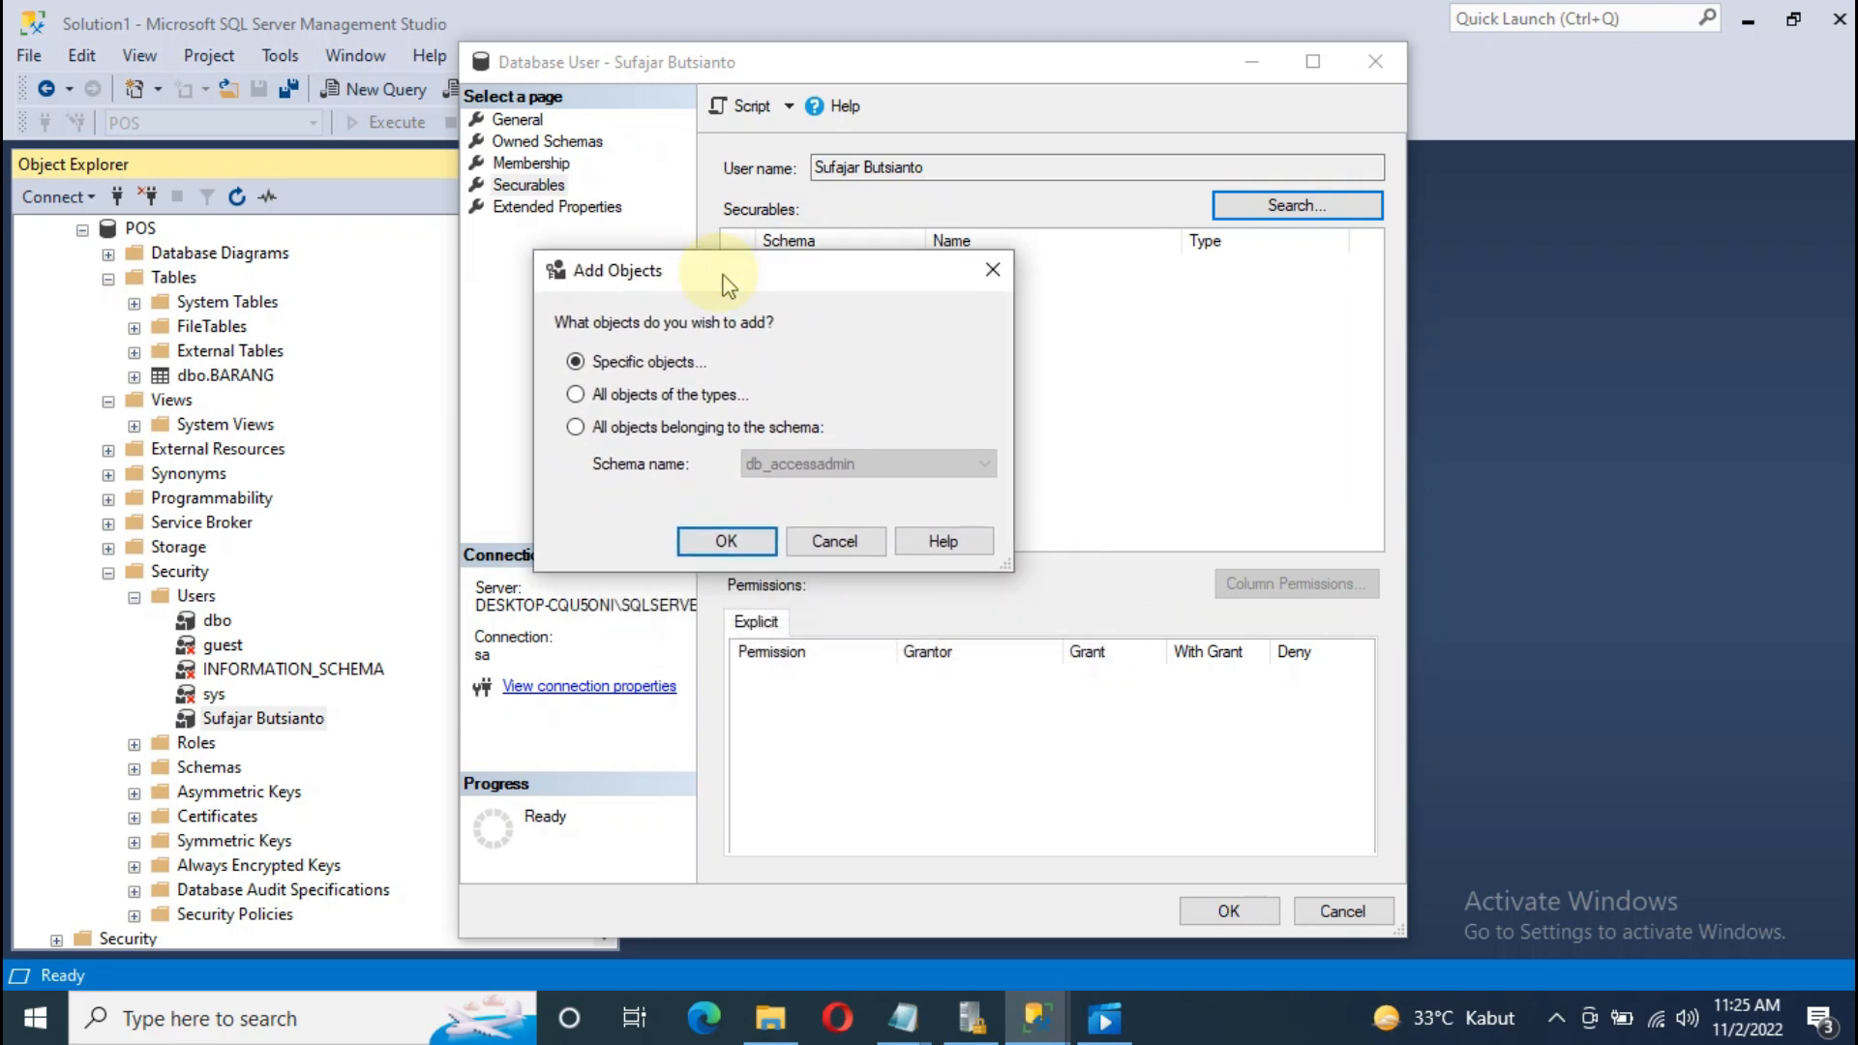
mouse_move(900, 1016)
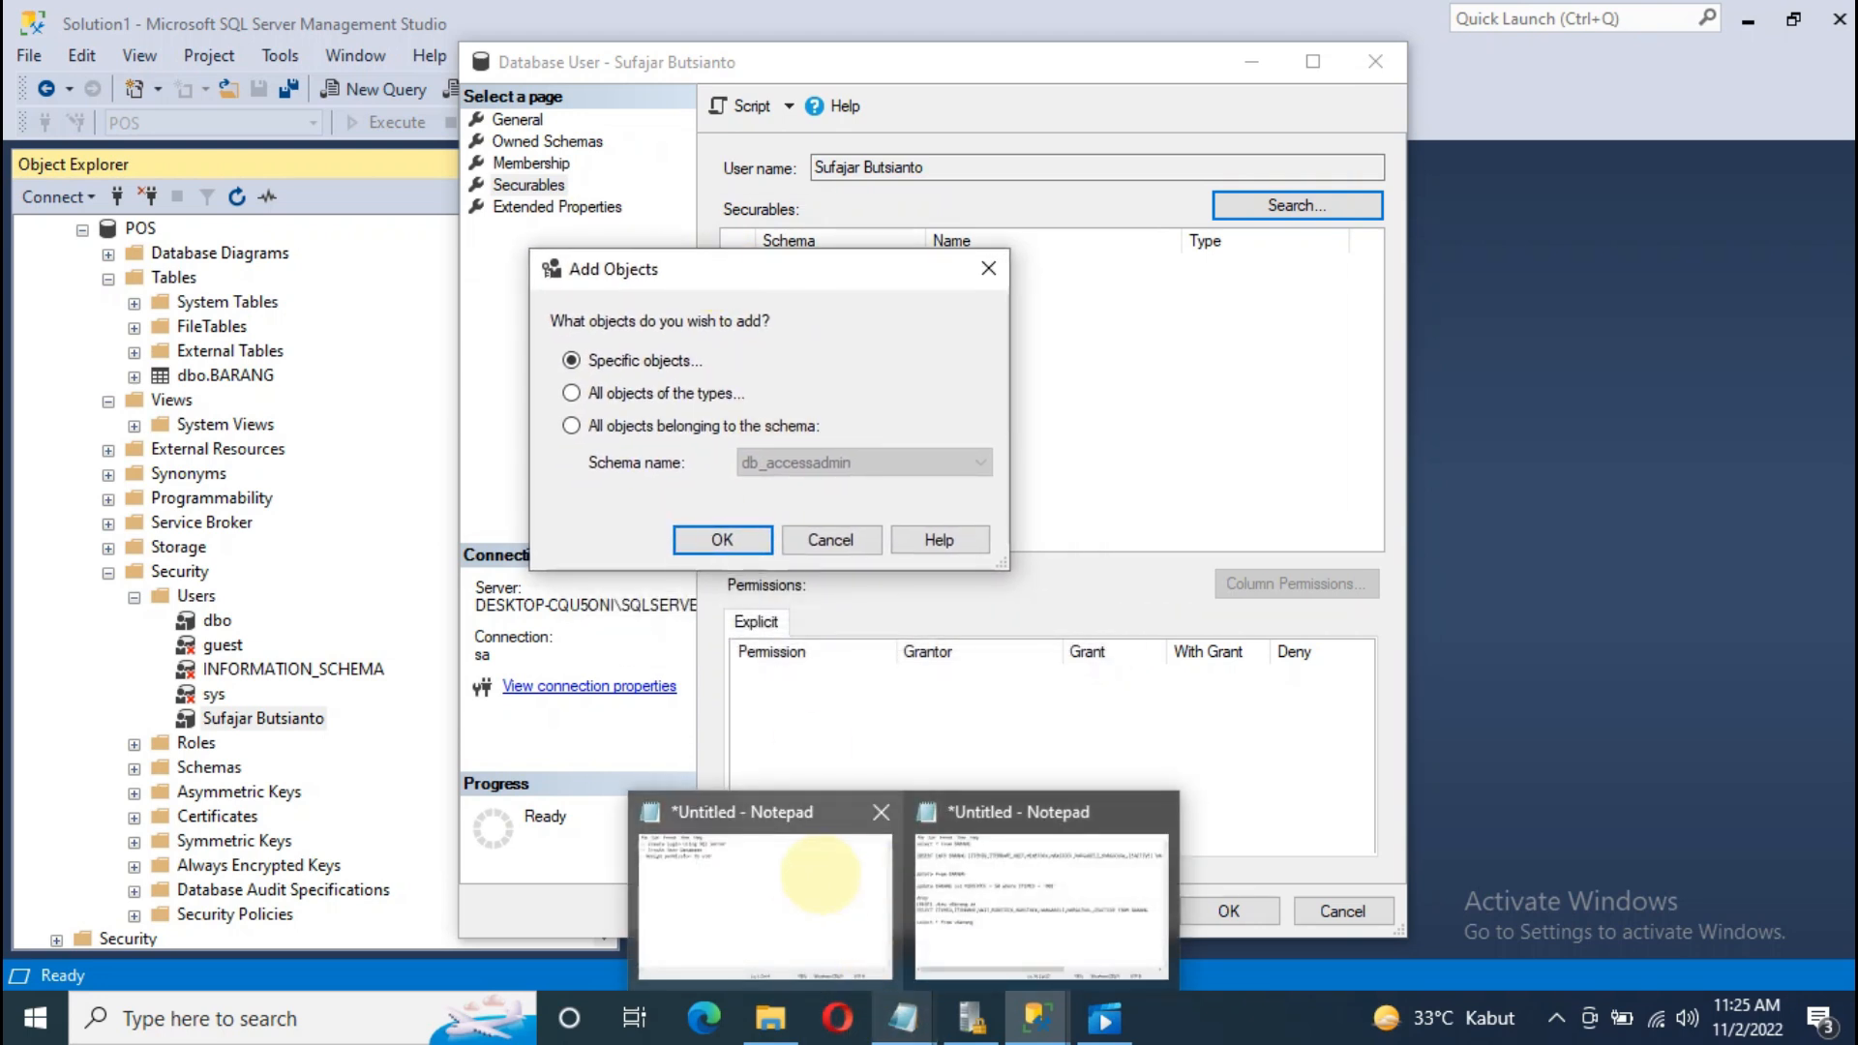
click(795, 873)
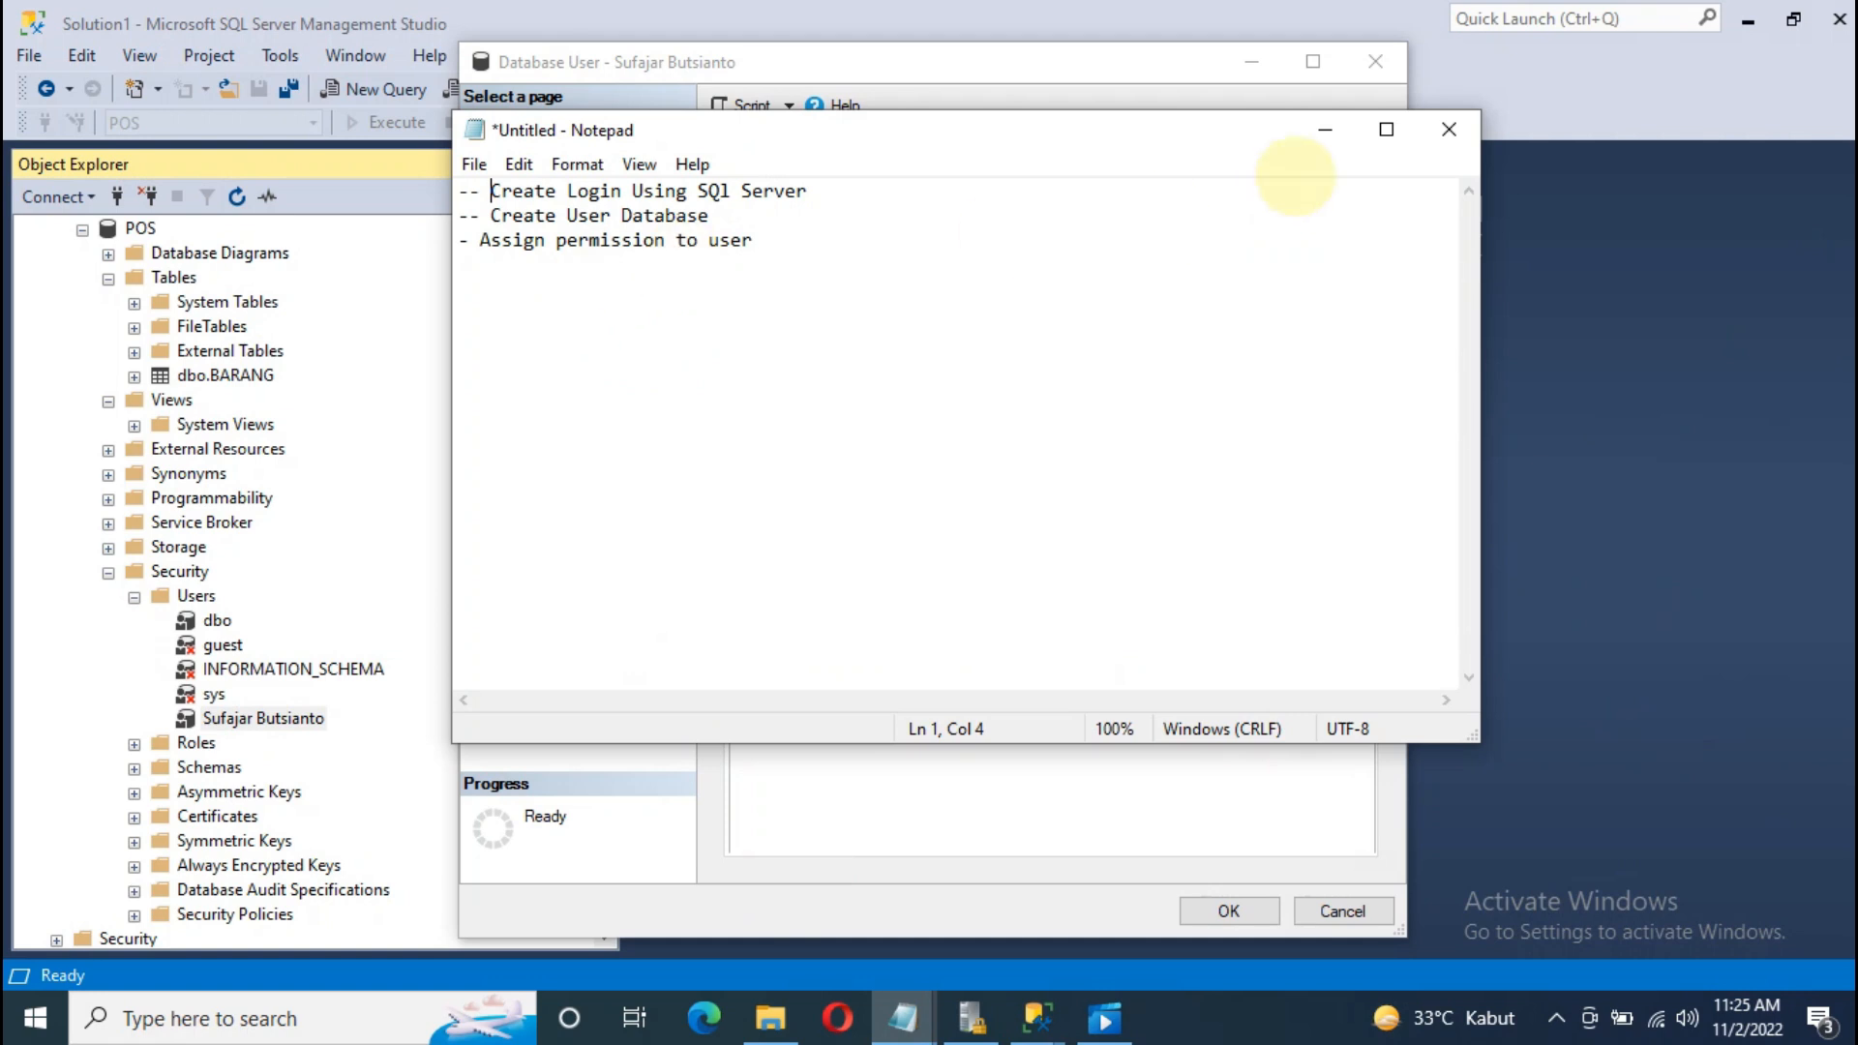
click(1325, 129)
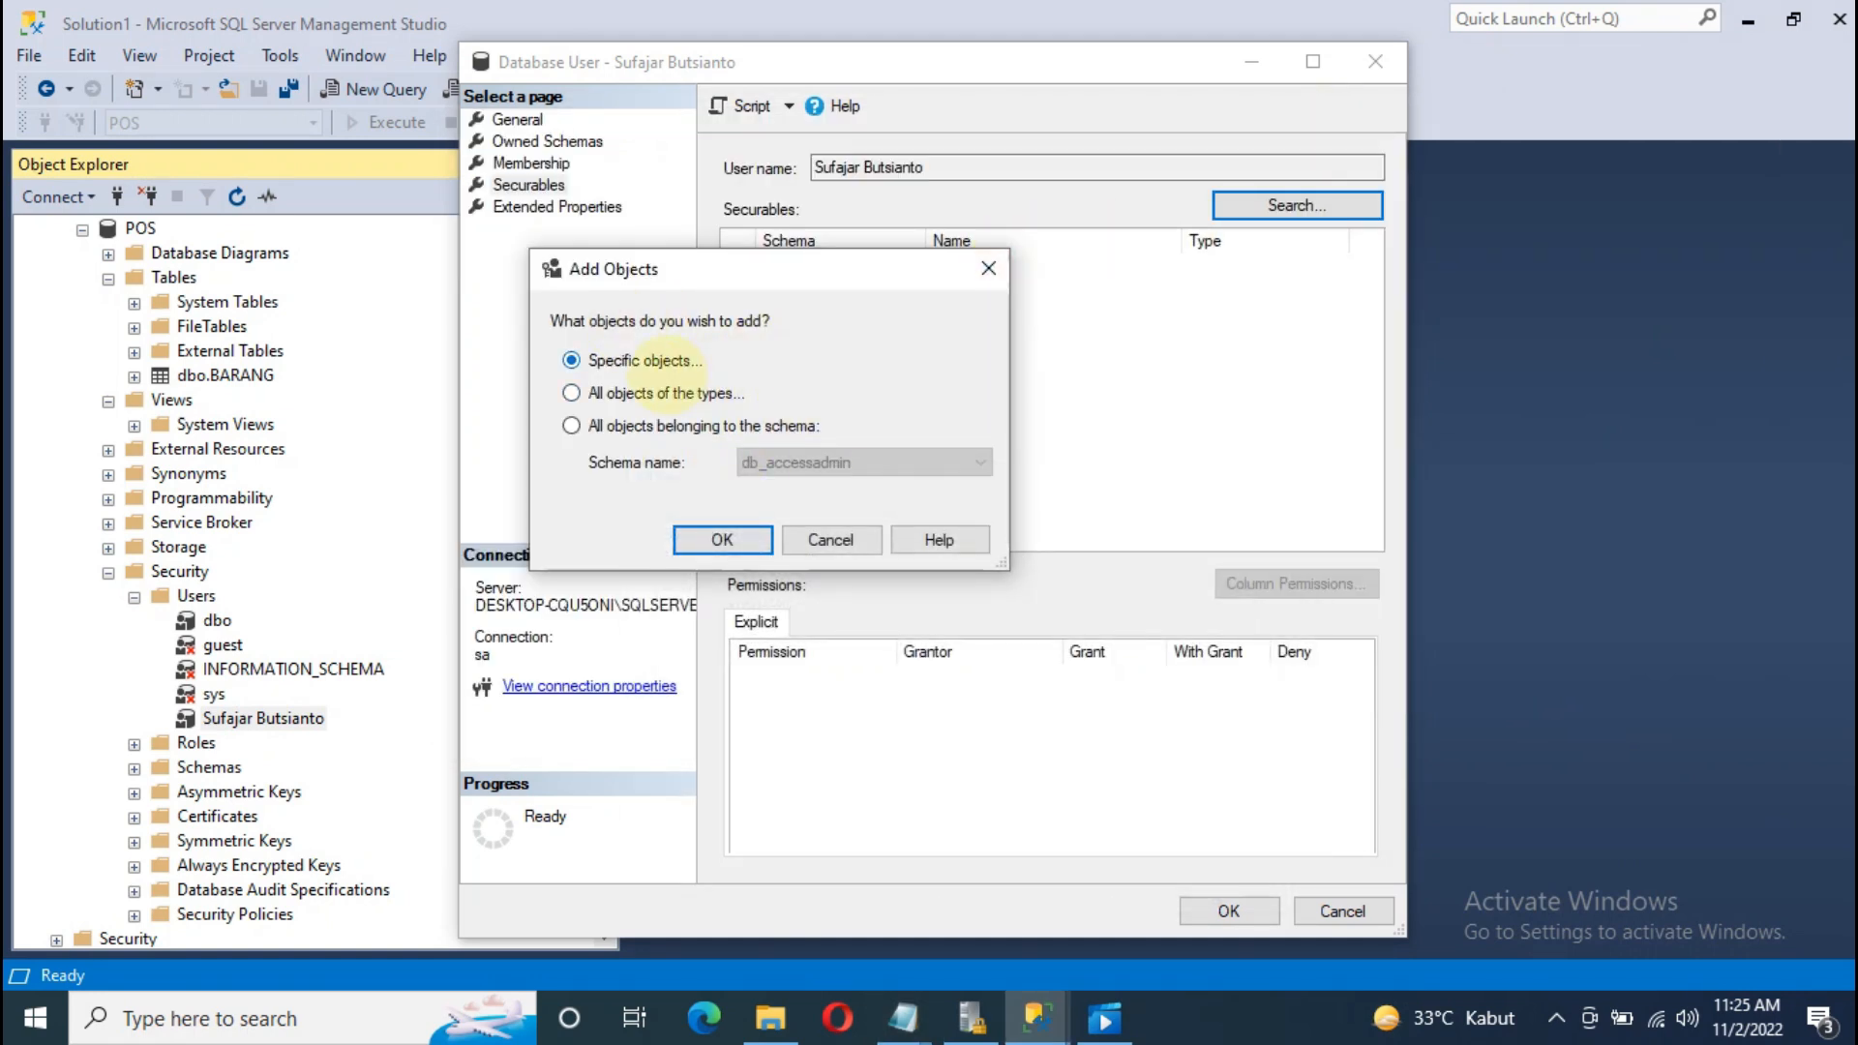
Step: After abandoning a specific-objects search, add all objects of the dbo schema as securables
click(722, 539)
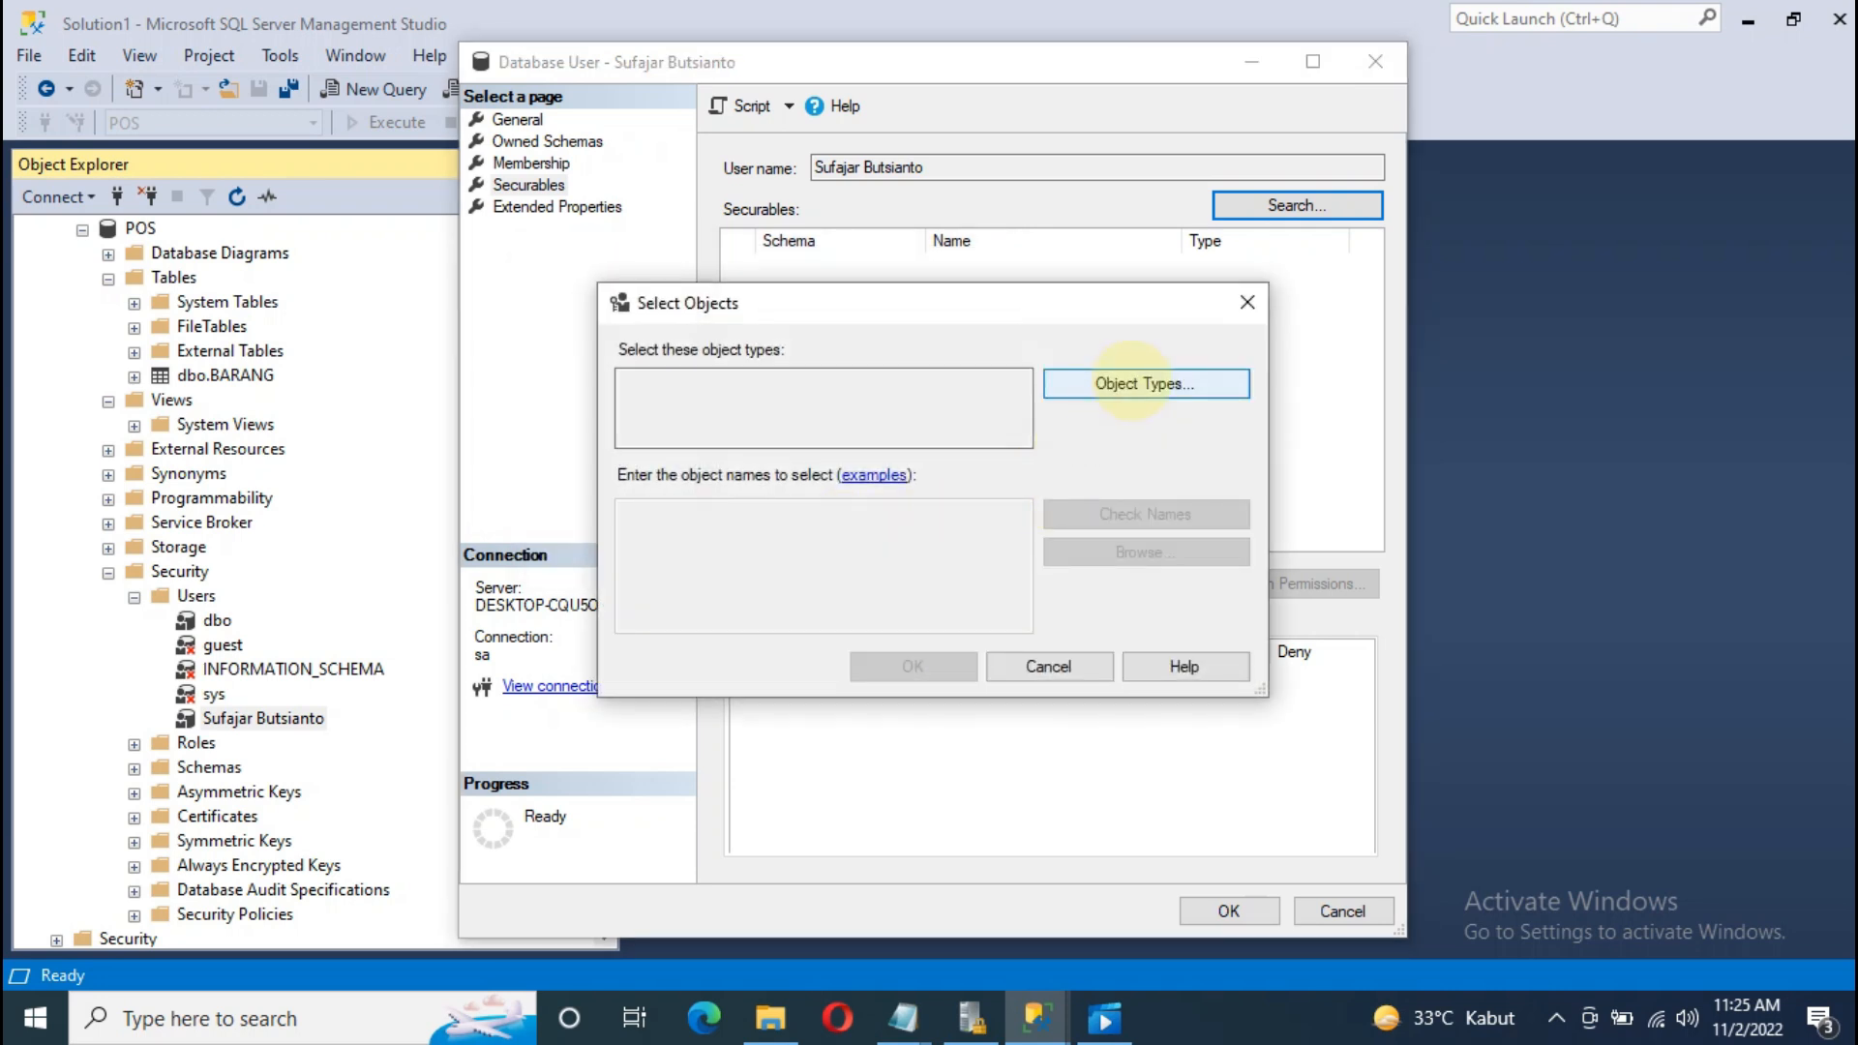
click(1130, 383)
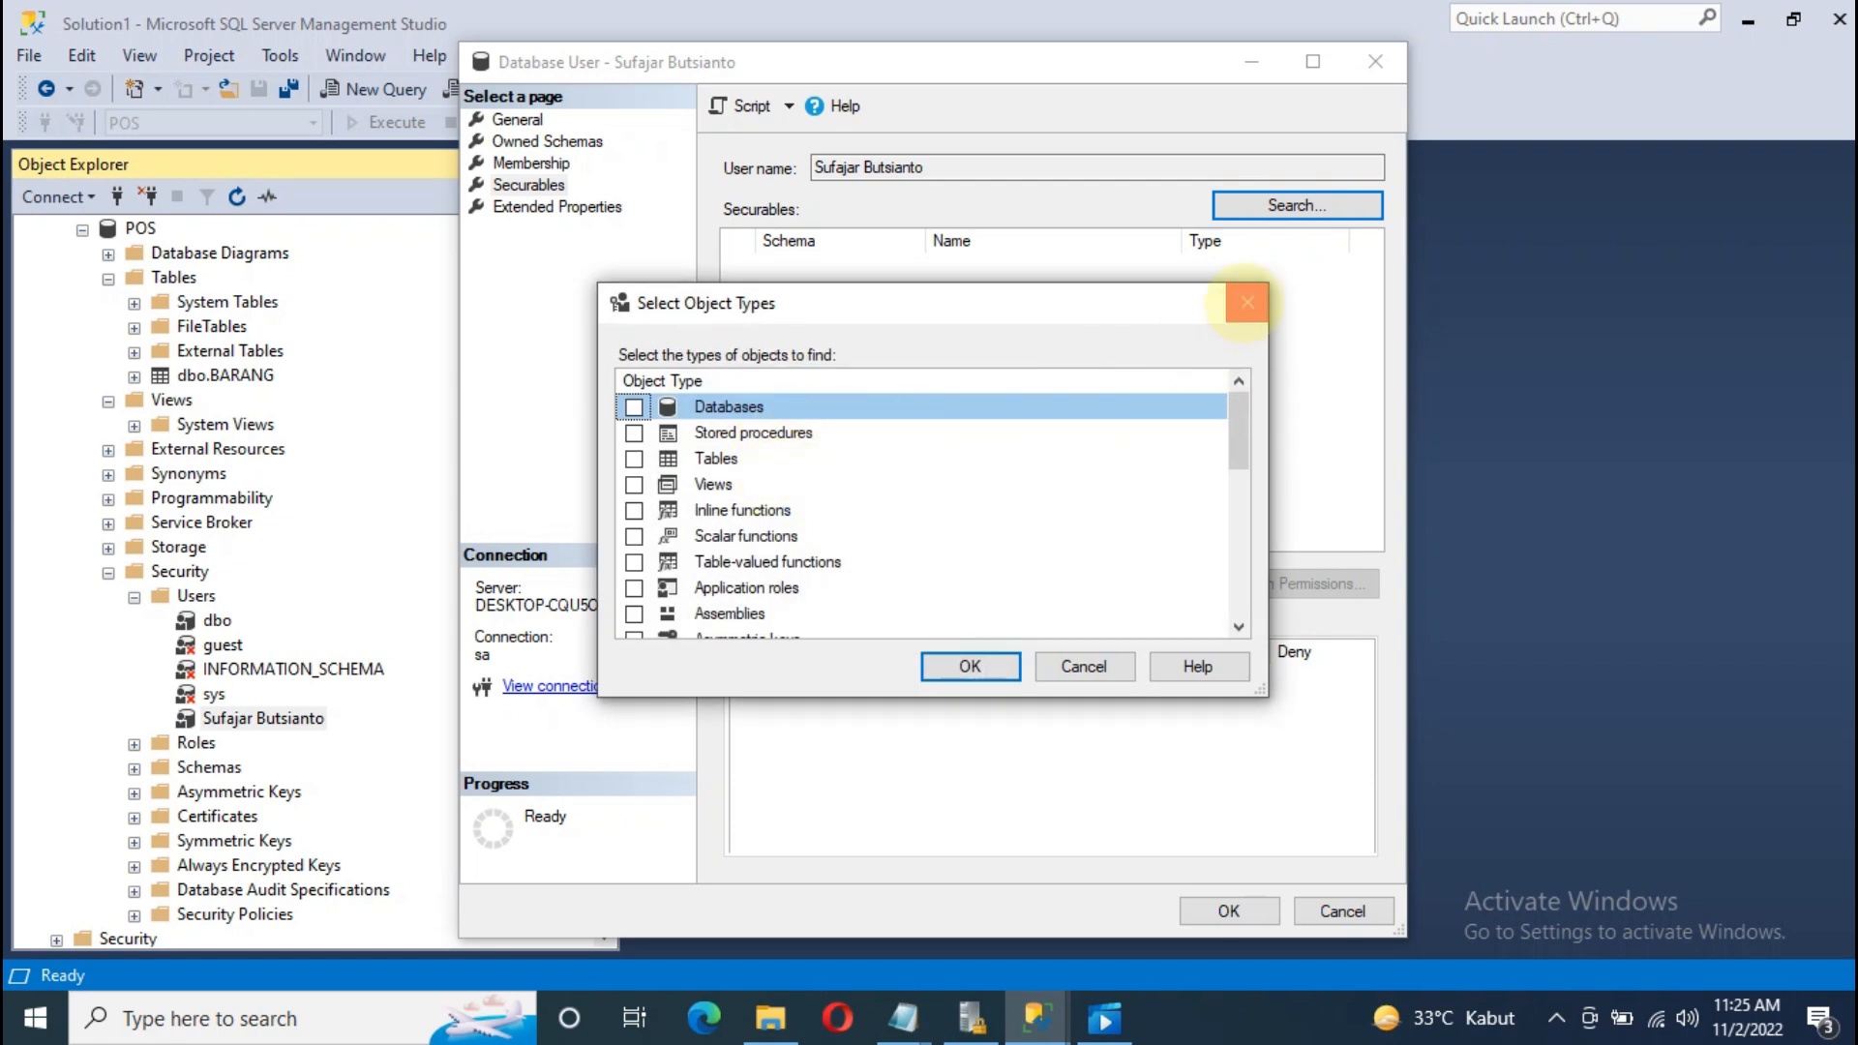
click(1245, 302)
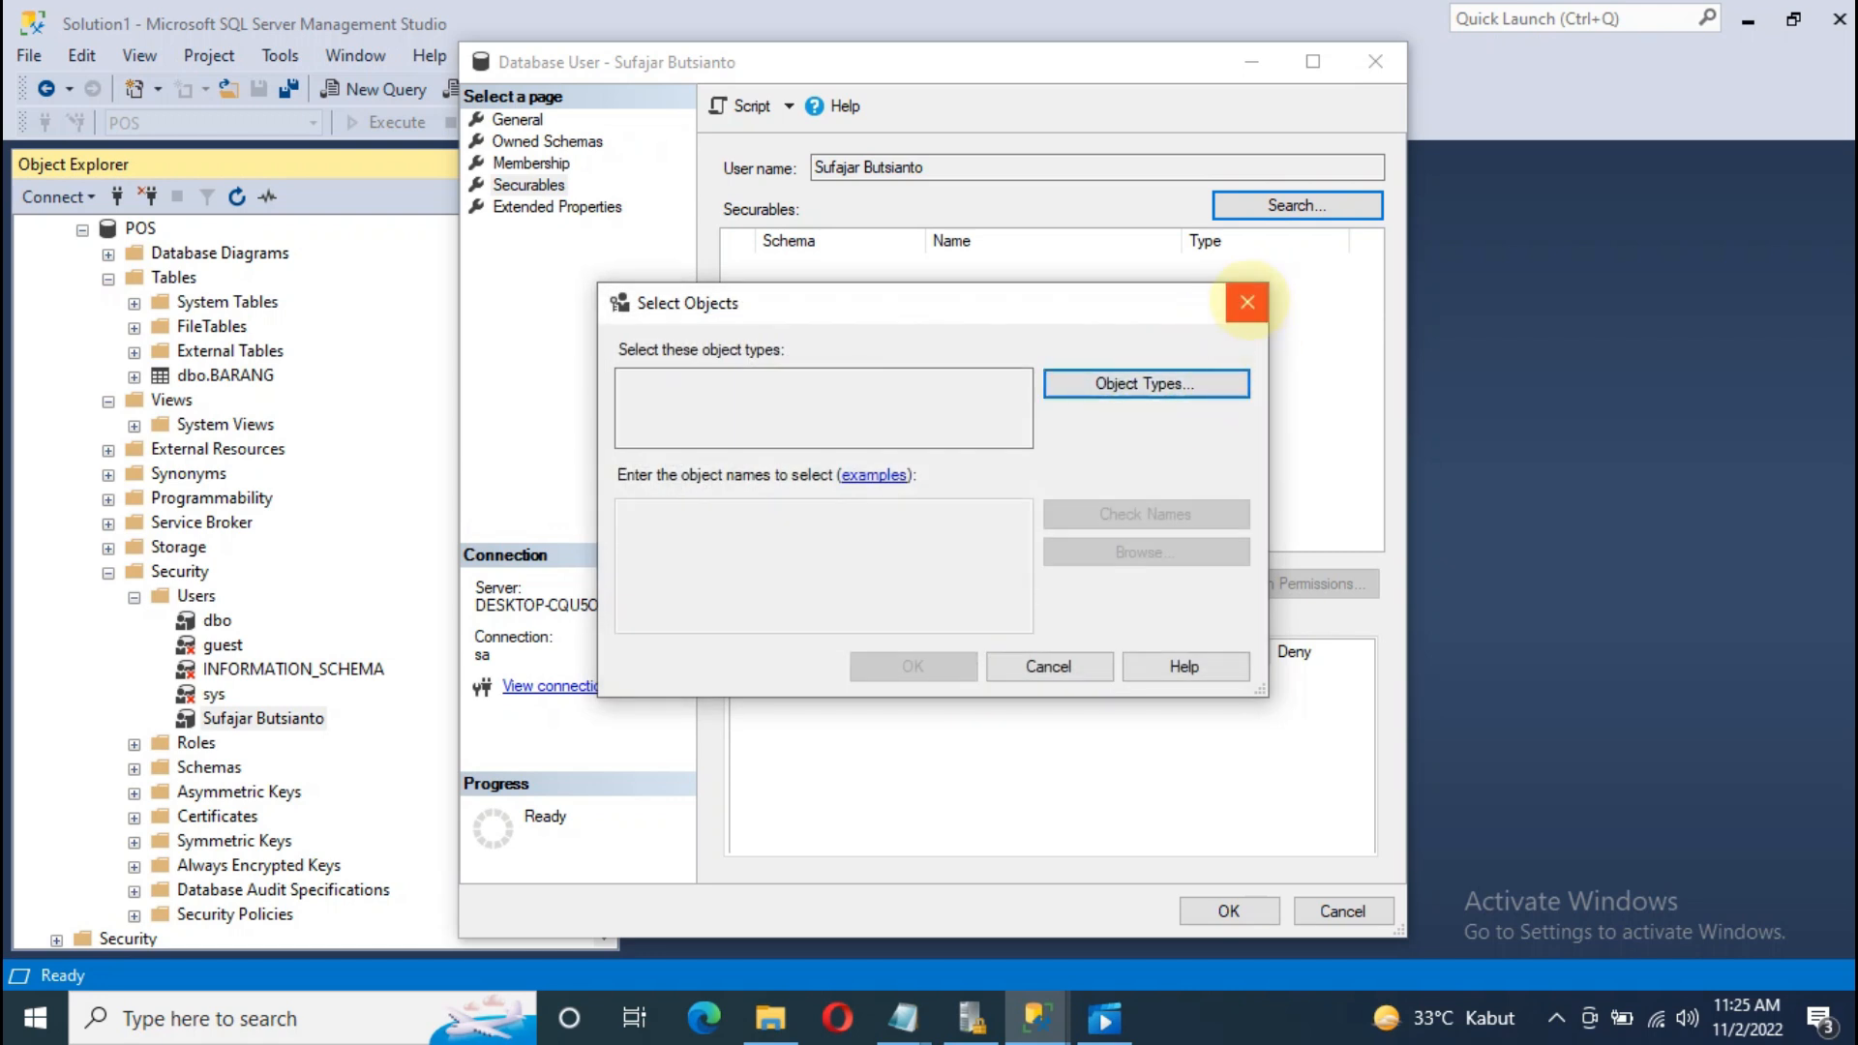
click(1246, 302)
click(1292, 211)
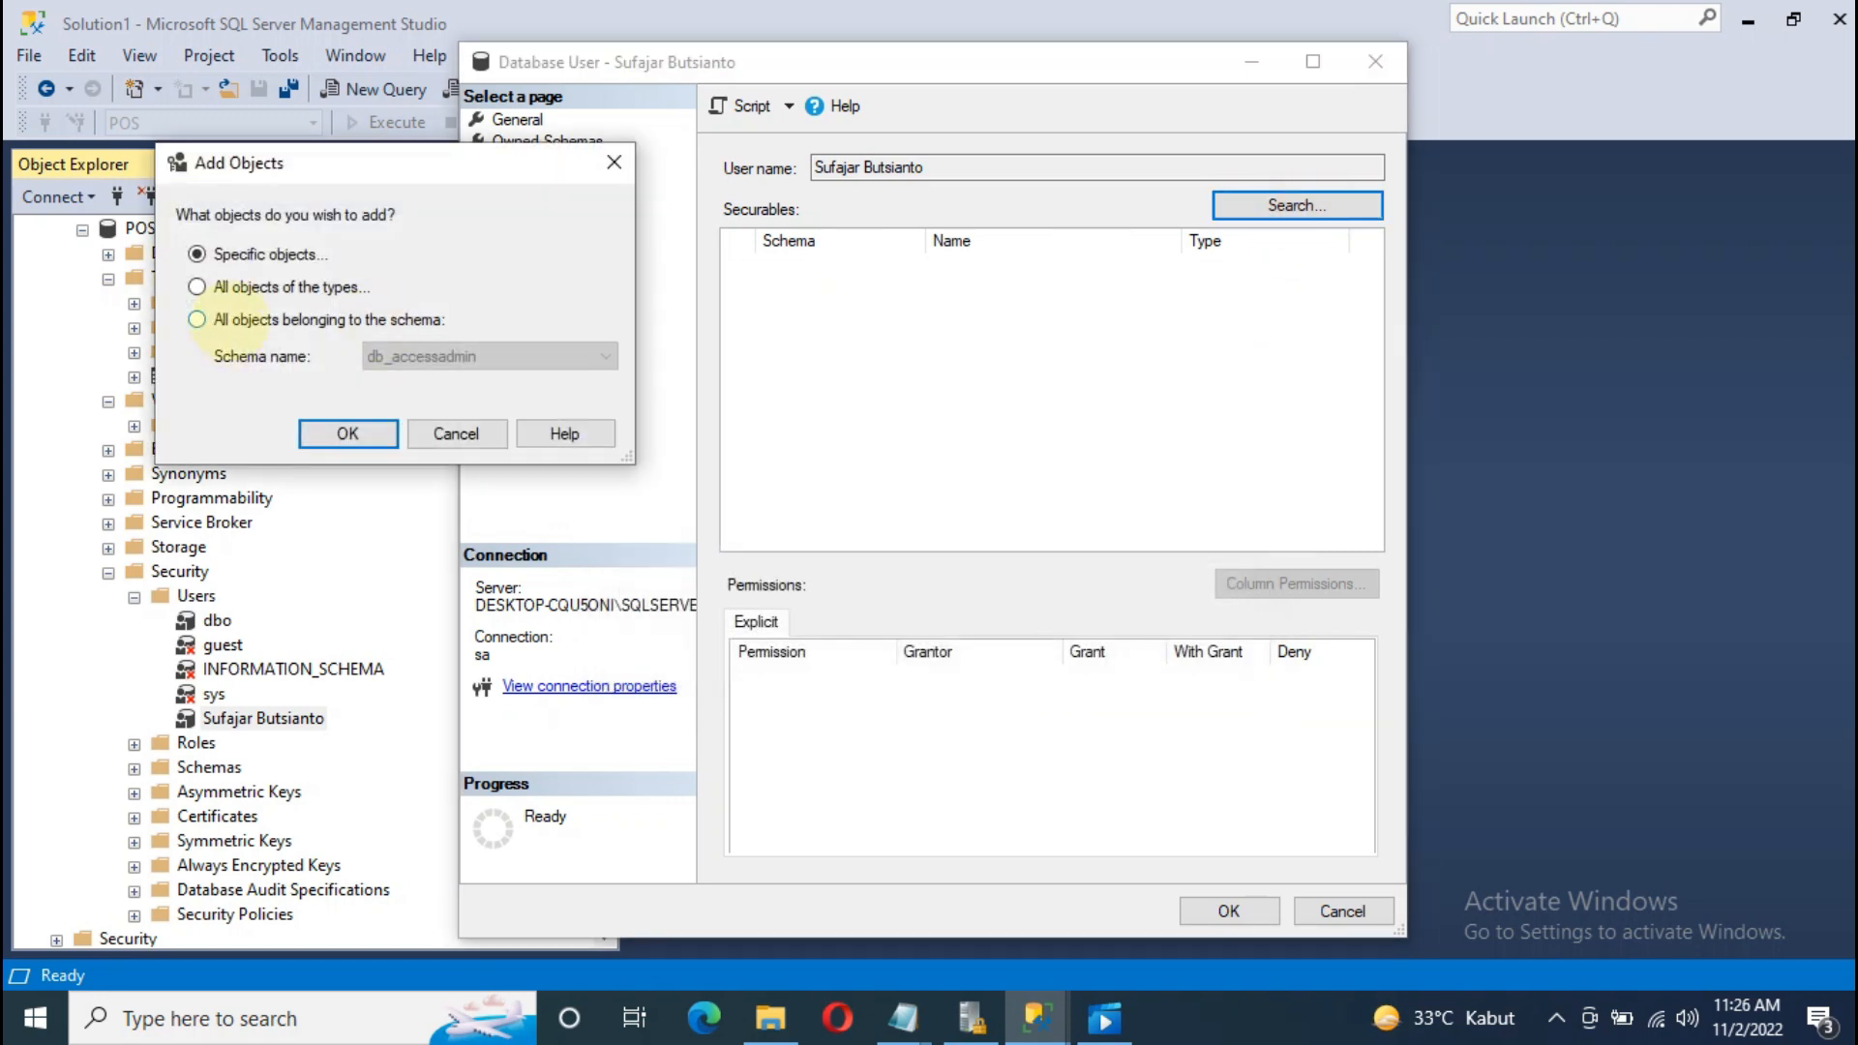
click(281, 321)
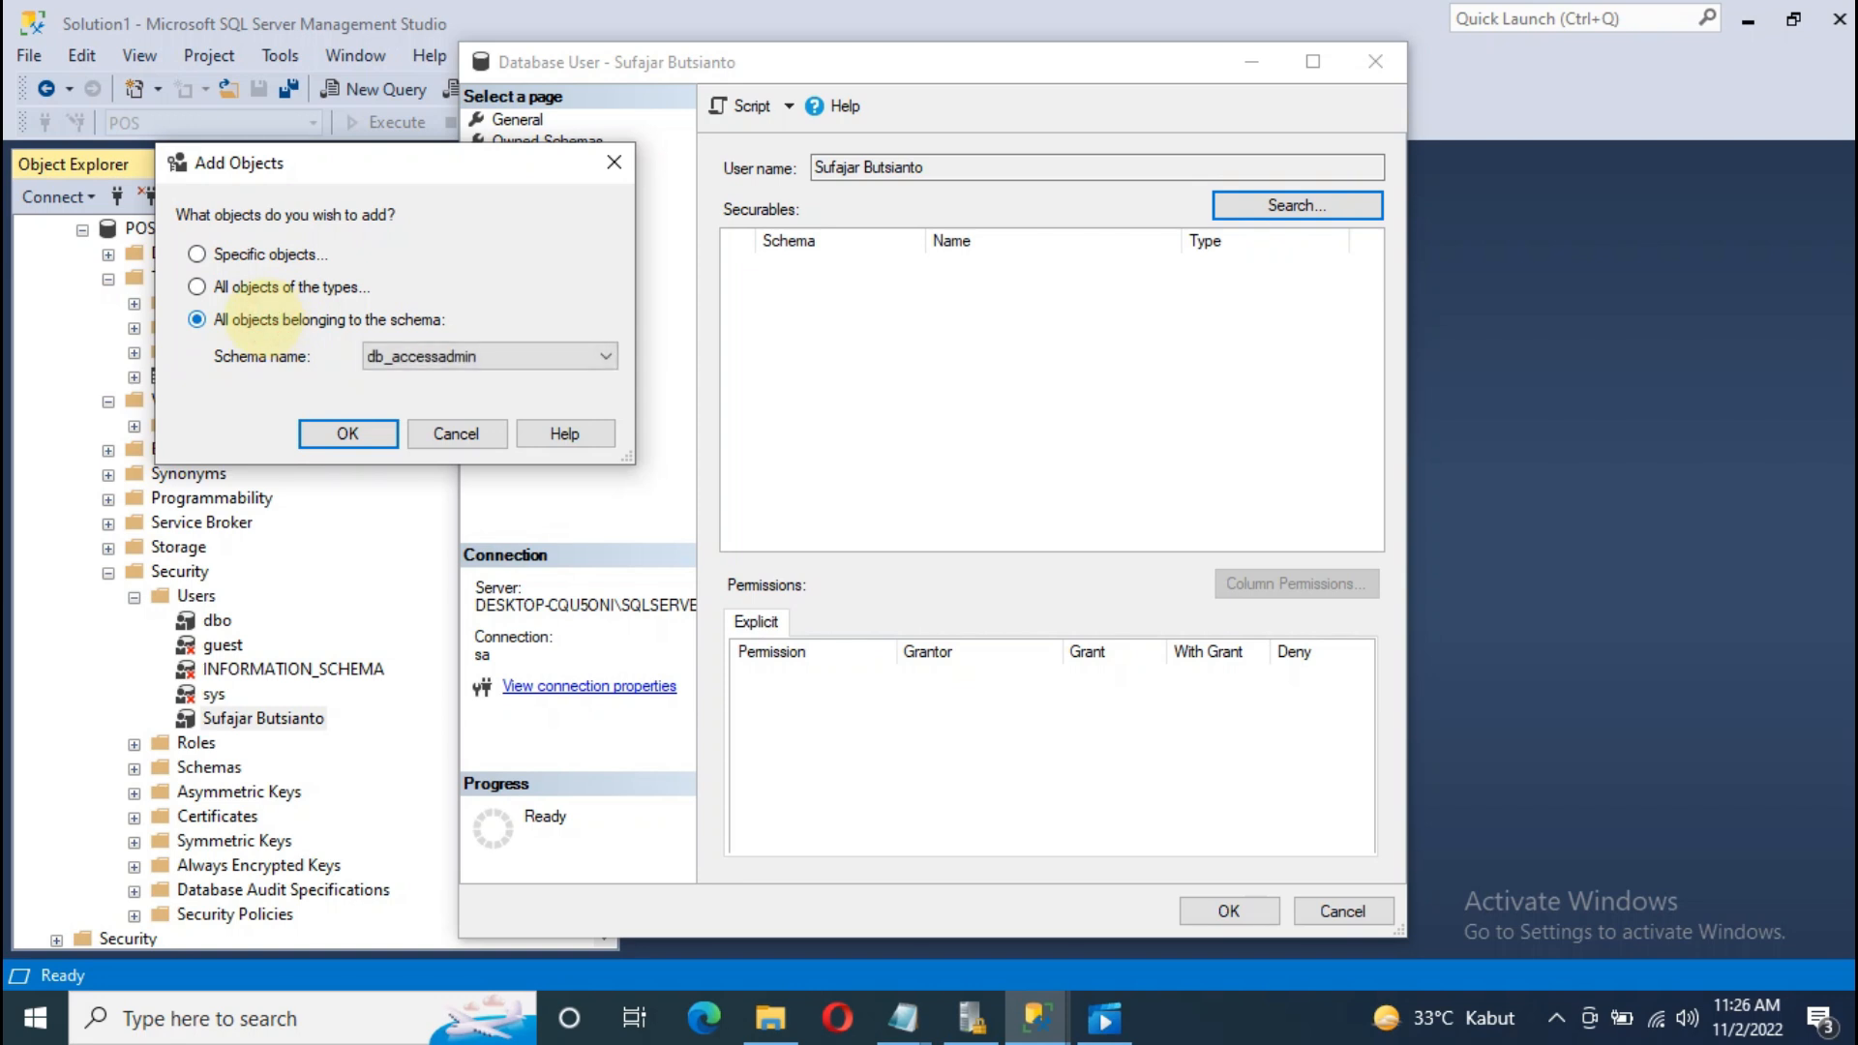
click(572, 355)
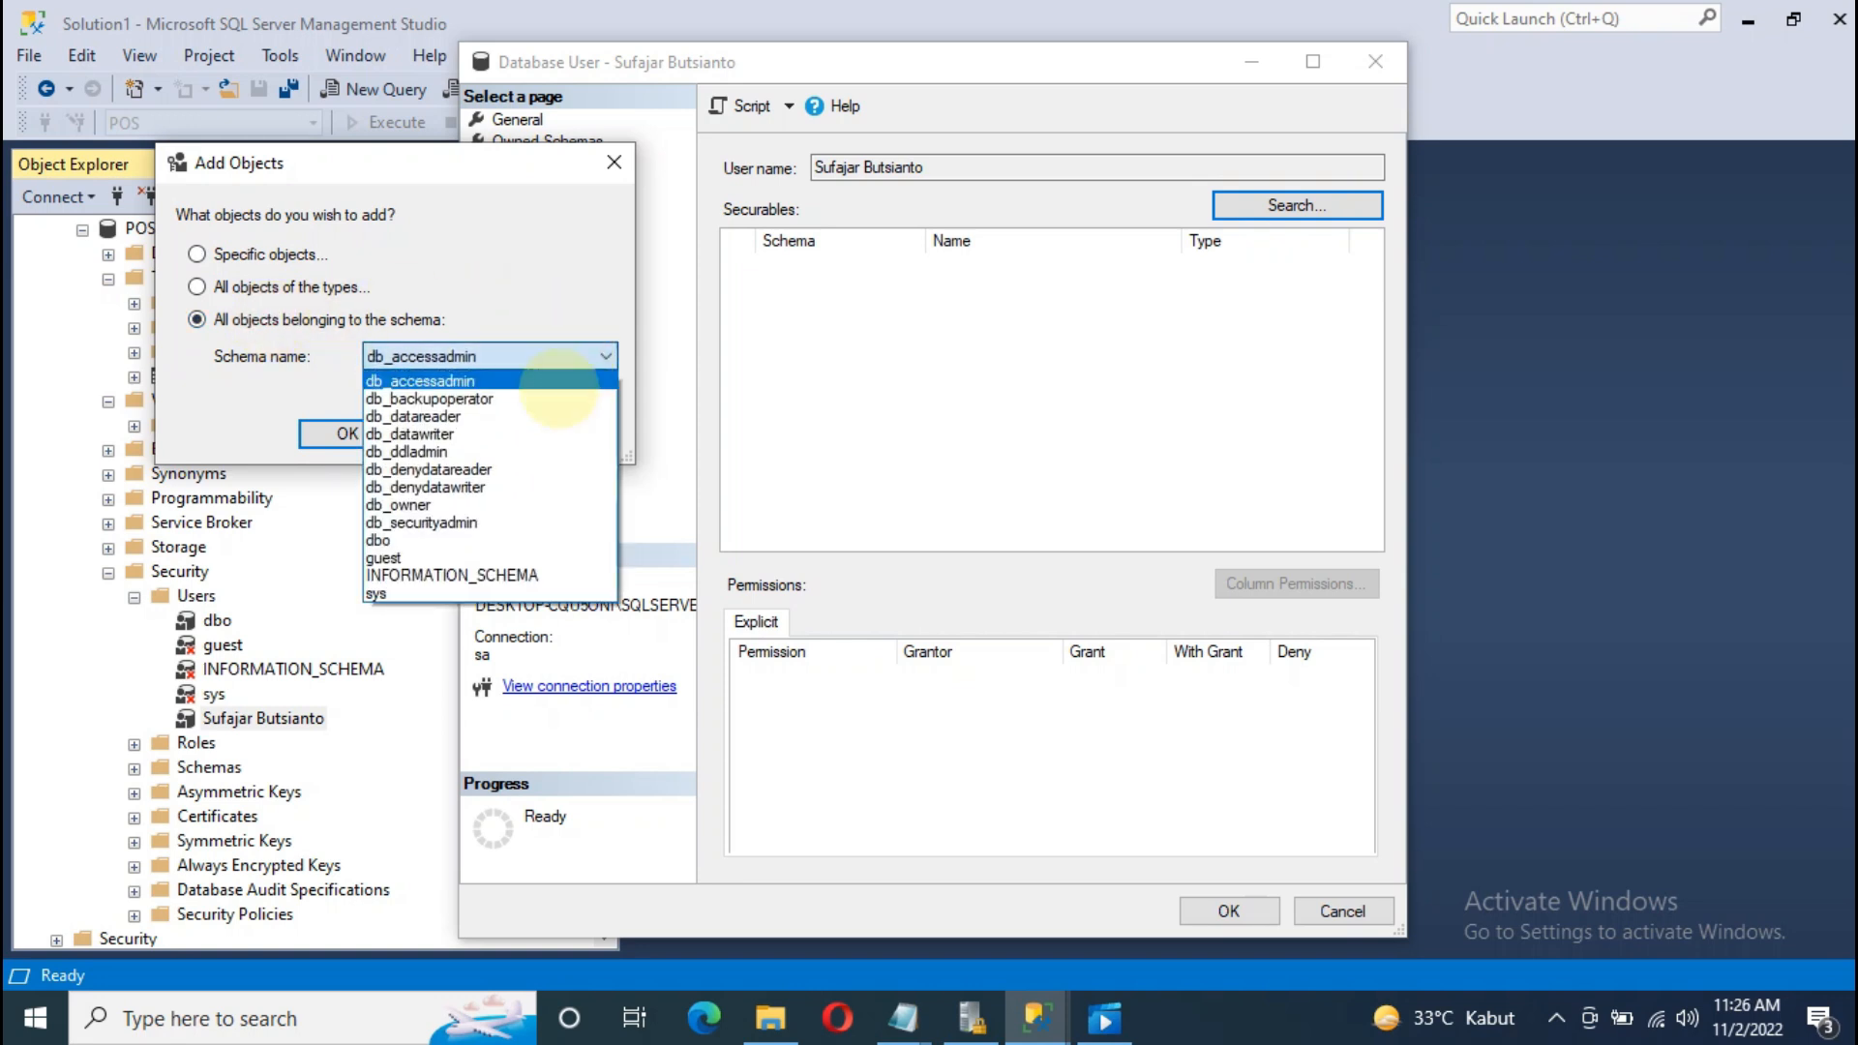
click(455, 539)
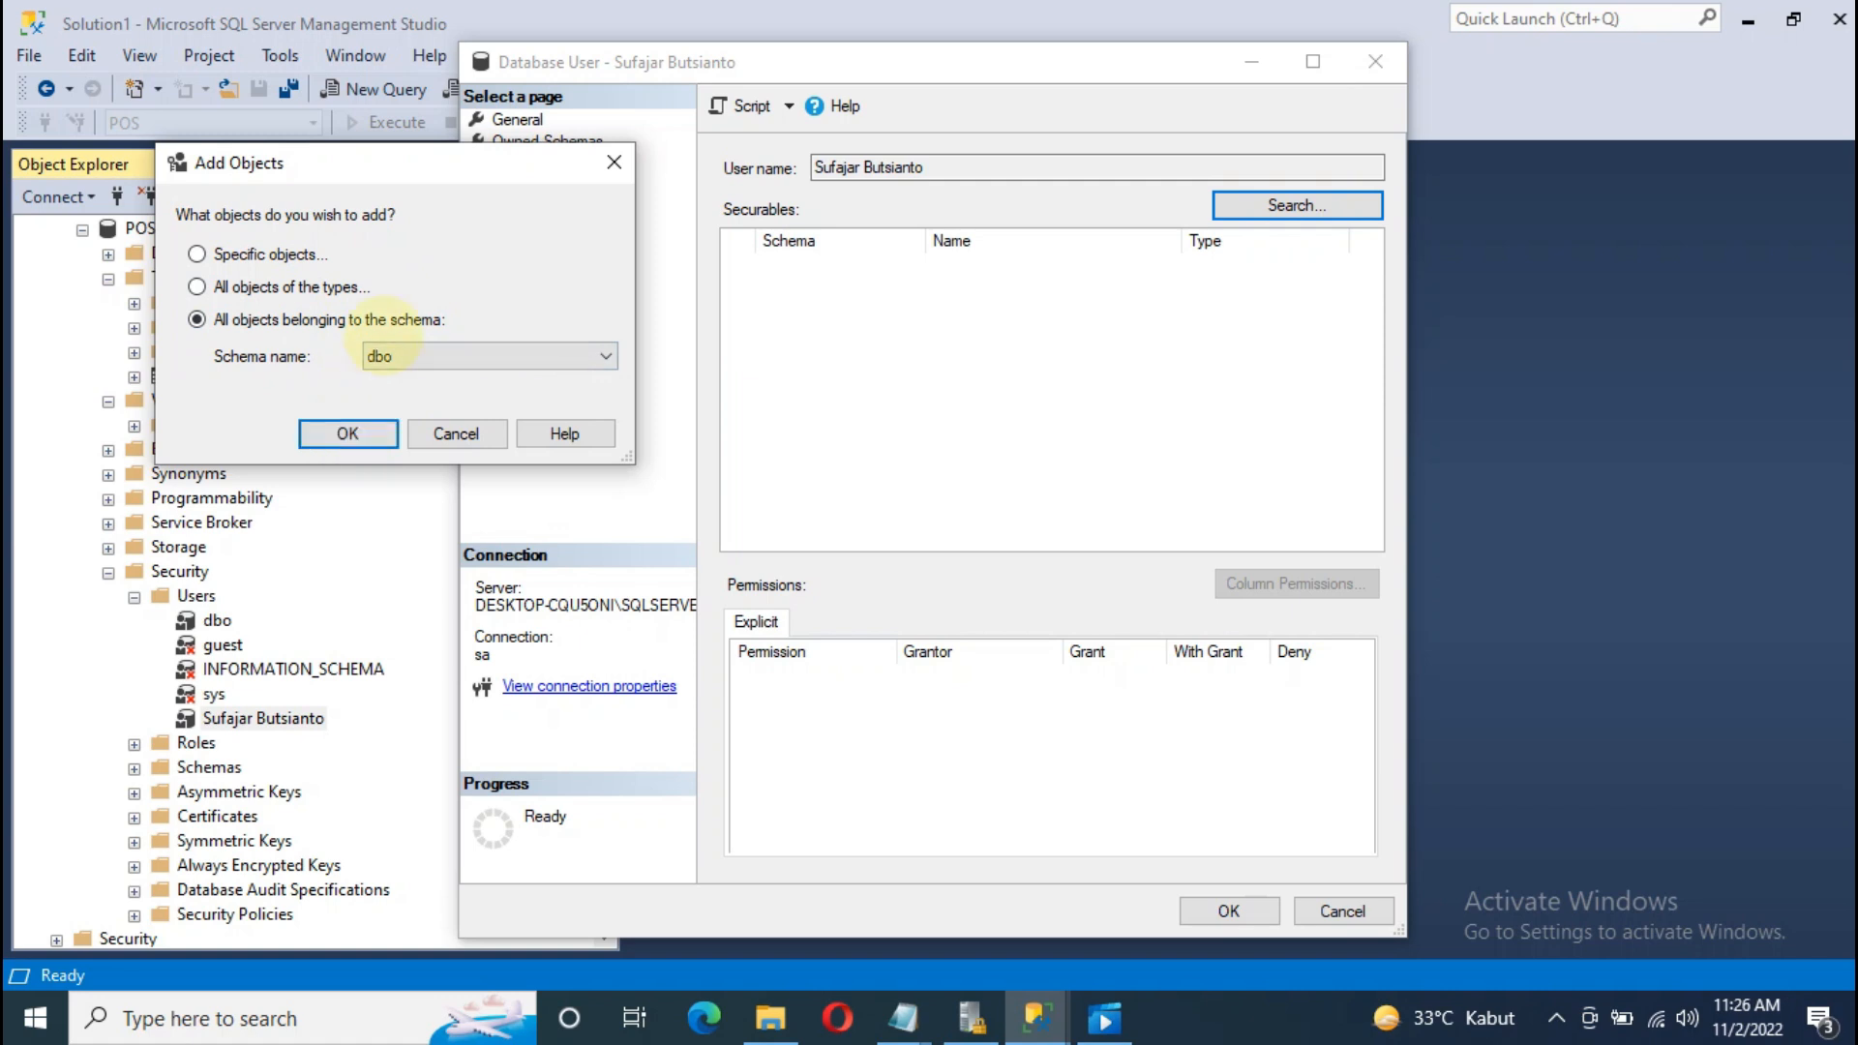
click(351, 434)
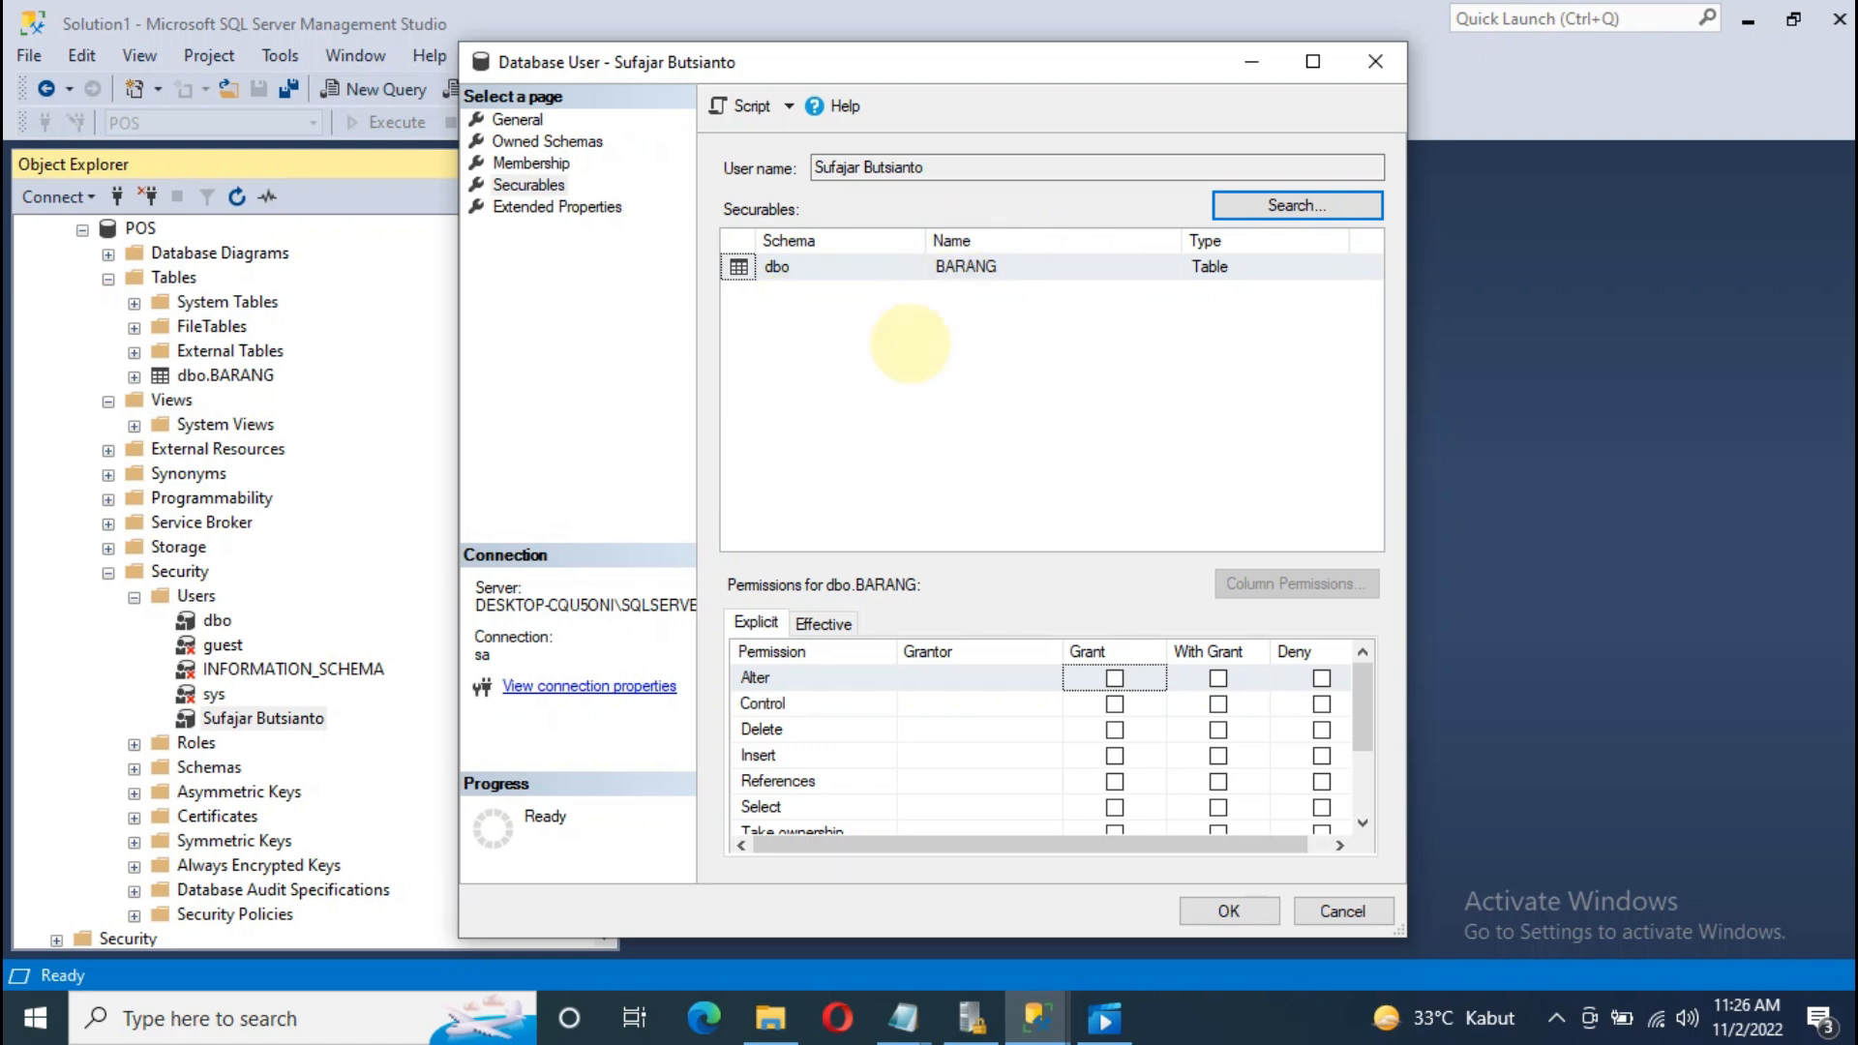
Step: Grant the user Select and Insert on dbo.BARANG and save the user properties
drag(904, 62, 758, 21)
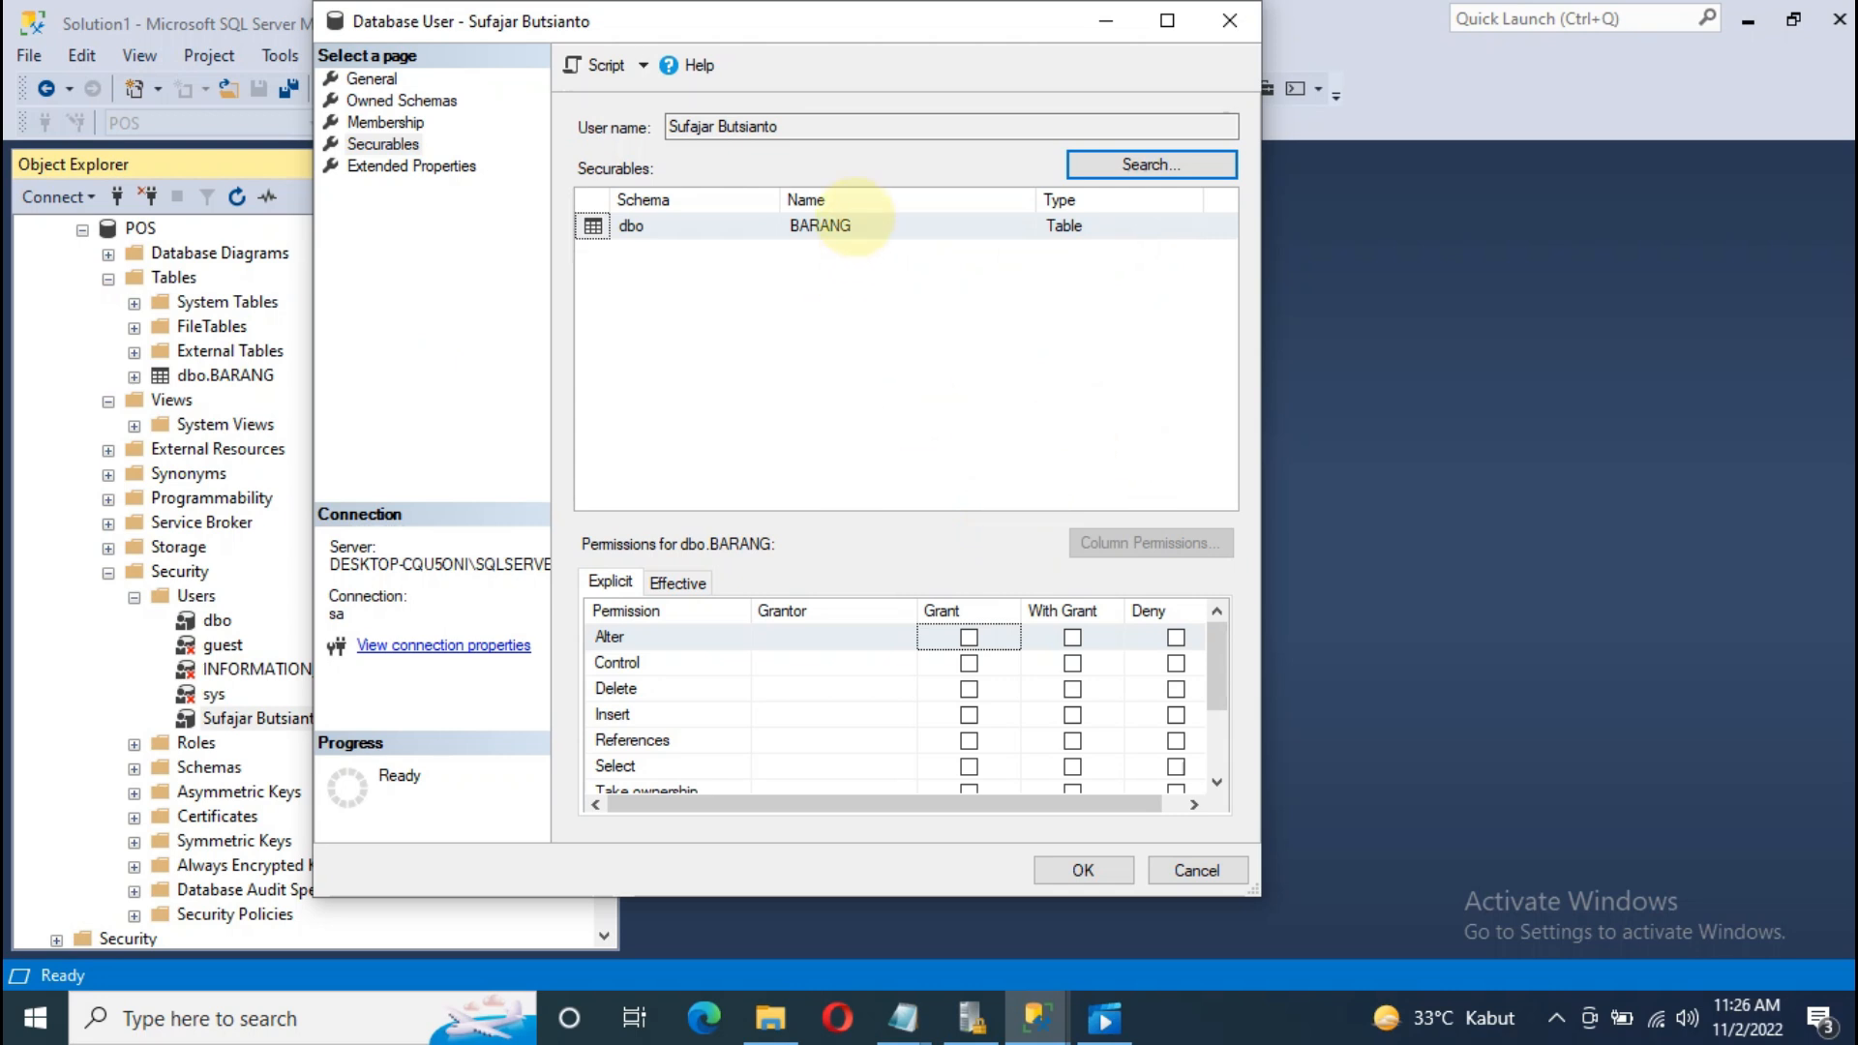
scroll(973, 644, down, 1)
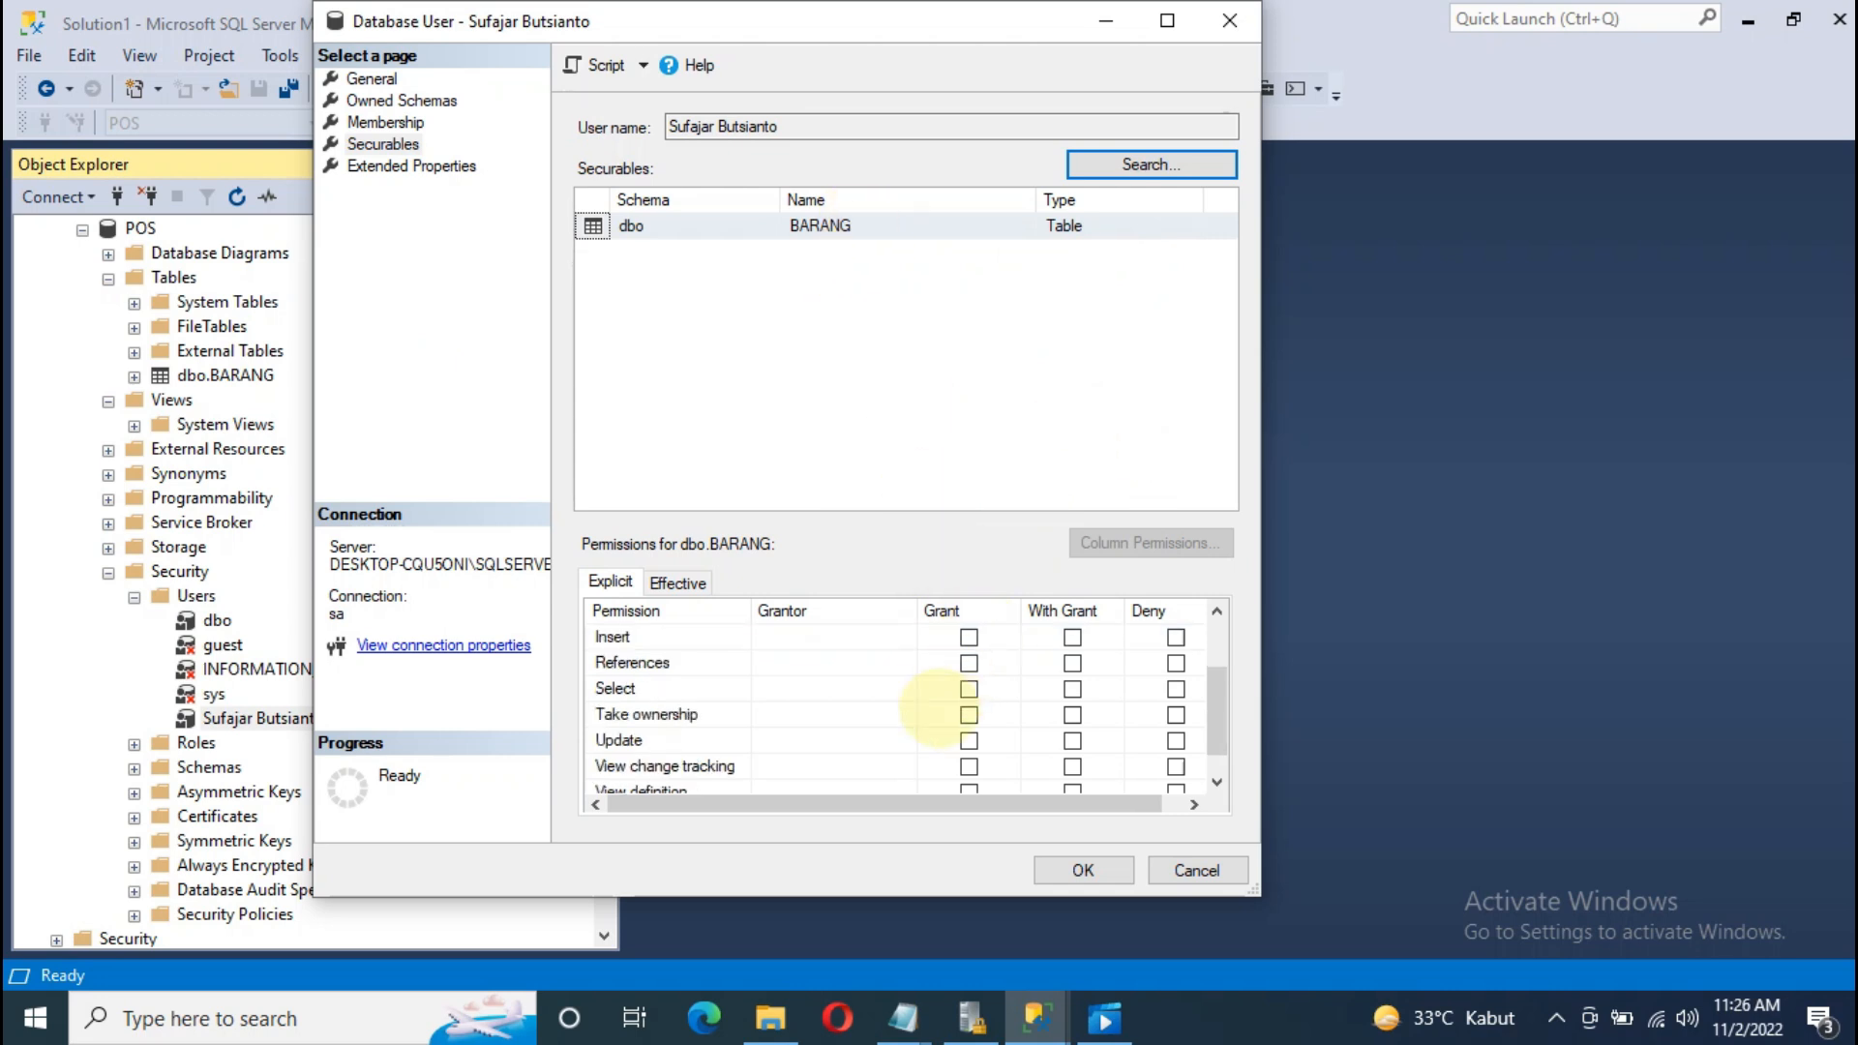
click(968, 688)
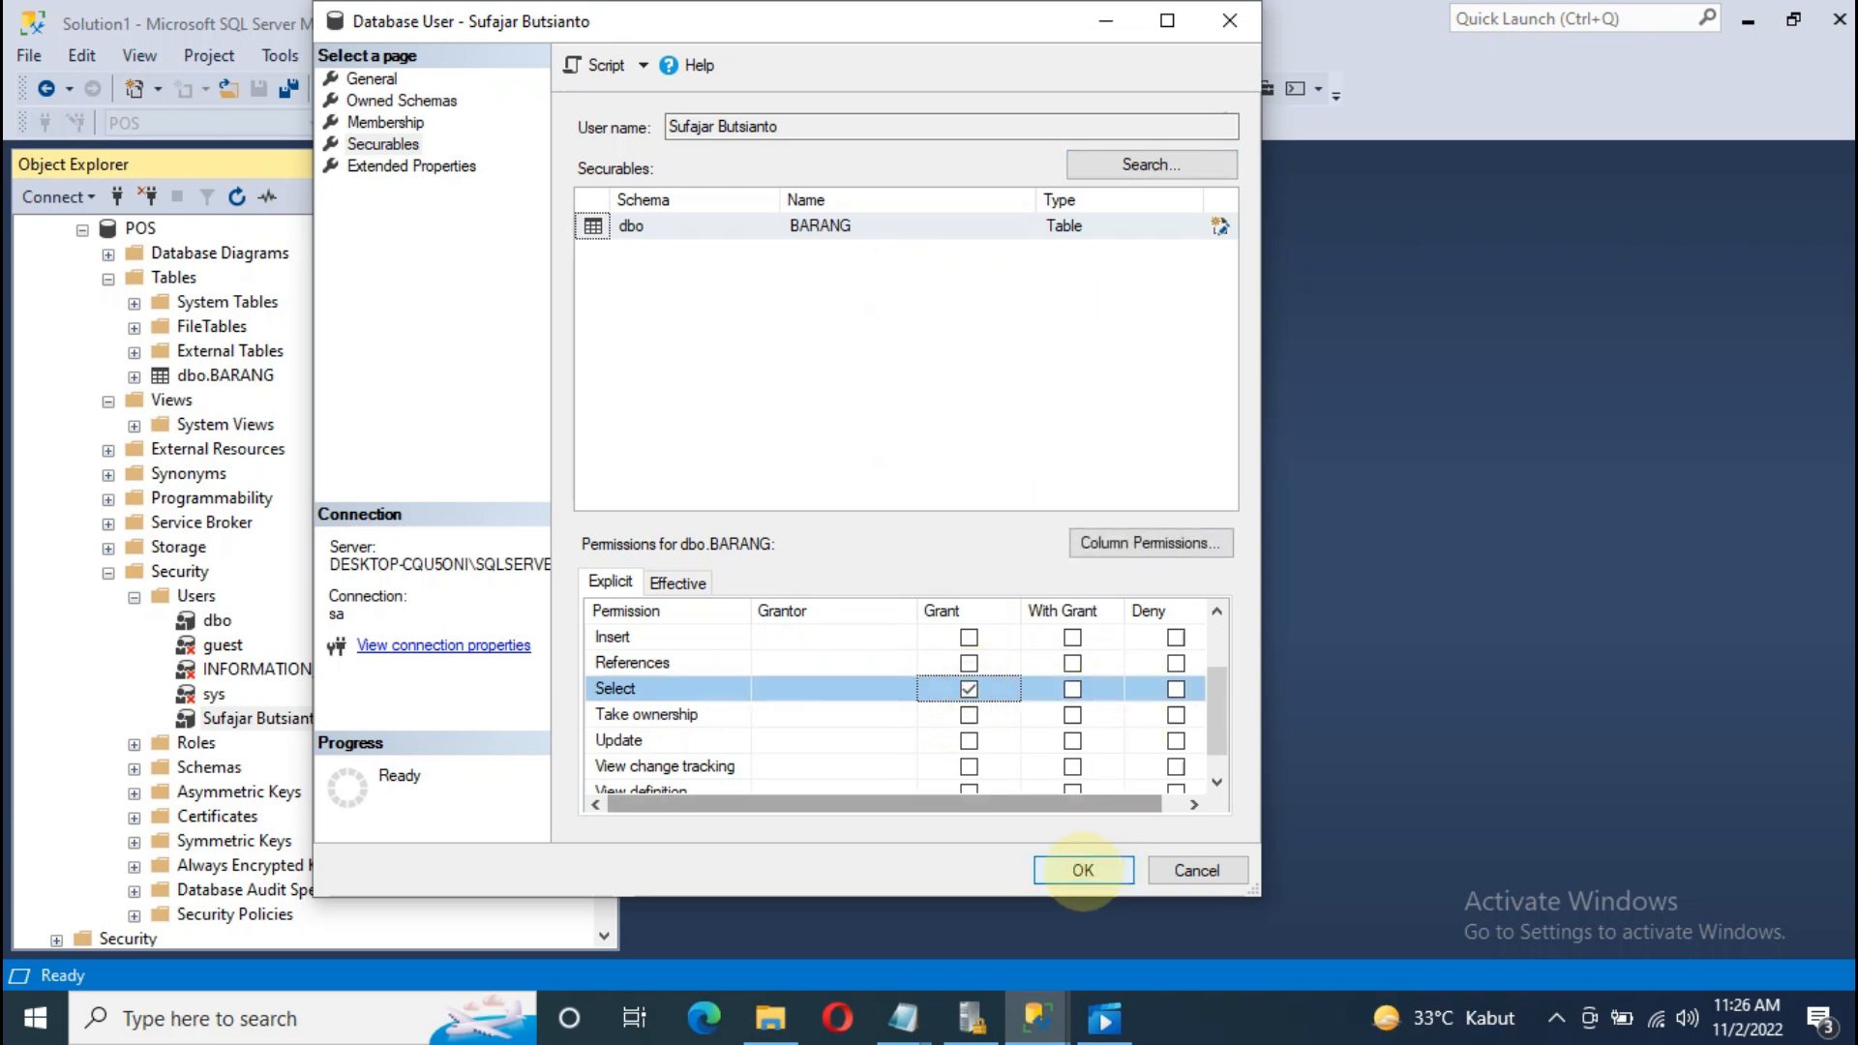
scroll(835, 691, down, 1)
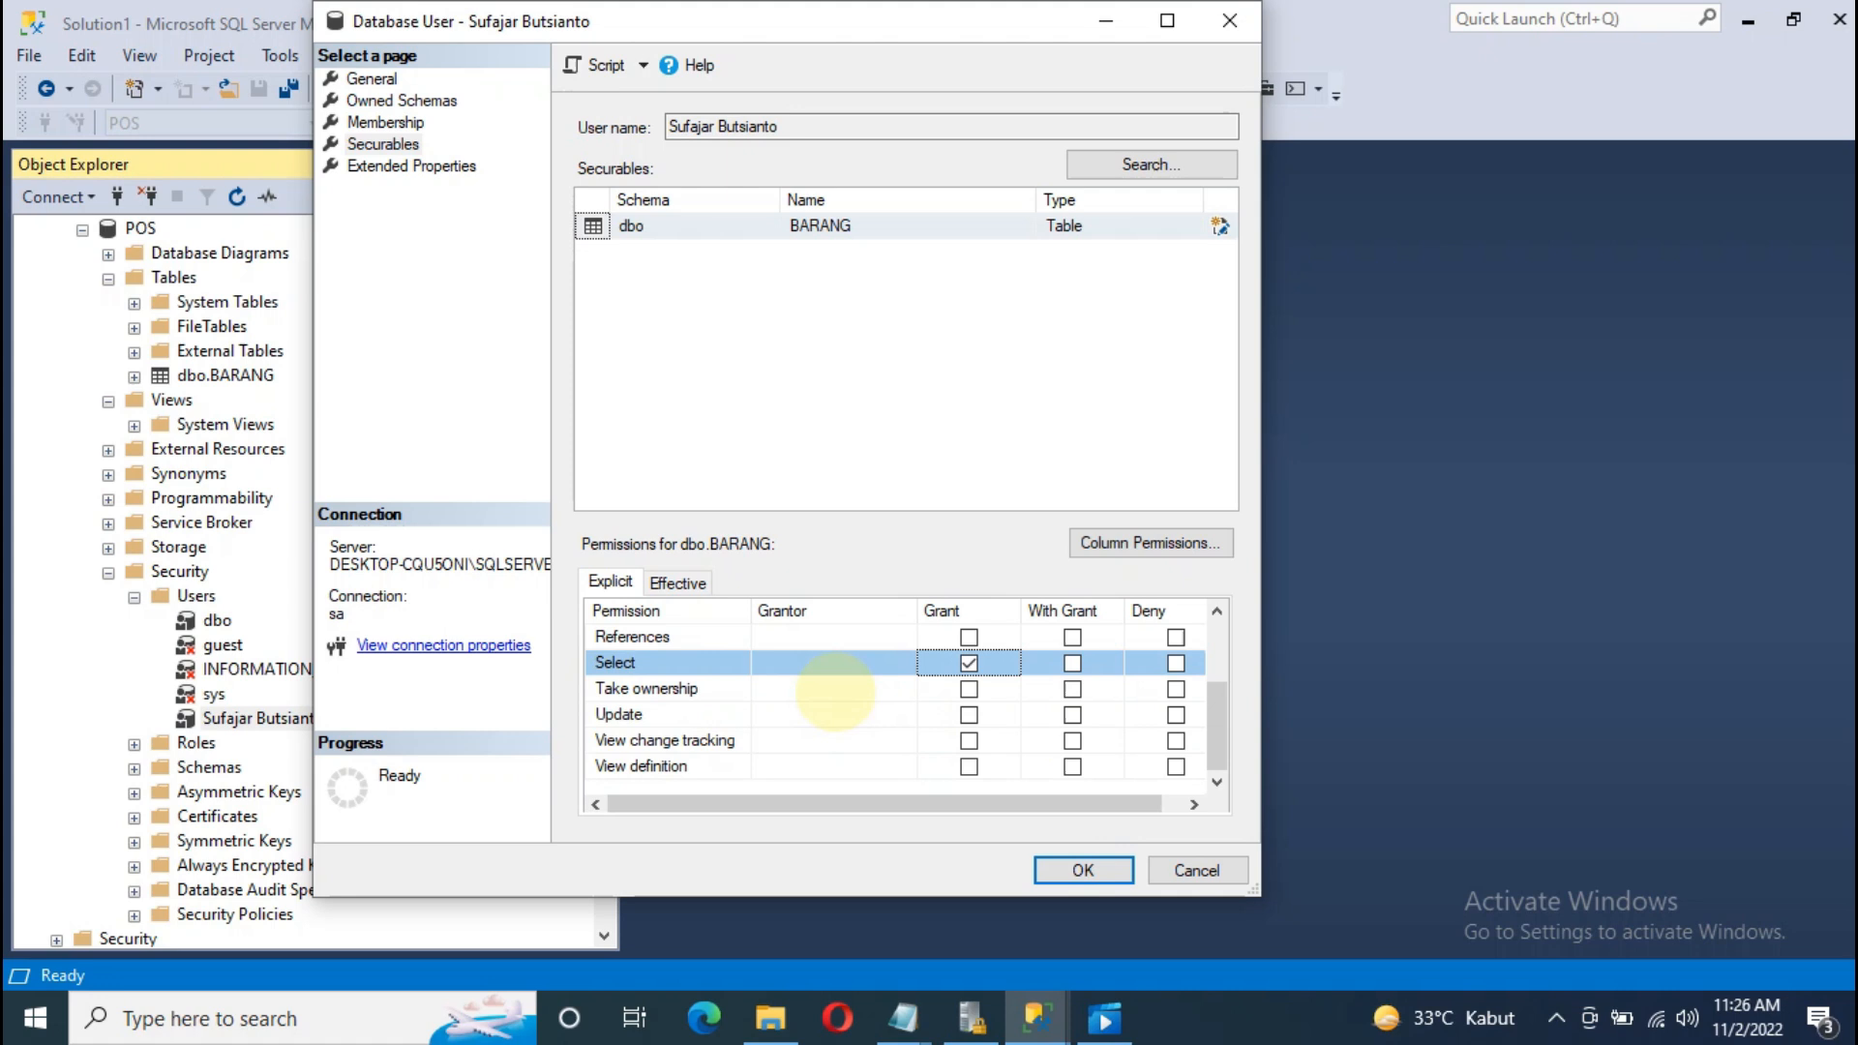
scroll(835, 691, up, 1)
scroll(835, 691, up, 1)
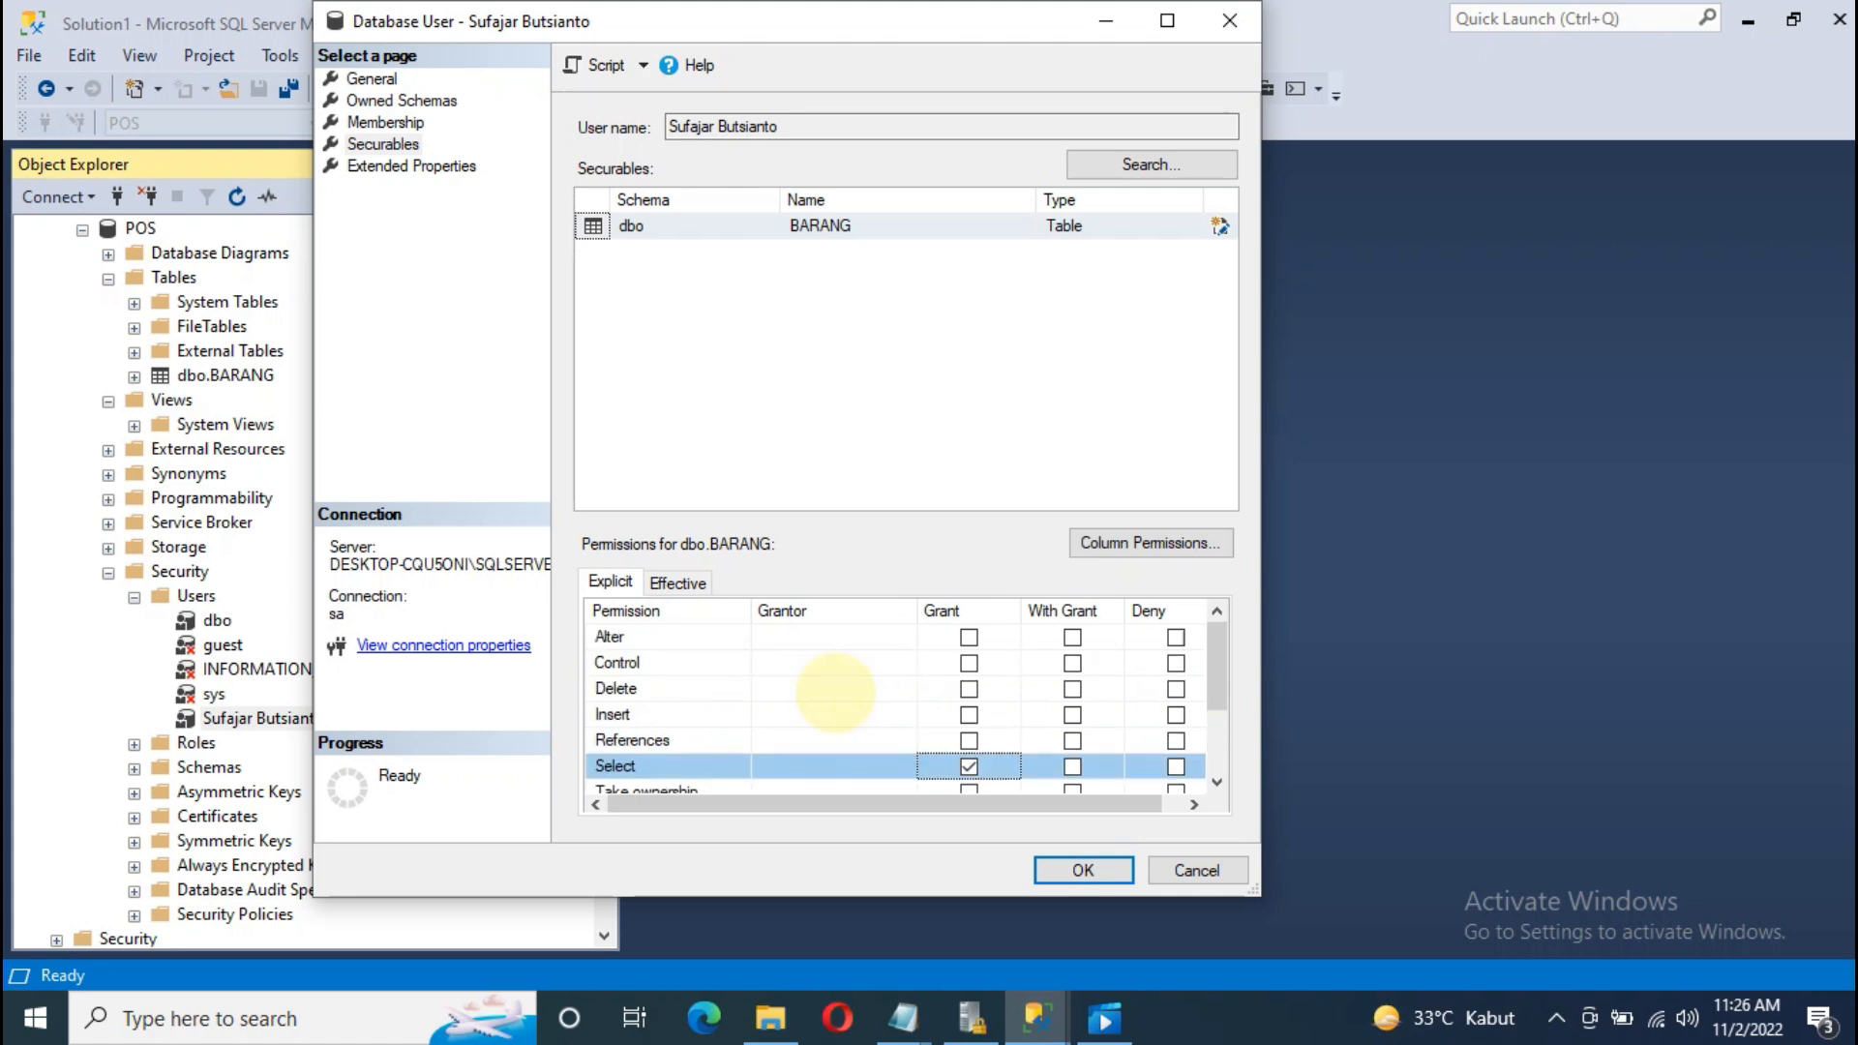
scroll(835, 691, down, 2)
scroll(829, 693, up, 2)
click(967, 715)
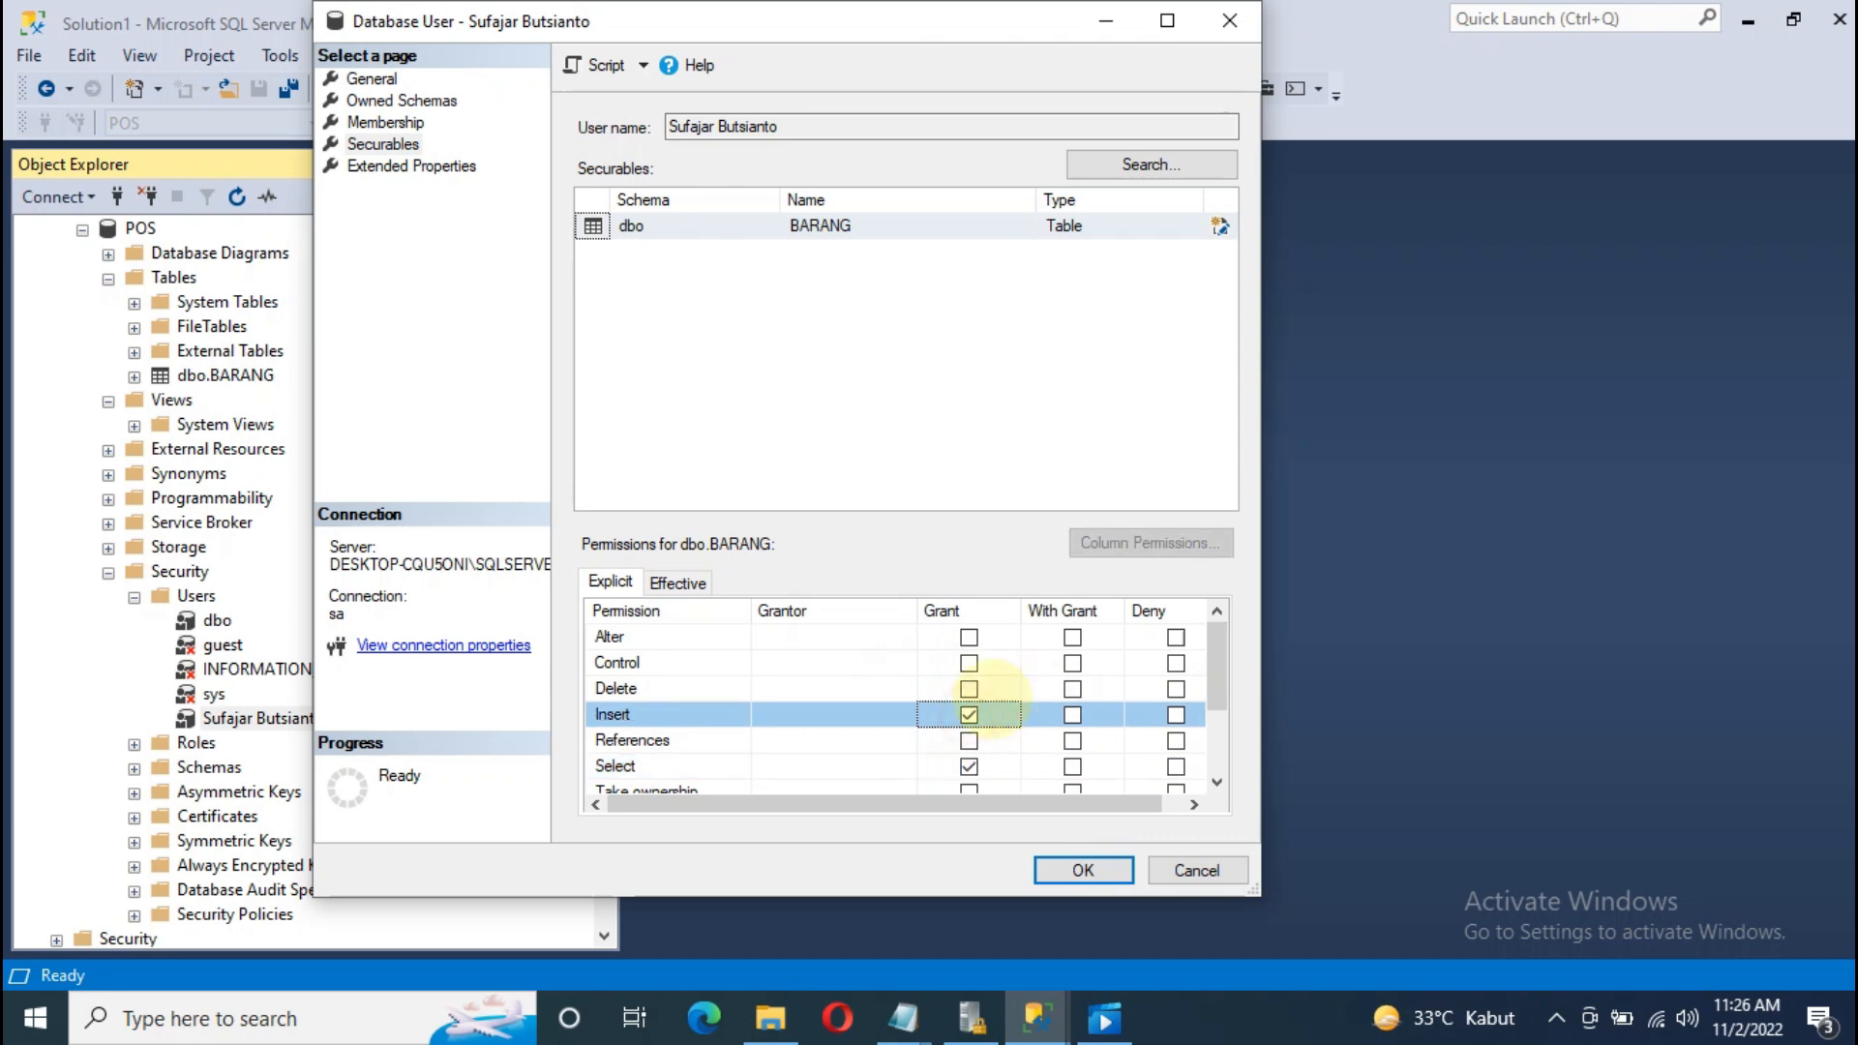
scroll(968, 716, down, 1)
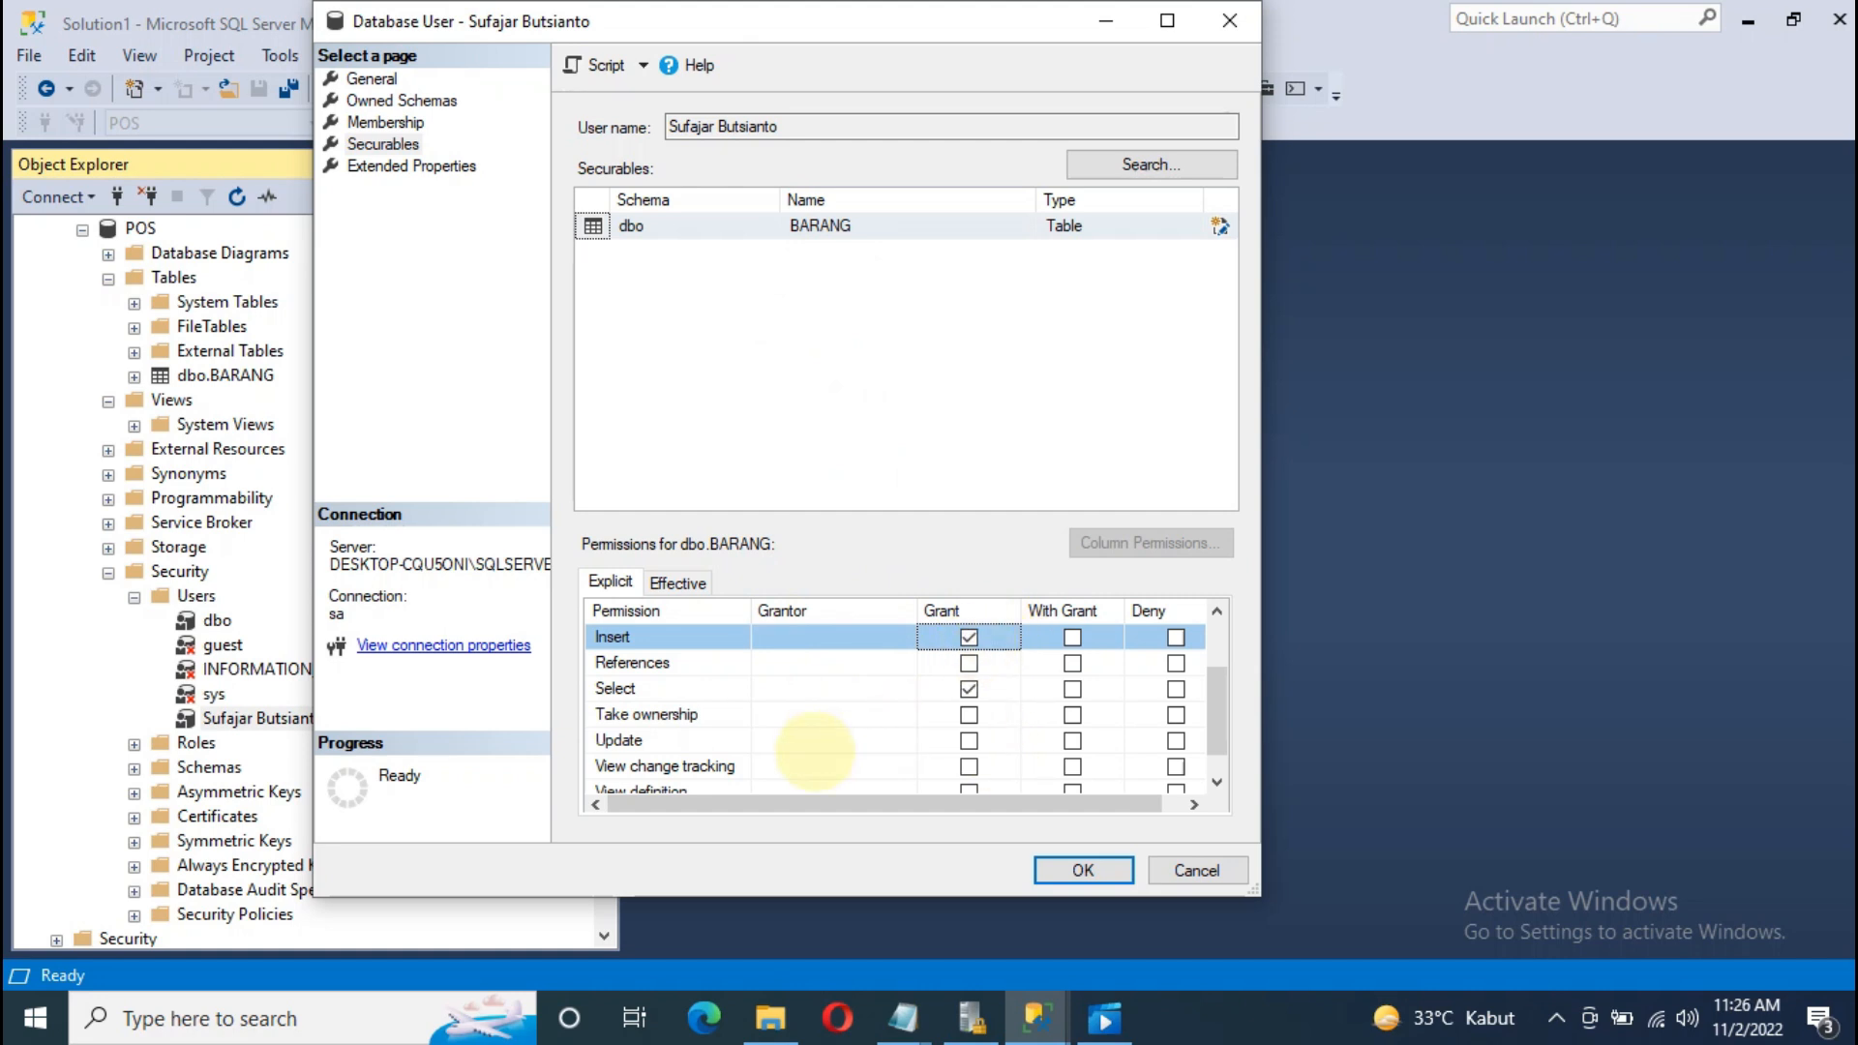
scroll(786, 677, up, 1)
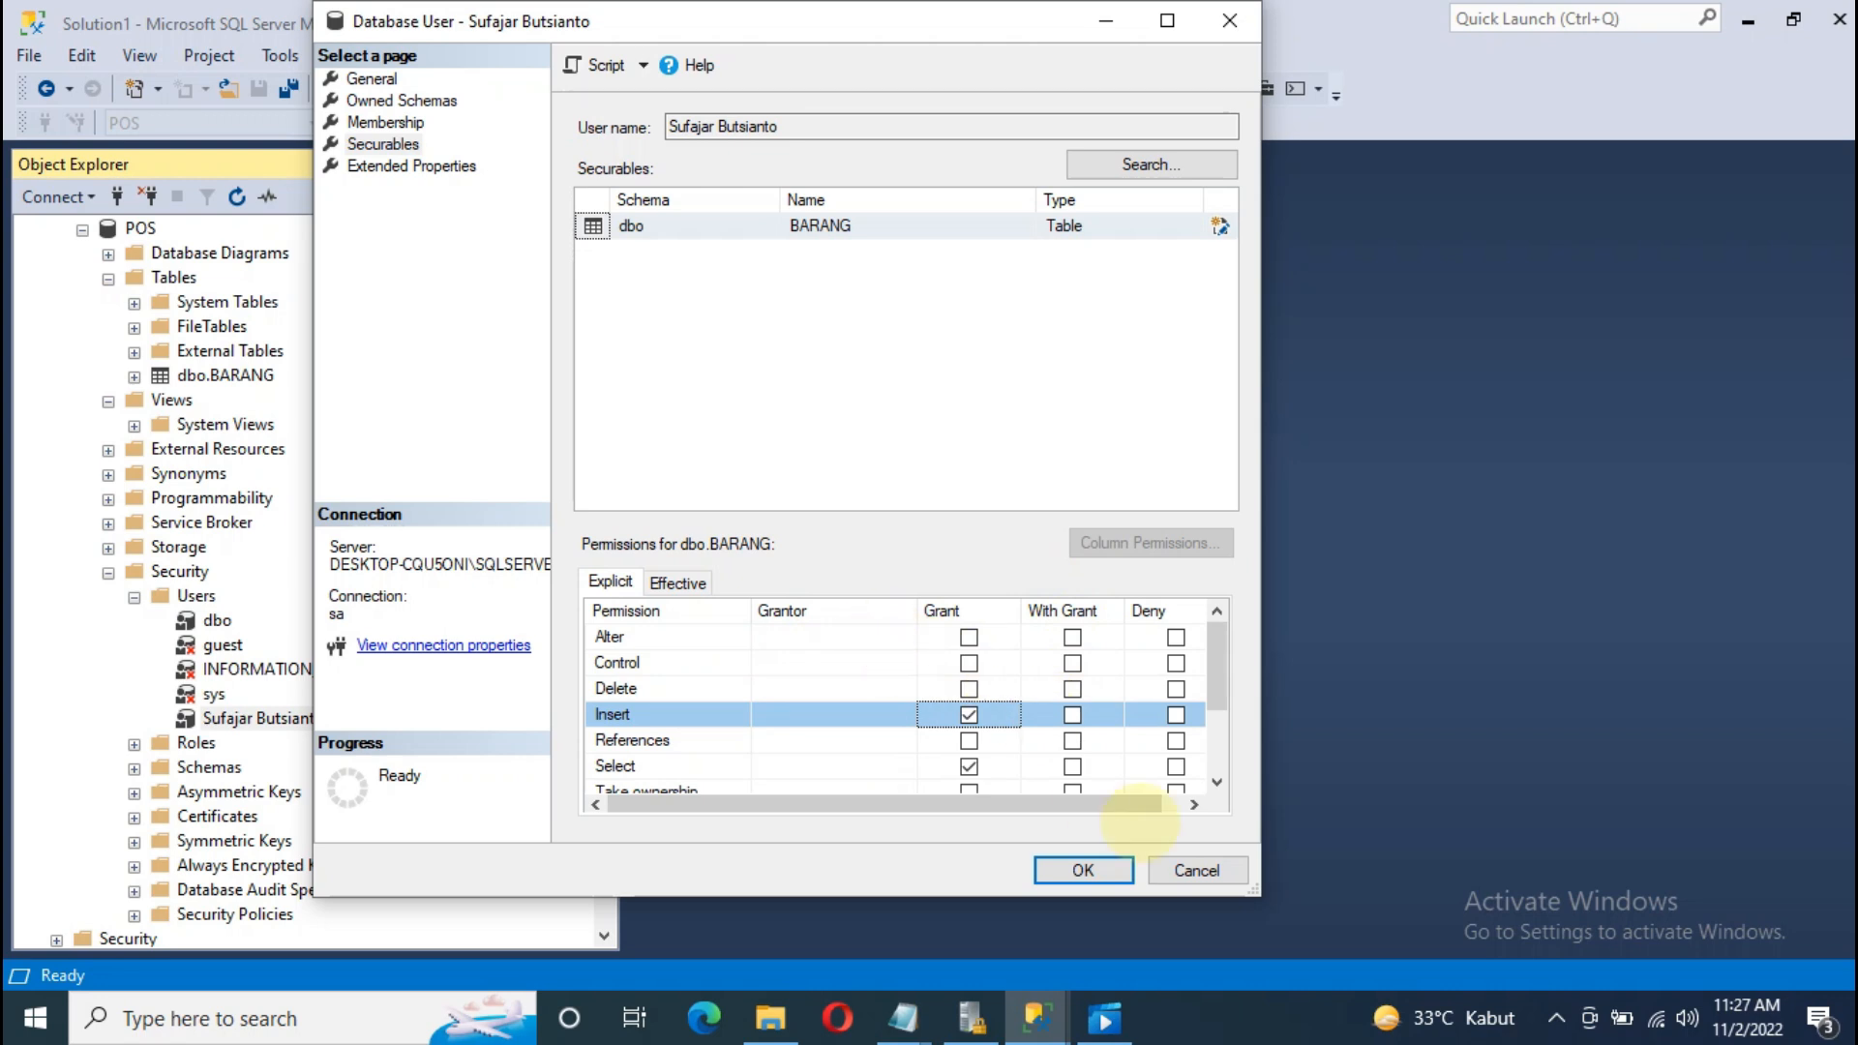
click(1083, 870)
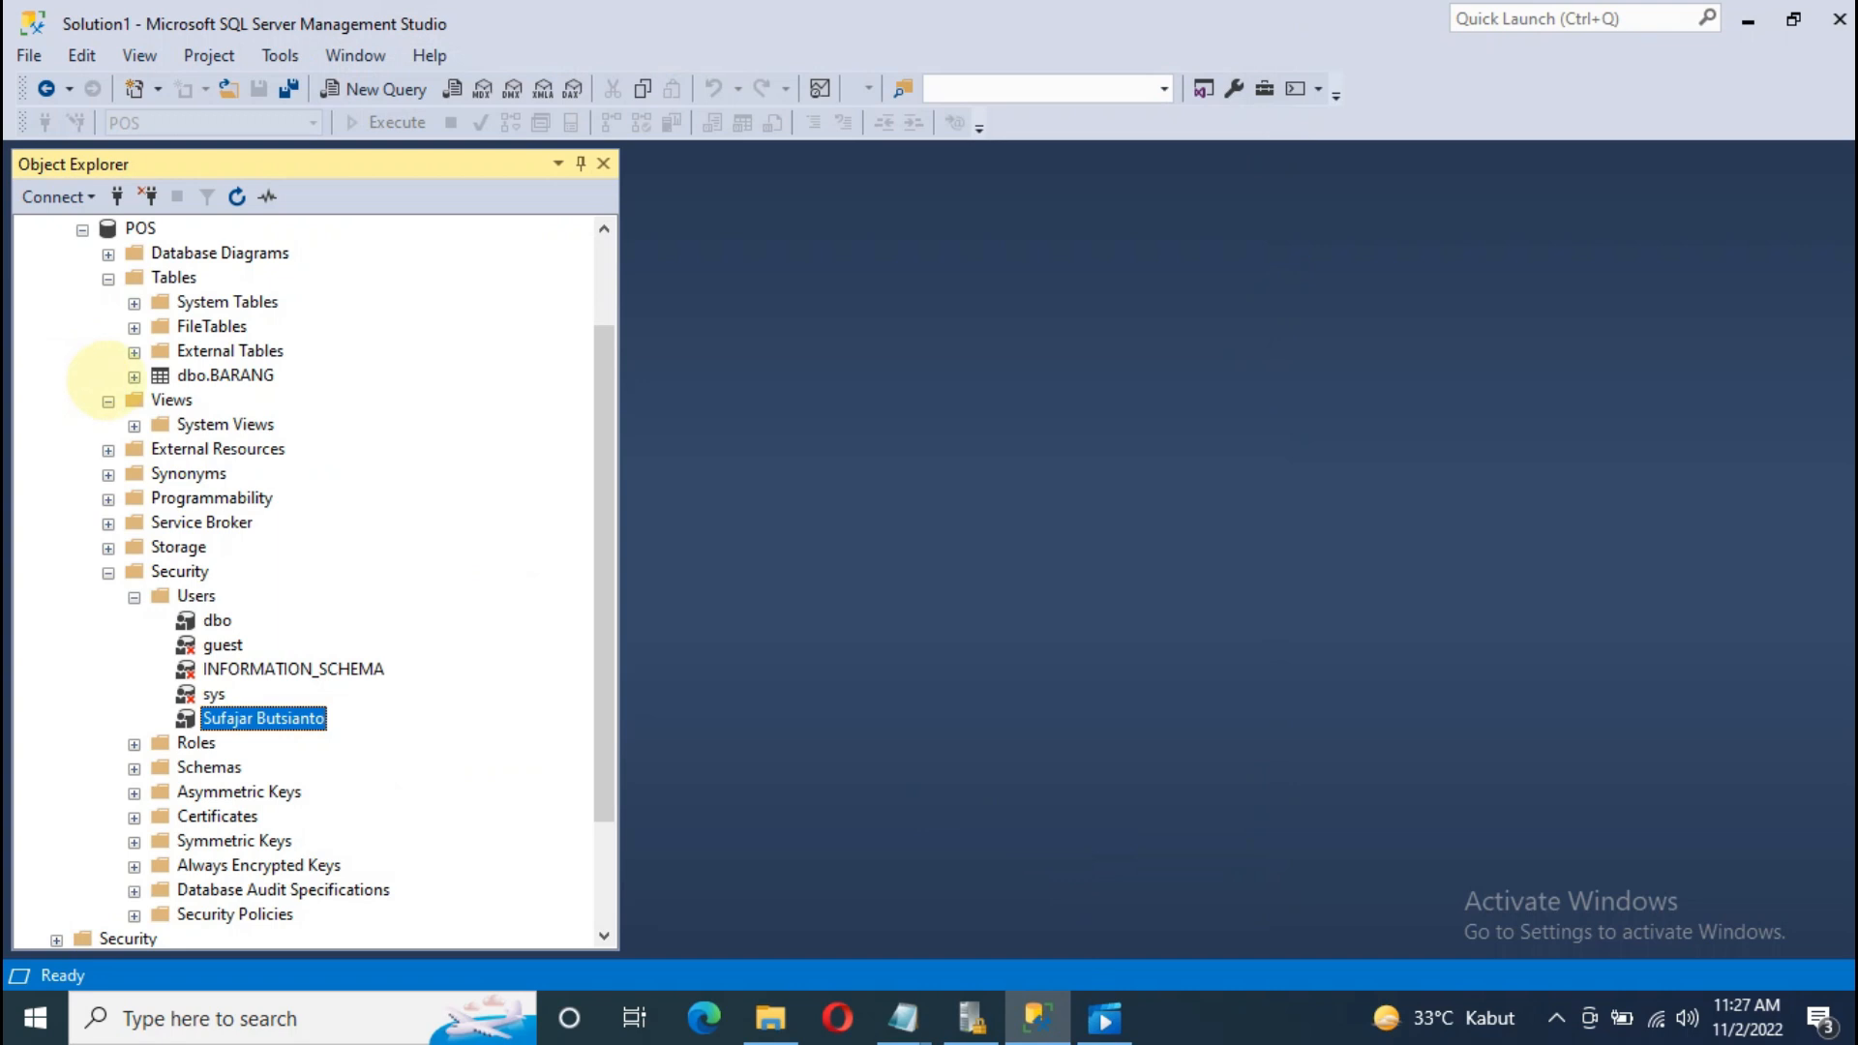
Step: Connect a new Database Engine session using the new SQL login and its password
scroll(104, 375, up, 2)
click(31, 230)
click(53, 196)
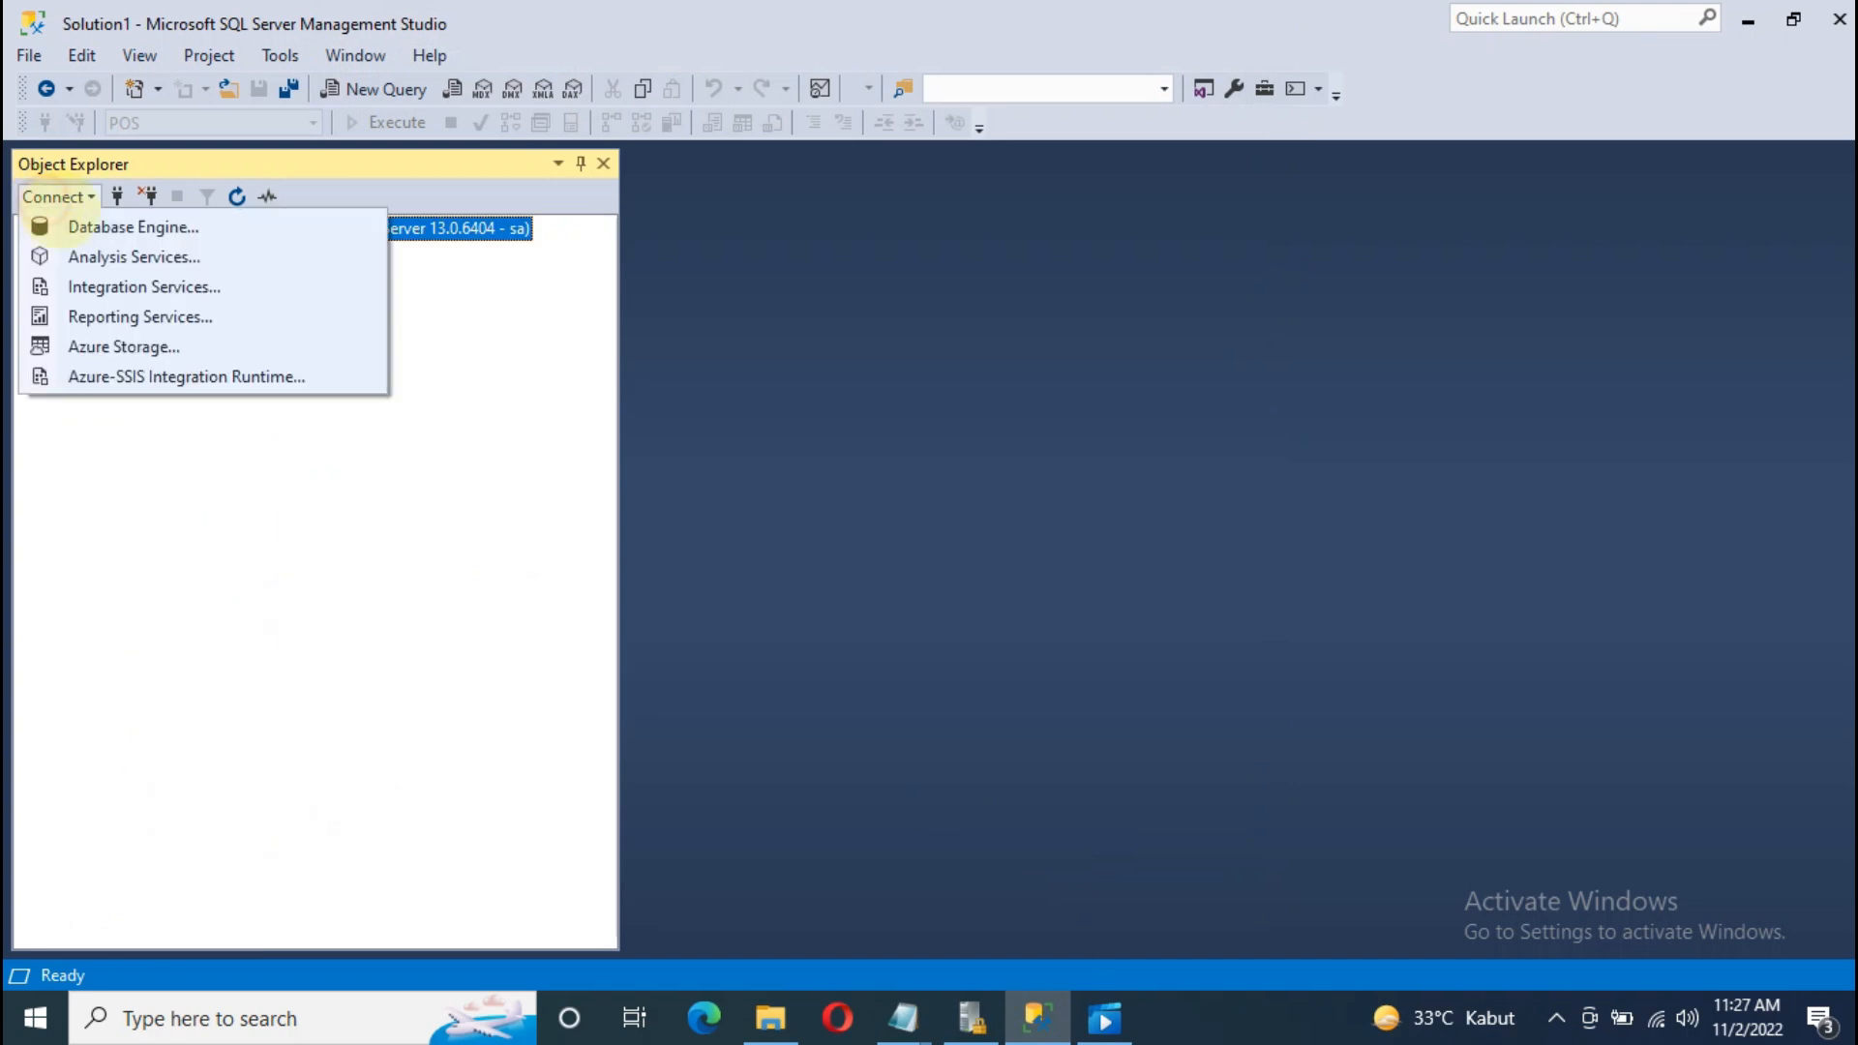
click(97, 228)
double_click(899, 407)
text(fajar)
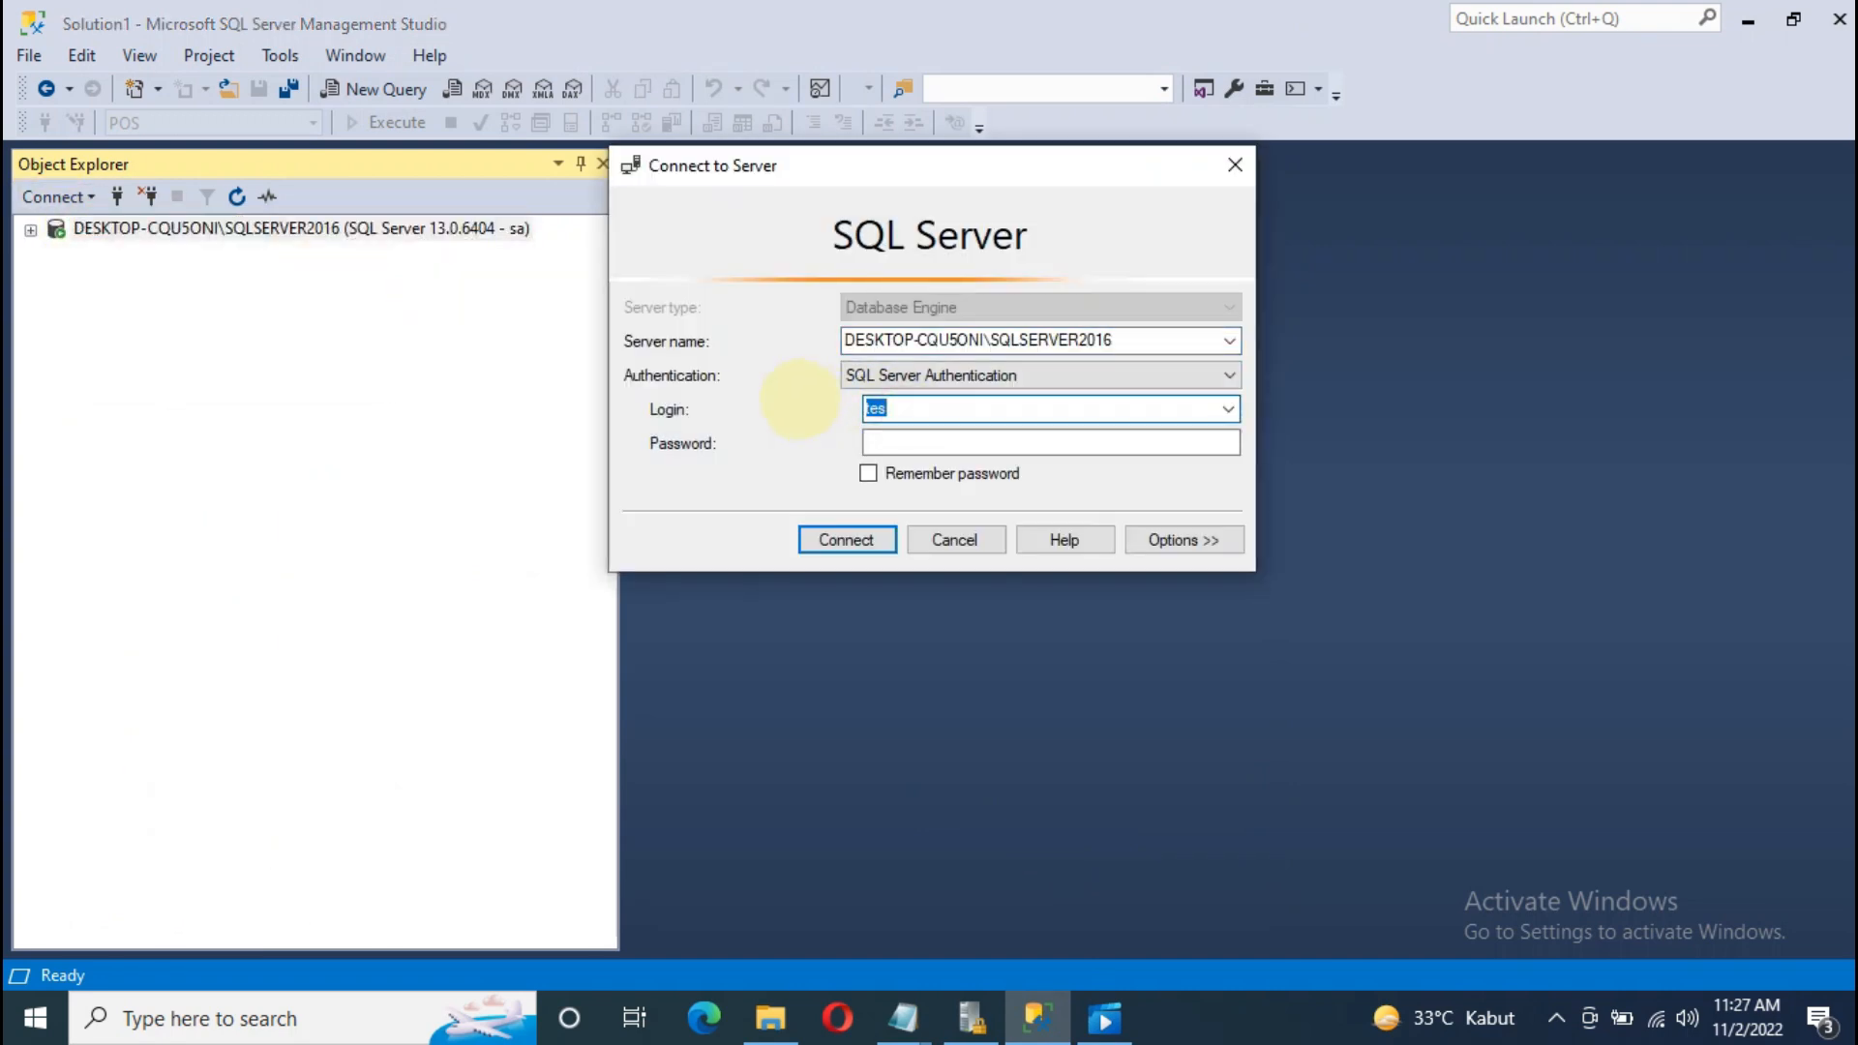
click(883, 445)
text(******)
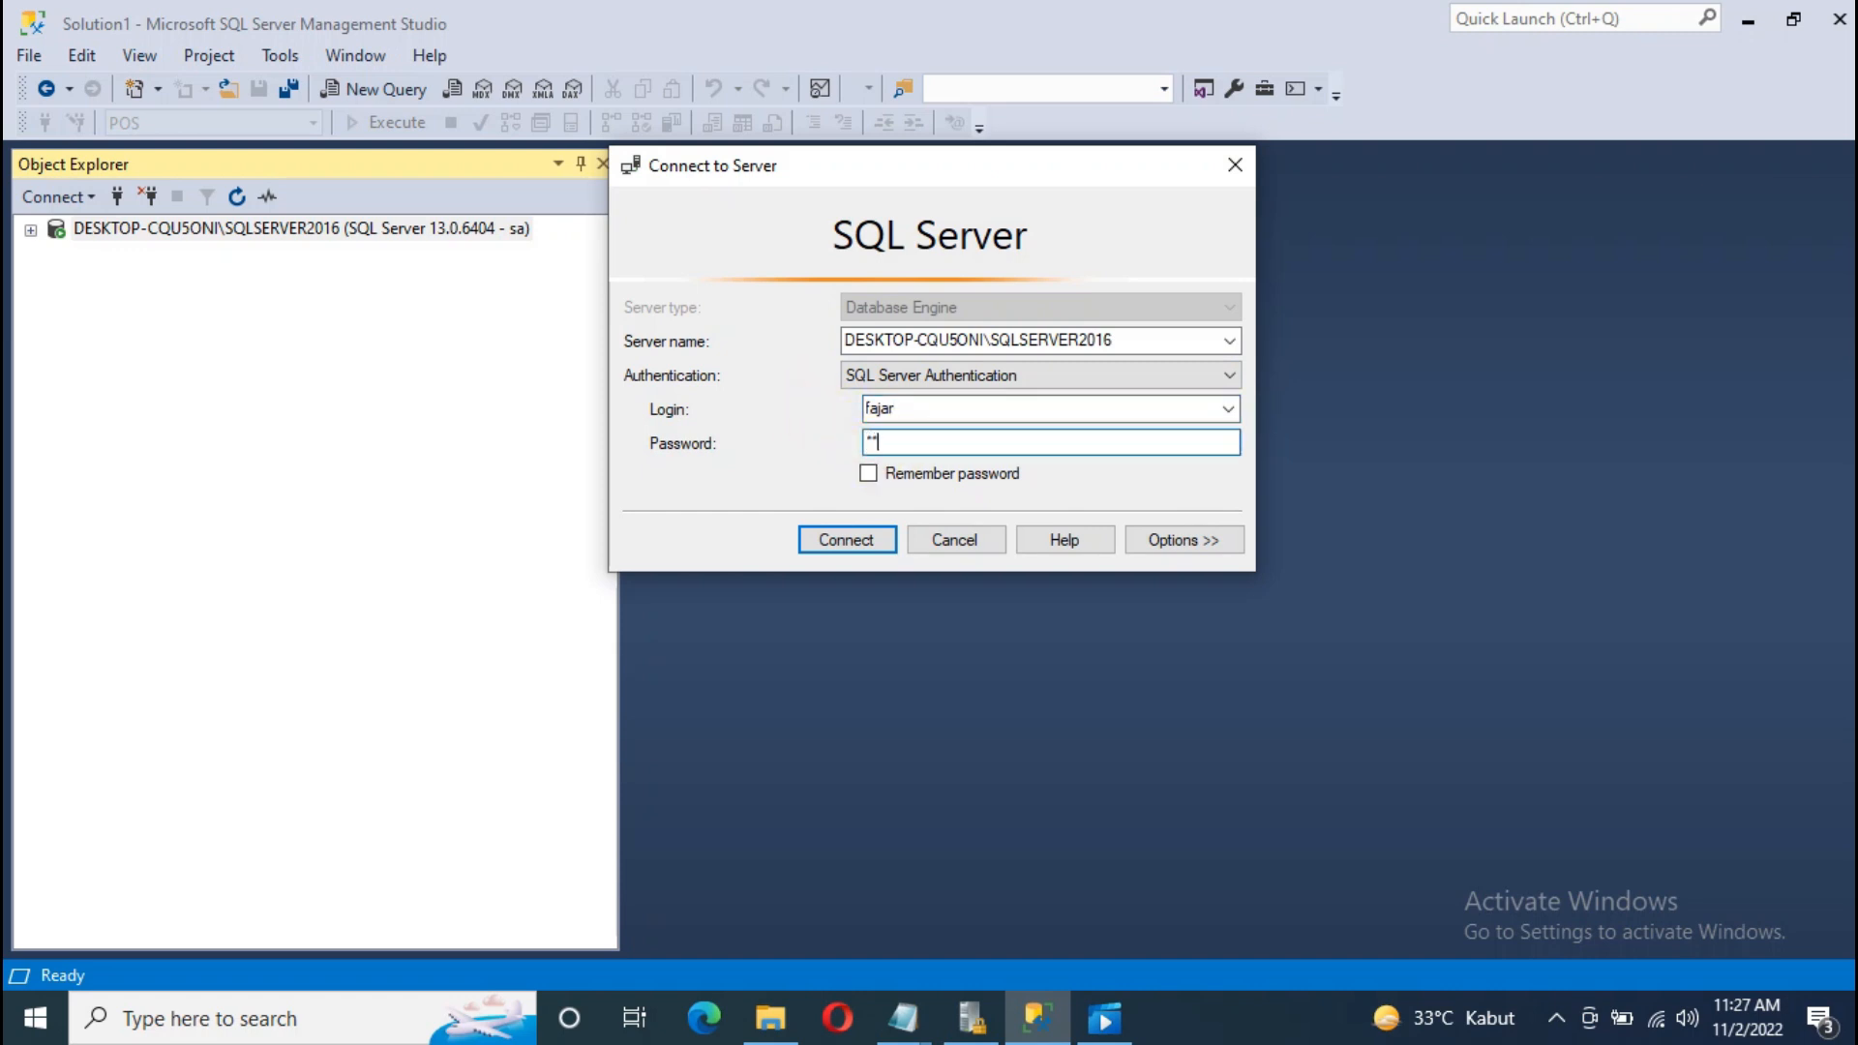
click(851, 538)
Step: Expand Databases > POS > Tables under the new connection and select dbo.BARANG
click(153, 277)
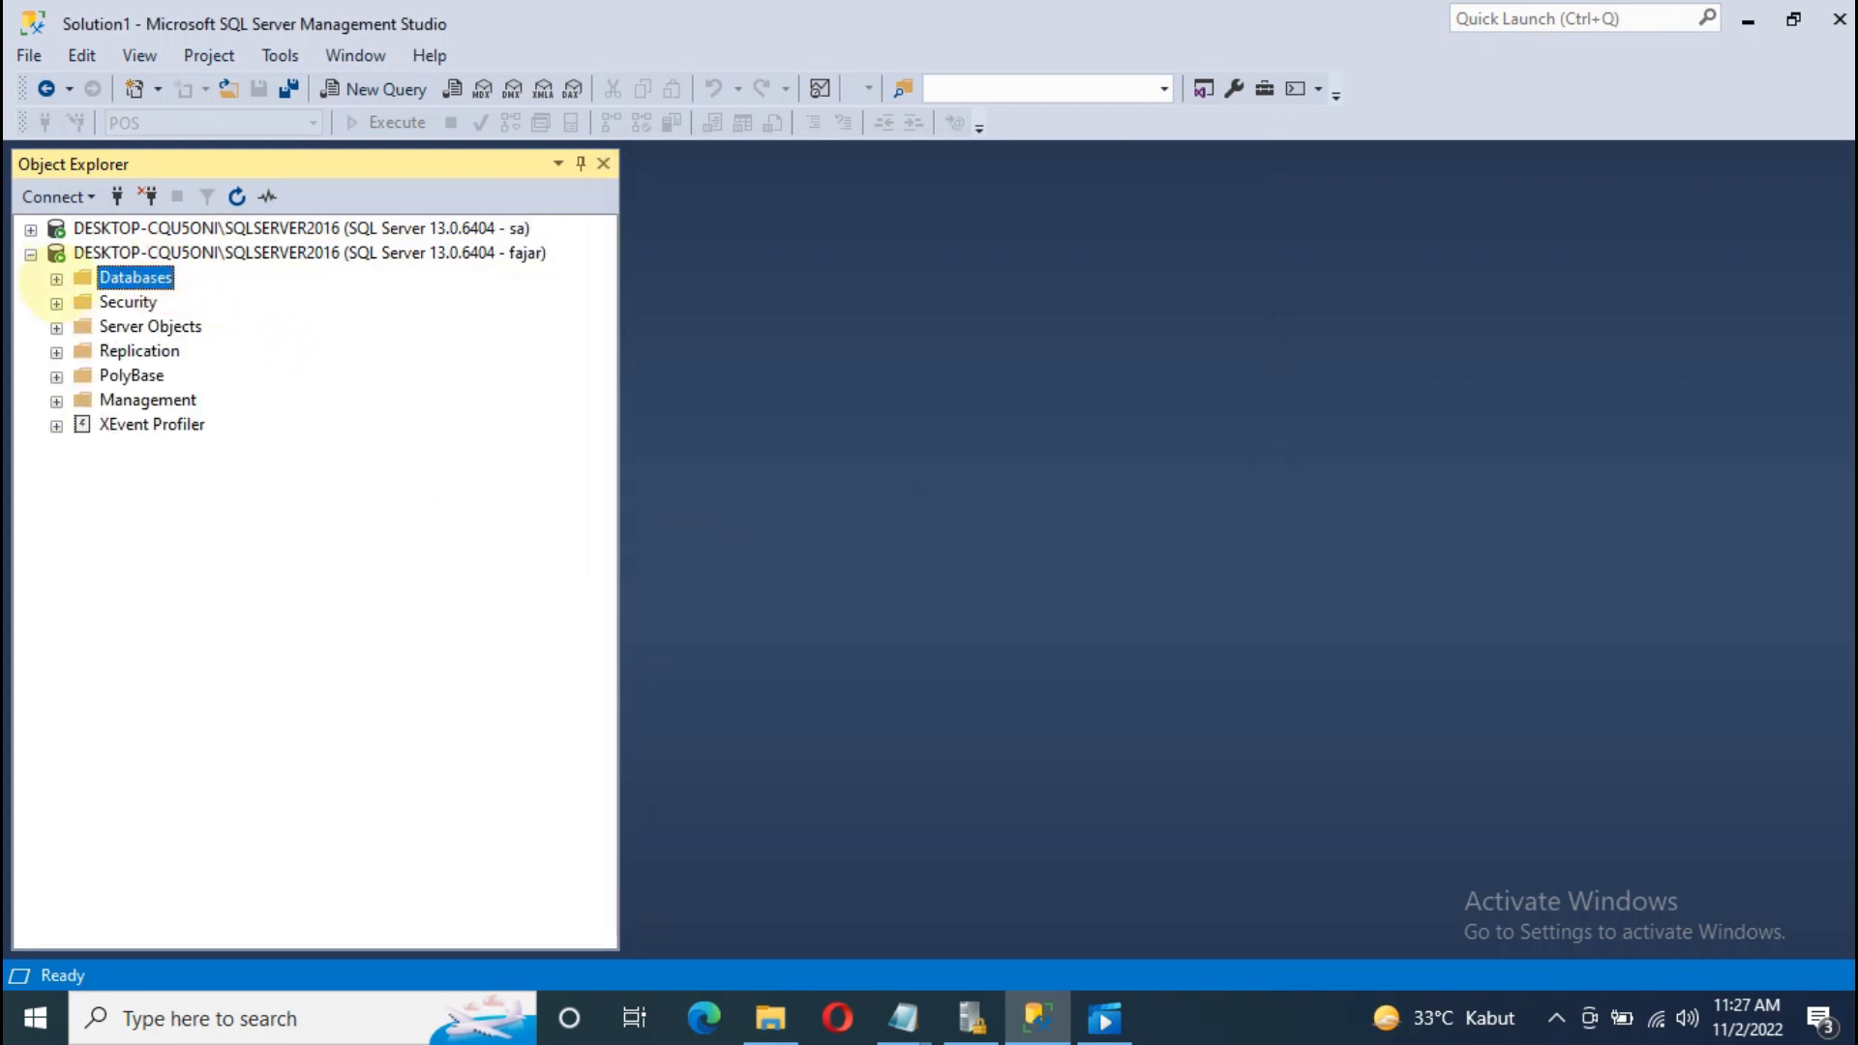
click(56, 279)
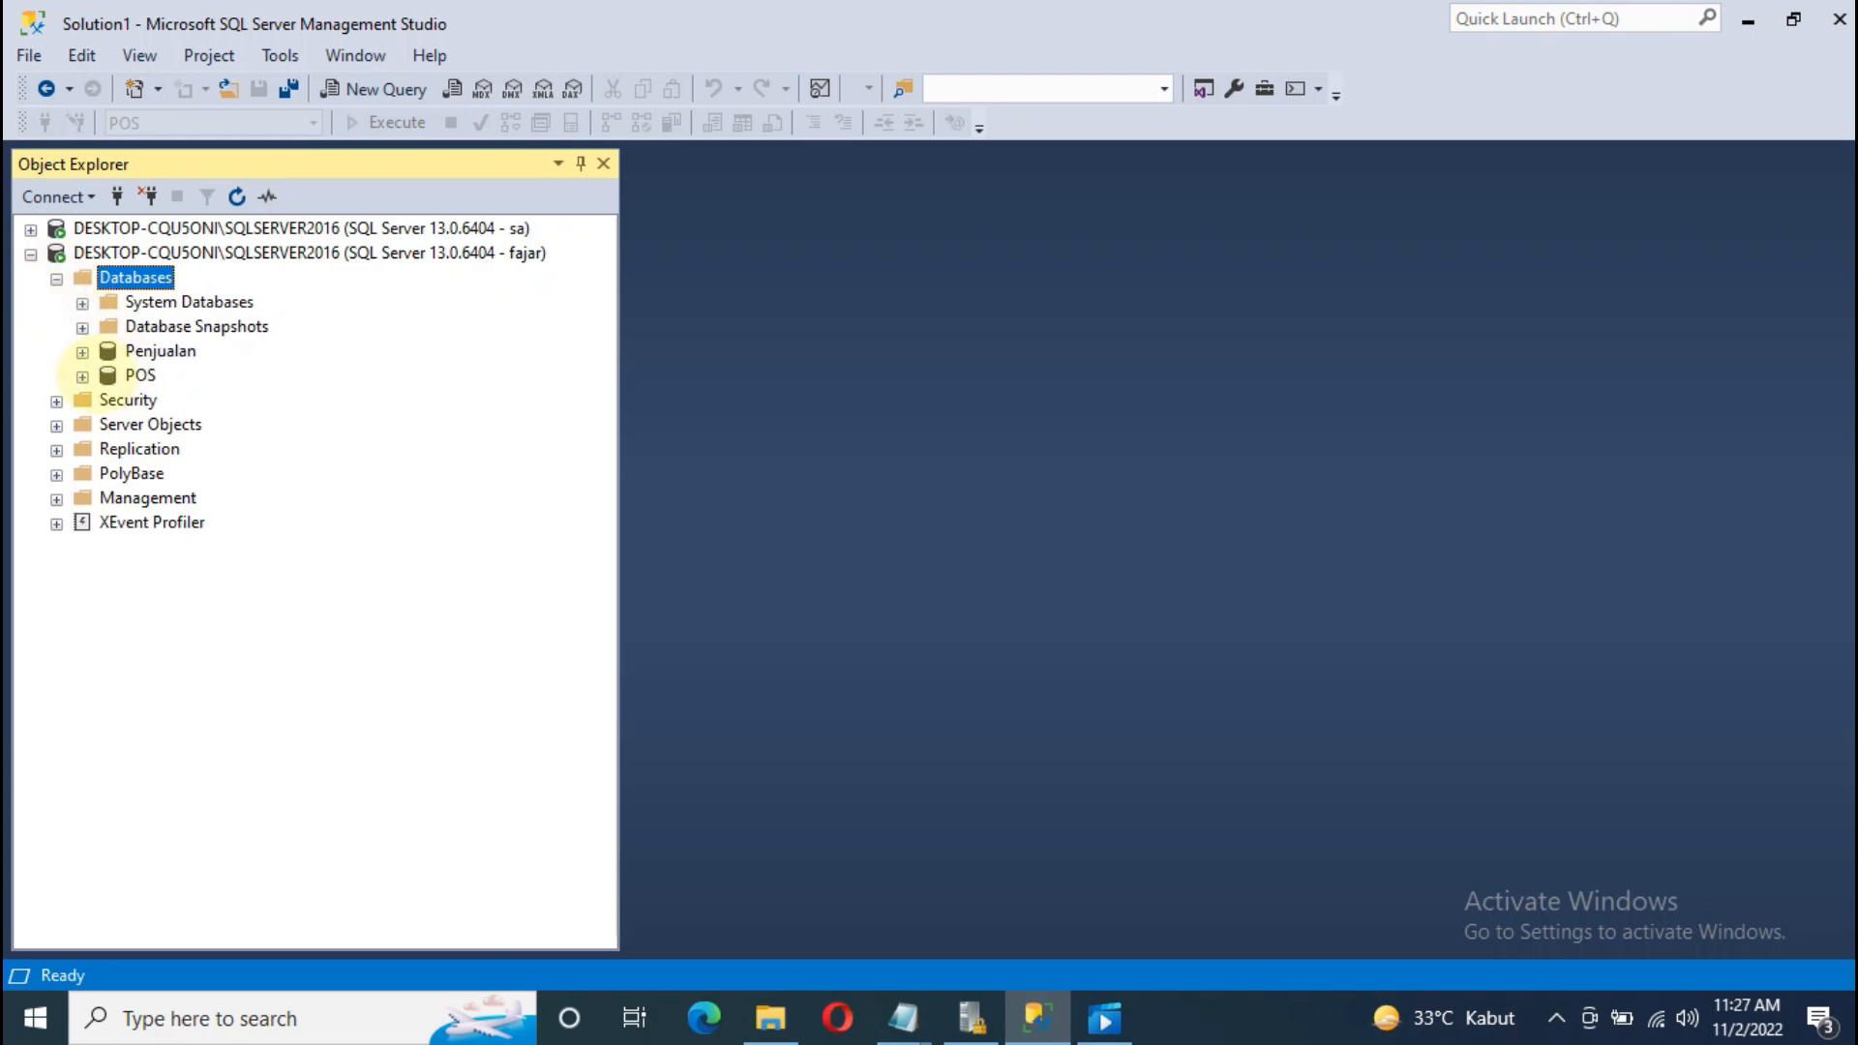
click(82, 375)
click(108, 425)
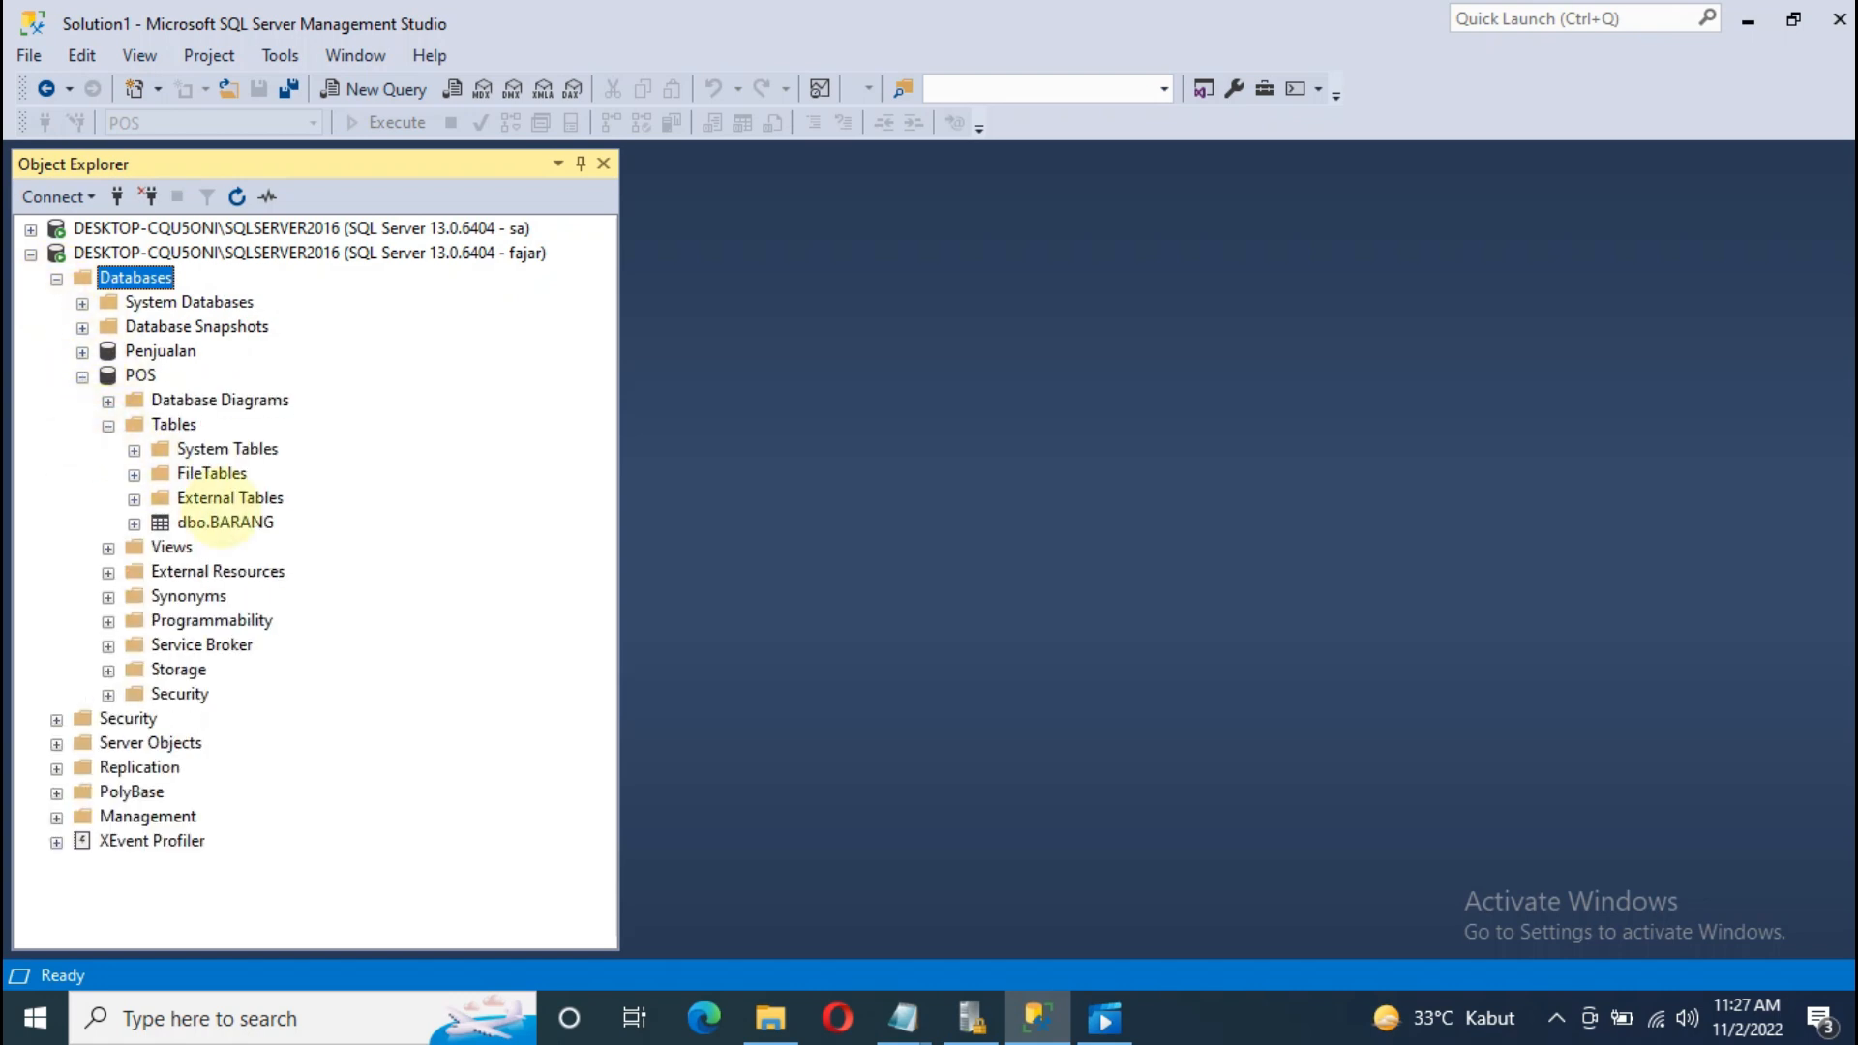
click(226, 523)
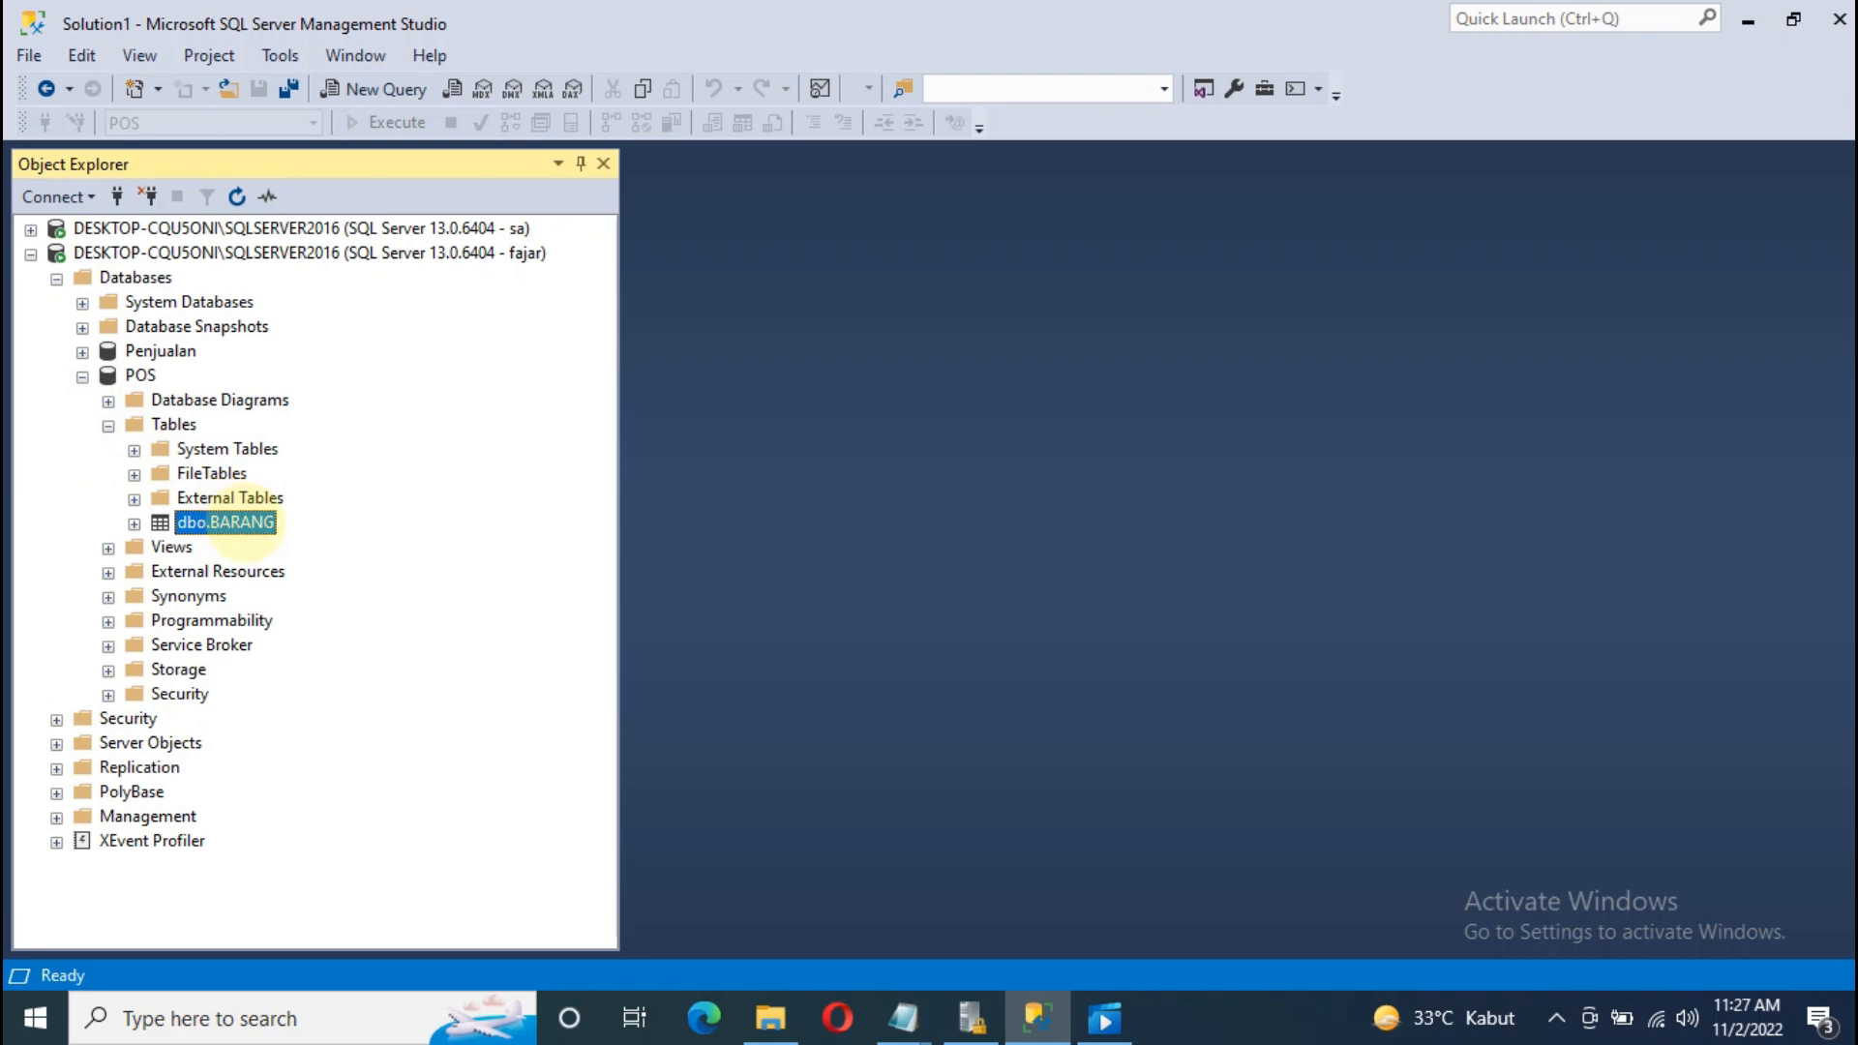
click(382, 95)
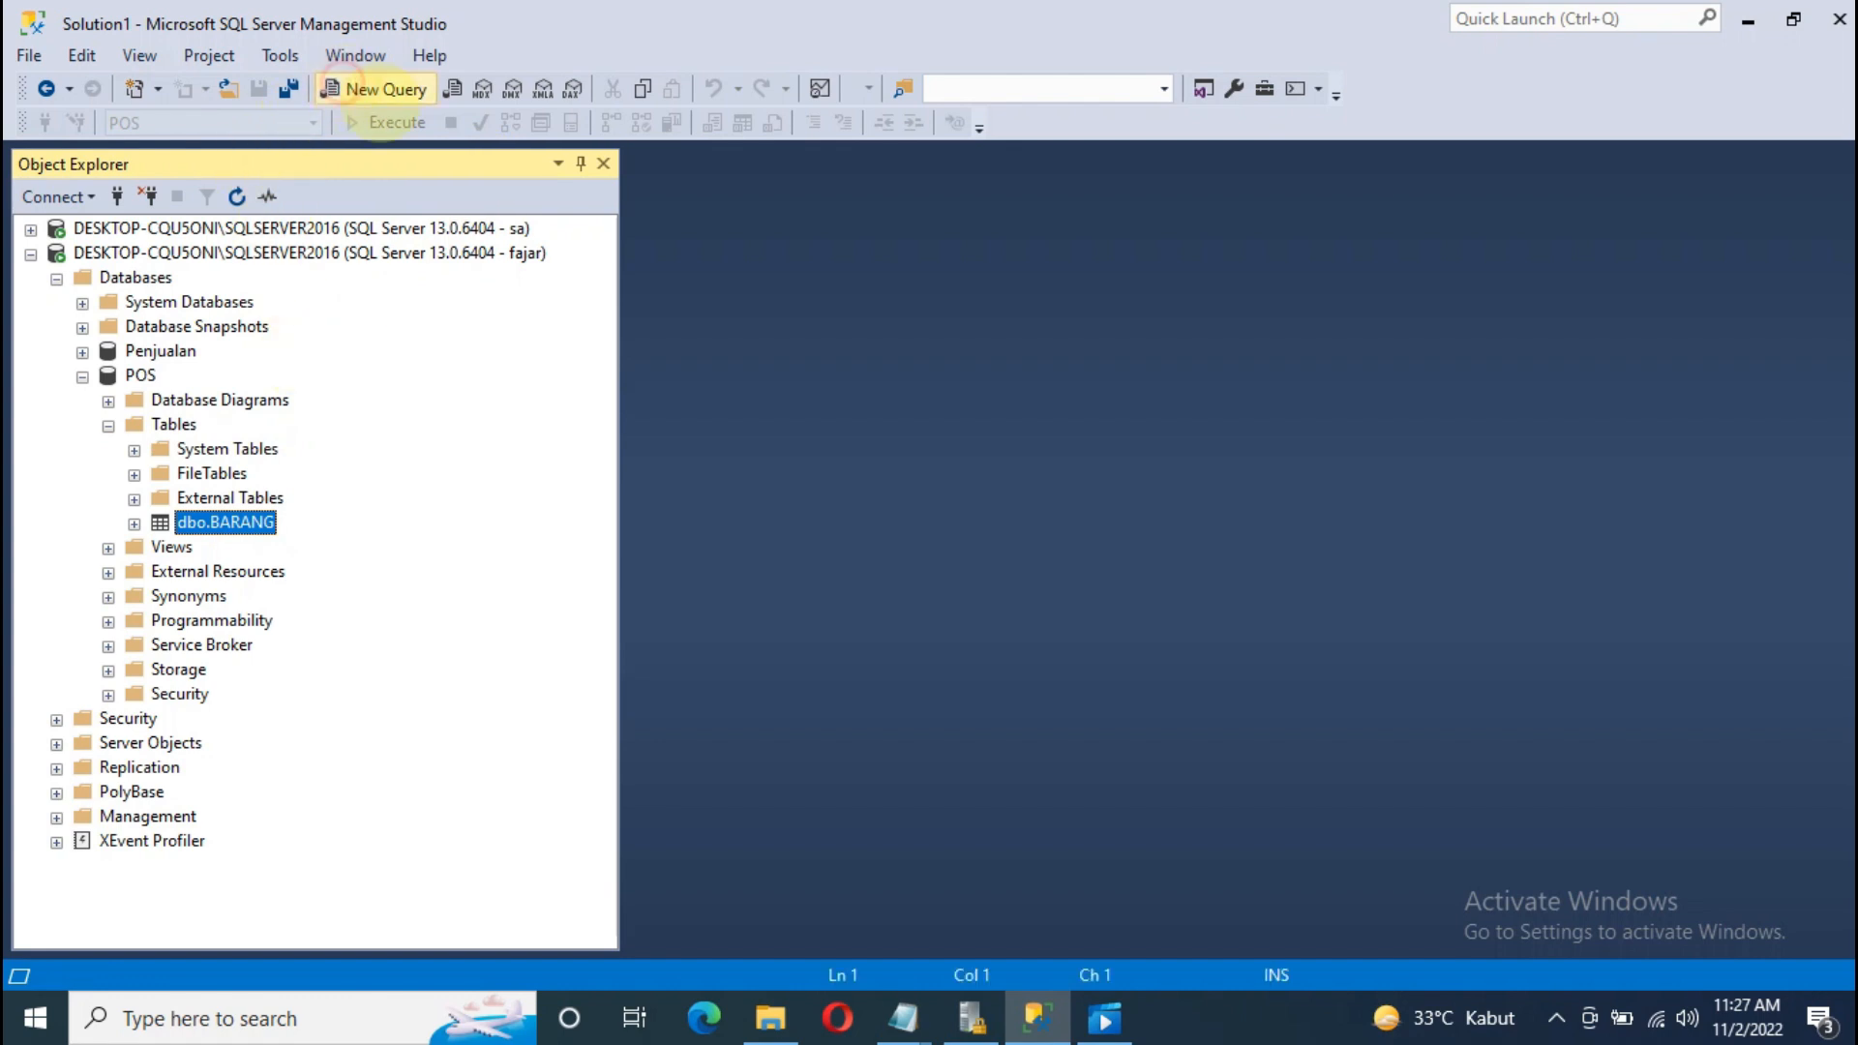
Step: Run select * from barang as the new user, correcting the 'selet' and 'arang' typos
text(s)
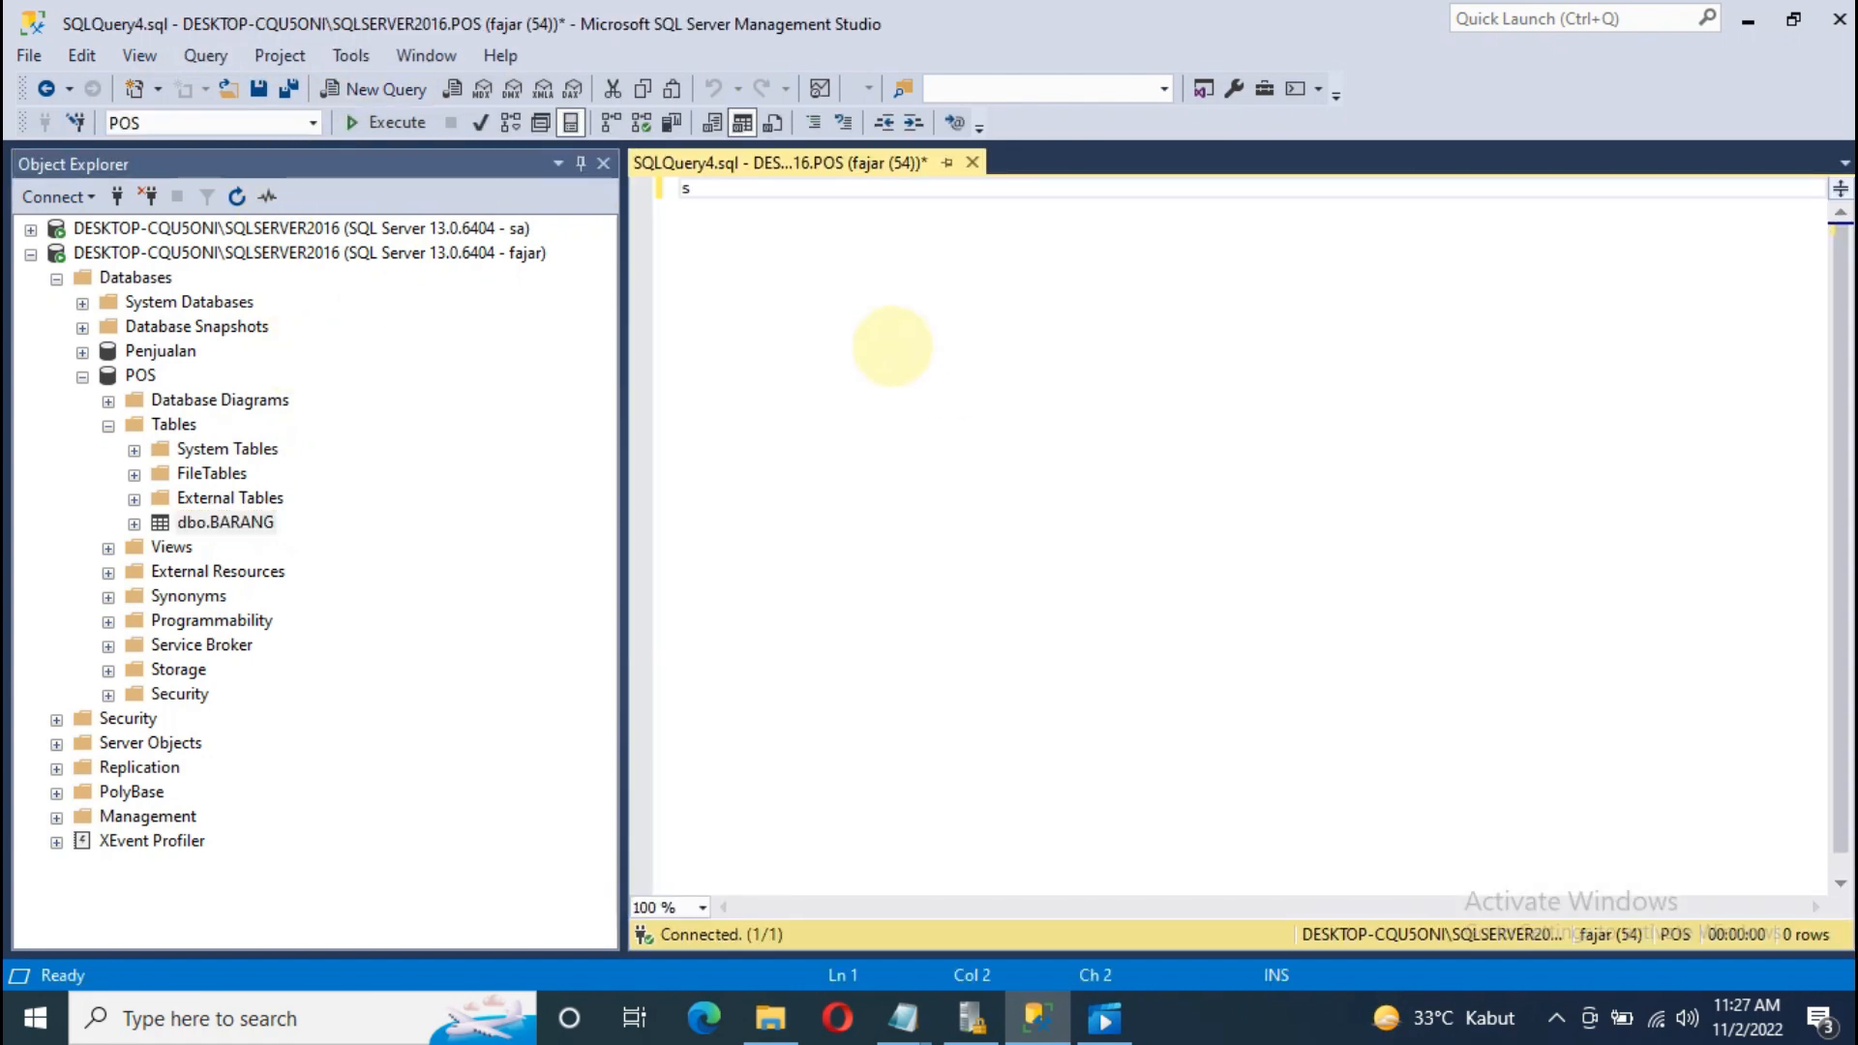
text(elet * from barang)
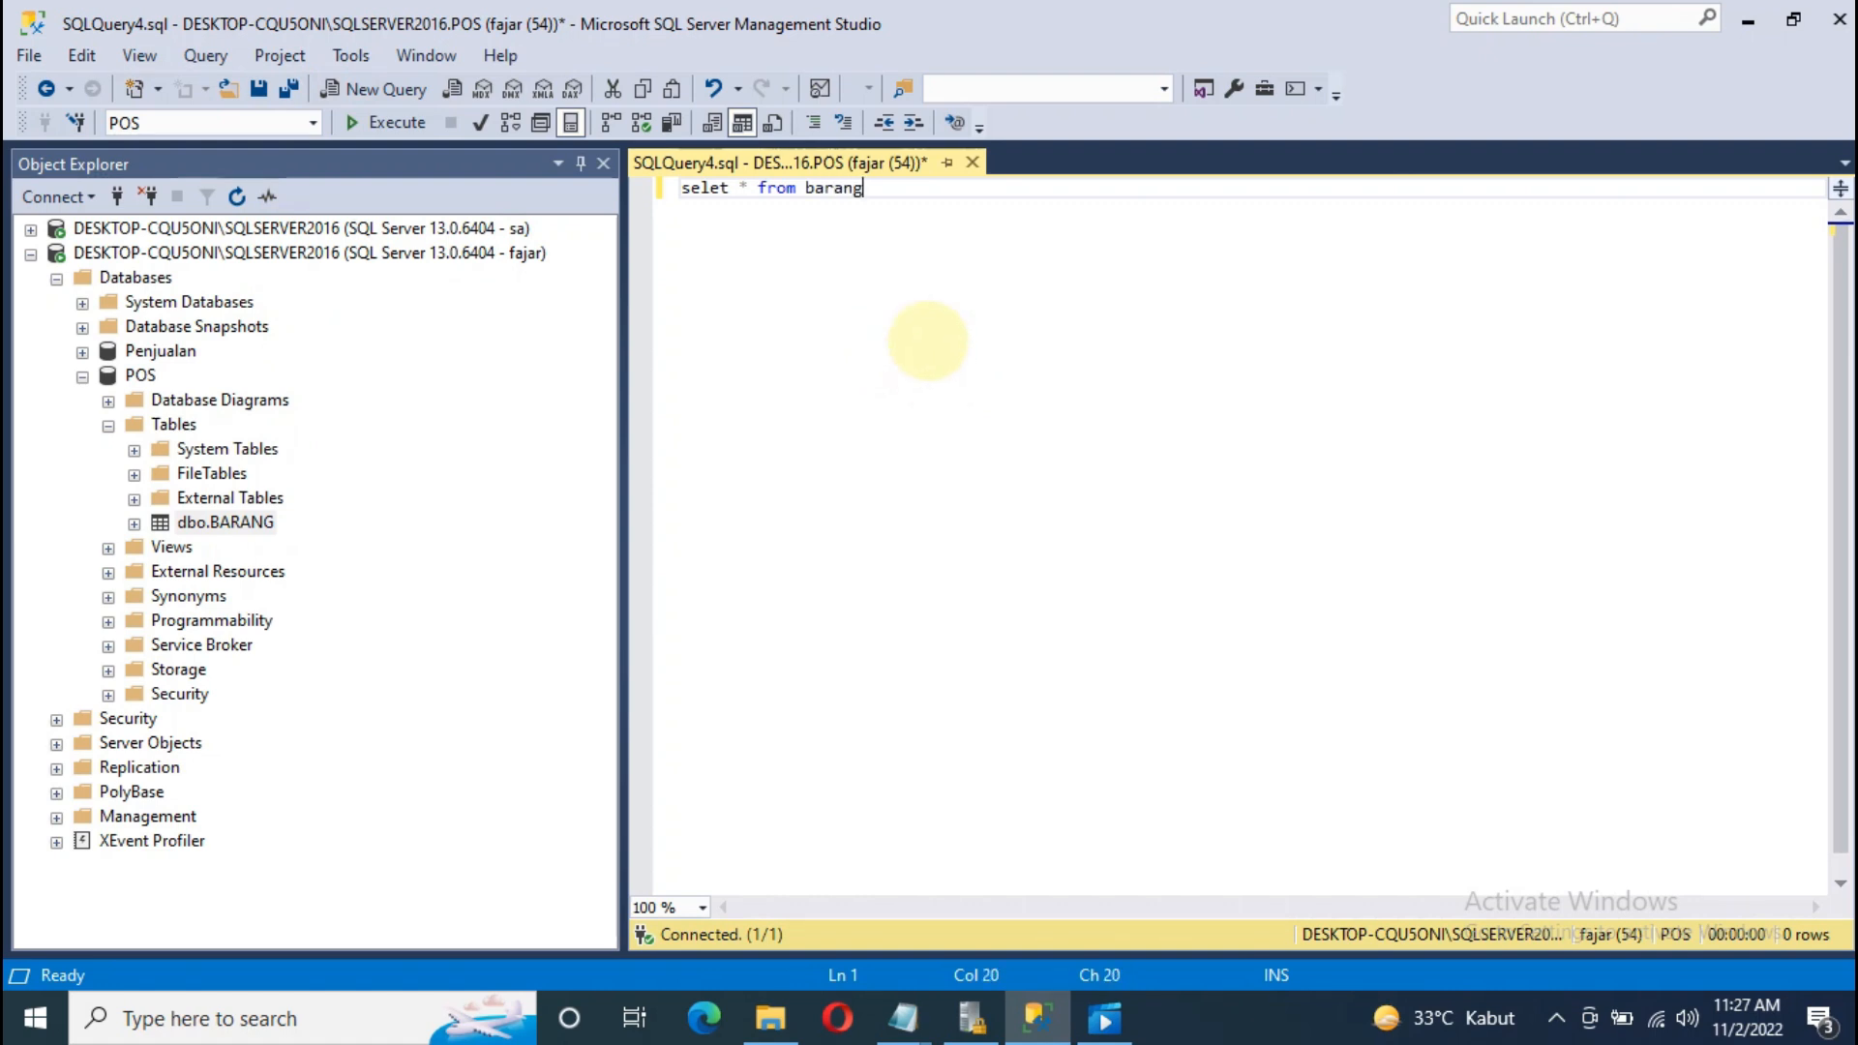
click(396, 122)
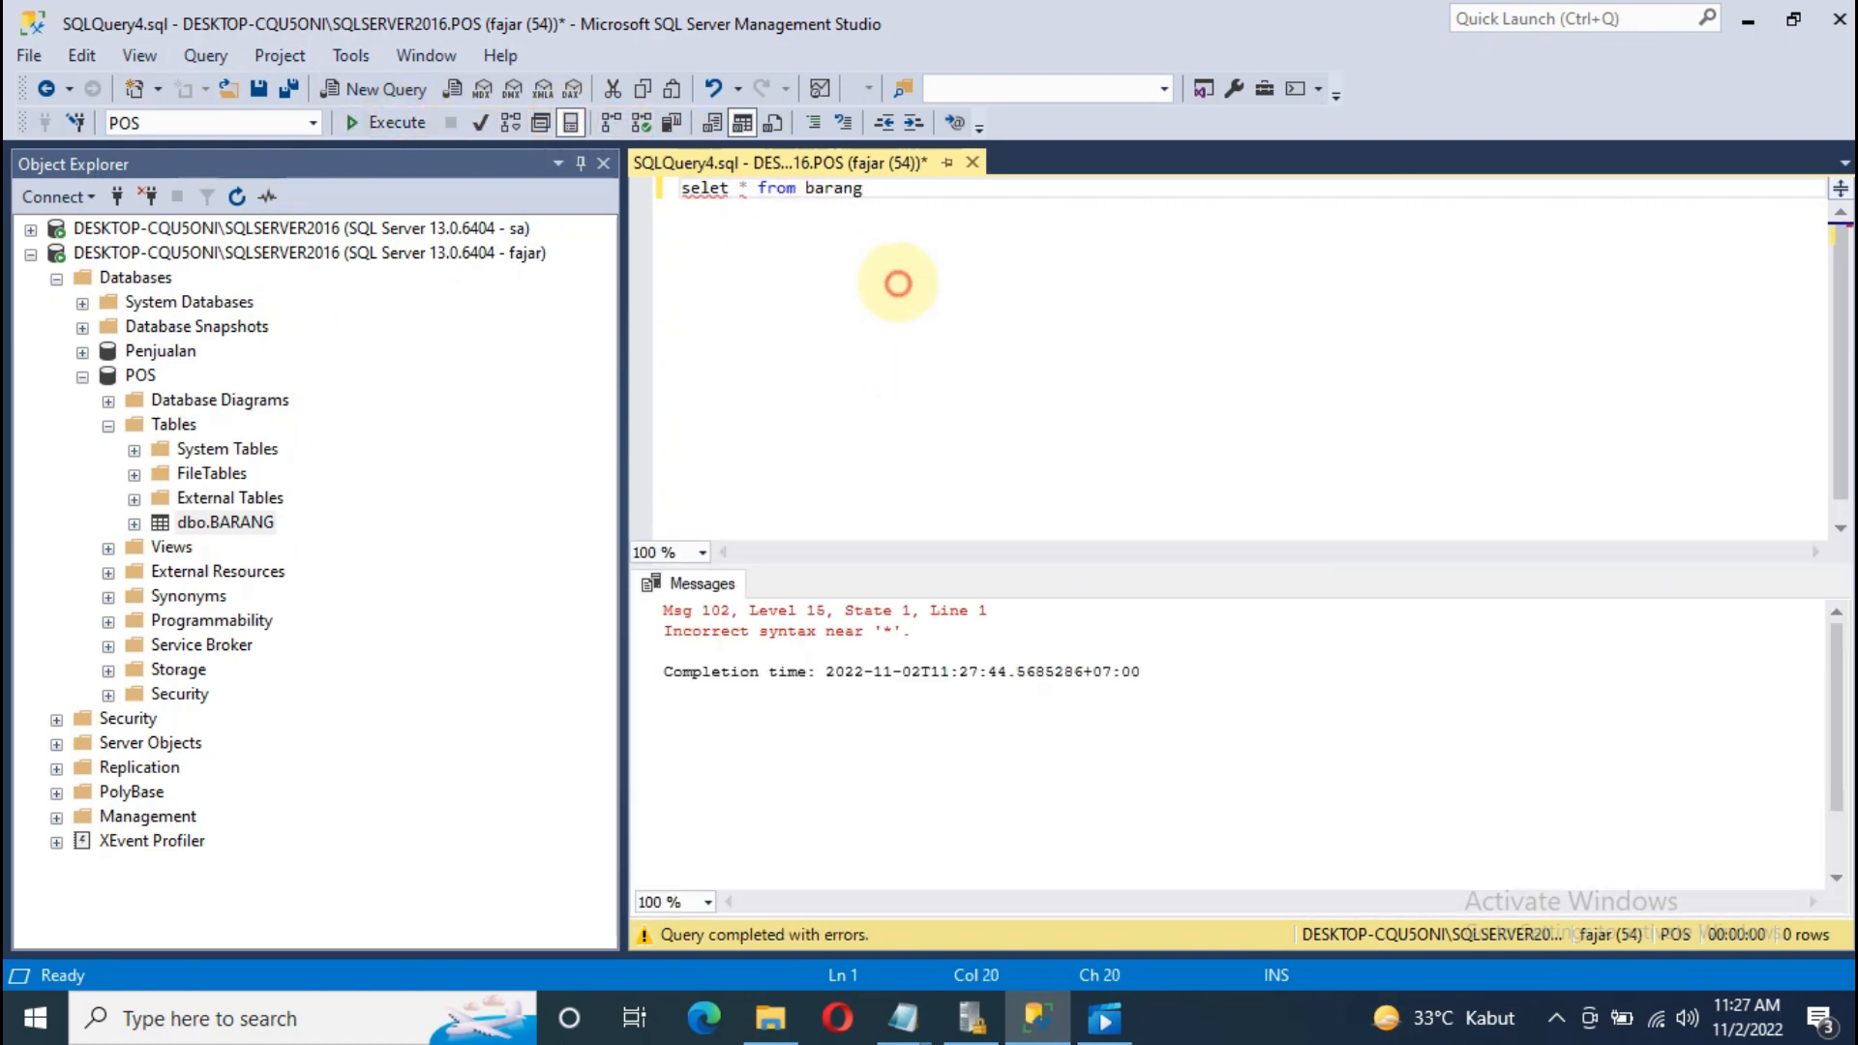
click(720, 188)
text(c)
click(911, 247)
click(392, 122)
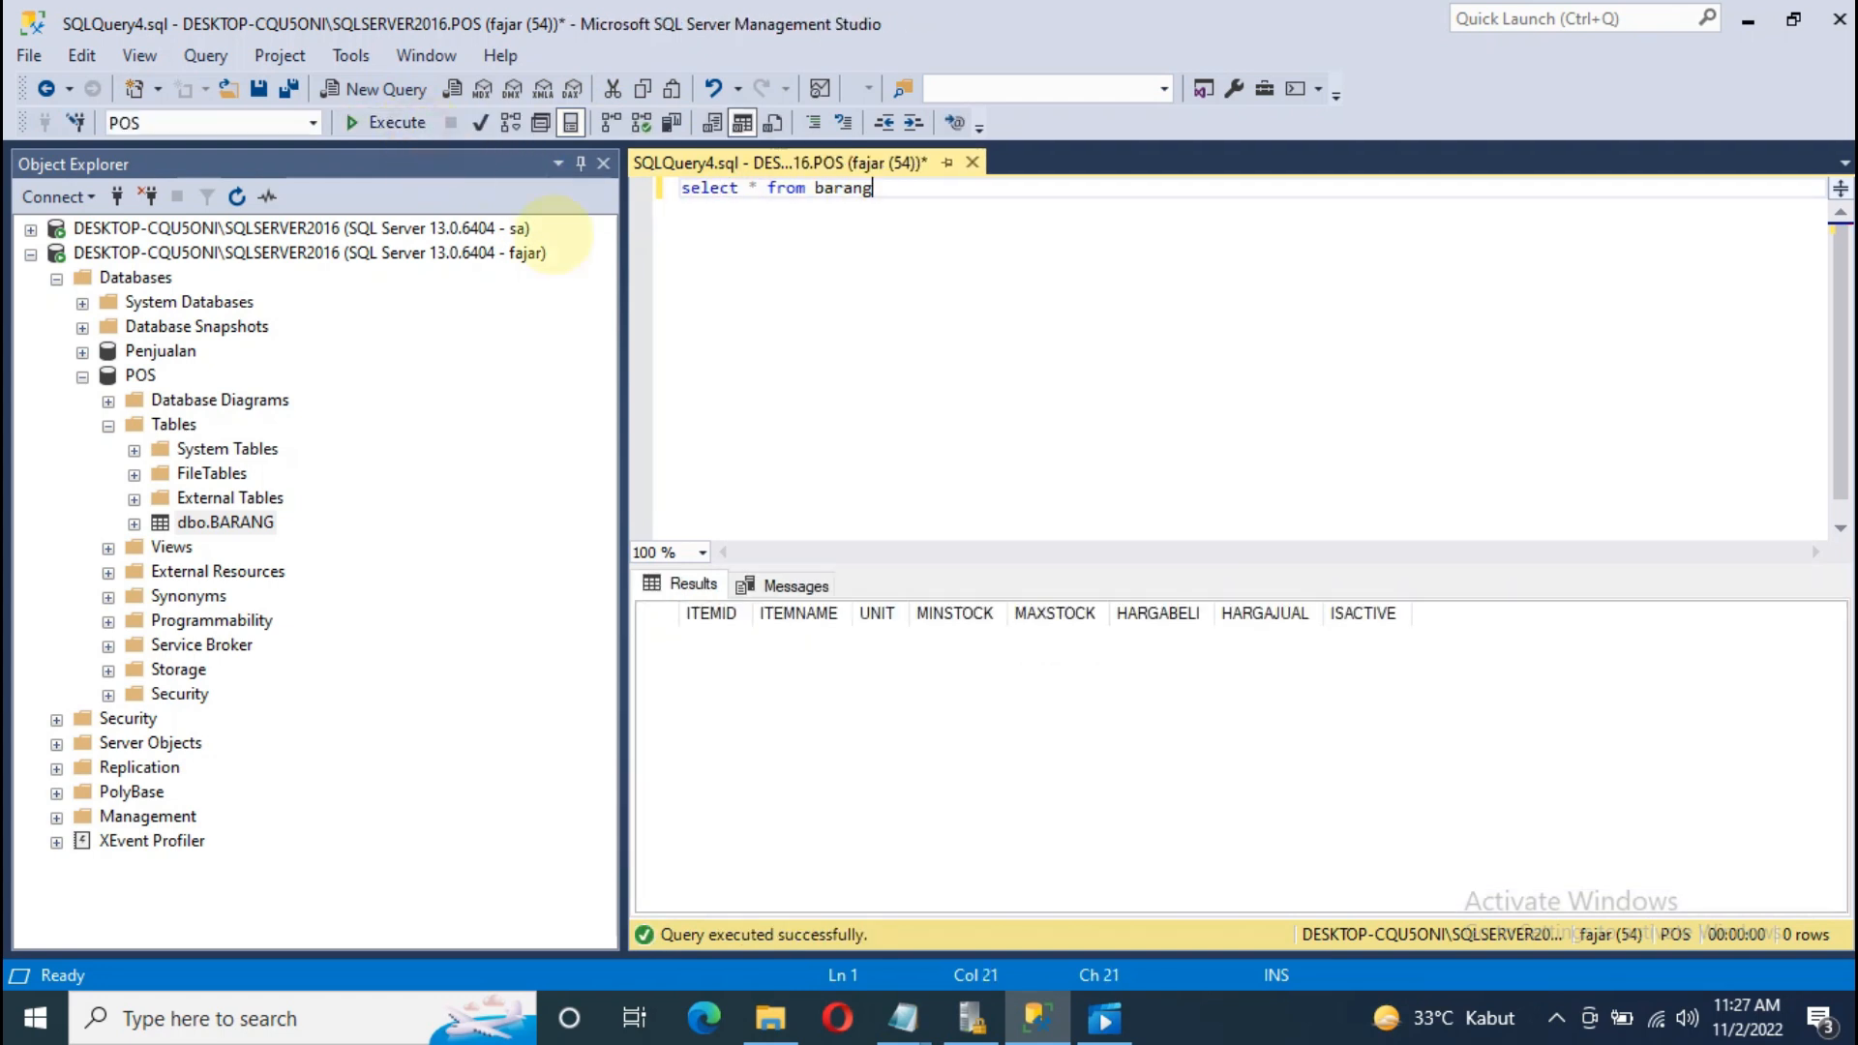
key(Return)
key(Return)
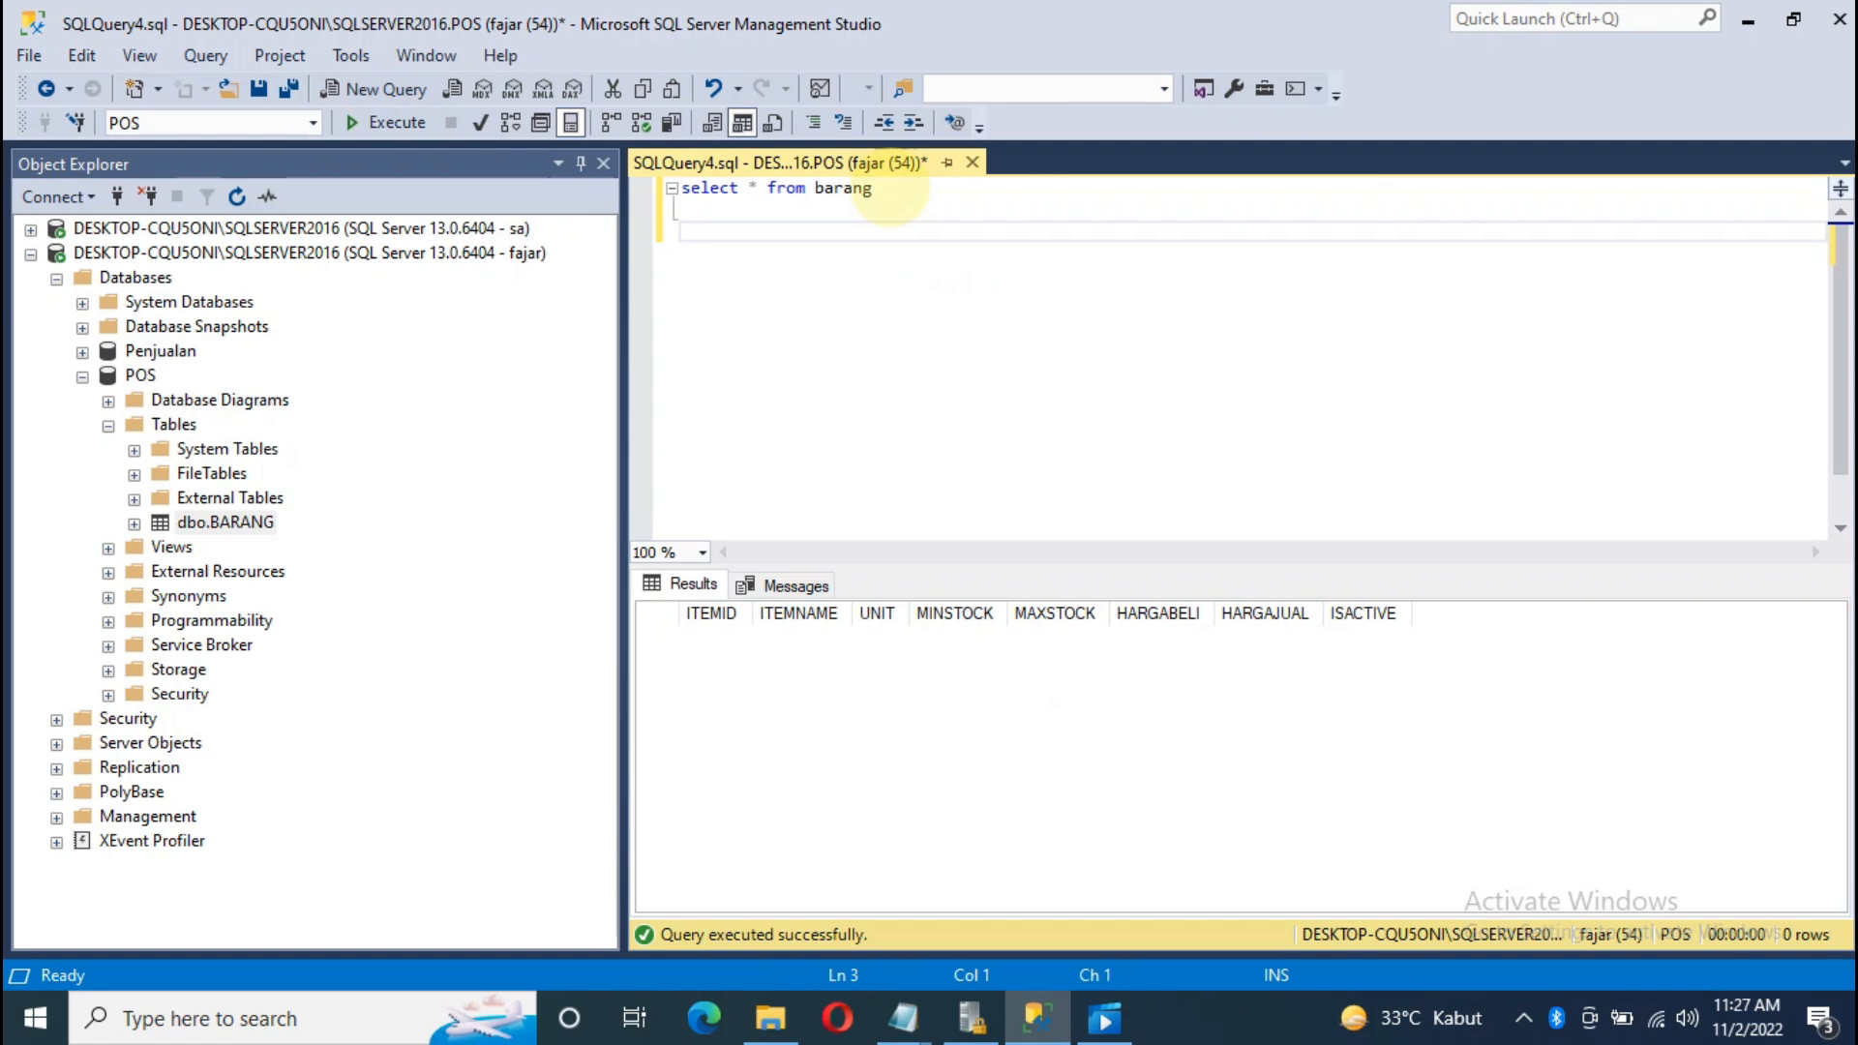
Step: Write the INSERT INTO BARANG() VALUES () skeleton on line 3
text(INSERT IN)
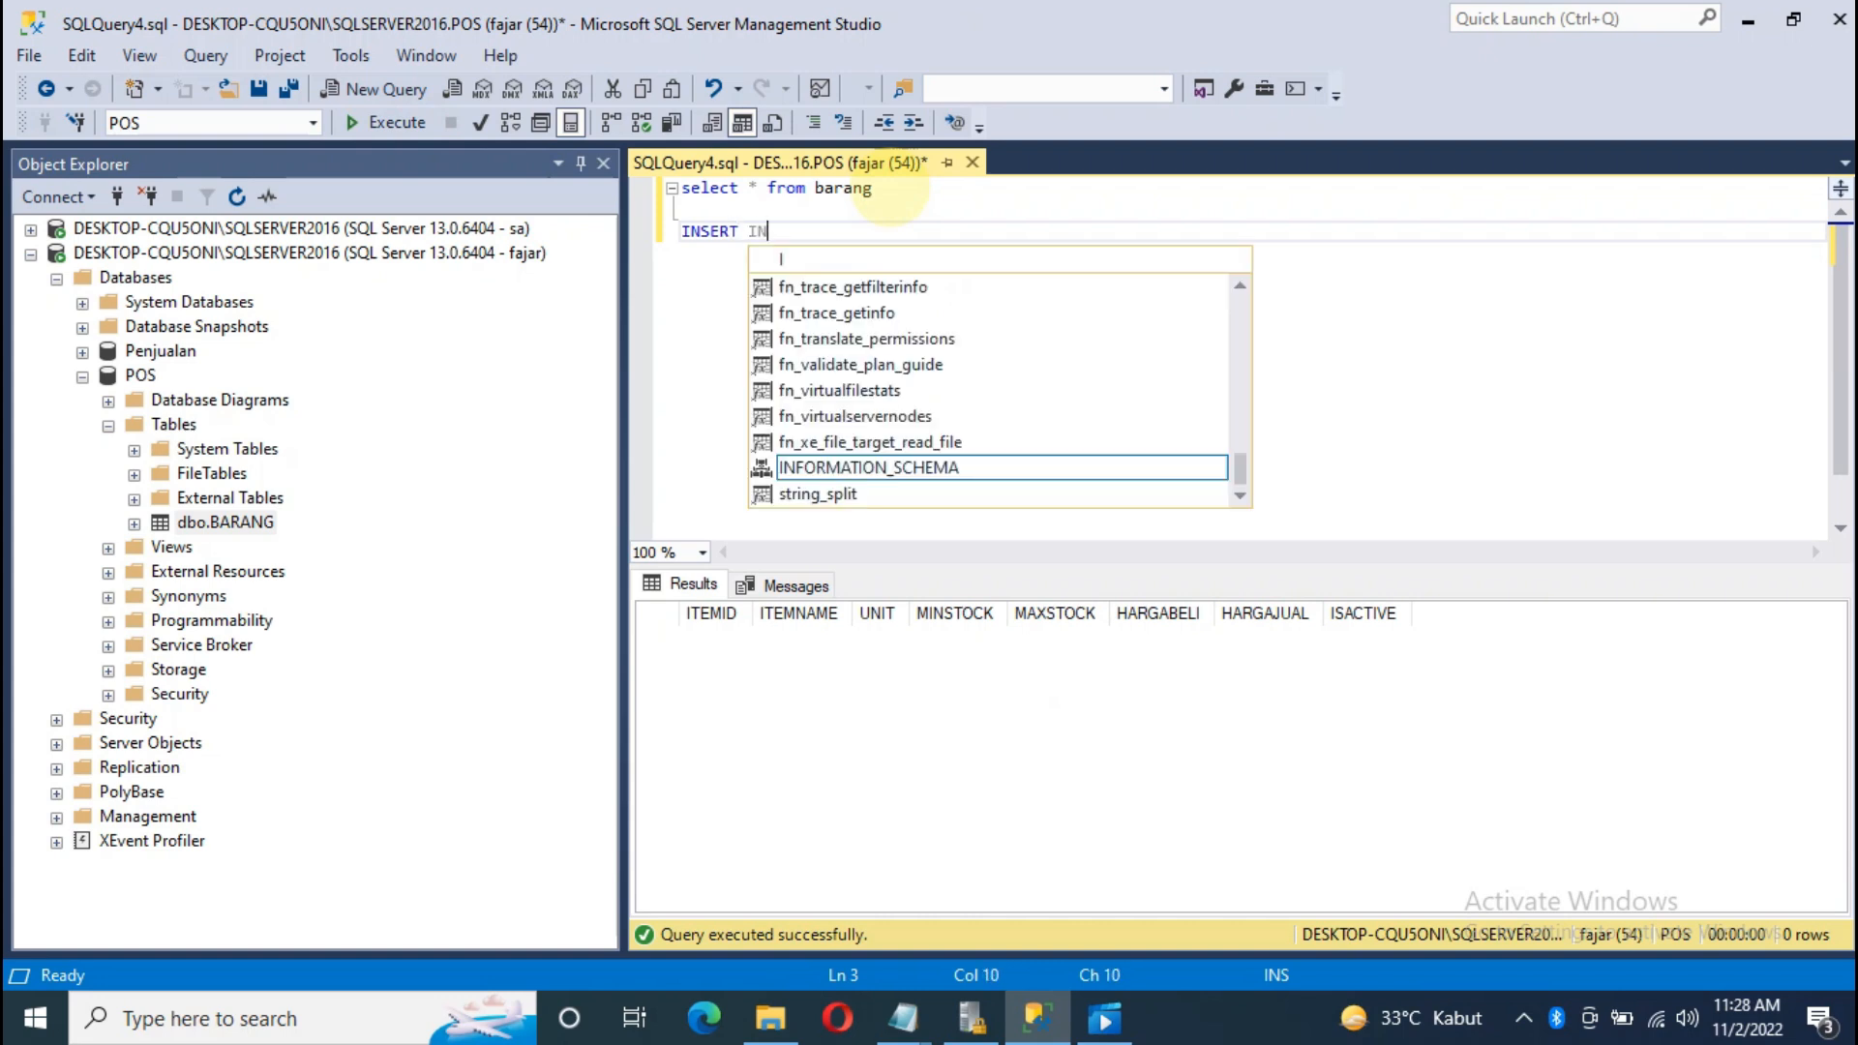
text(TO BARANG)
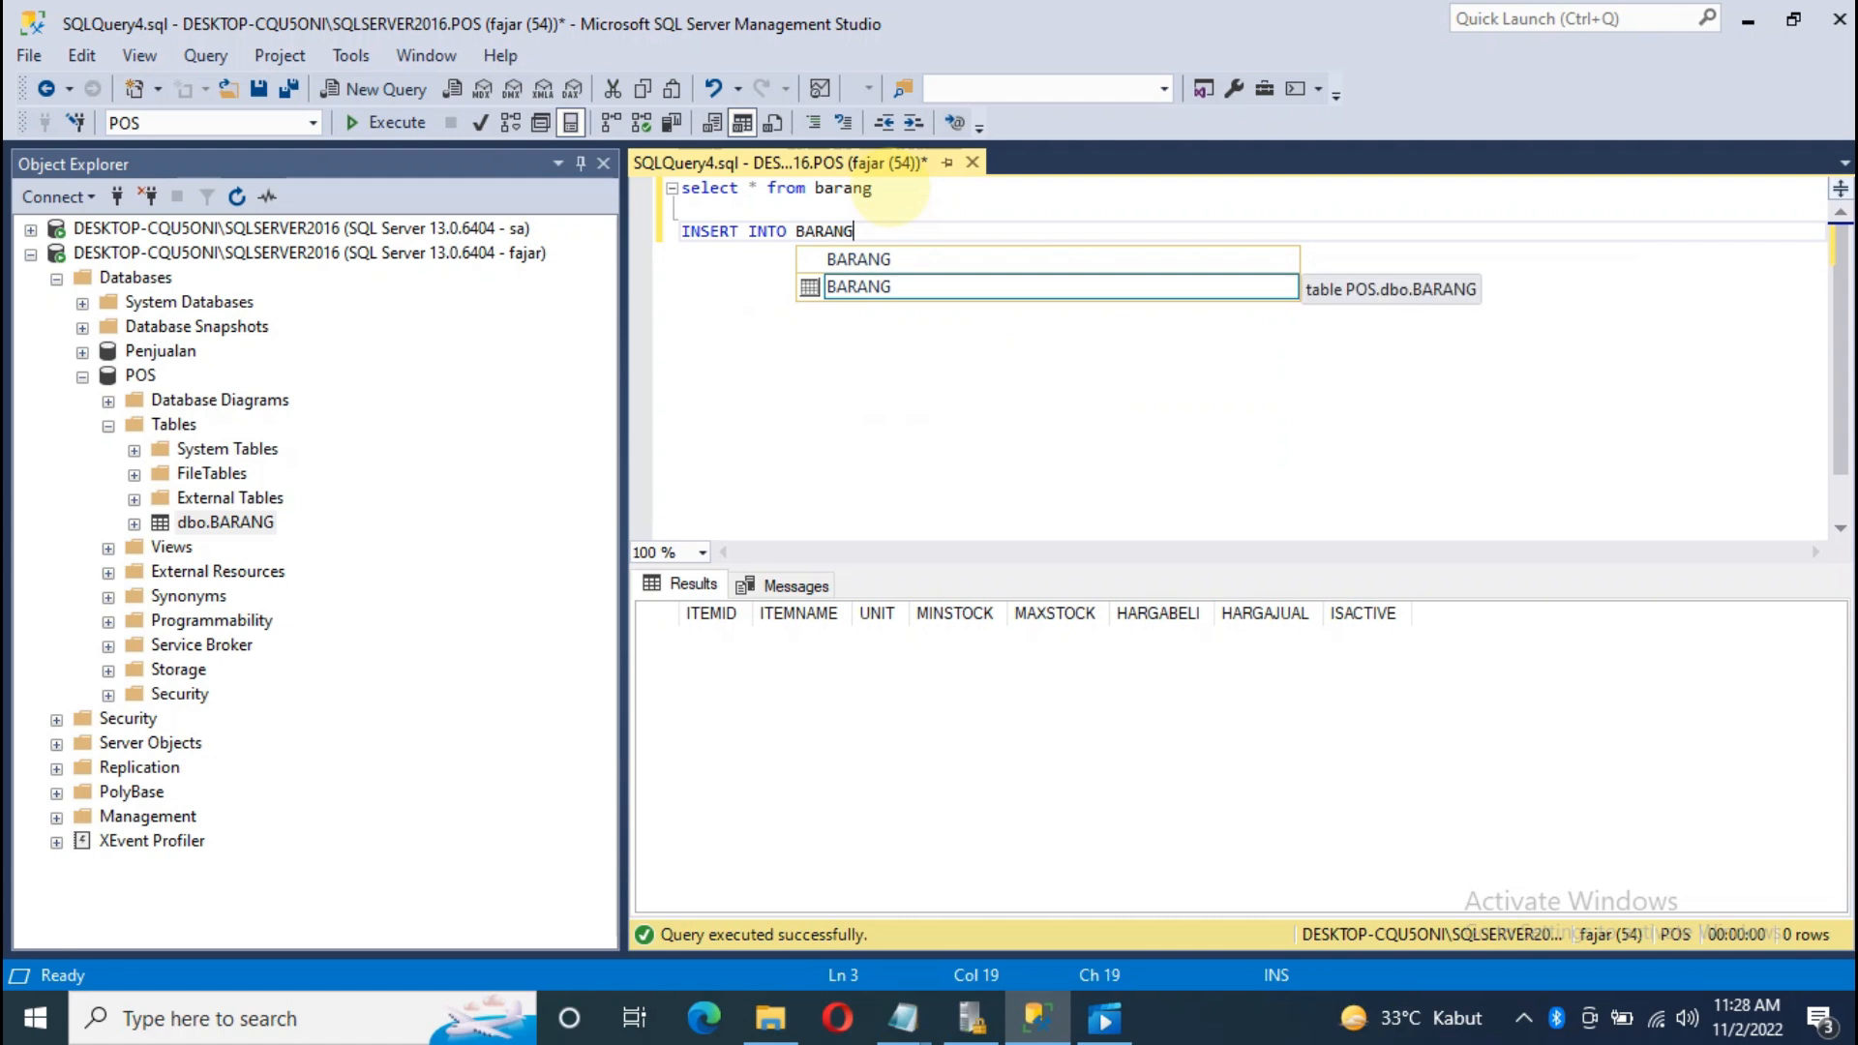
text(())
key(Left)
key(Left)
key(End)
text(VAL)
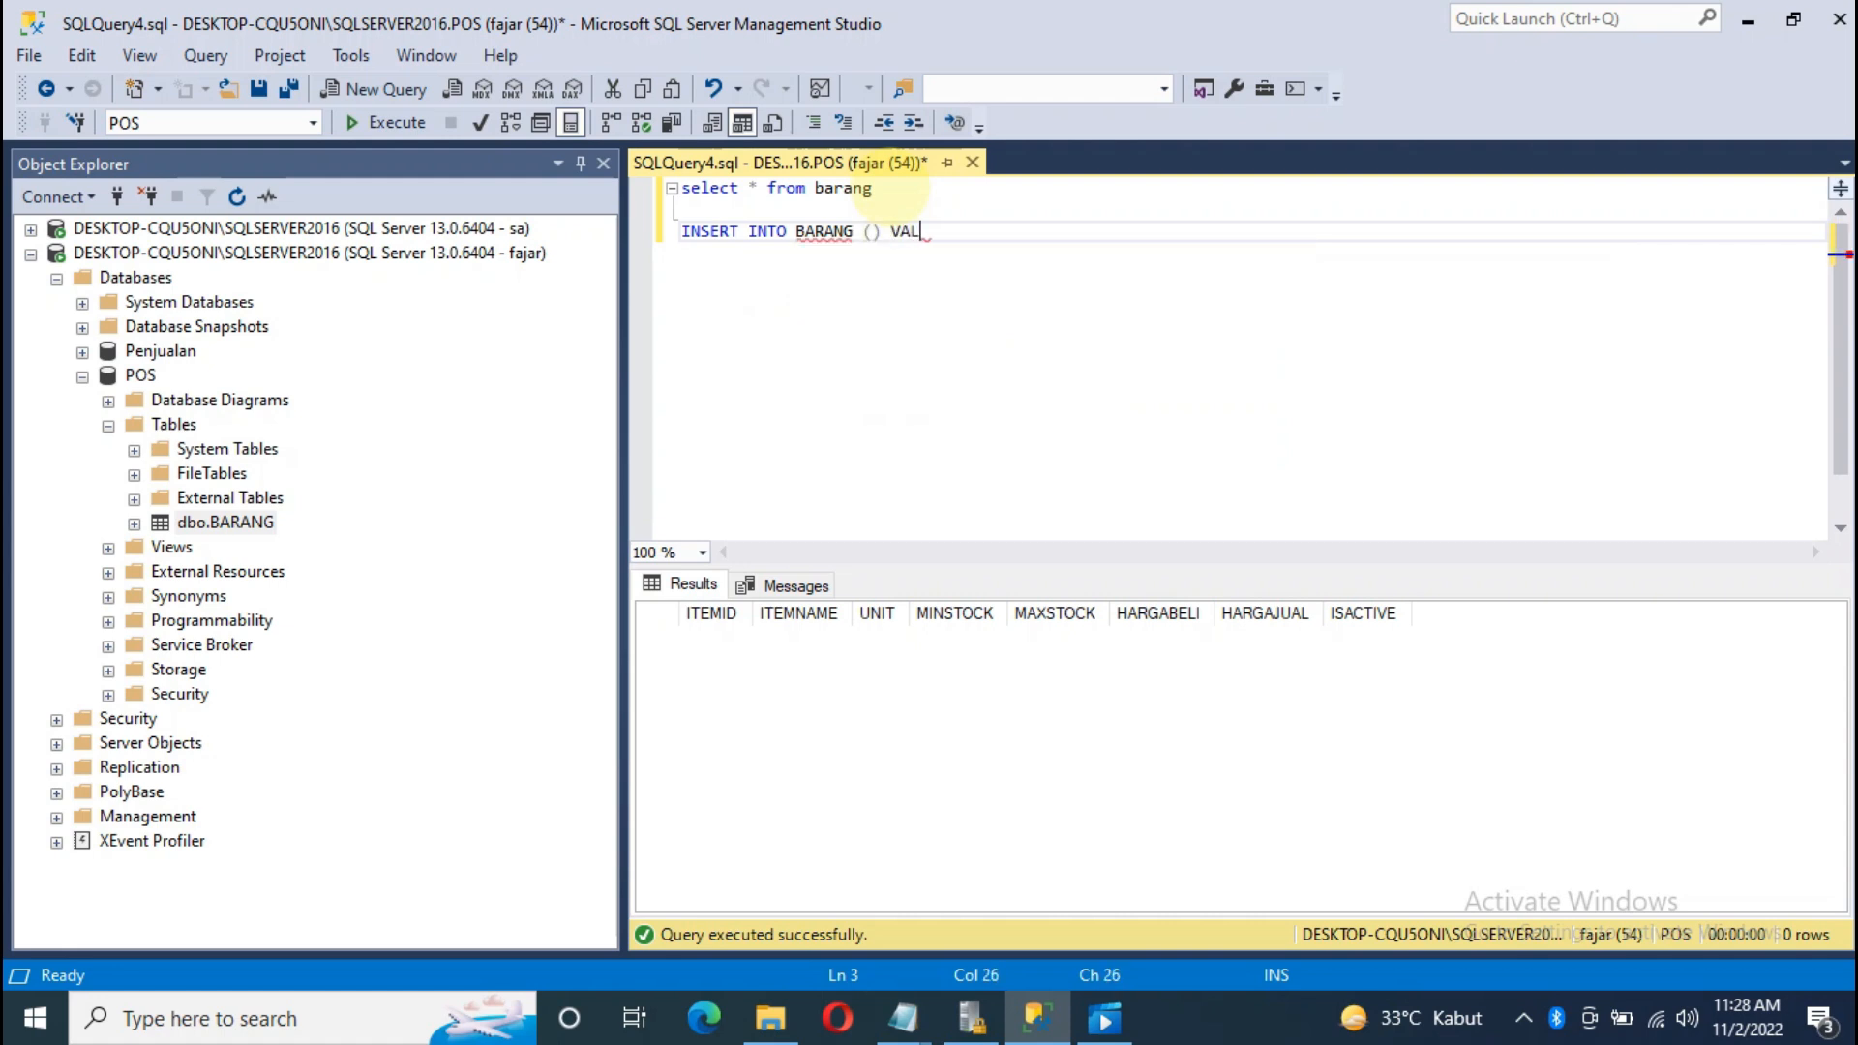
text(UES ())
Step: Fill the column list with ITEMID, ITEMNAME and UNIT using autocomplete
click(872, 232)
text(ITEM)
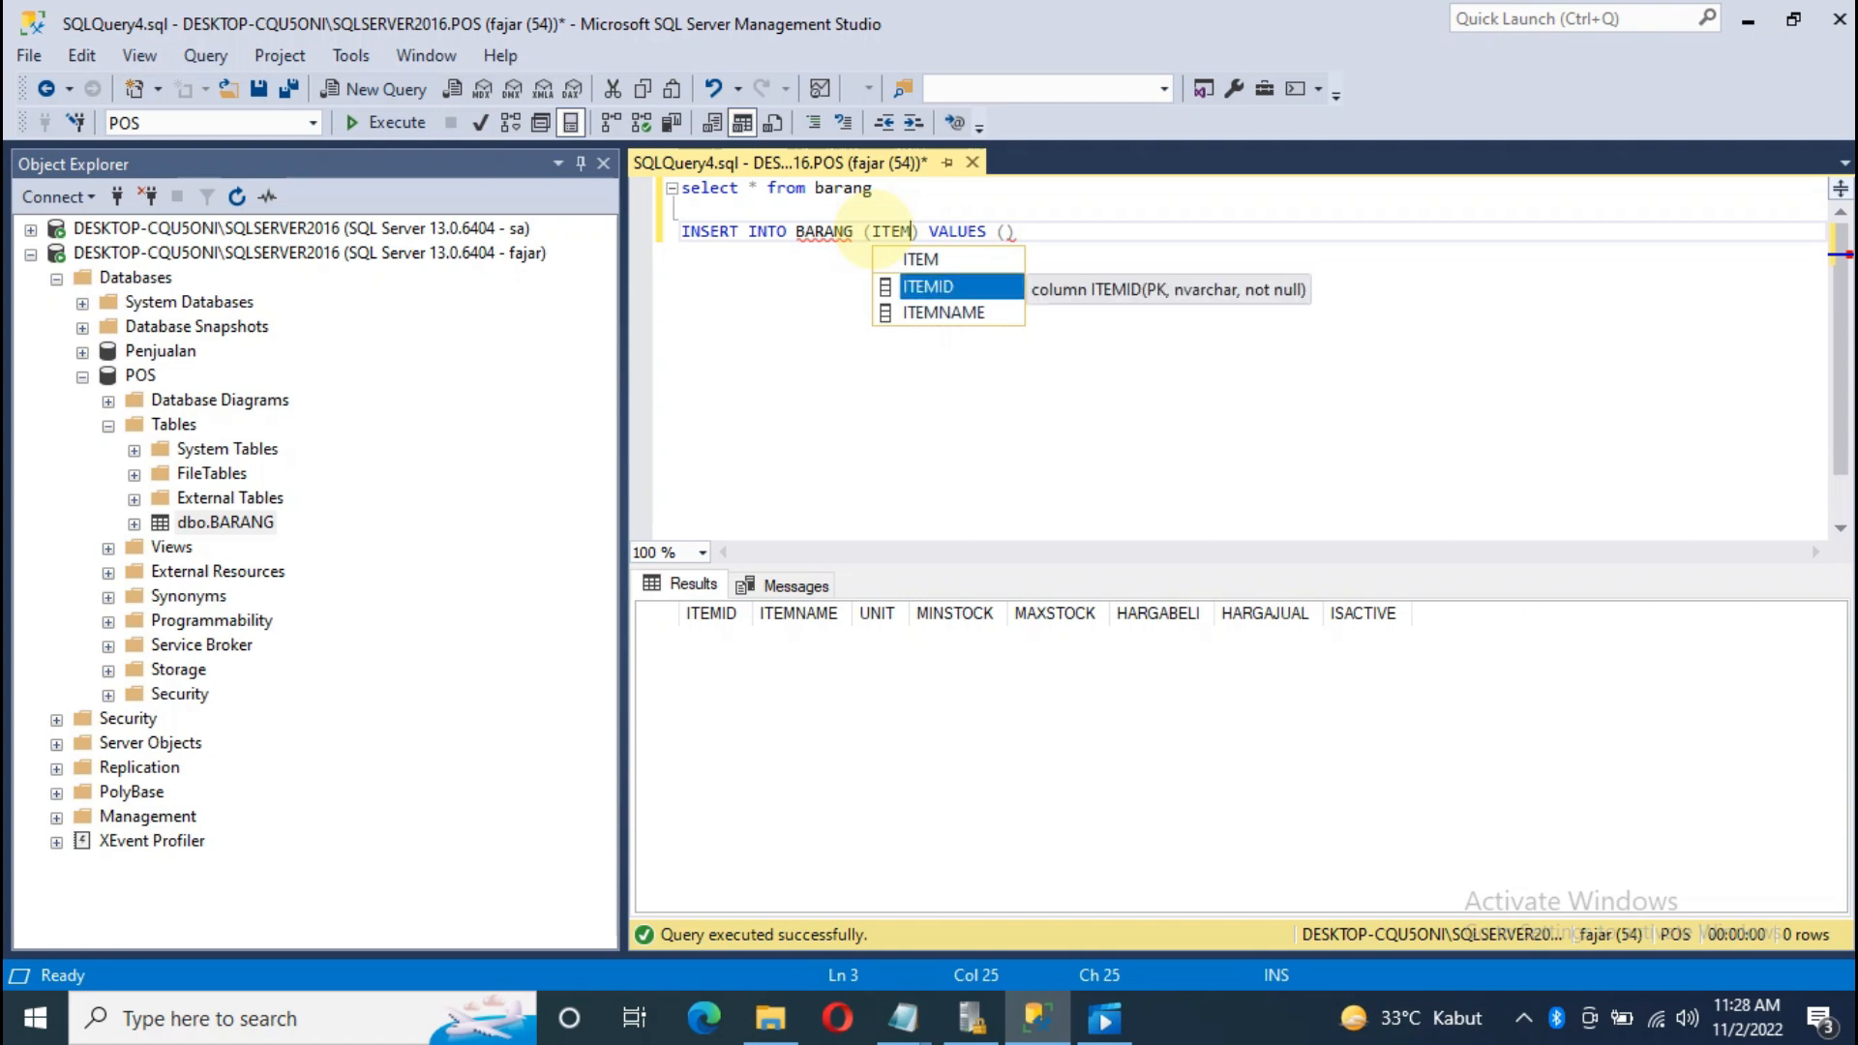
key(Tab)
text(,ITEM)
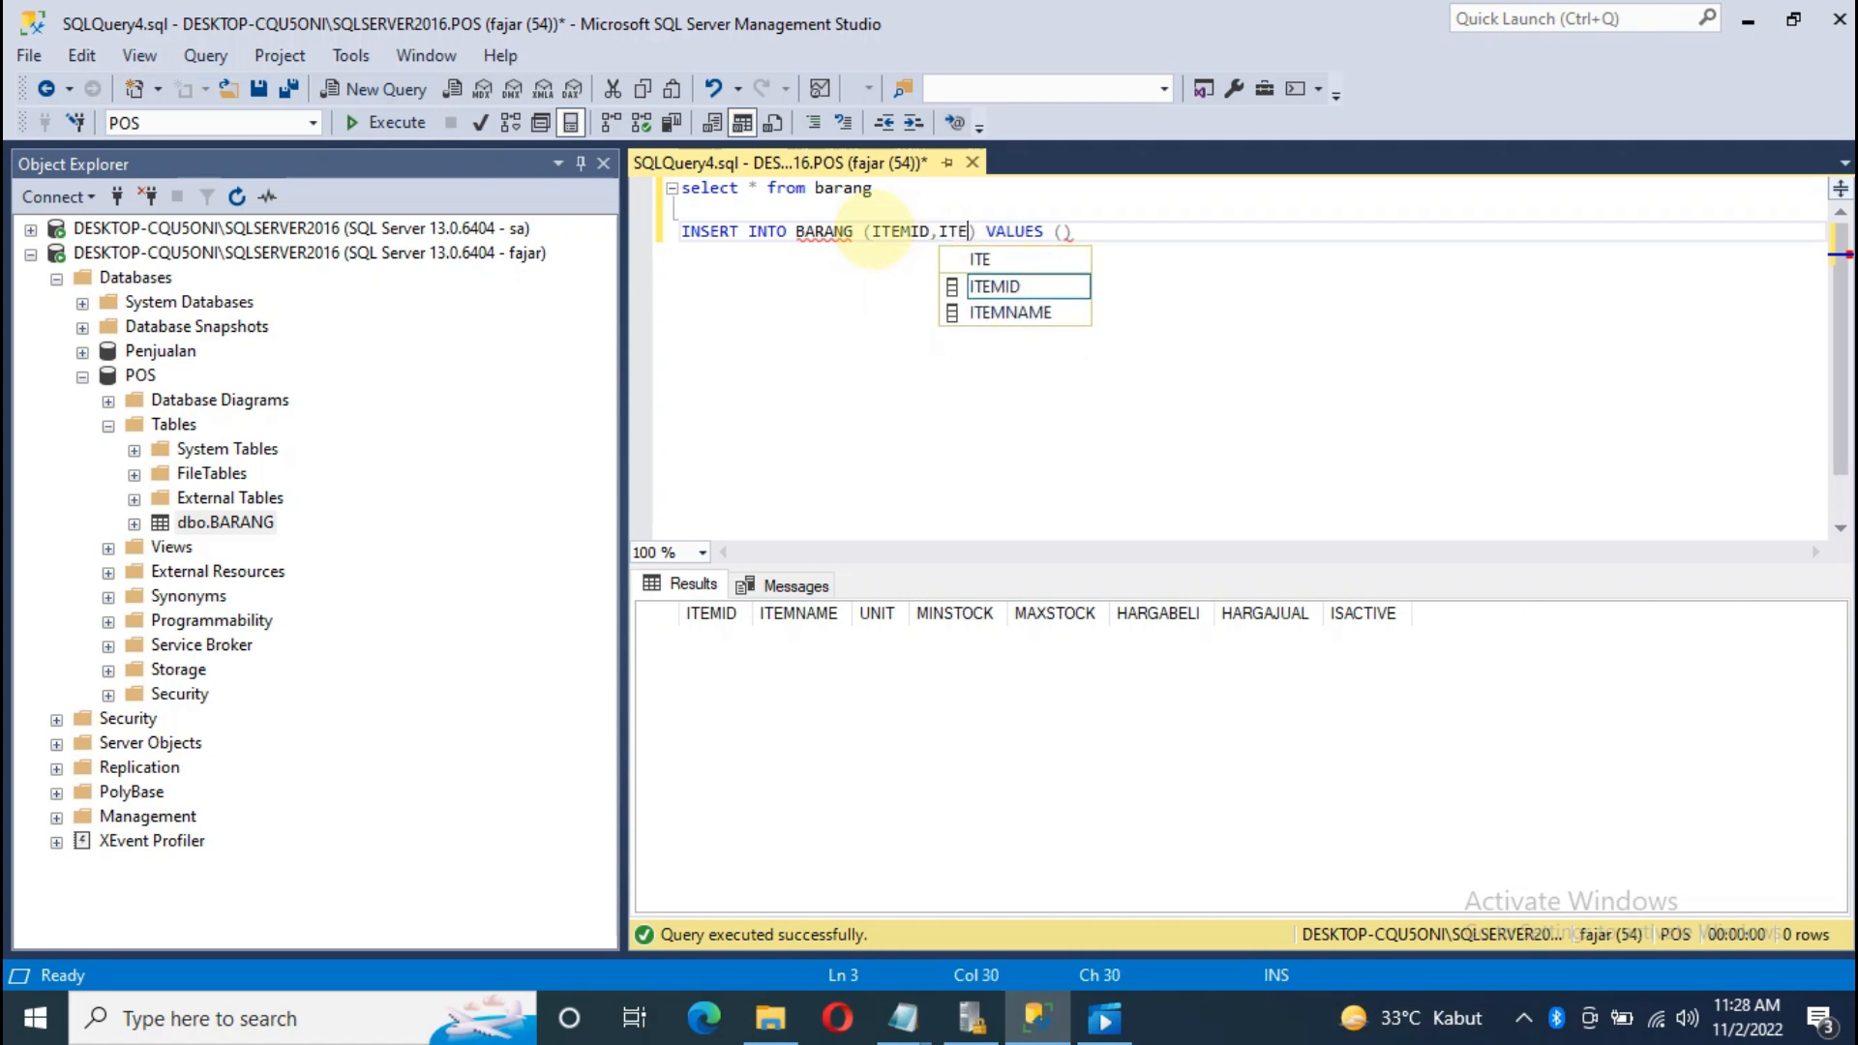
key(Down)
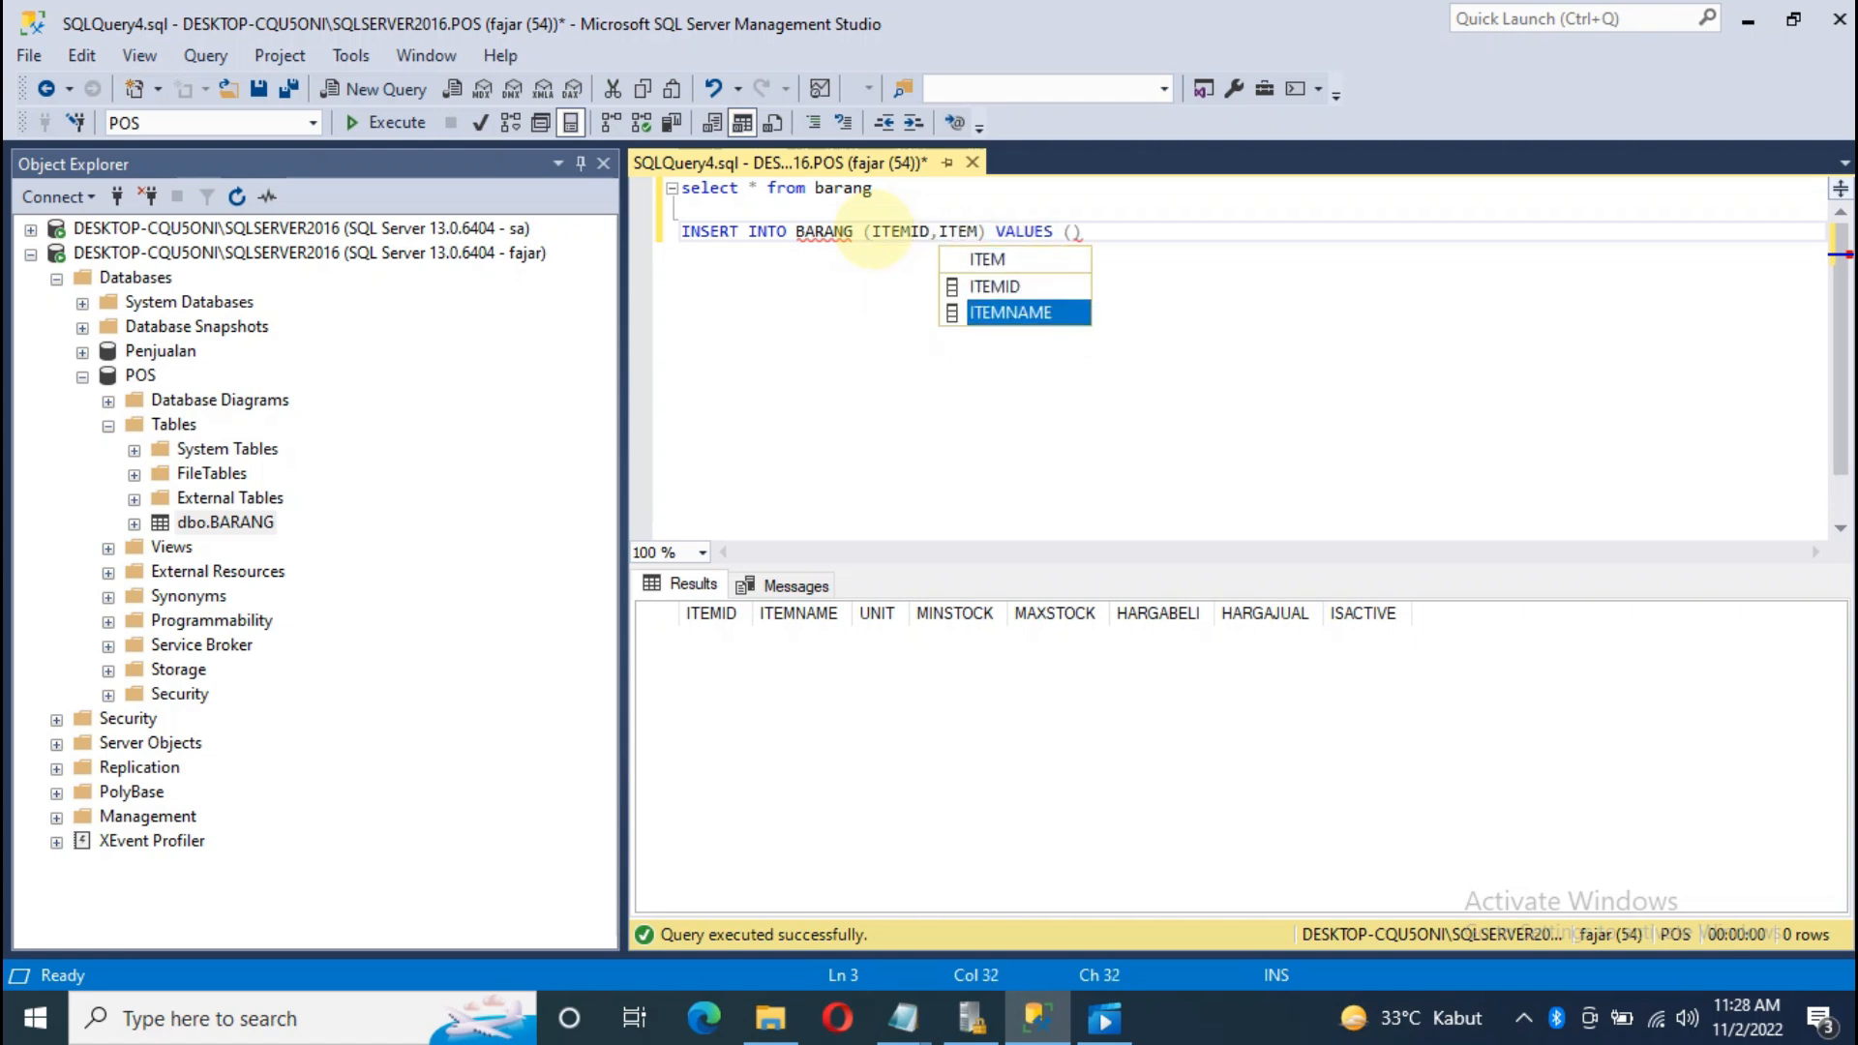
key(Tab)
text(,UNI)
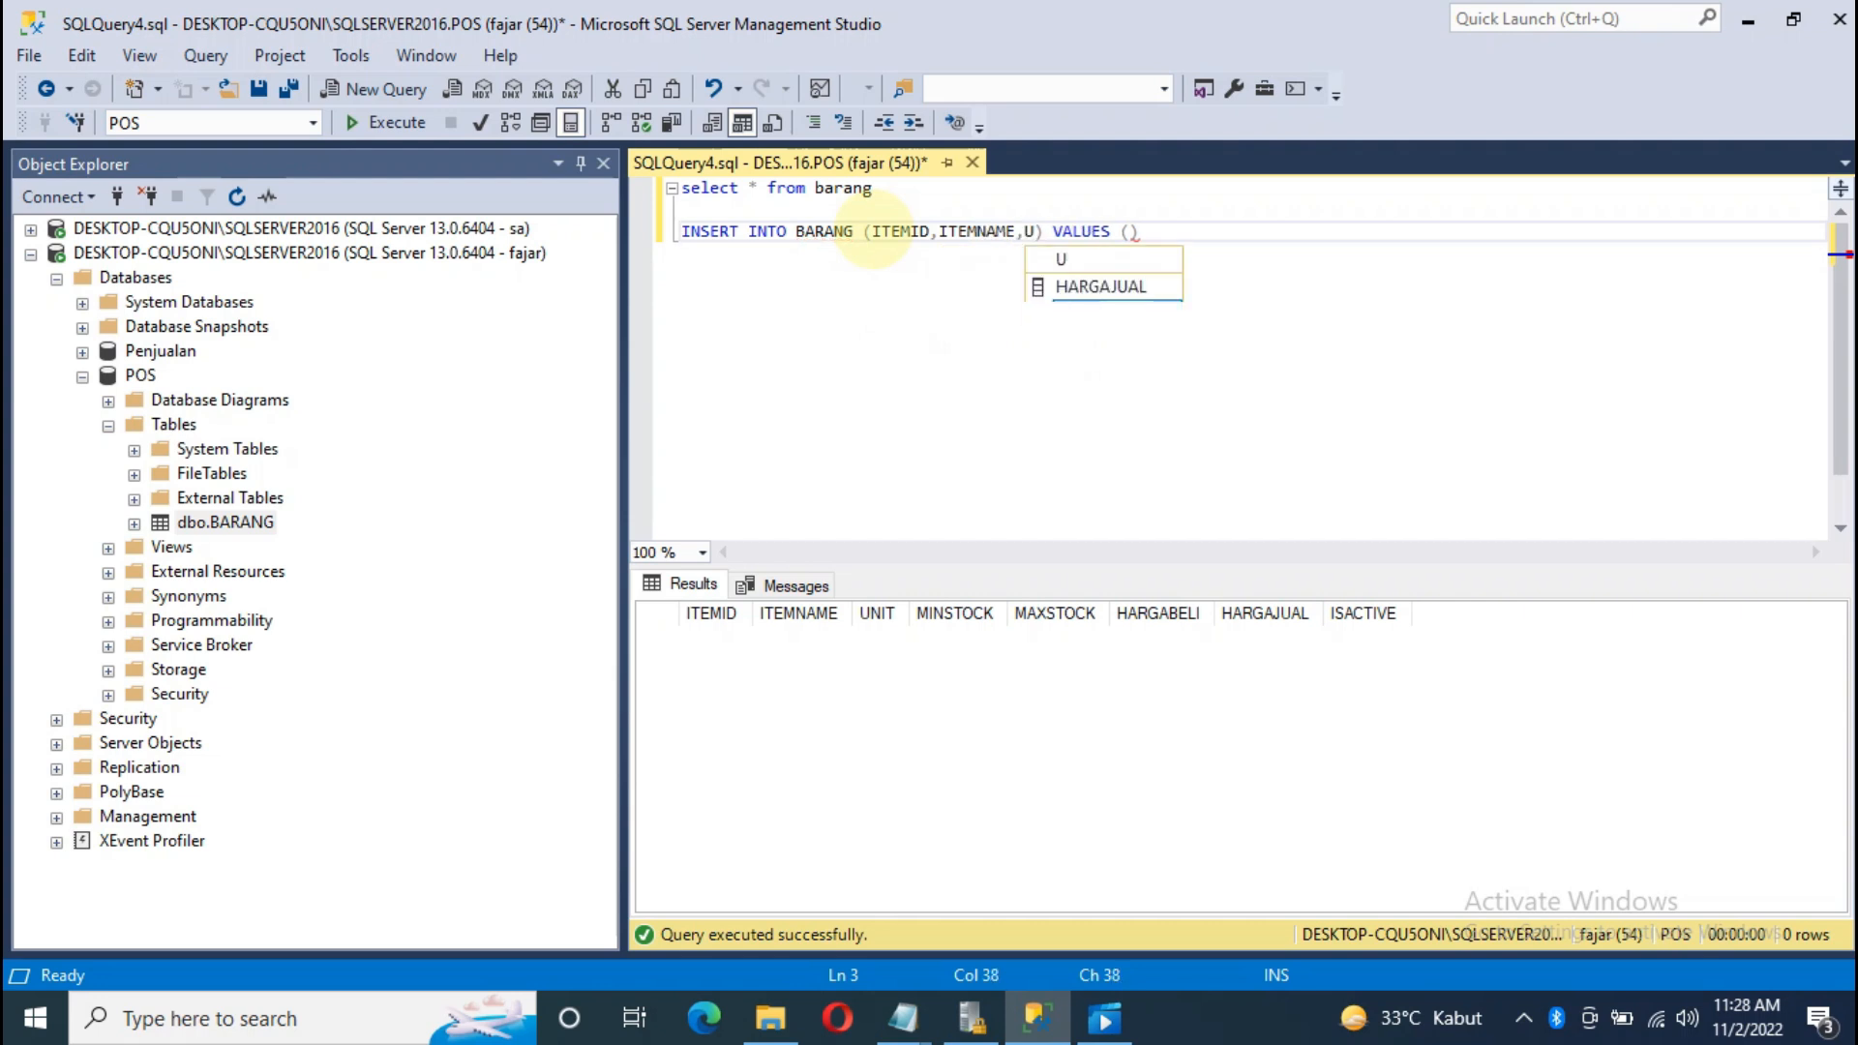
key(Tab)
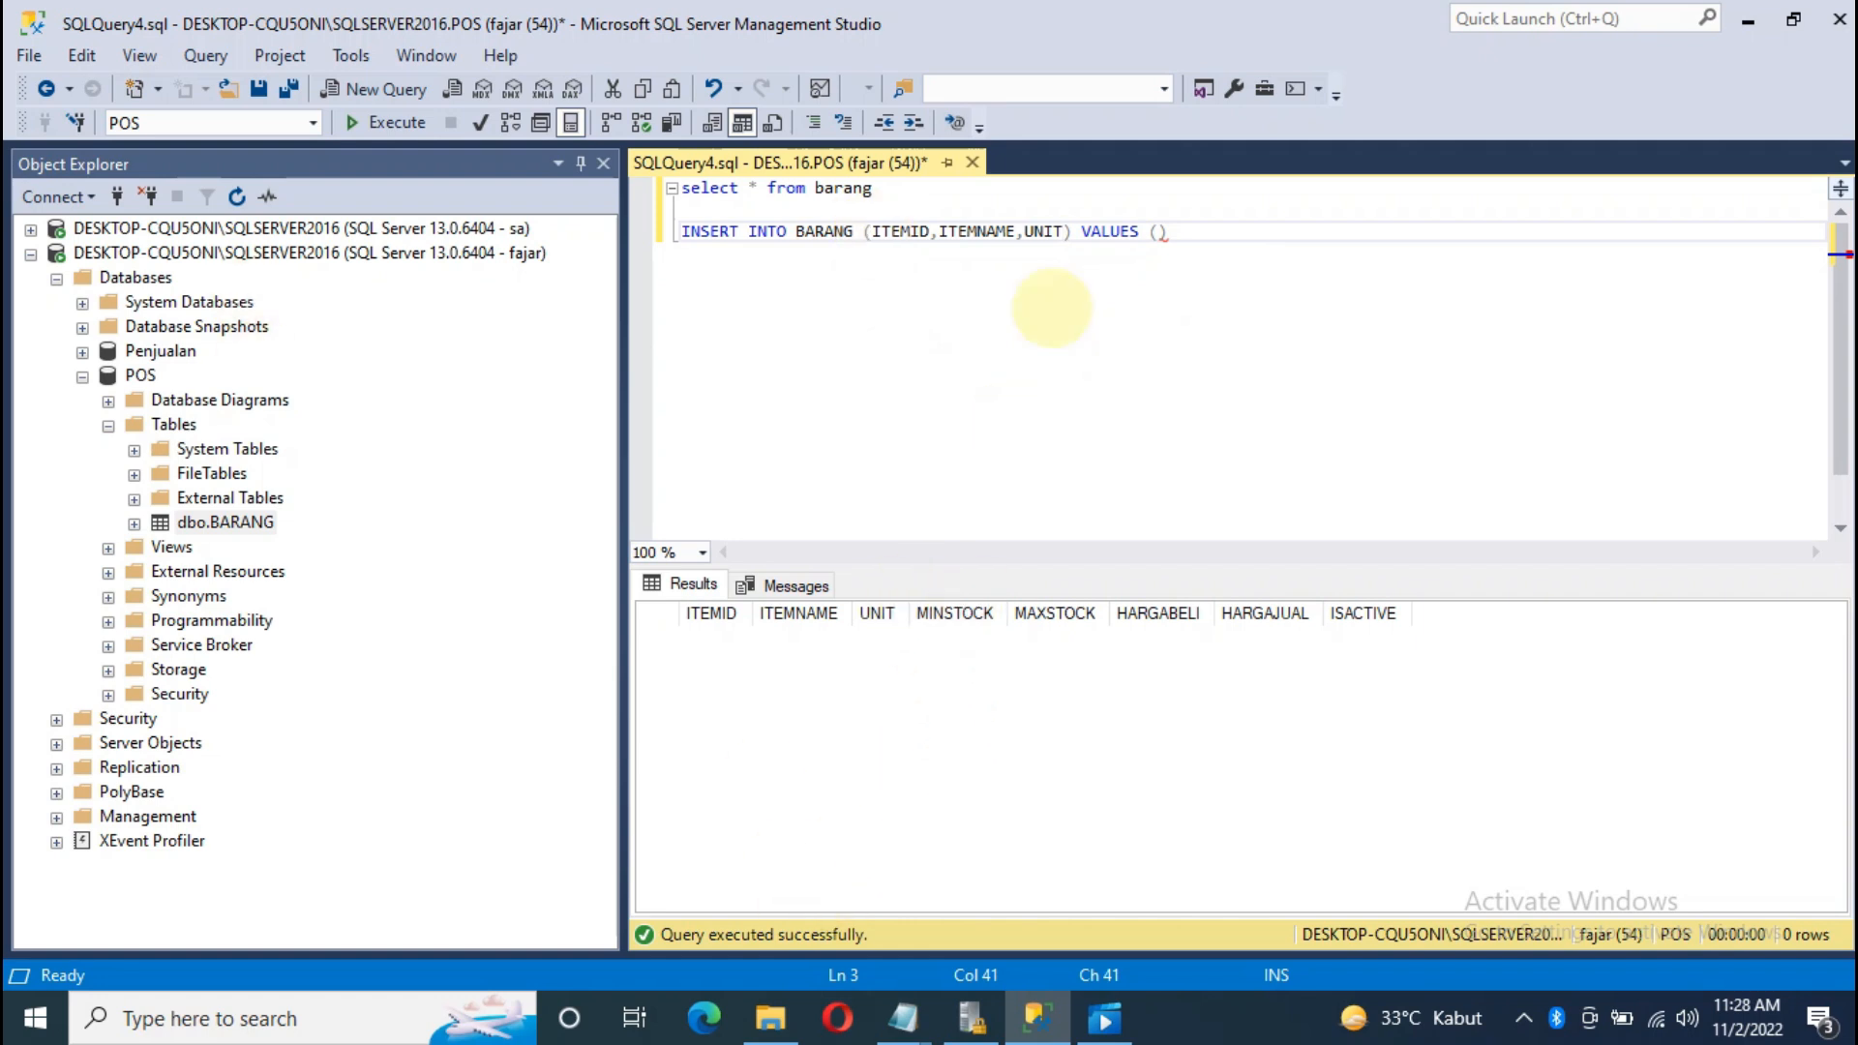
Step: Add MINSTOCK, MAXSTOCK, HARGABELI, HARGAJUAL and ISACTIVE to the column list
text(,MIN)
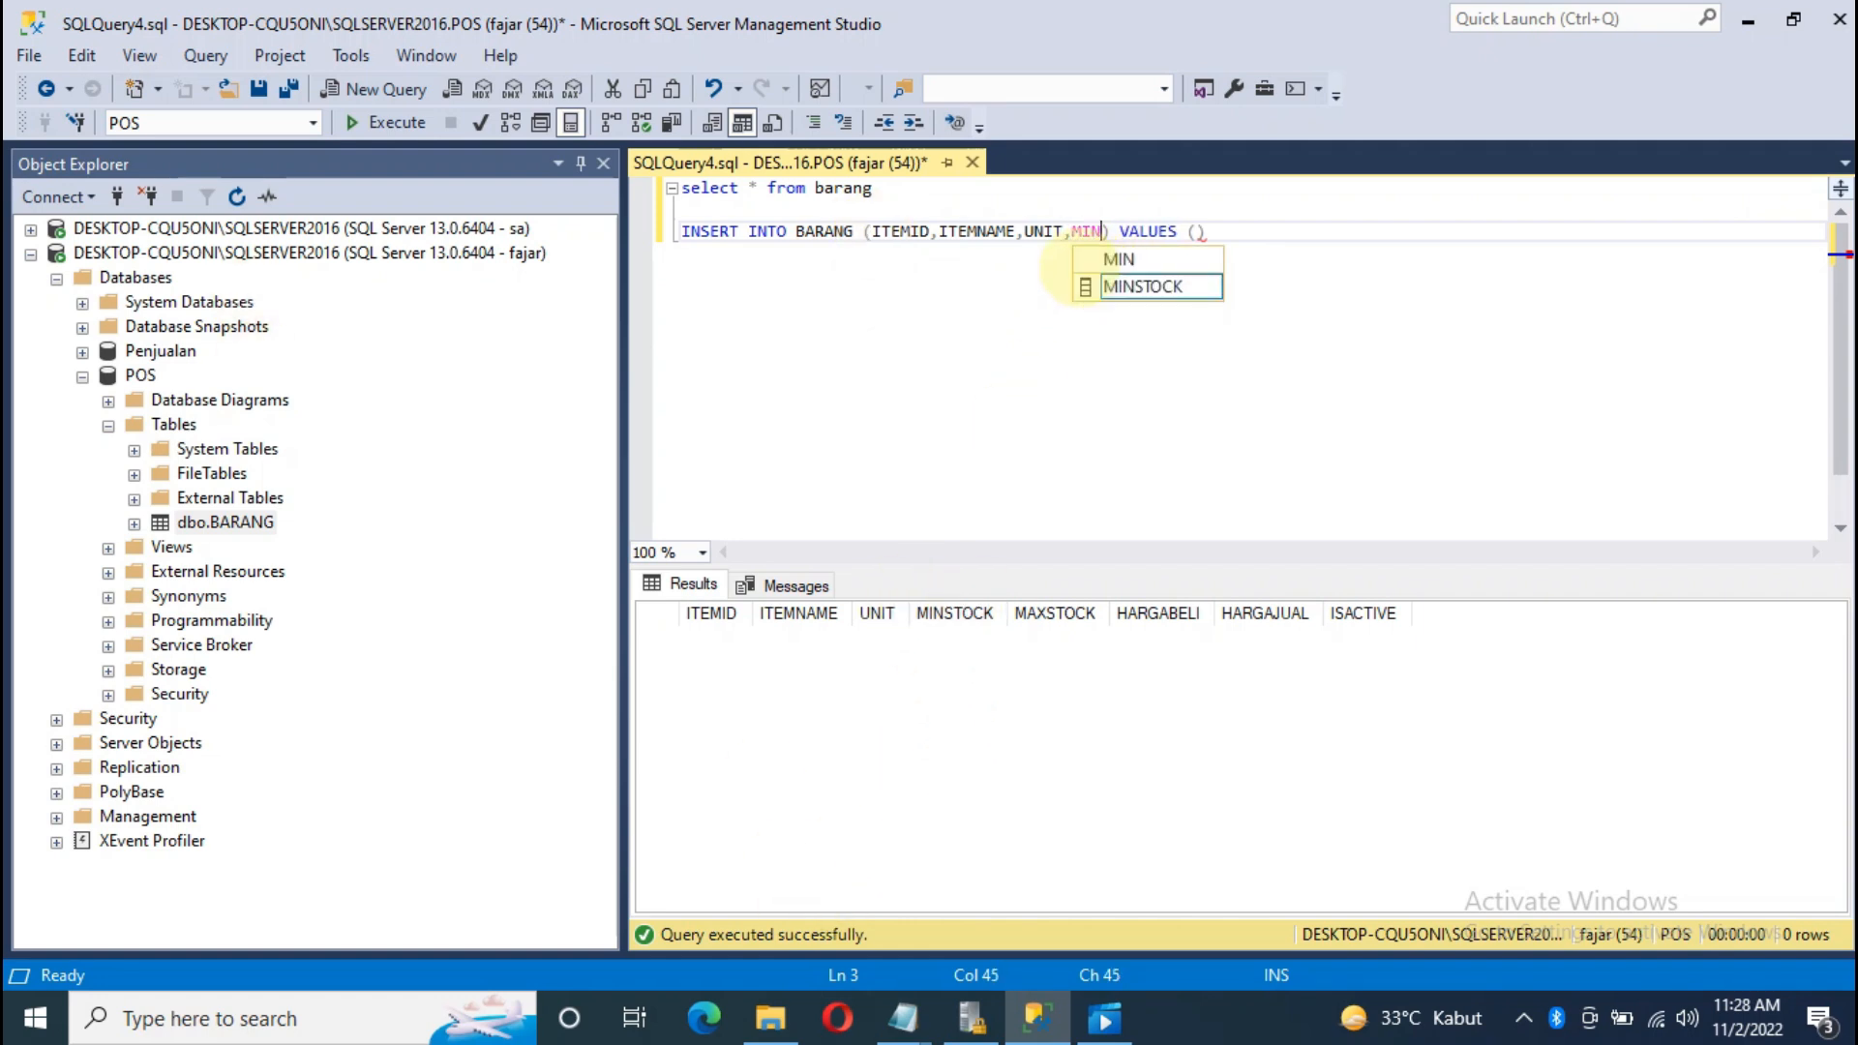
key(Tab)
text(,)
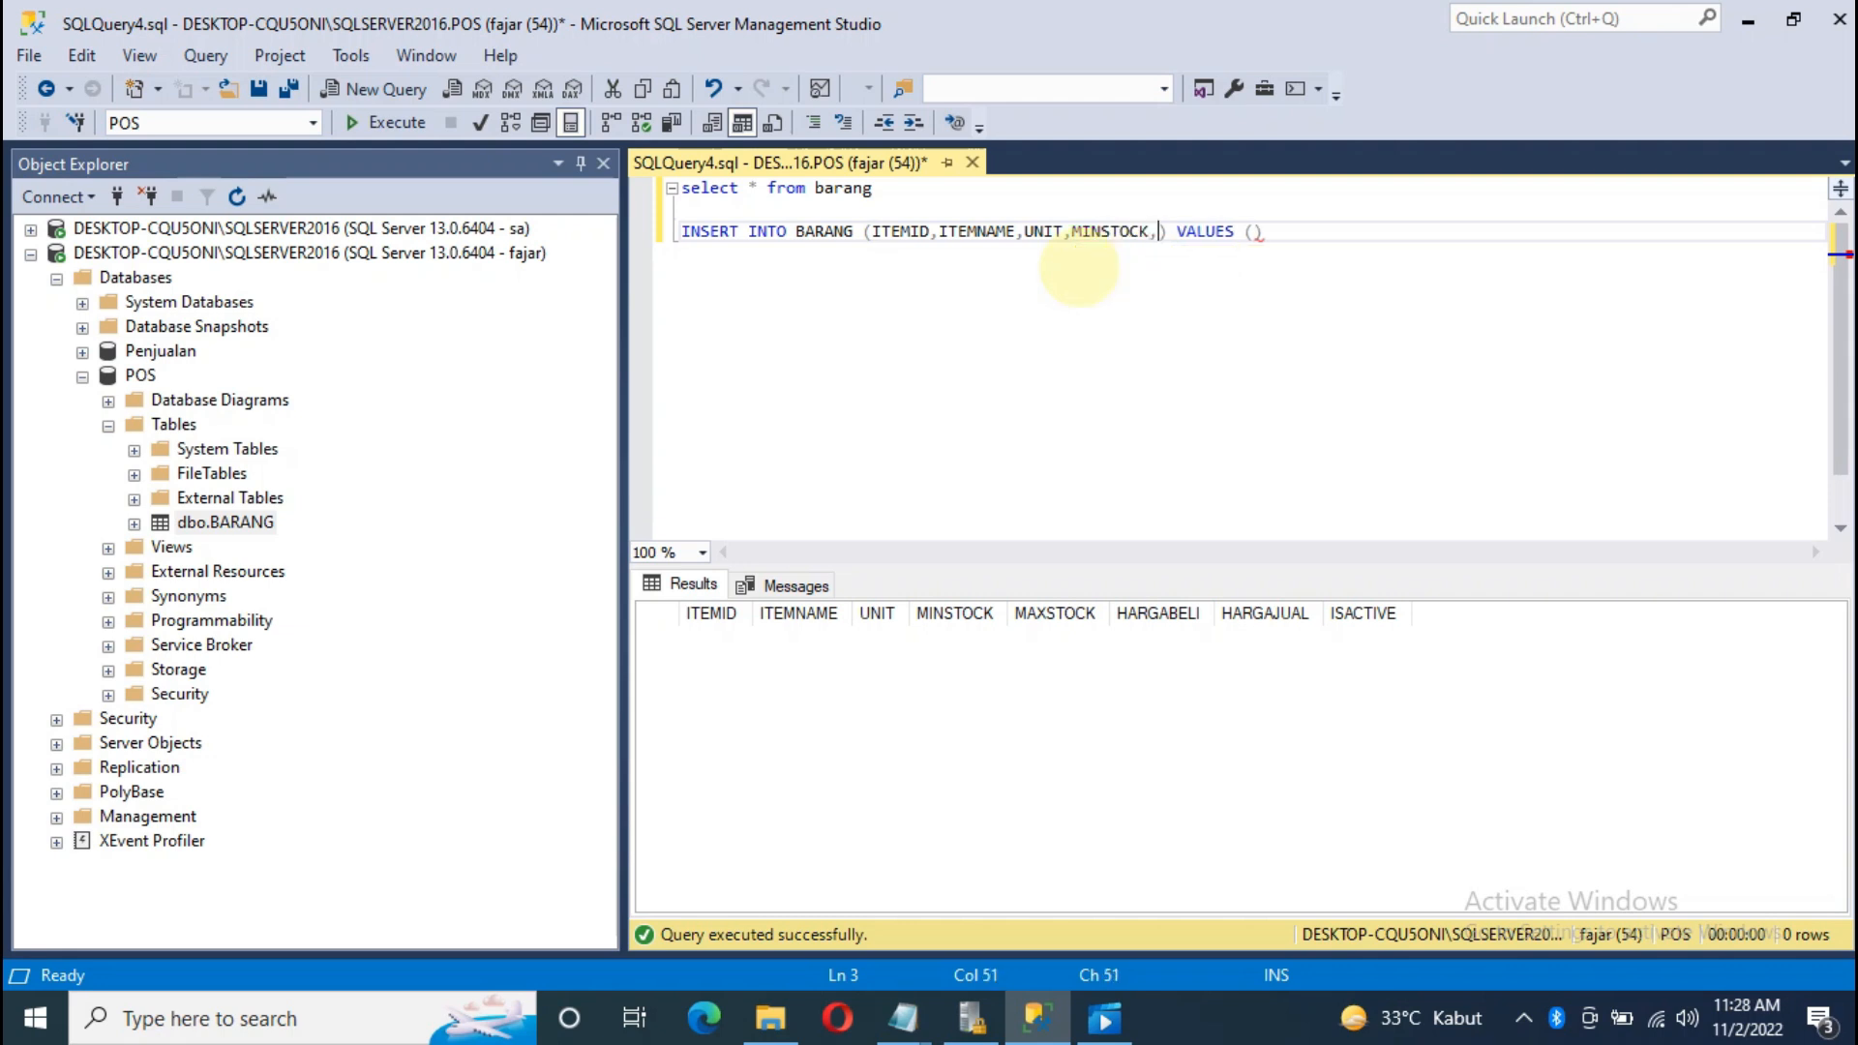
text(MAX)
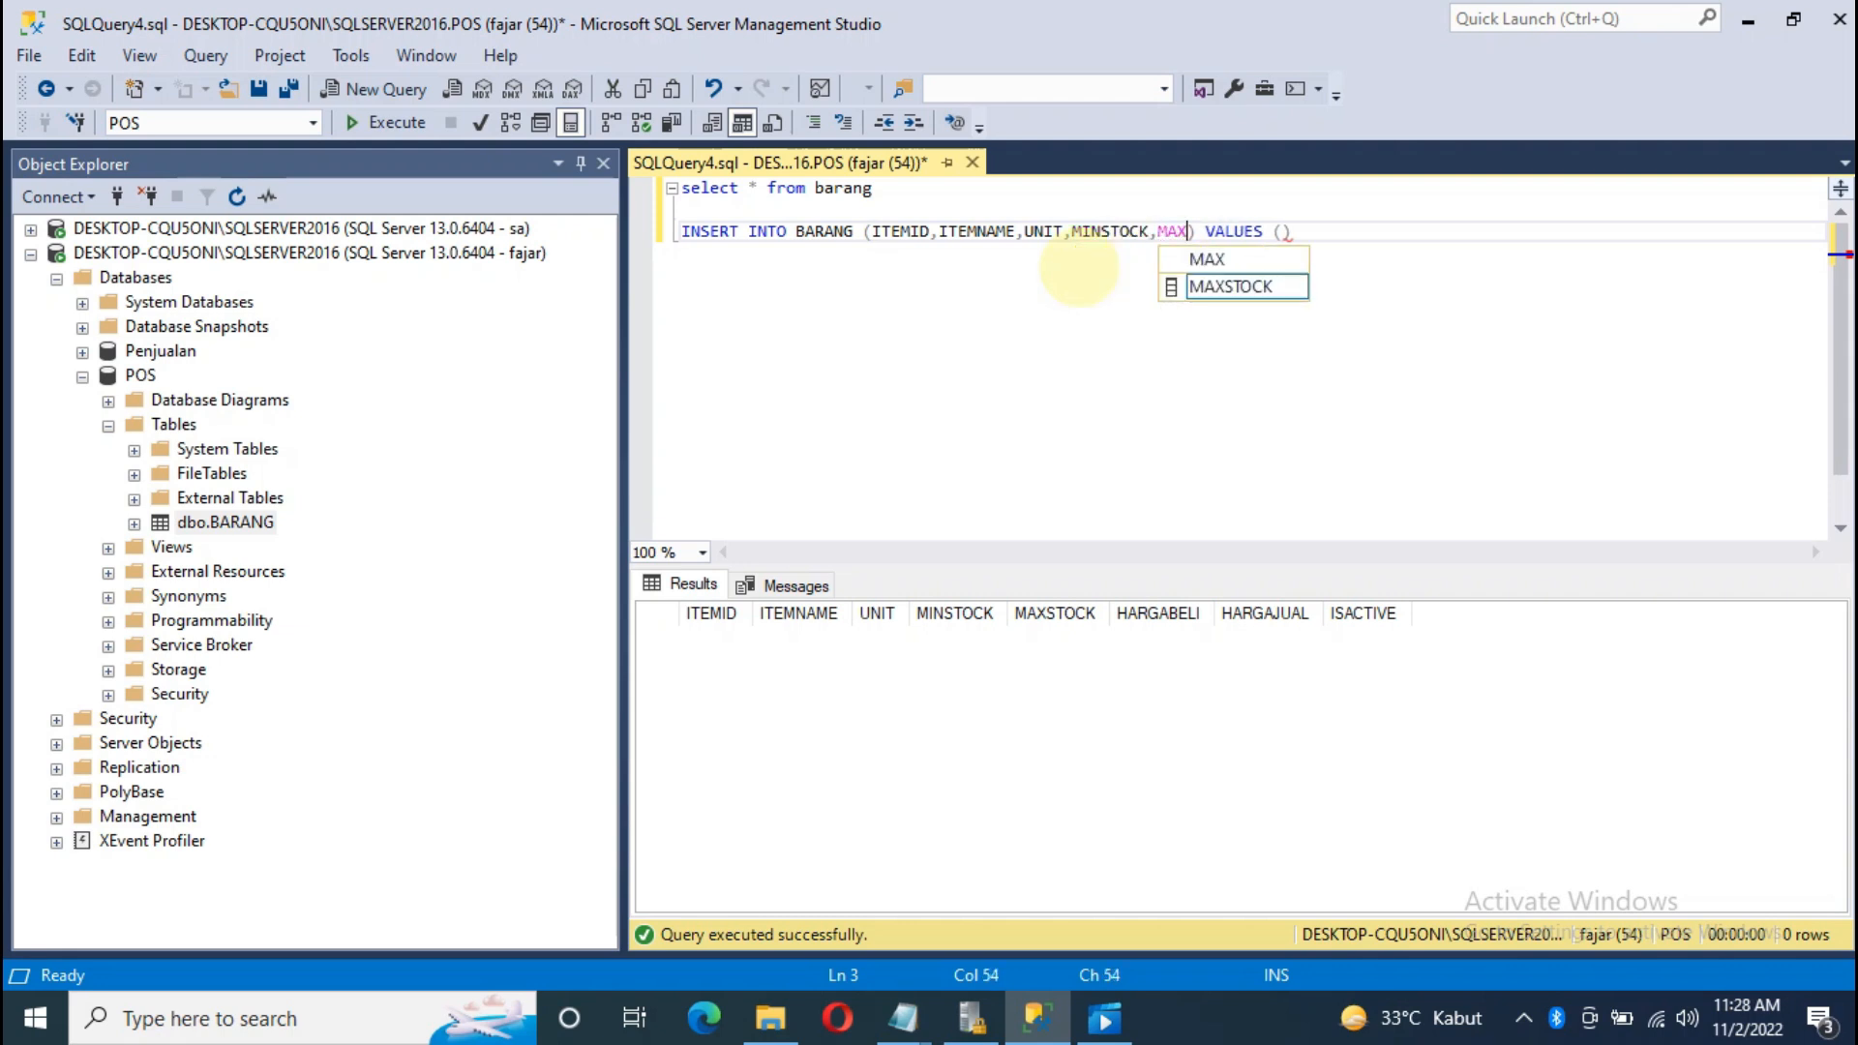
key(Tab)
text(,)
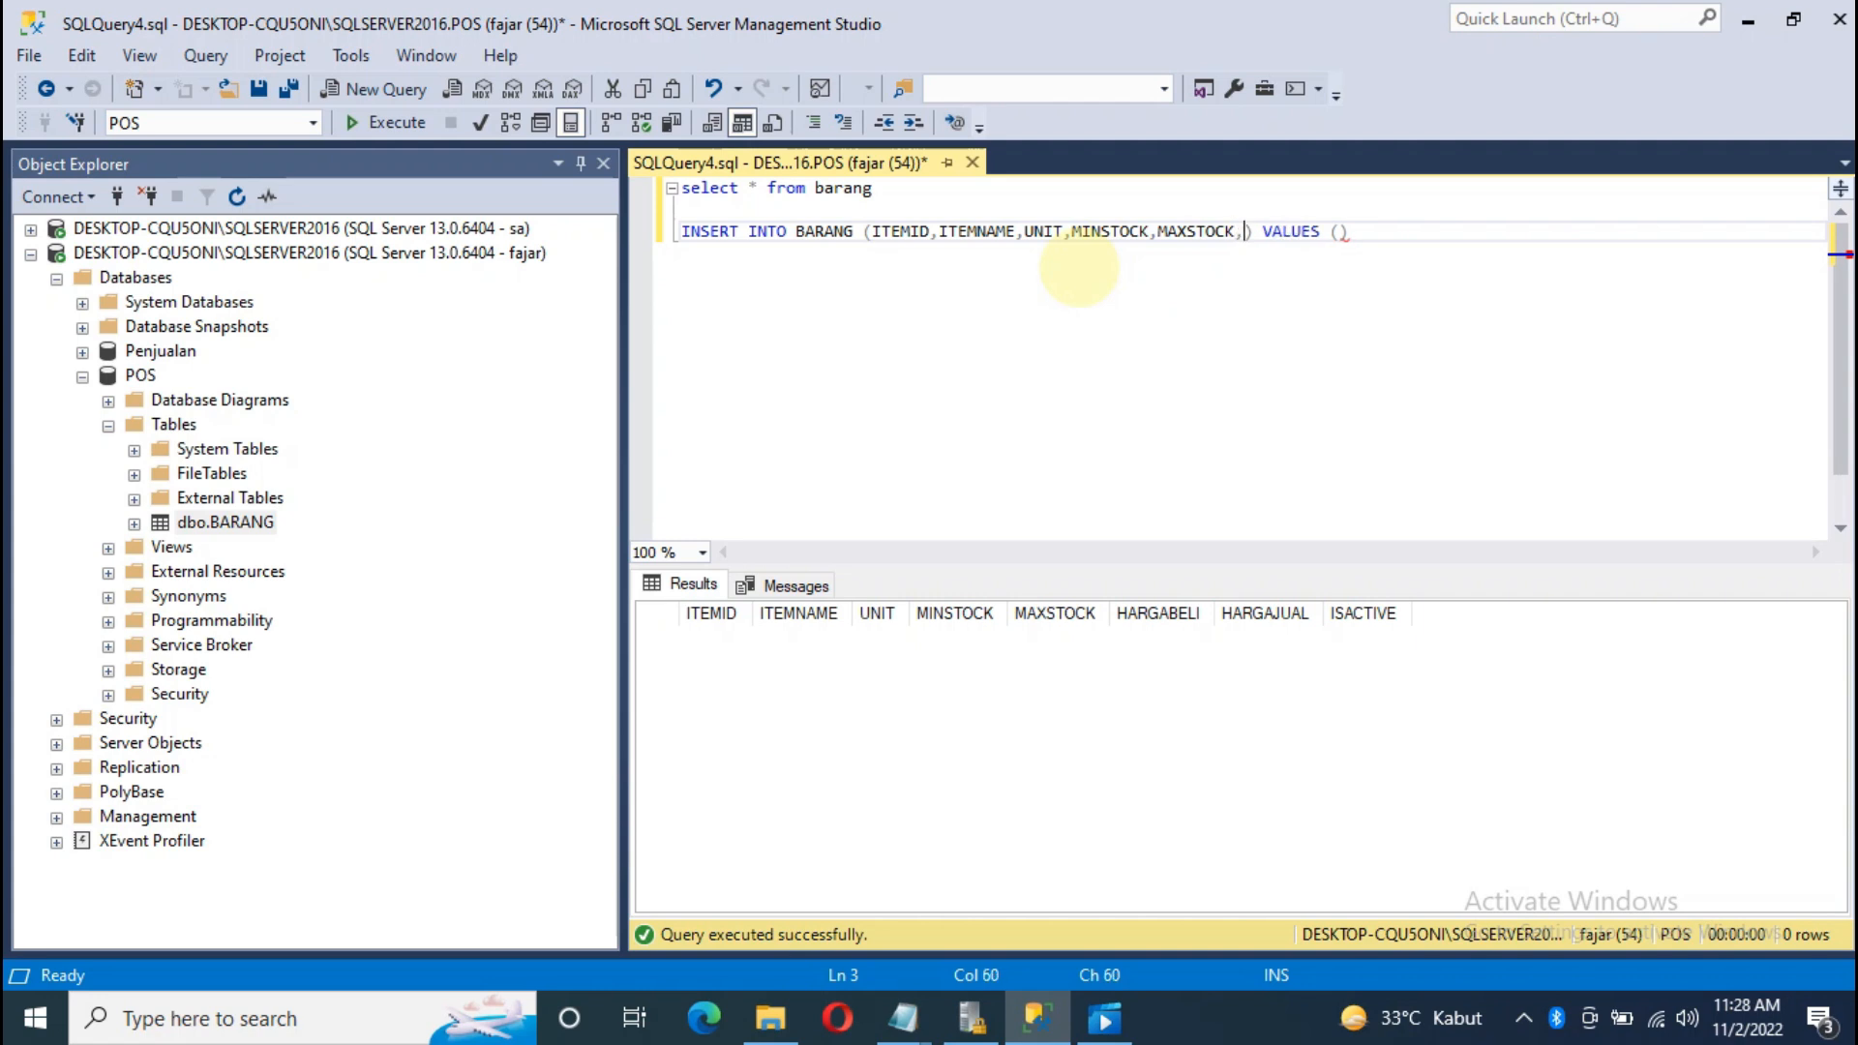
text(HARG)
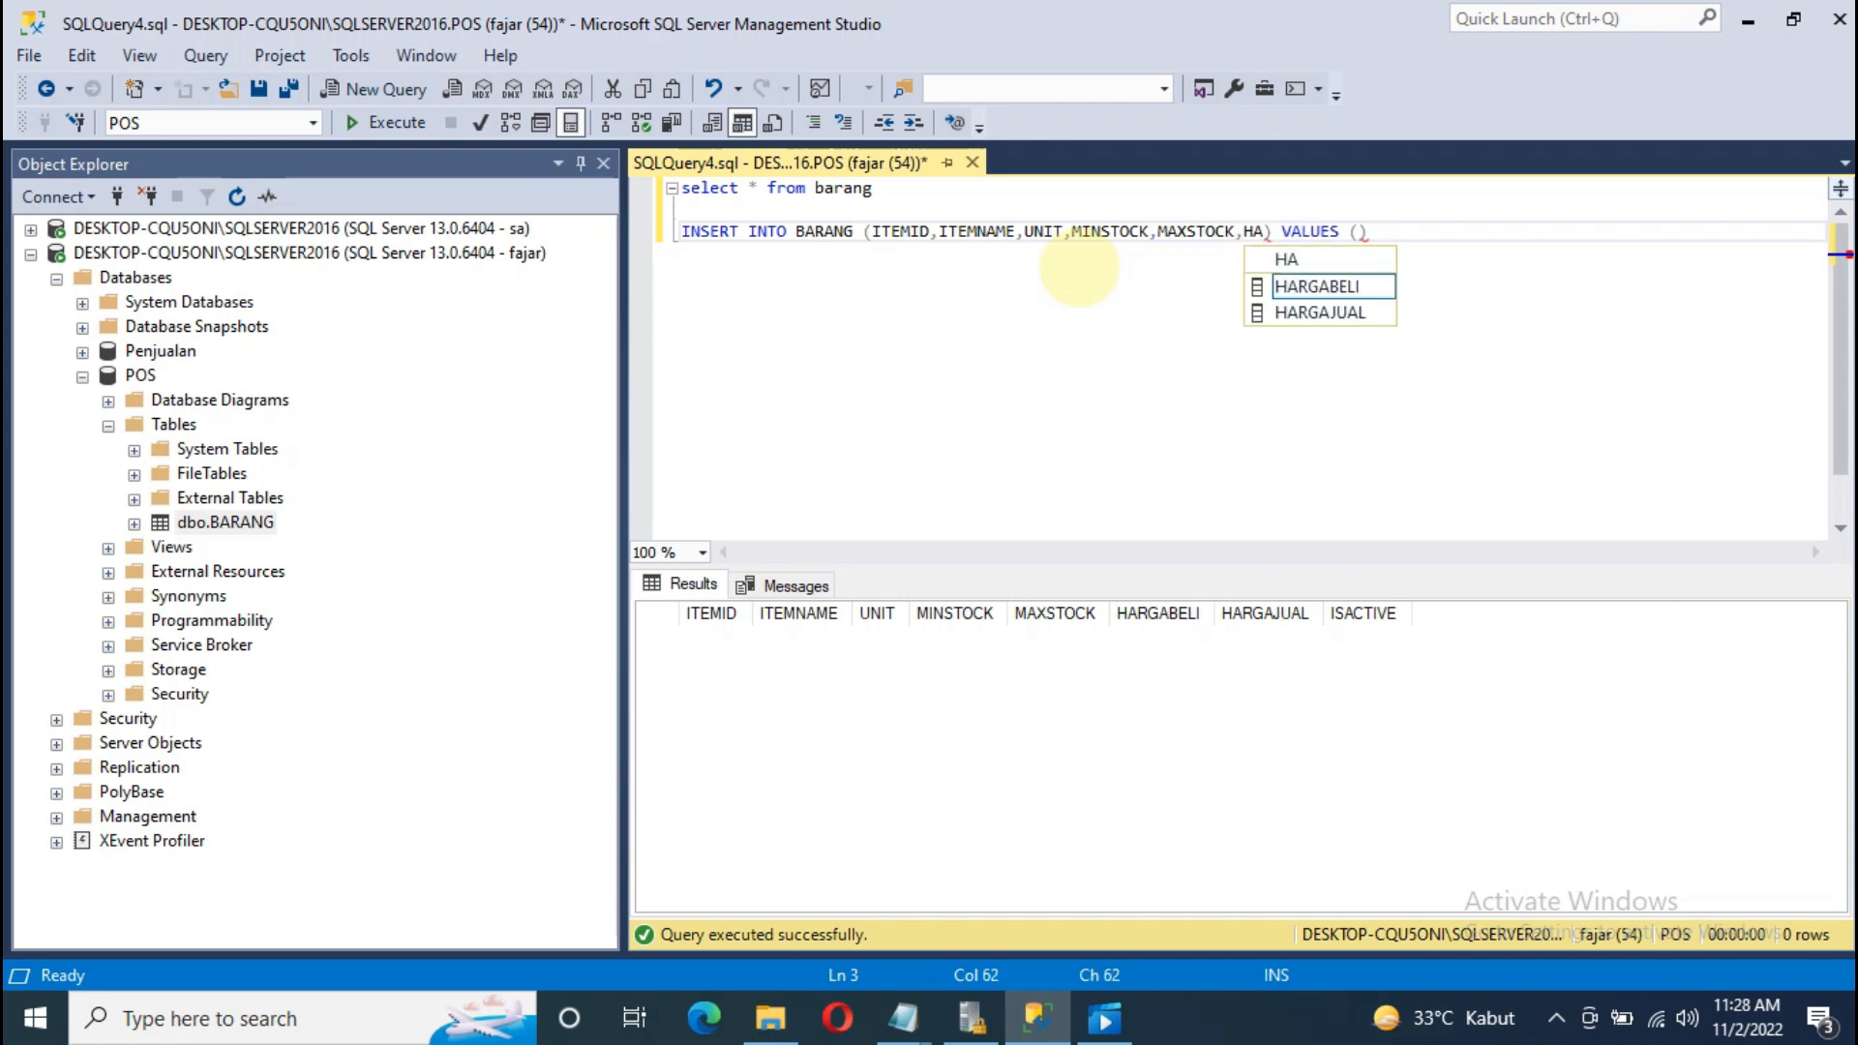
key(Tab)
text(,HARG)
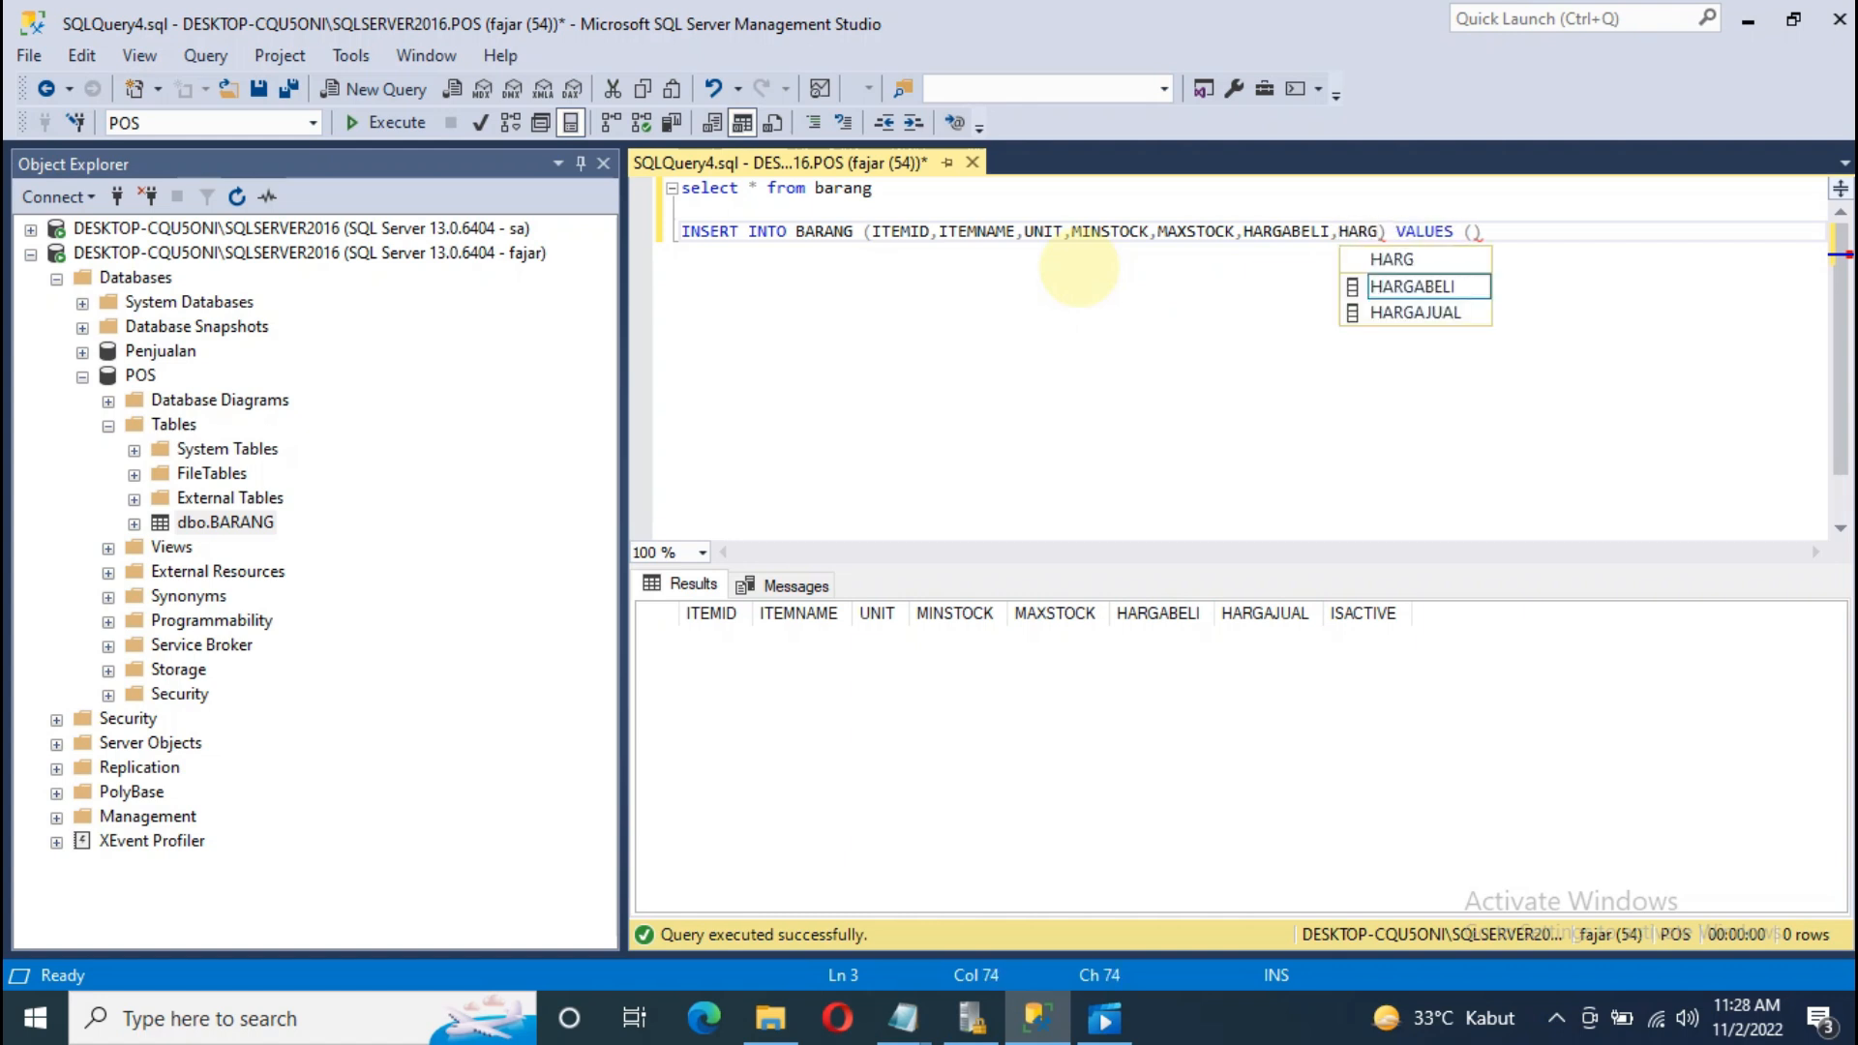
key(Down)
key(Tab)
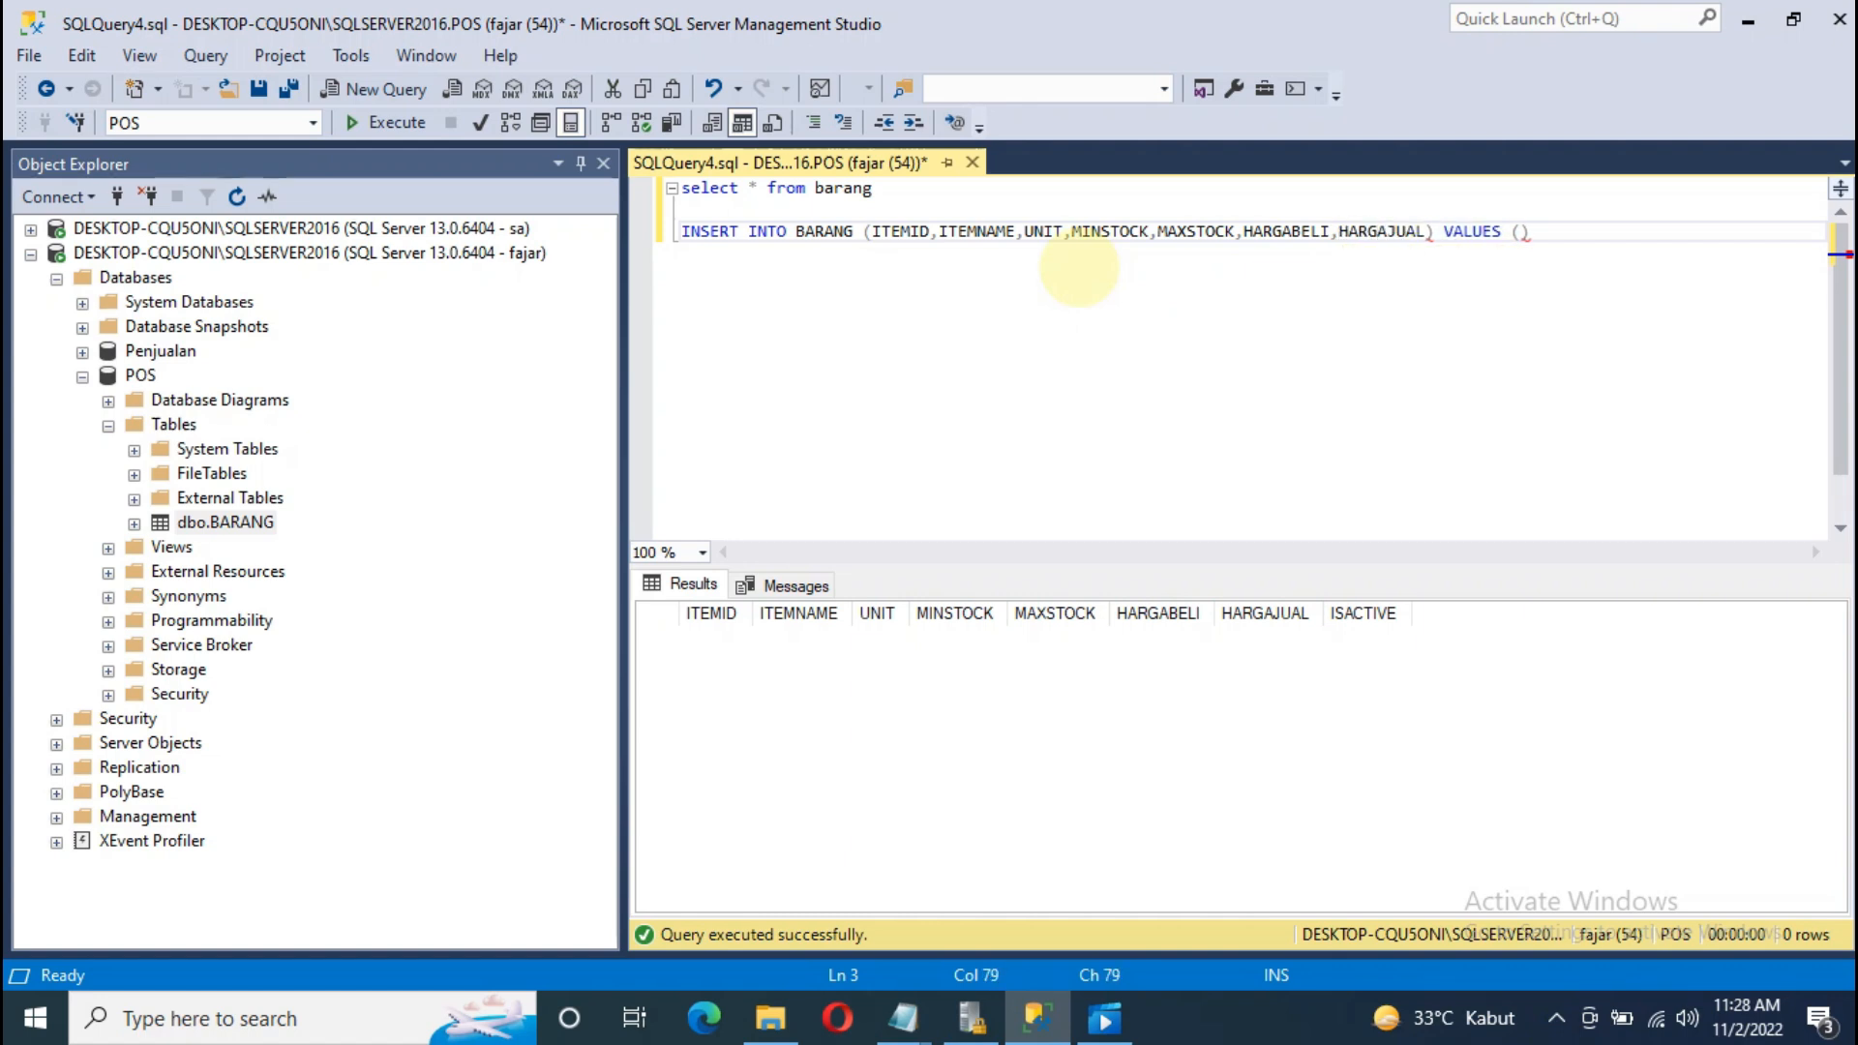
text(,IS)
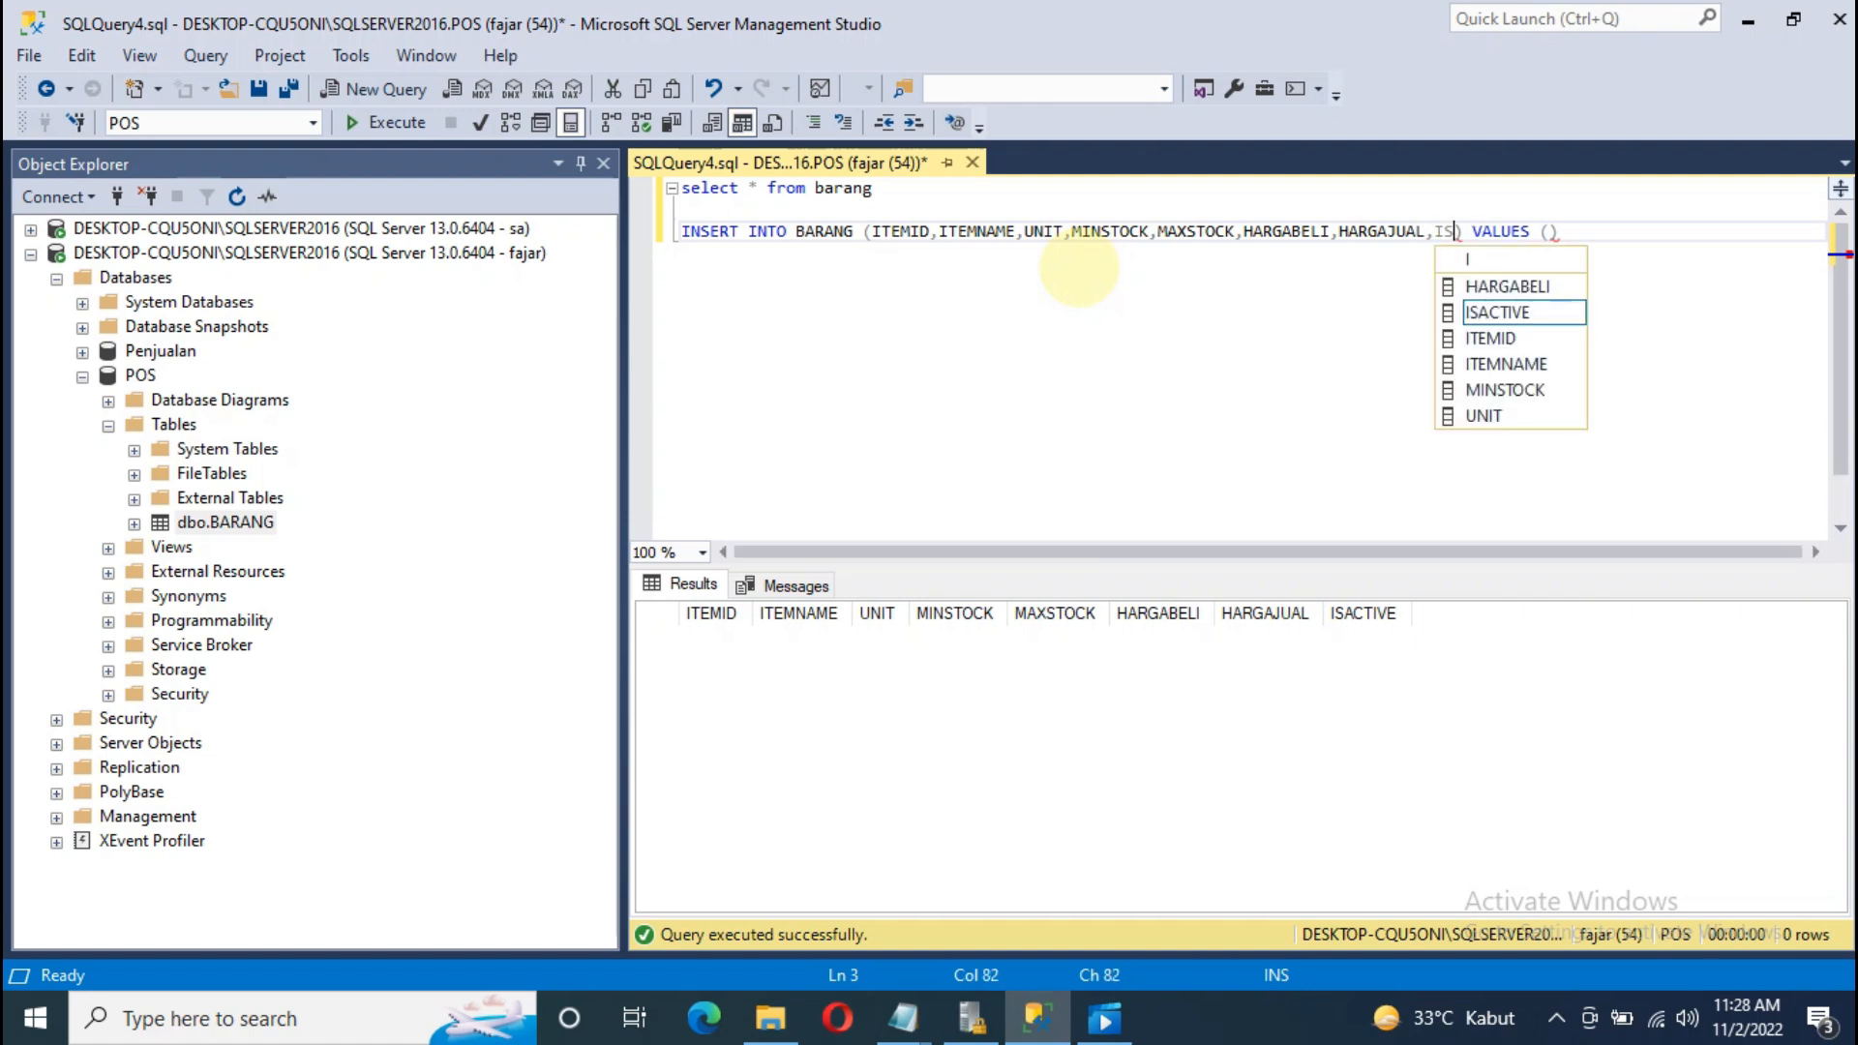
key(Tab)
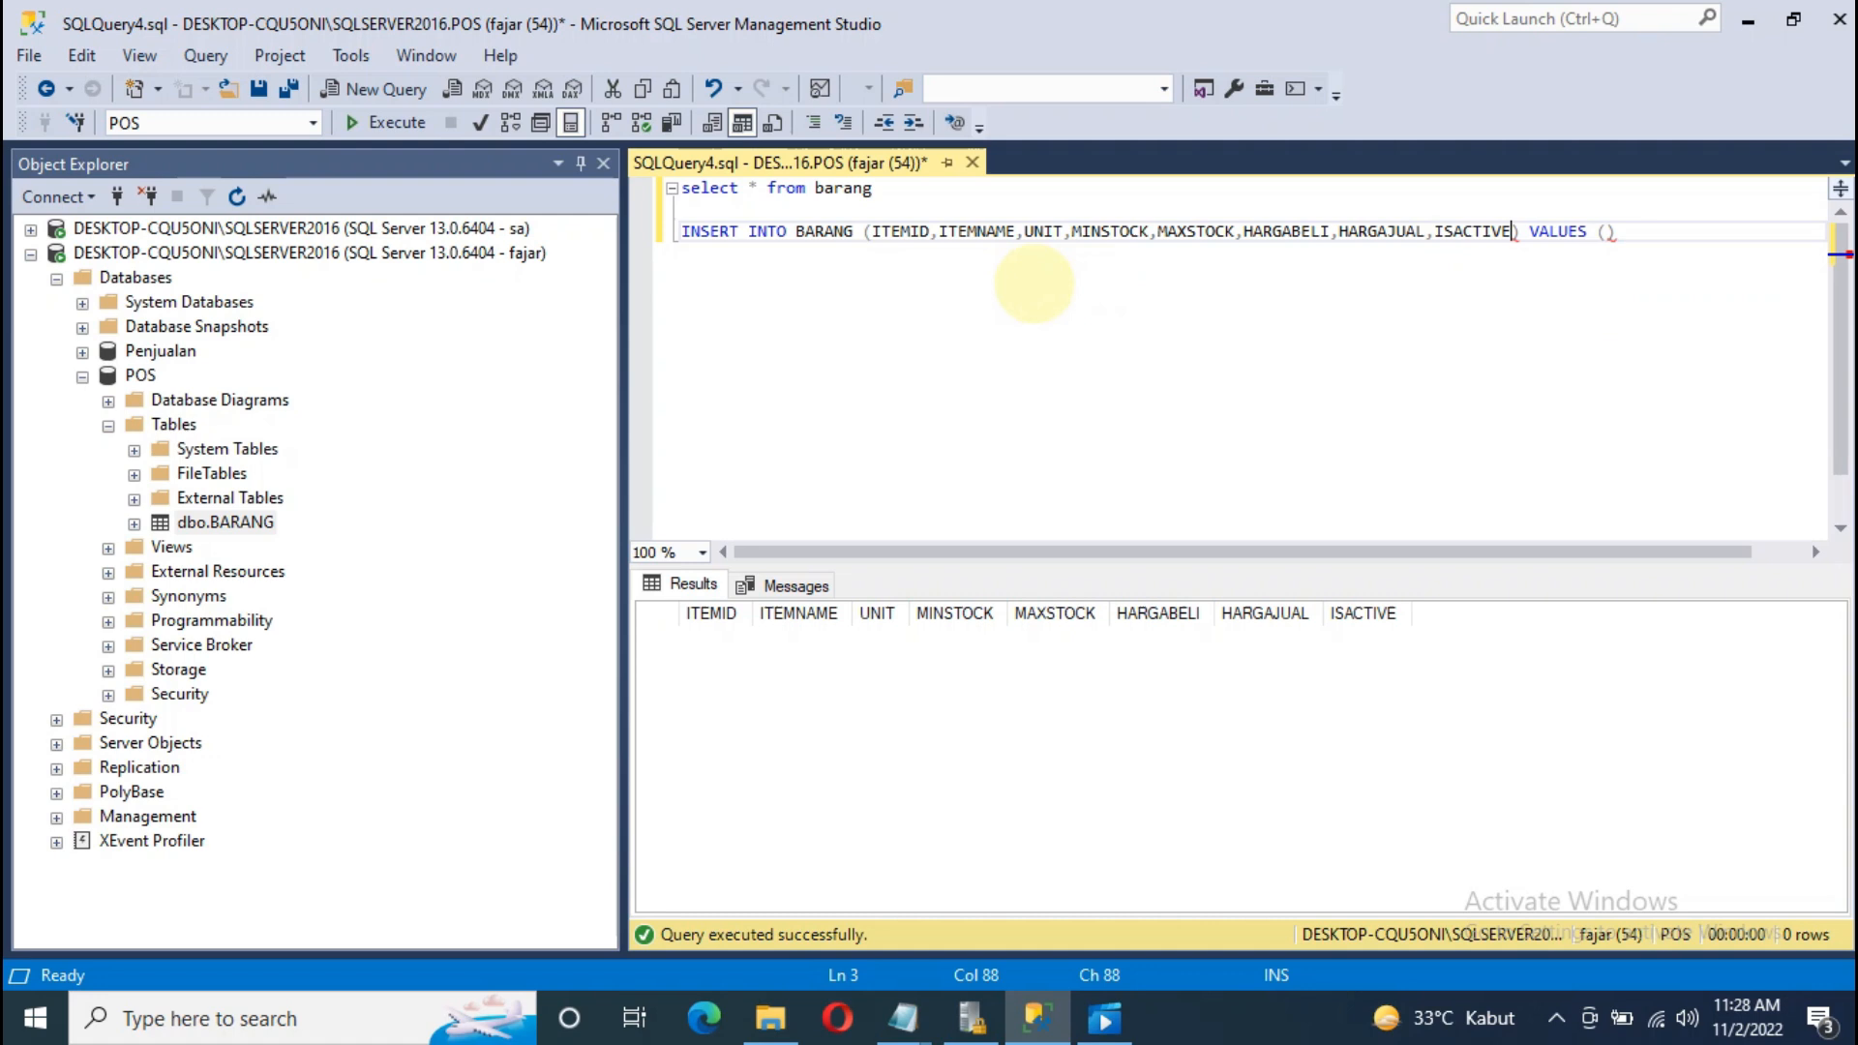
drag(624, 319, 324, 313)
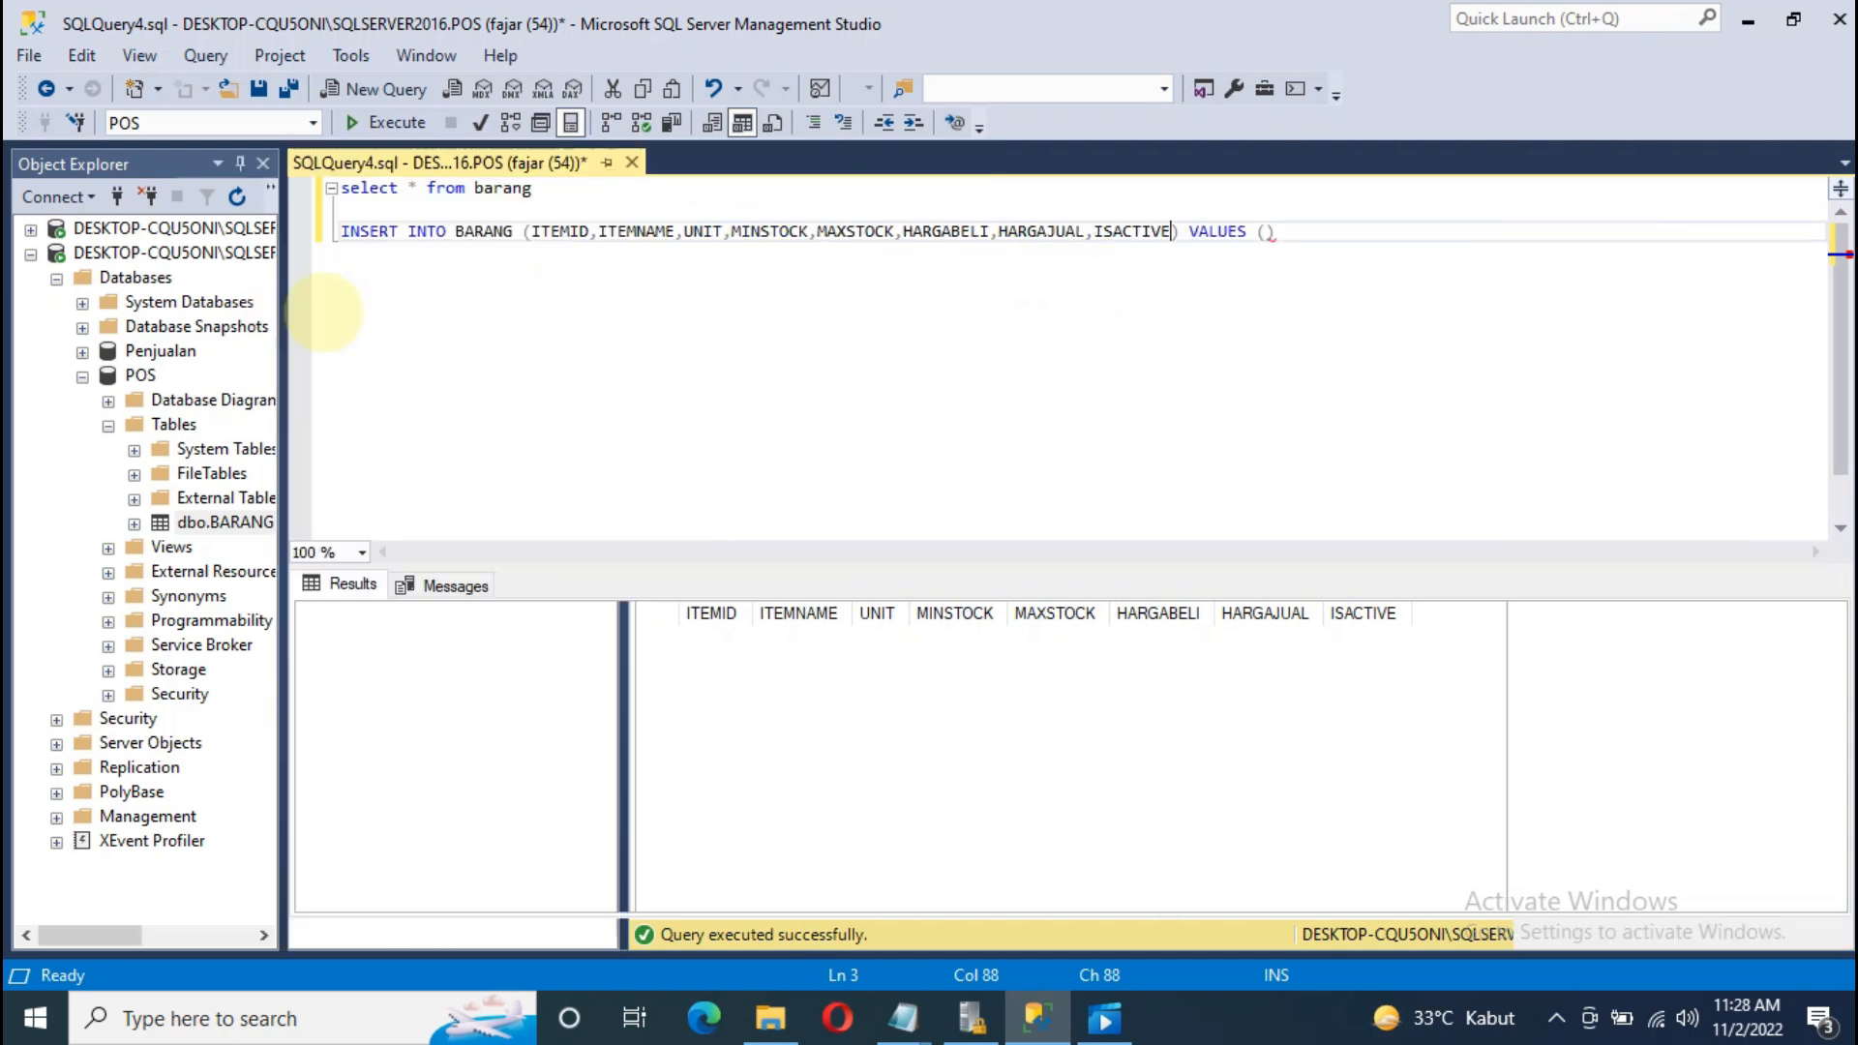
click(1266, 231)
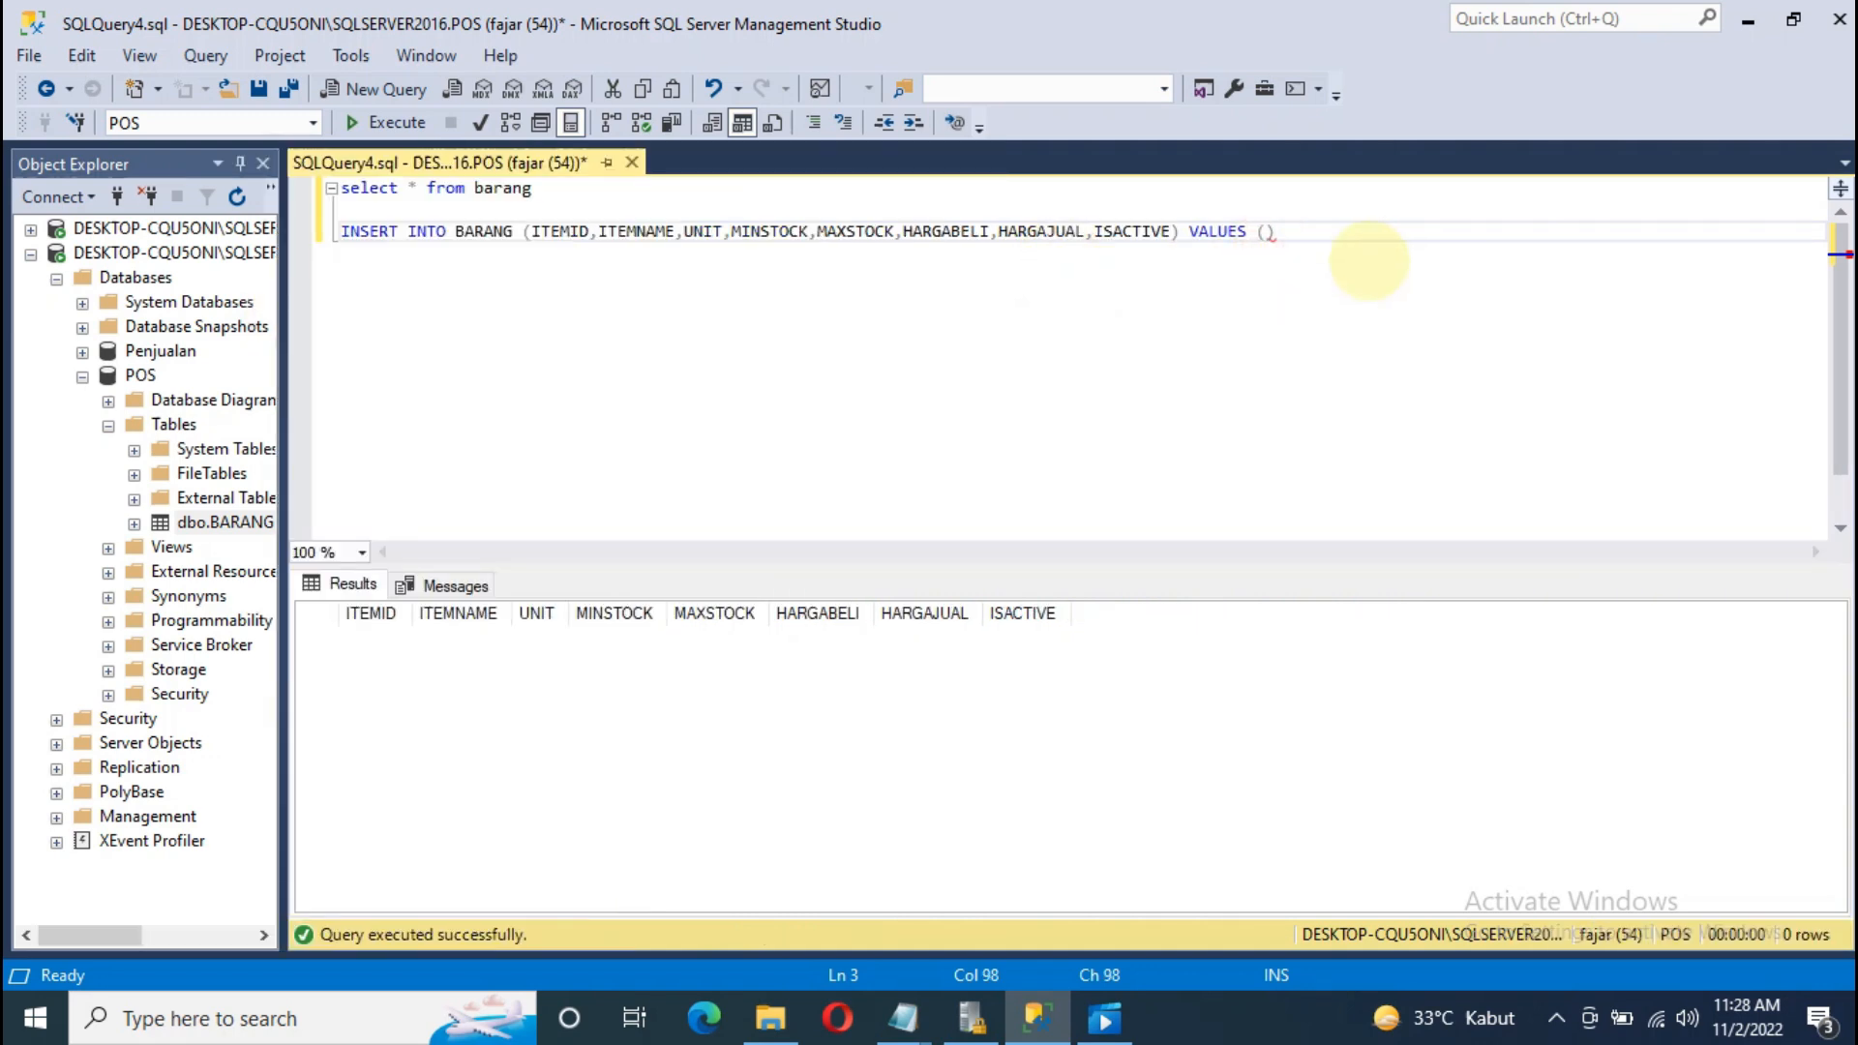
Step: Enter the quoted values '001' and 'PILLOWS COKLAT' in the VALUES list
text('',)
key(Left)
key(Left)
text(001','PILLOW)
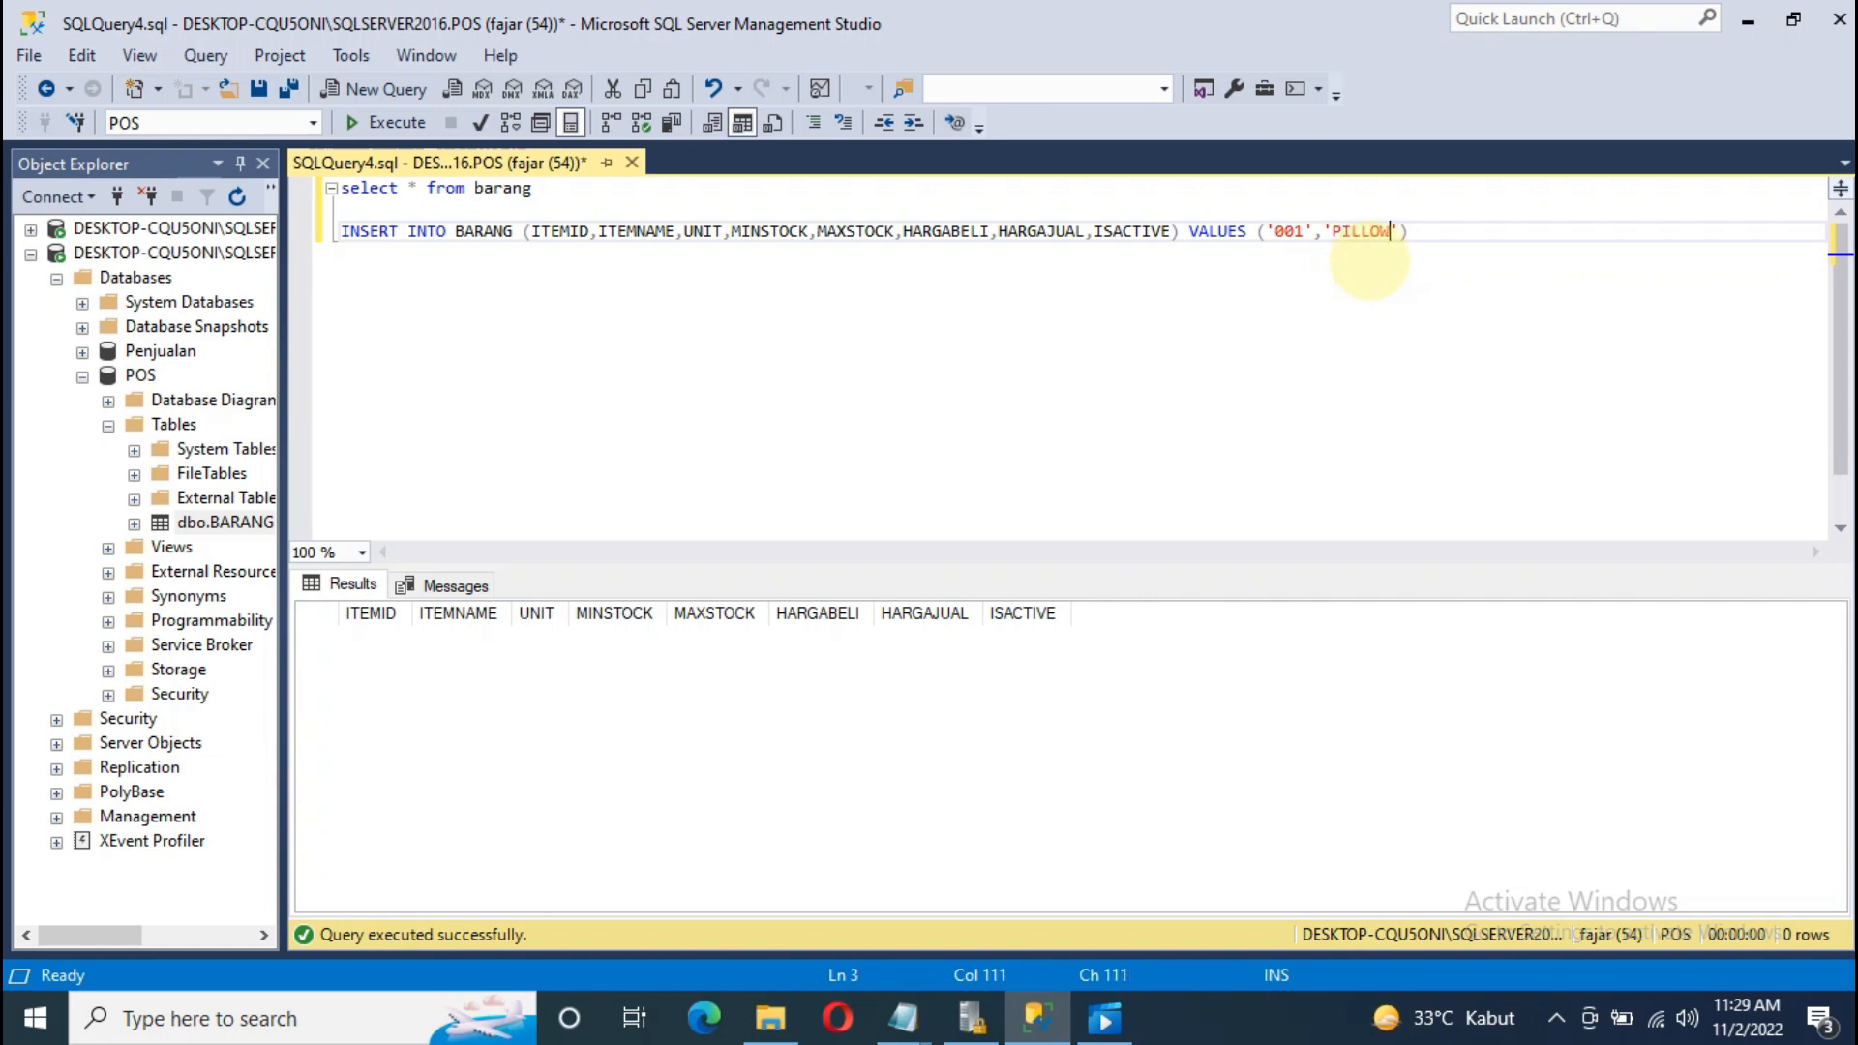
text(S COKLAT)
key(Right)
text(,'')
click(1369, 260)
Step: Add unit 'BOX' and the numbers 100, 200, 150000.200000 and 1
click(1489, 233)
text(BOX',)
click(710, 233)
click(1540, 232)
text(100,)
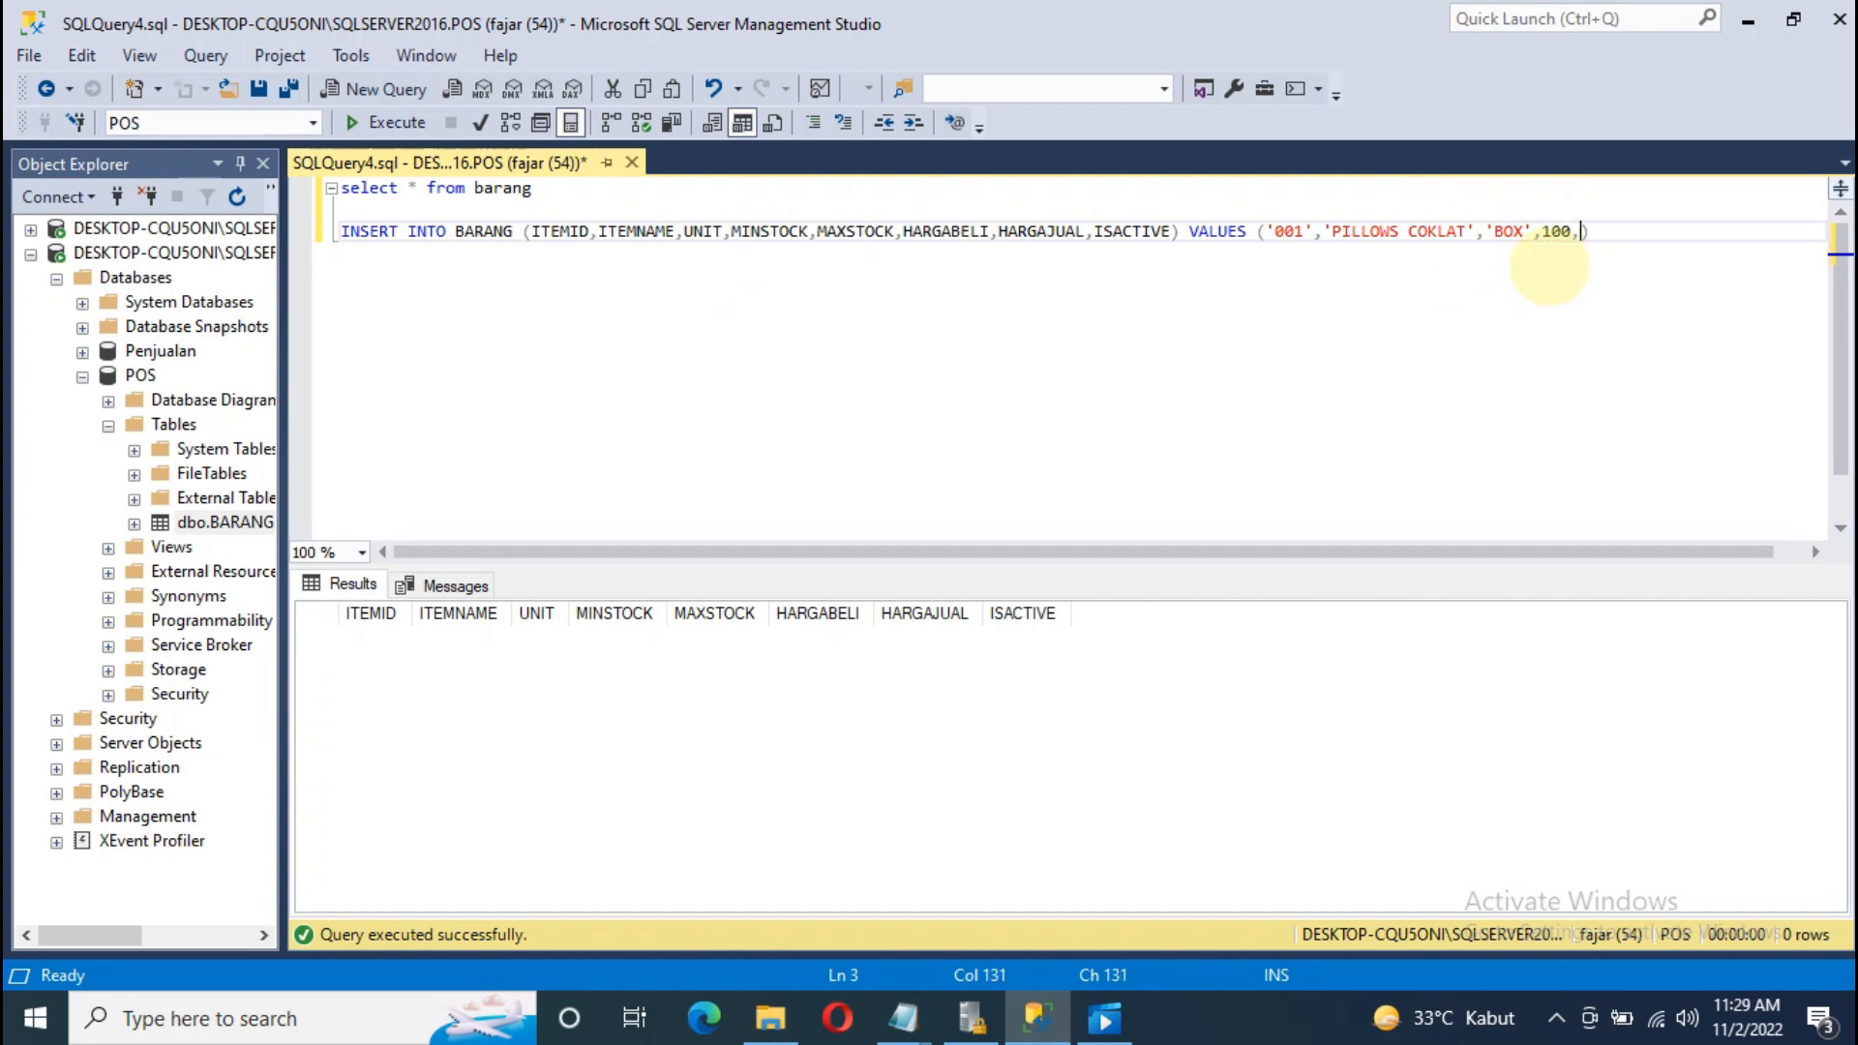
text(200,150000.)
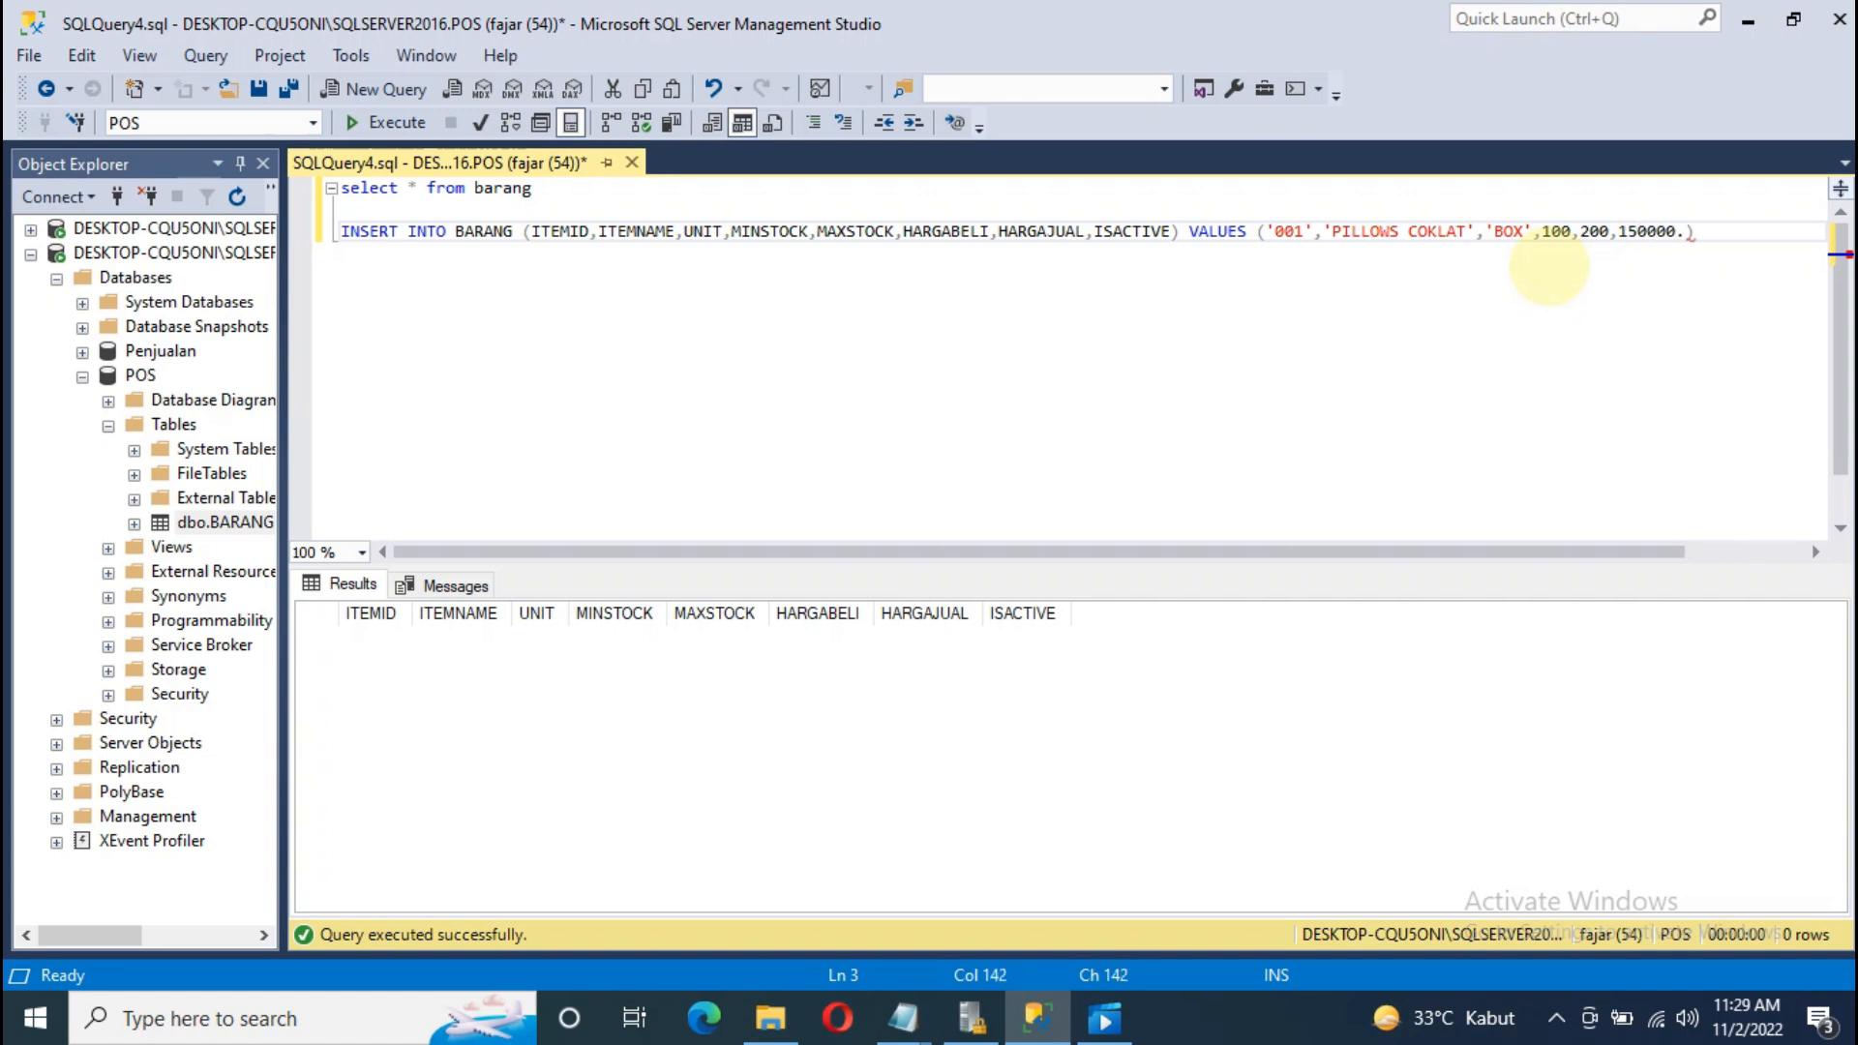
text(200000,1)
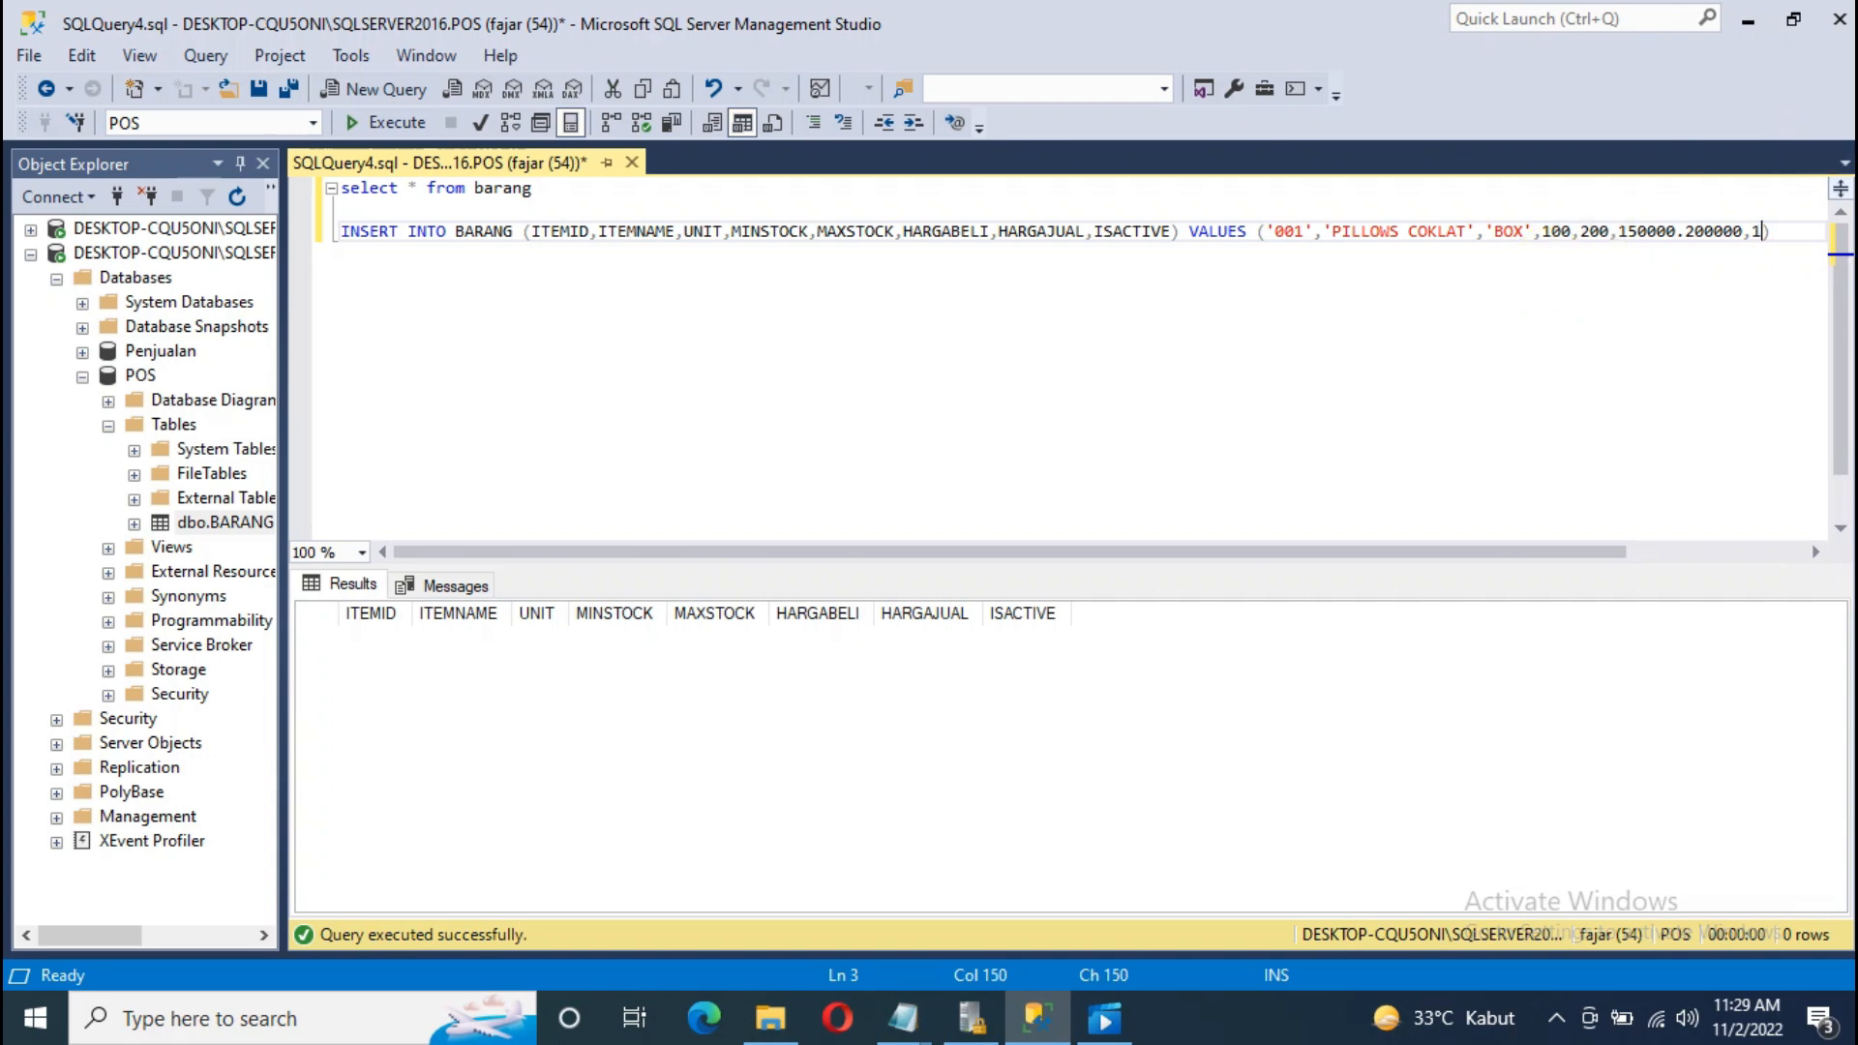
click(1779, 233)
Step: End the INSERT with a semicolon and execute it, getting the Msg 109 error
text(;)
drag(1778, 233, 339, 232)
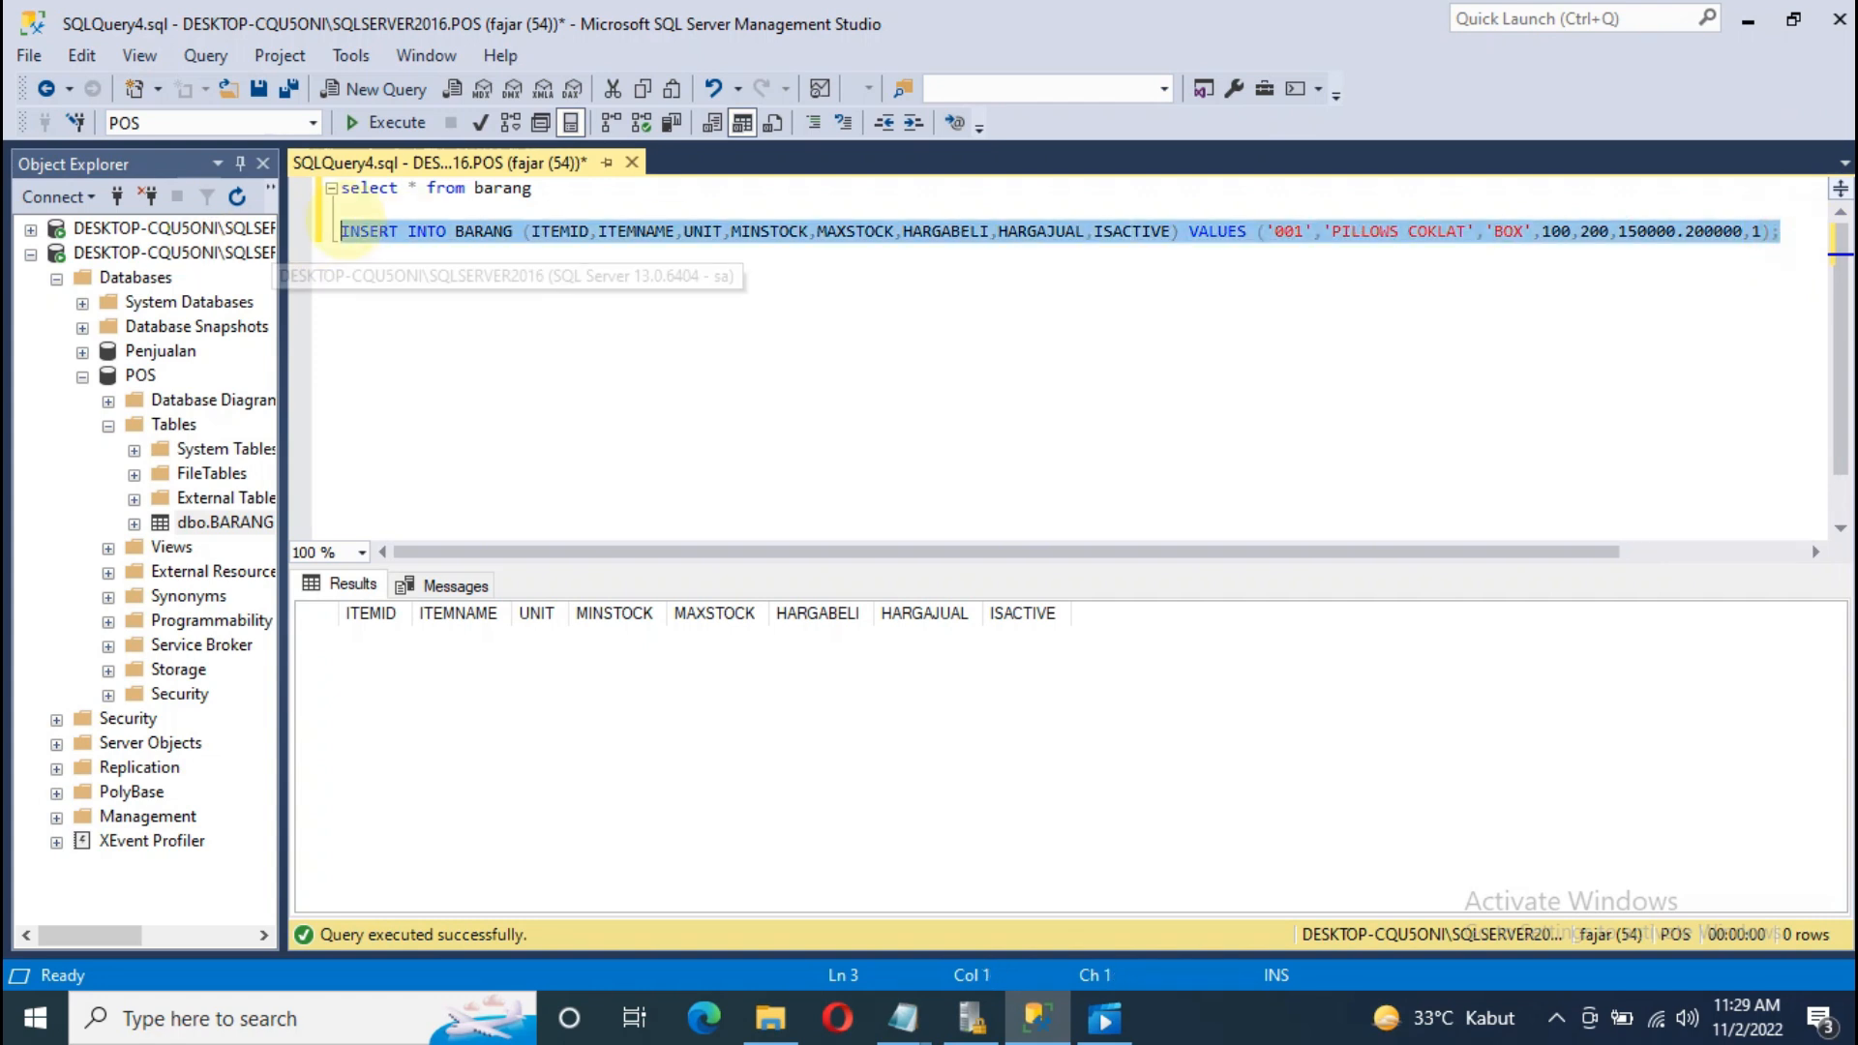
right_click(364, 233)
click(486, 462)
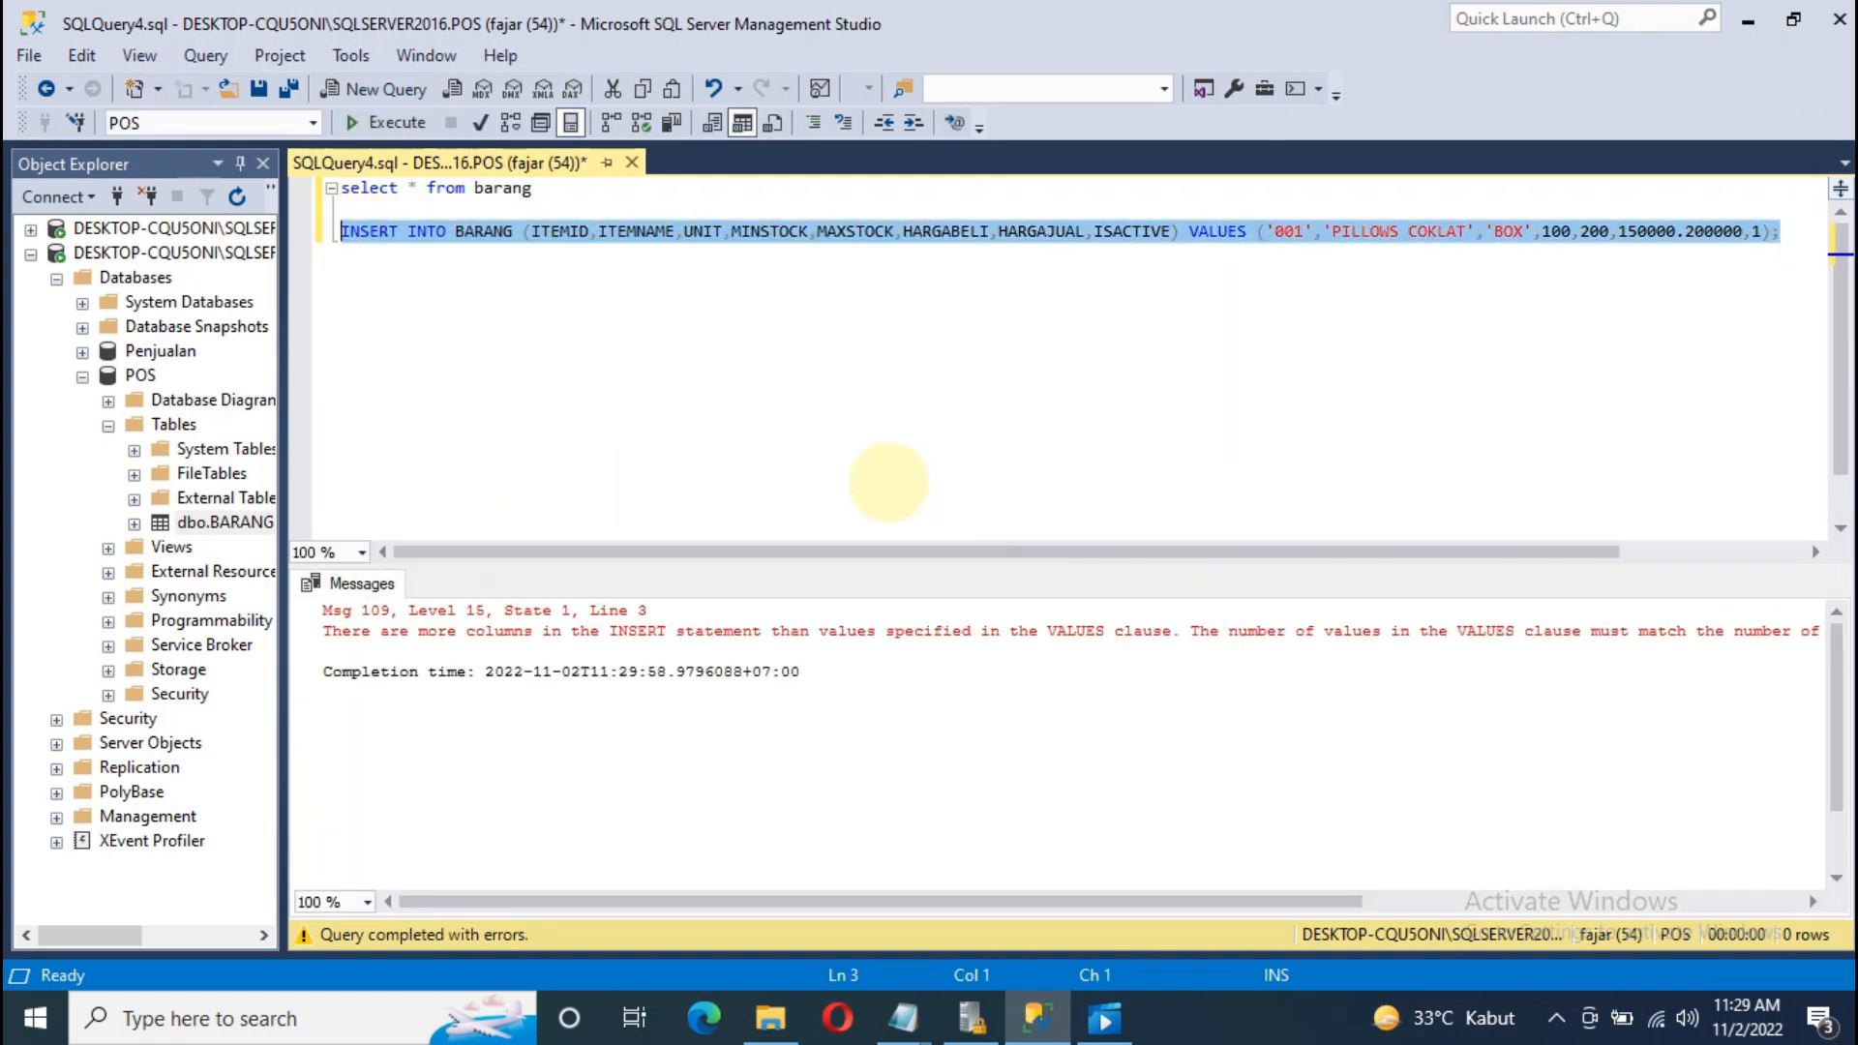
click(869, 474)
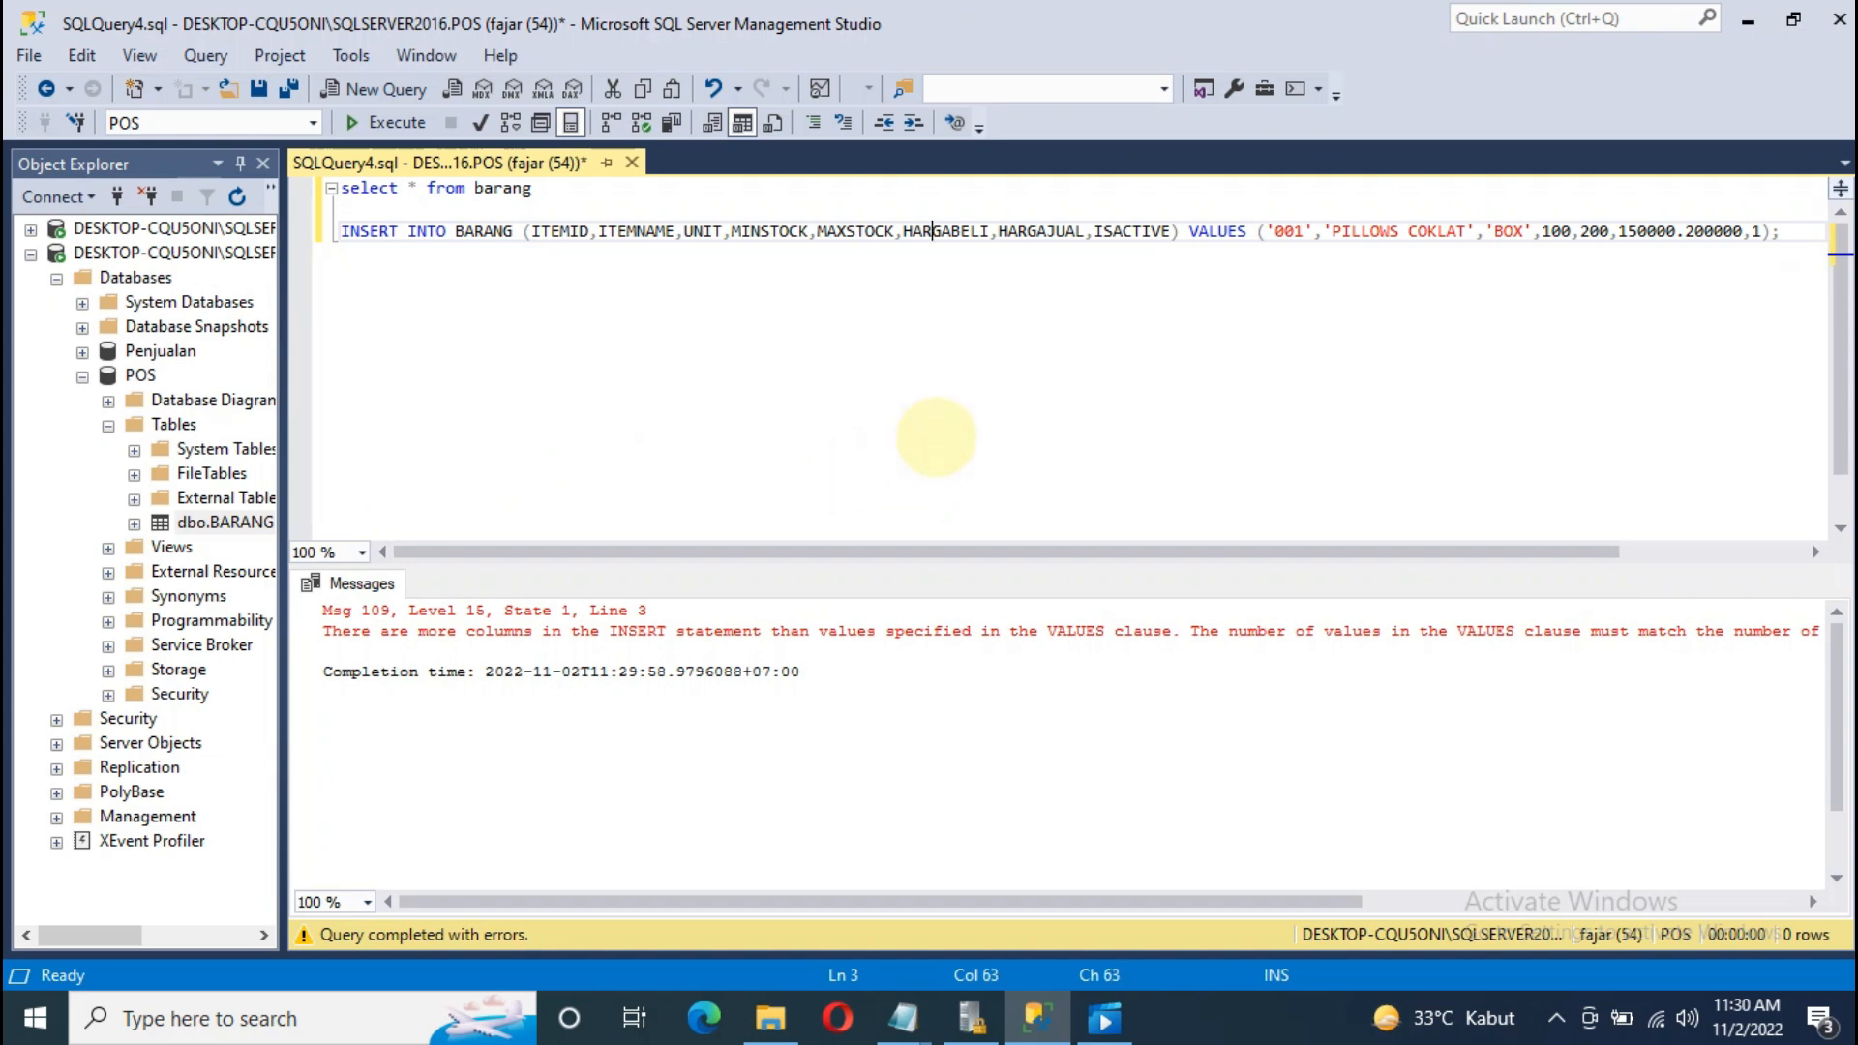
mouse_move(1262, 905)
mouse_down()
mouse_move(1622, 904)
mouse_move(1267, 905)
mouse_up()
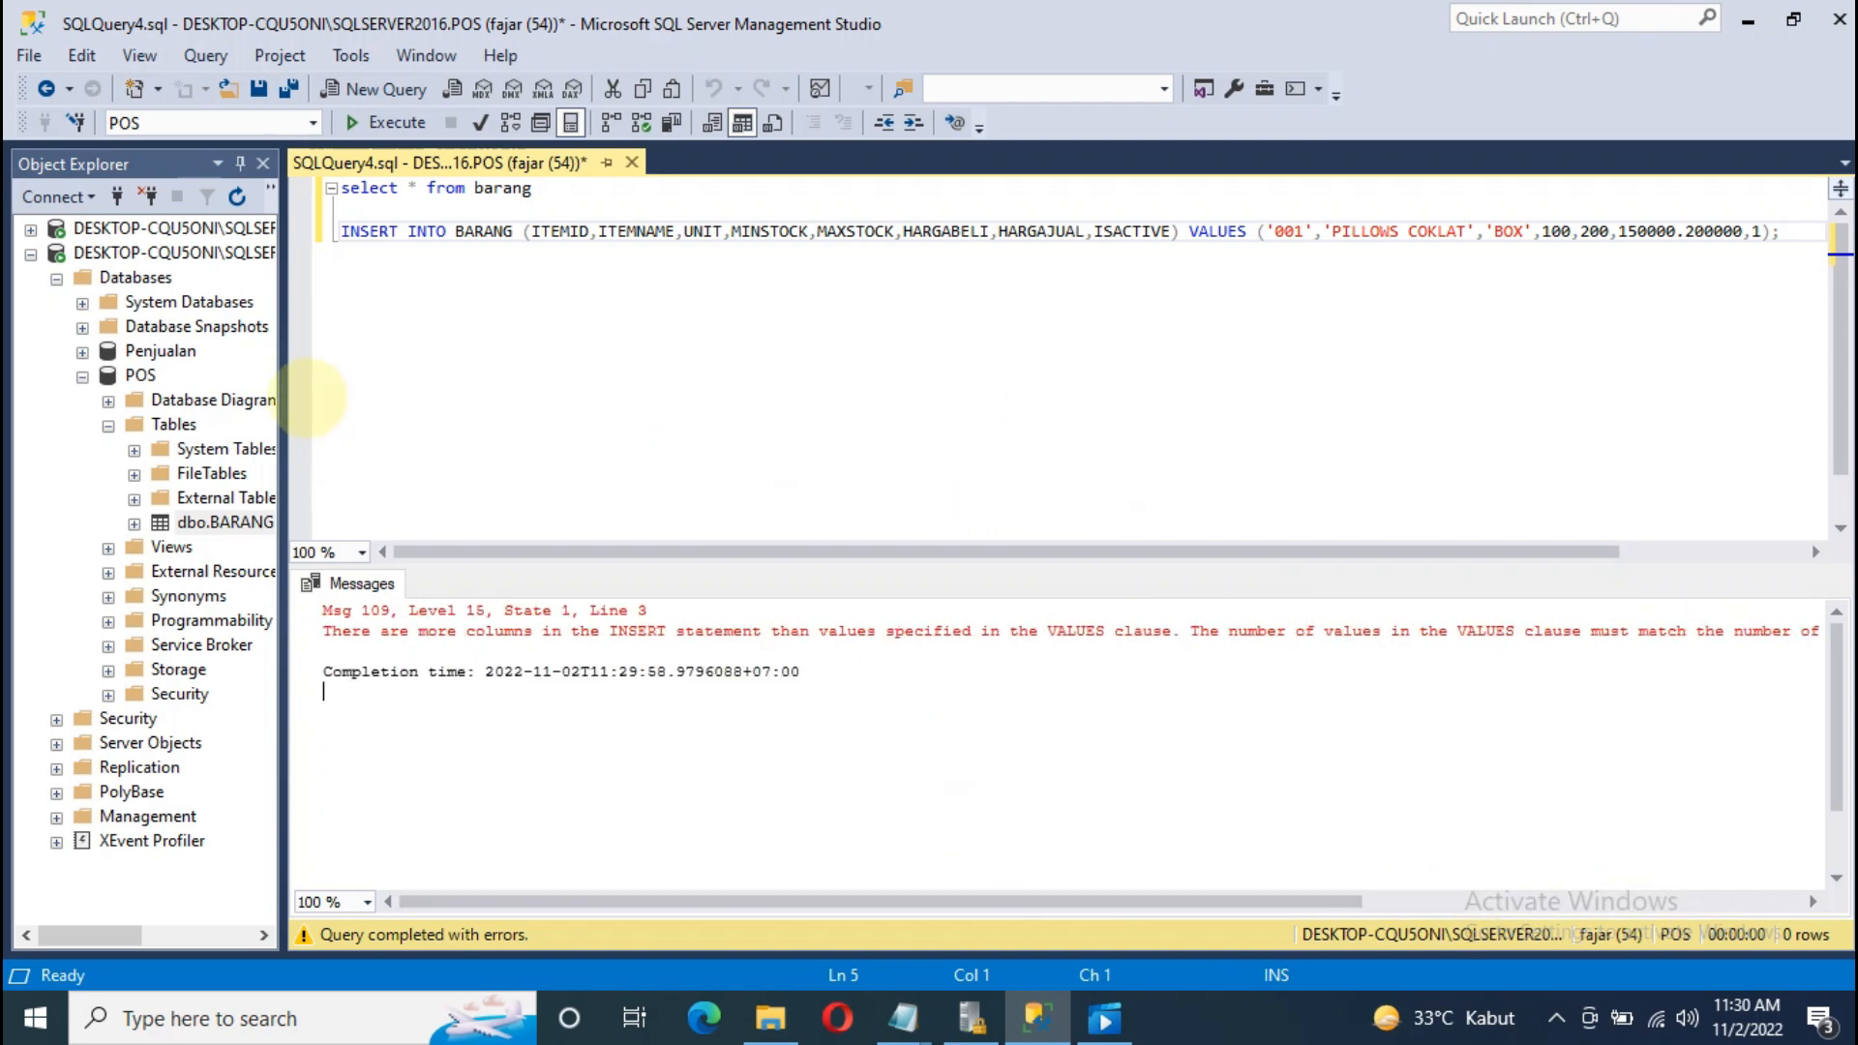
Step: Compare the eight columns against the values, spotting the period between the two prices
click(683, 230)
click(943, 233)
click(1134, 232)
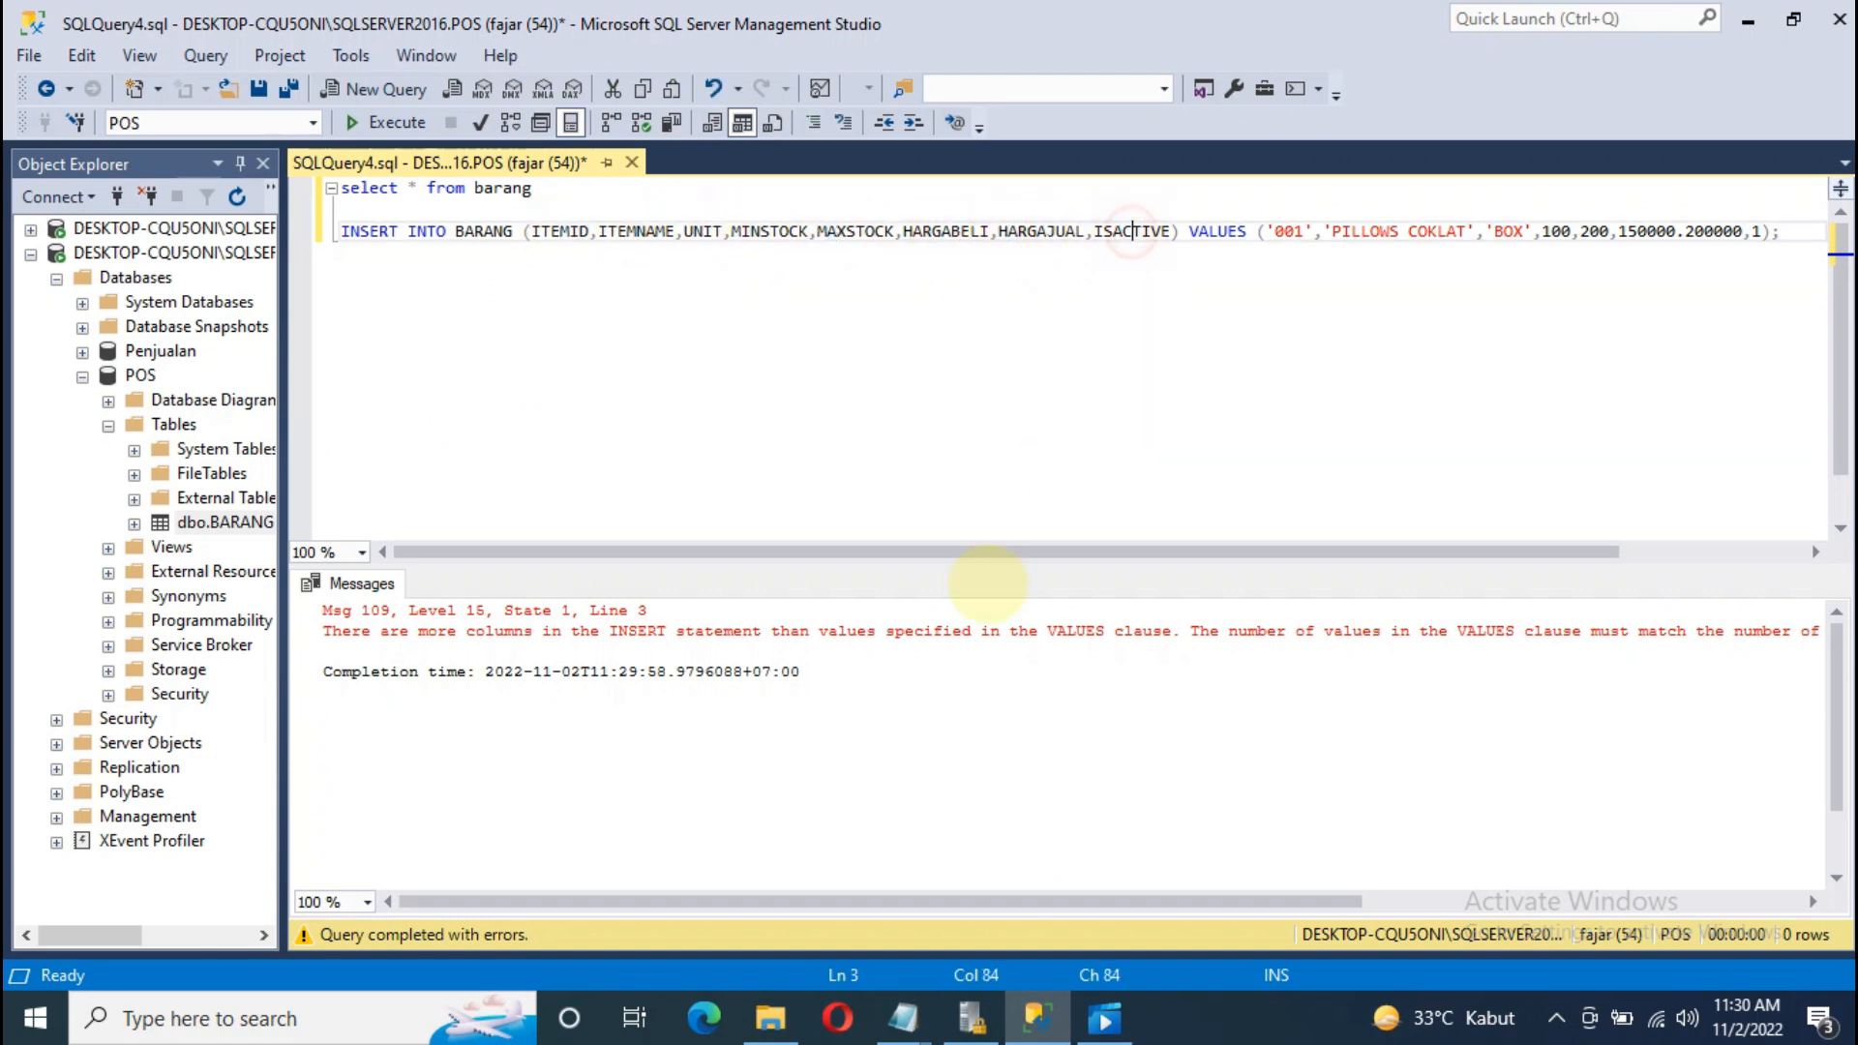
drag(593, 550, 713, 556)
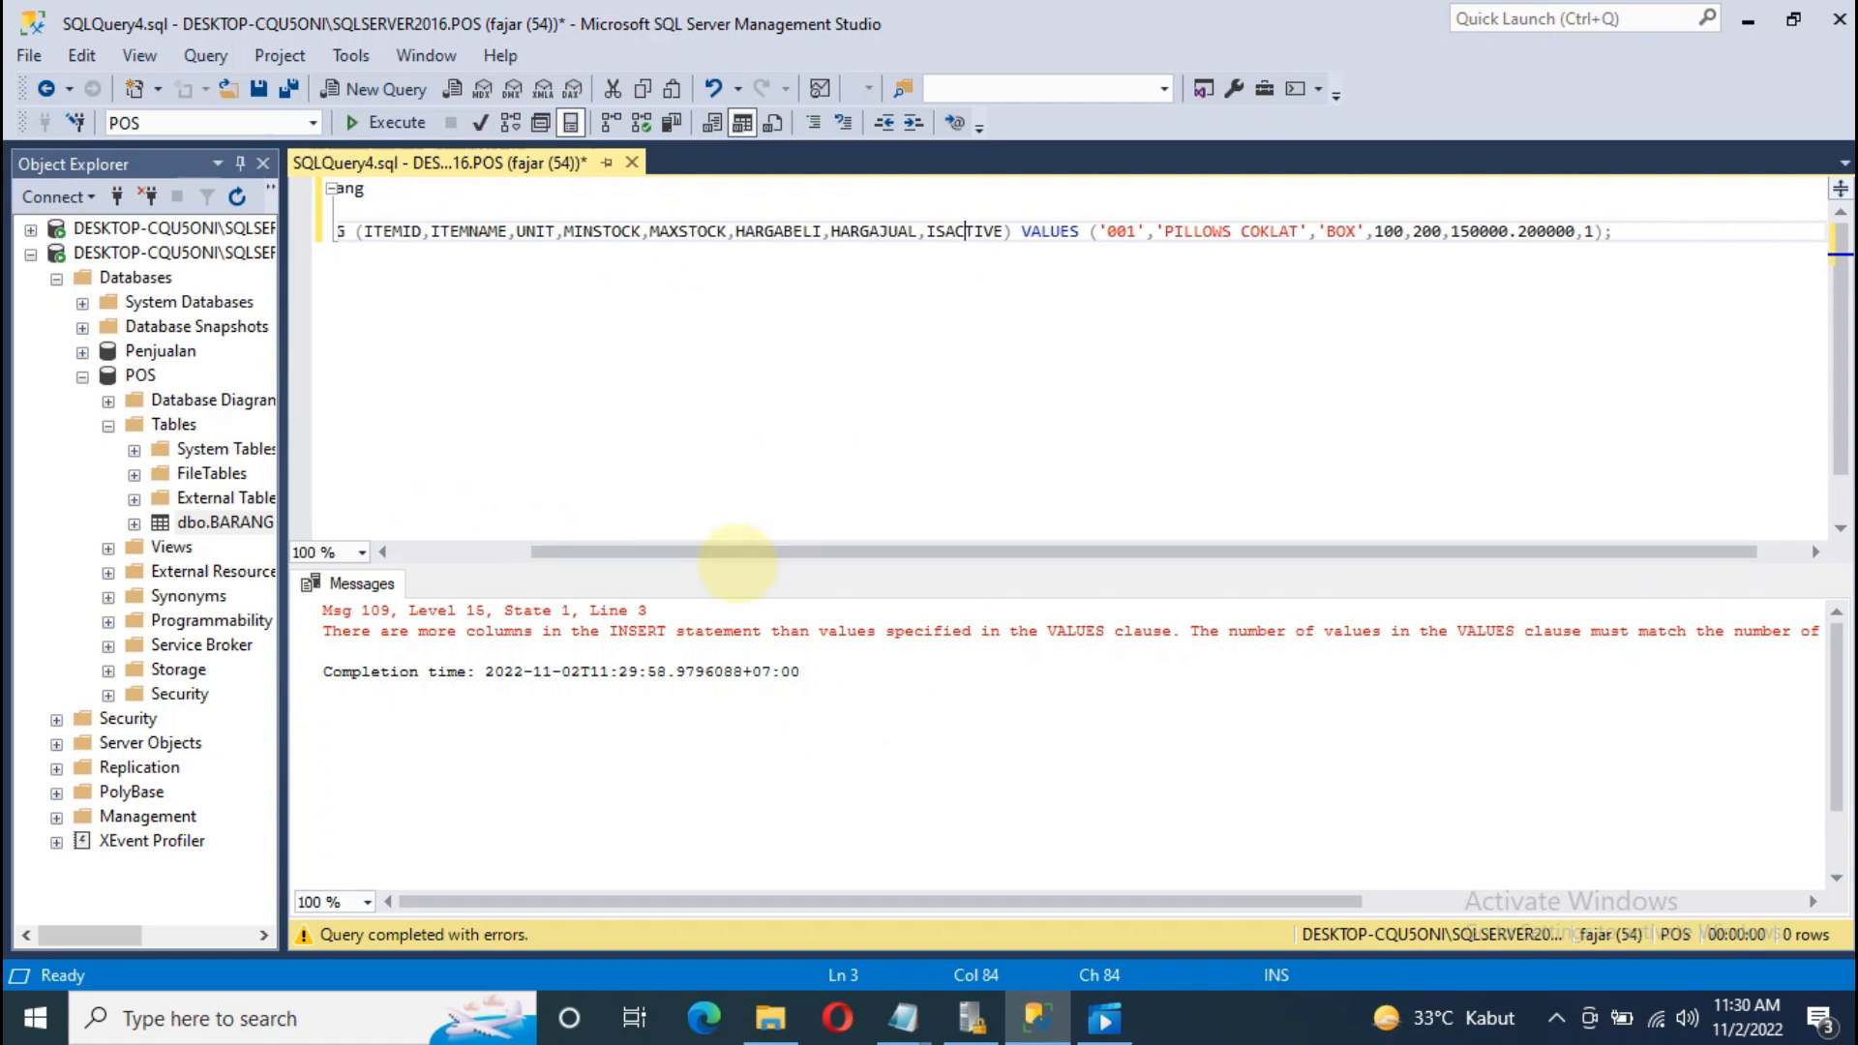
click(1183, 232)
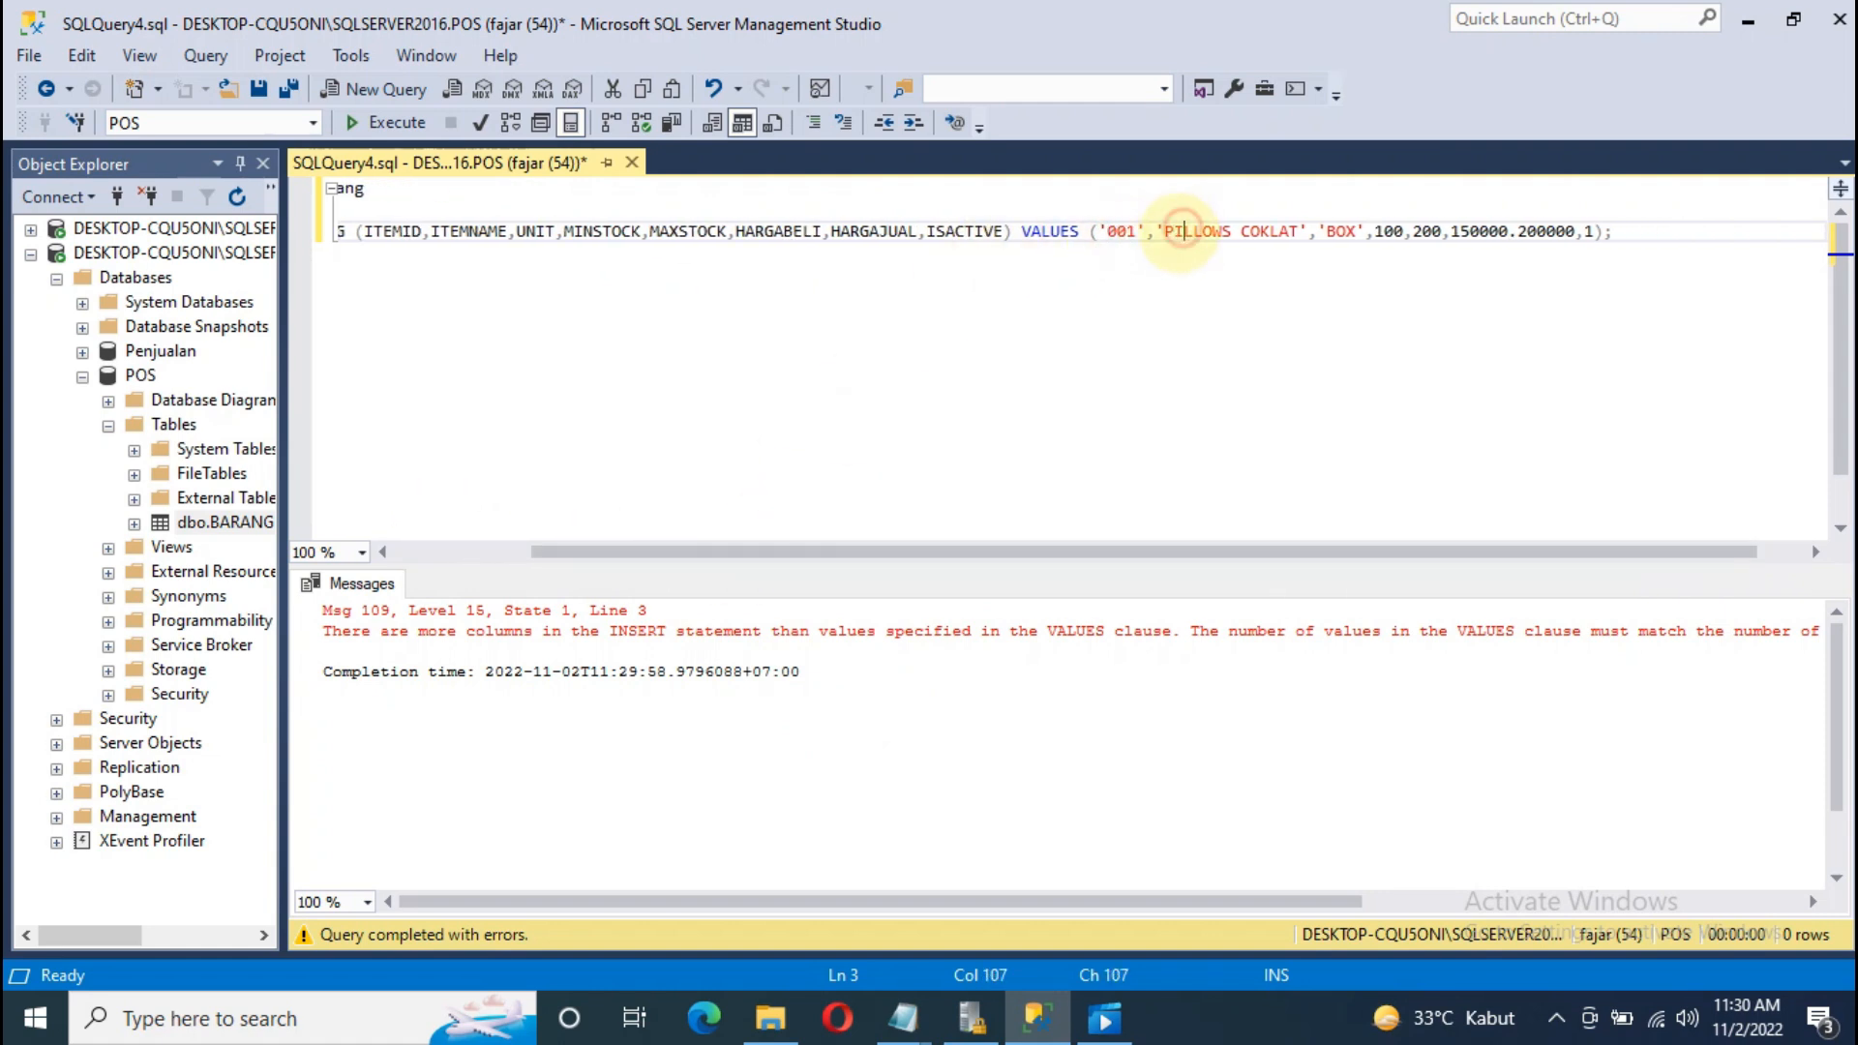
click(1526, 232)
click(1577, 232)
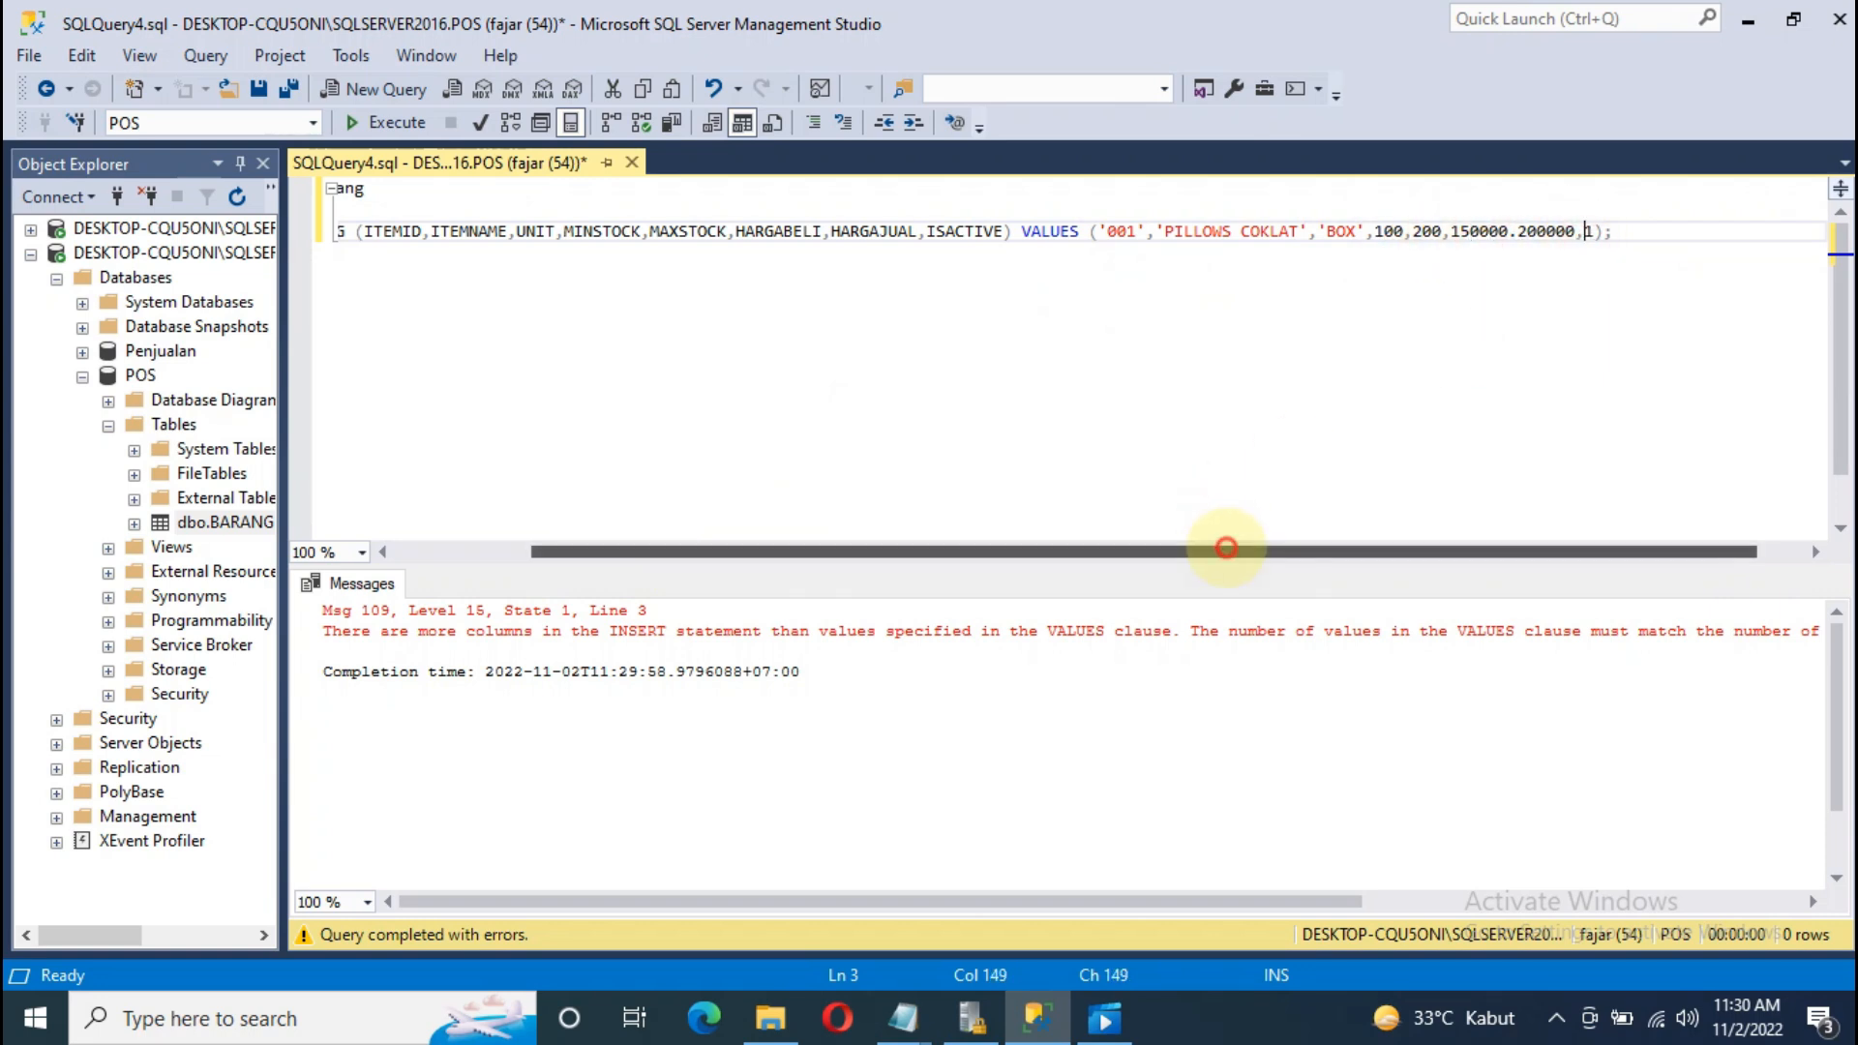
drag(1229, 551, 943, 538)
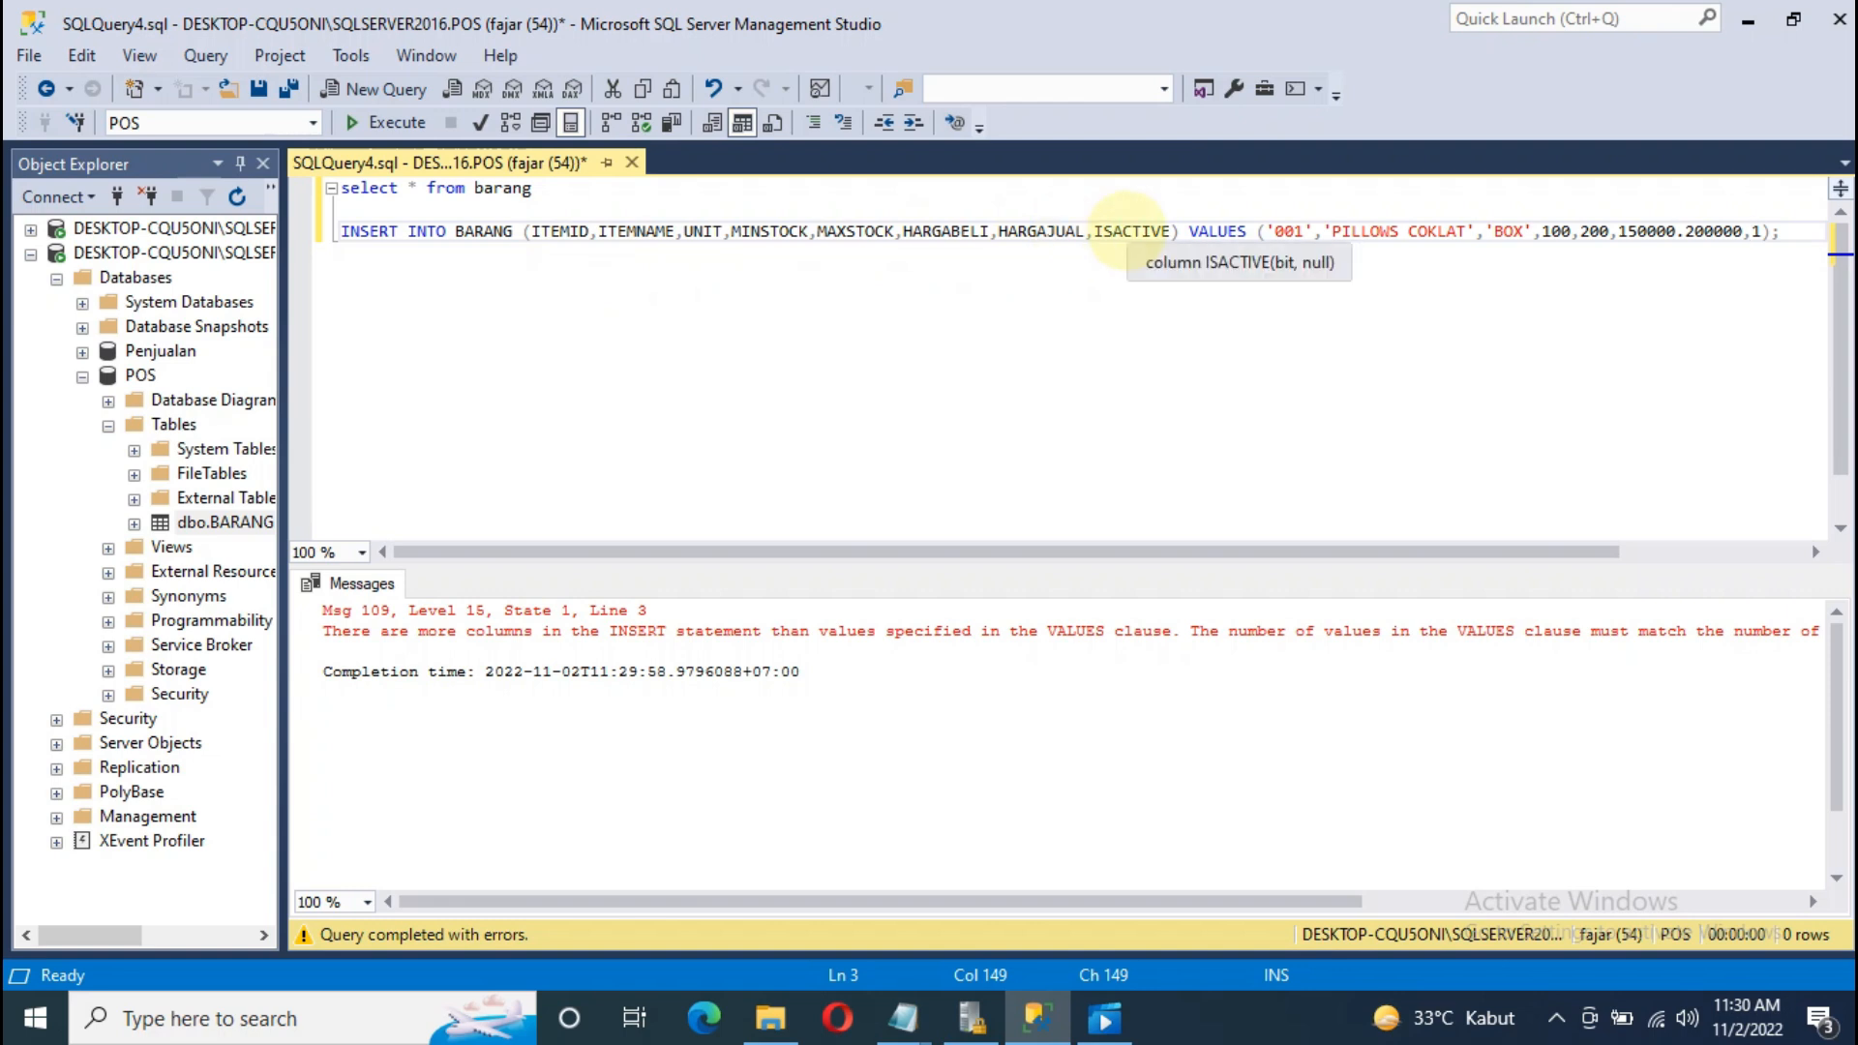
drag(1150, 551, 1189, 550)
click(1453, 230)
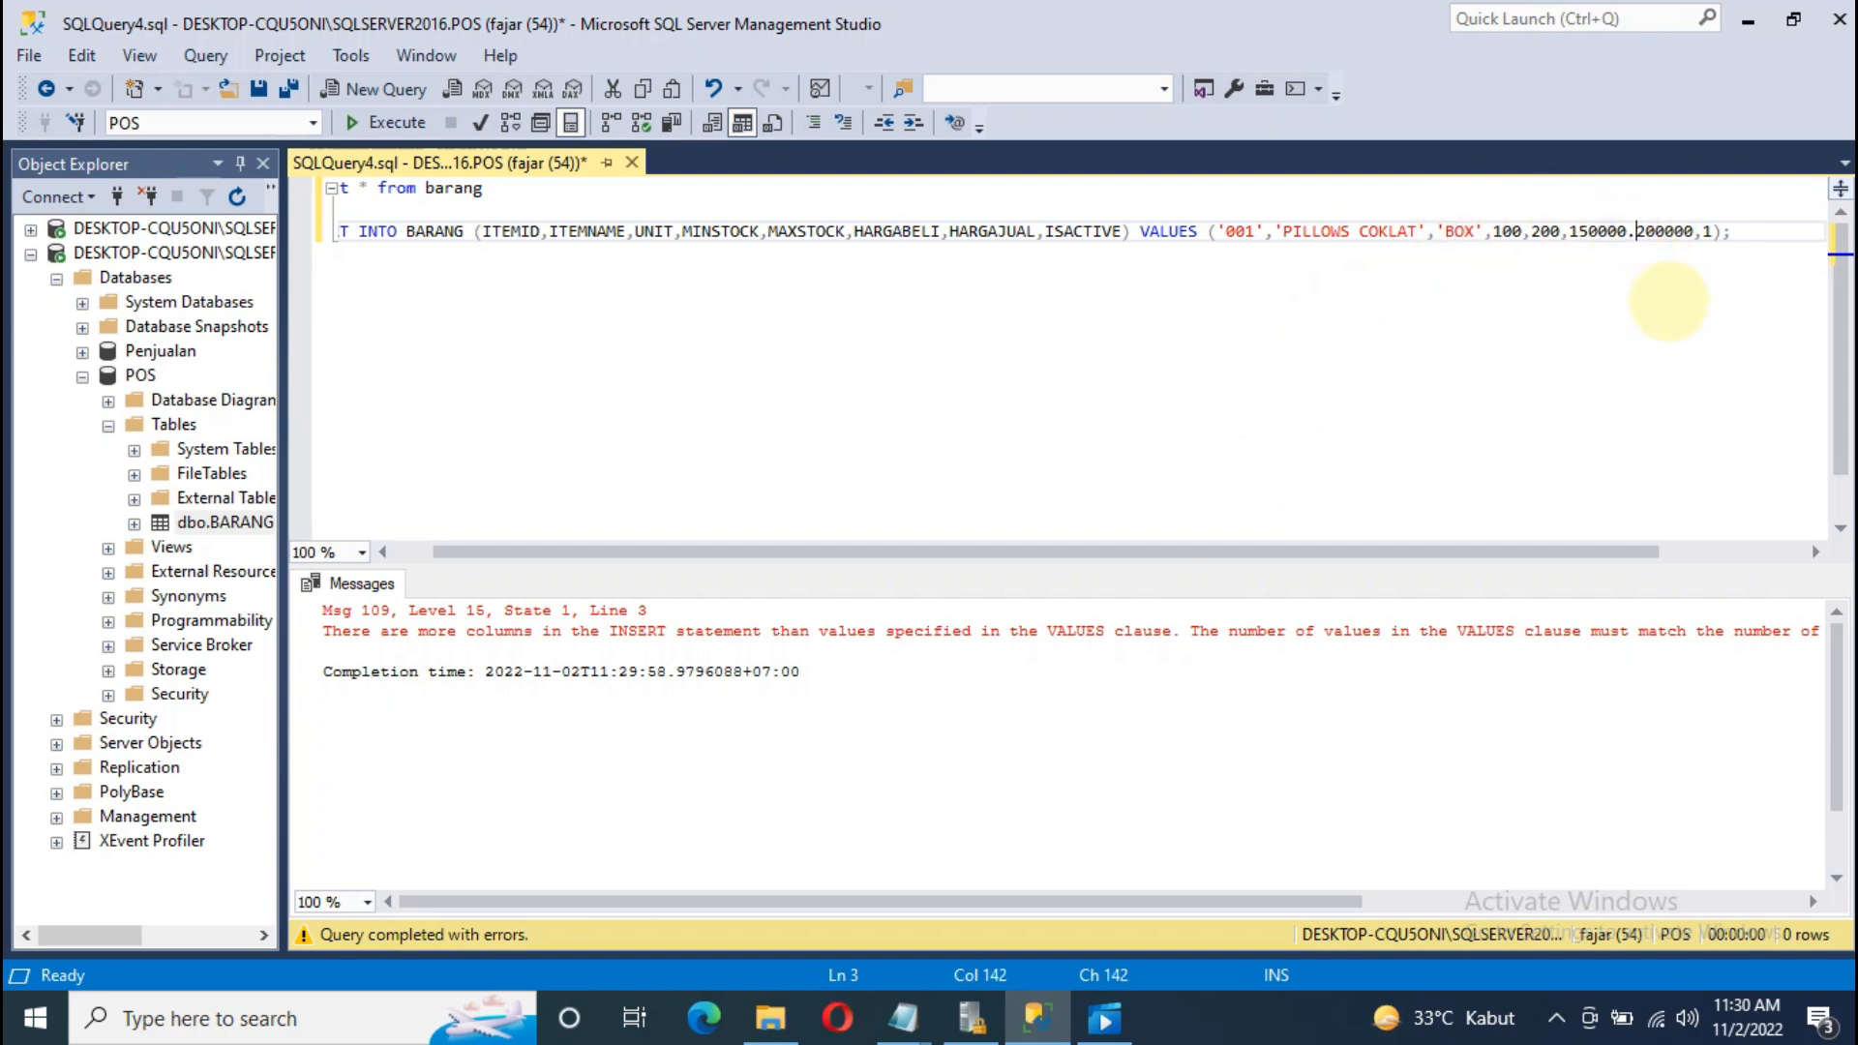
Step: Execute the corrected INSERT, adding the PILLOWS COKLAT row to BARANG
drag(1751, 230, 334, 232)
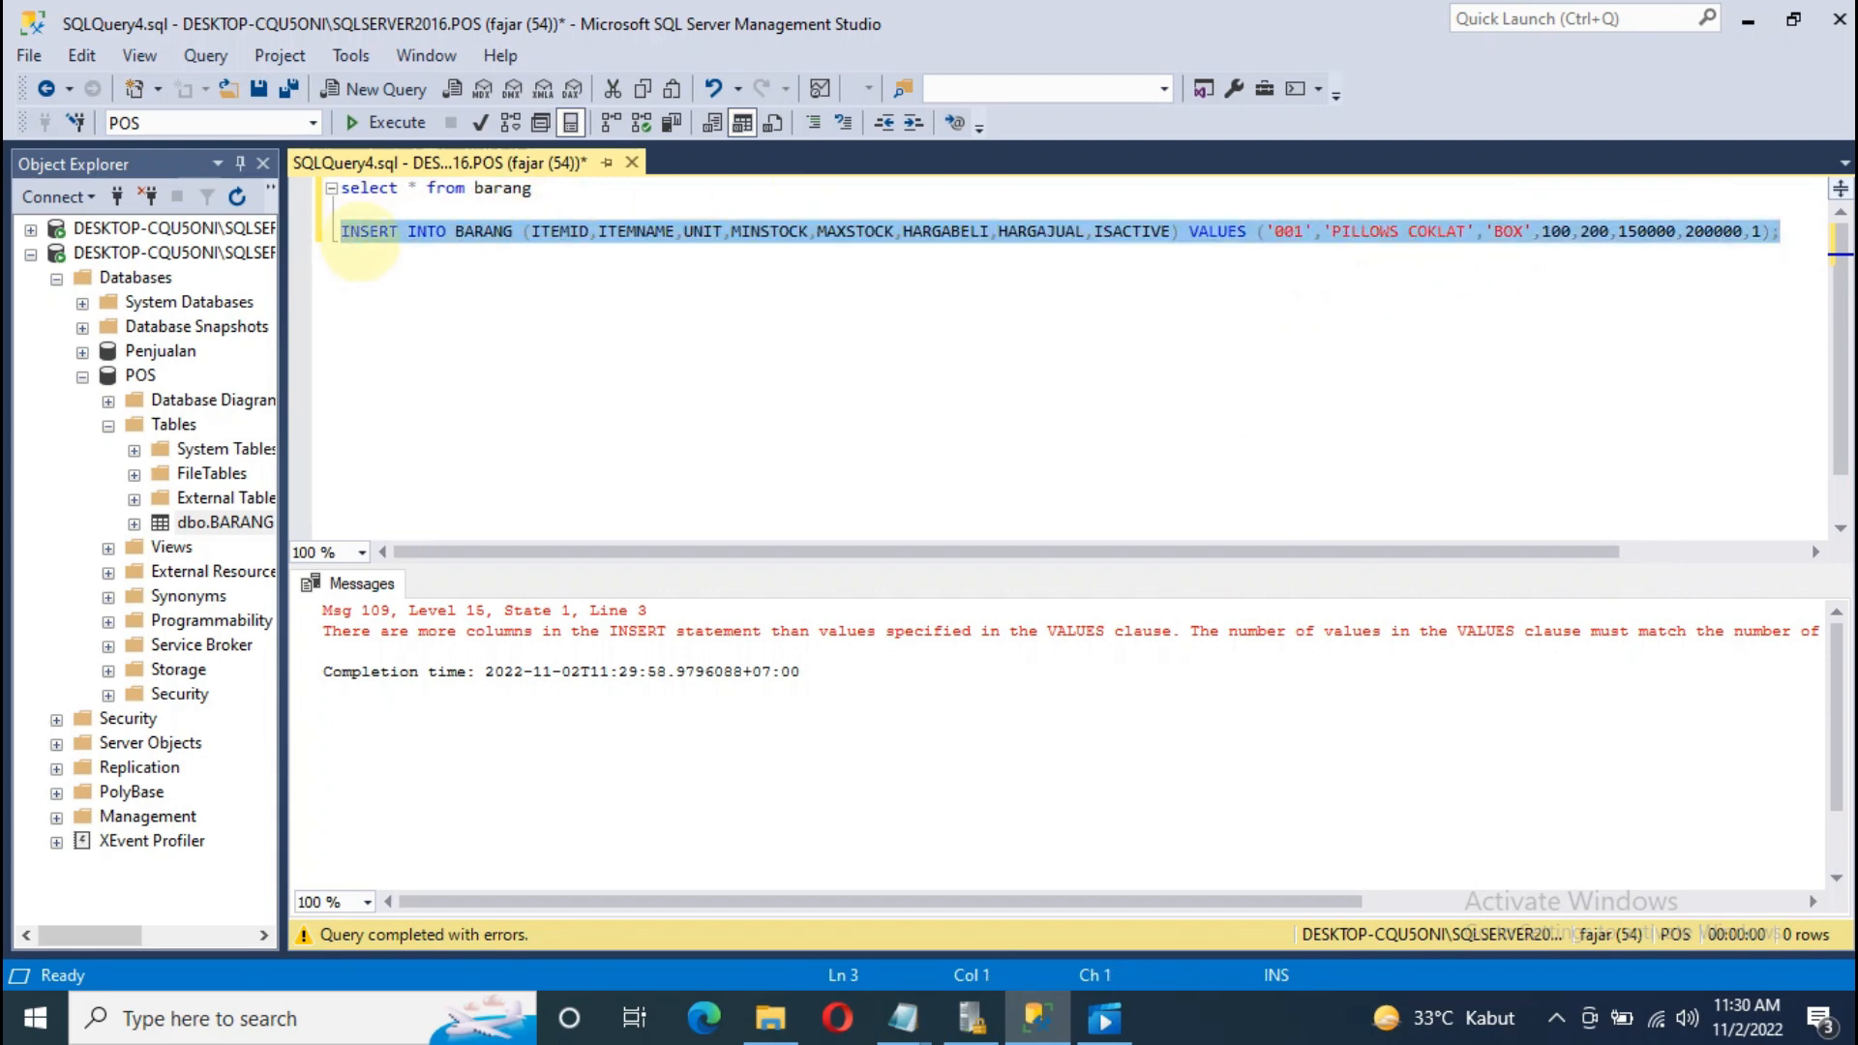
right_click(366, 232)
click(479, 471)
click(741, 407)
drag(281, 336, 401, 352)
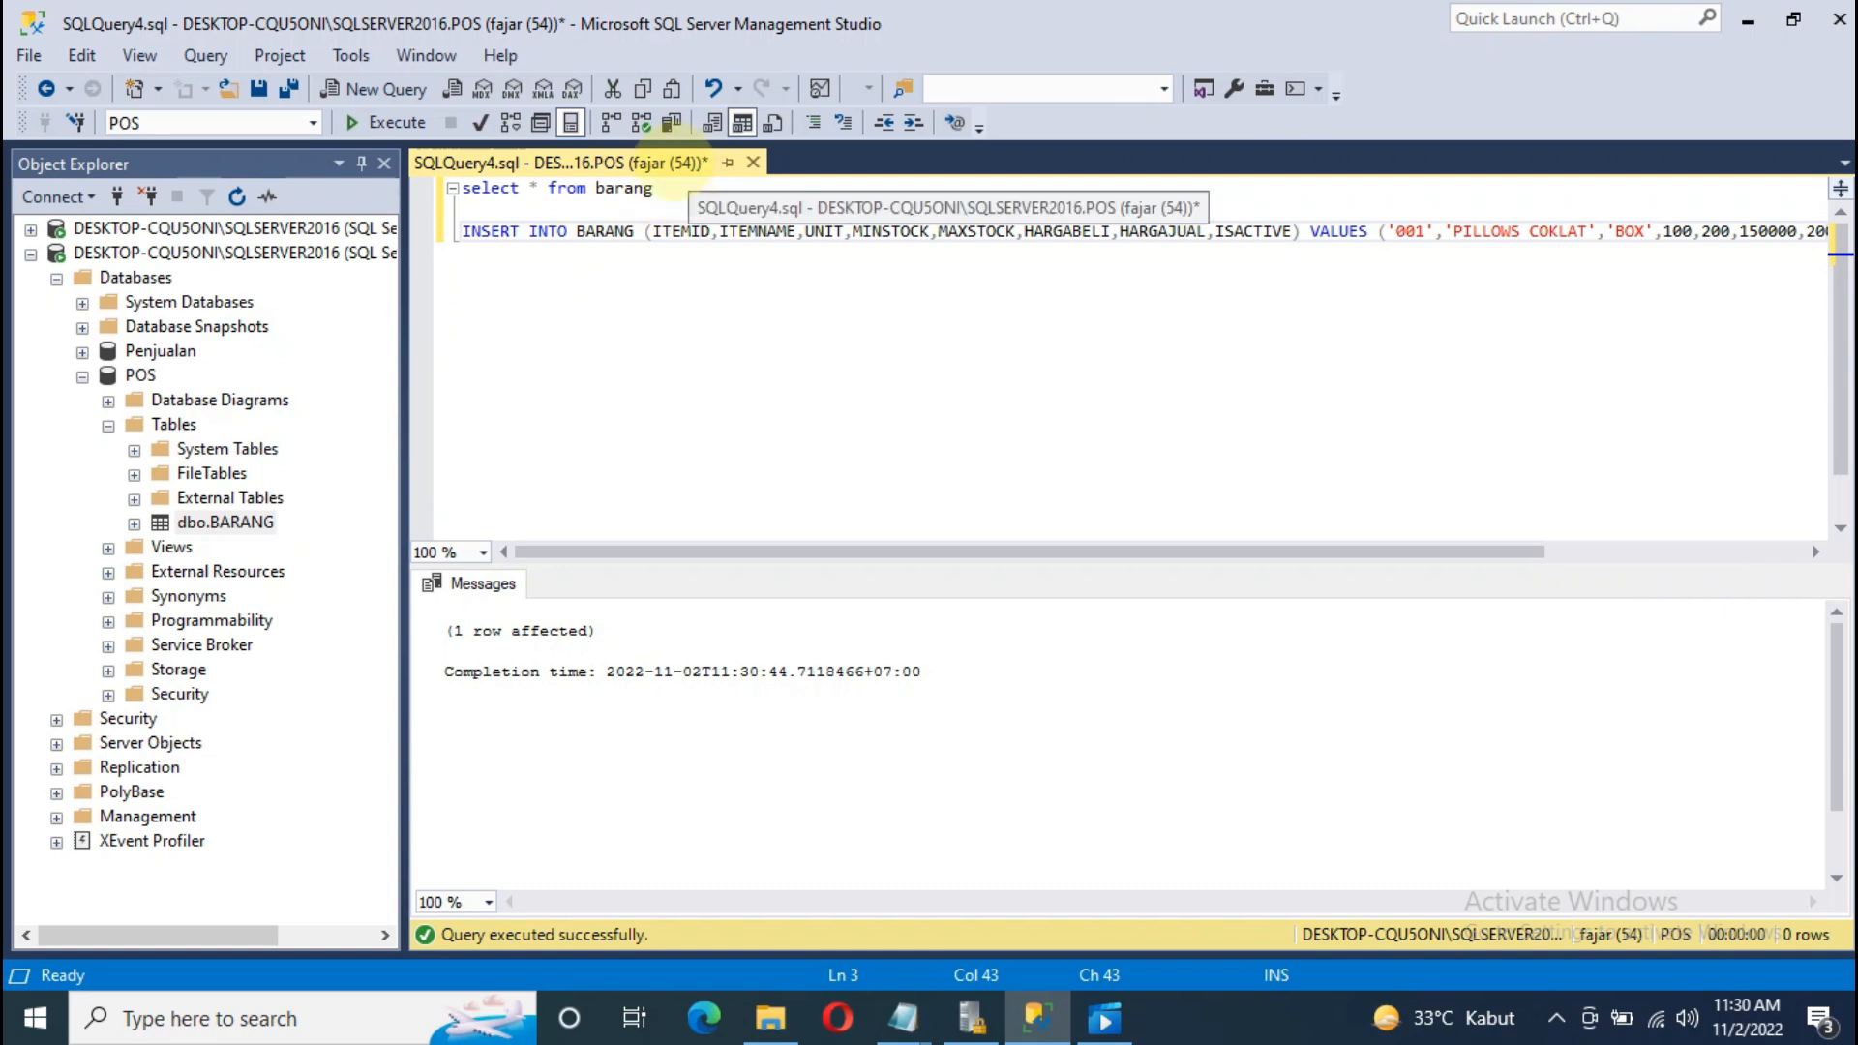
Step: Run 'select * from barang' on line 1 to show the new row
click(658, 190)
drag(658, 190, 447, 191)
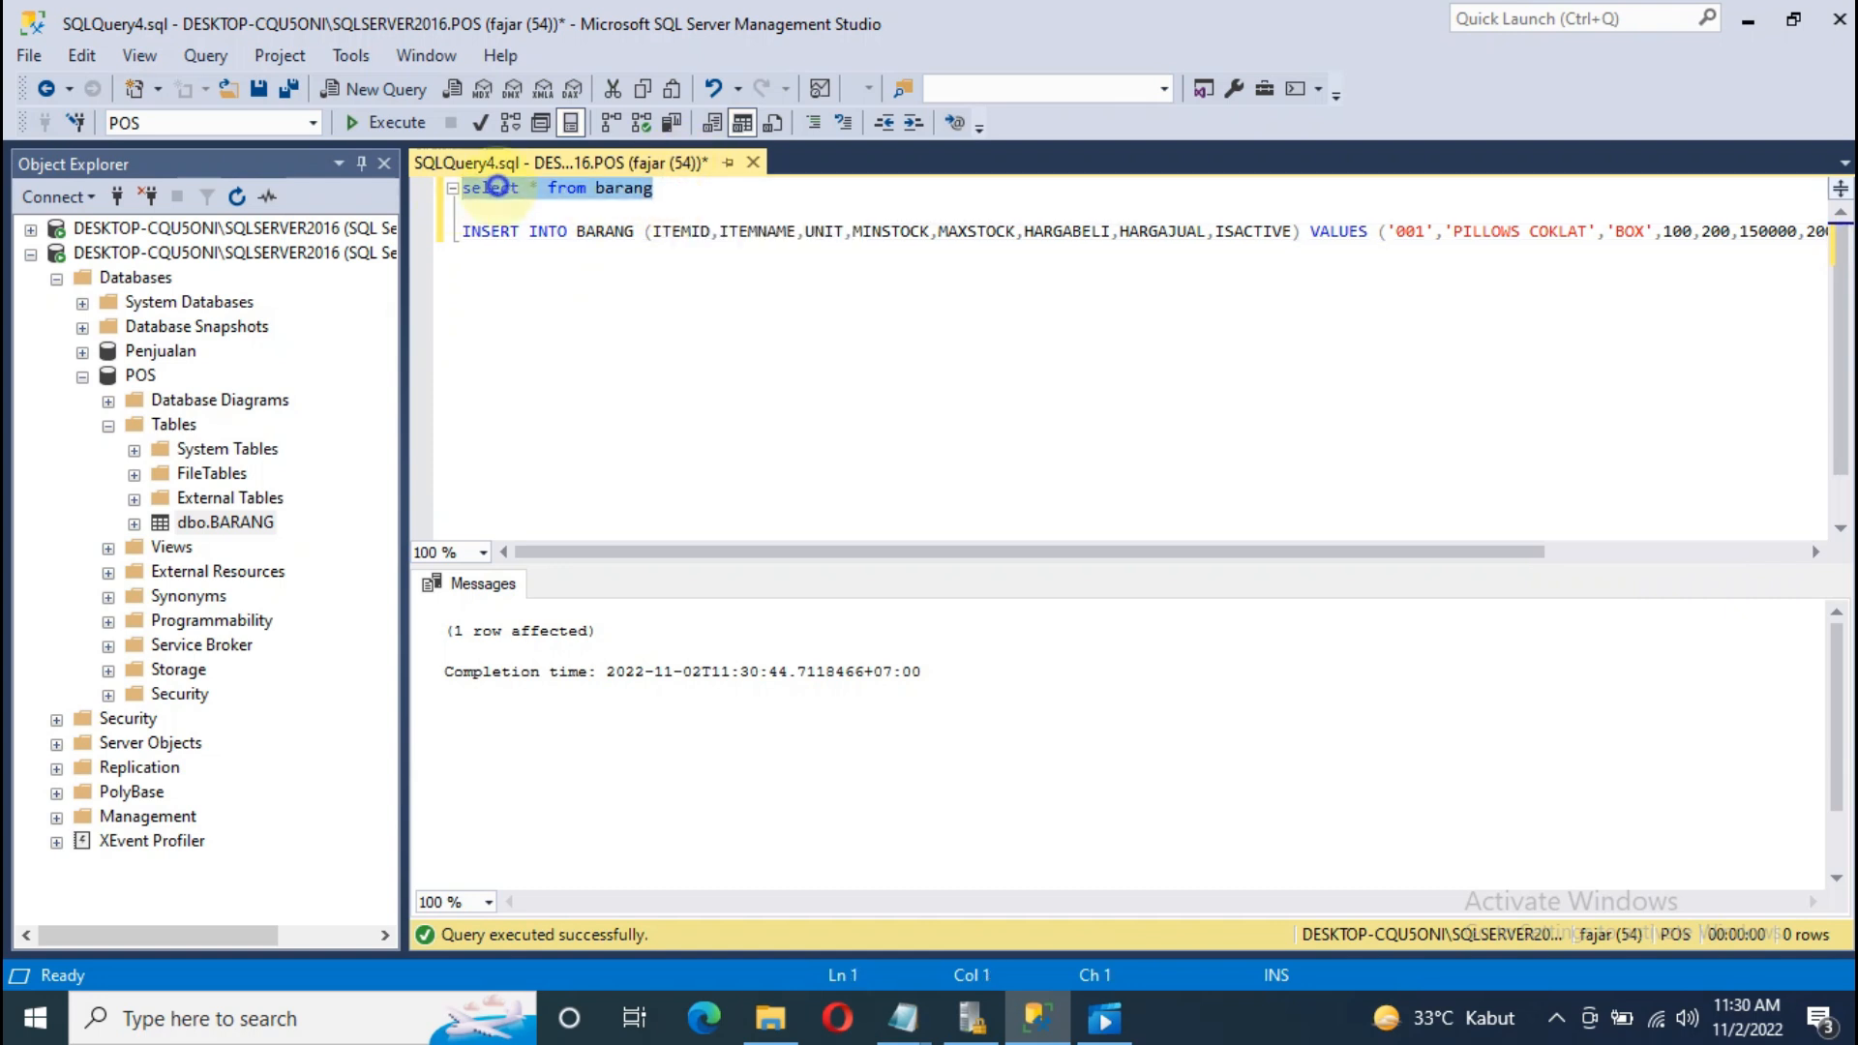
right_click(497, 187)
click(600, 426)
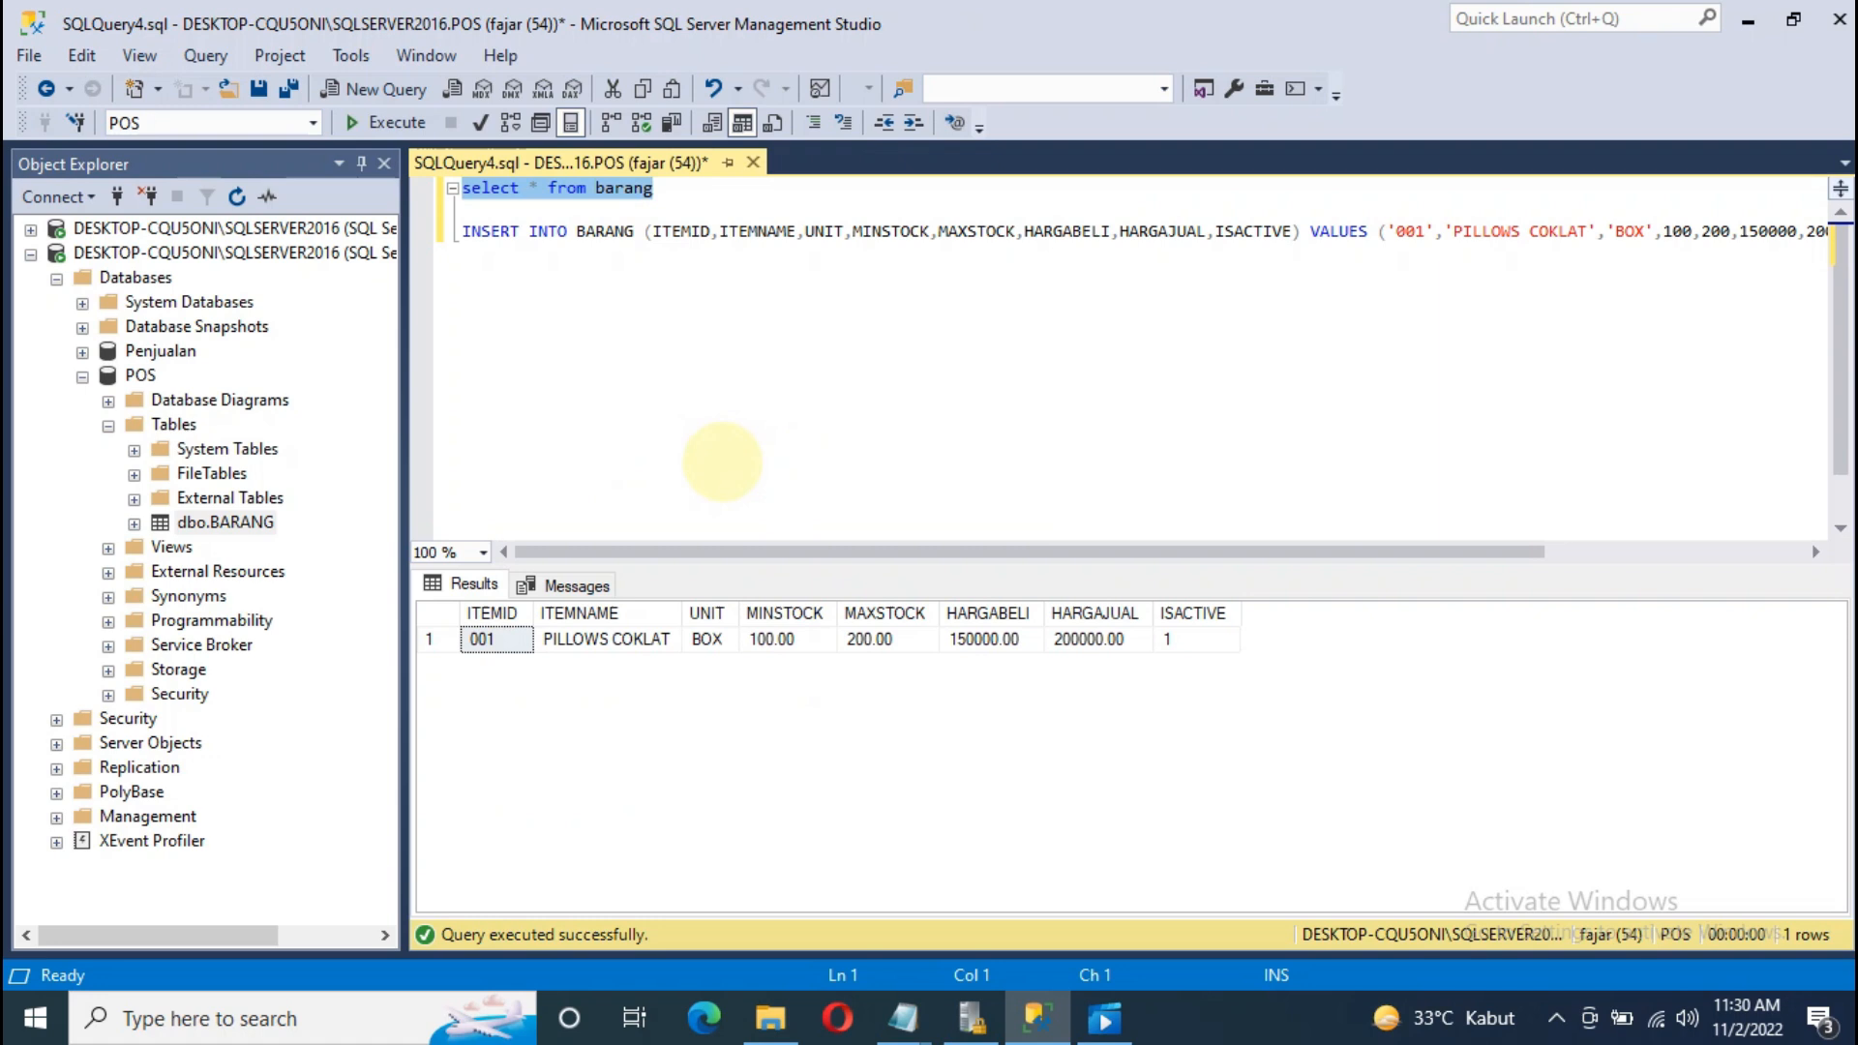
click(759, 379)
drag(740, 552, 1000, 551)
click(1567, 236)
key(Return)
key(Return)
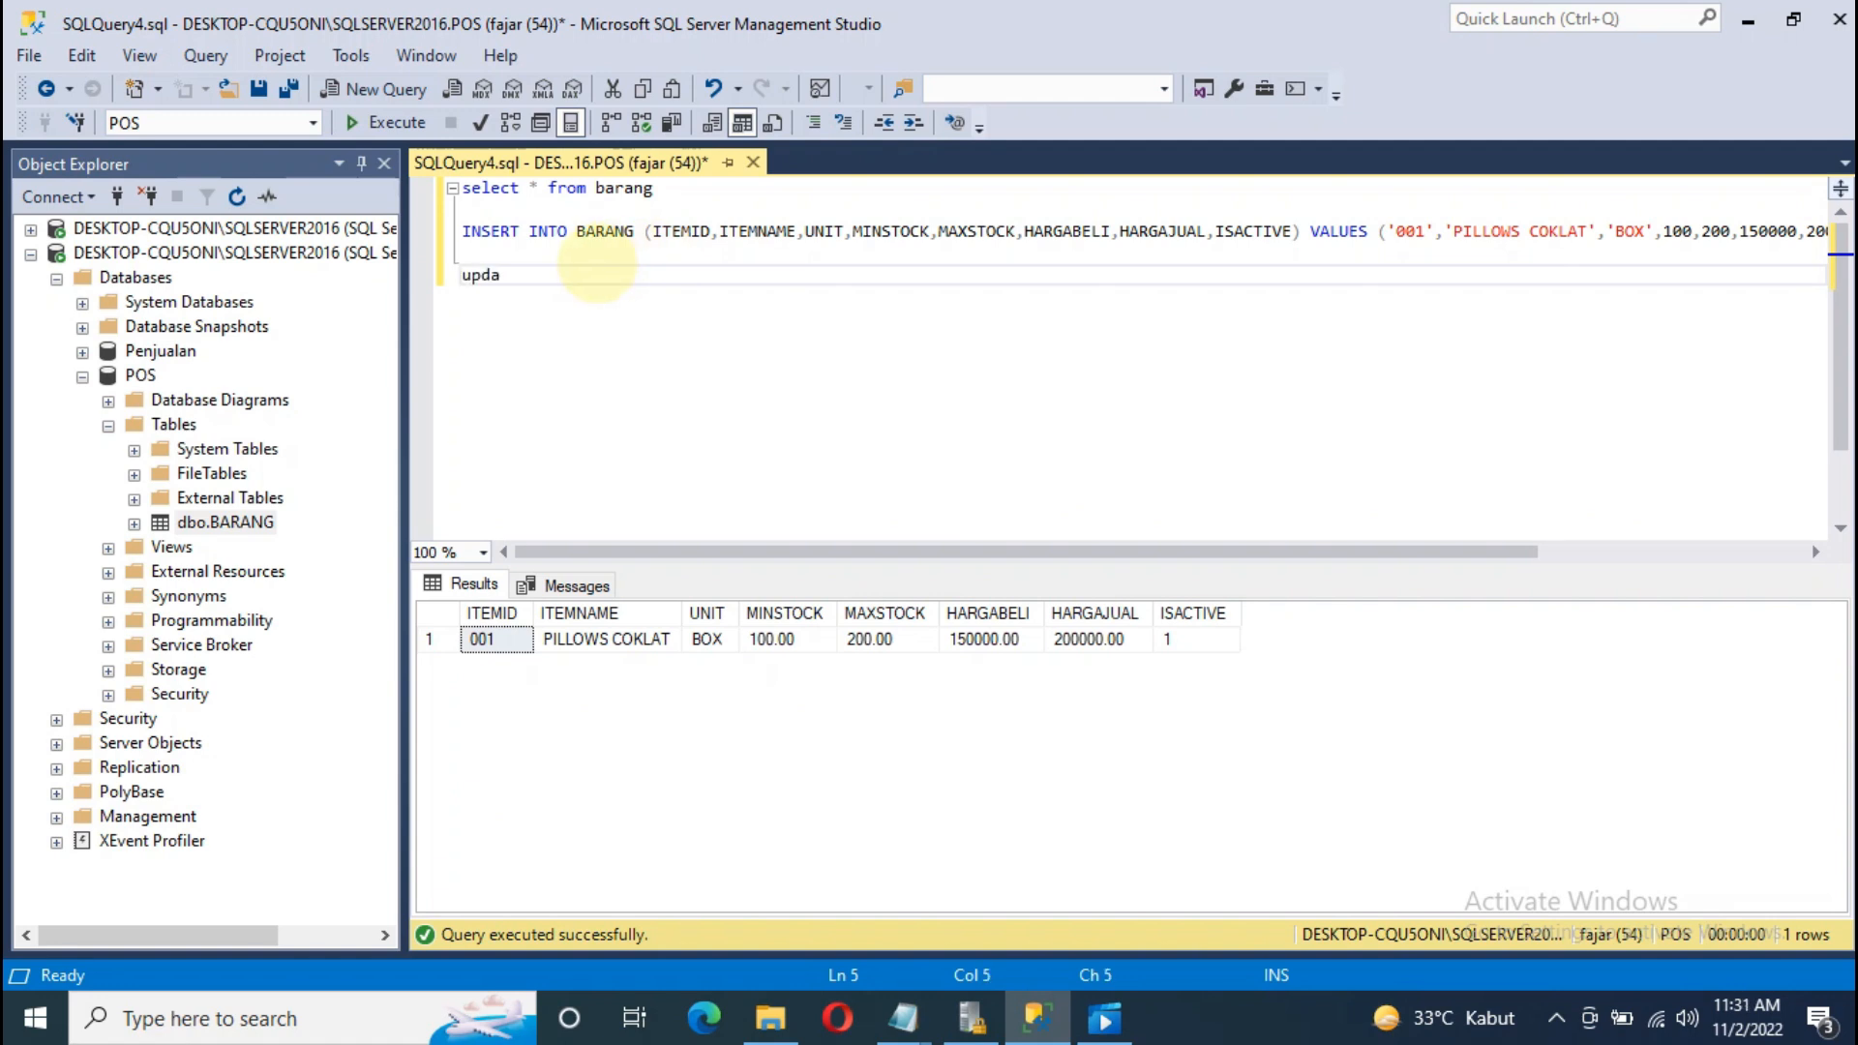
Step: Write and execute update BARANG set MINSTOCK = 50 where ITEMID = '001'
text(update )
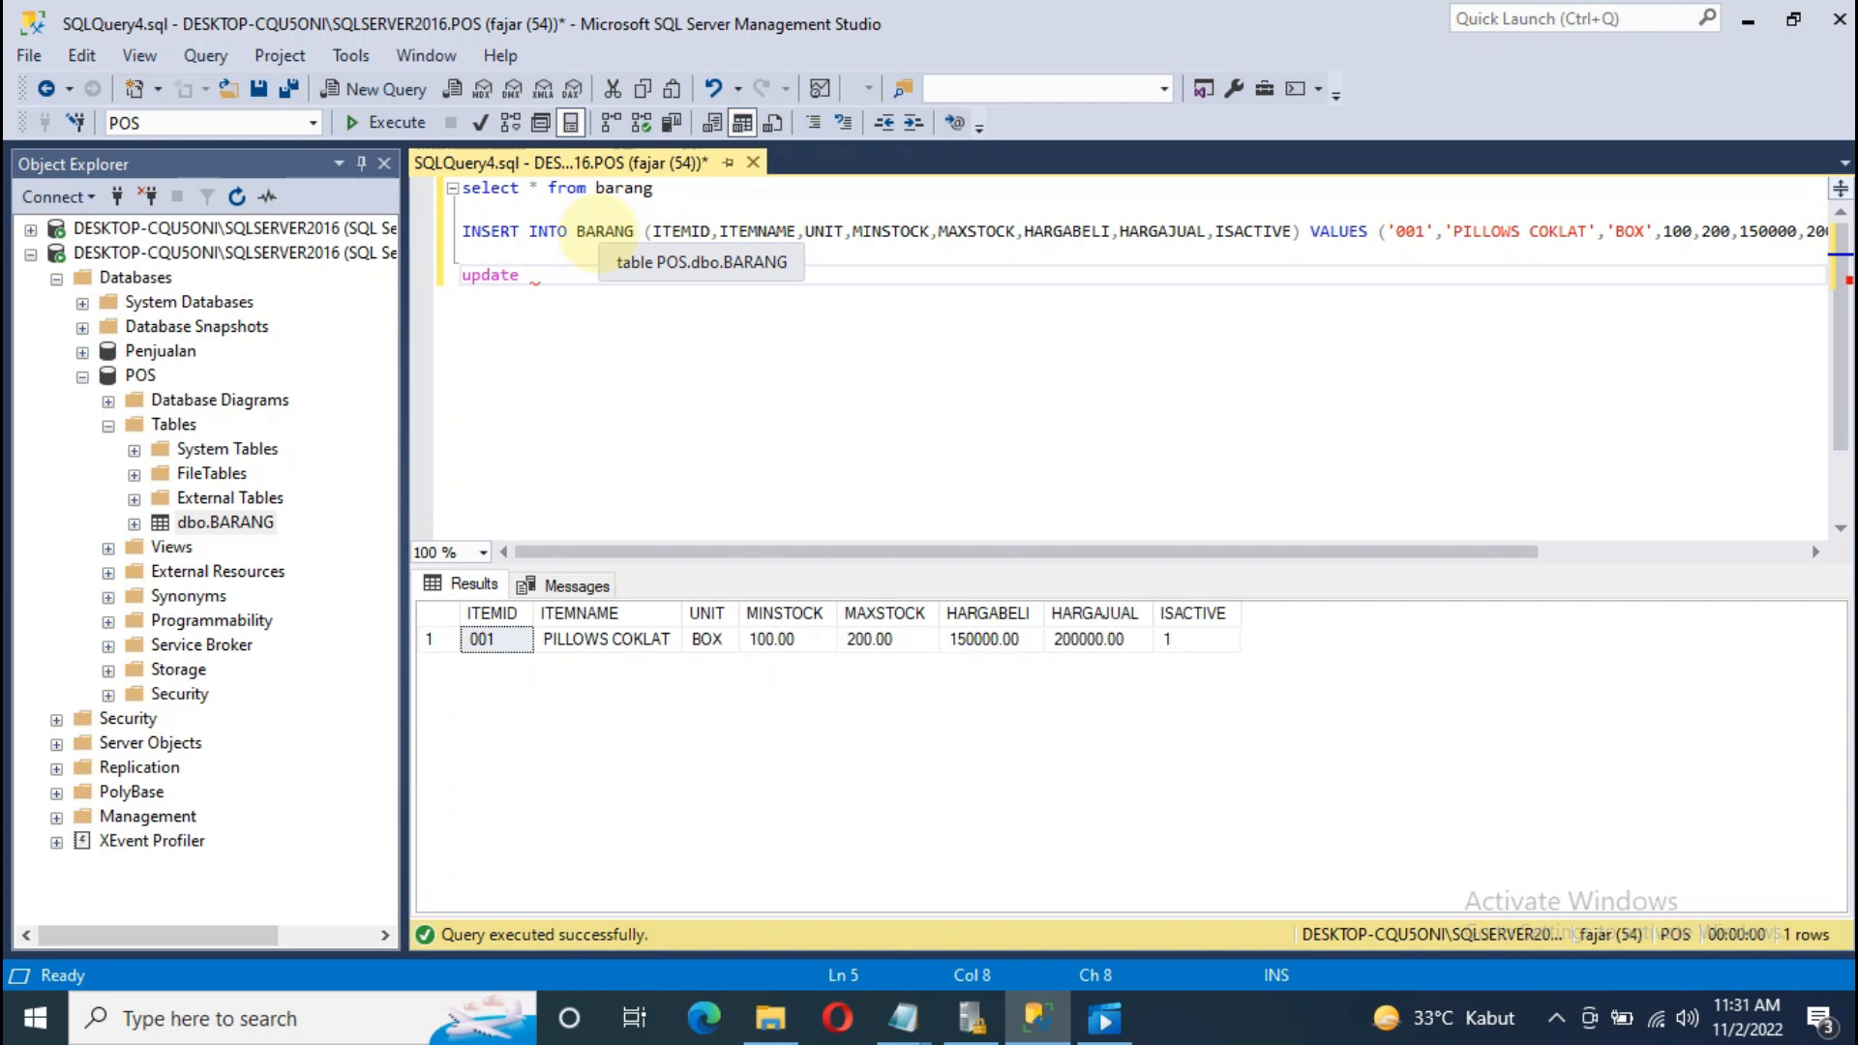
text(barang)
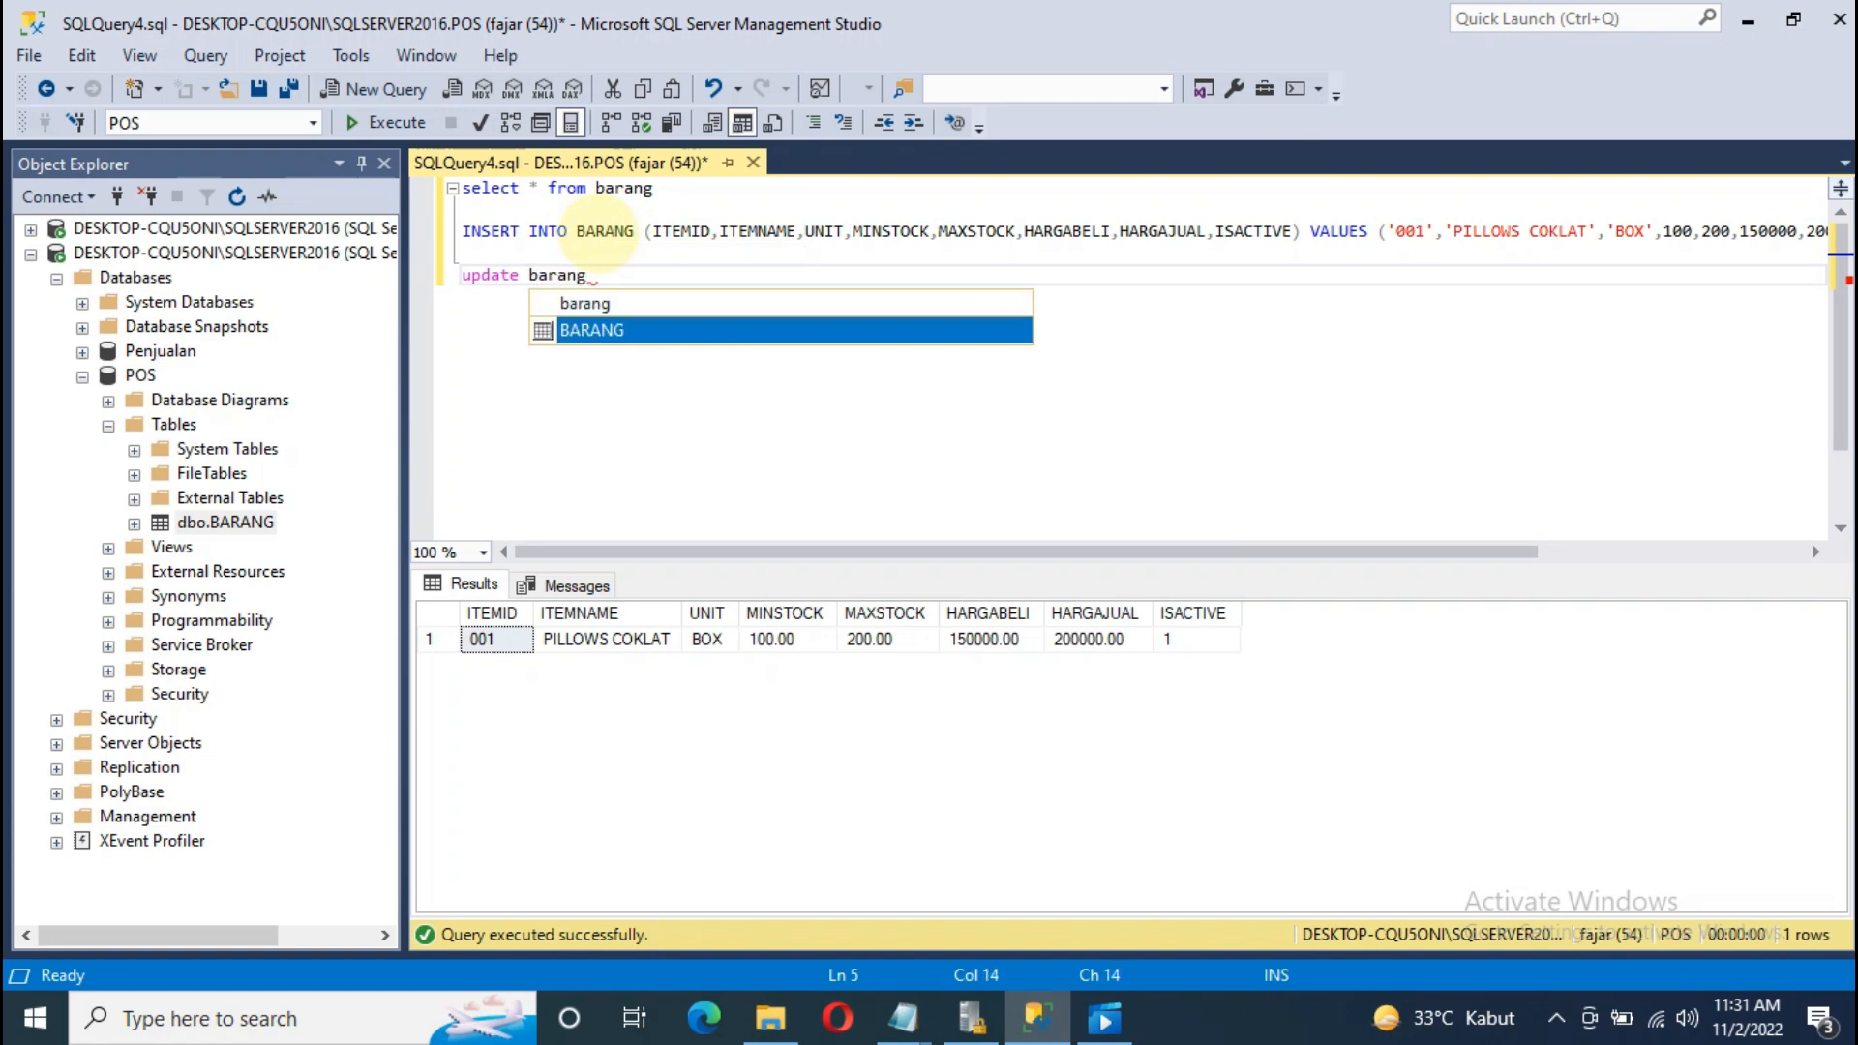
key(Tab)
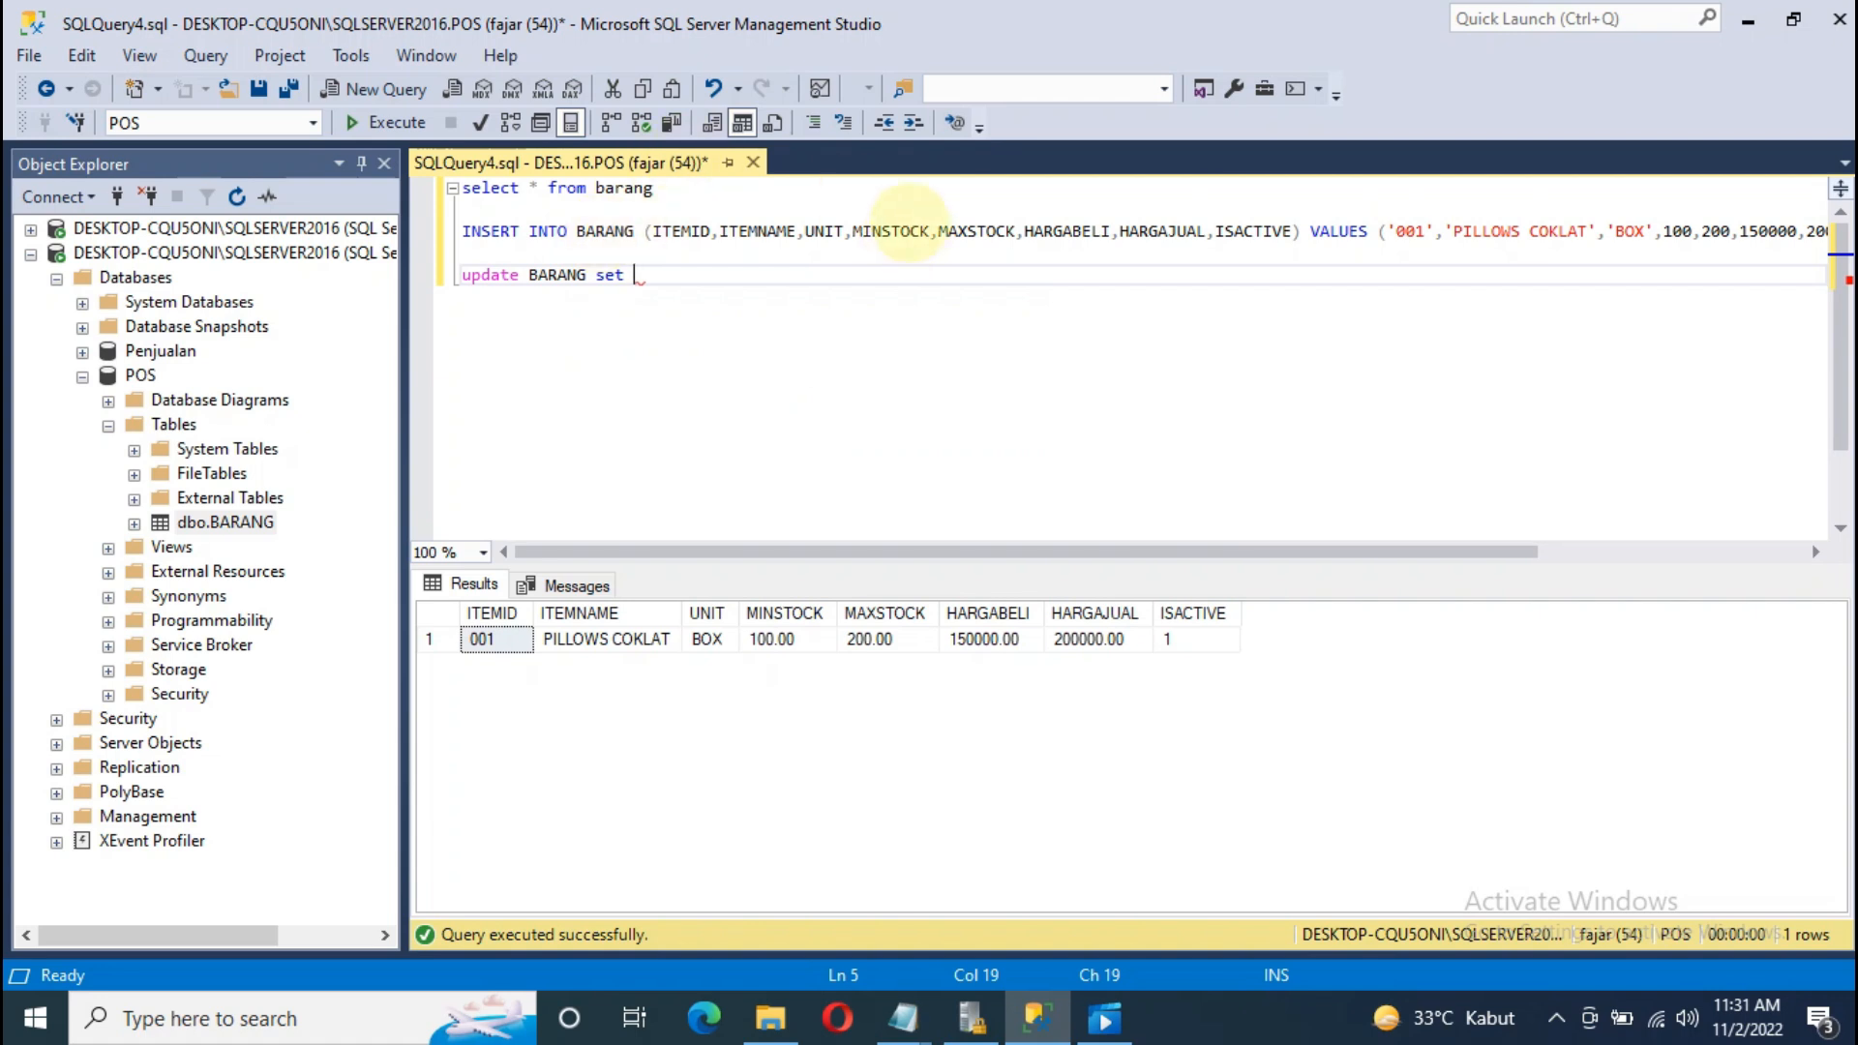
text(min)
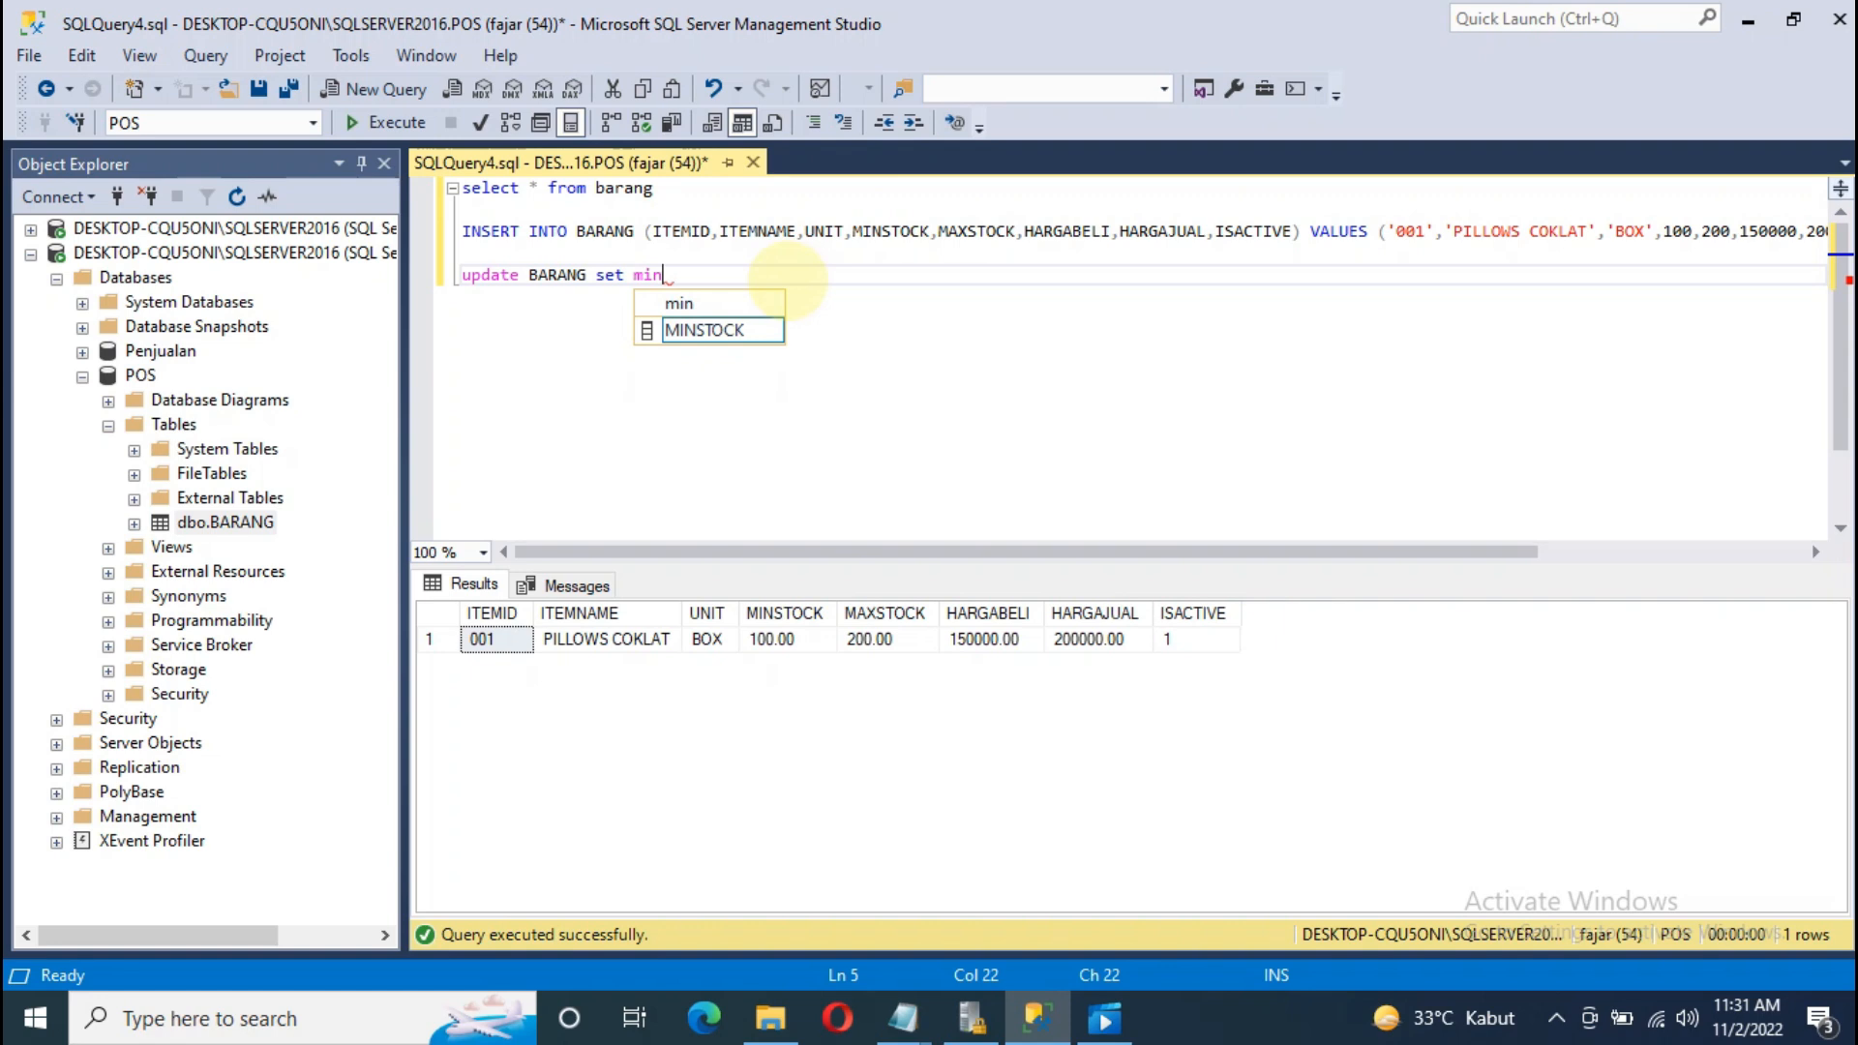
key(Tab)
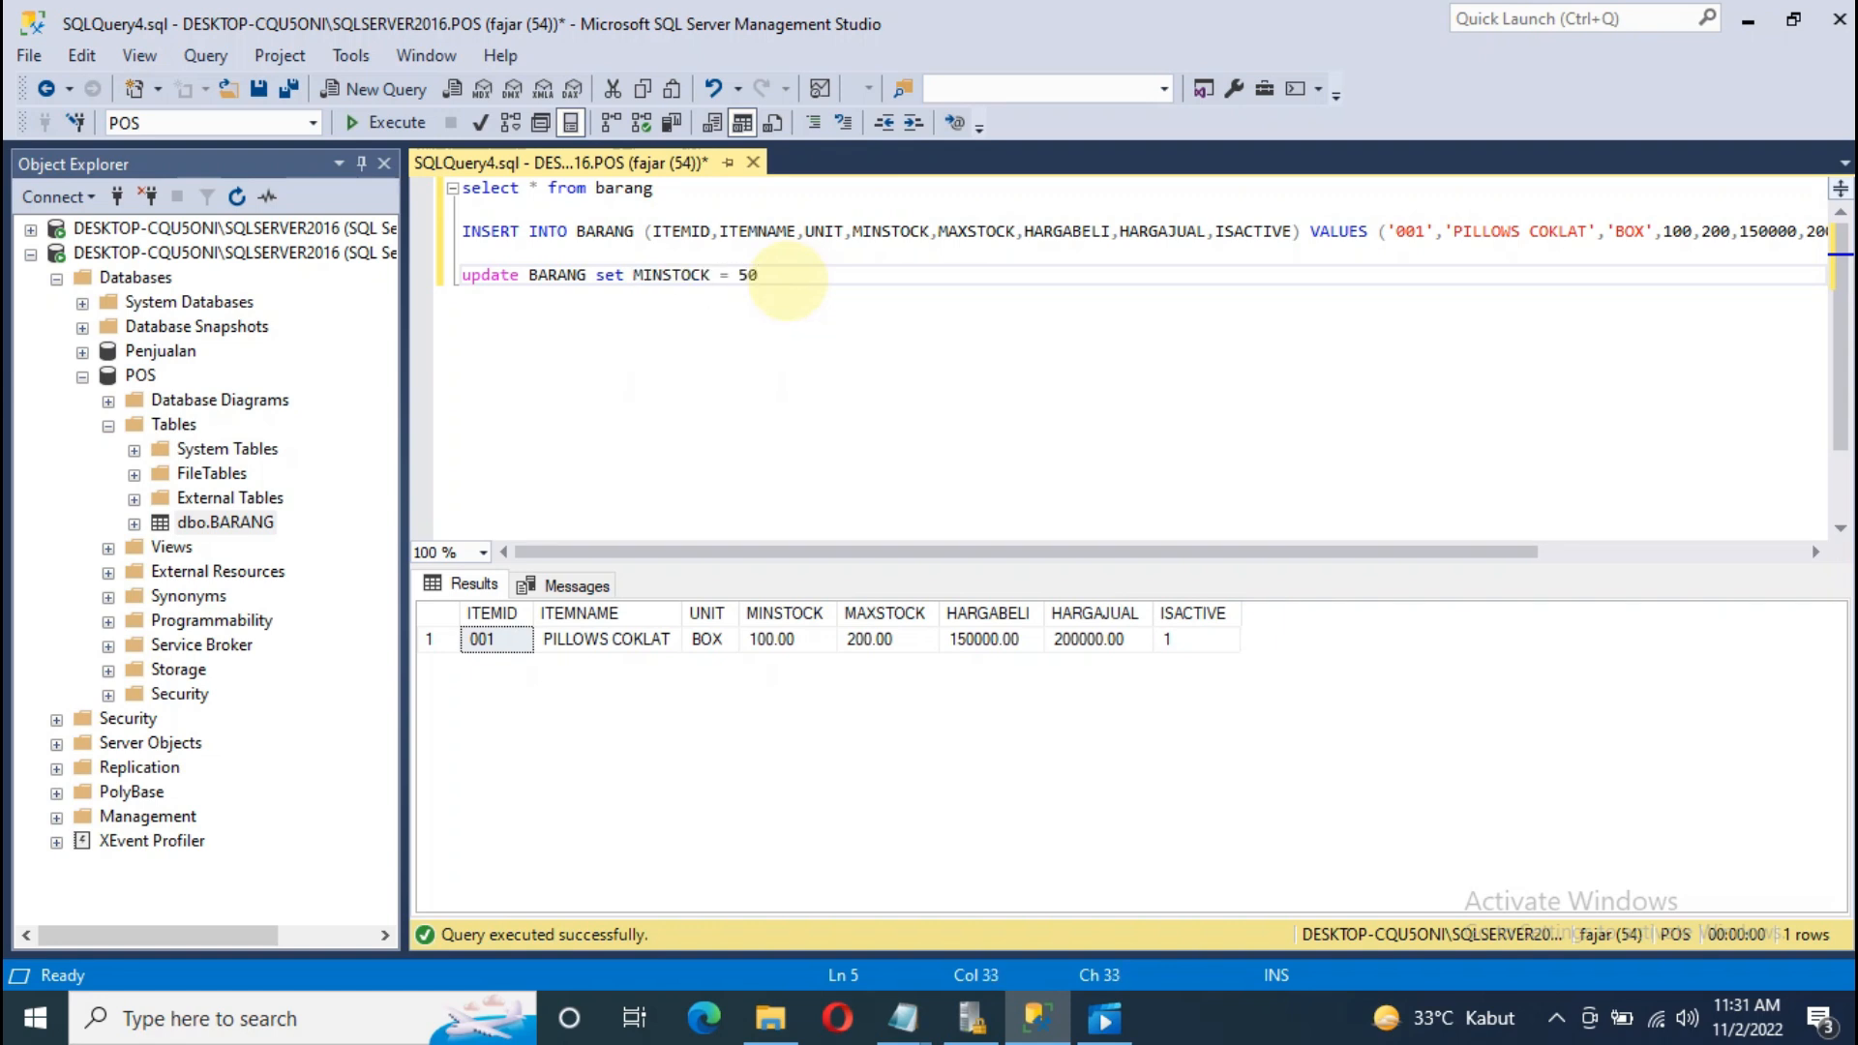
text(itemid)
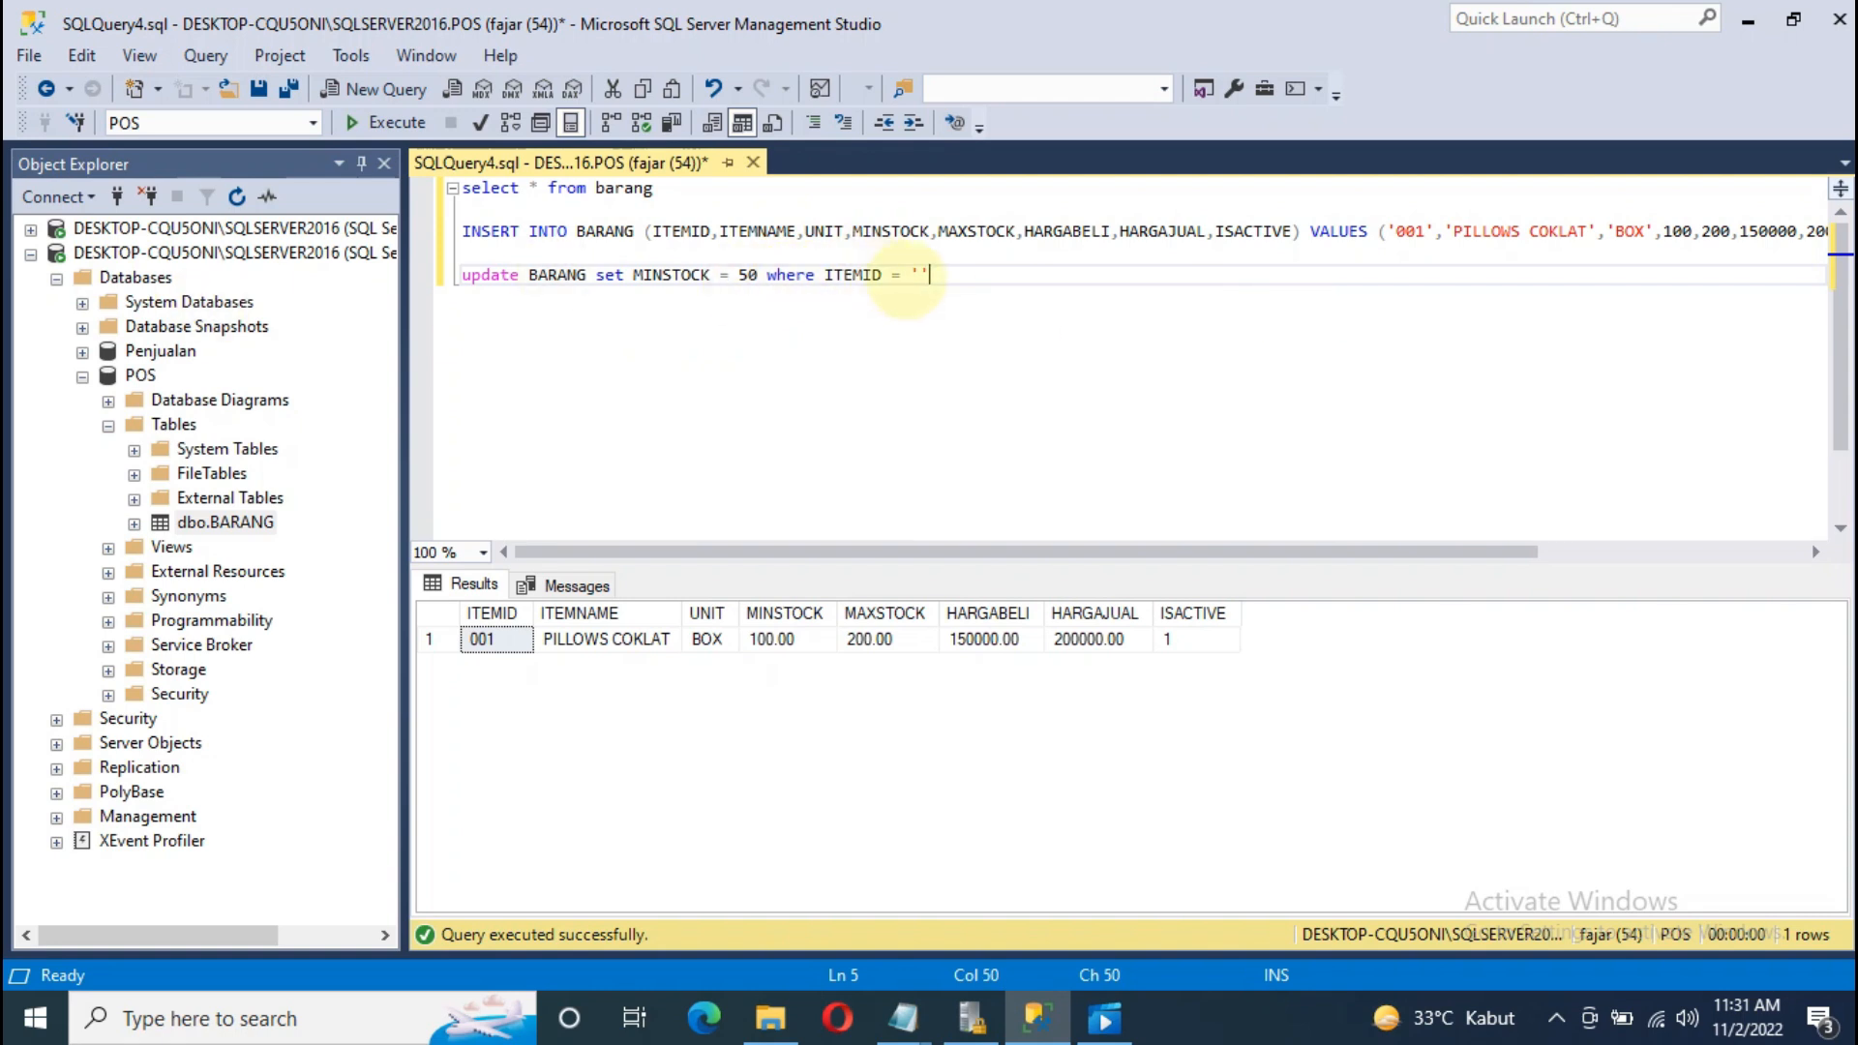
text( '')
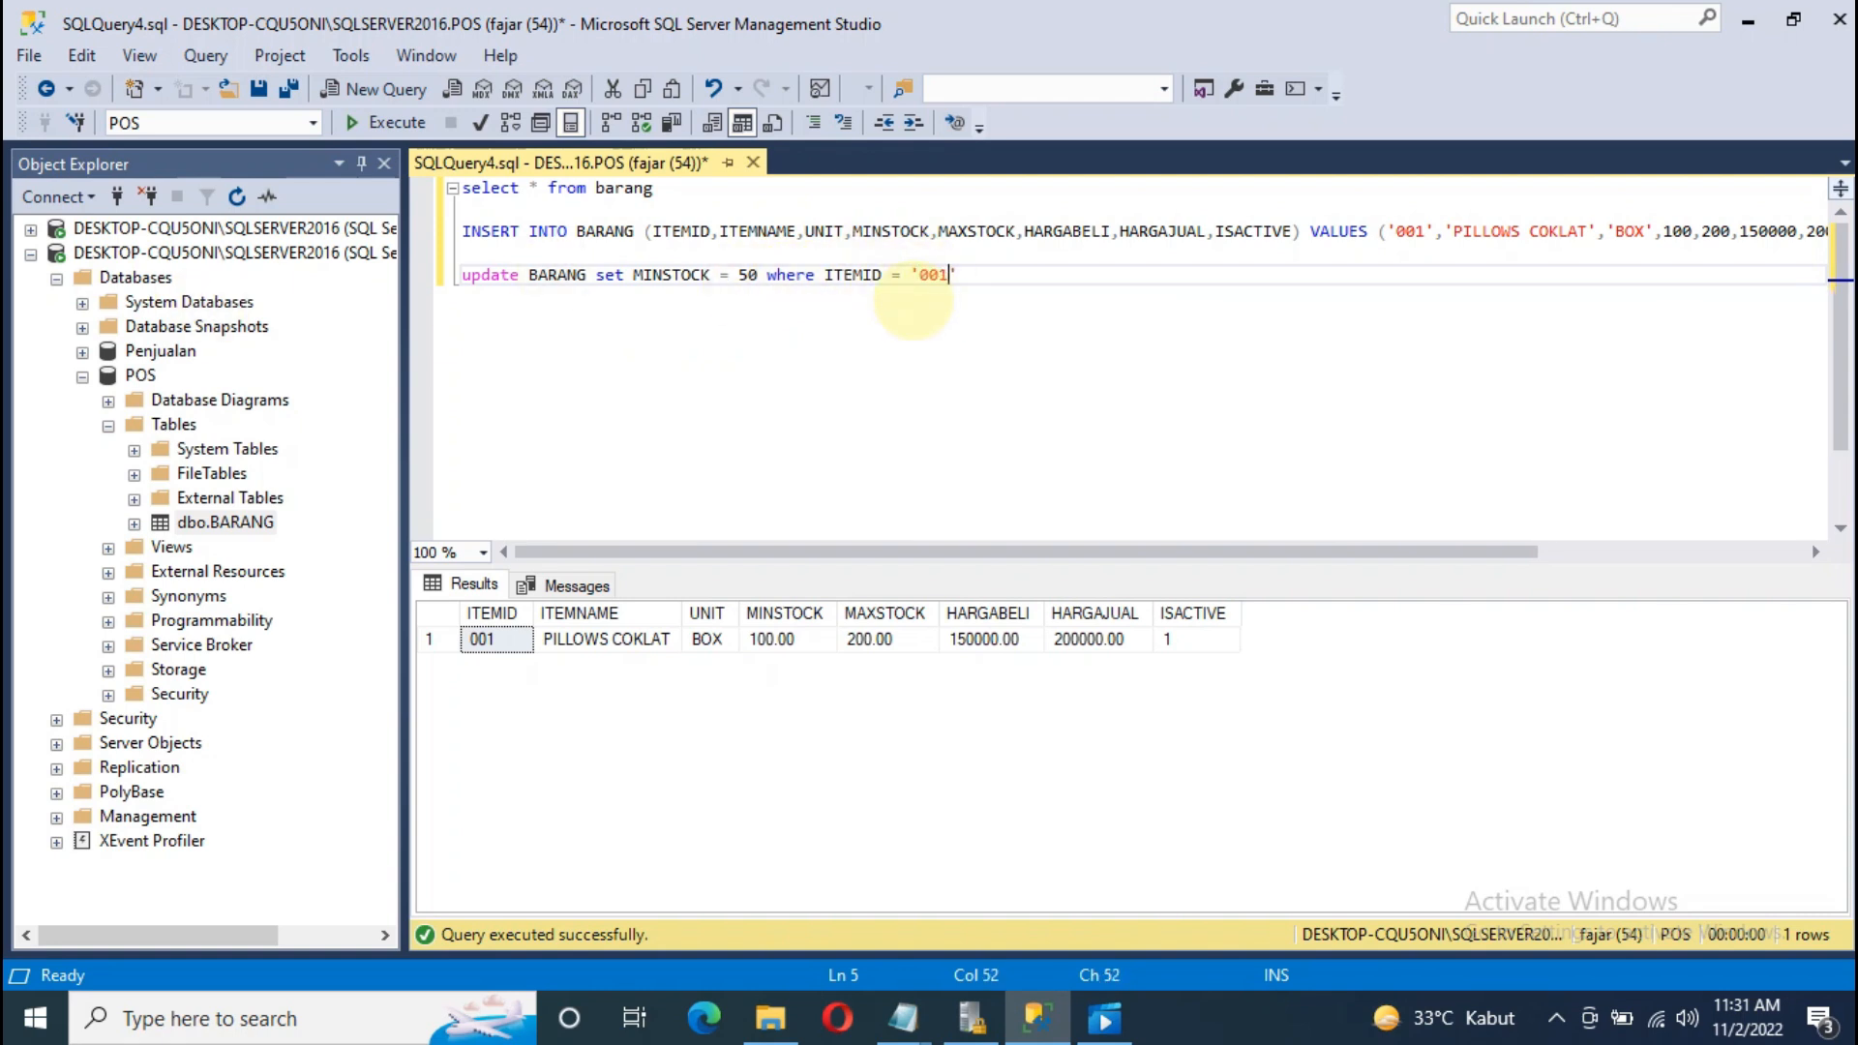
drag(997, 281, 469, 280)
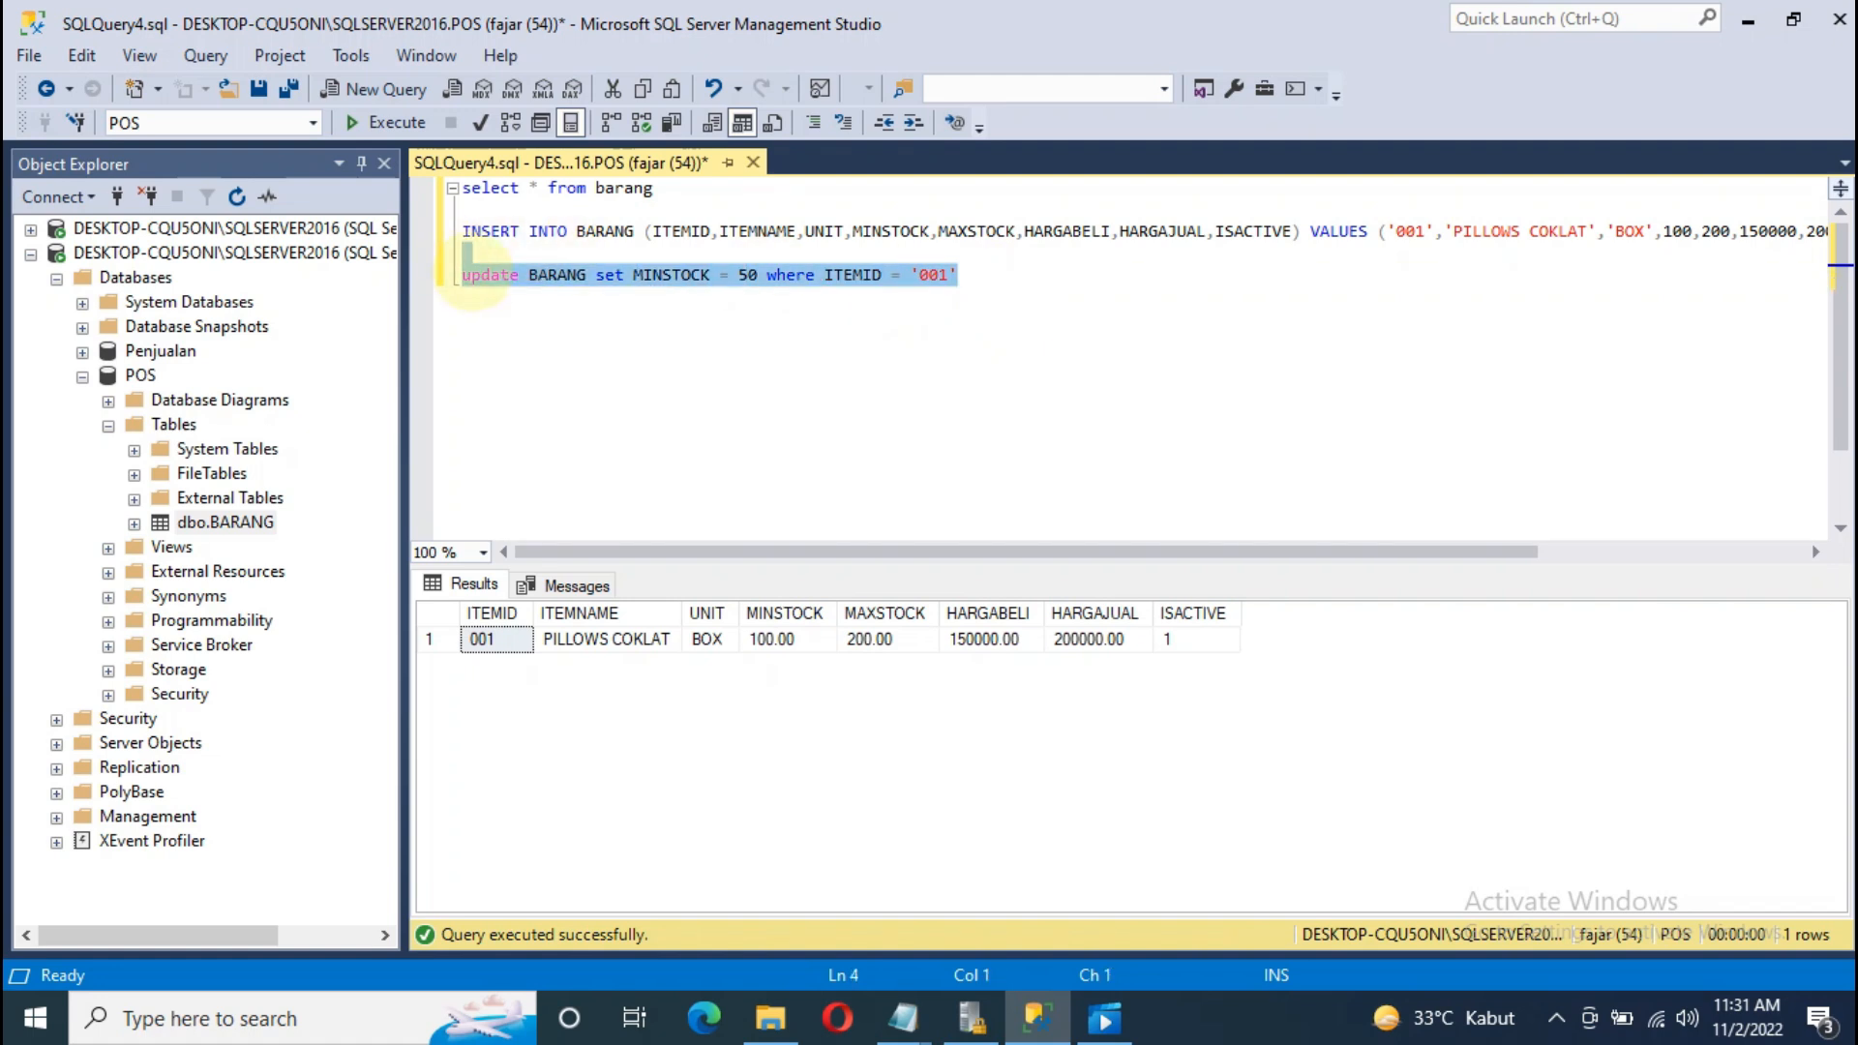
right_click(472, 278)
click(552, 512)
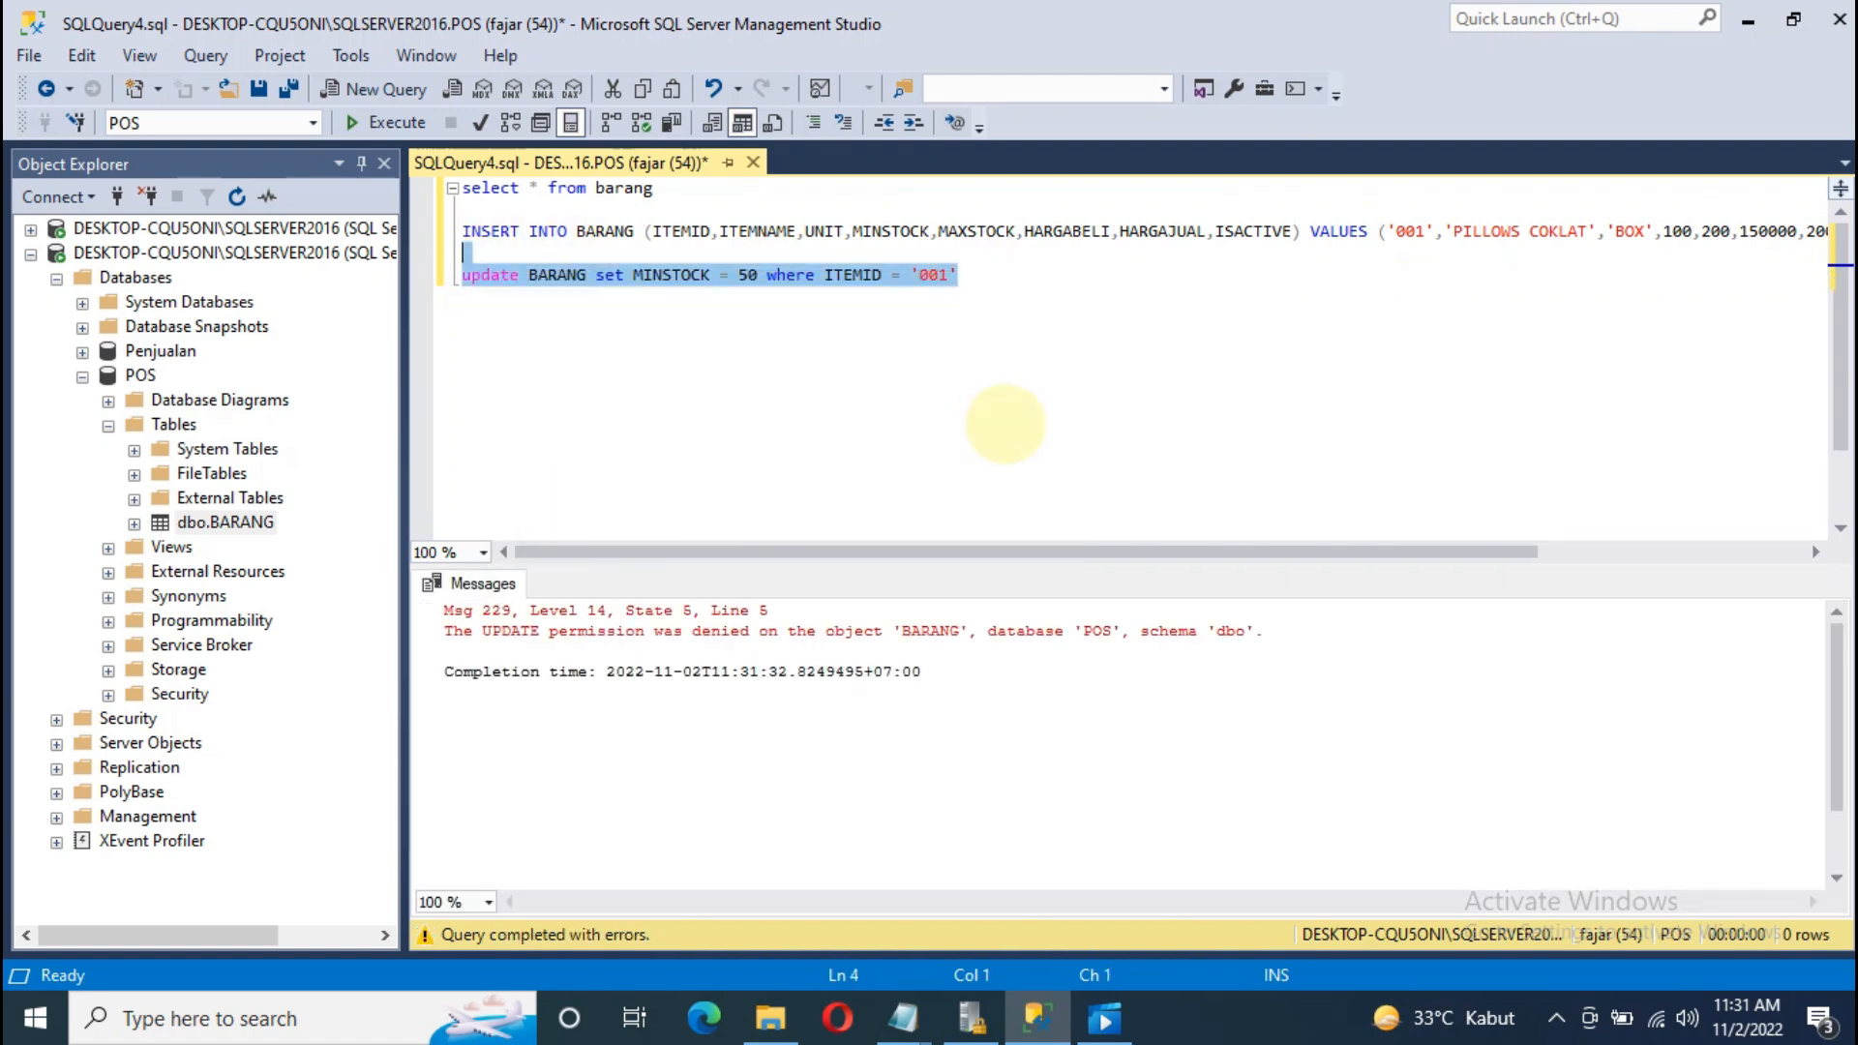
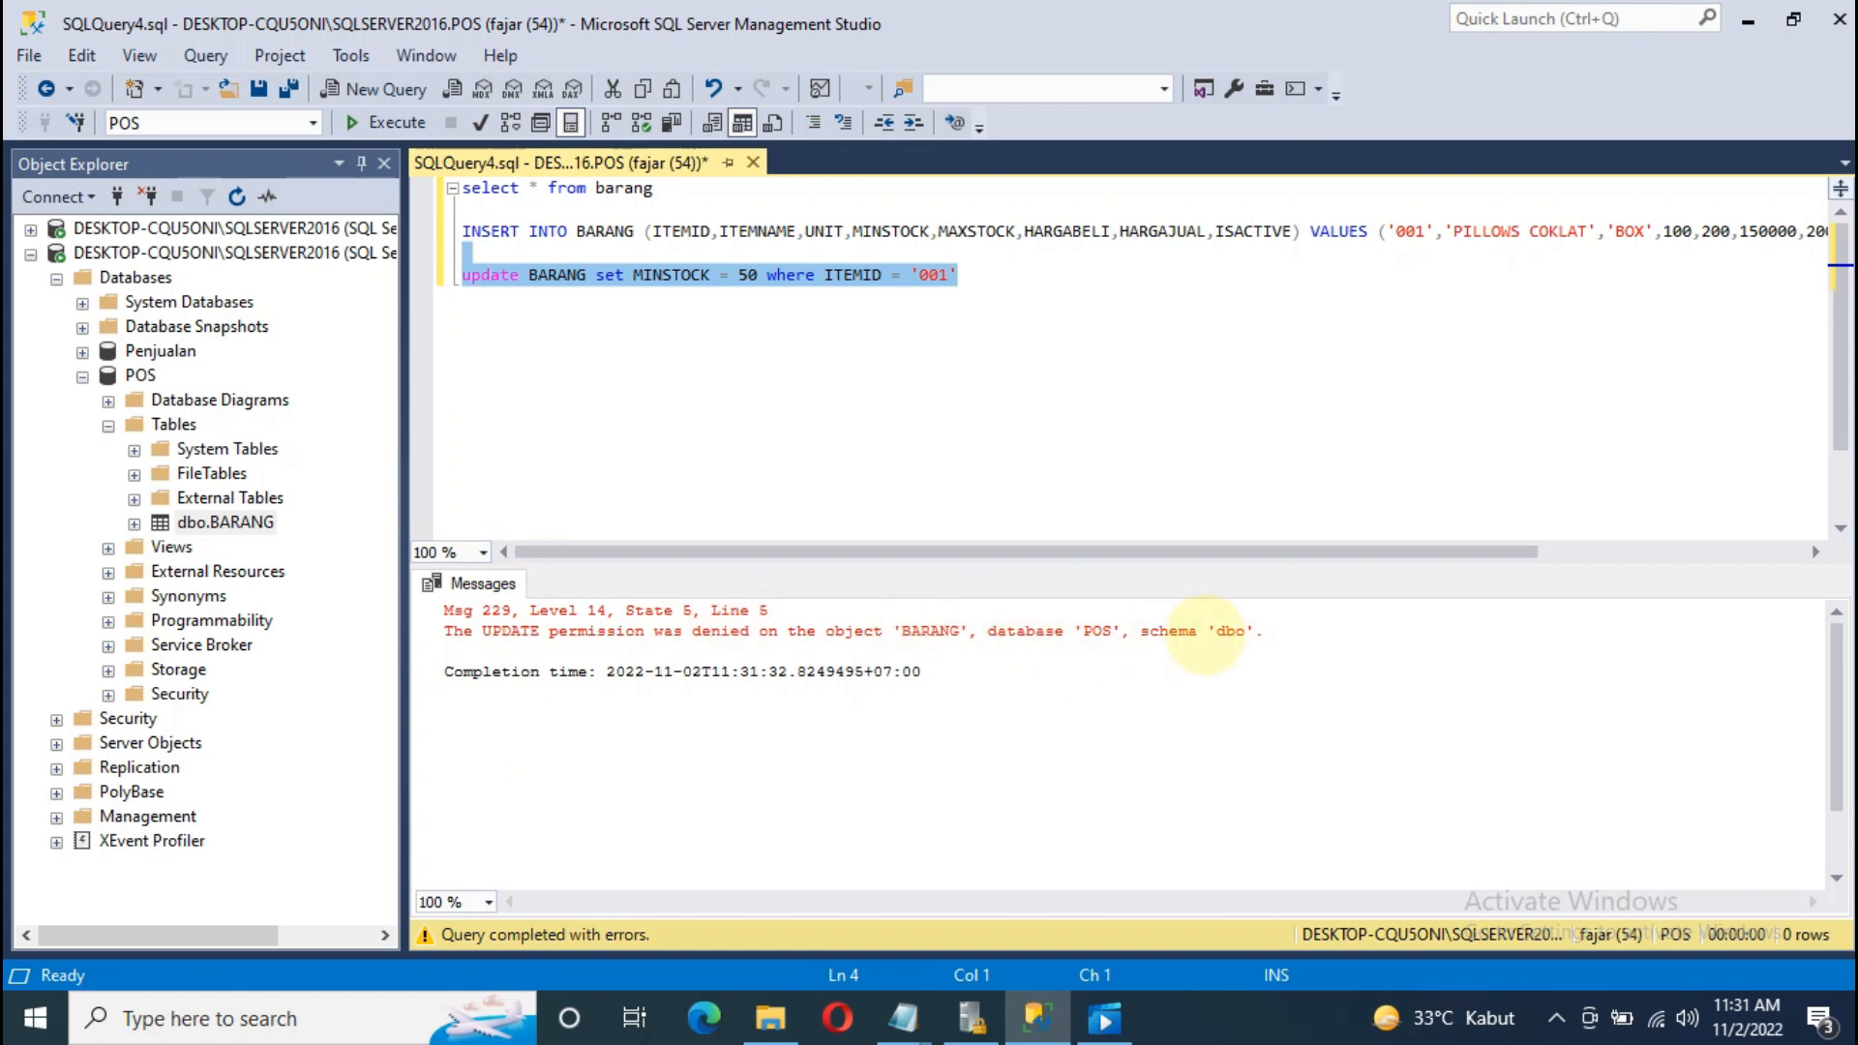
Step: Expand the sa connection, widen Object Explorer, and open the context menu for POS > Security > Users user
click(30, 254)
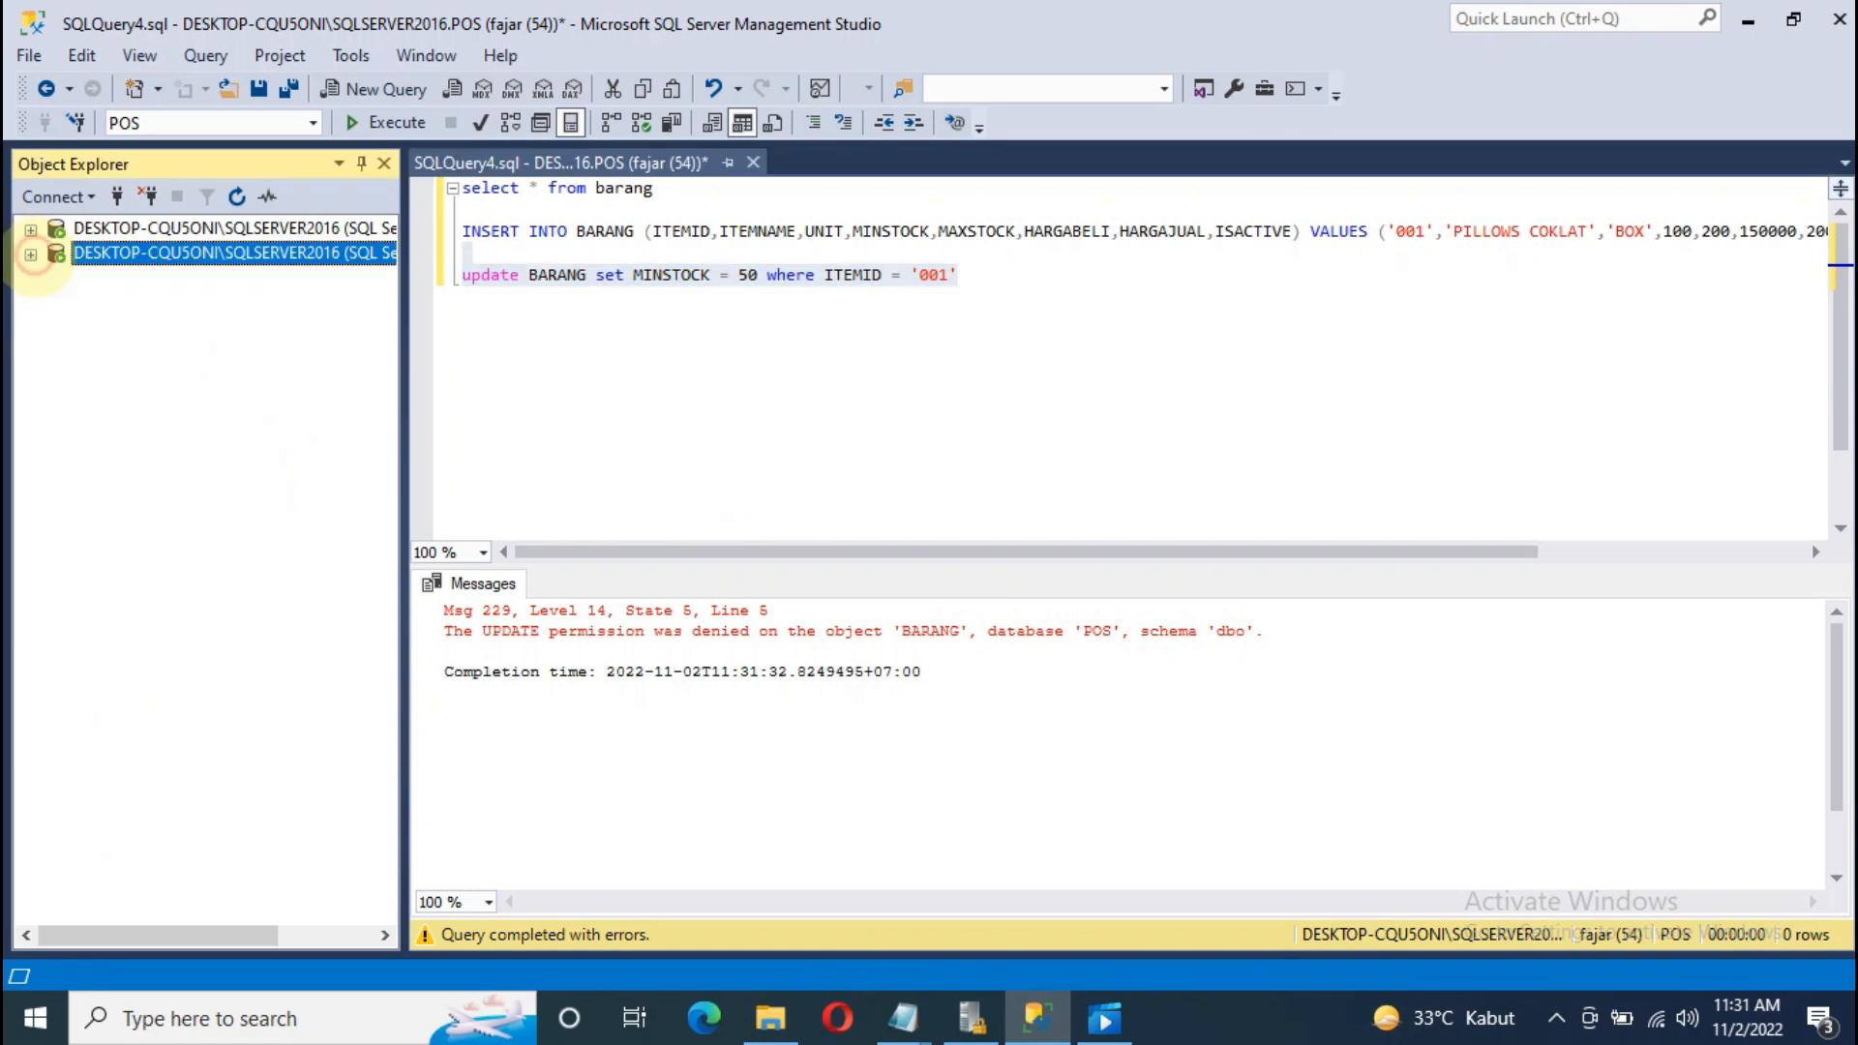
click(30, 229)
click(225, 498)
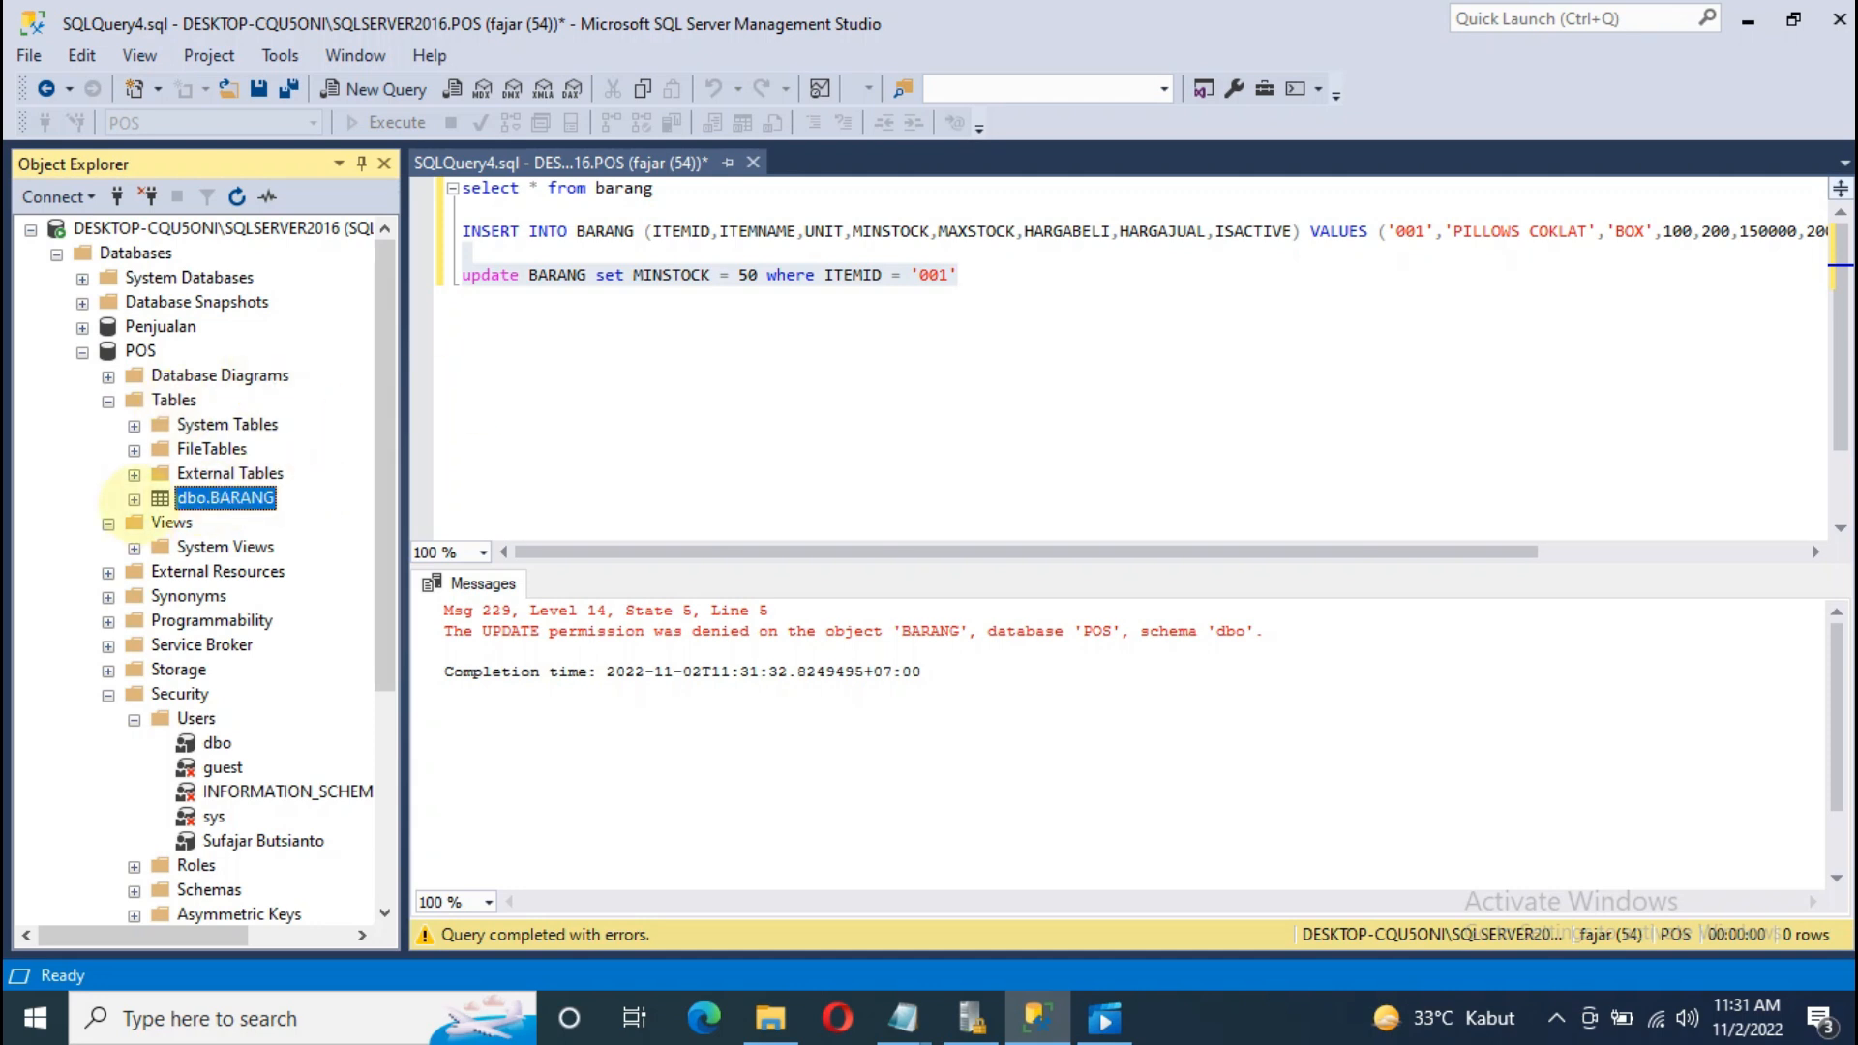
scroll(141, 503, down, 1)
scroll(167, 619, down, 2)
scroll(166, 407, up, 3)
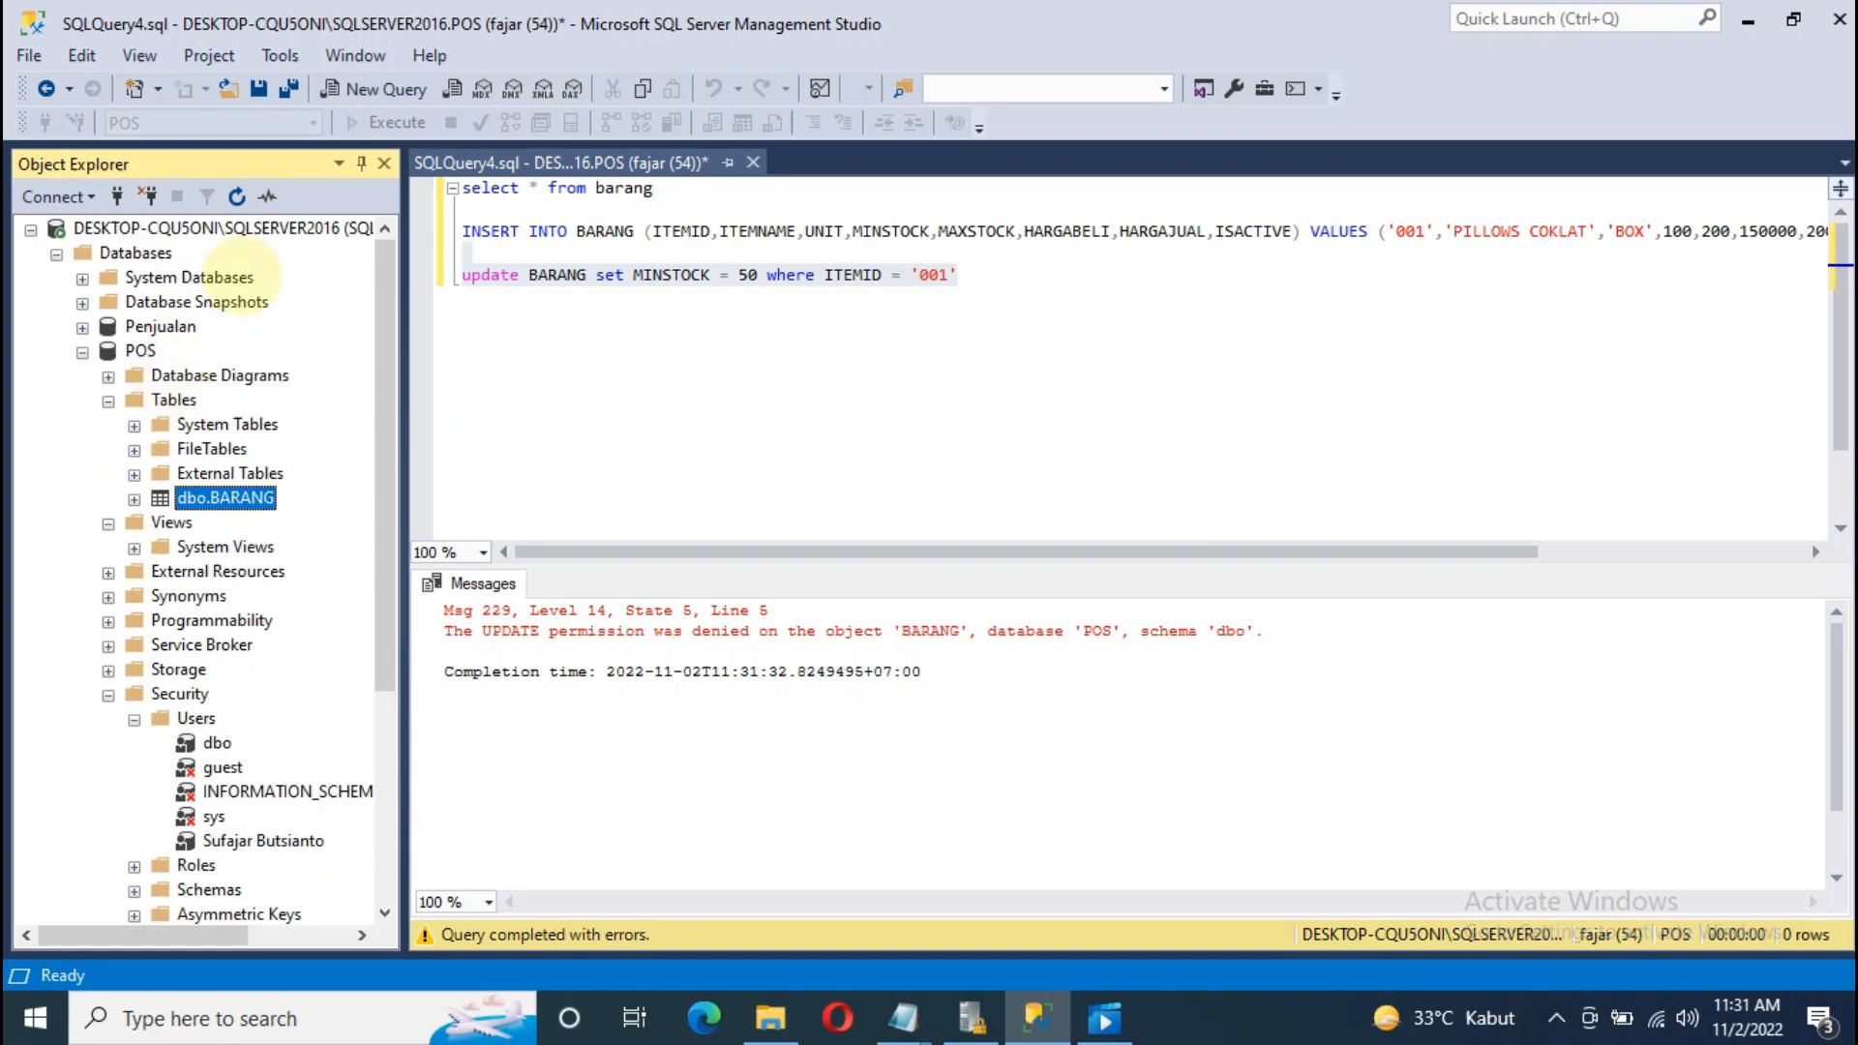
click(319, 227)
drag(403, 354, 606, 320)
scroll(164, 542, down, 3)
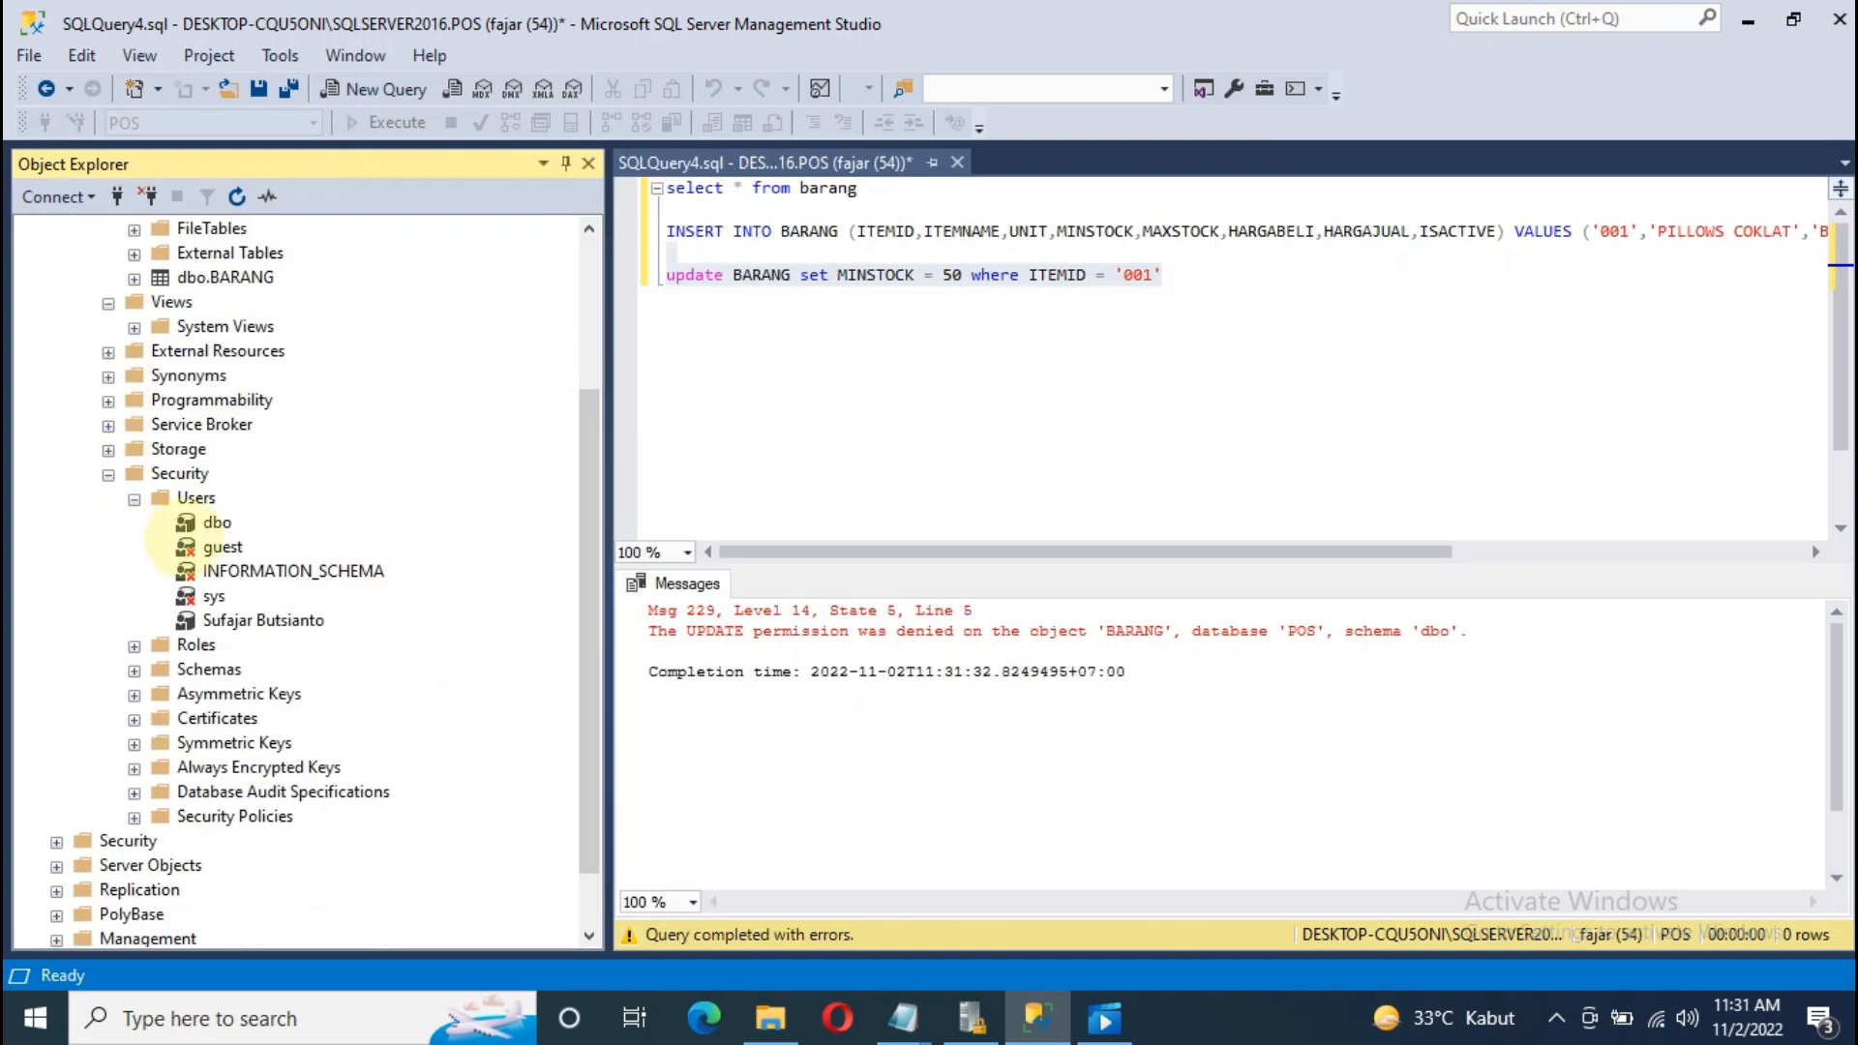
right_click(218, 620)
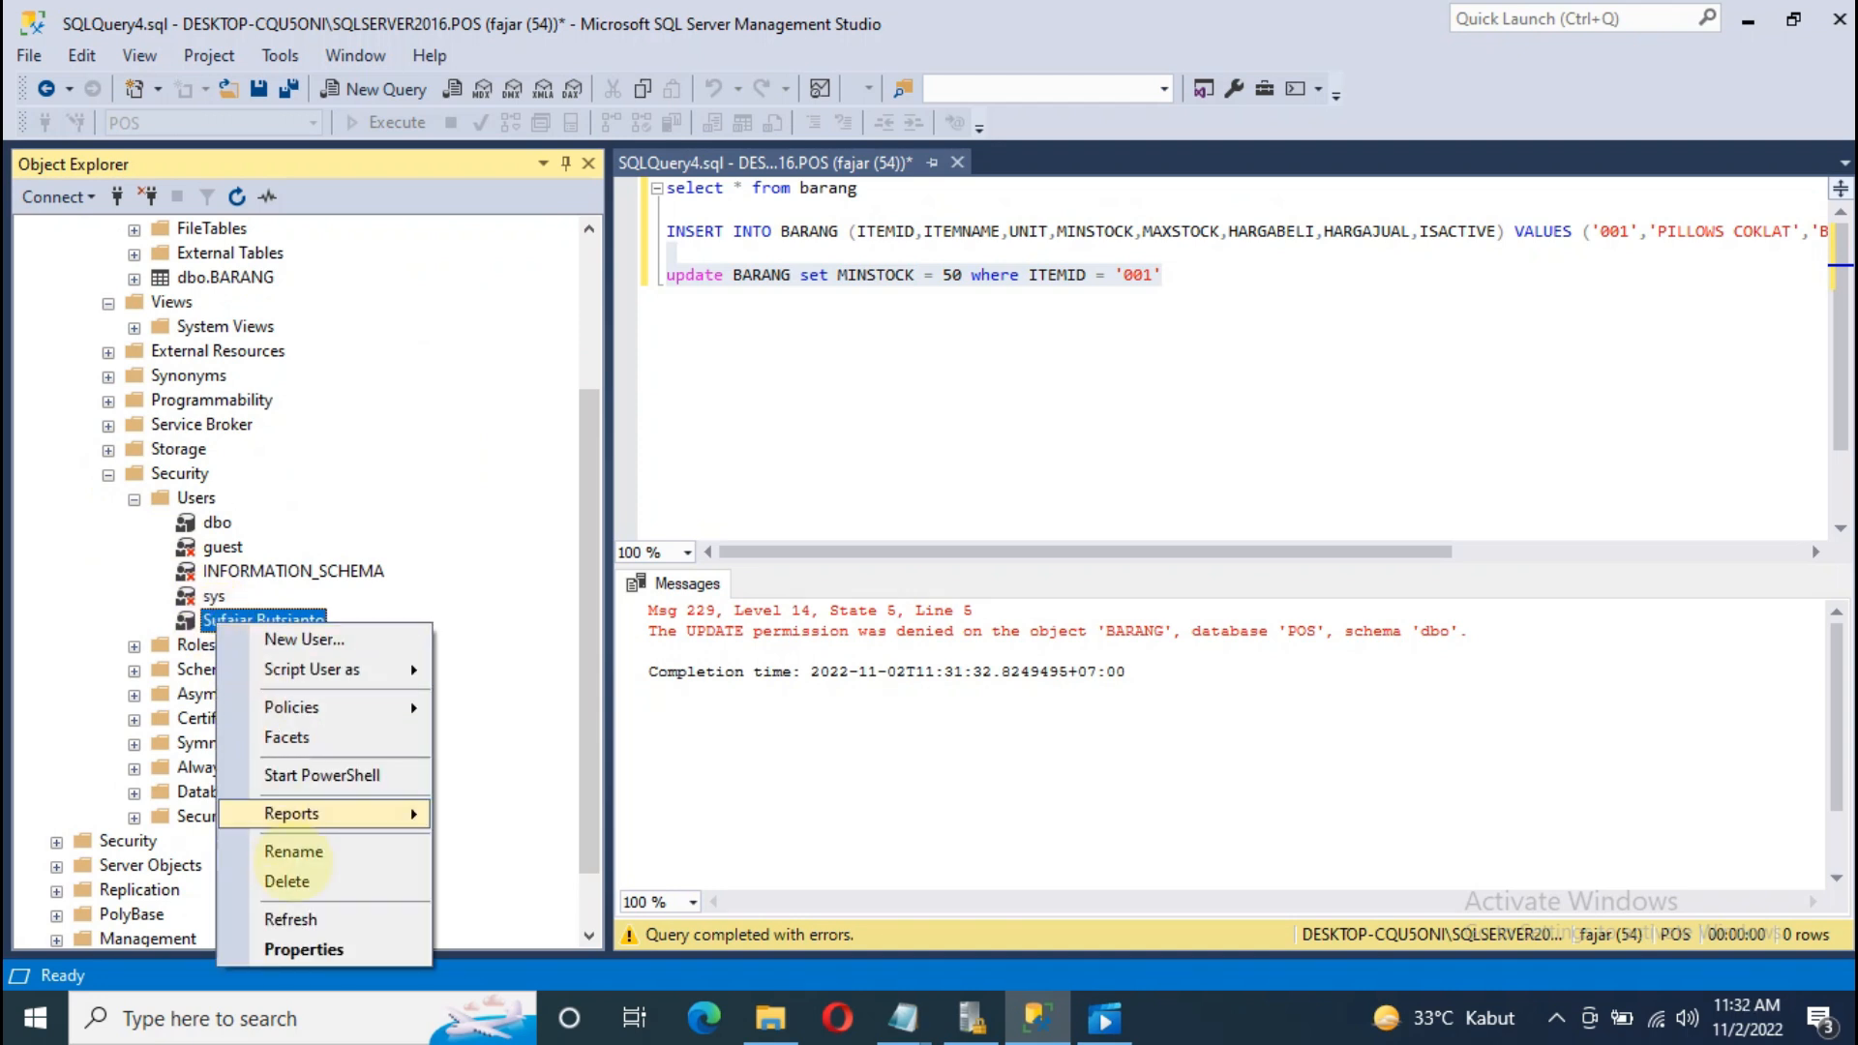
Step: Open the user's Securables for dbo.BARANG and tick Grant for Update
click(295, 920)
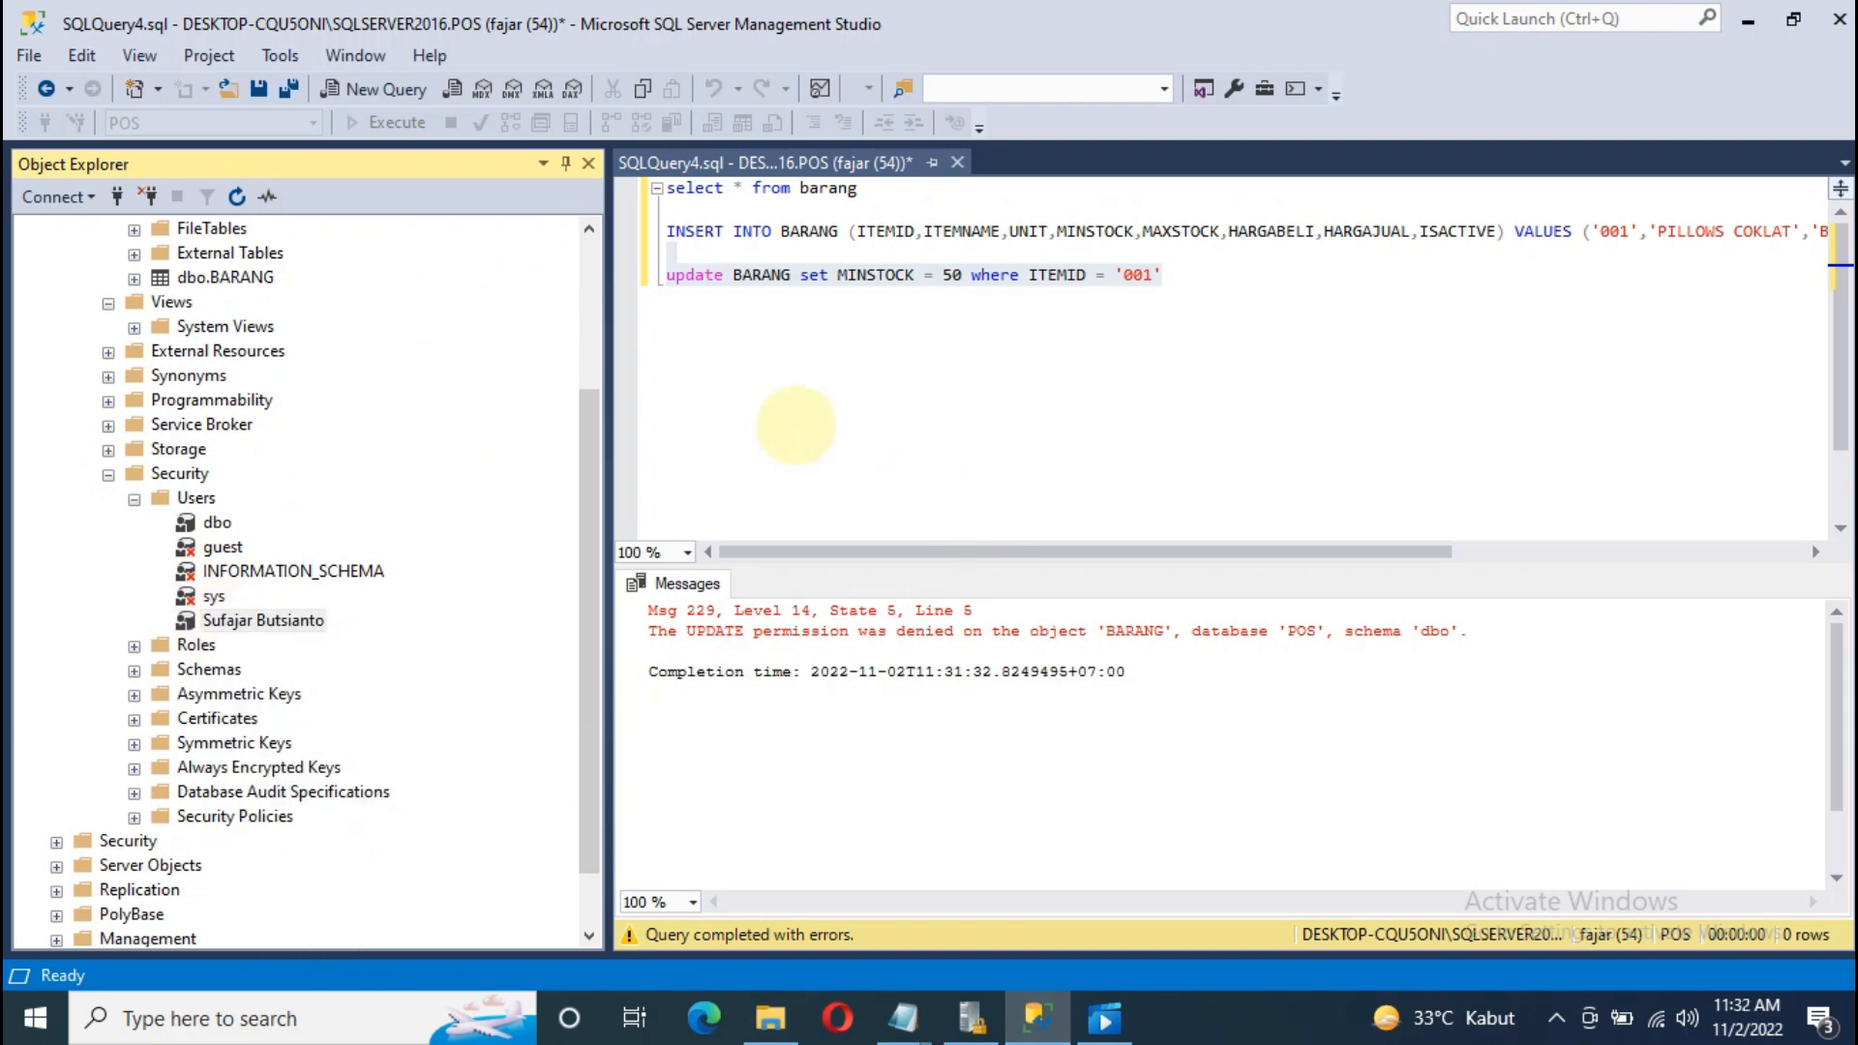
click(958, 267)
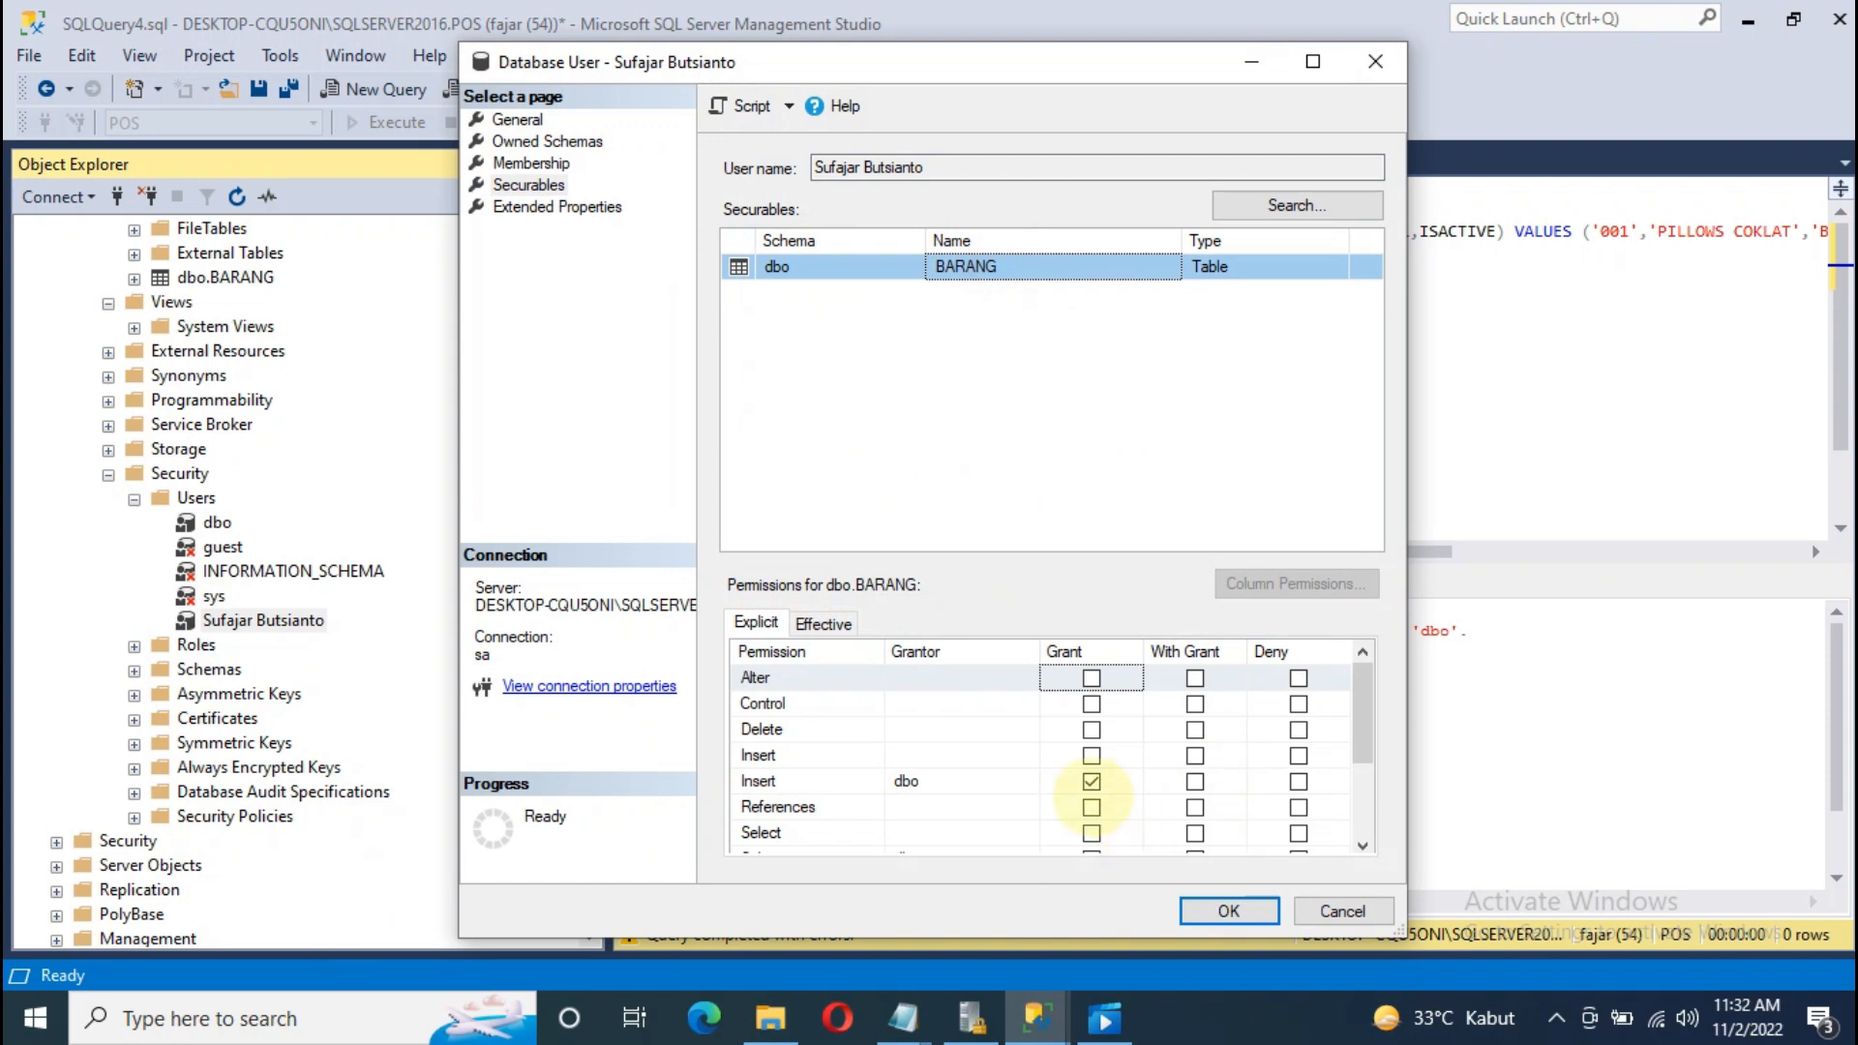
scroll(1035, 788, down, 1)
scroll(1074, 779, down, 1)
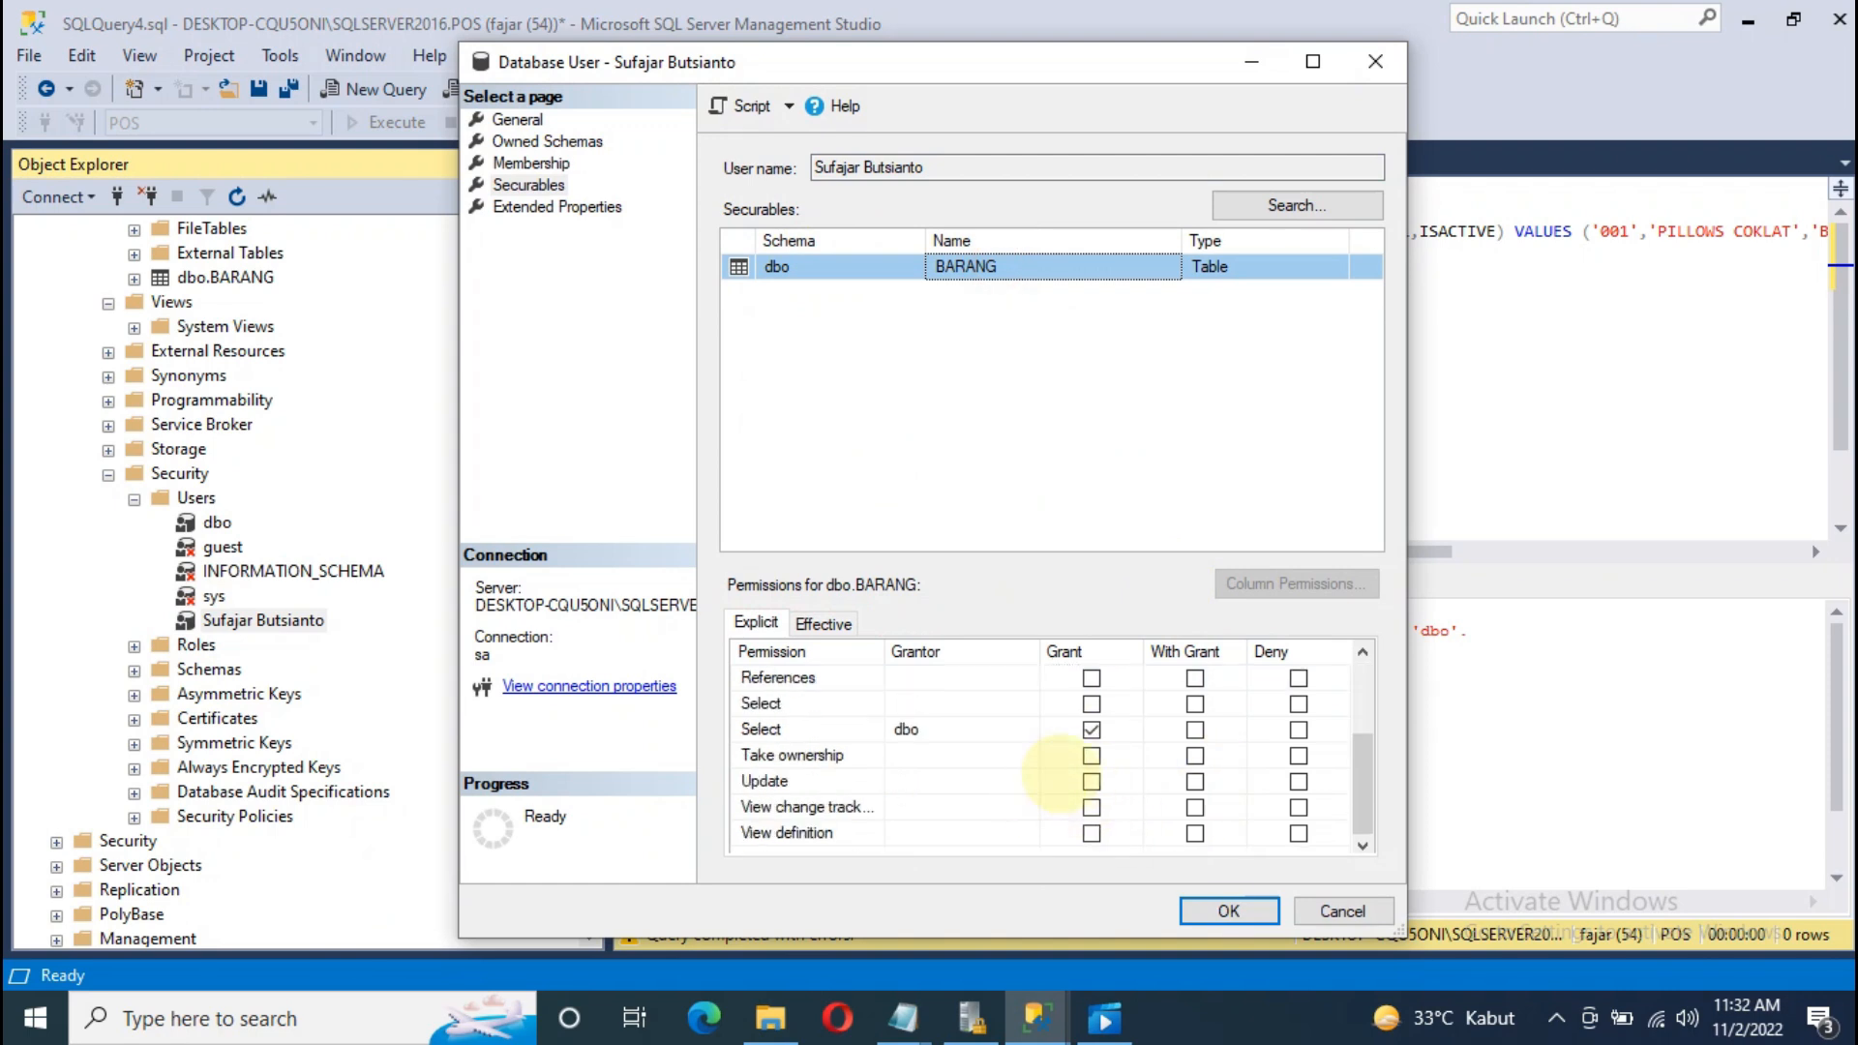
click(1091, 781)
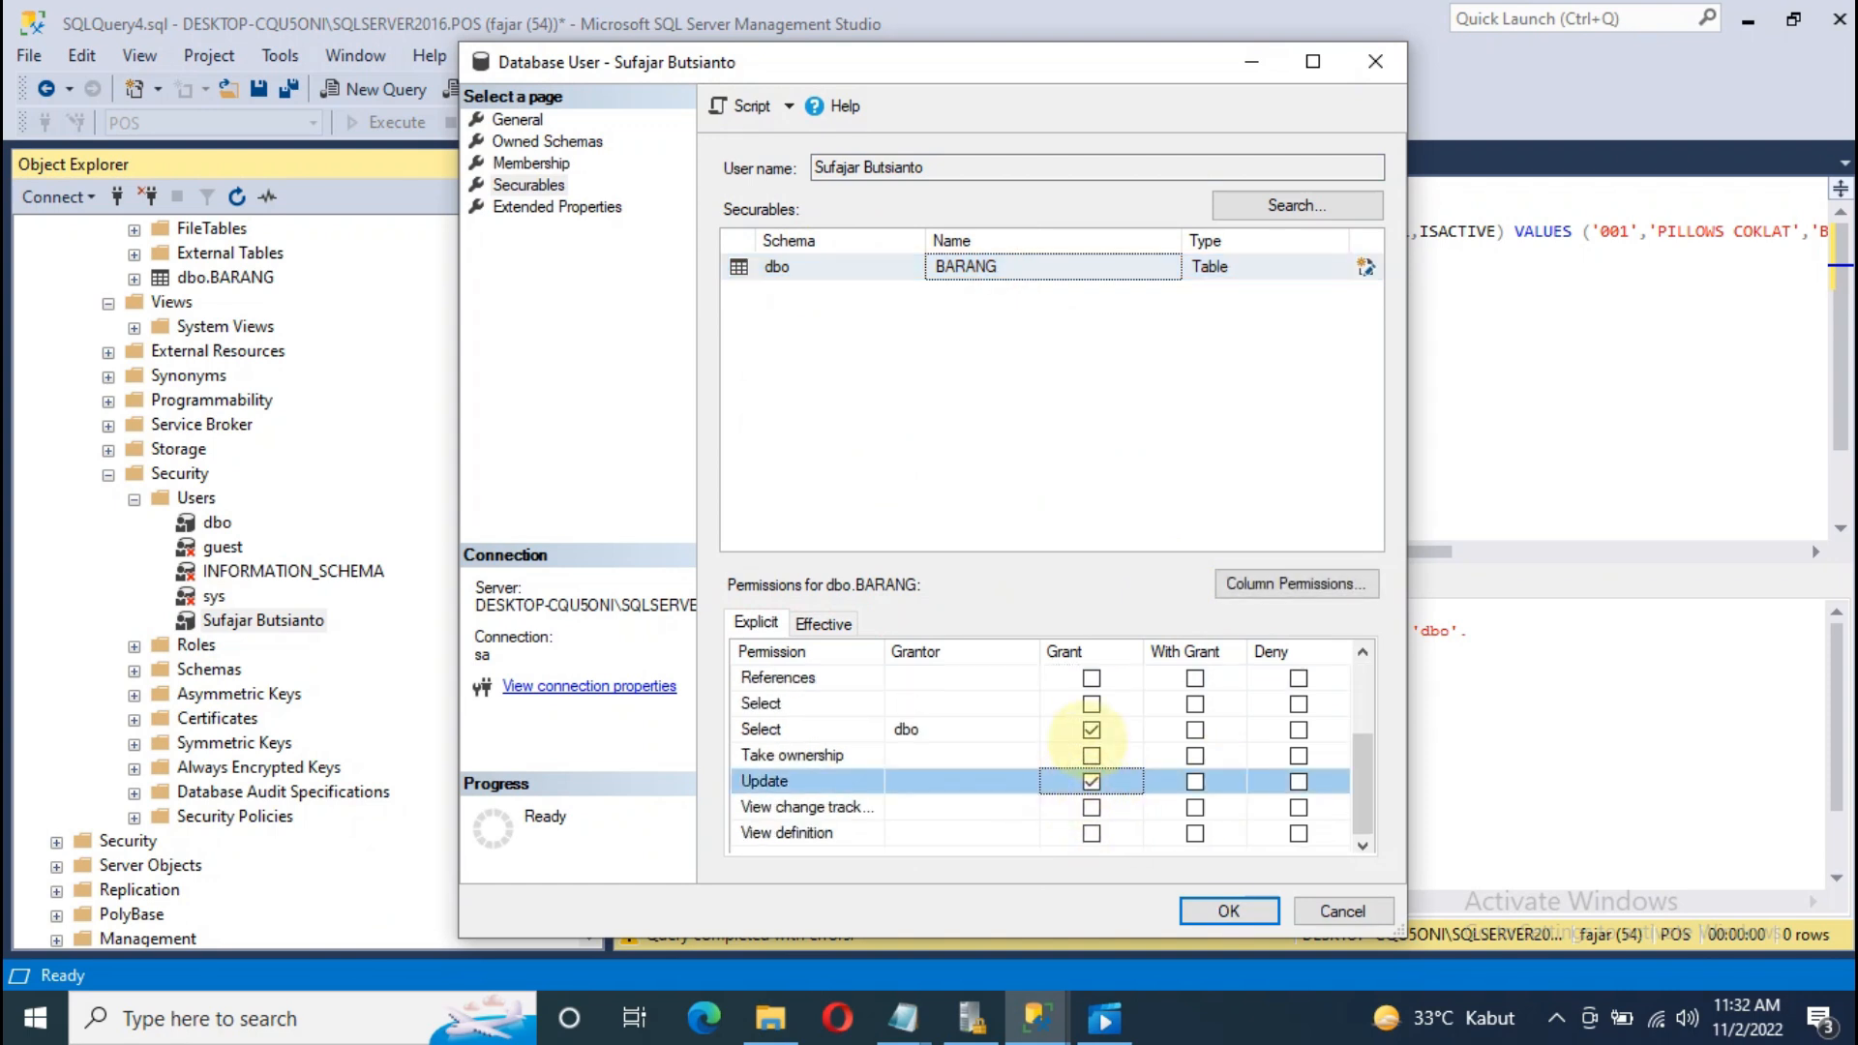
scroll(1086, 740, up, 2)
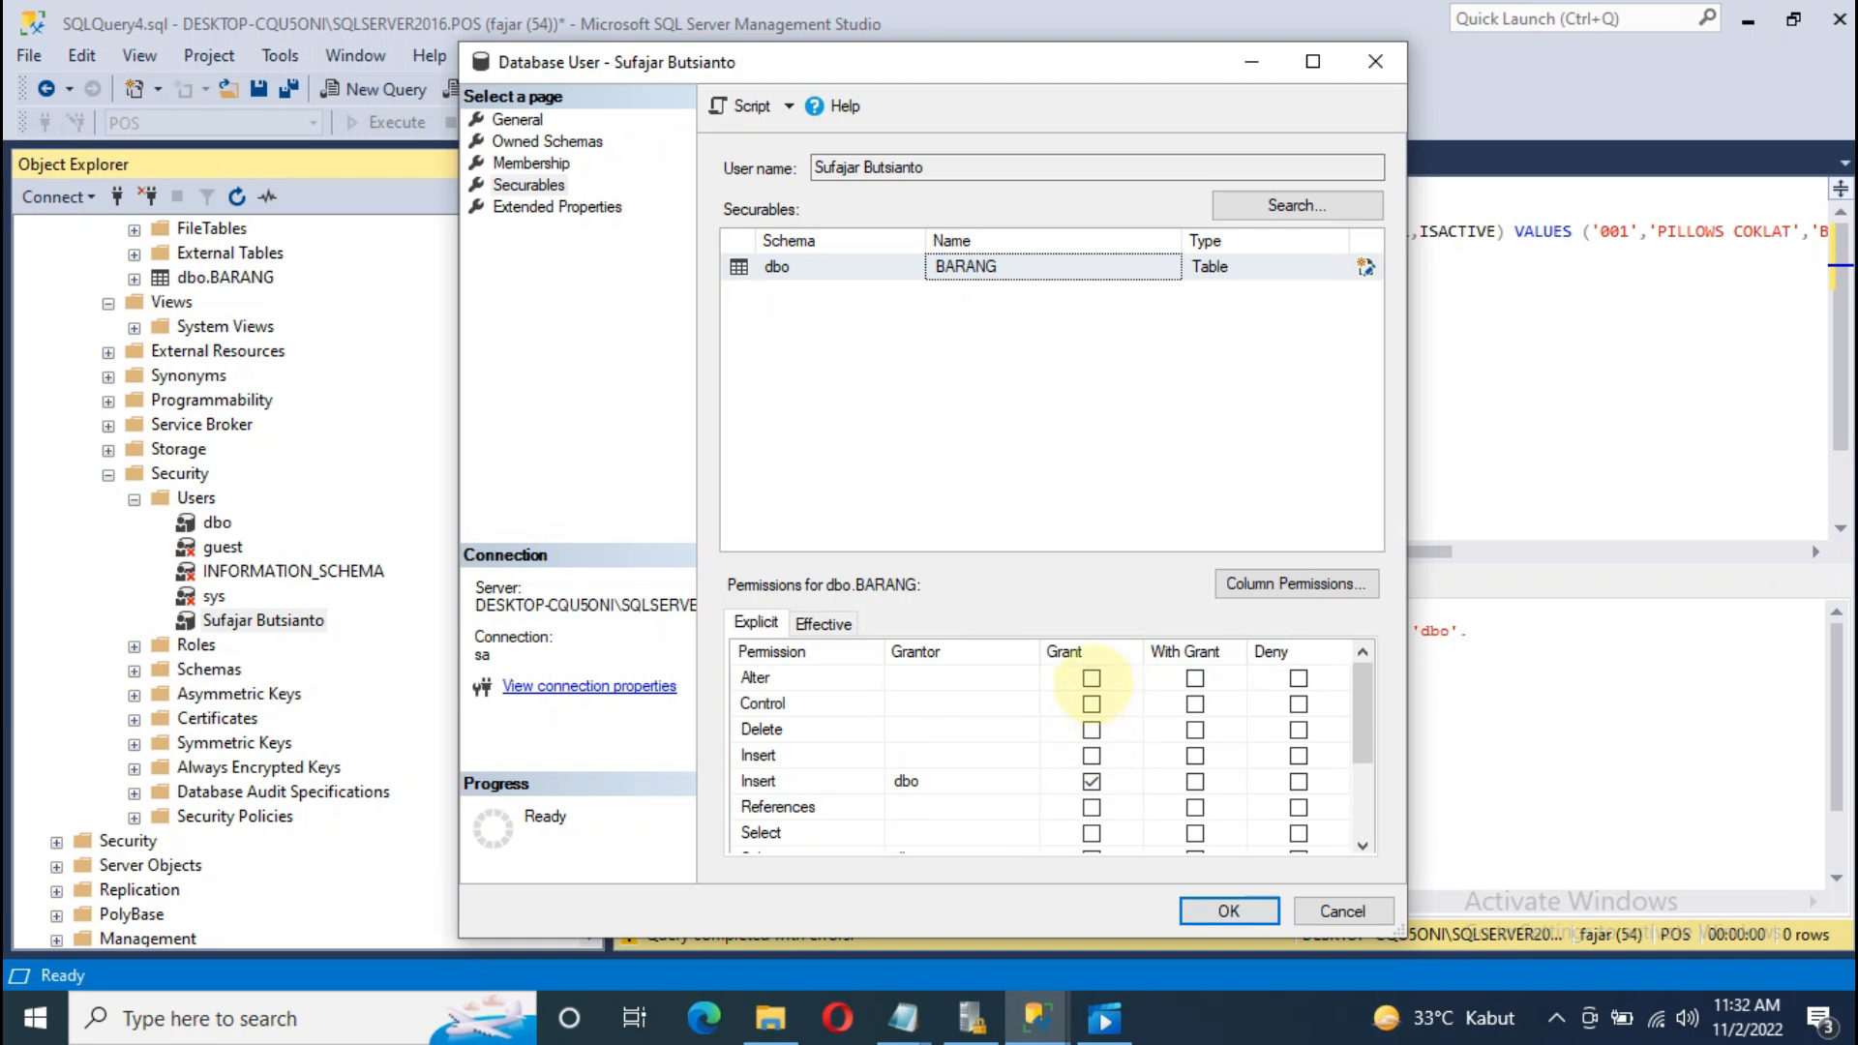
Step: Grant Alter, Control, Delete, Insert and Select on BARANG
click(1091, 677)
click(1091, 703)
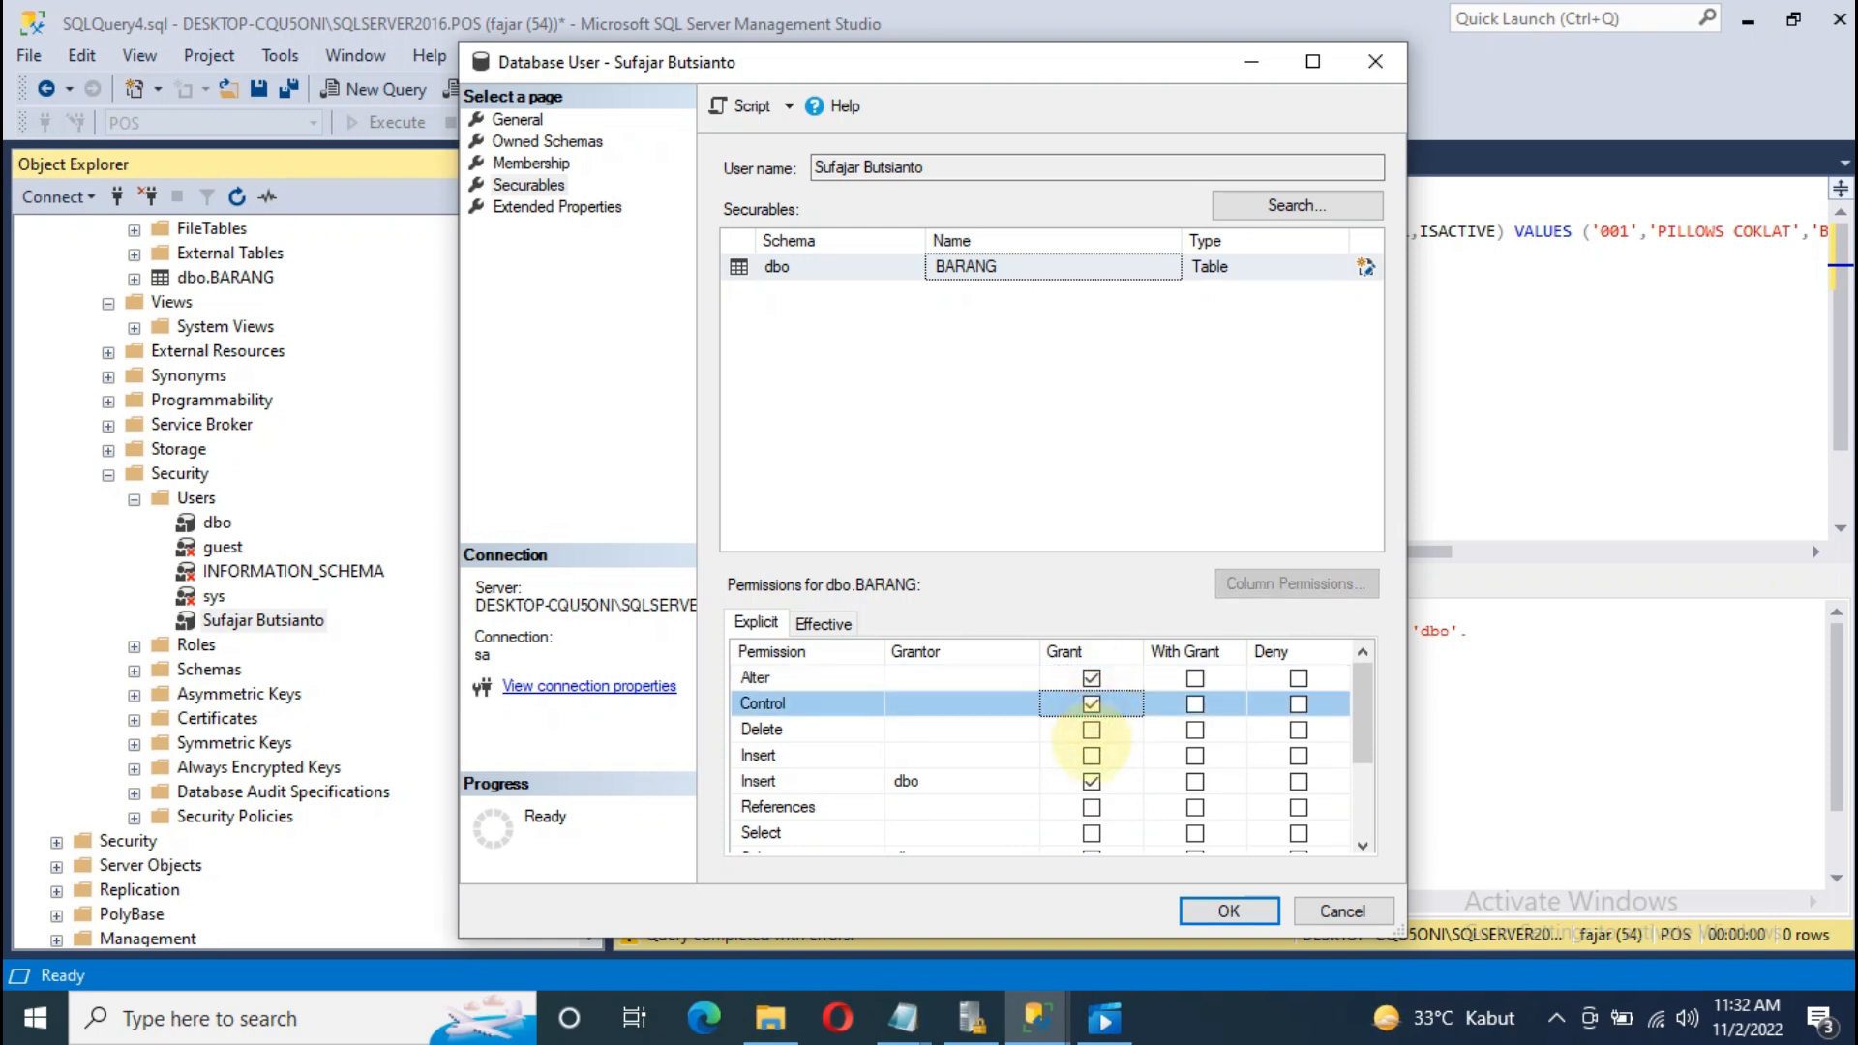
click(1091, 730)
click(1091, 756)
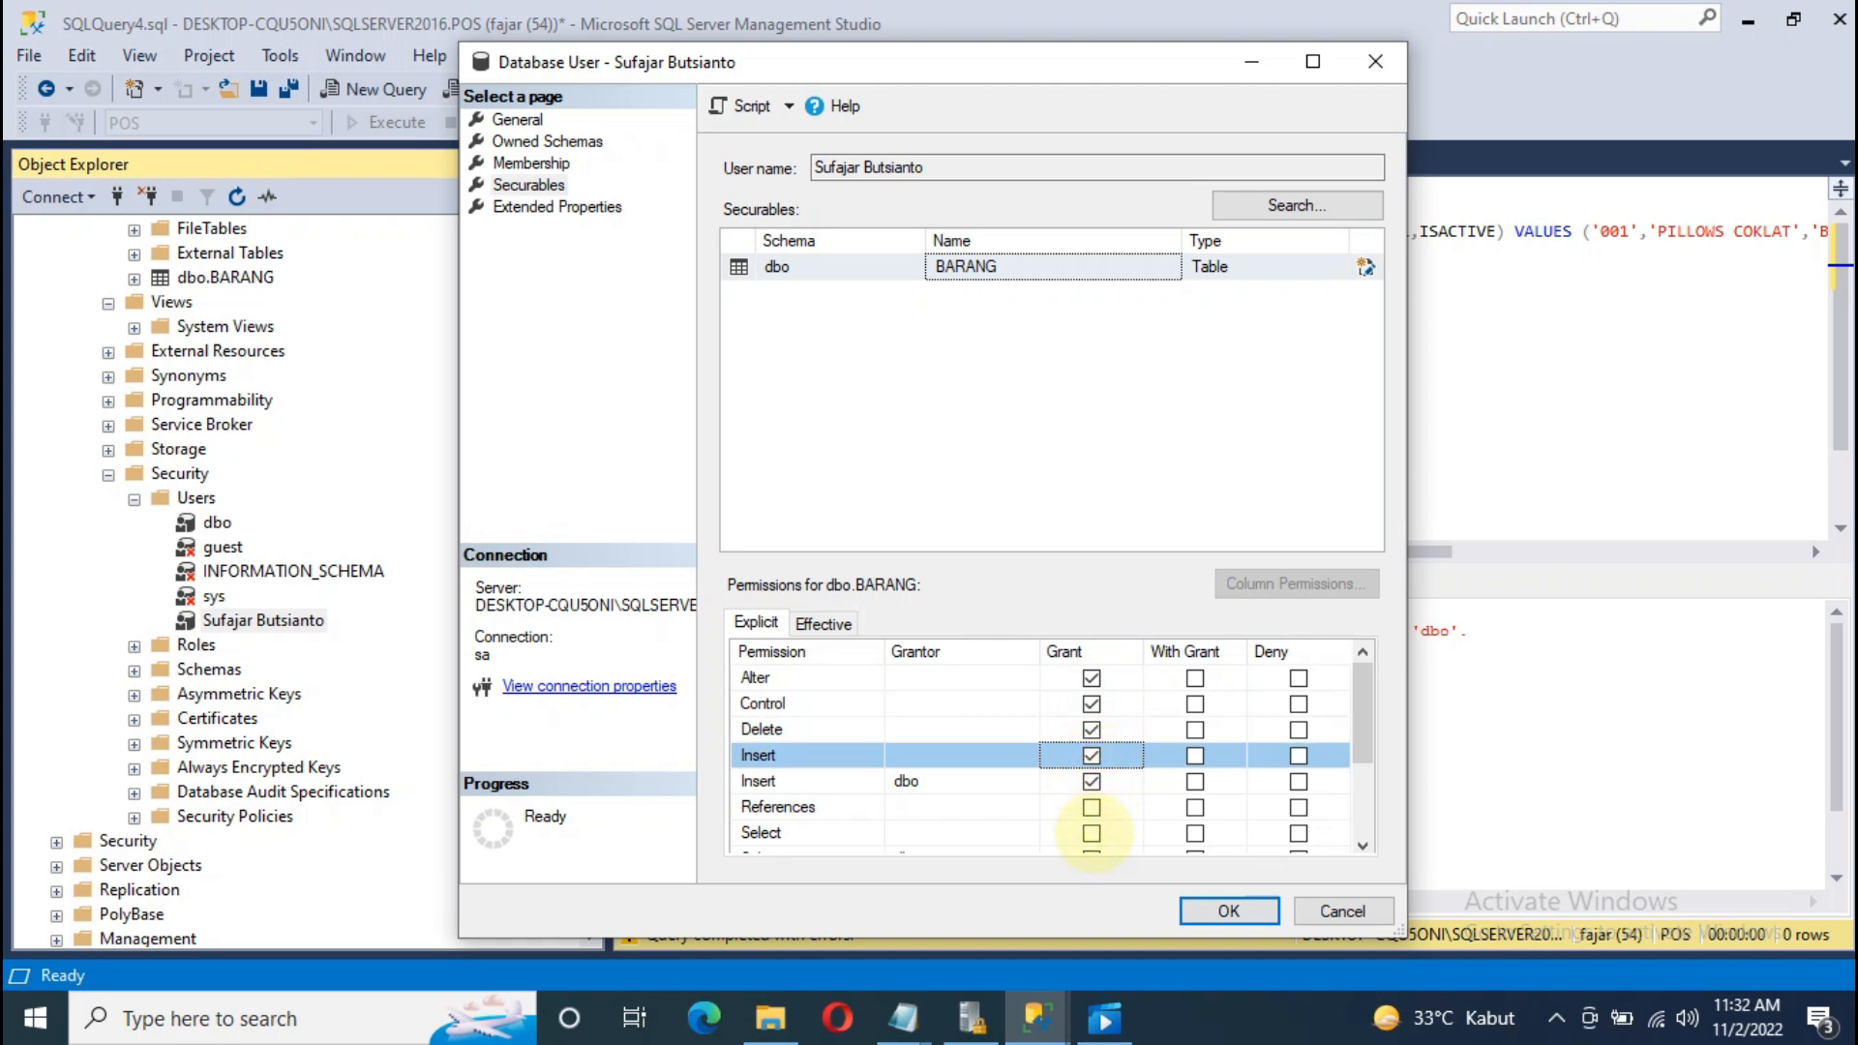
click(1091, 832)
Step: Grant Take ownership, View change tracking, View definition and References, then save with OK
scroll(1112, 830, down, 2)
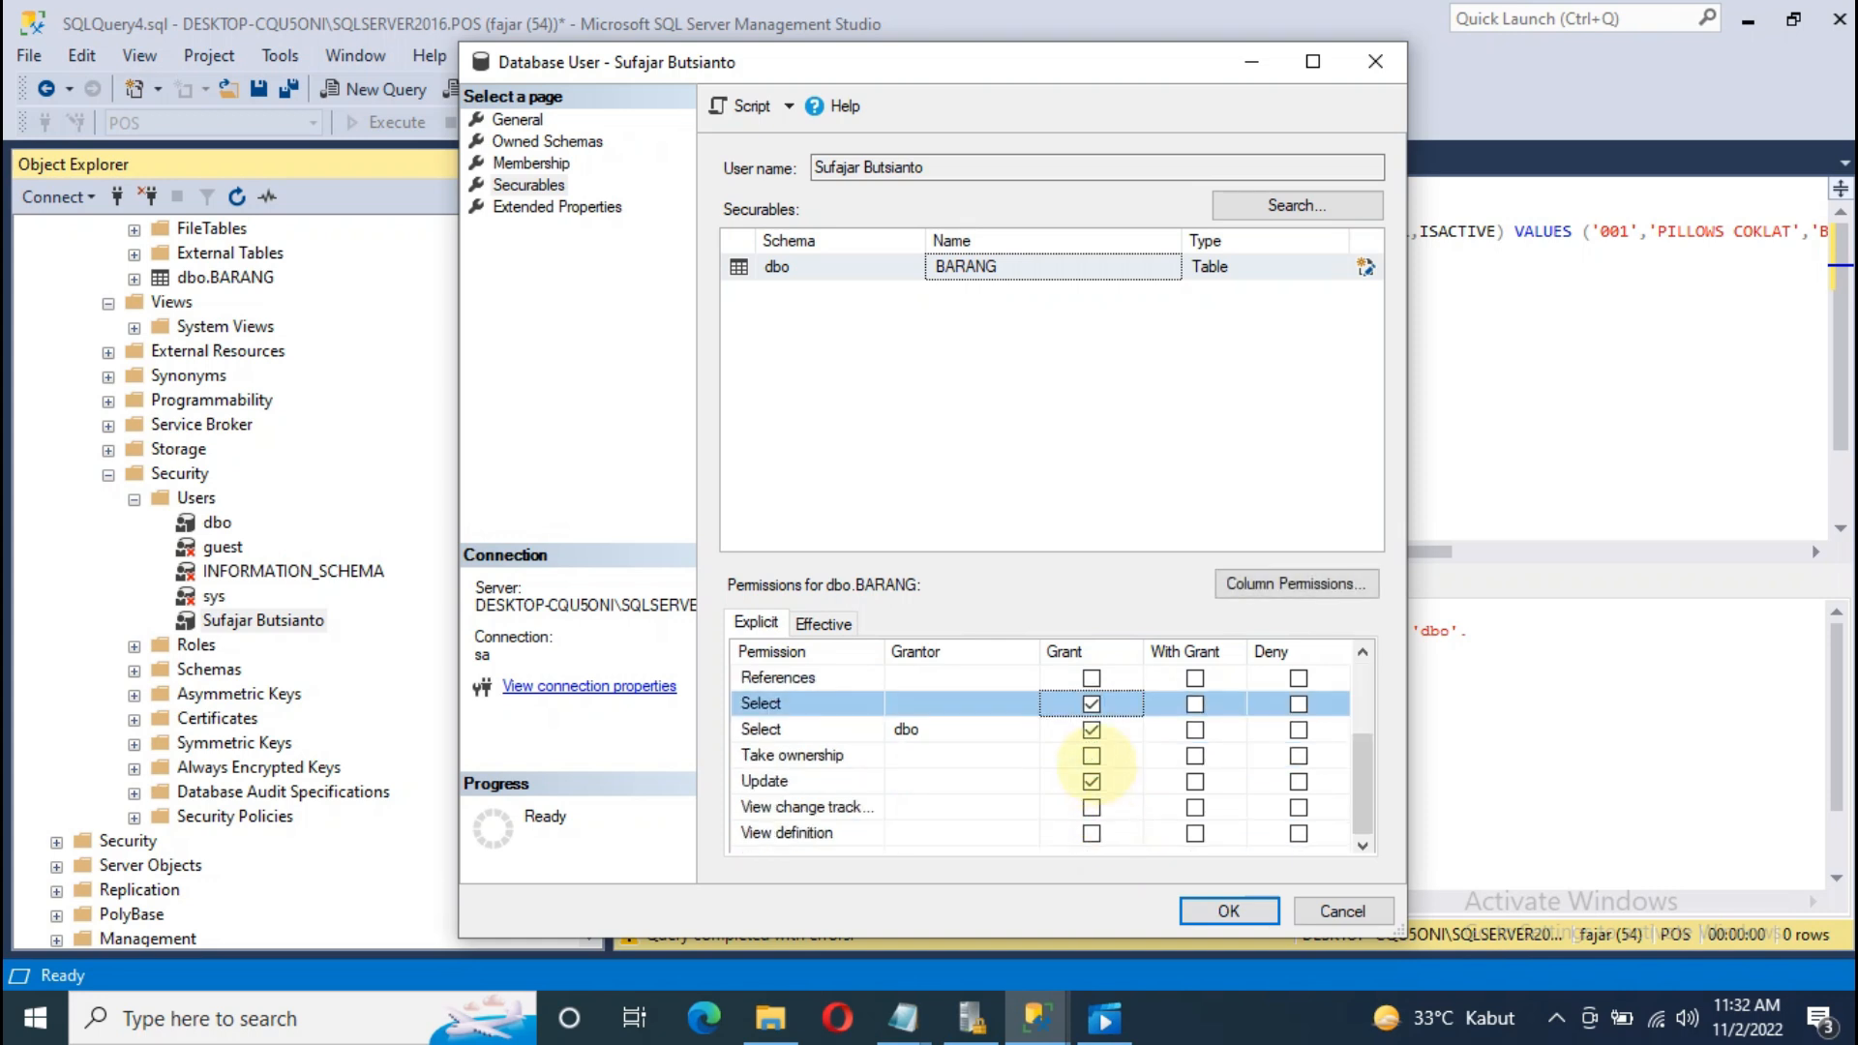
click(1091, 756)
click(1091, 806)
click(1092, 832)
scroll(1113, 766, up, 1)
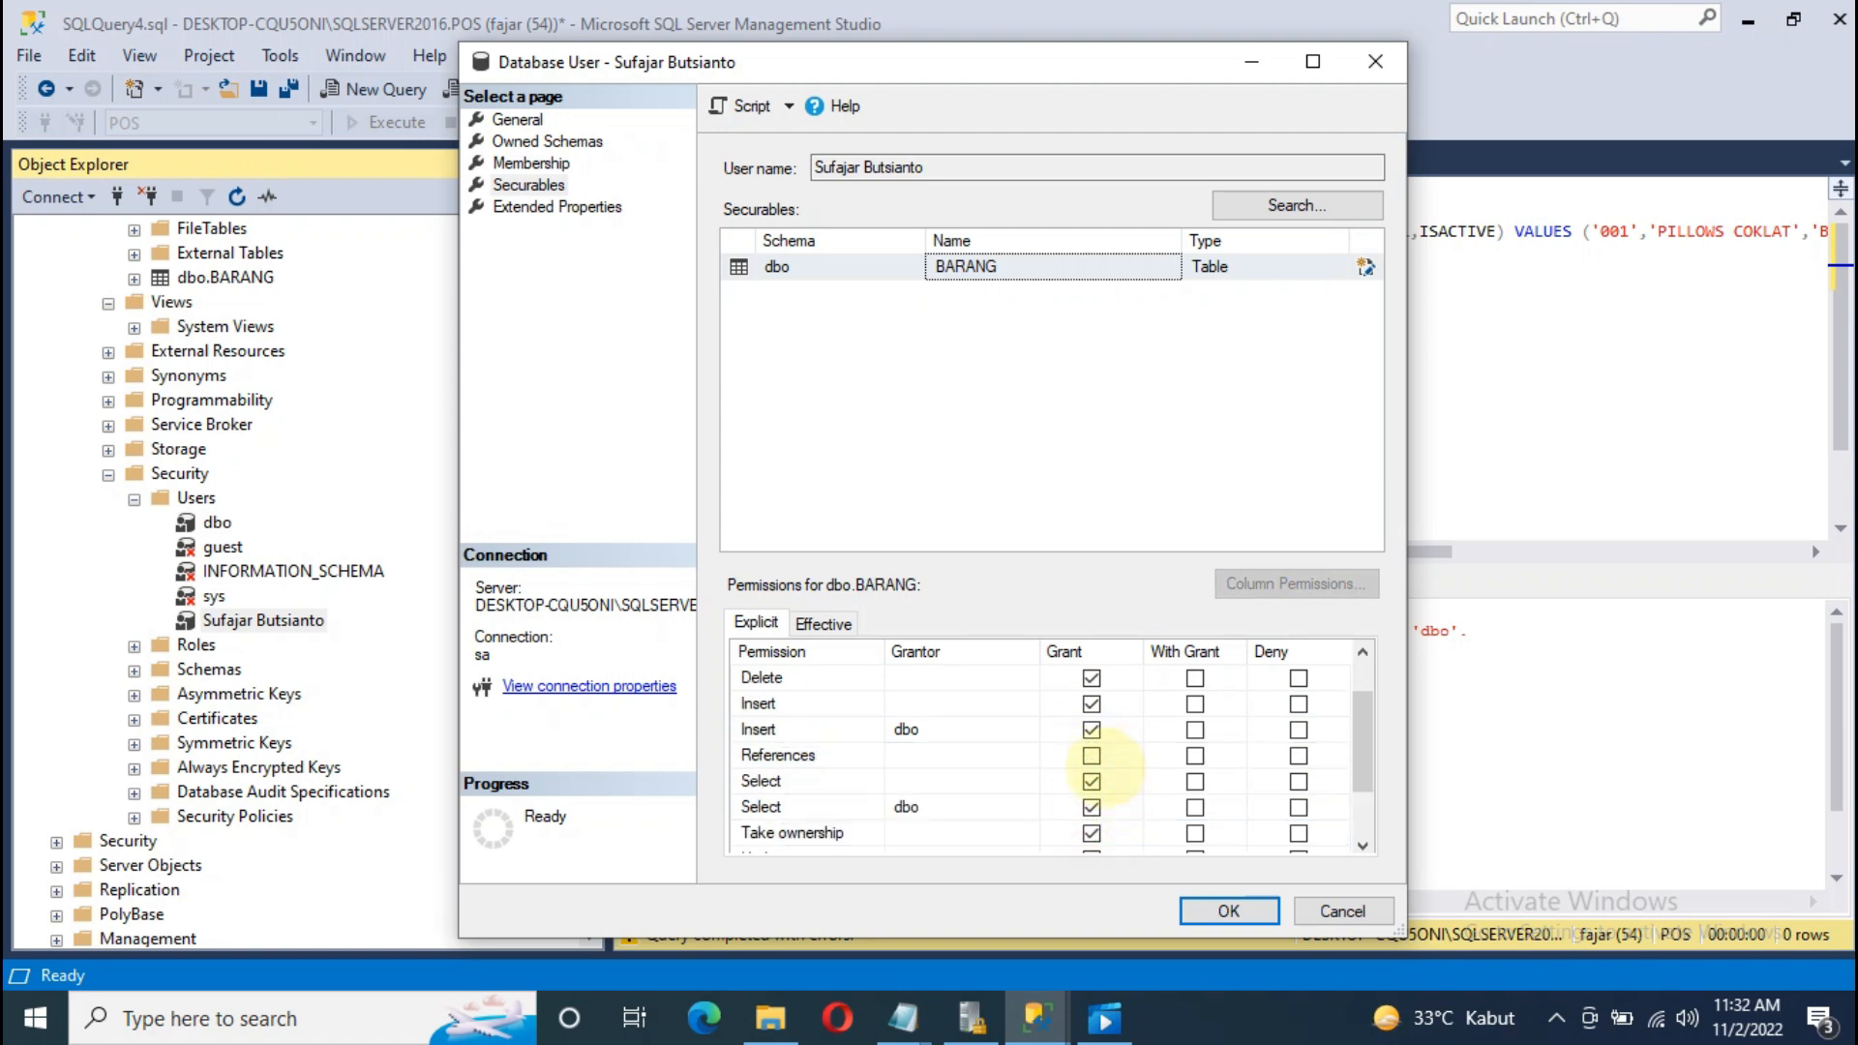
click(1091, 755)
scroll(1092, 764, up, 1)
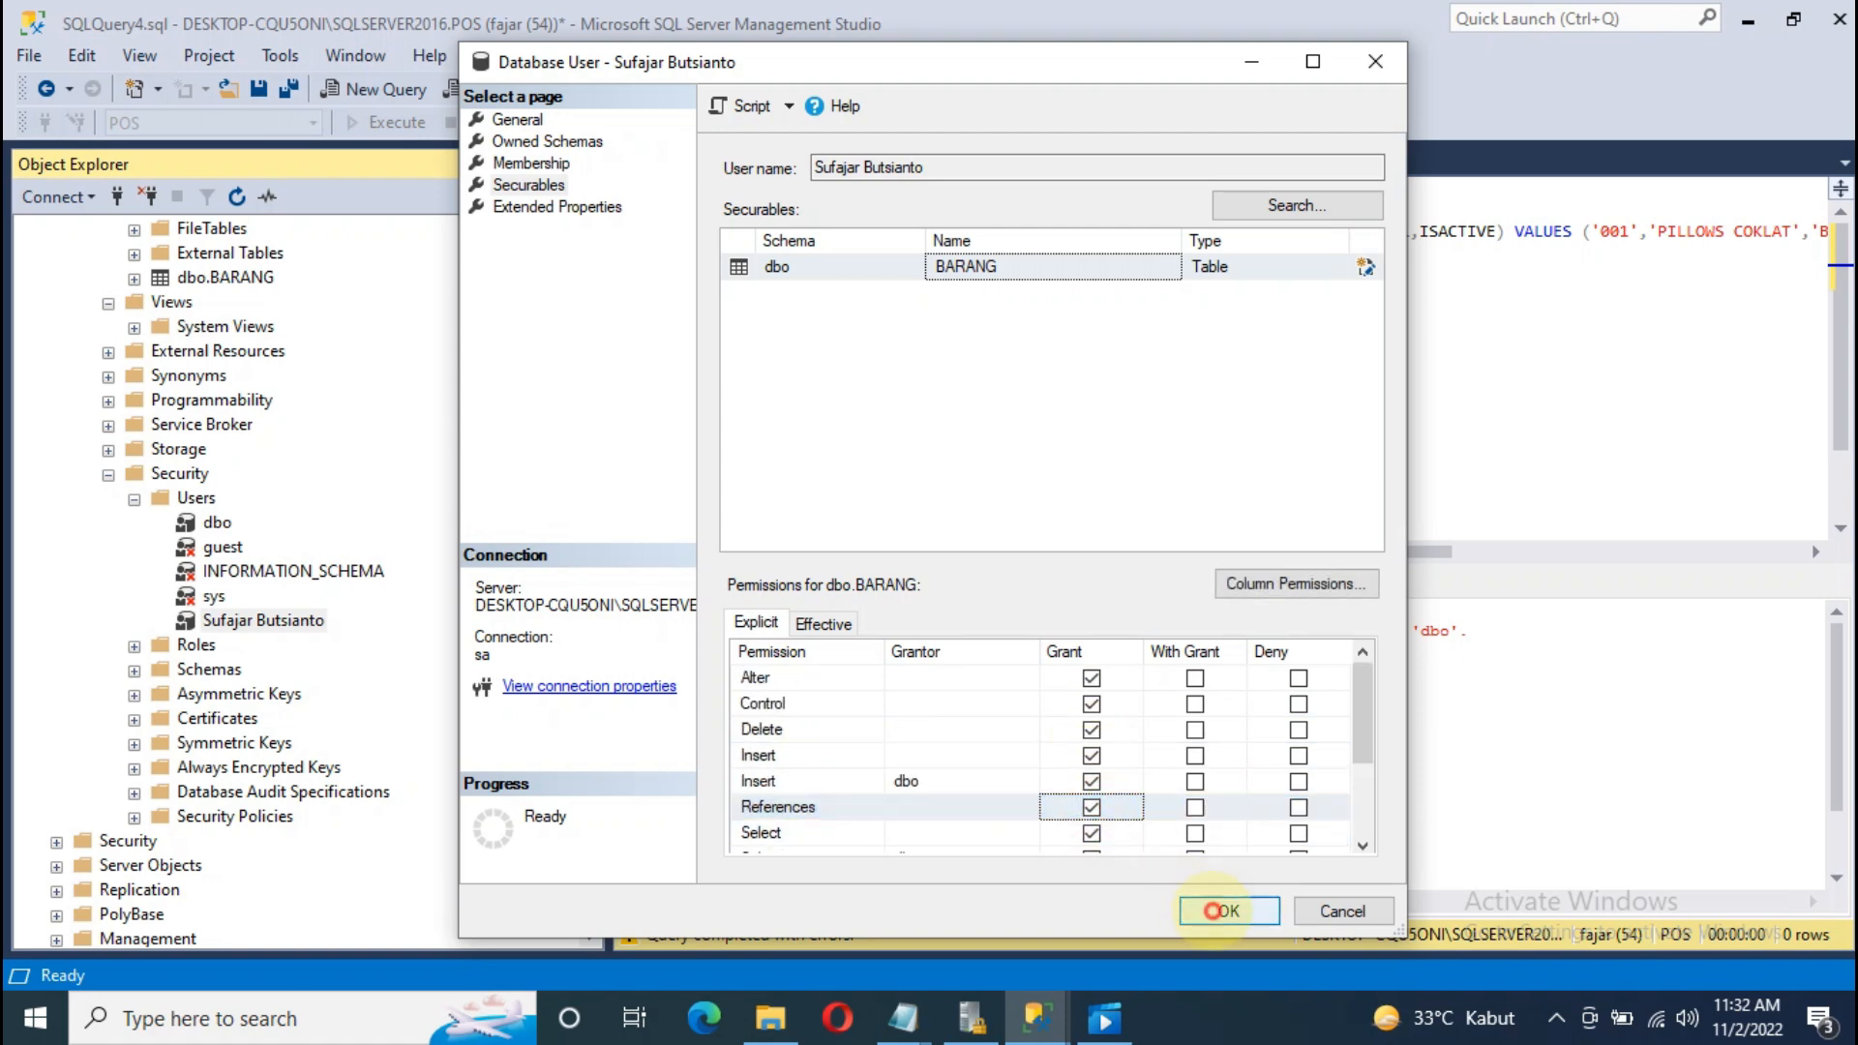
click(1219, 910)
click(1185, 344)
click(1021, 225)
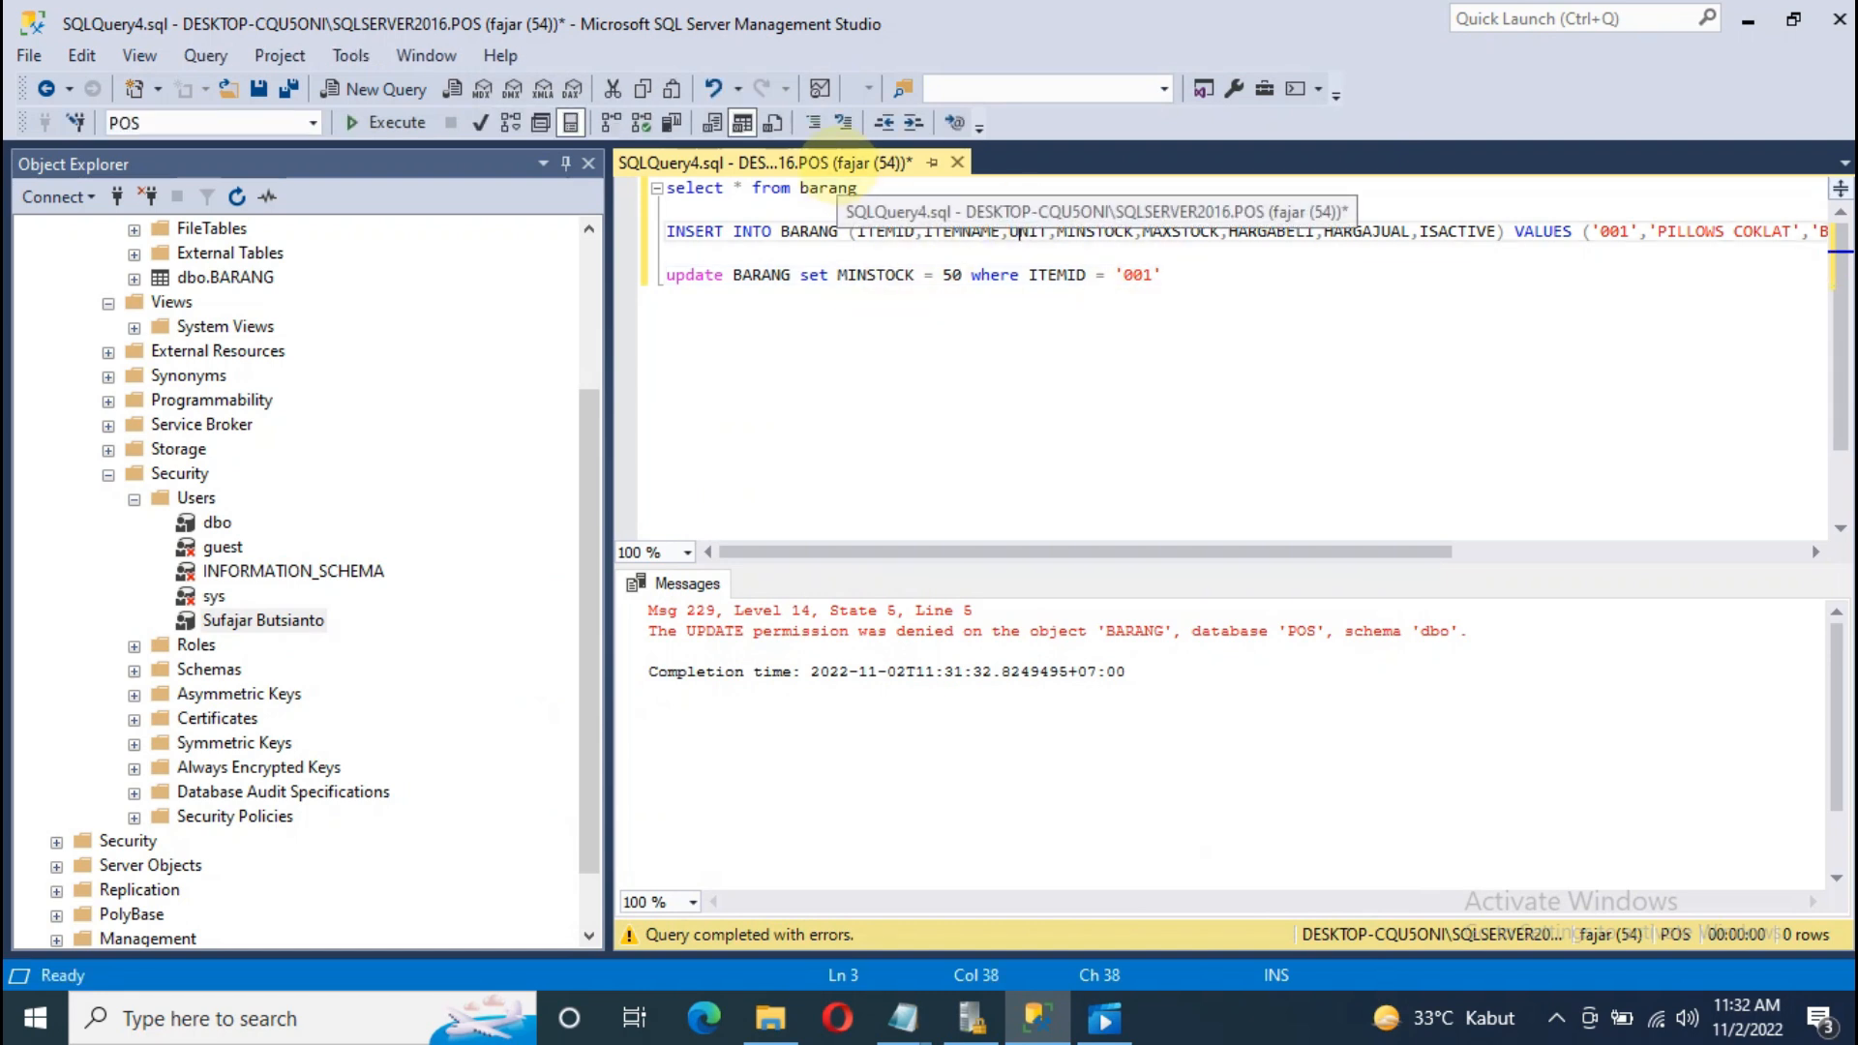
Step: Execute the selected update BARANG set MINSTOCK = 50 where ITEMID = '001', now affecting 1 row
drag(1176, 273, 658, 279)
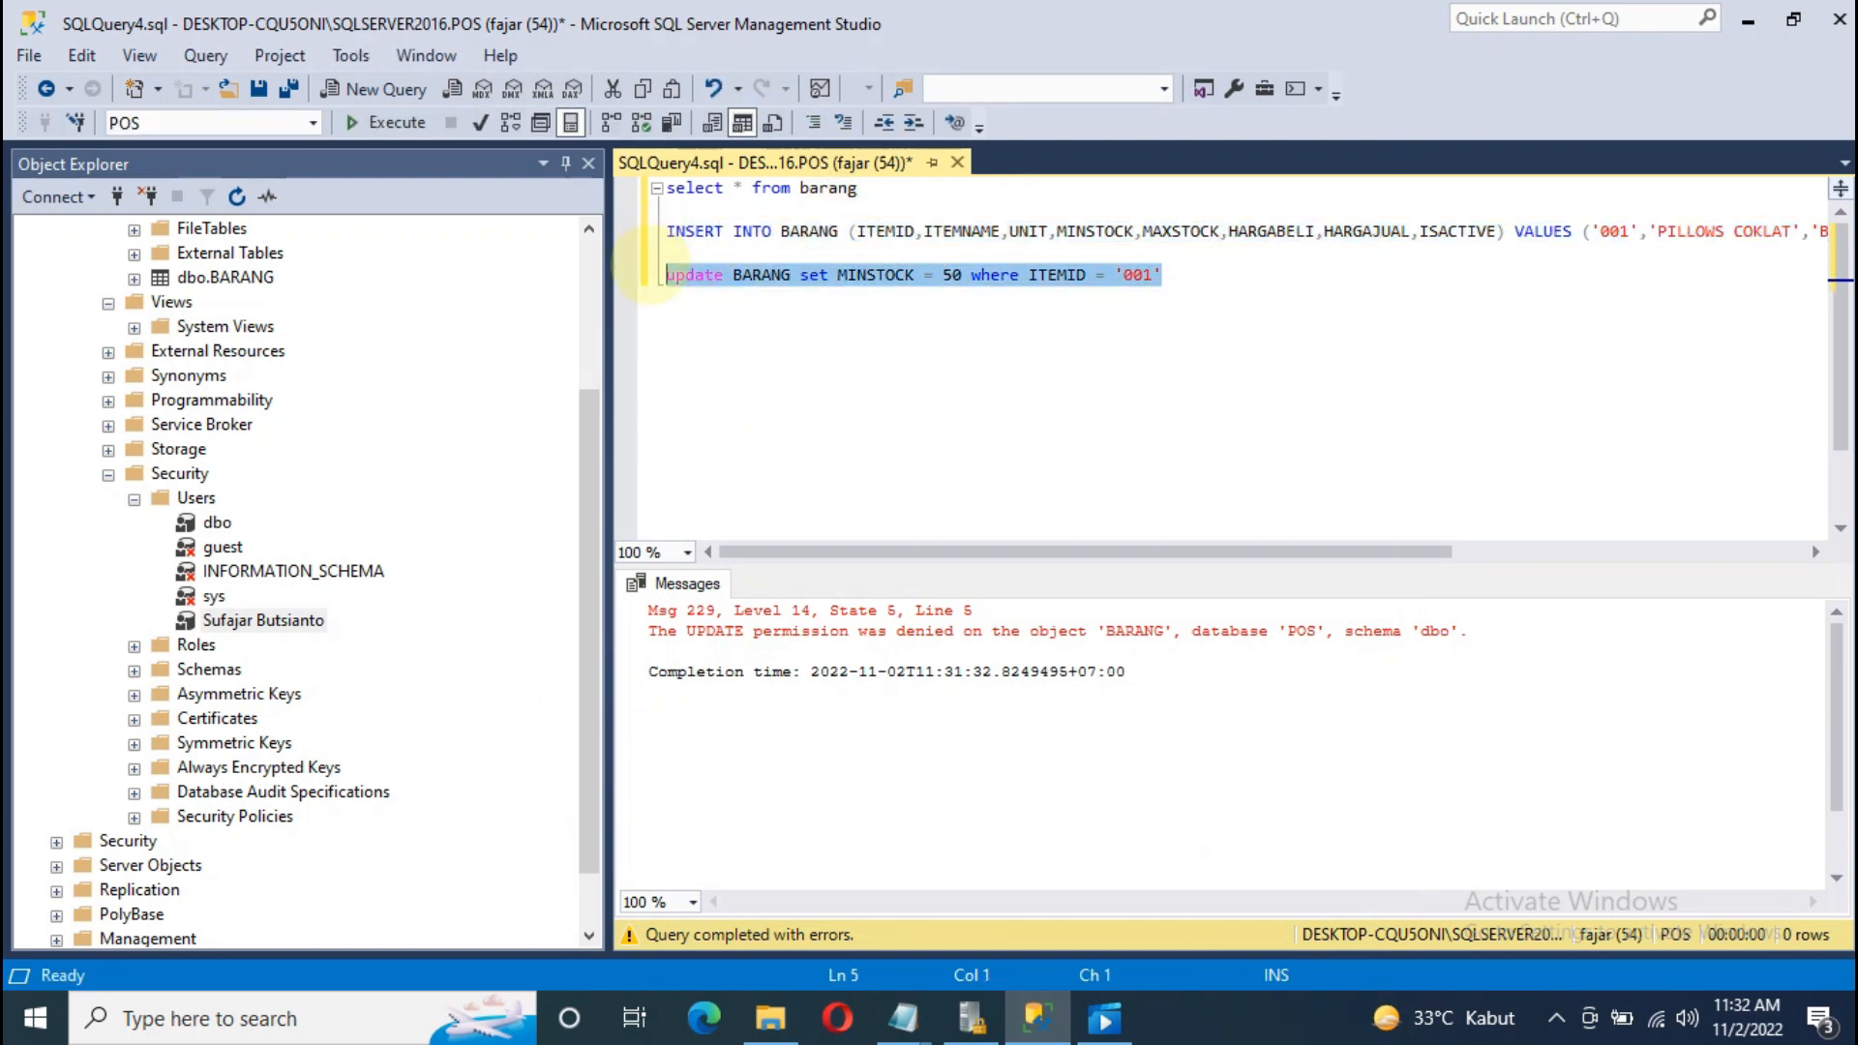
right_click(696, 271)
click(804, 508)
click(1070, 452)
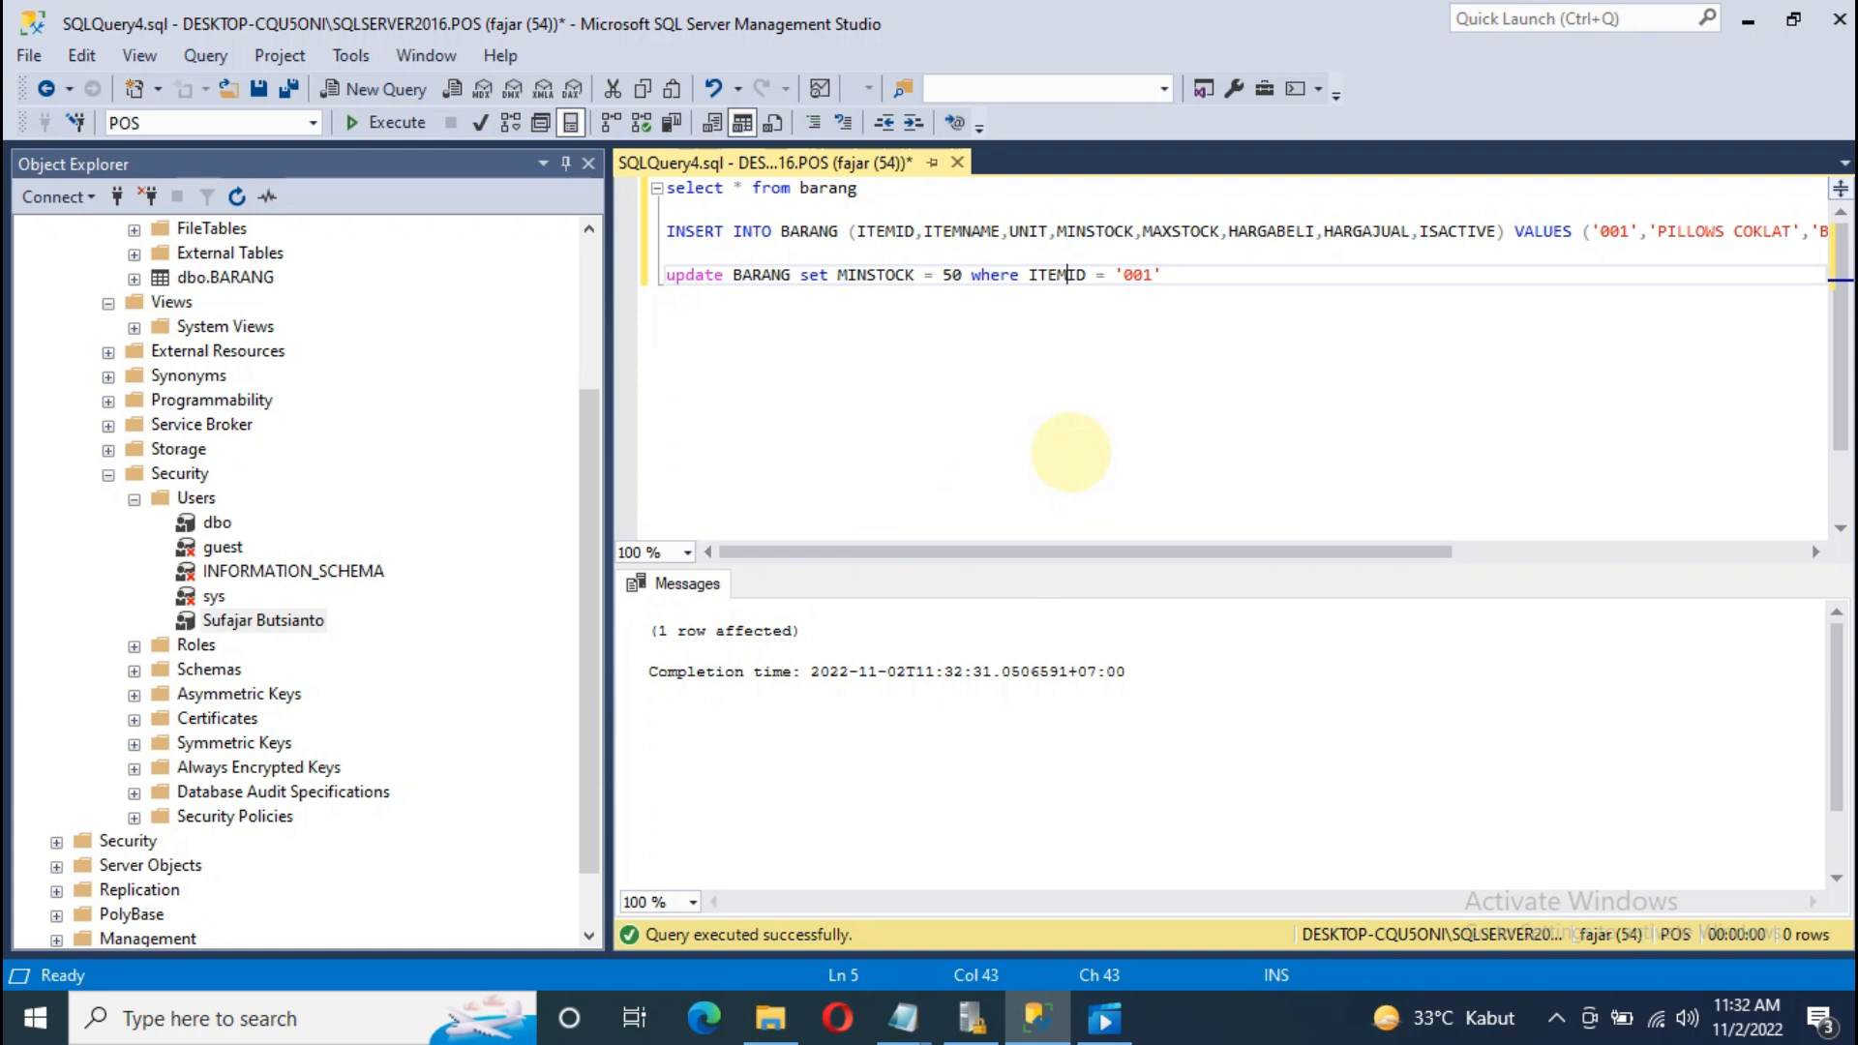
mouse_move(903, 1018)
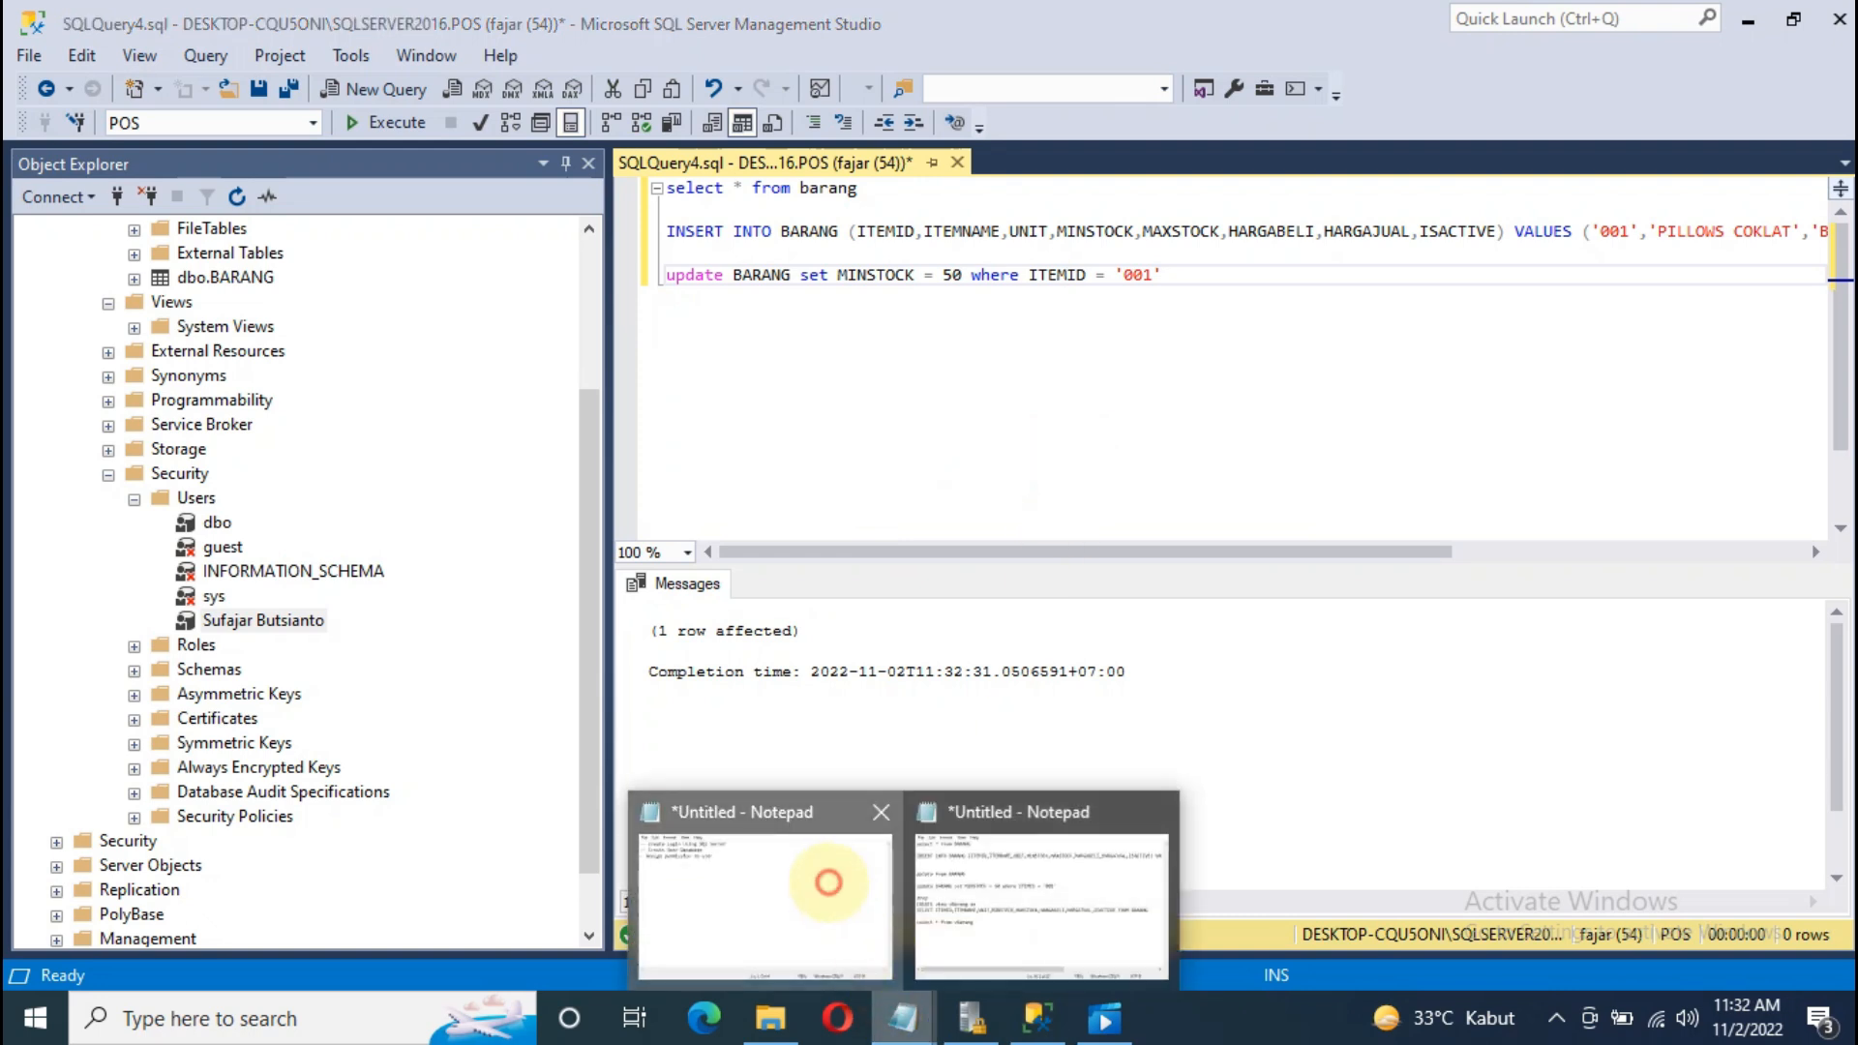
click(828, 881)
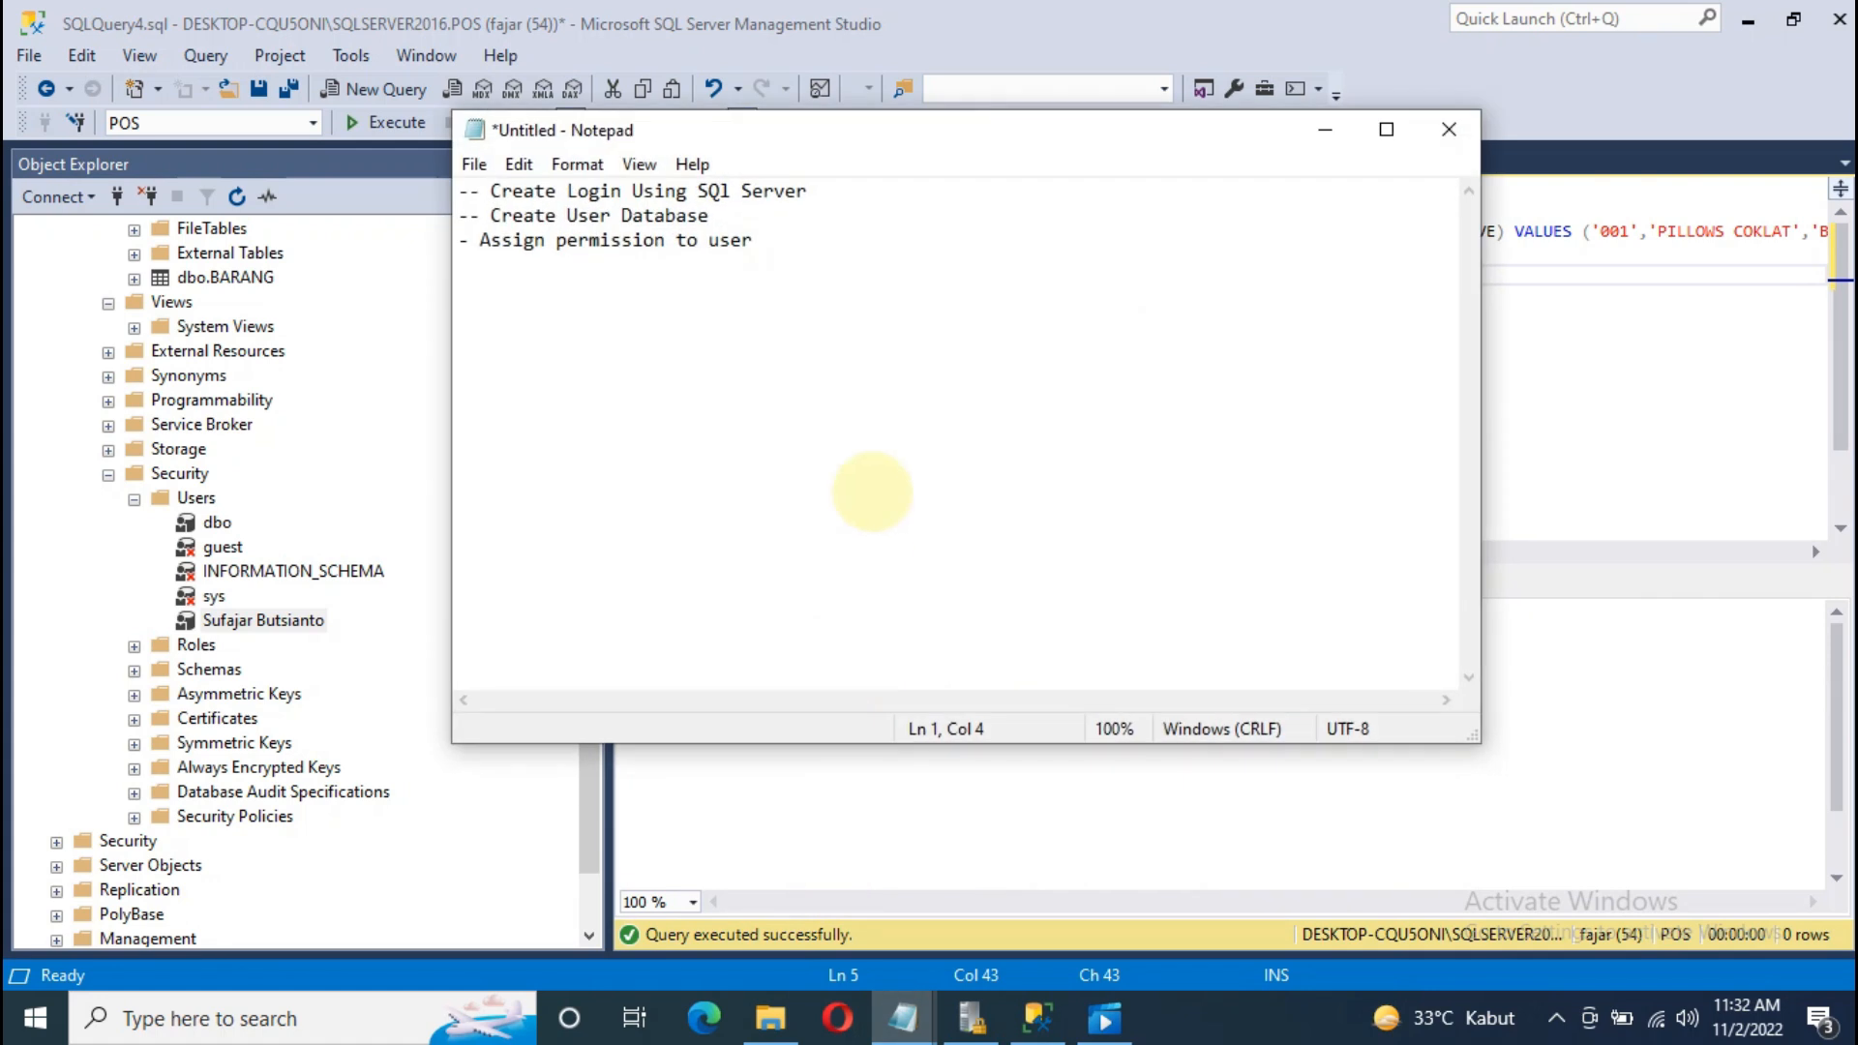
Step: Minimize the Notepad notes and collapse the Tables, Views and POS nodes in Object Explorer
click(1325, 130)
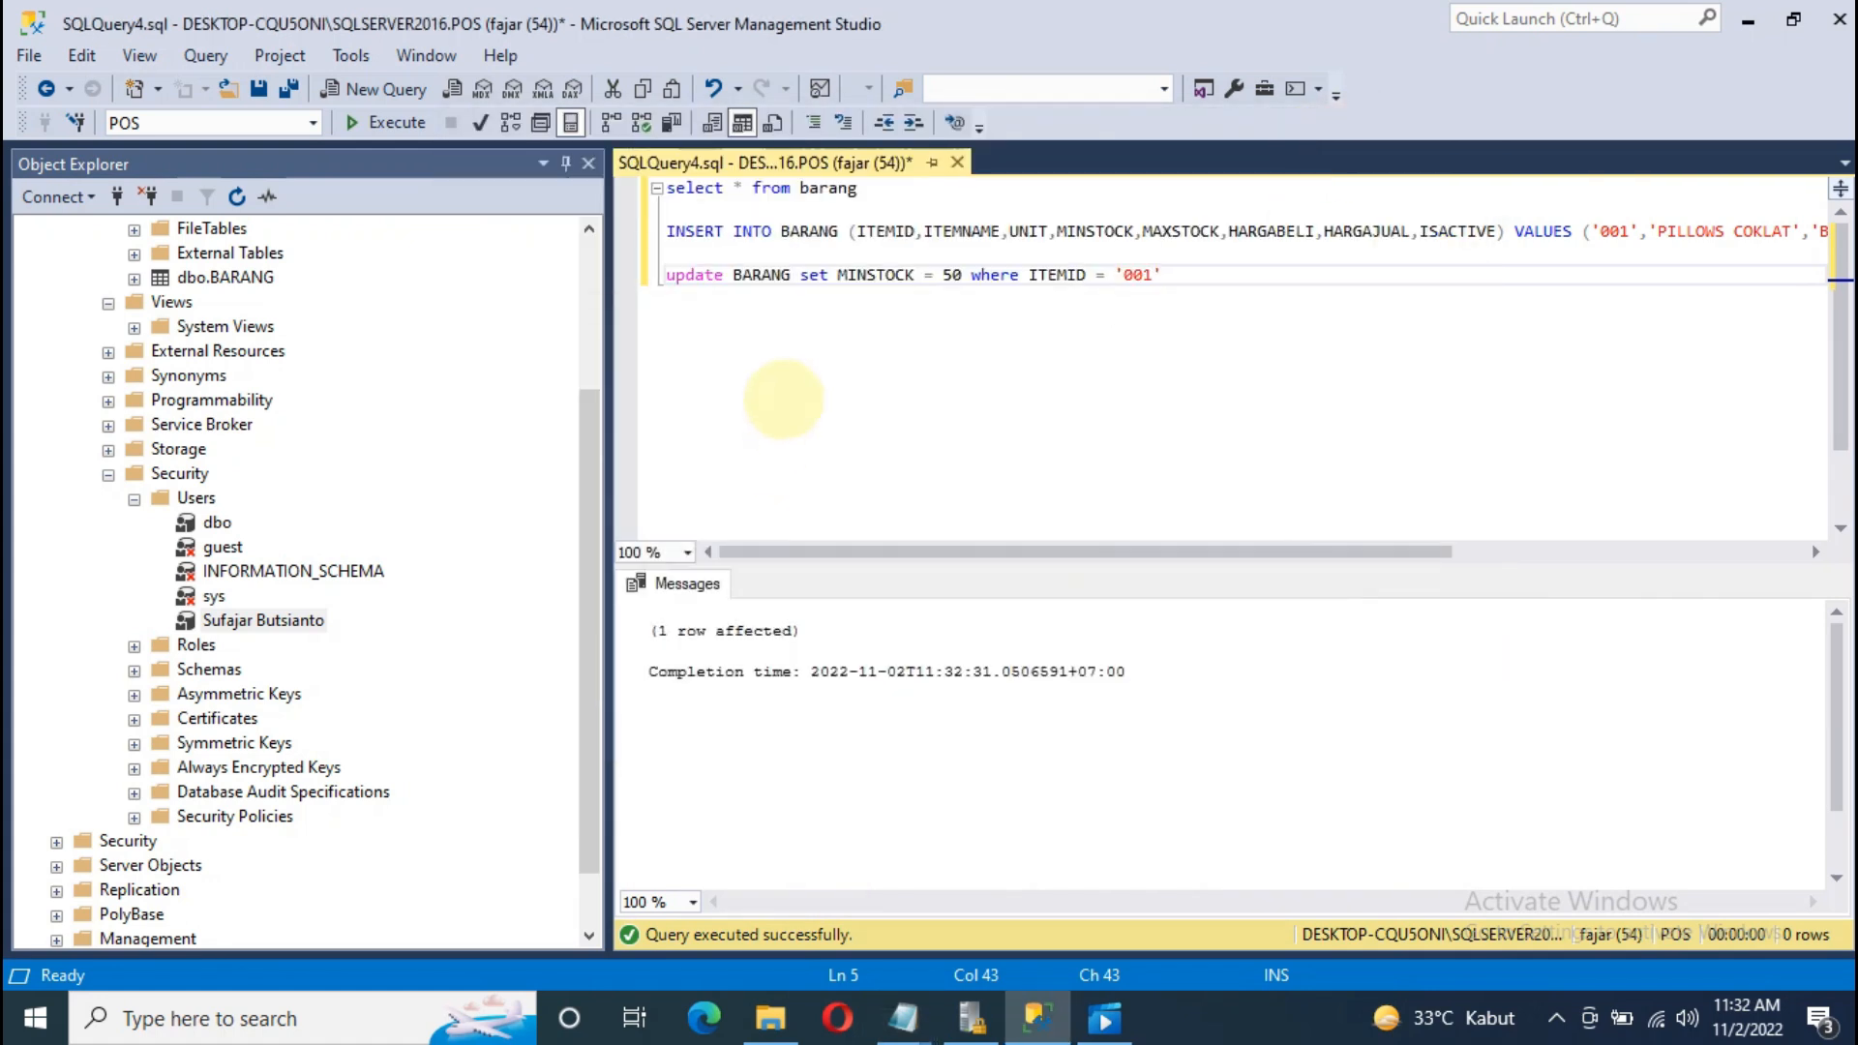
drag(587, 436, 586, 288)
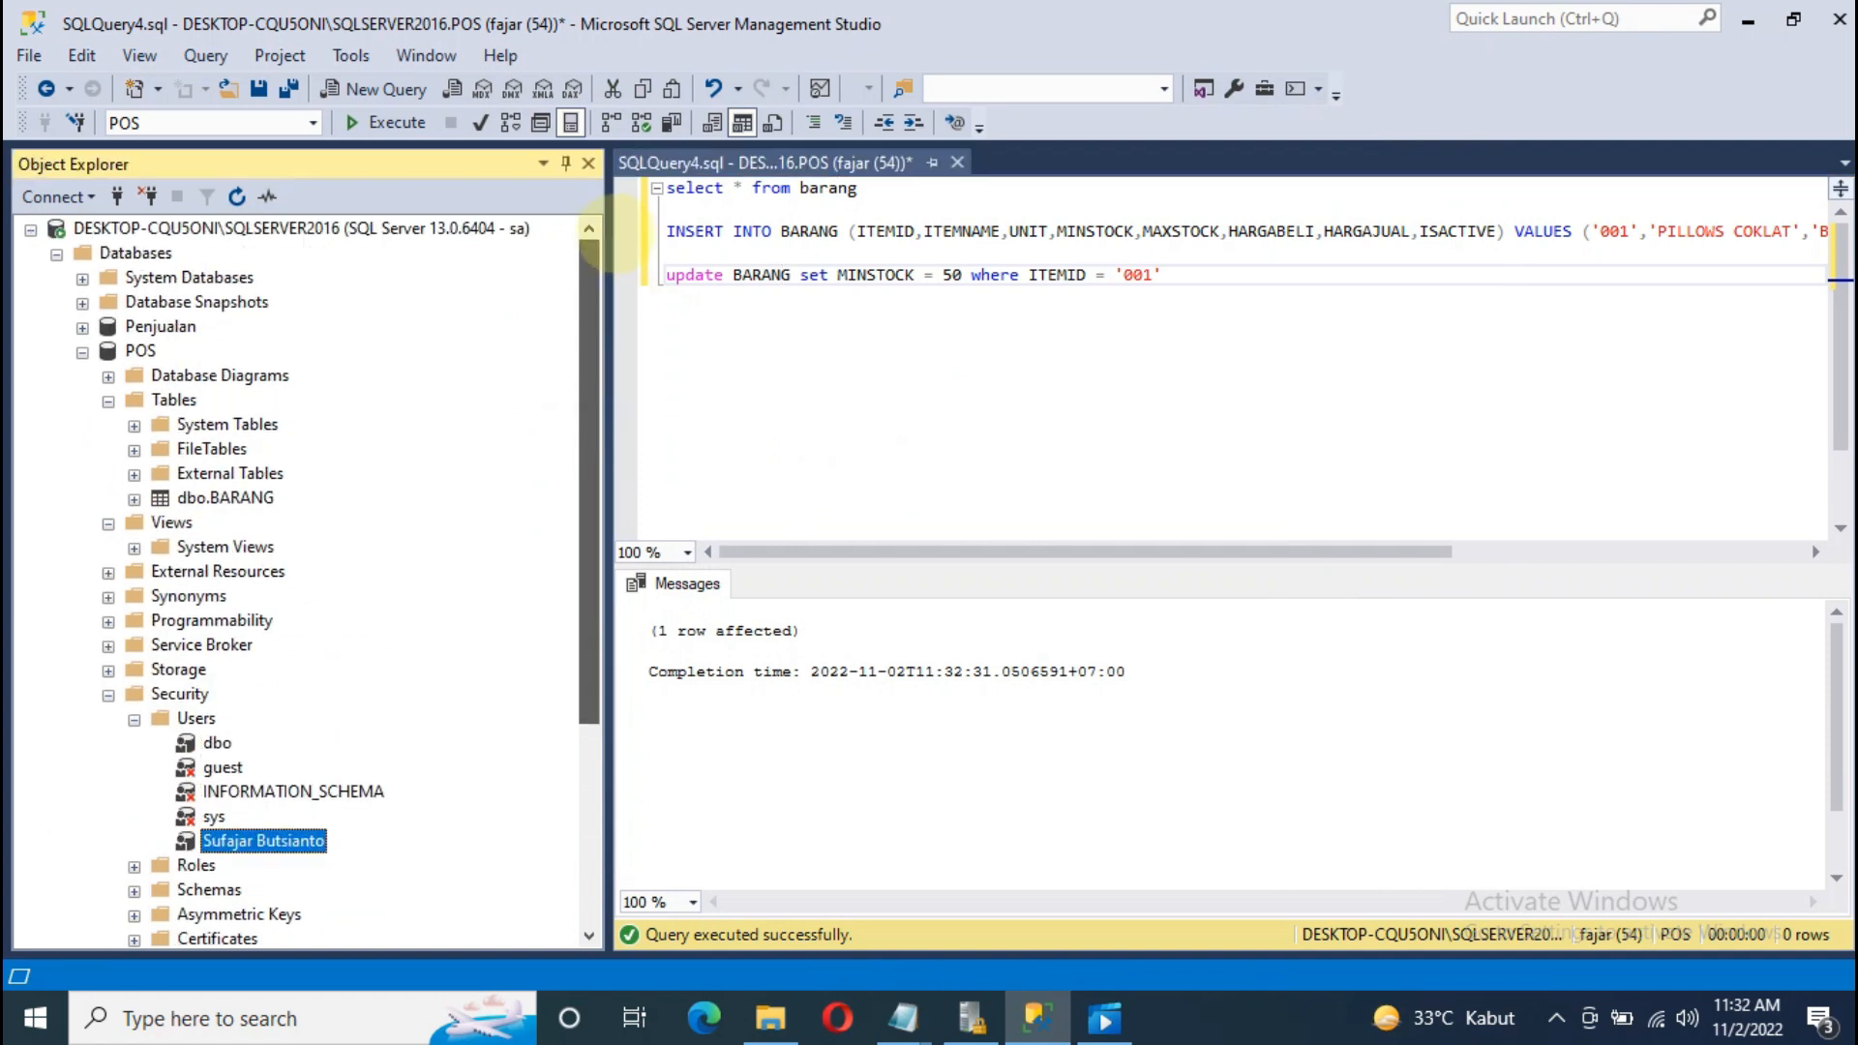
click(109, 401)
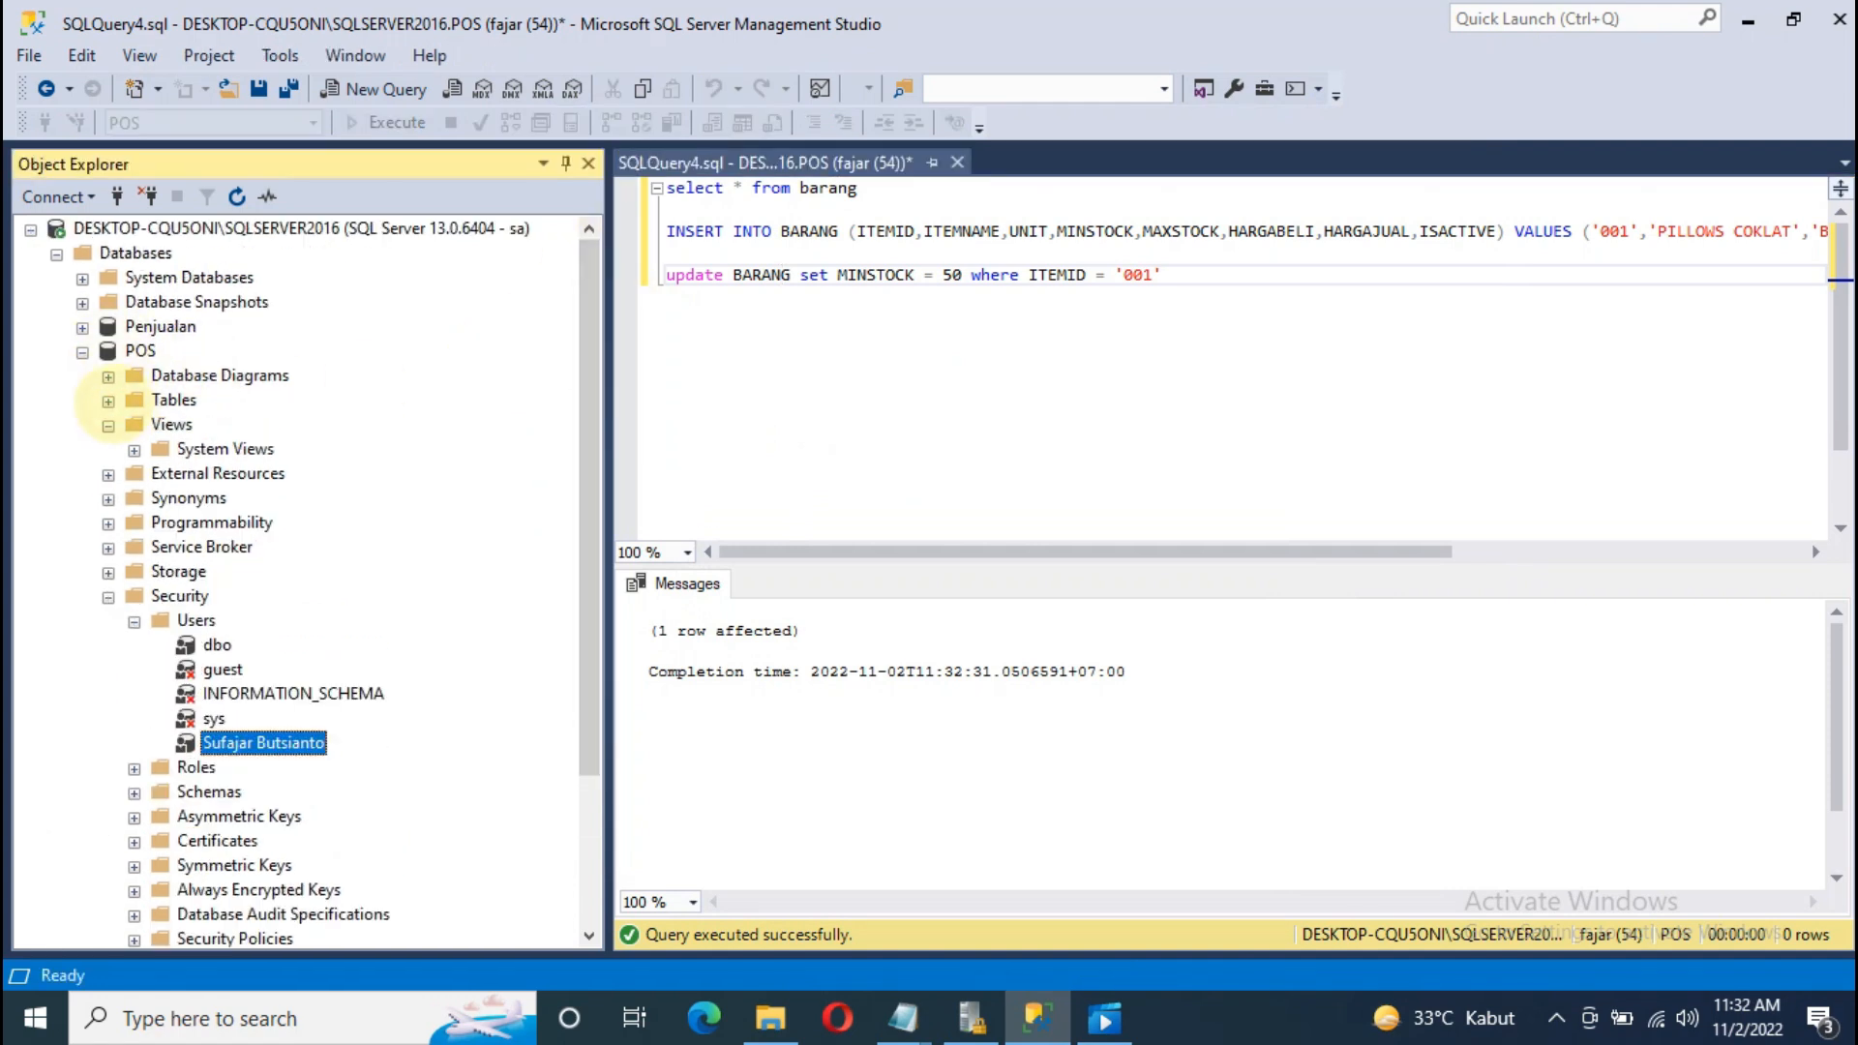
click(133, 449)
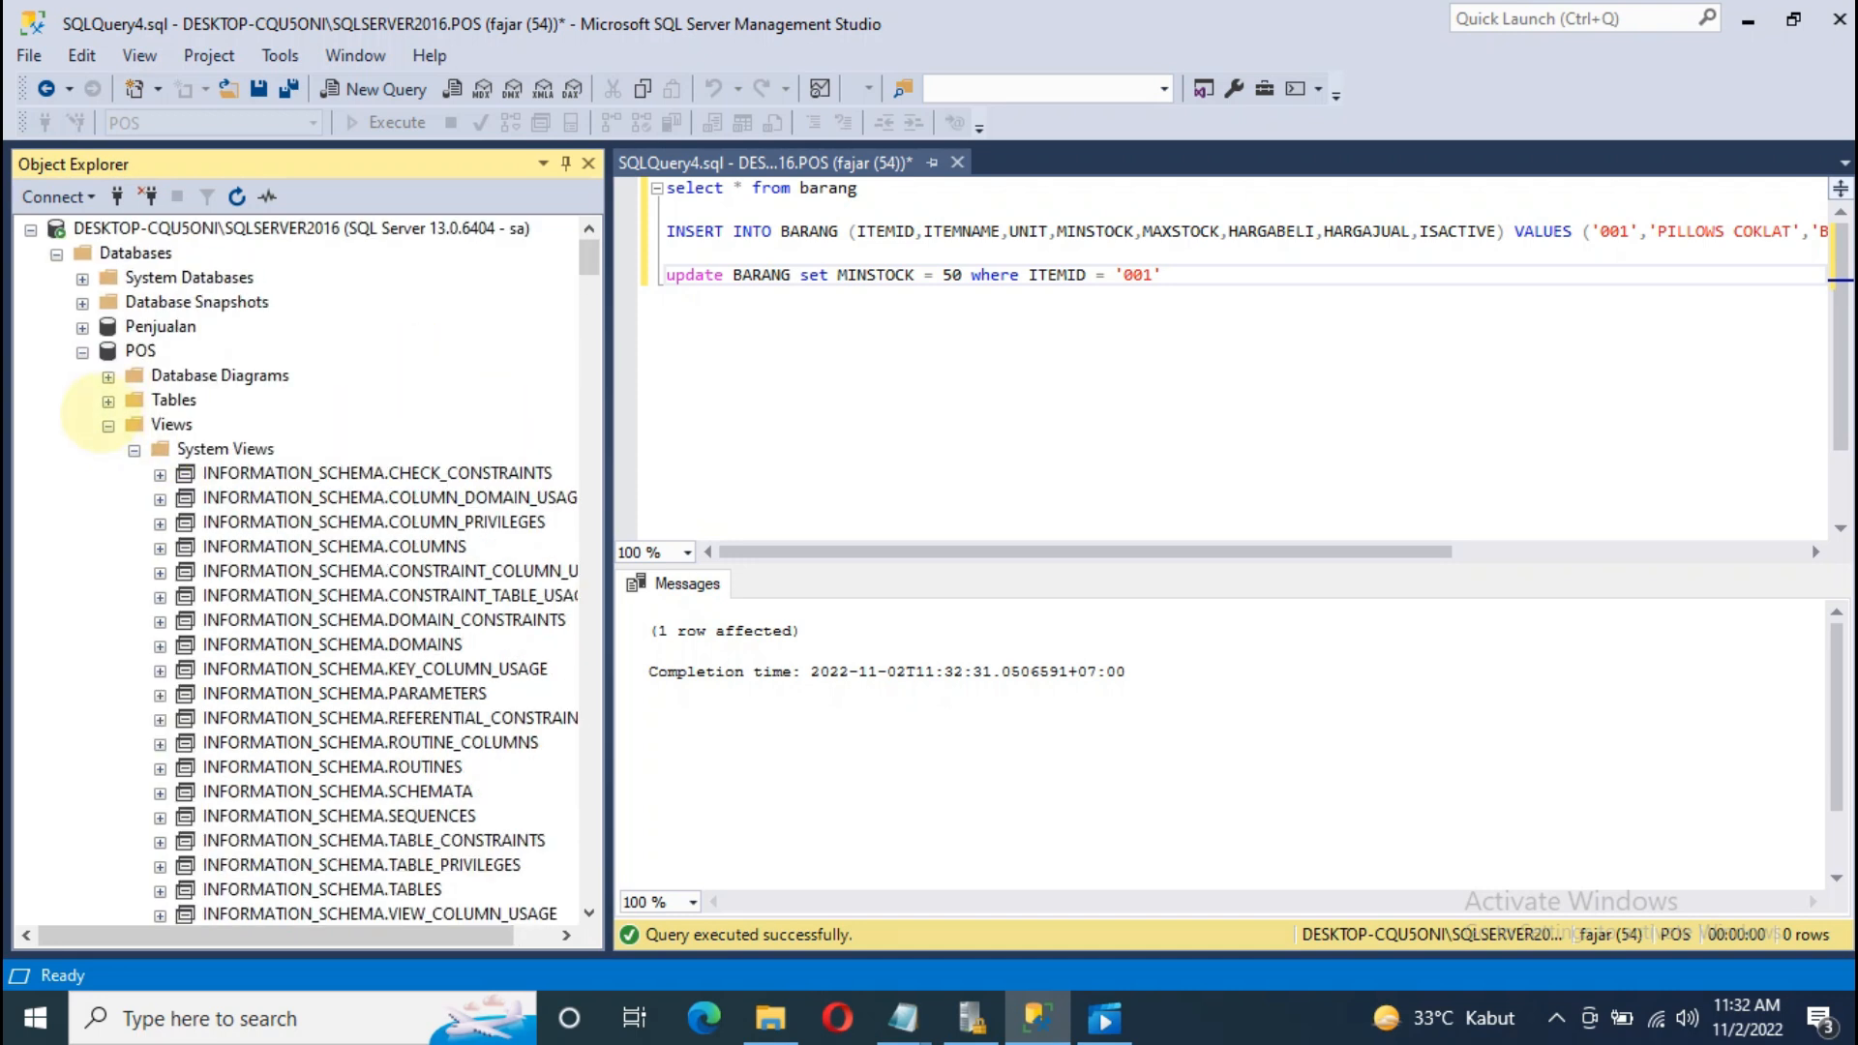
click(109, 425)
click(82, 352)
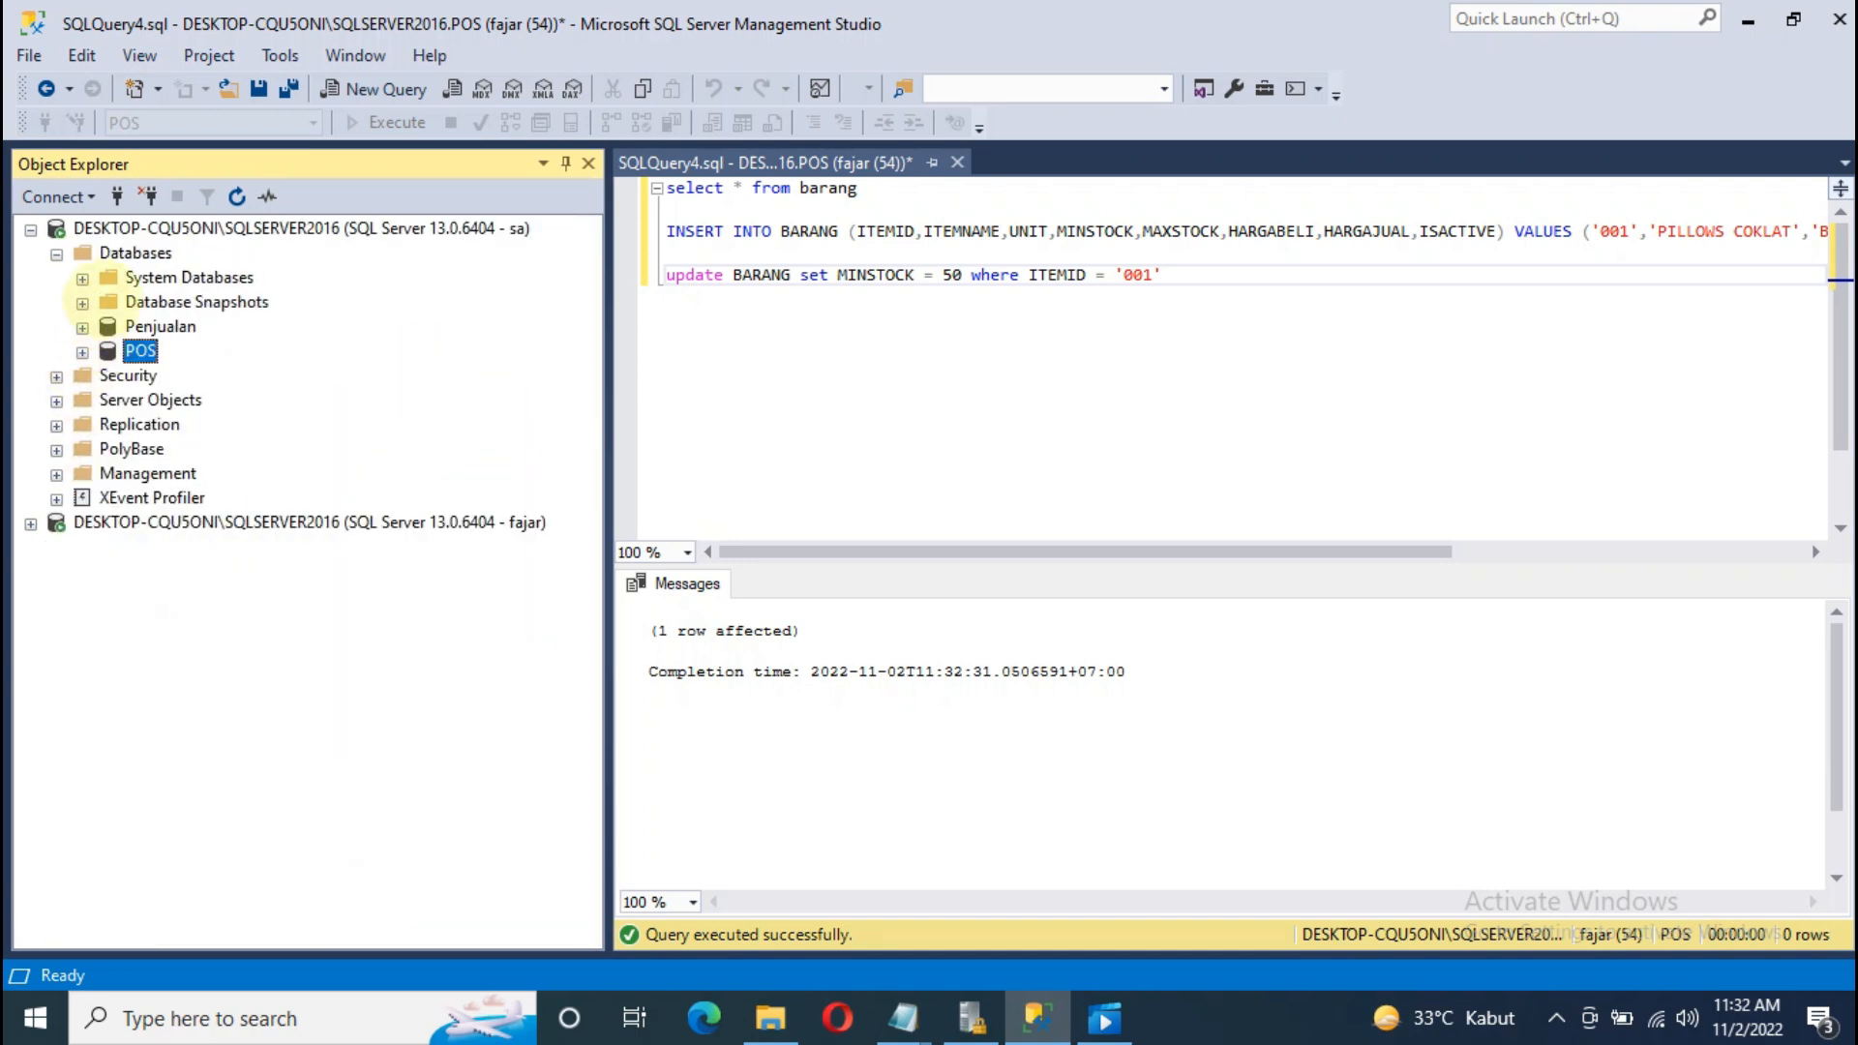
Step: Disconnect the second server connection and close the current query document
right_click(194, 523)
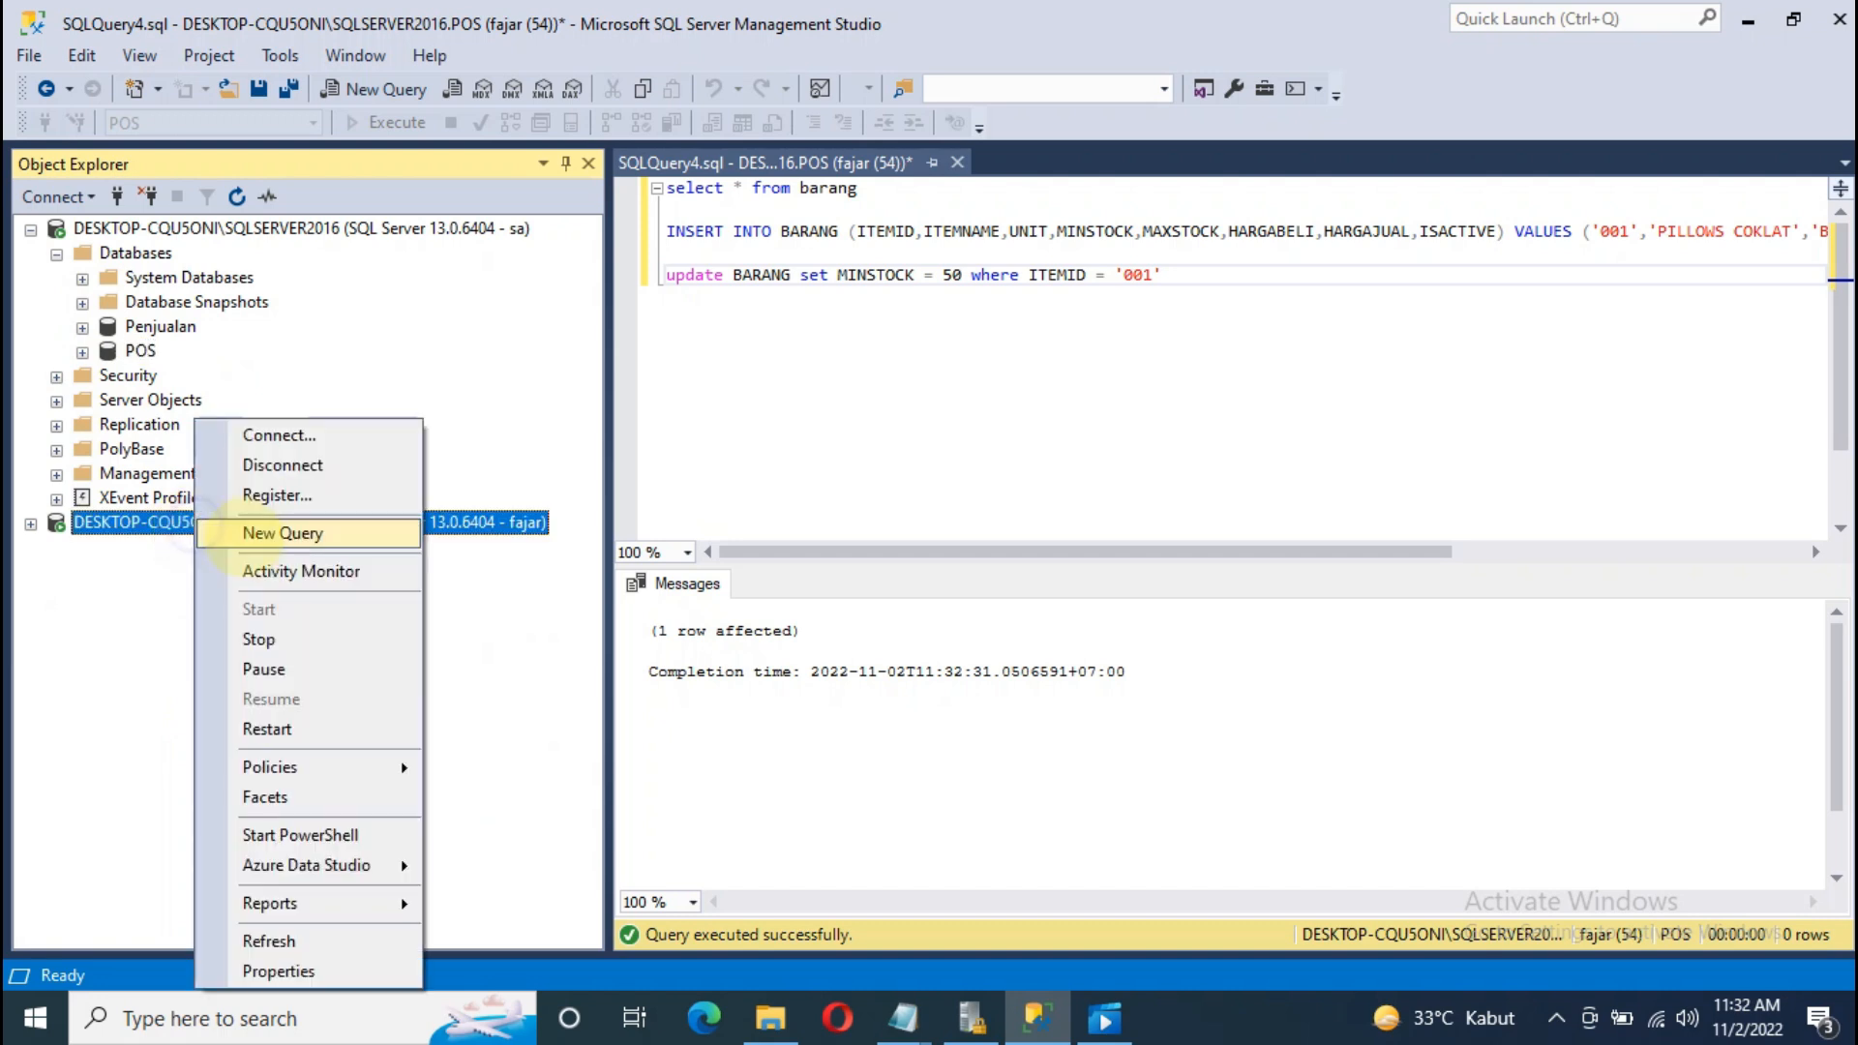
click(290, 465)
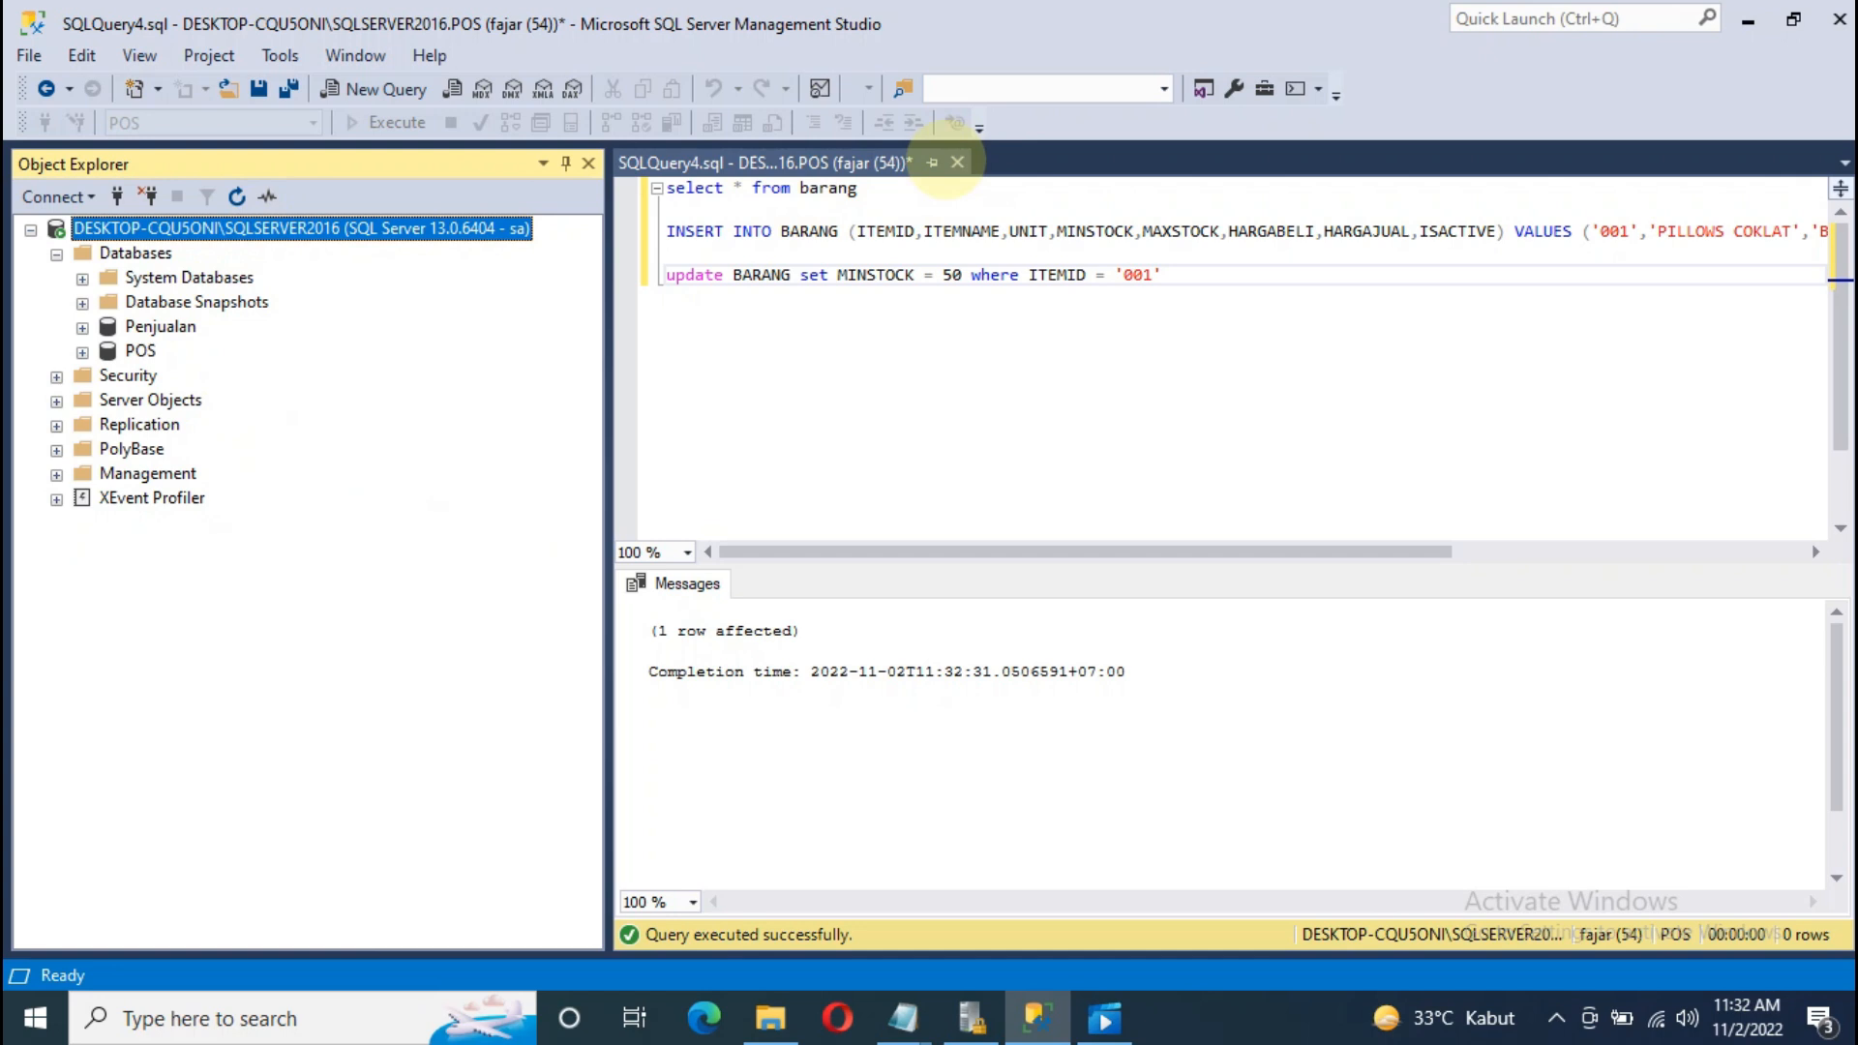
click(958, 162)
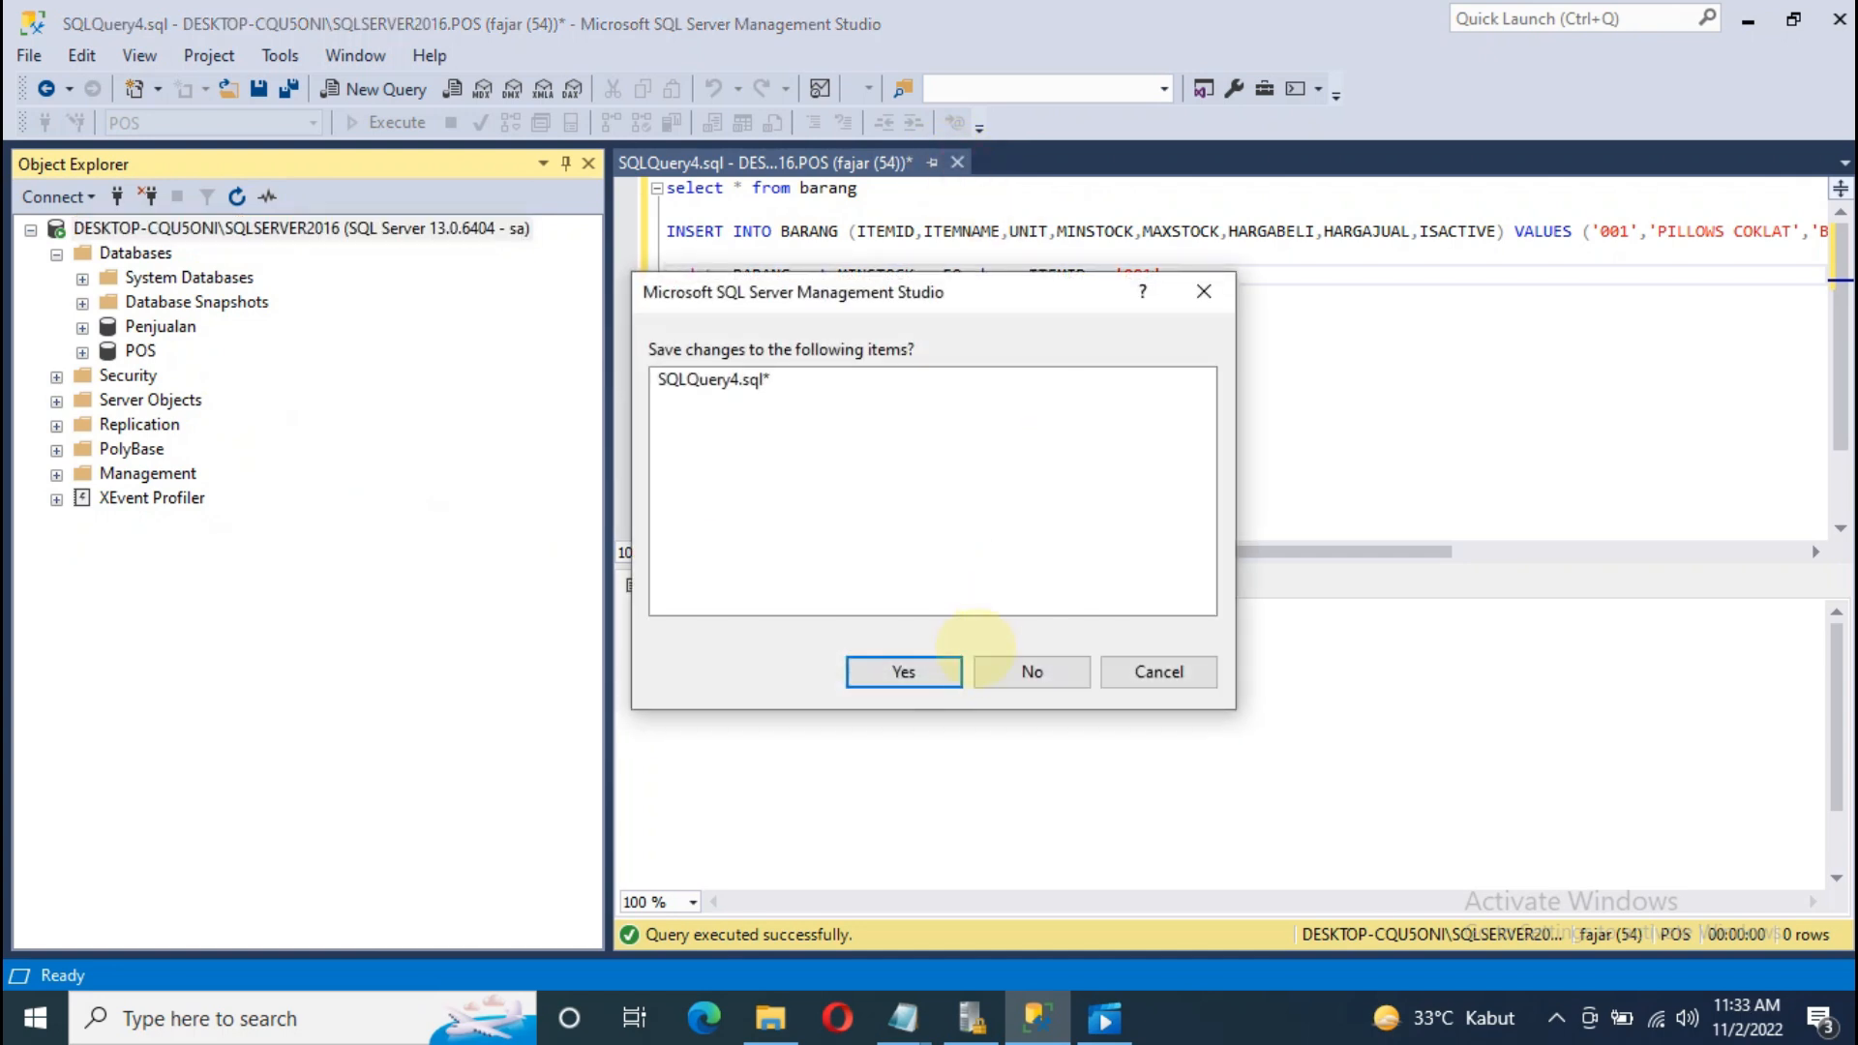
Step: Discard the unsaved SQLQuery4.sql and disconnect the sa administrator session
click(1020, 670)
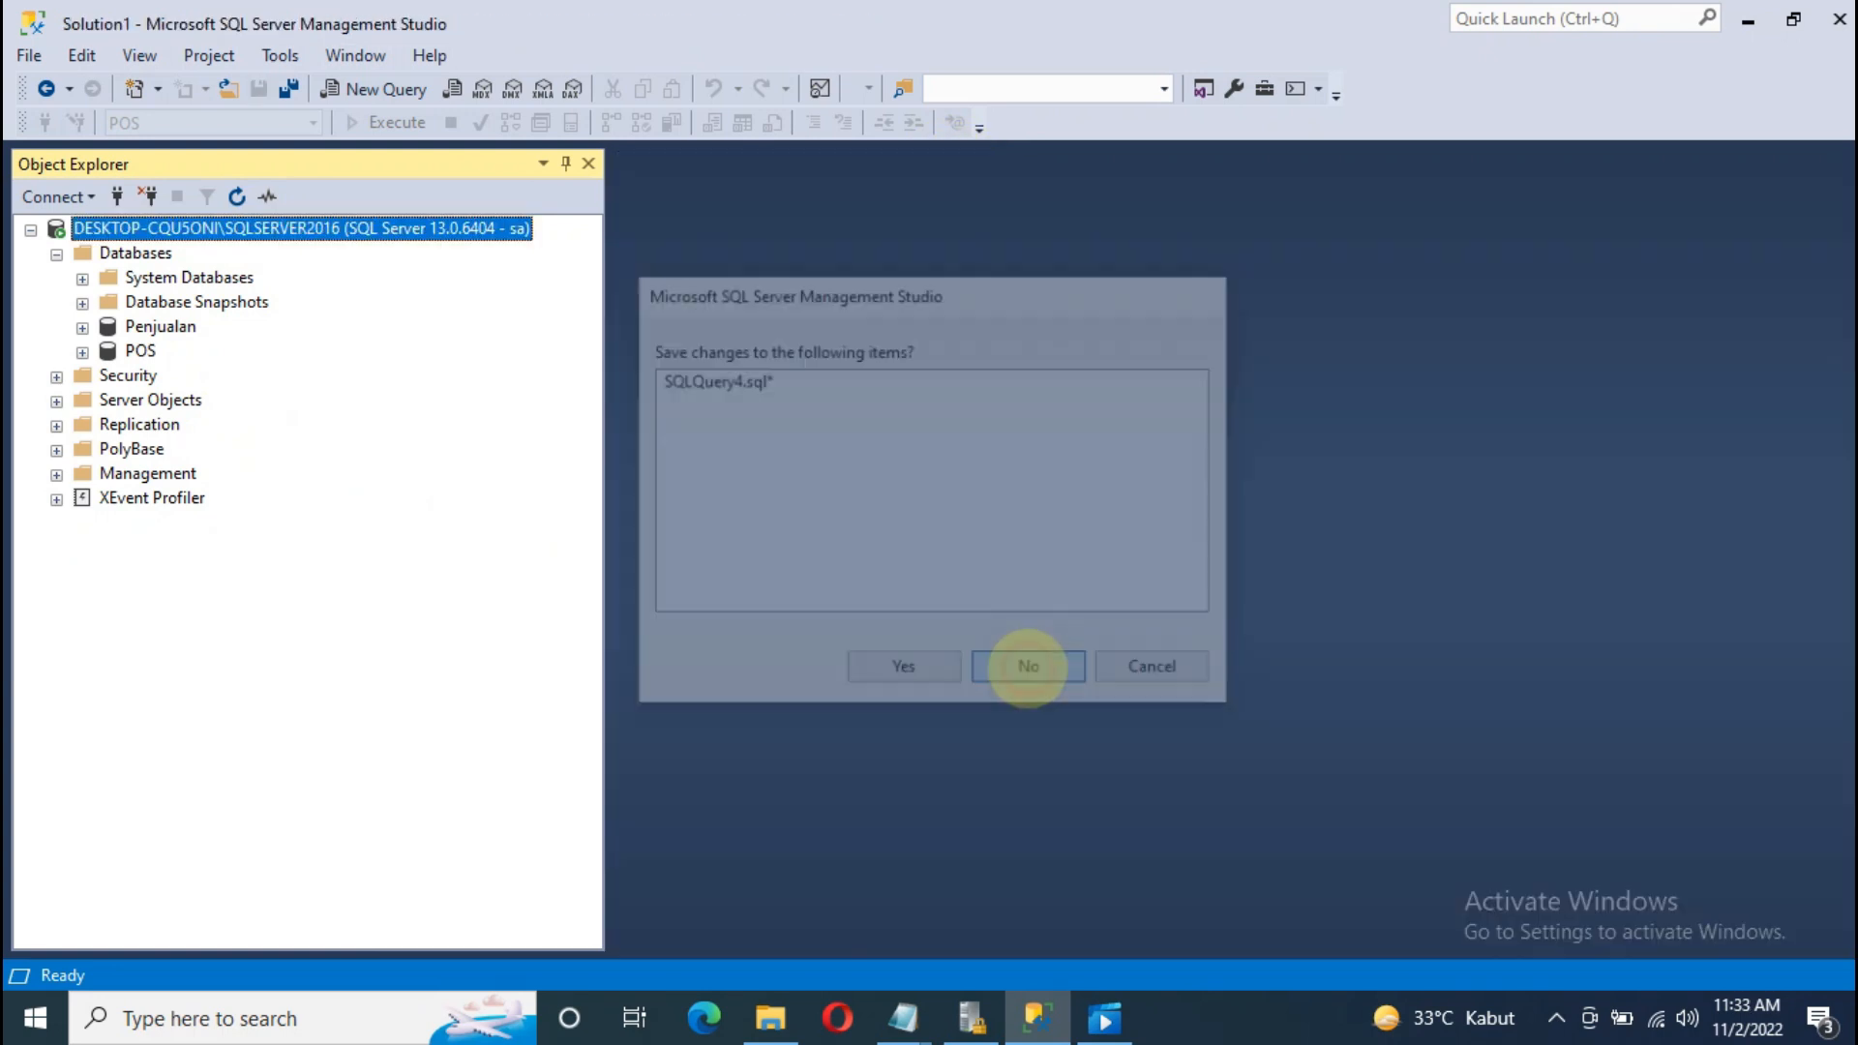
click(154, 277)
click(140, 350)
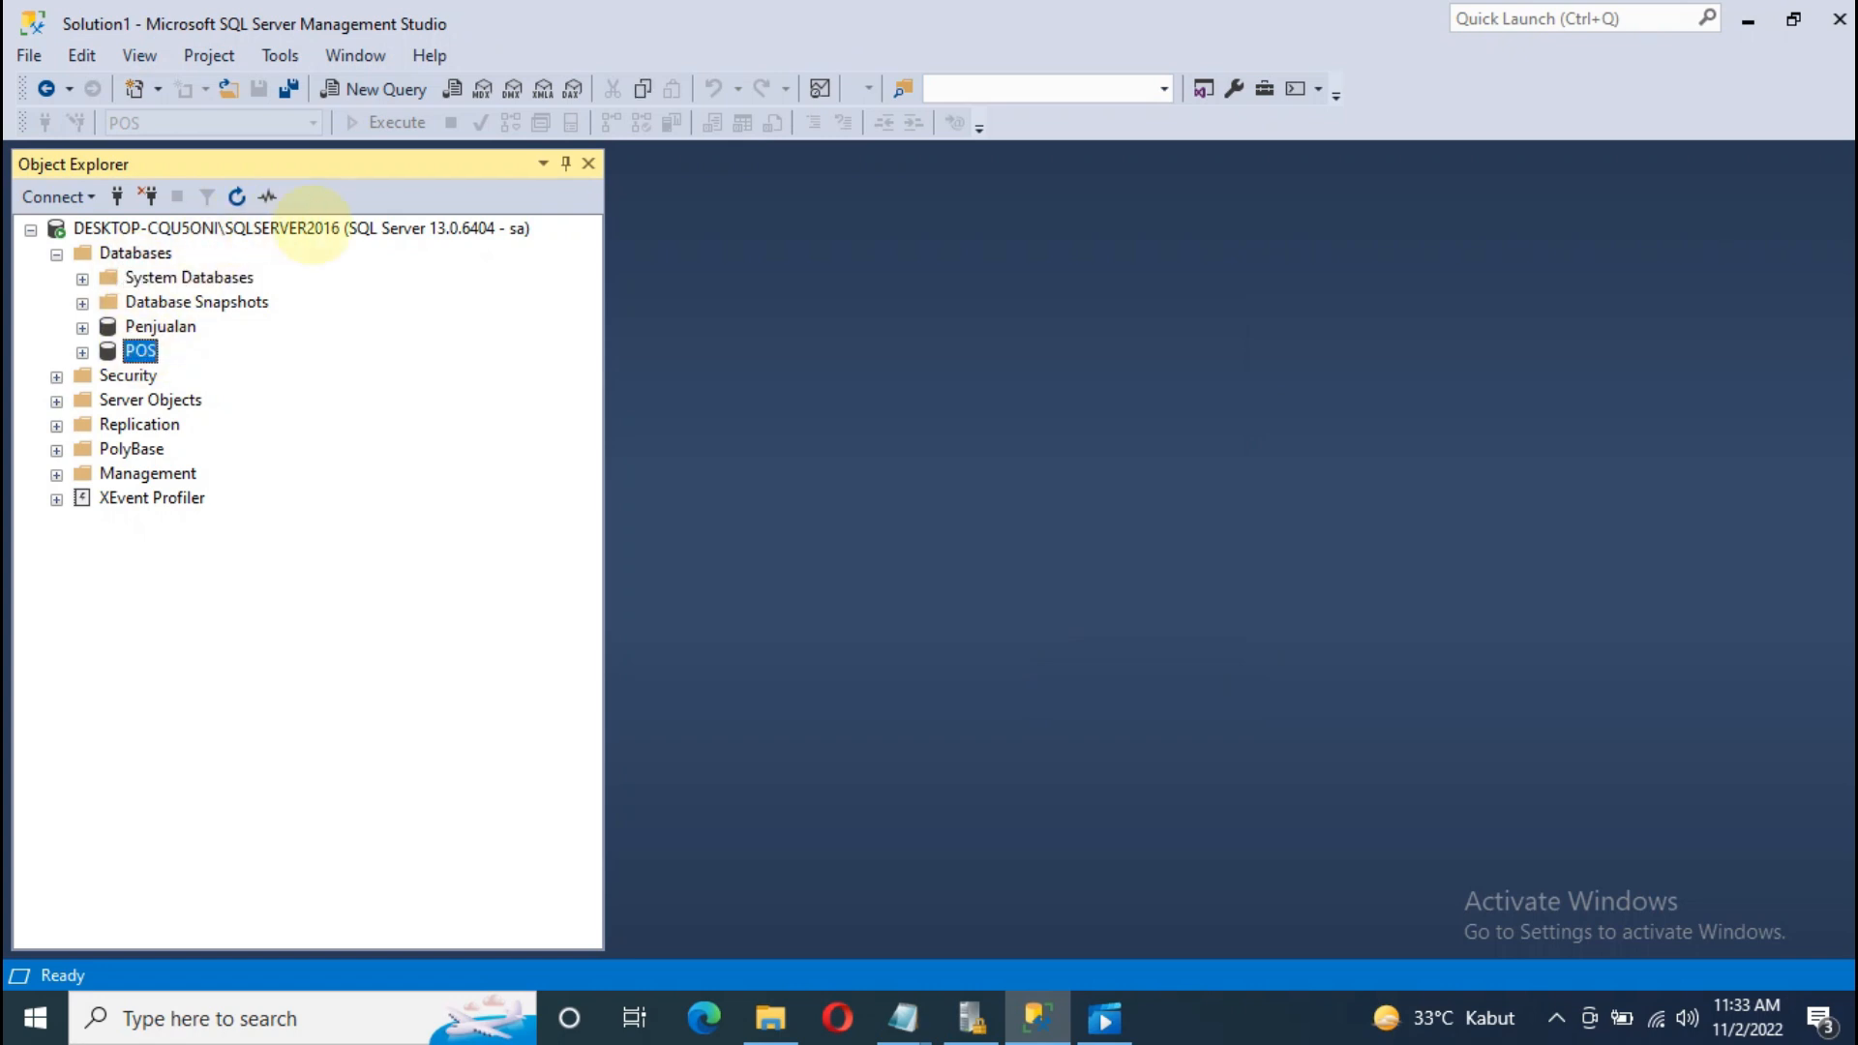
right_click(312, 228)
click(405, 270)
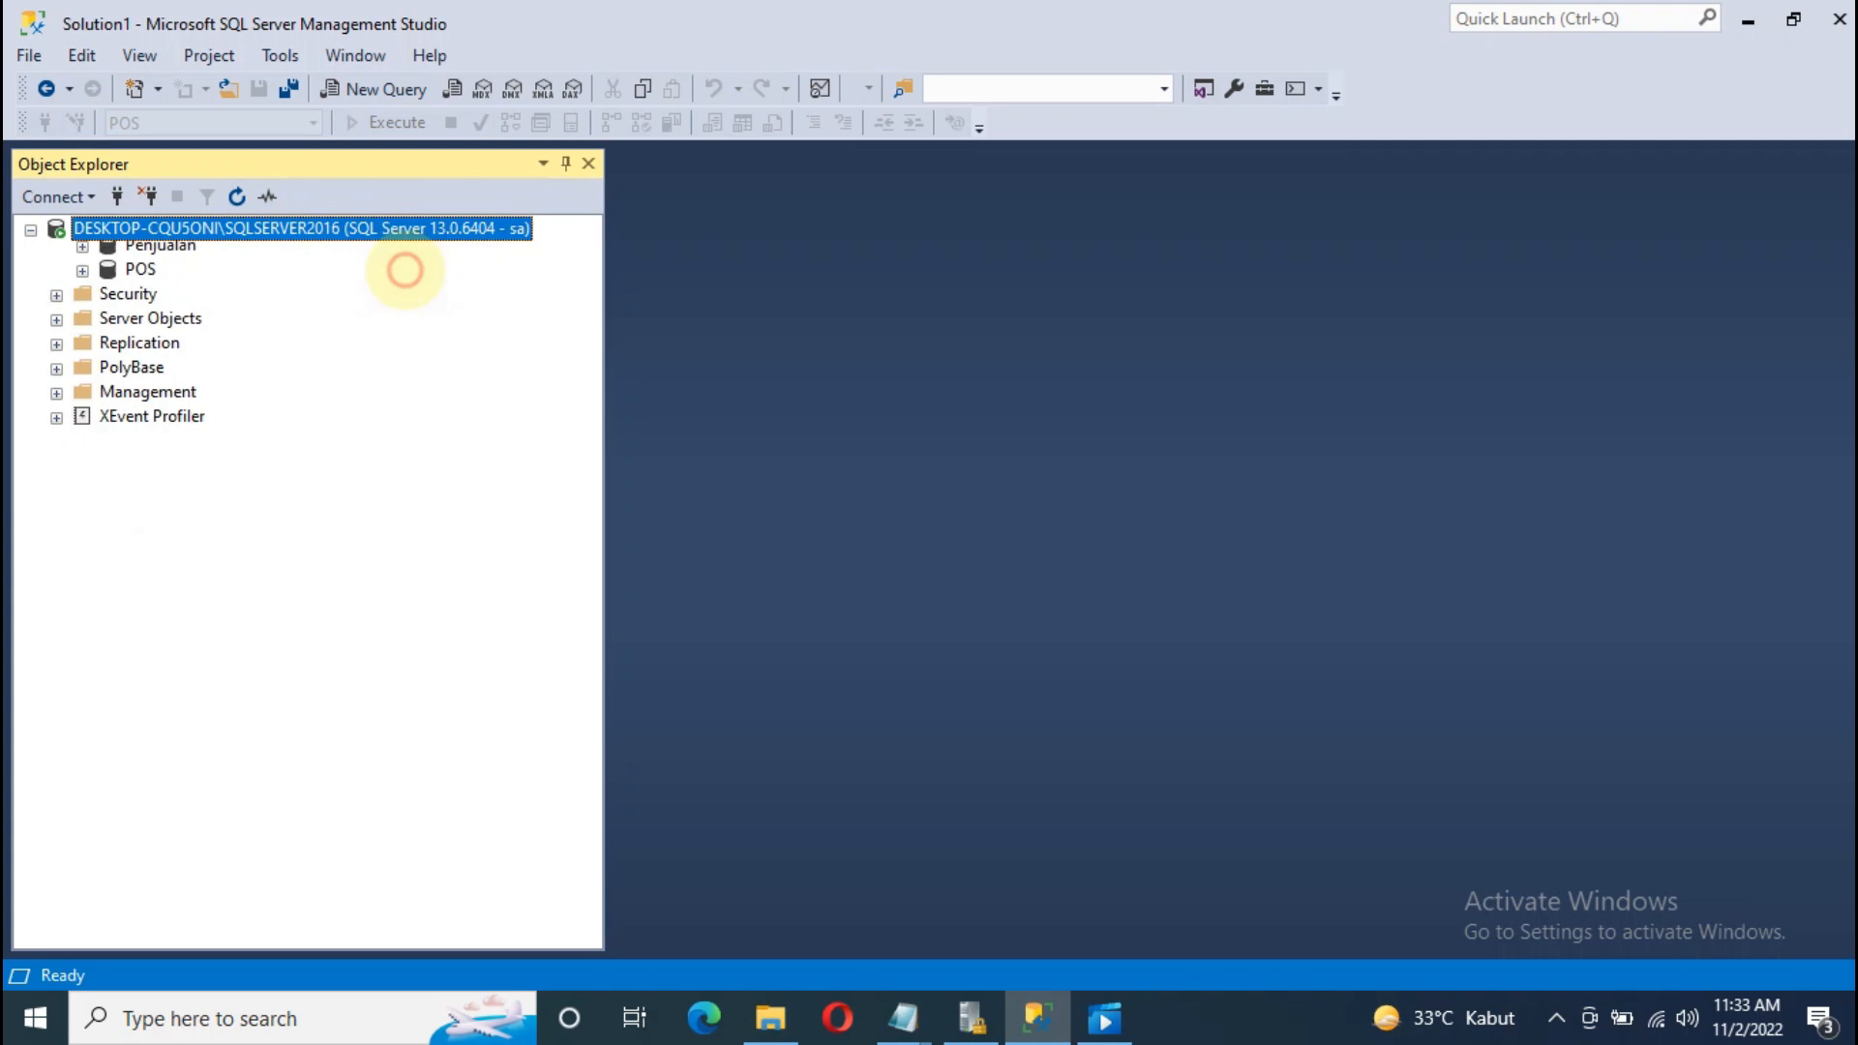
Step: Connect to the Database Engine with the new SQL login and its password, then expand Databases > POS
click(74, 196)
click(116, 226)
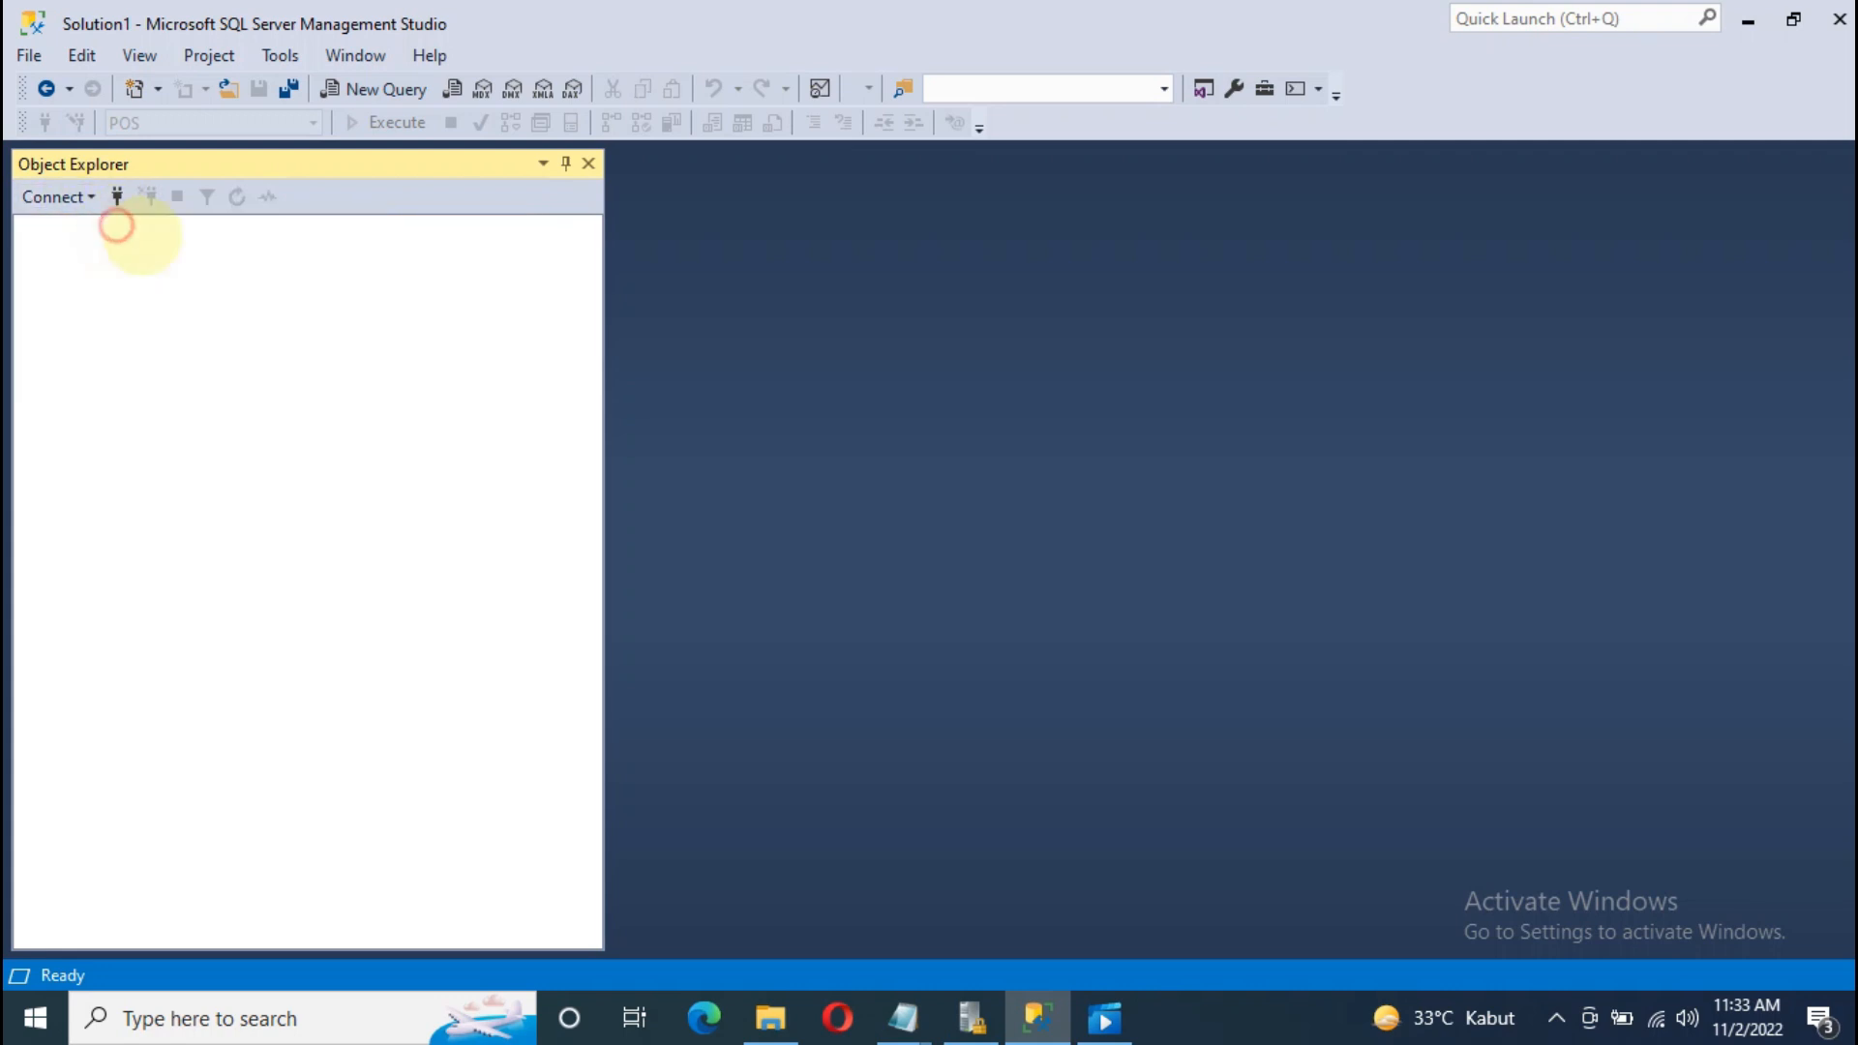
double_click(933, 409)
text(fajar)
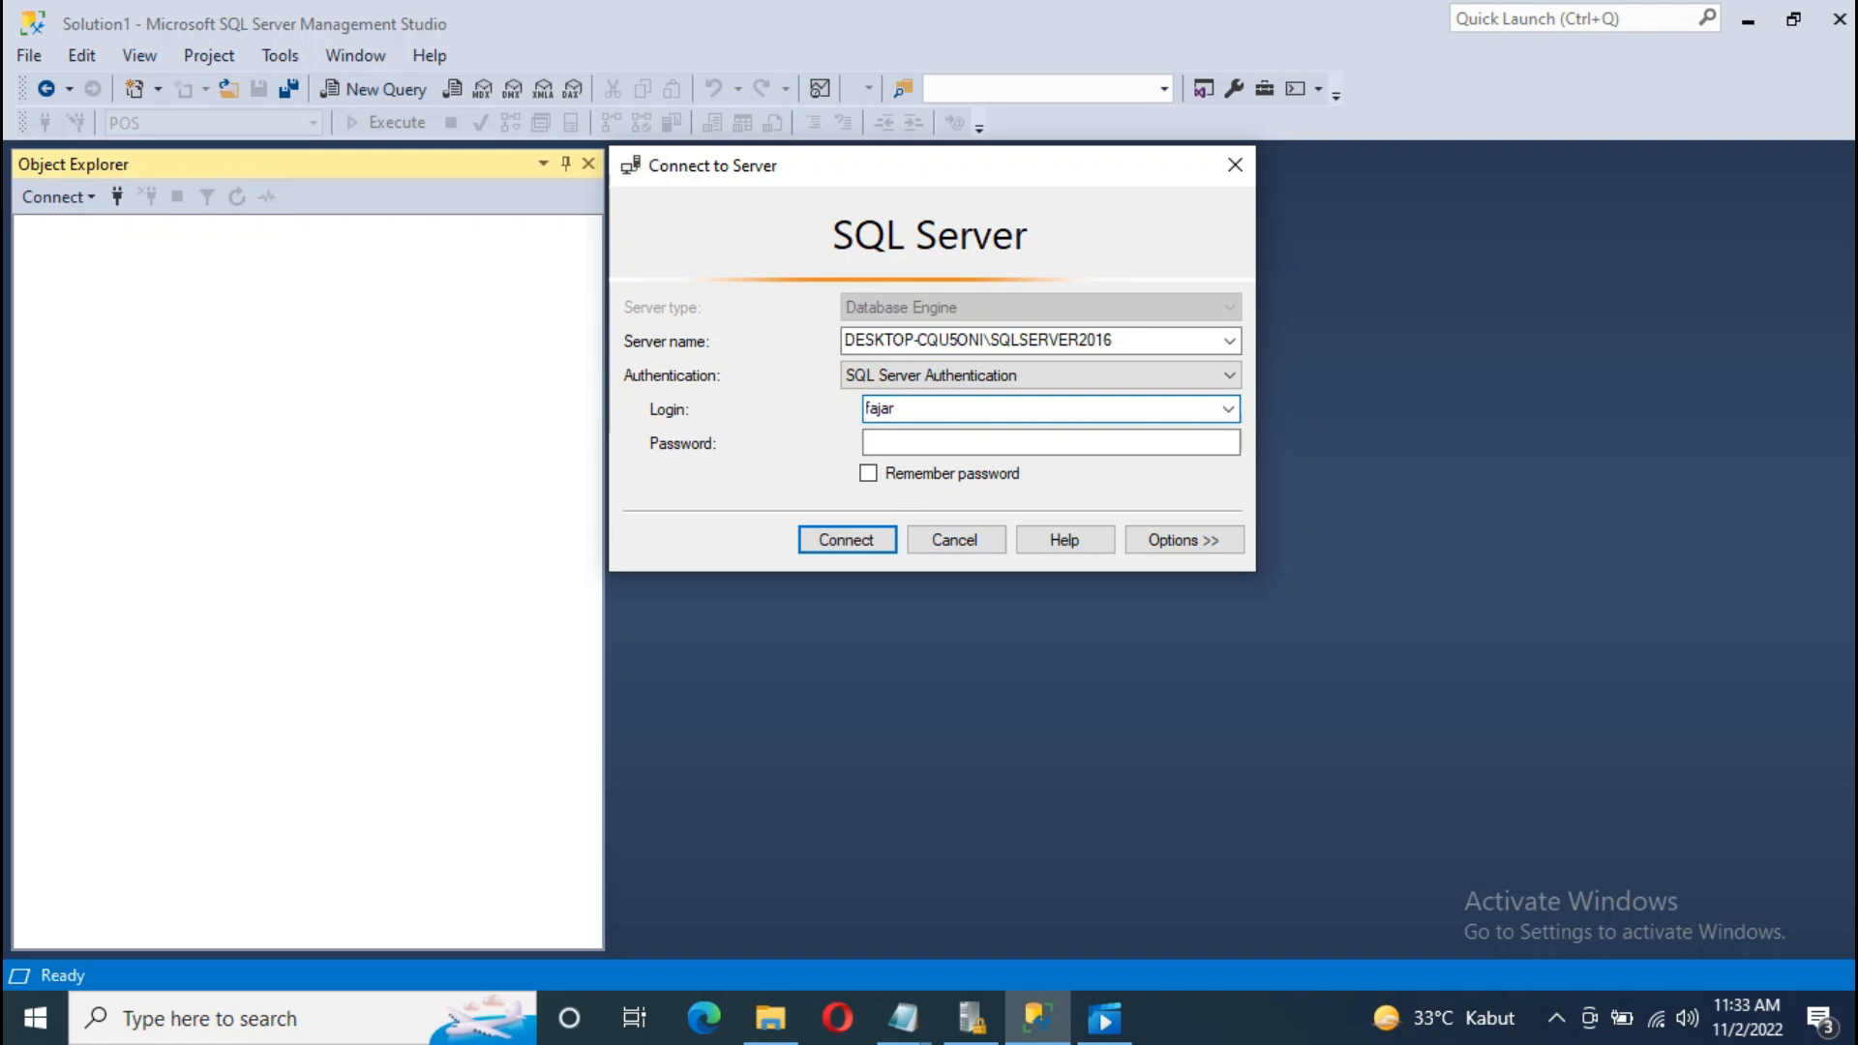
click(920, 443)
text(*)
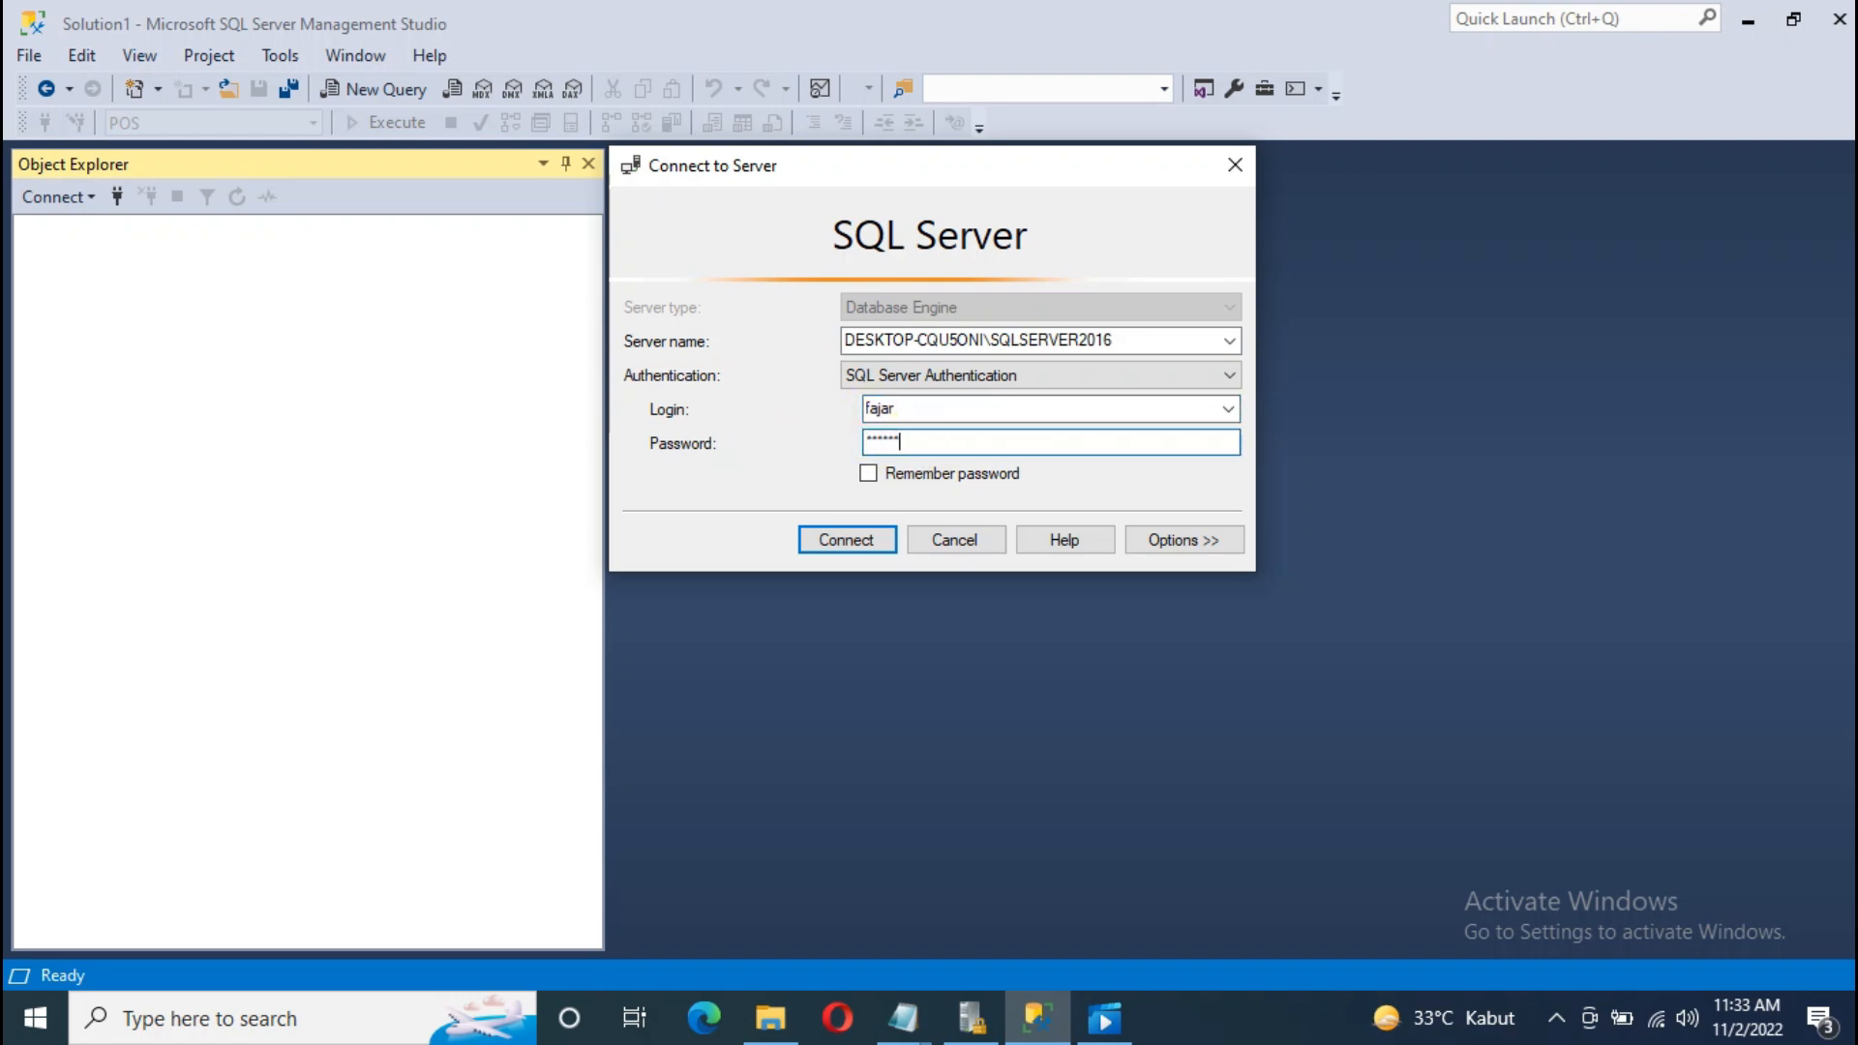
click(834, 538)
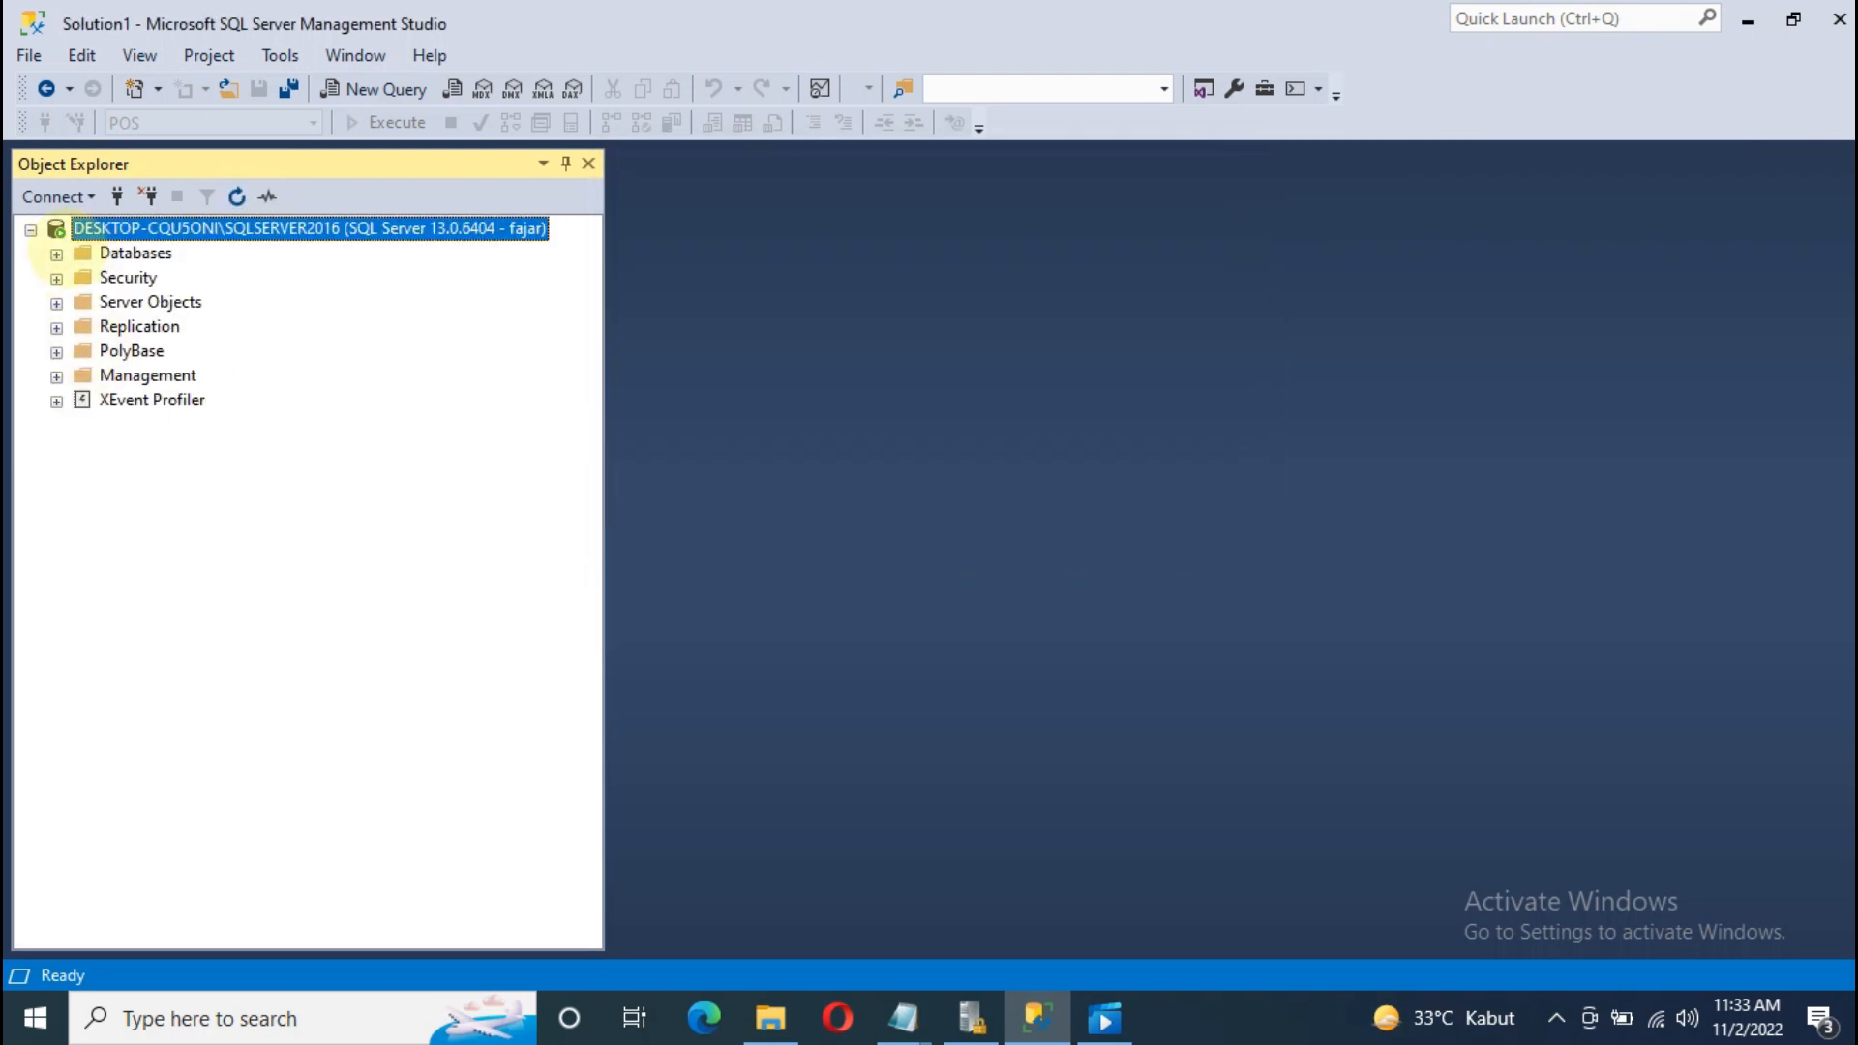
click(56, 253)
click(108, 351)
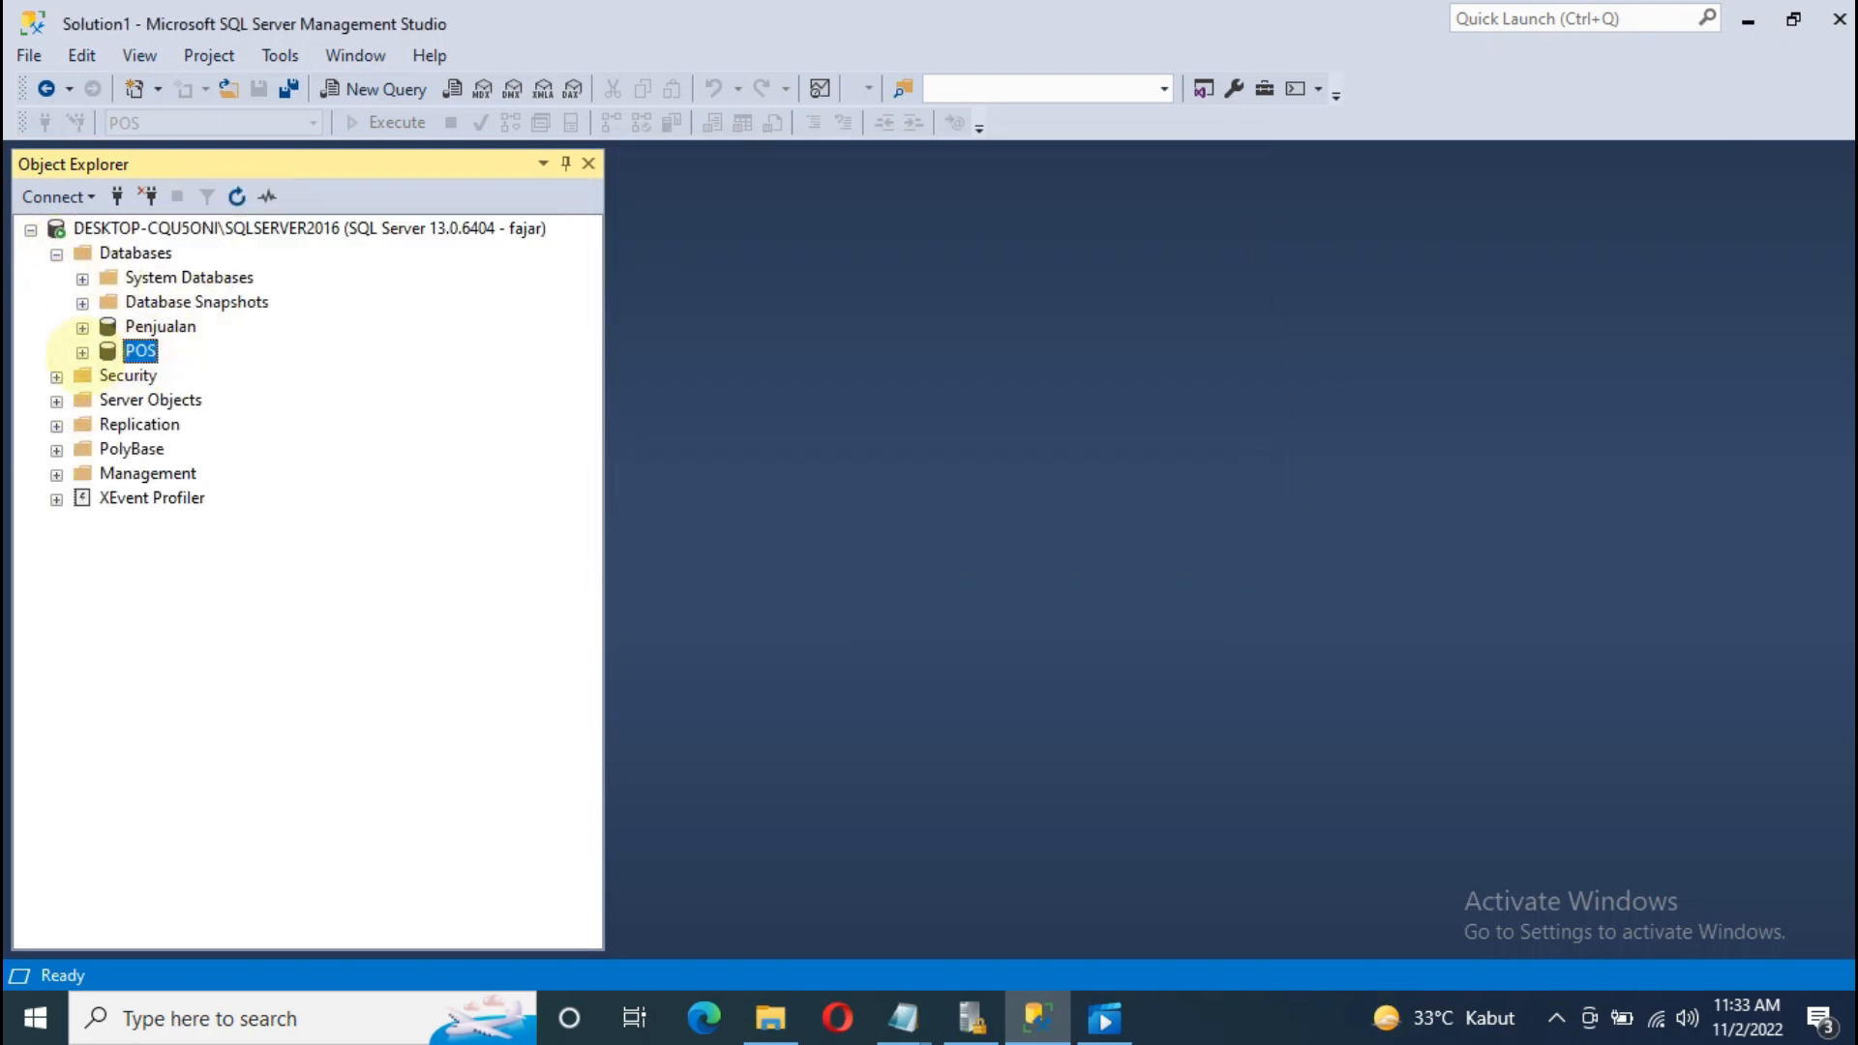
click(82, 353)
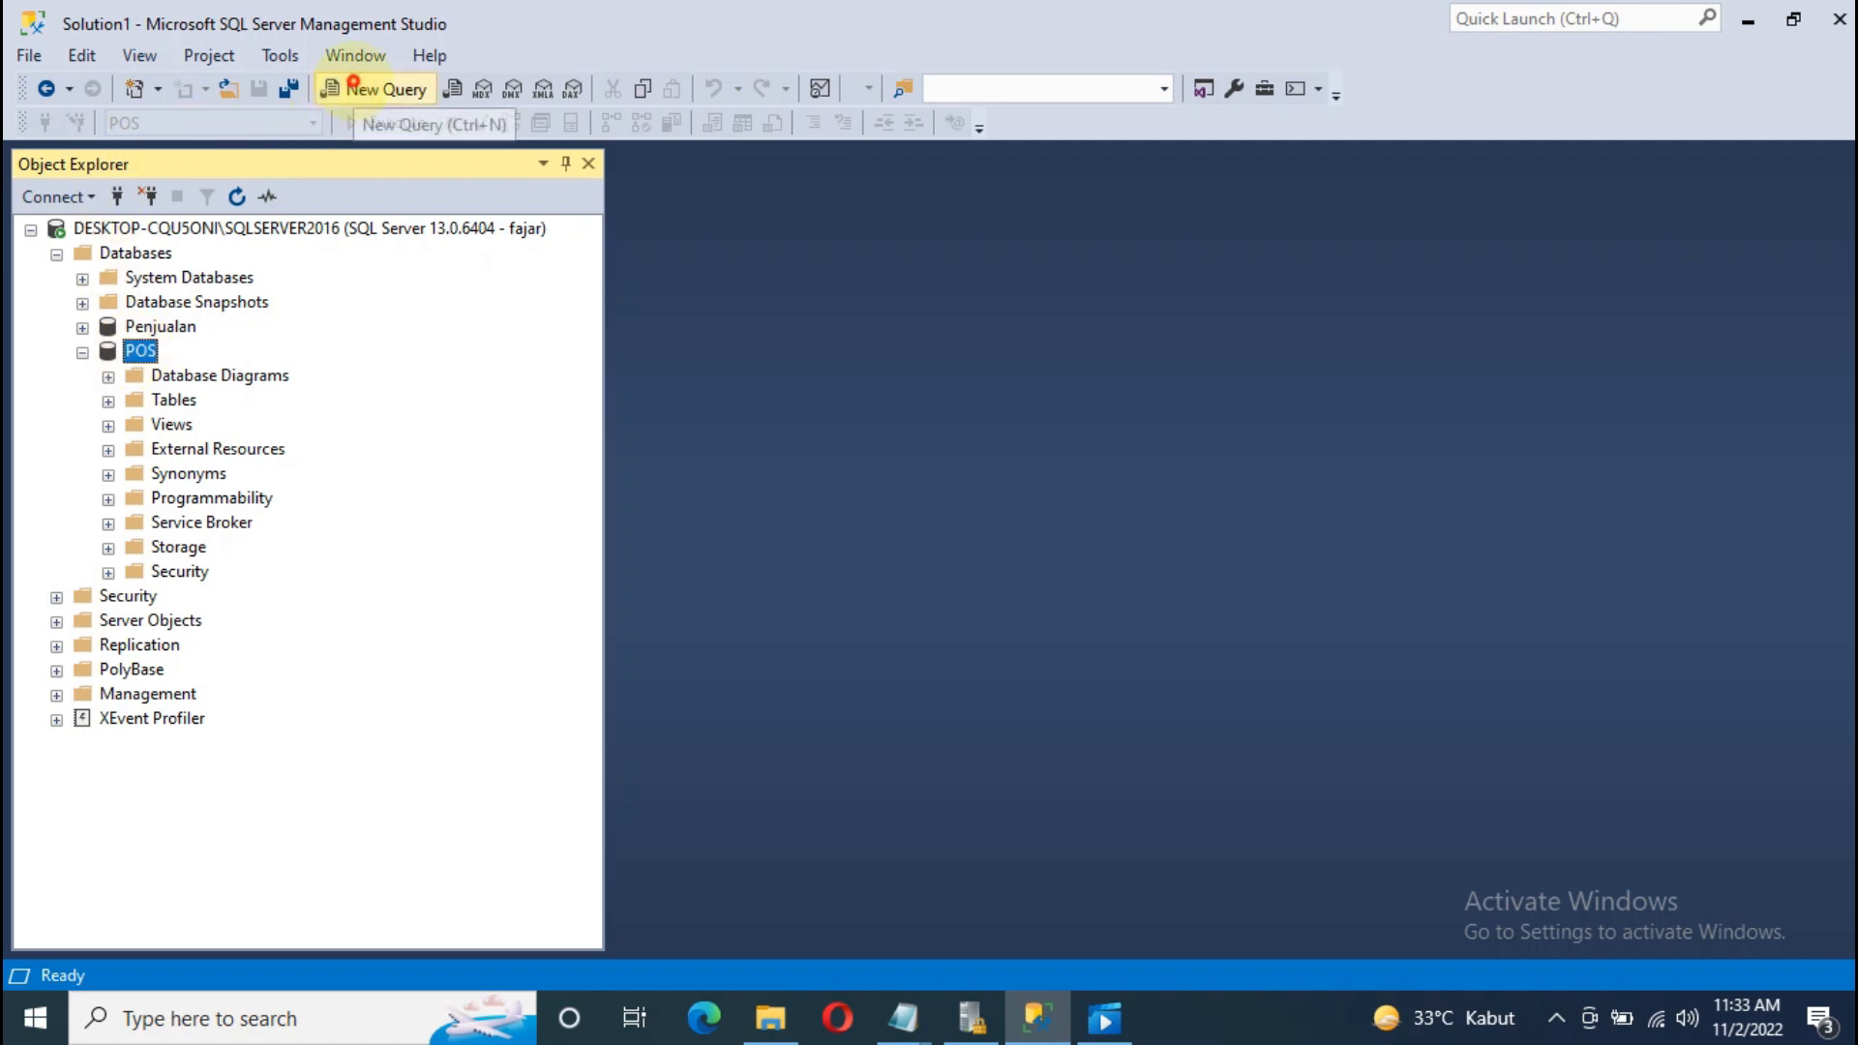
Step: In a new query window, run select * from barang, returning item 001 PILLOWS COKLAT
click(376, 89)
text(s)
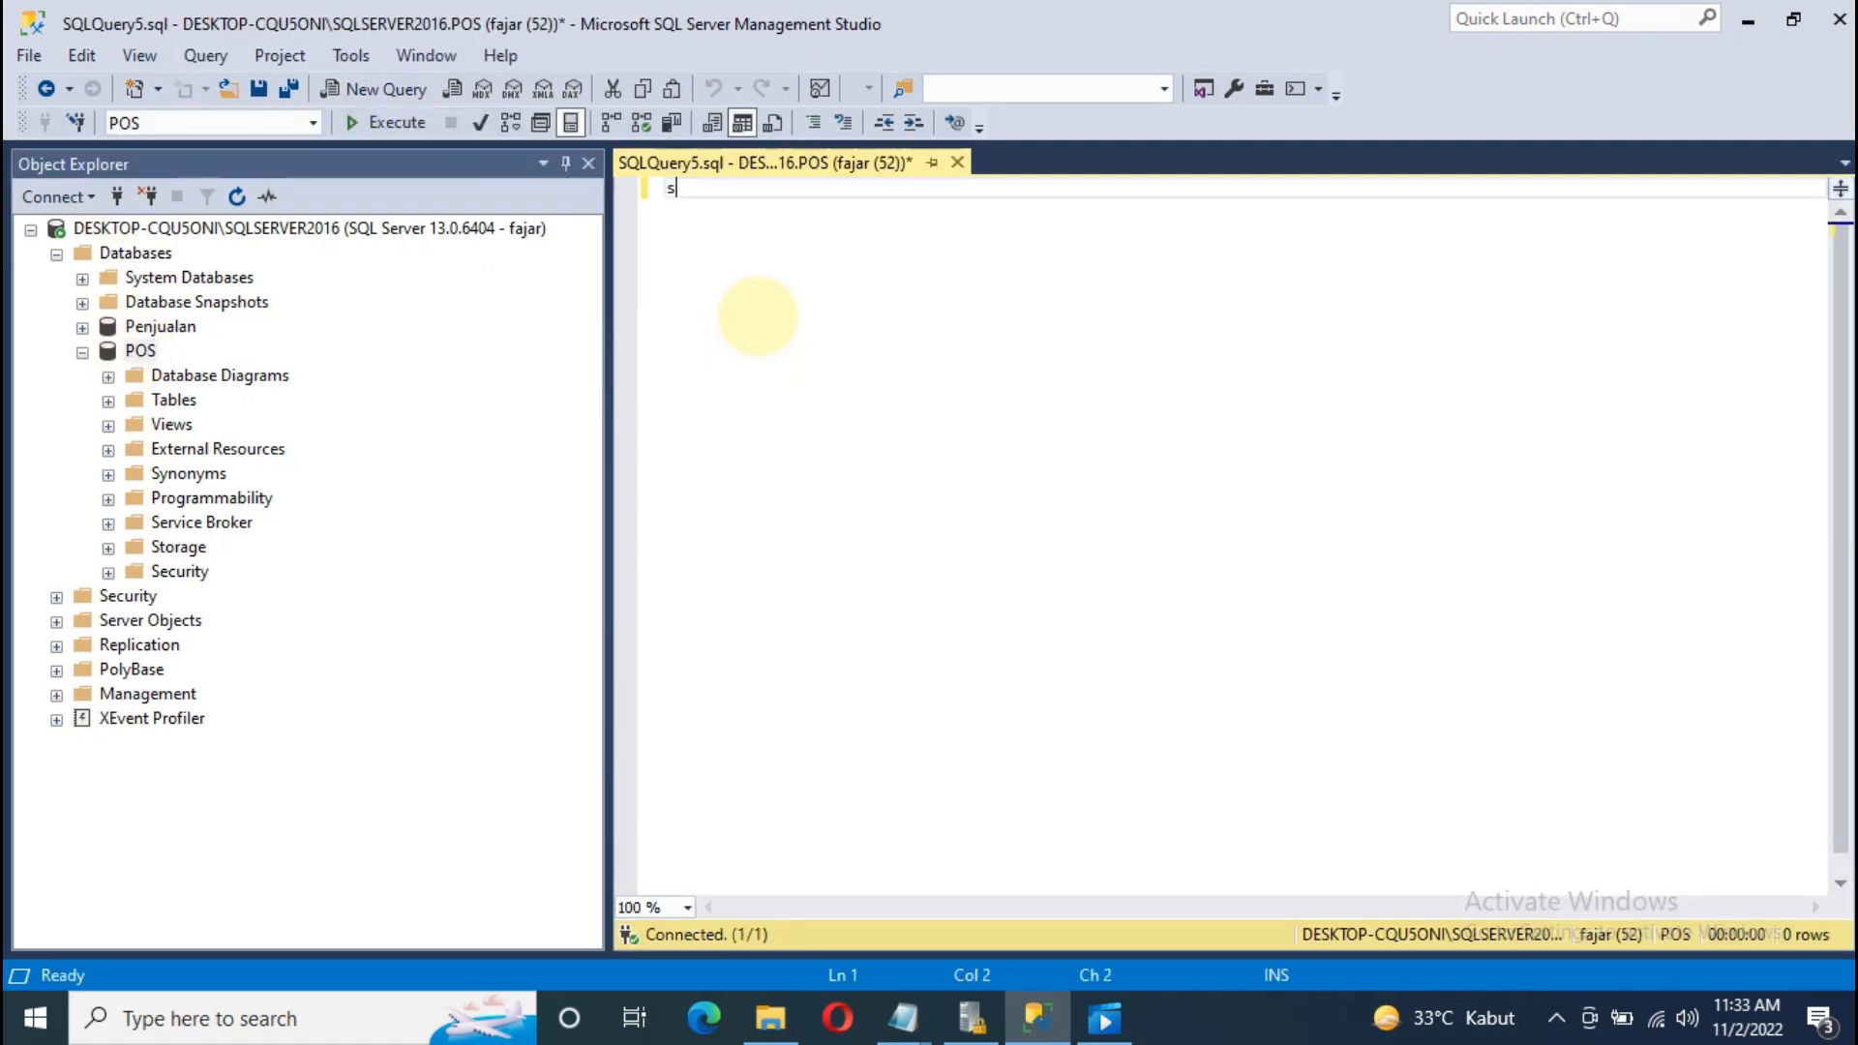
key(BackSpace)
text(t * from barang)
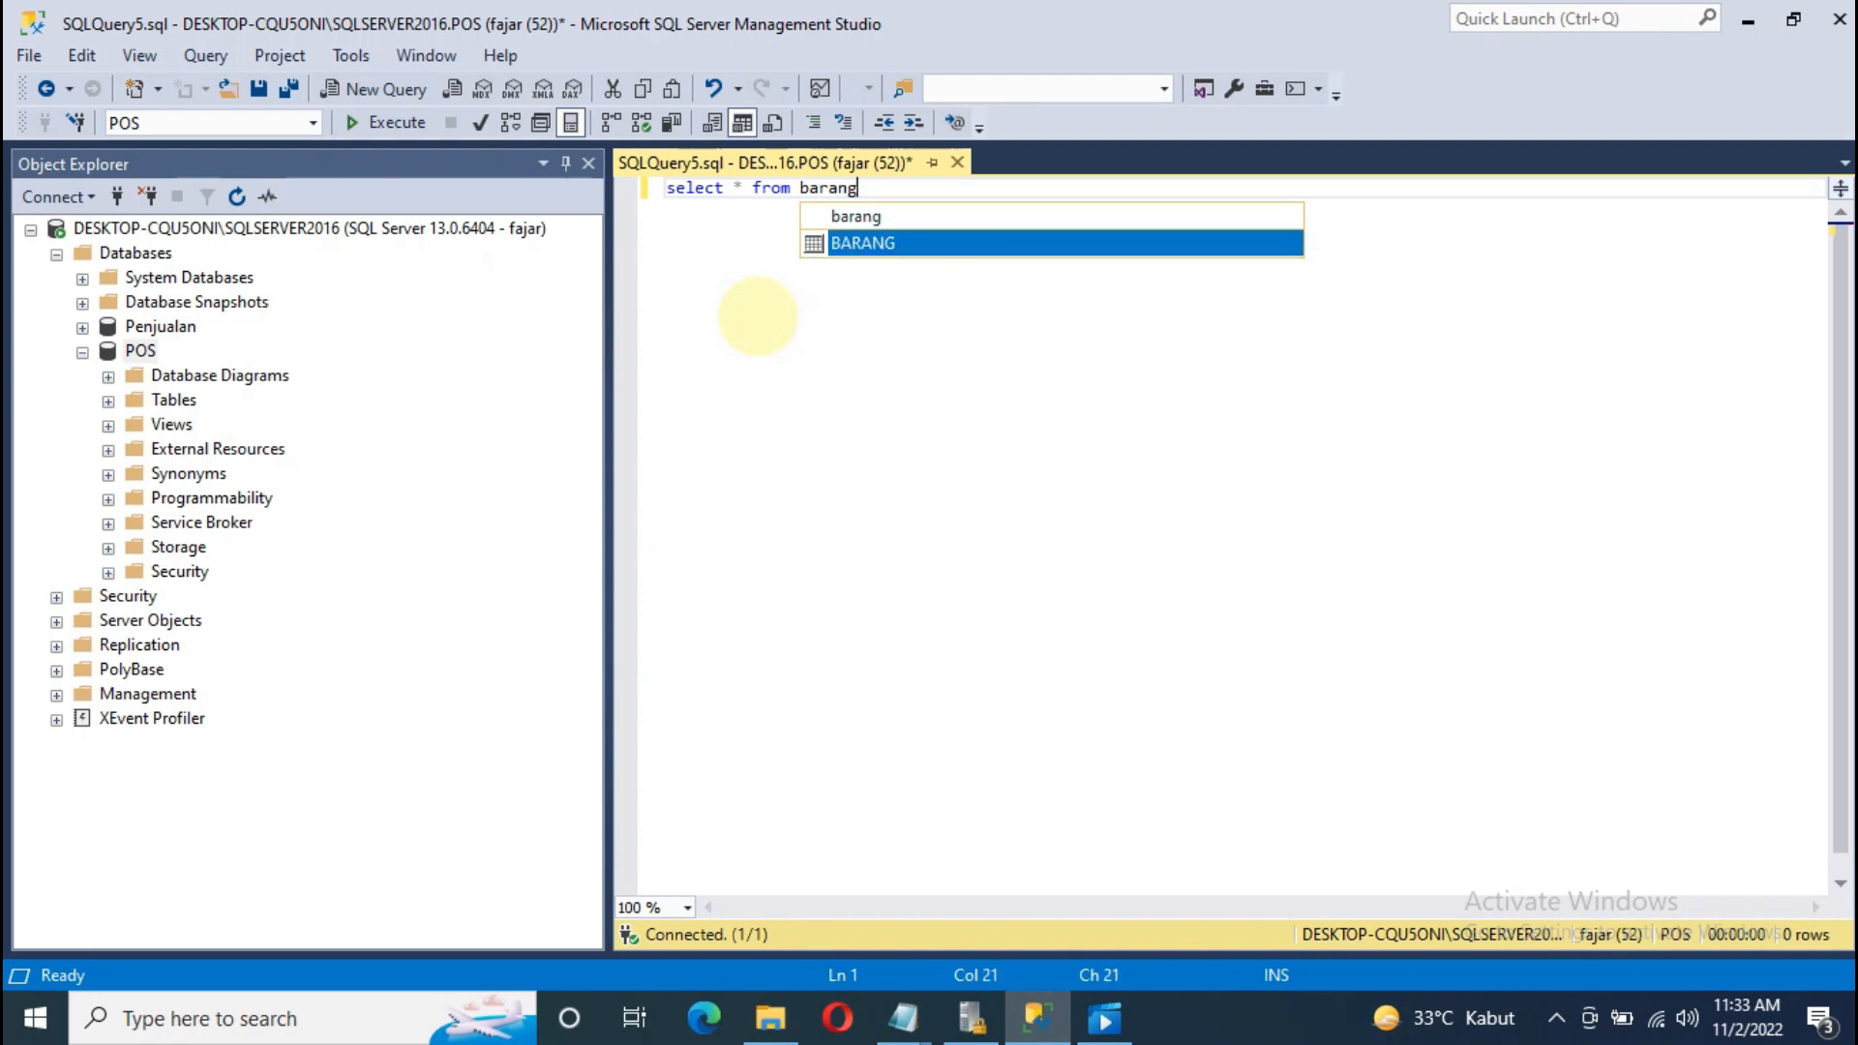
key(Tab)
click(385, 121)
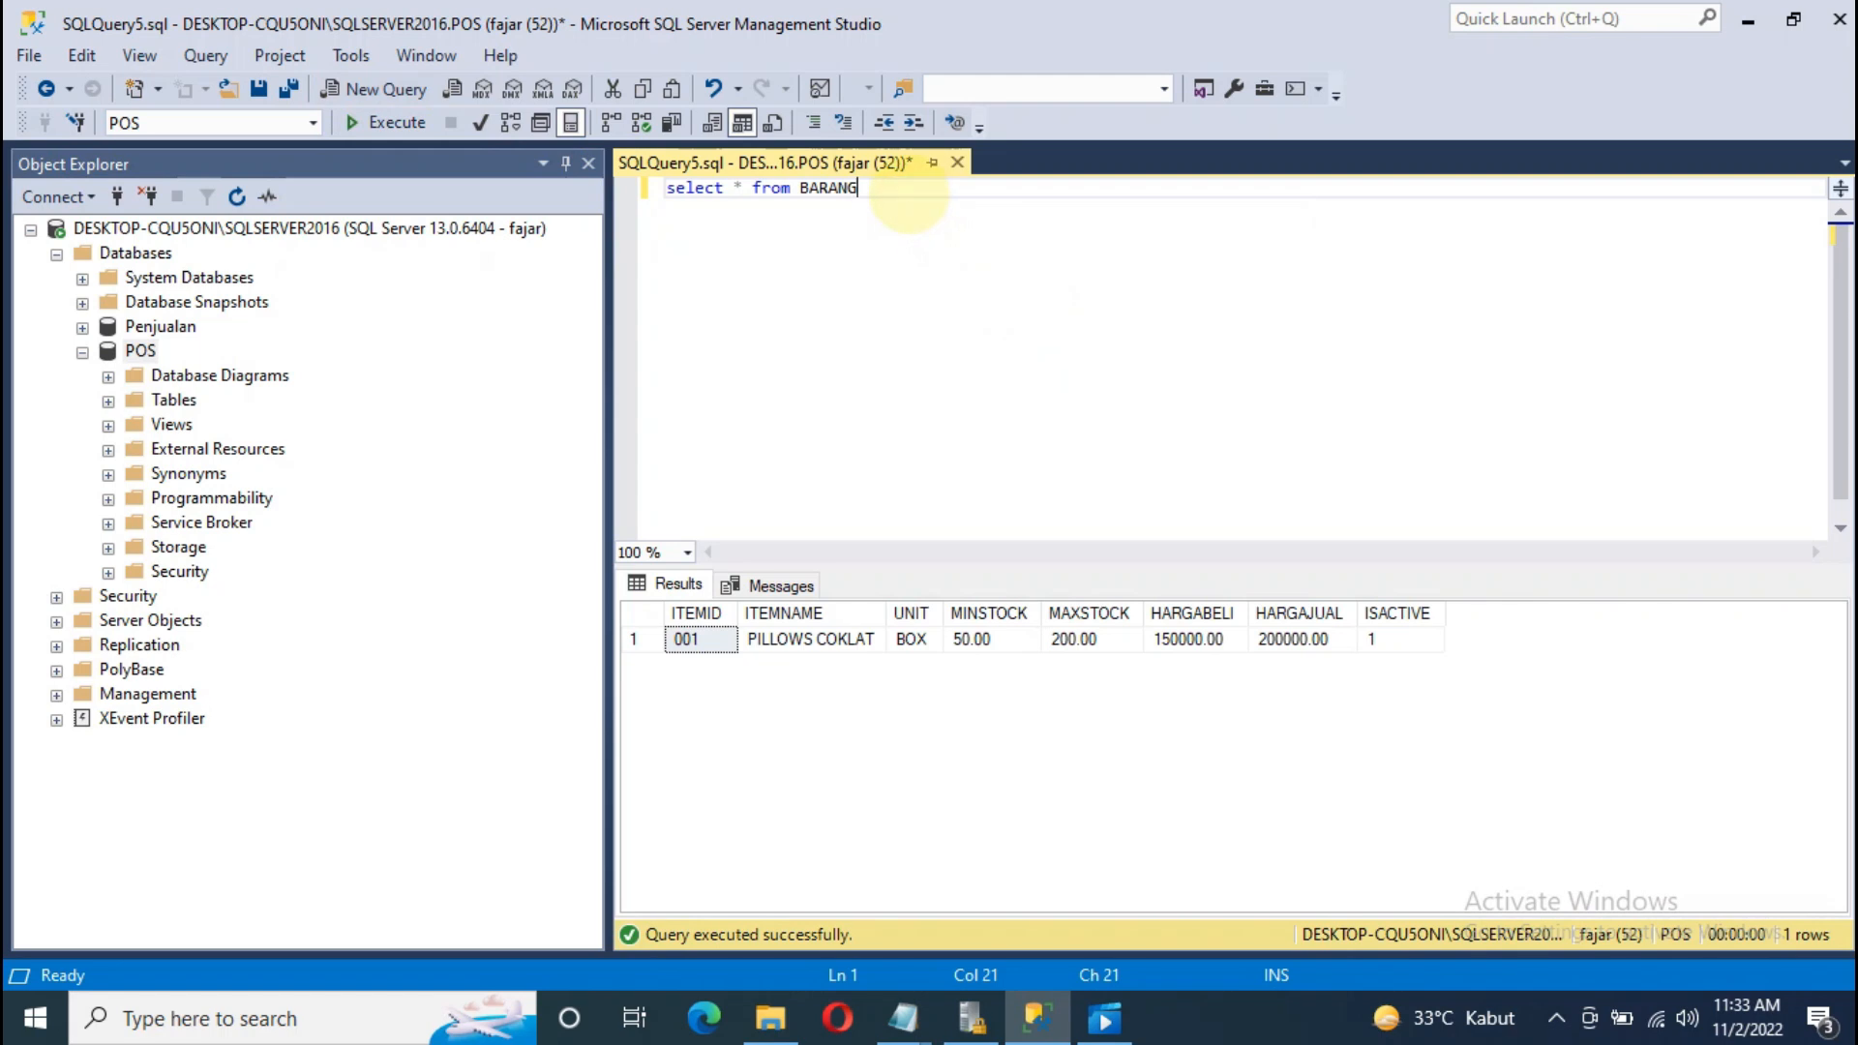
click(174, 400)
right_click(174, 399)
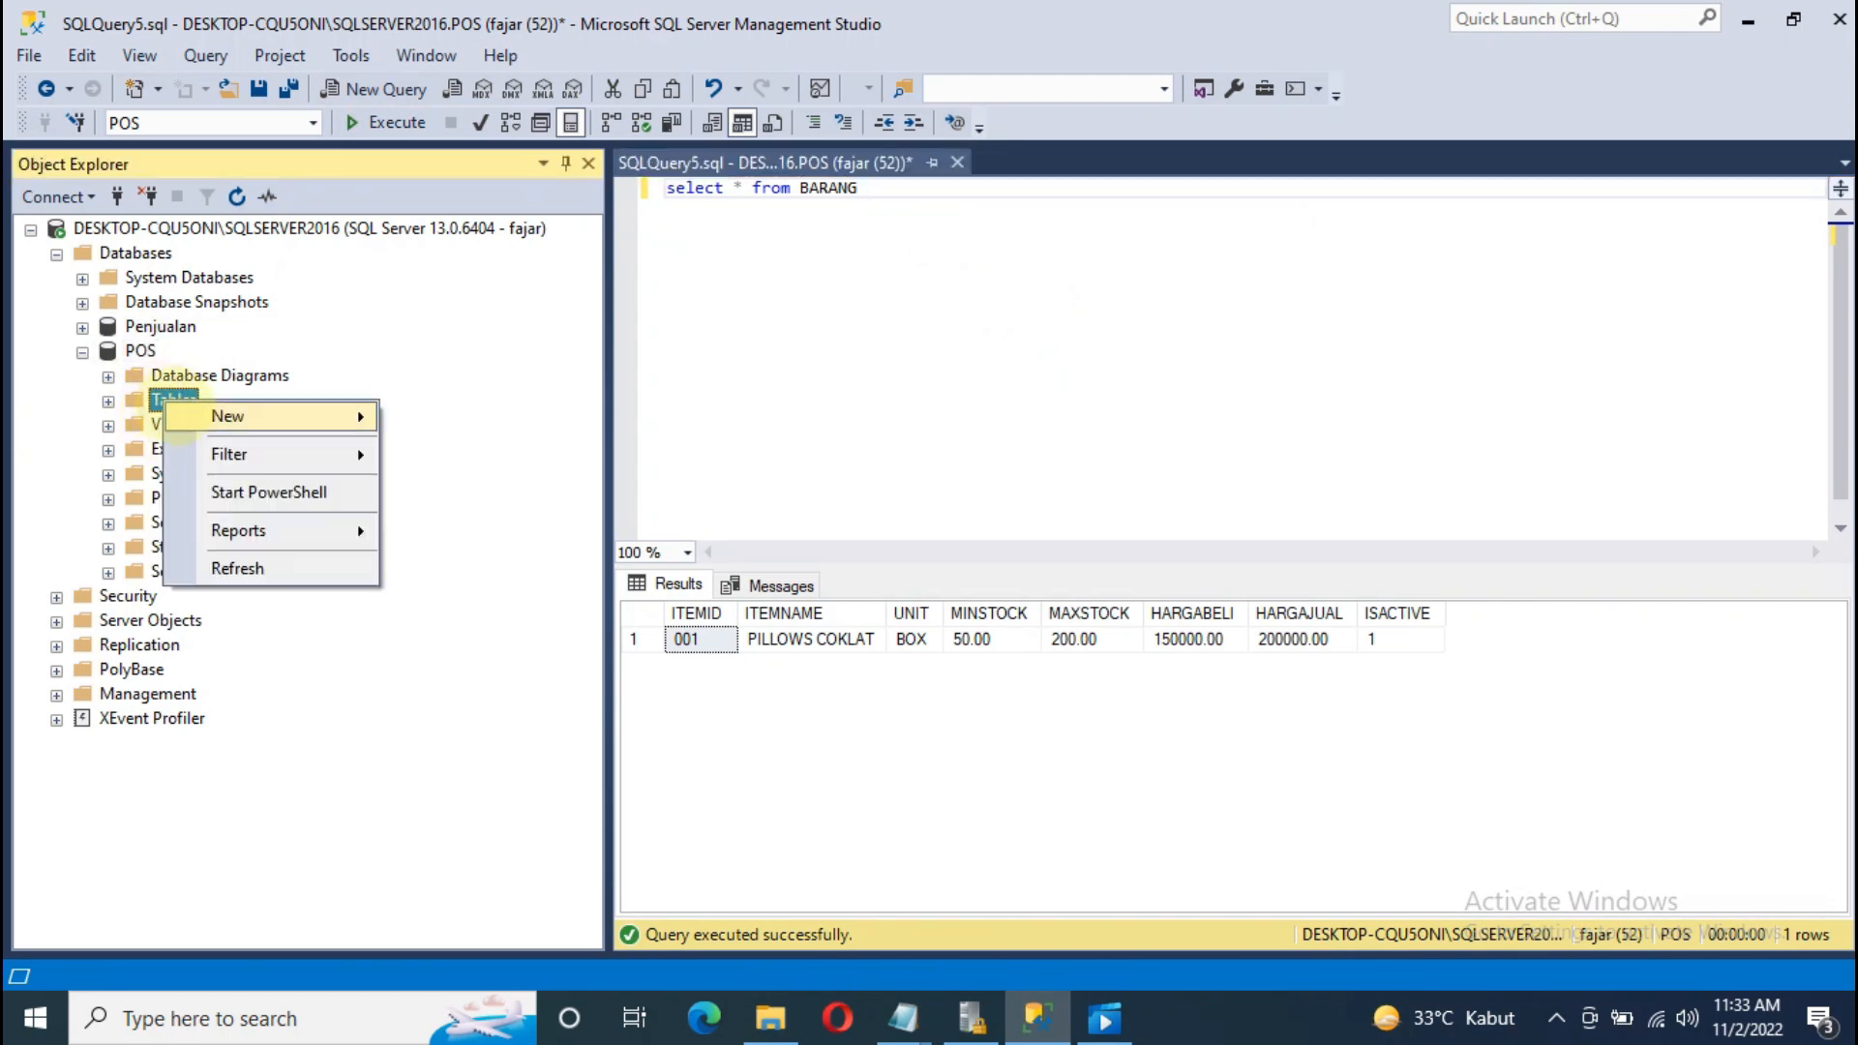
mouse_move(290, 415)
click(440, 418)
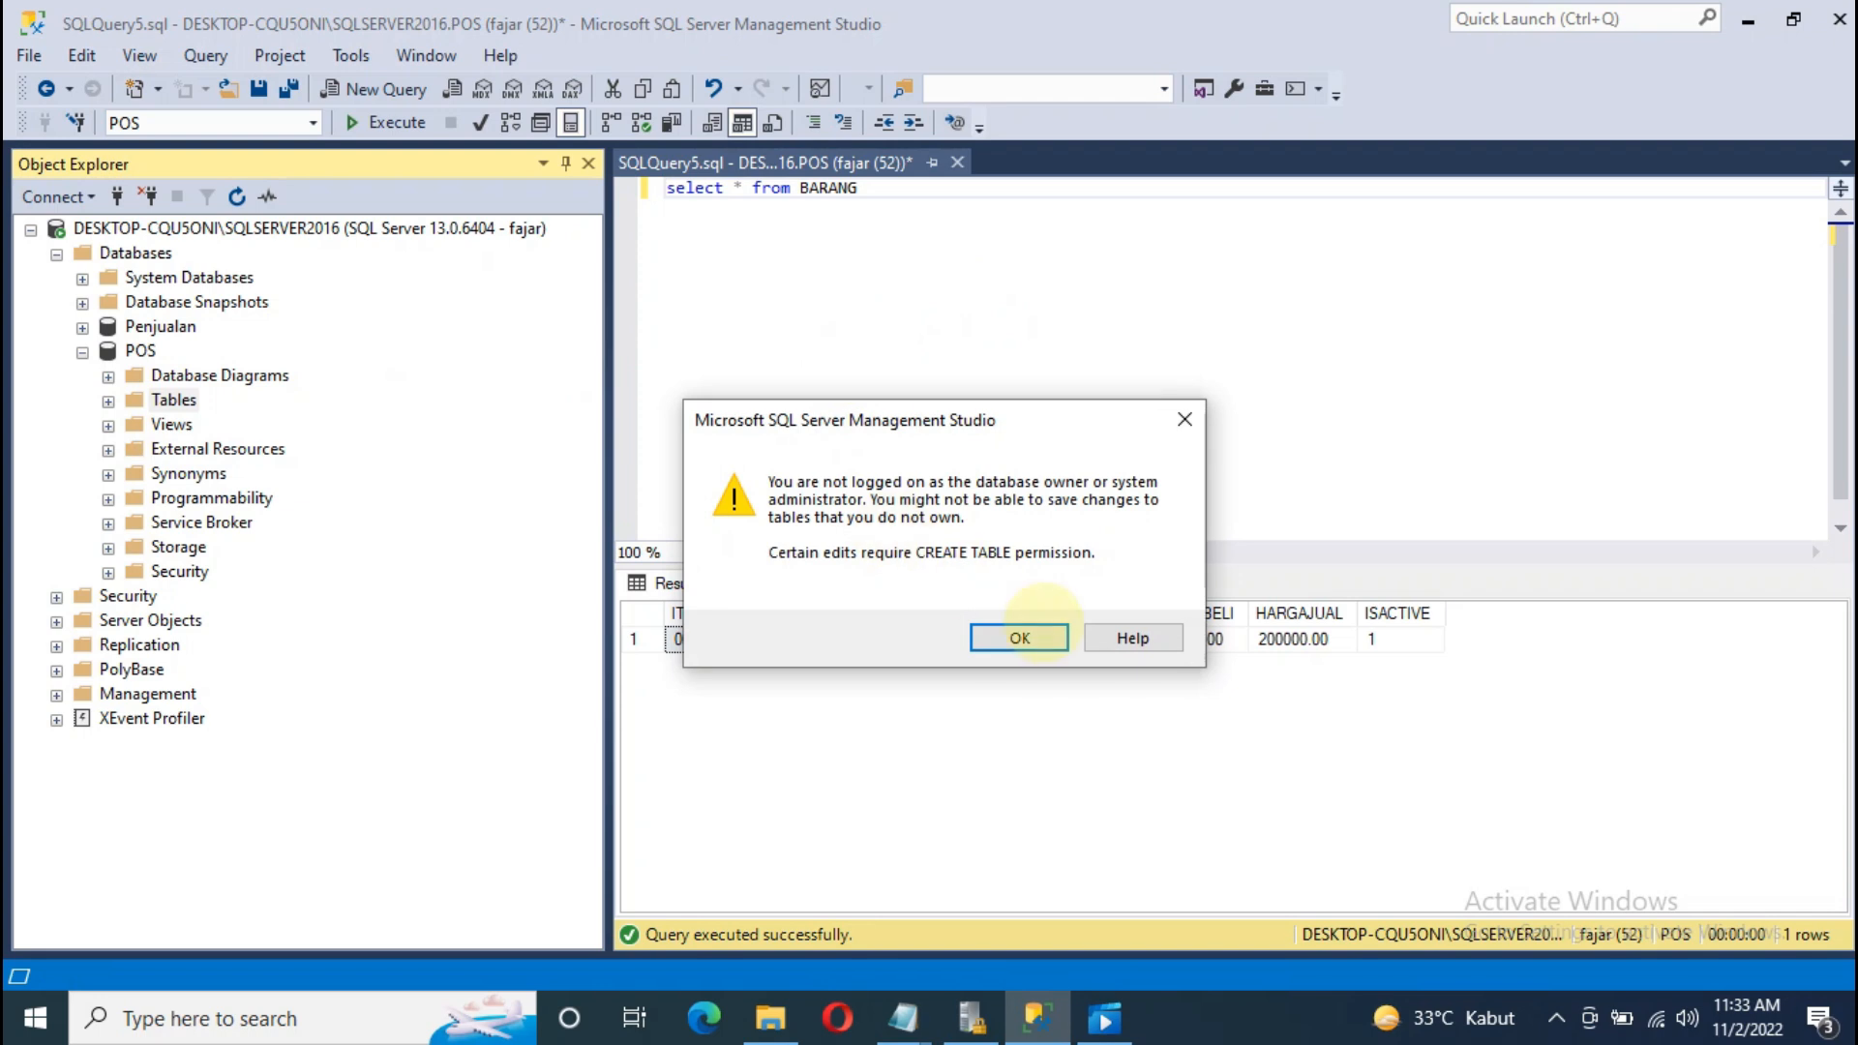
click(1018, 634)
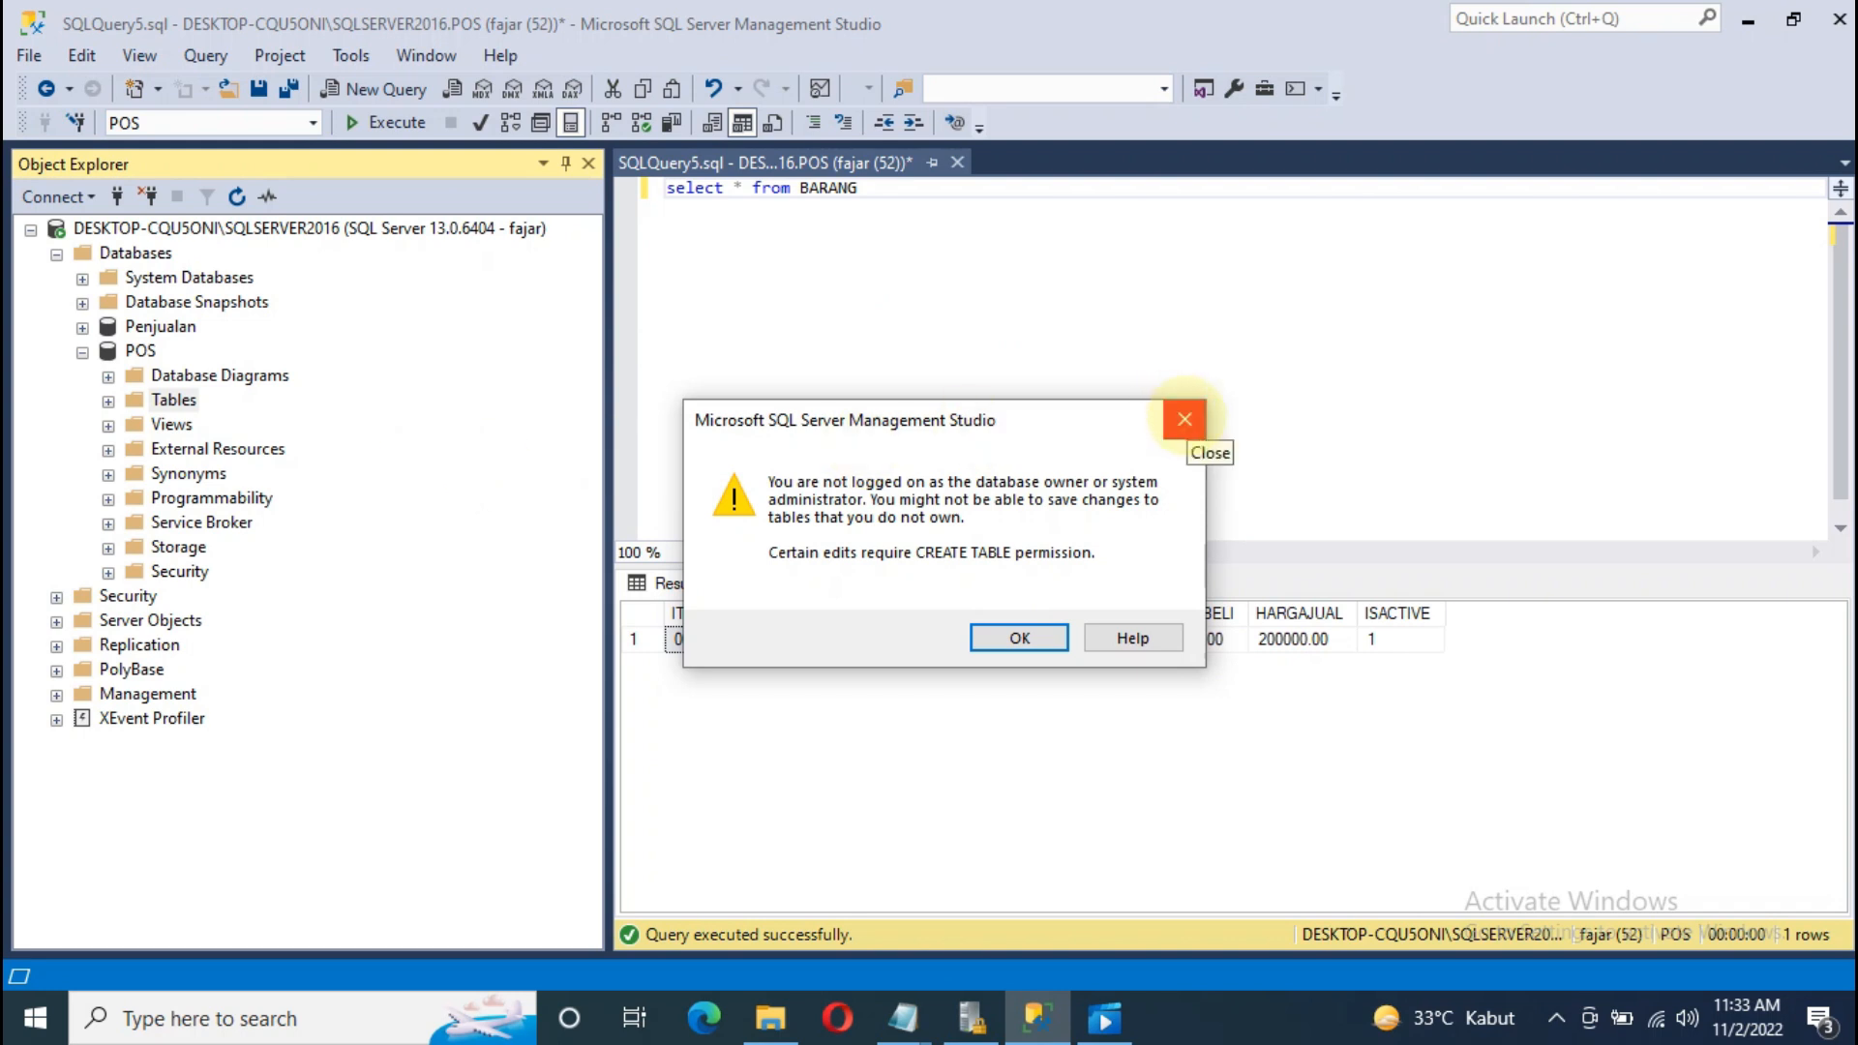
click(1183, 418)
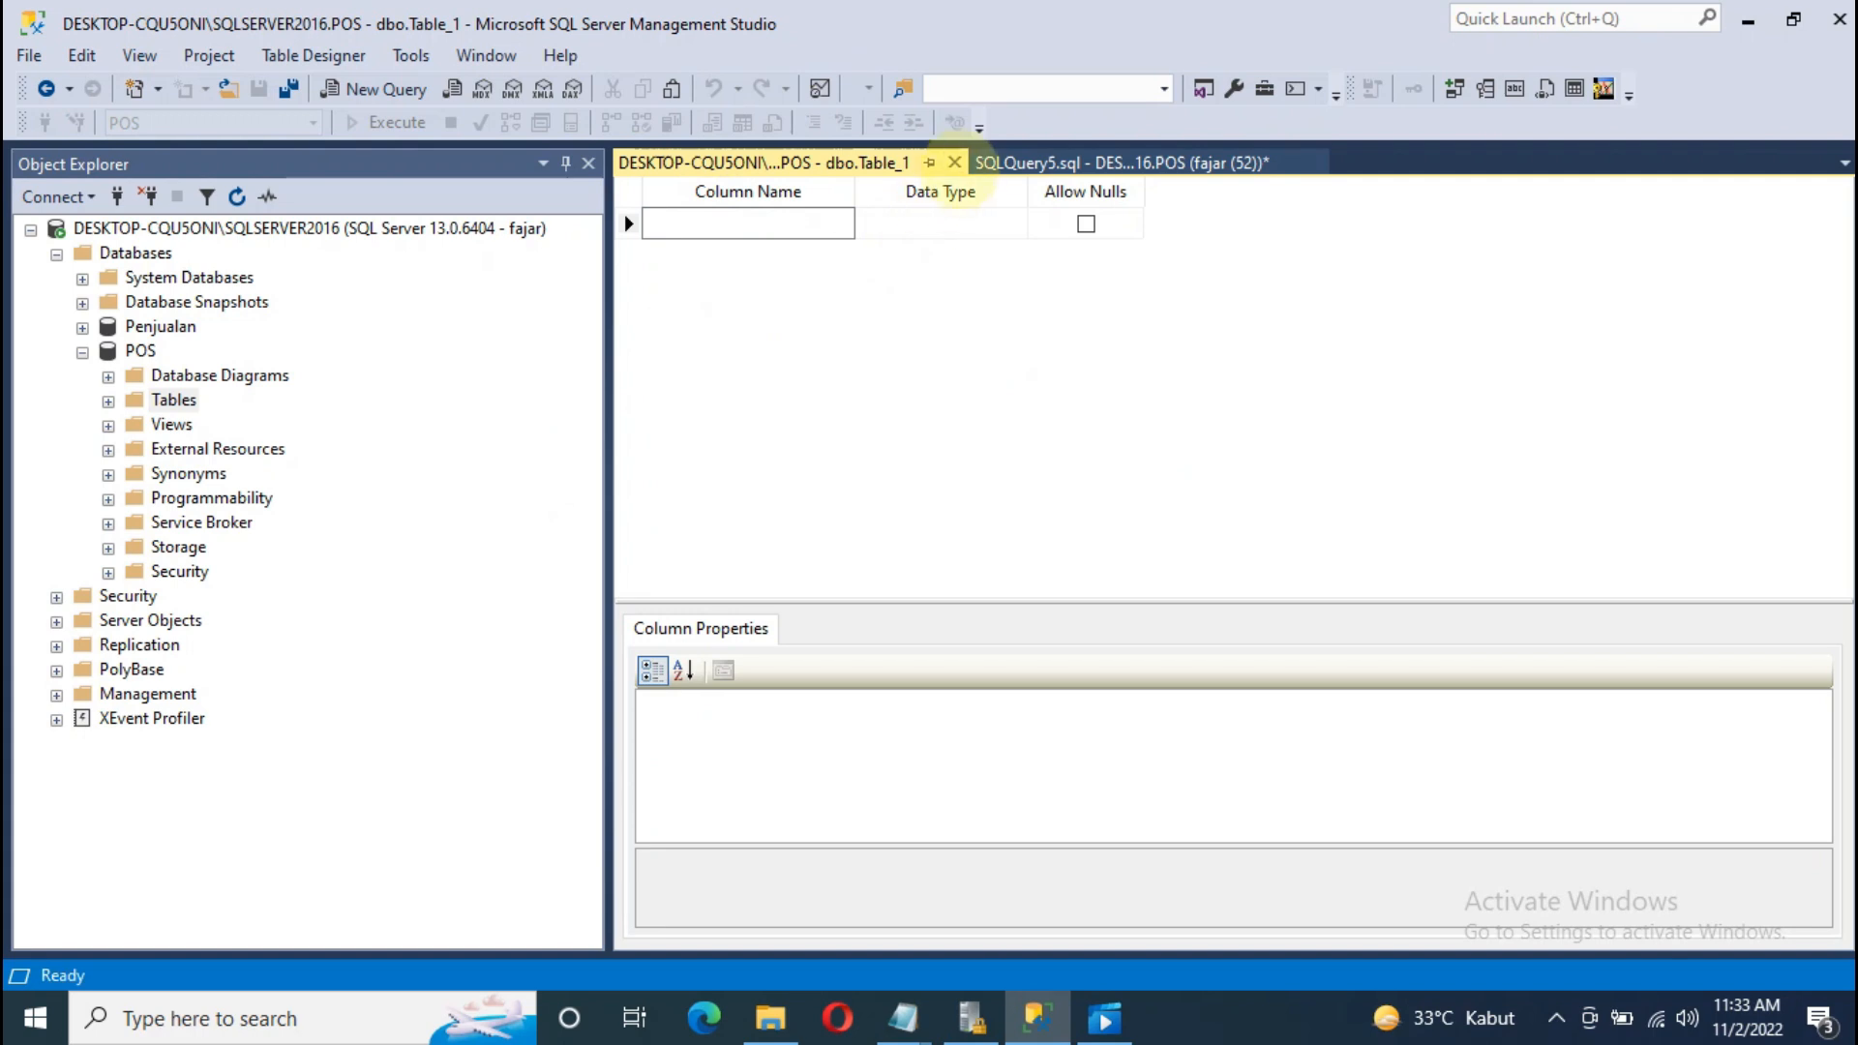
click(954, 162)
Step: Write create view vBarang as SELECT * FROM BARANG on new lines
key(Return)
text(create )
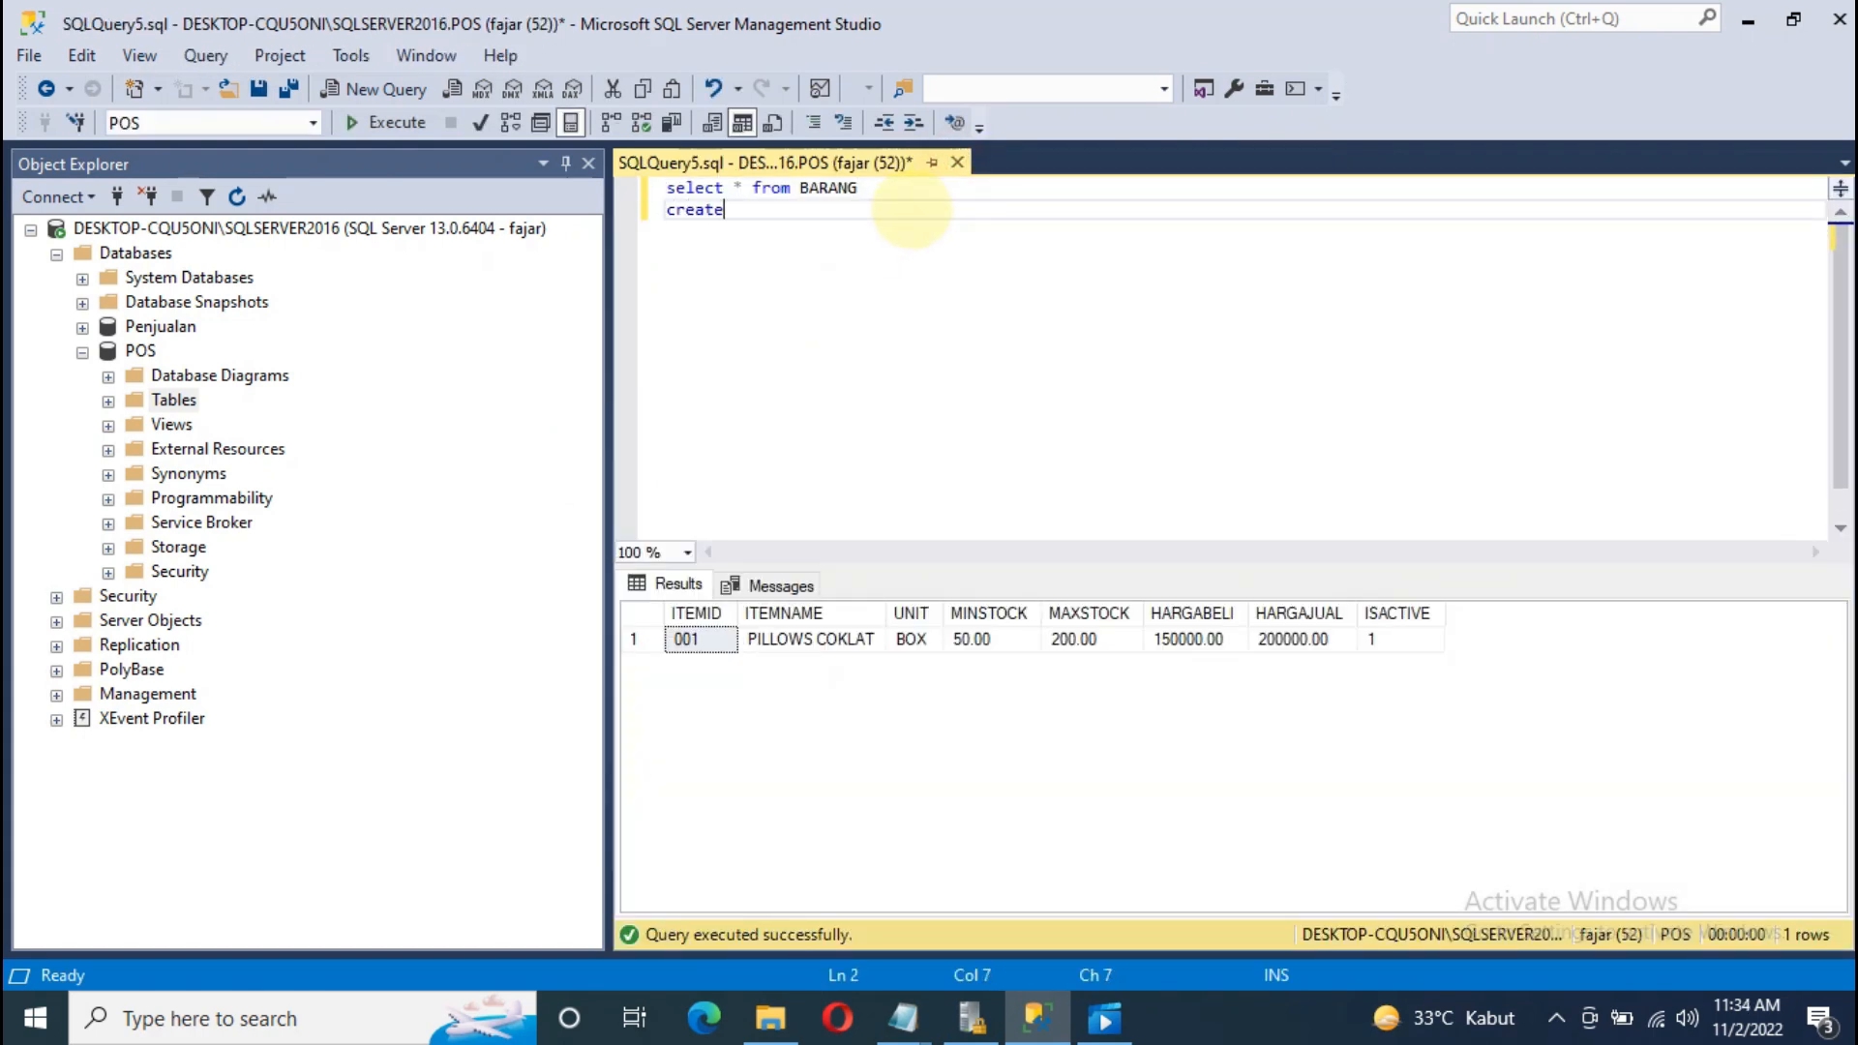
text(view)
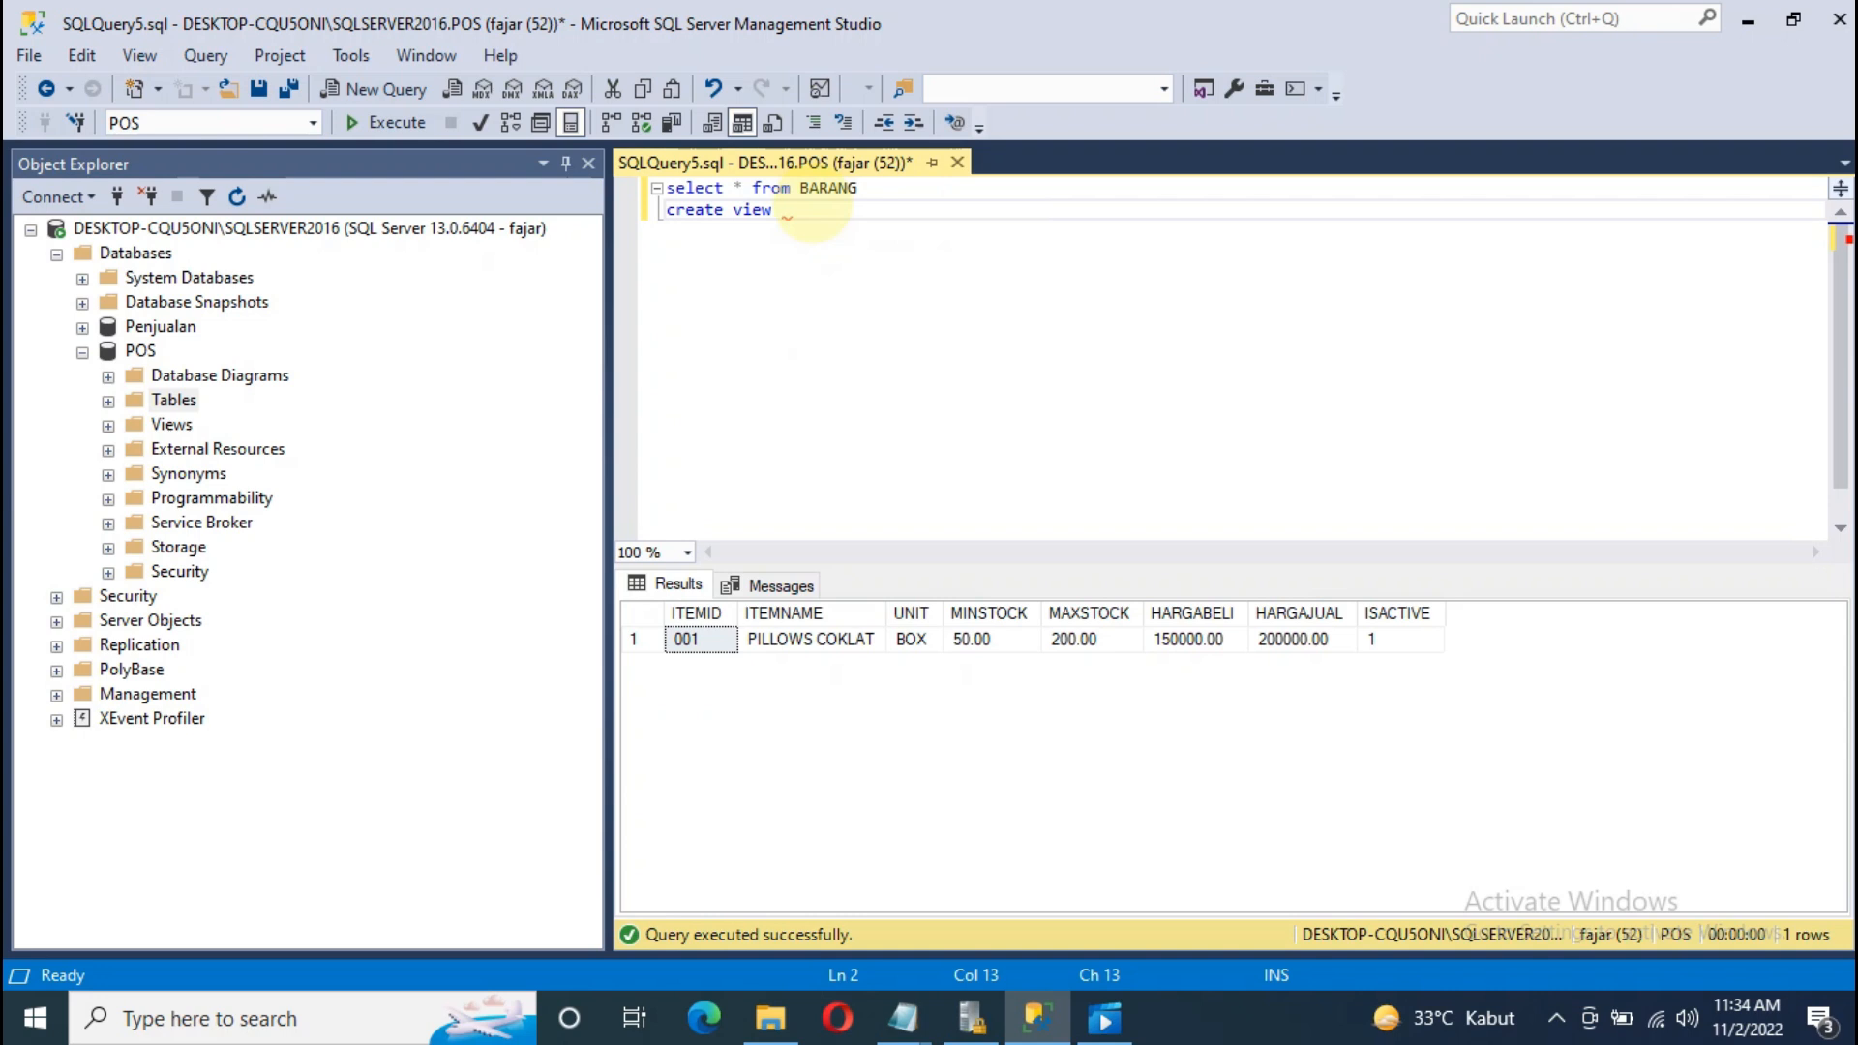
text(v Barang)
key(BackSpace)
key(BackSpace)
key(BackSpace)
key(BackSpace)
key(BackSpace)
key(BackSpace)
text(Barang)
key(Return)
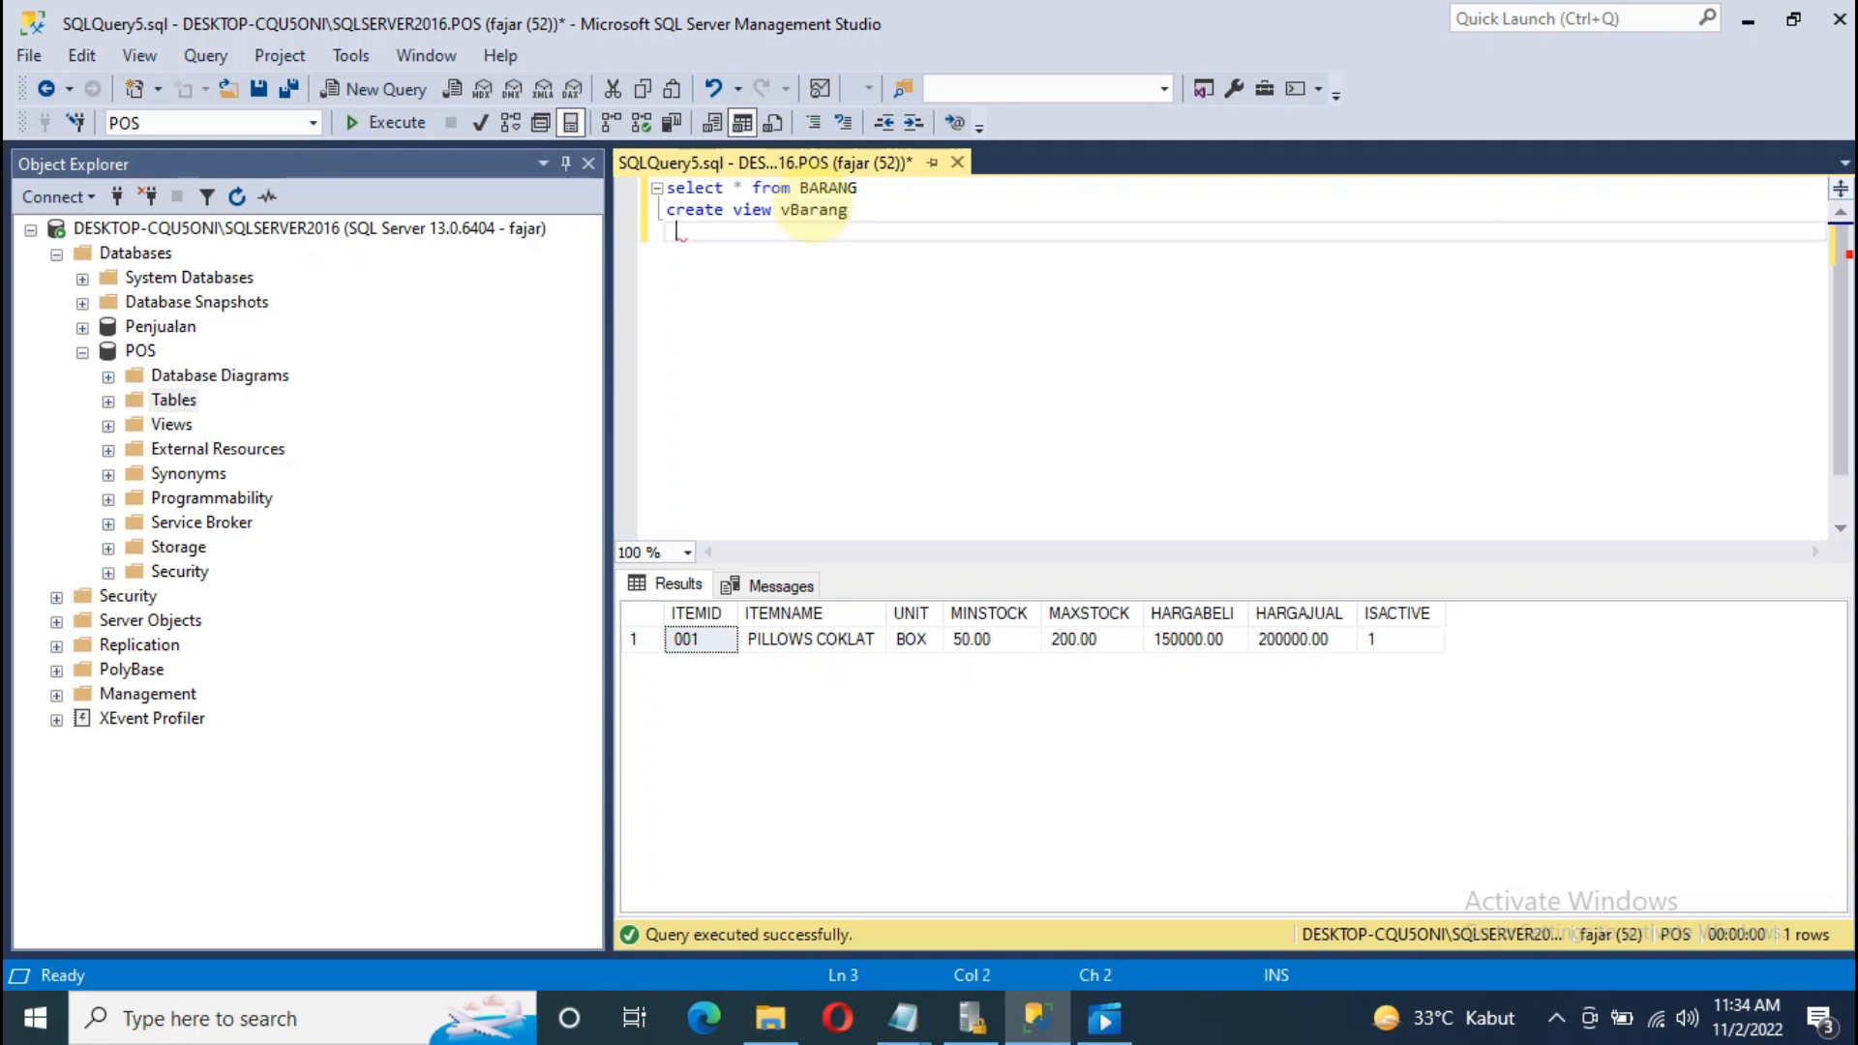
text(as)
key(Return)
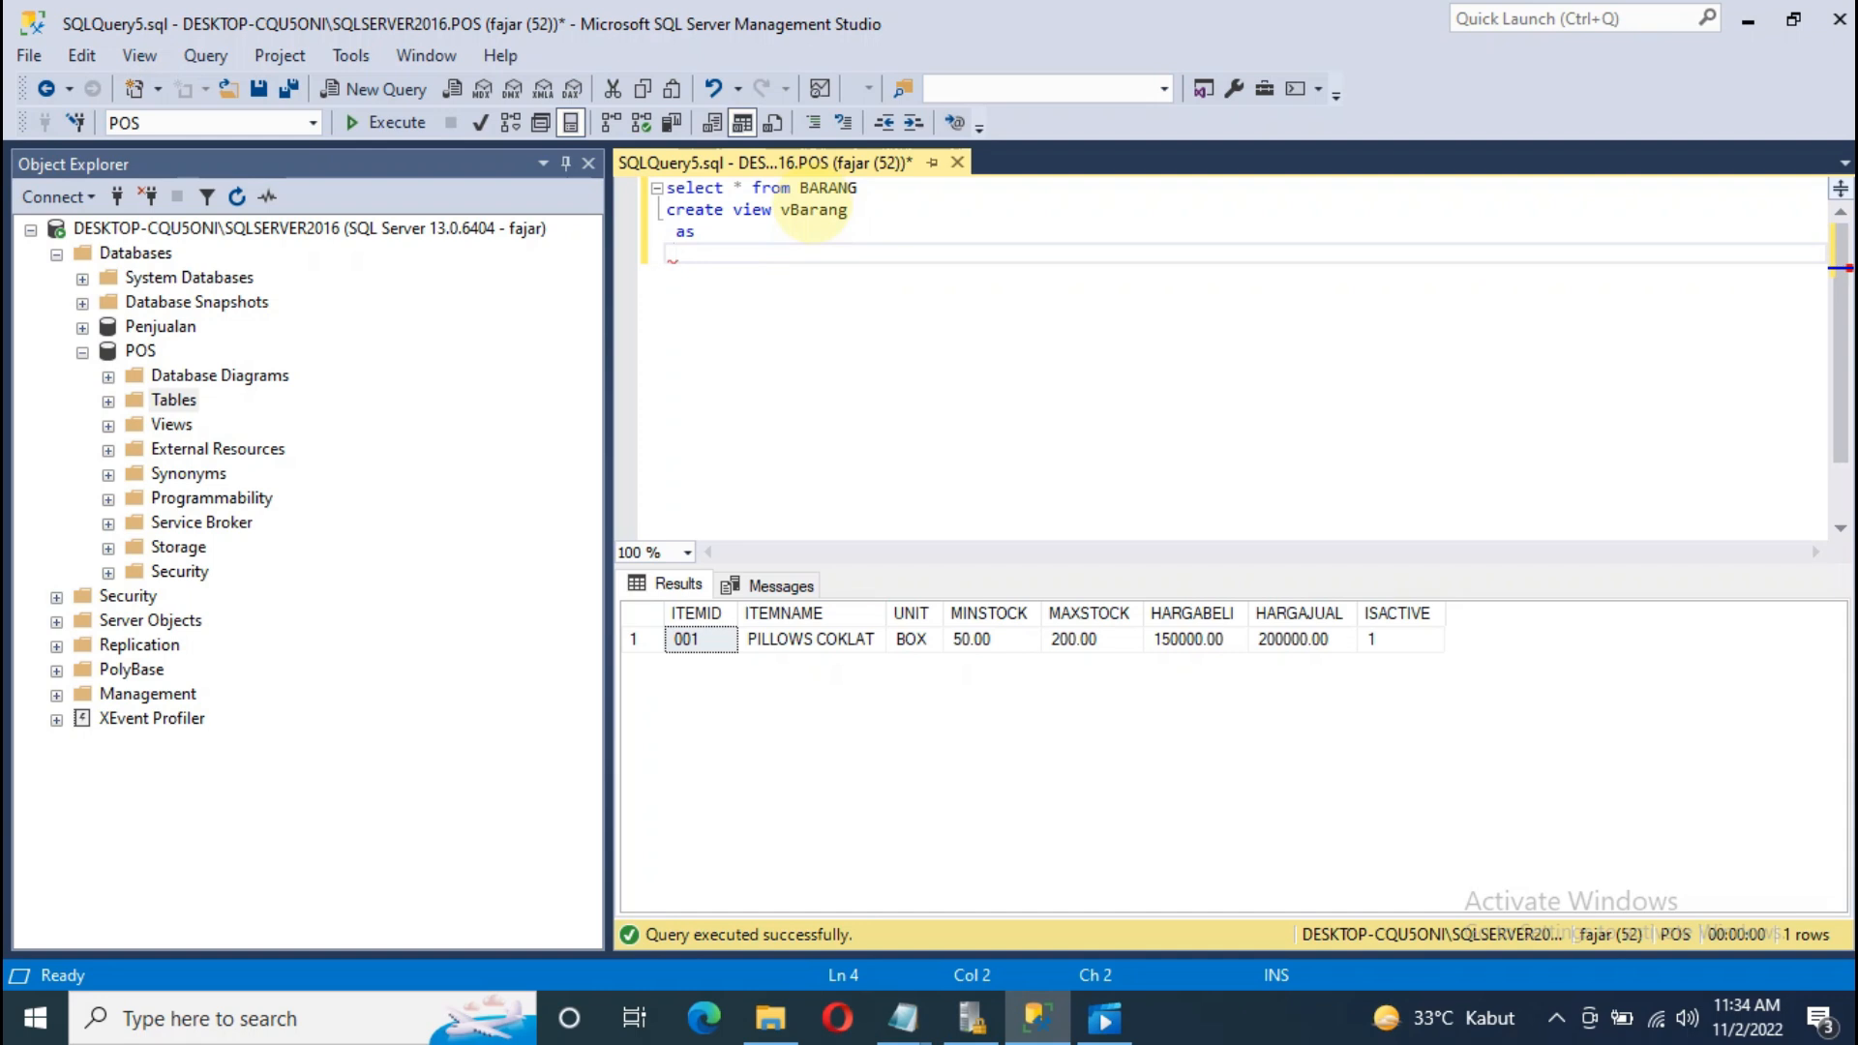
text(SELECT * FROM BARAN)
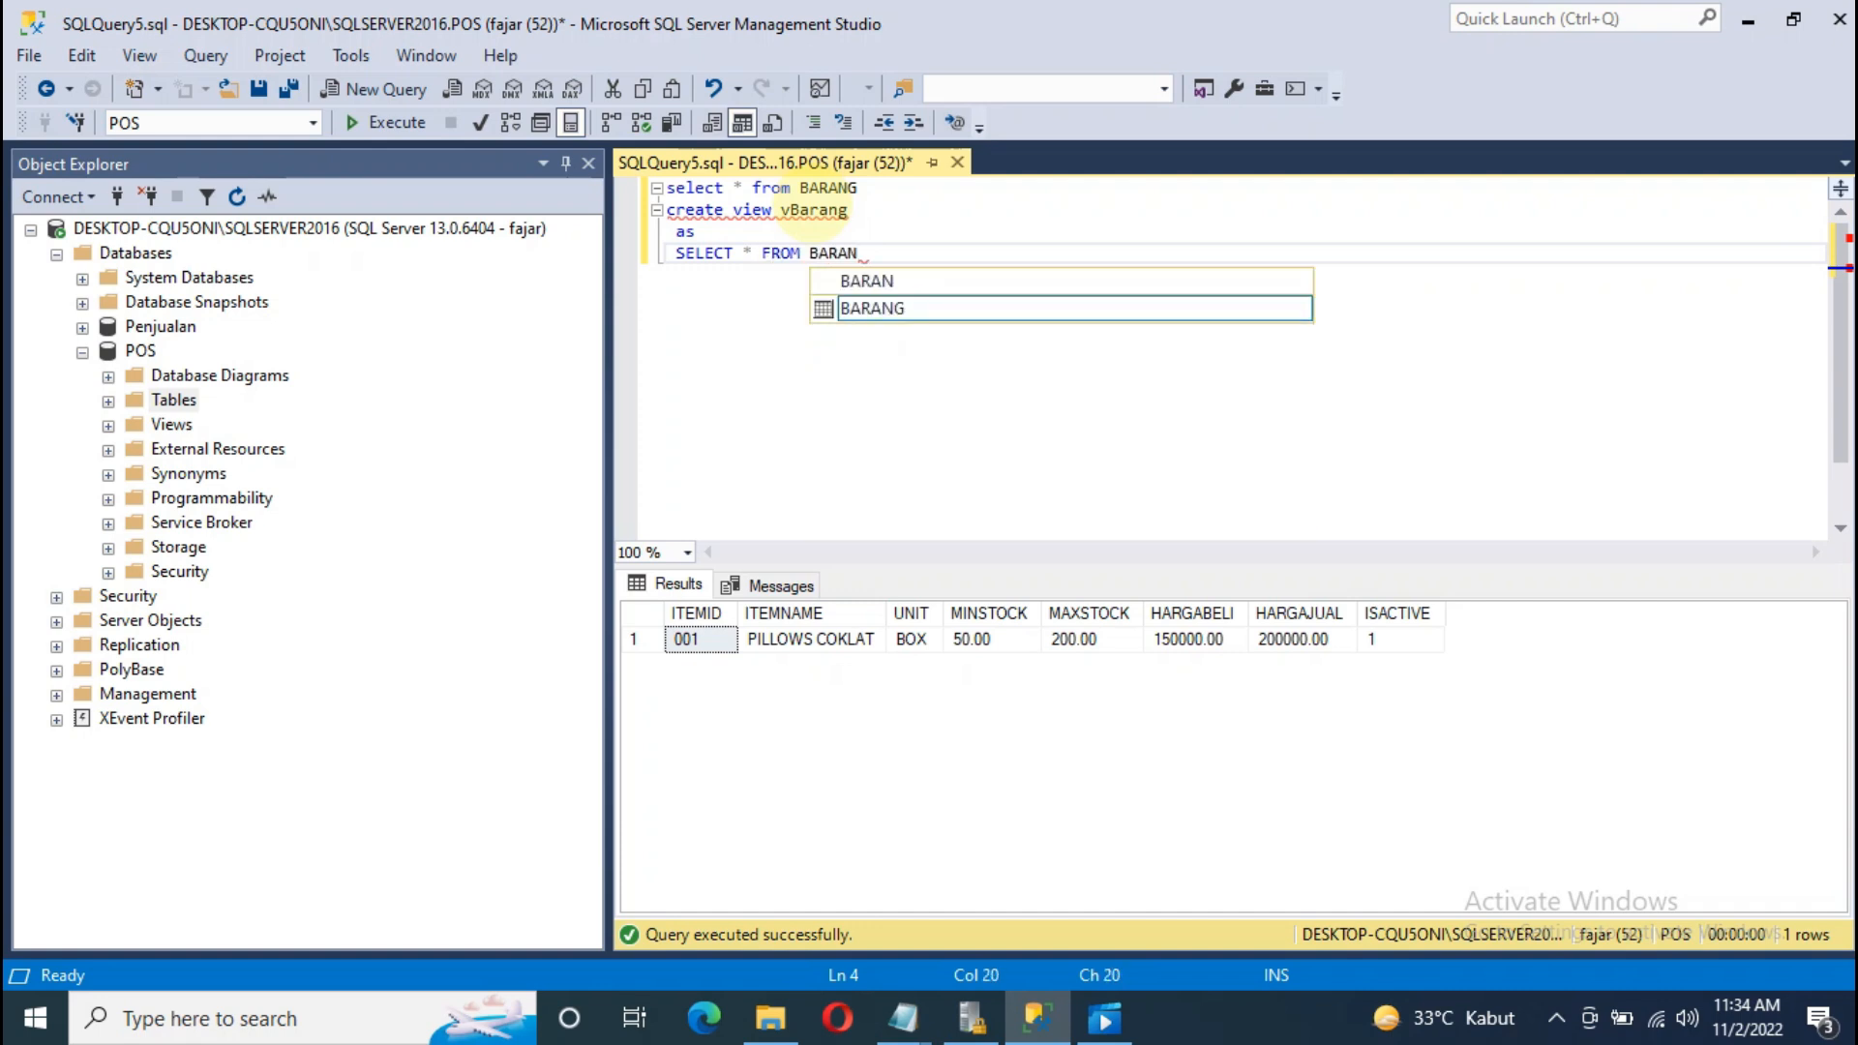
text(G)
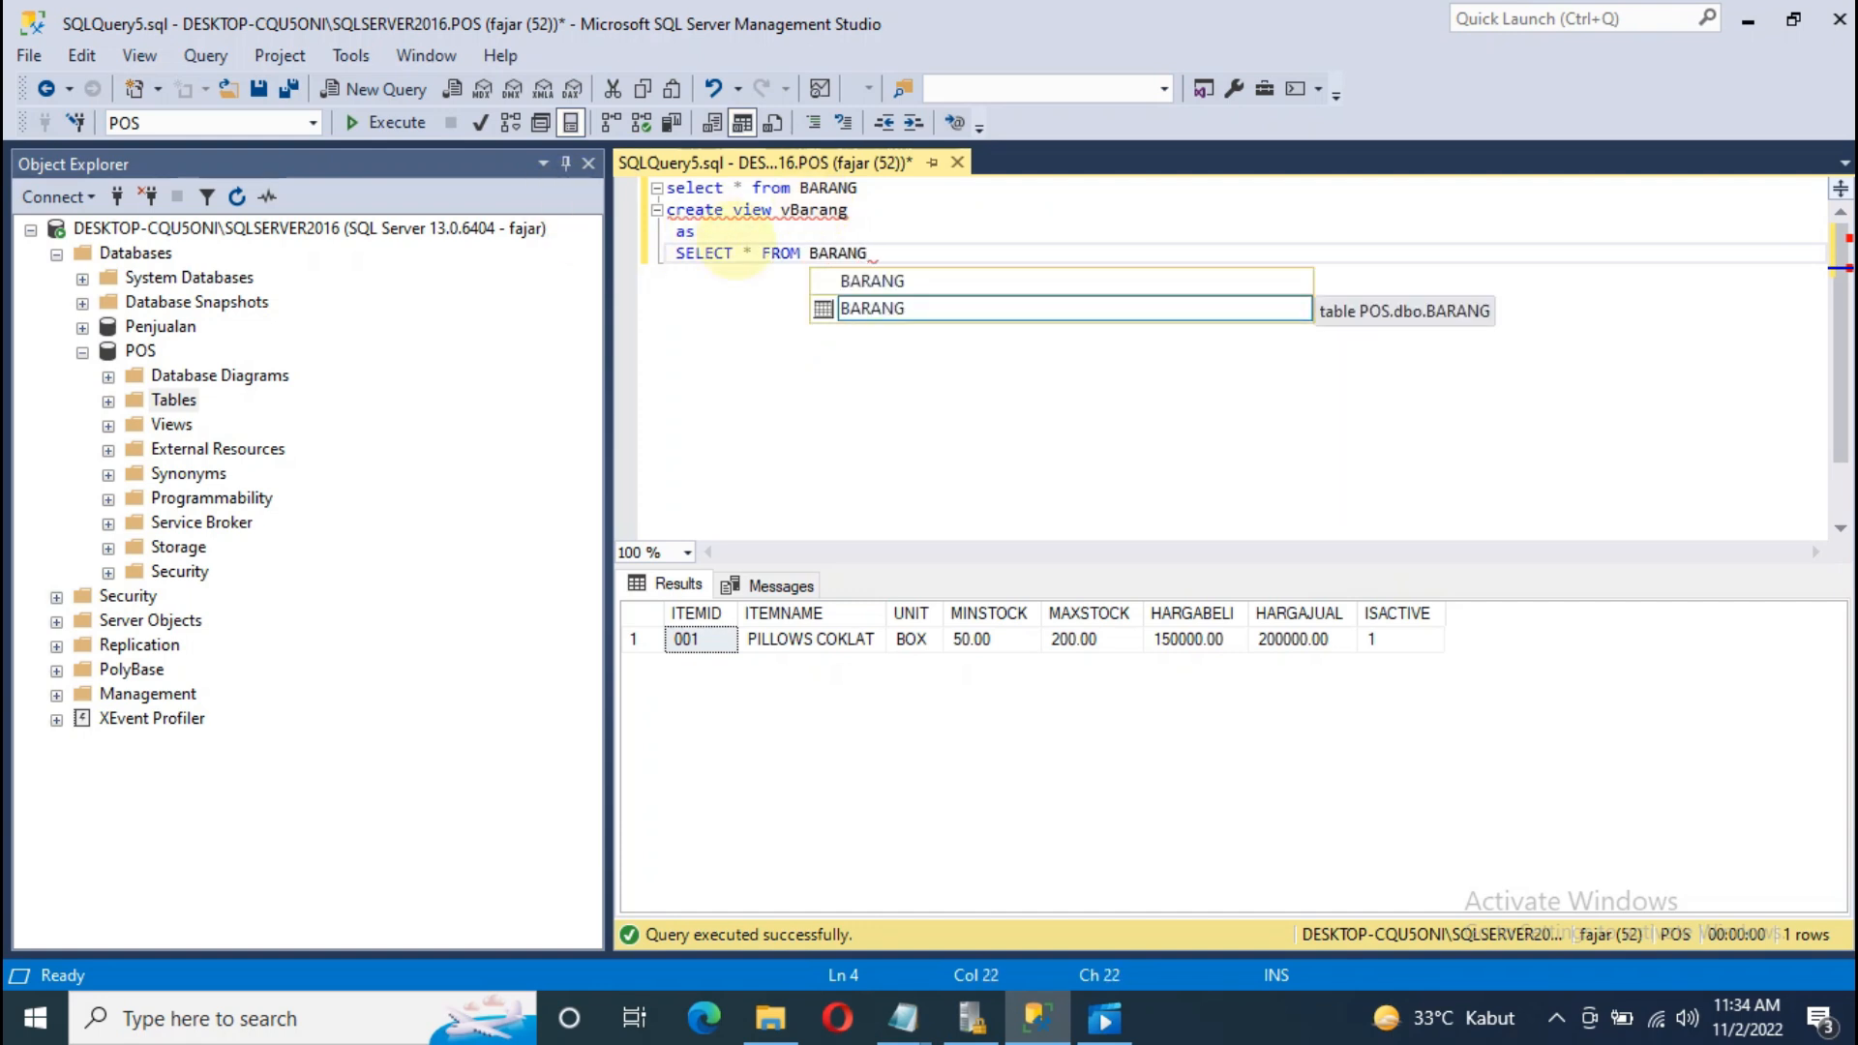
Step: Replace the asterisk with columns ITEMID, ITEMID, UNIT, MINSTOCK and MAXSTOCK
click(753, 254)
key(BackSpace)
text(ITEMID)
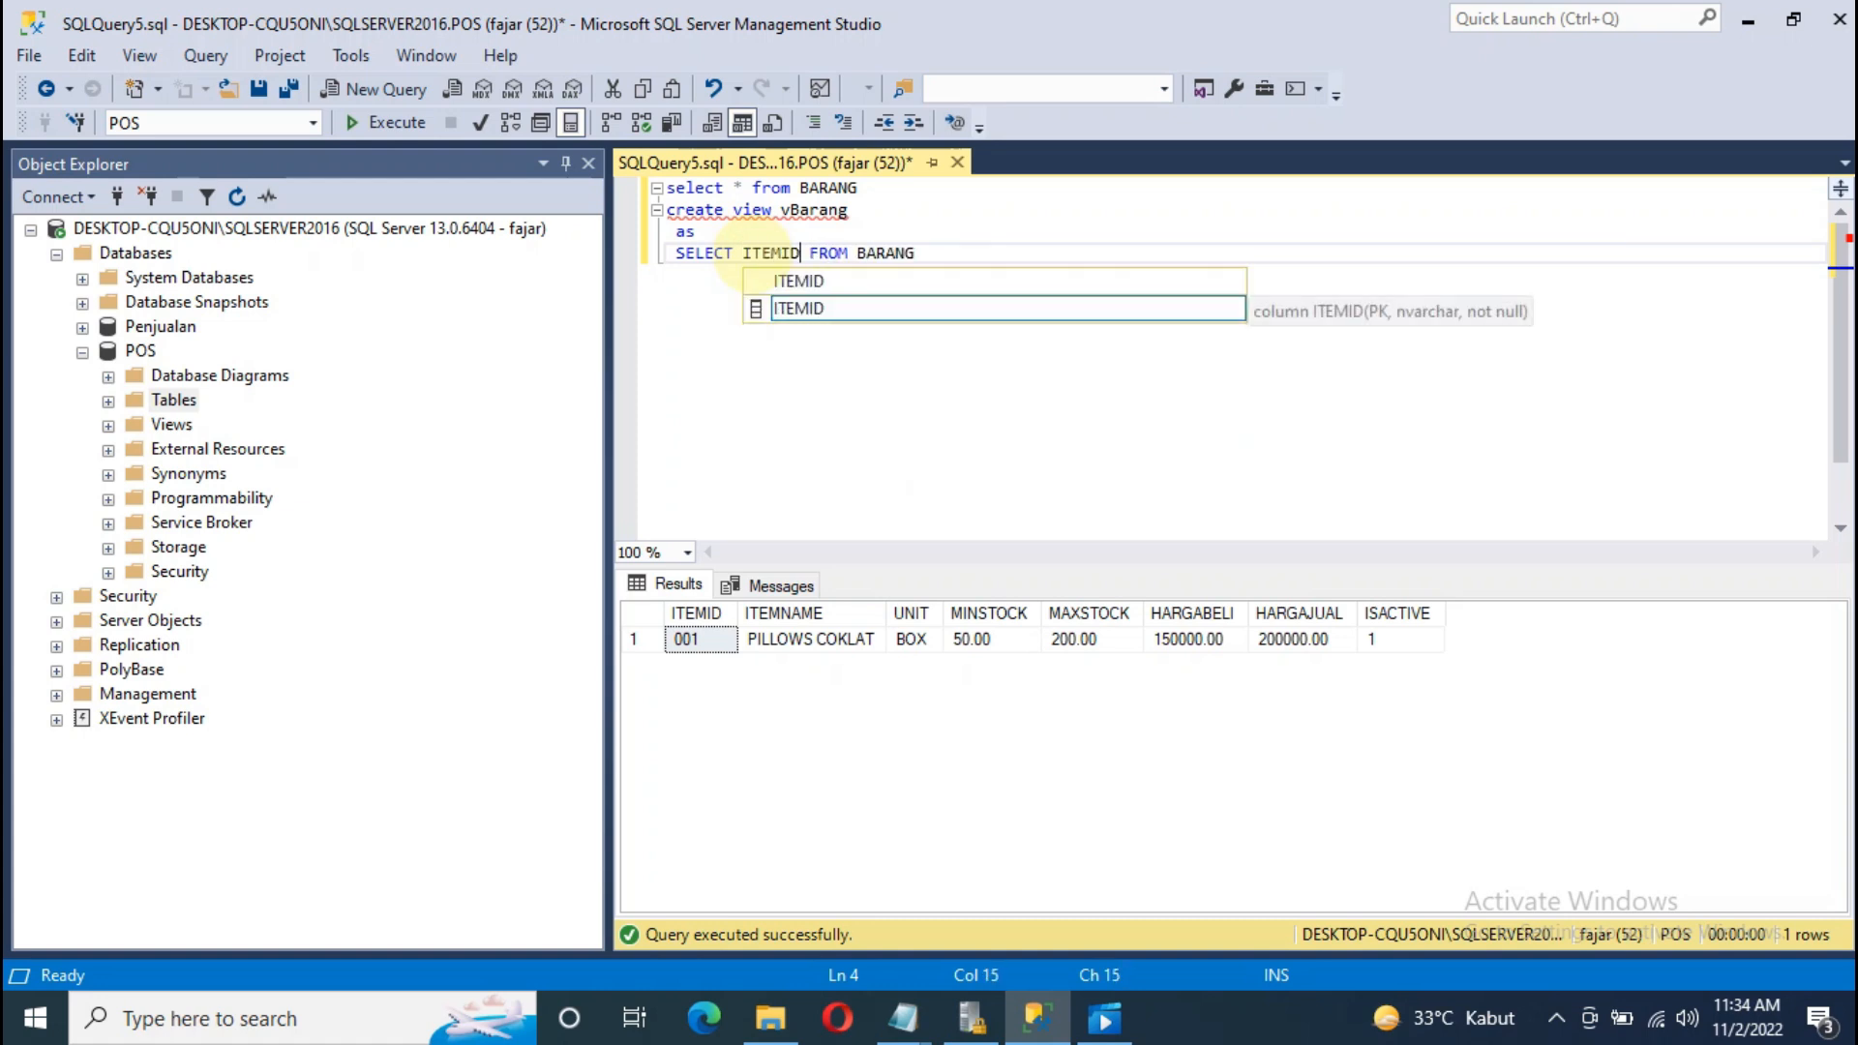
key(Escape)
text(,ITEMID)
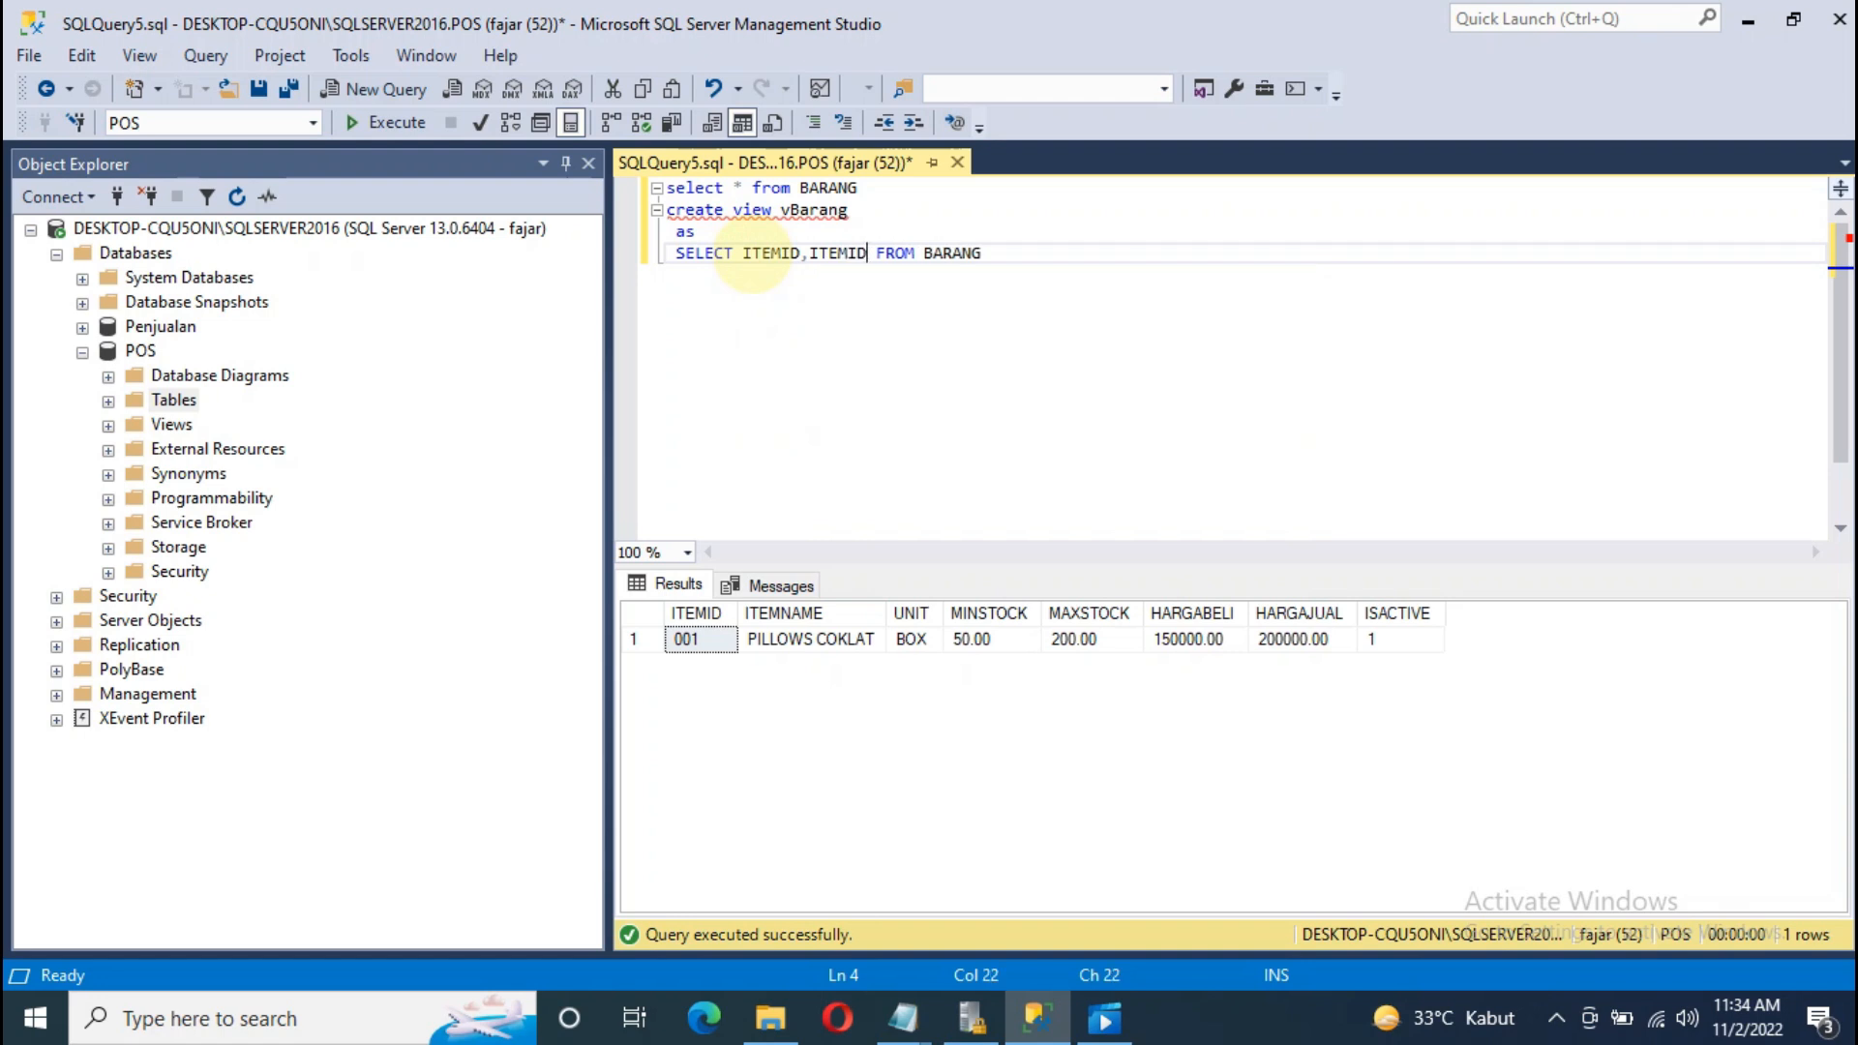
text(,UNI)
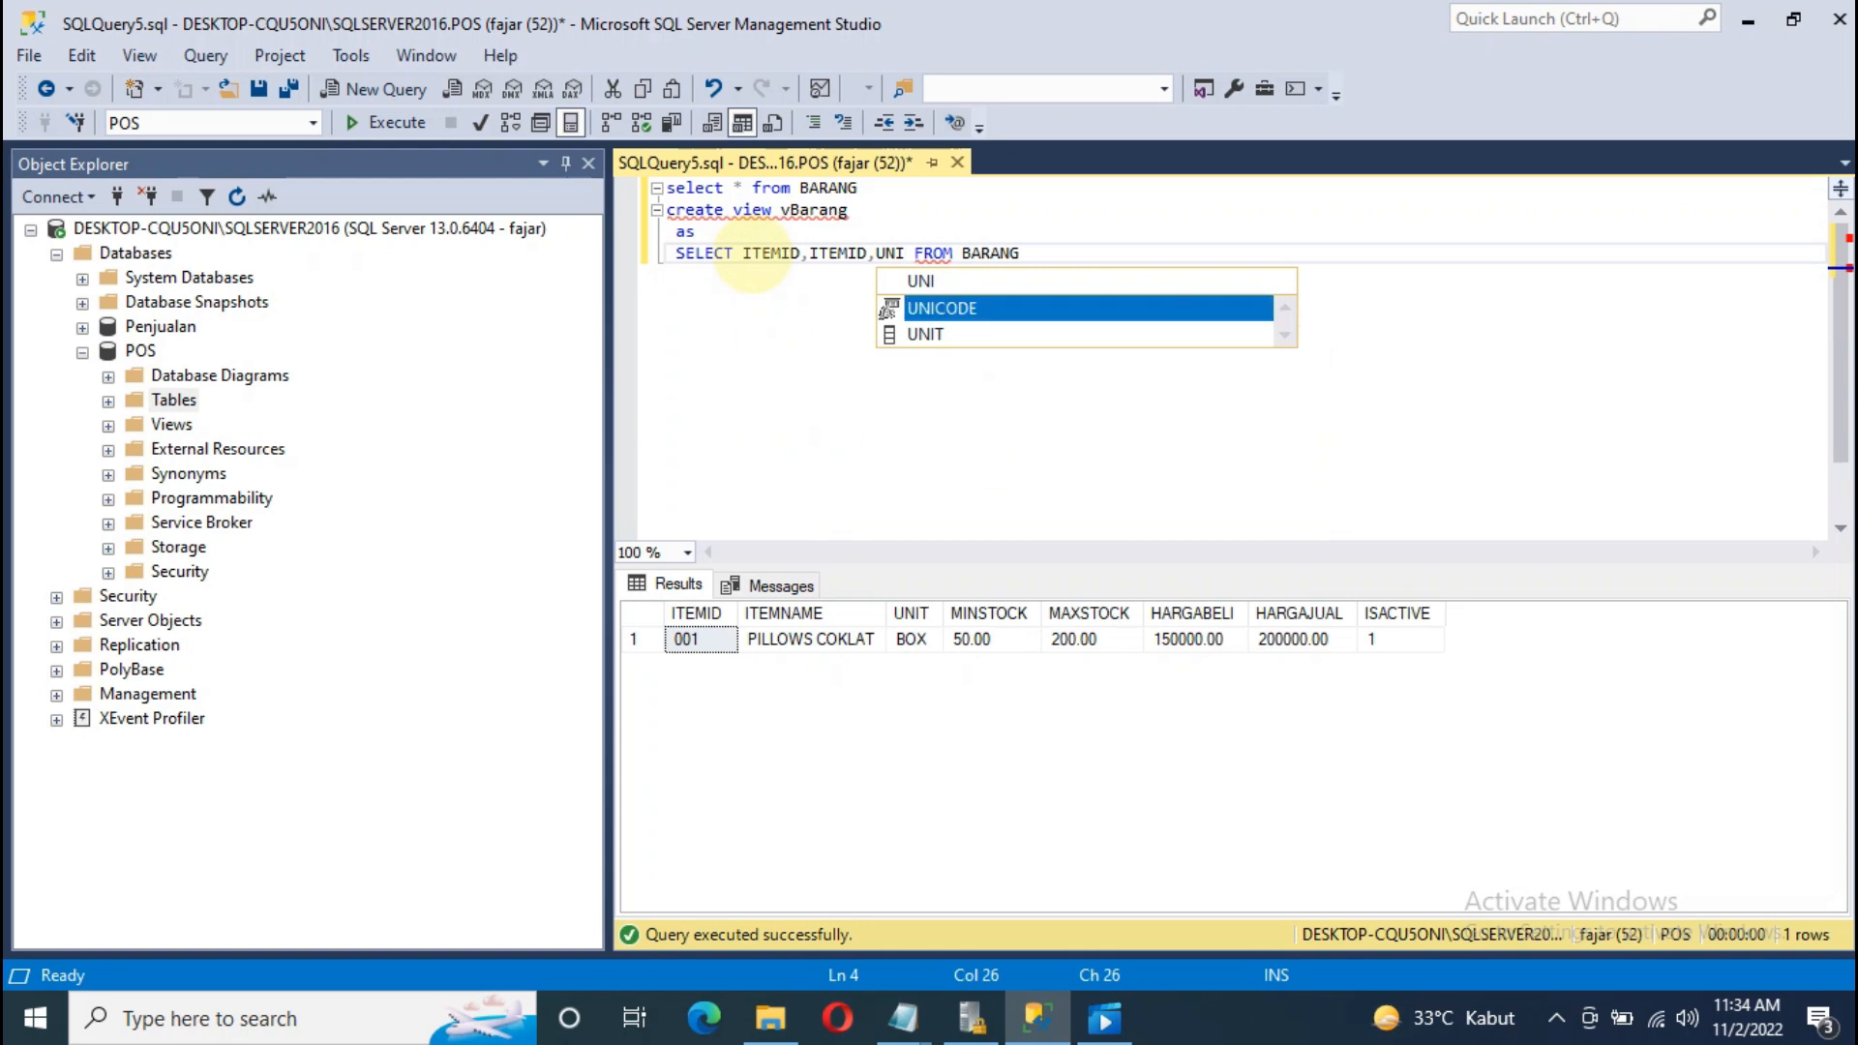
text(T,)
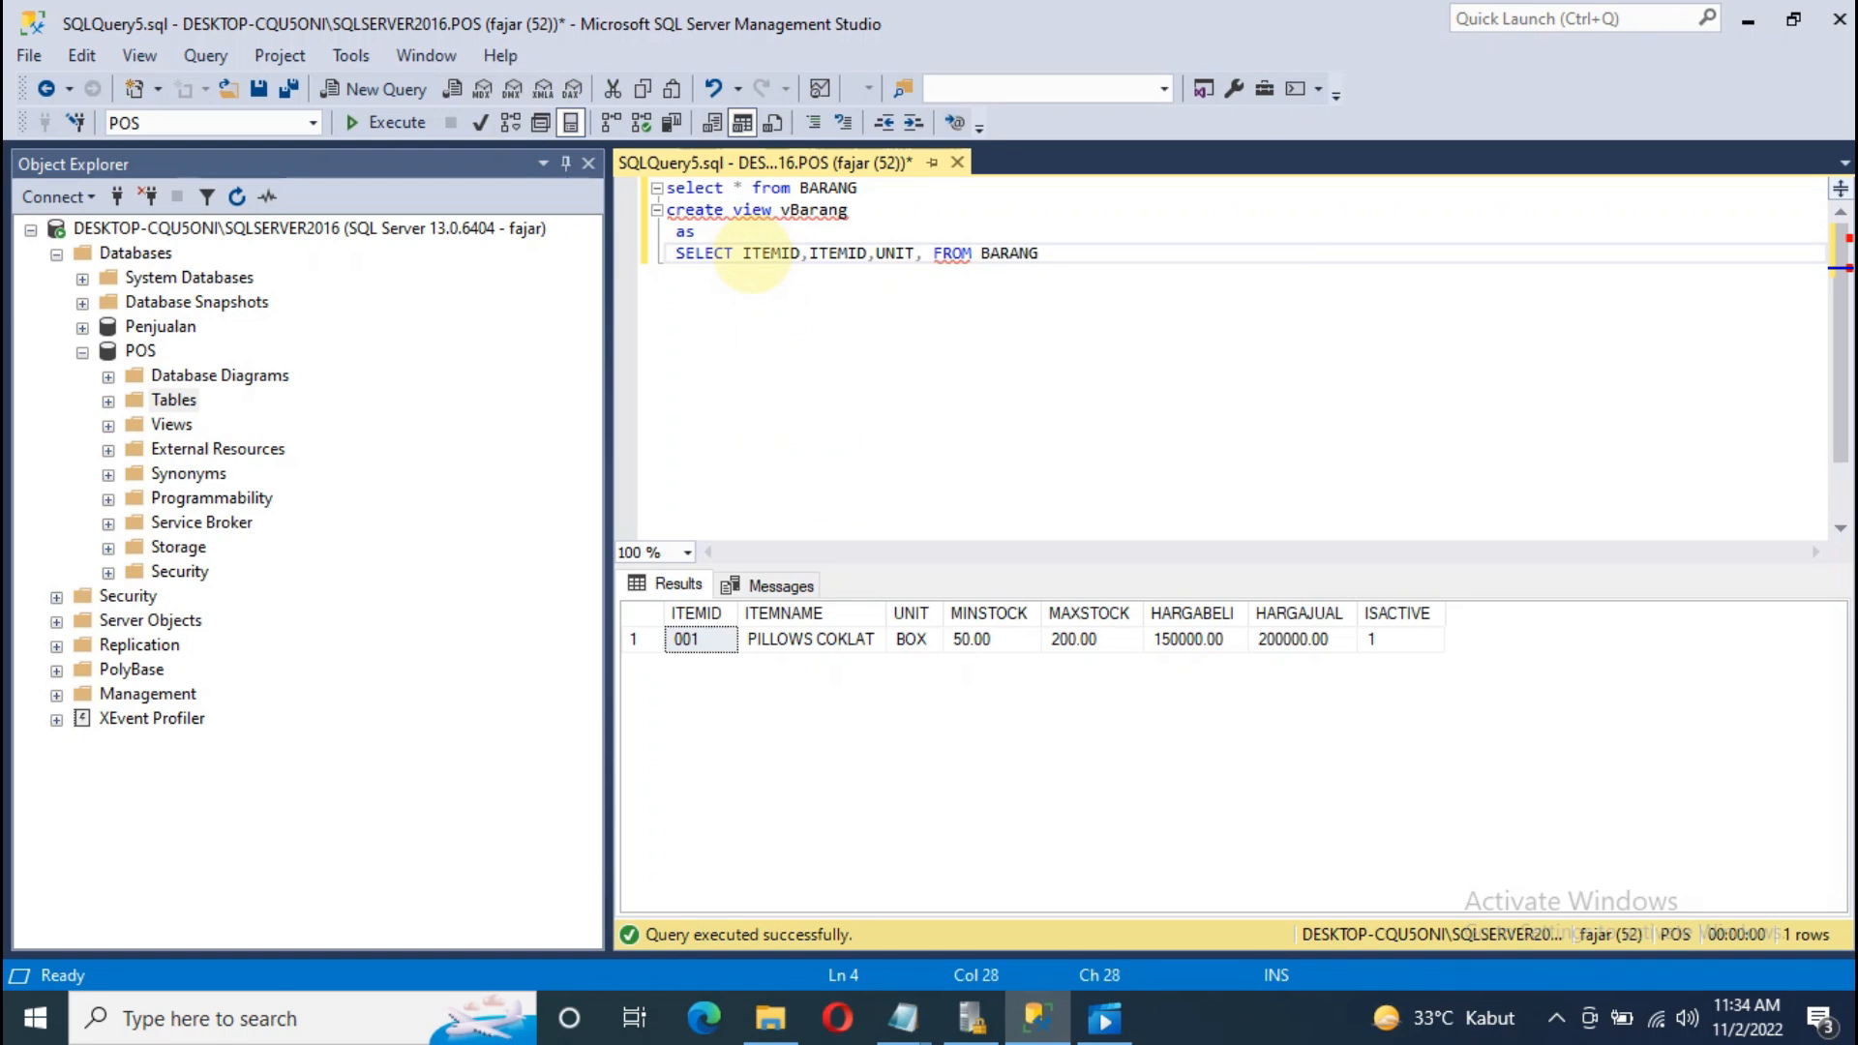
text(MINS)
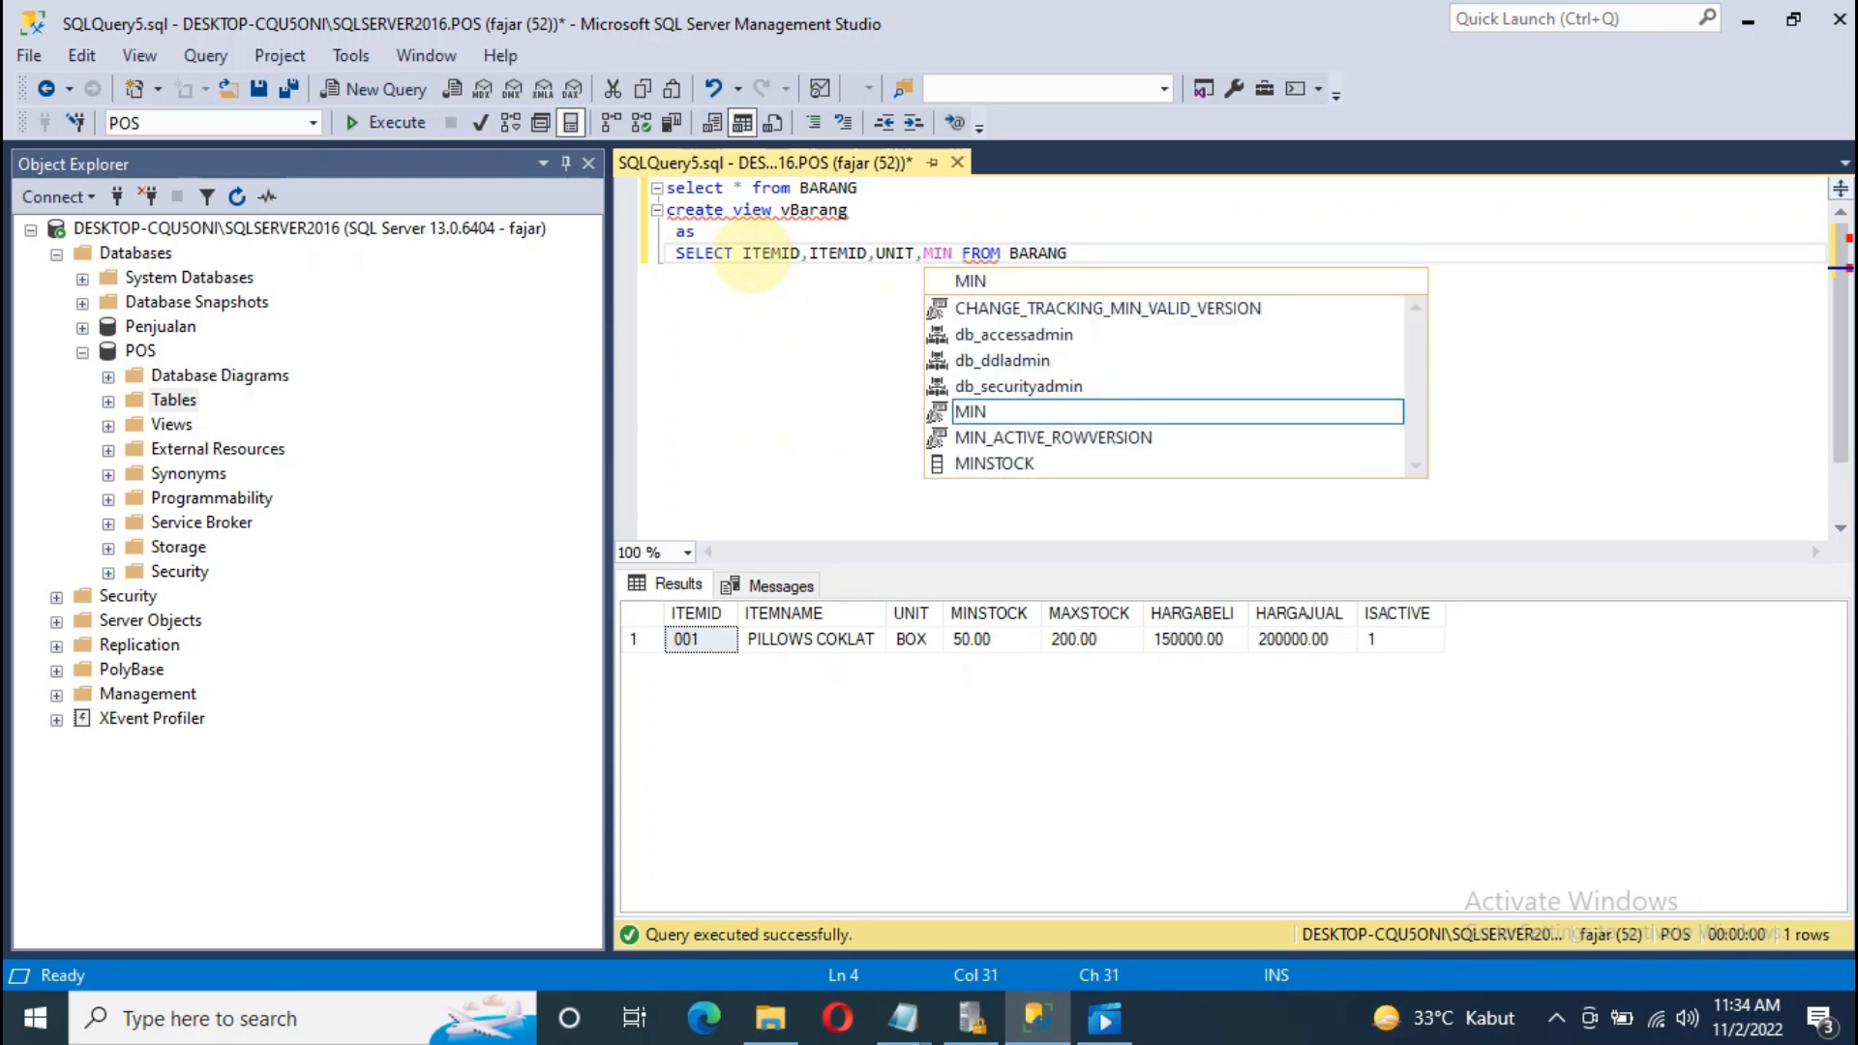
key(Down)
key(Tab)
text(,MAX)
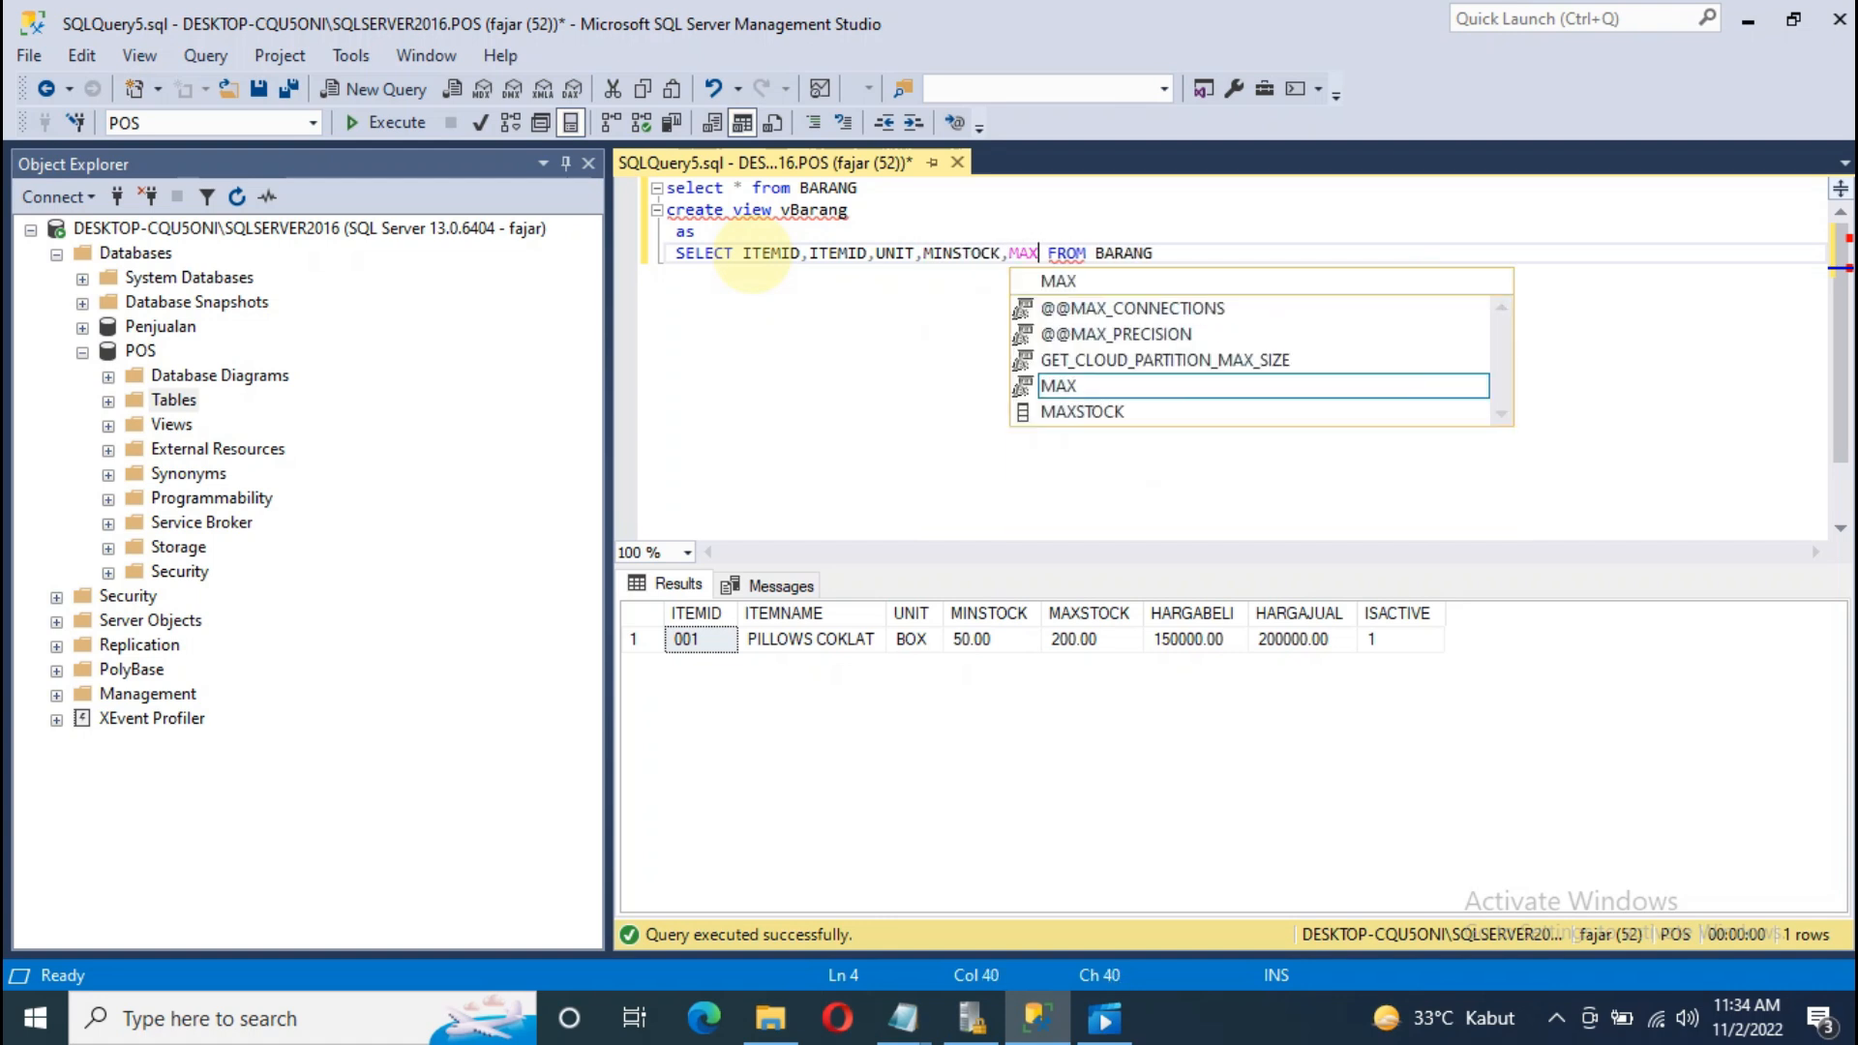
key(Down)
key(Tab)
Step: Add HARGABELI, HARGAJUAL and ISACTIVE to the column list and select the SELECT line
text(,)
text(HARGA)
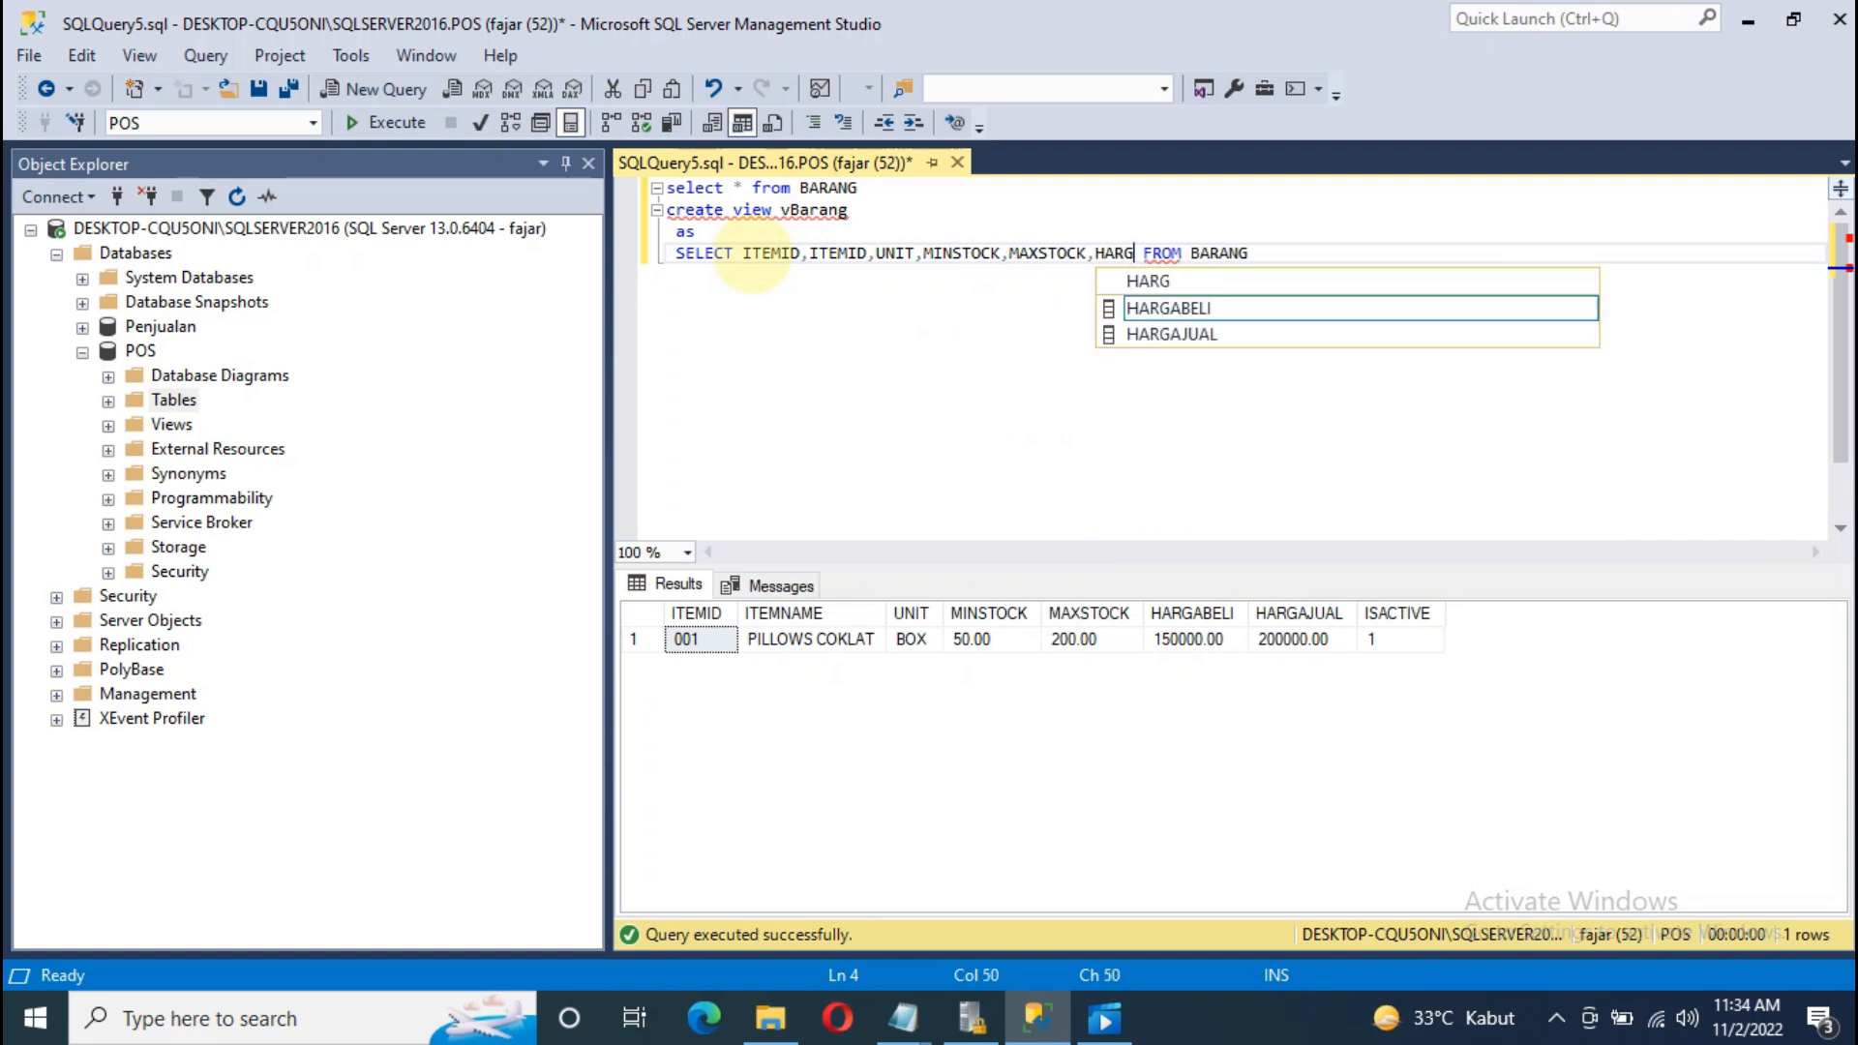
key(Down)
key(Tab)
text(,HAR)
key(Down)
key(Down)
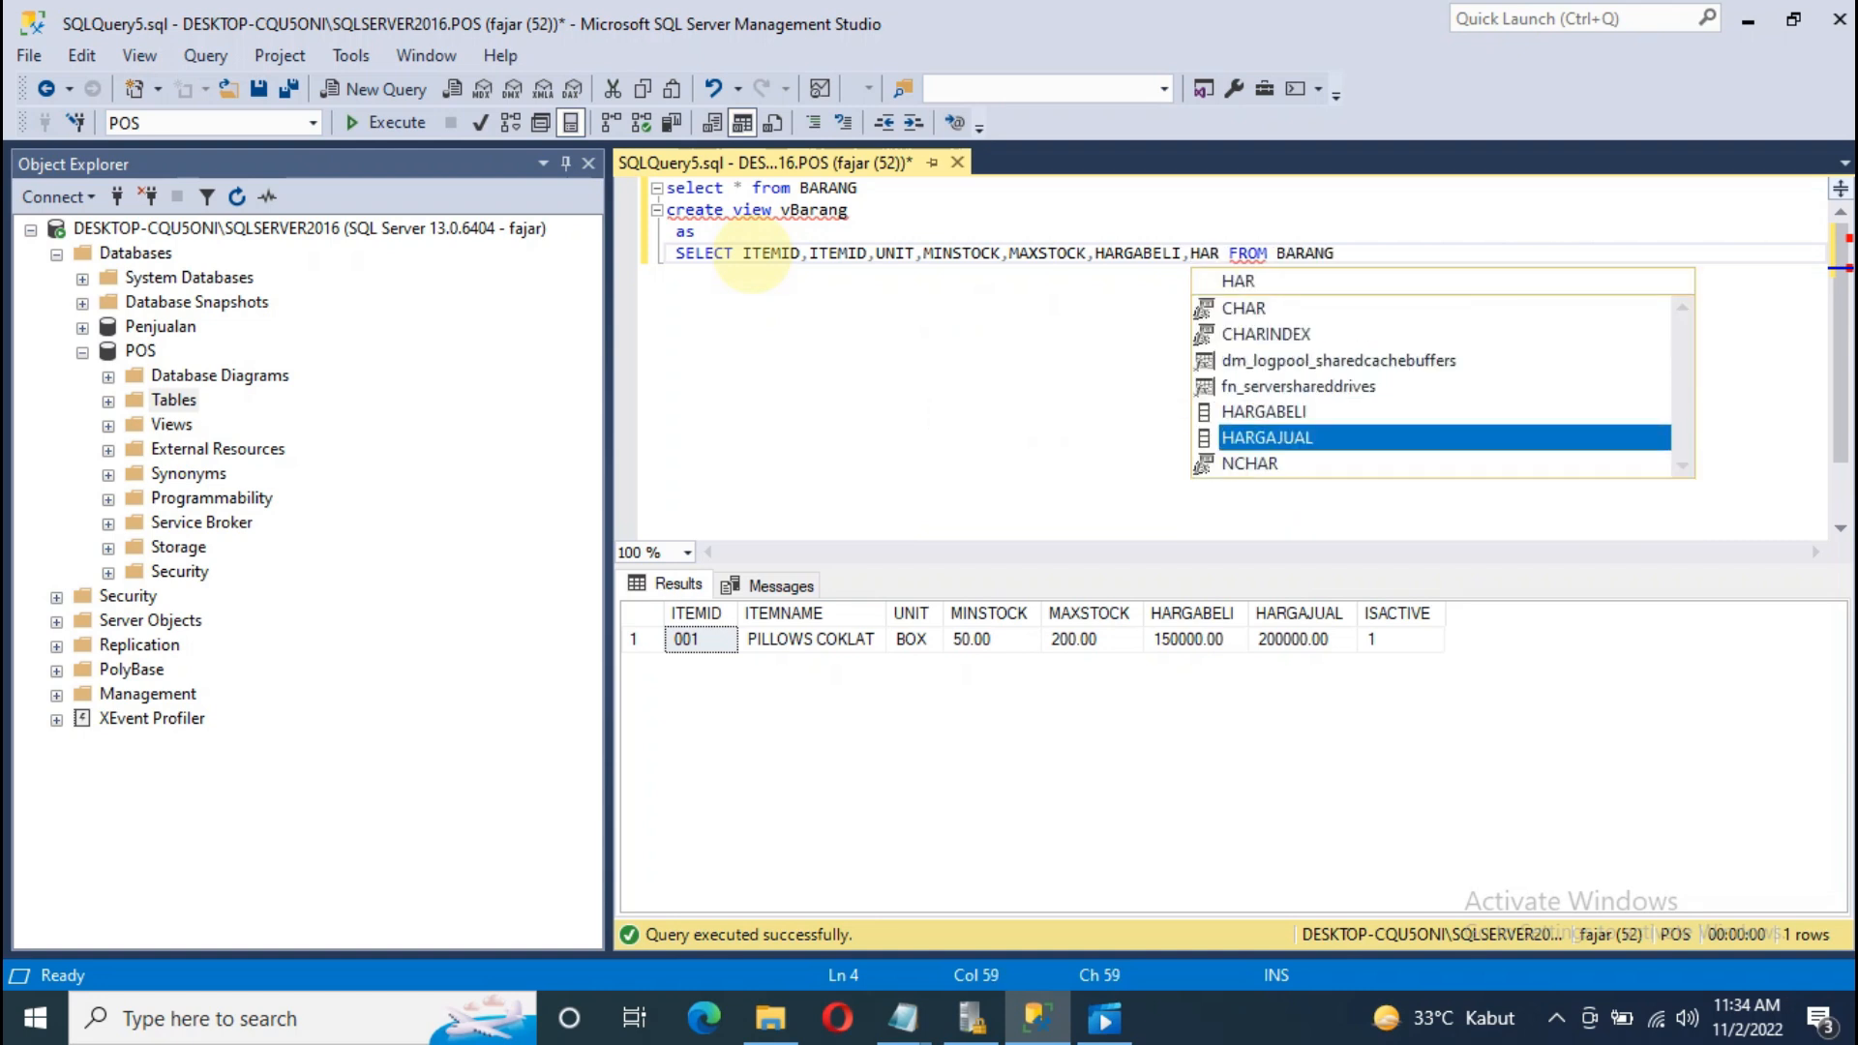
key(Tab)
text(,)
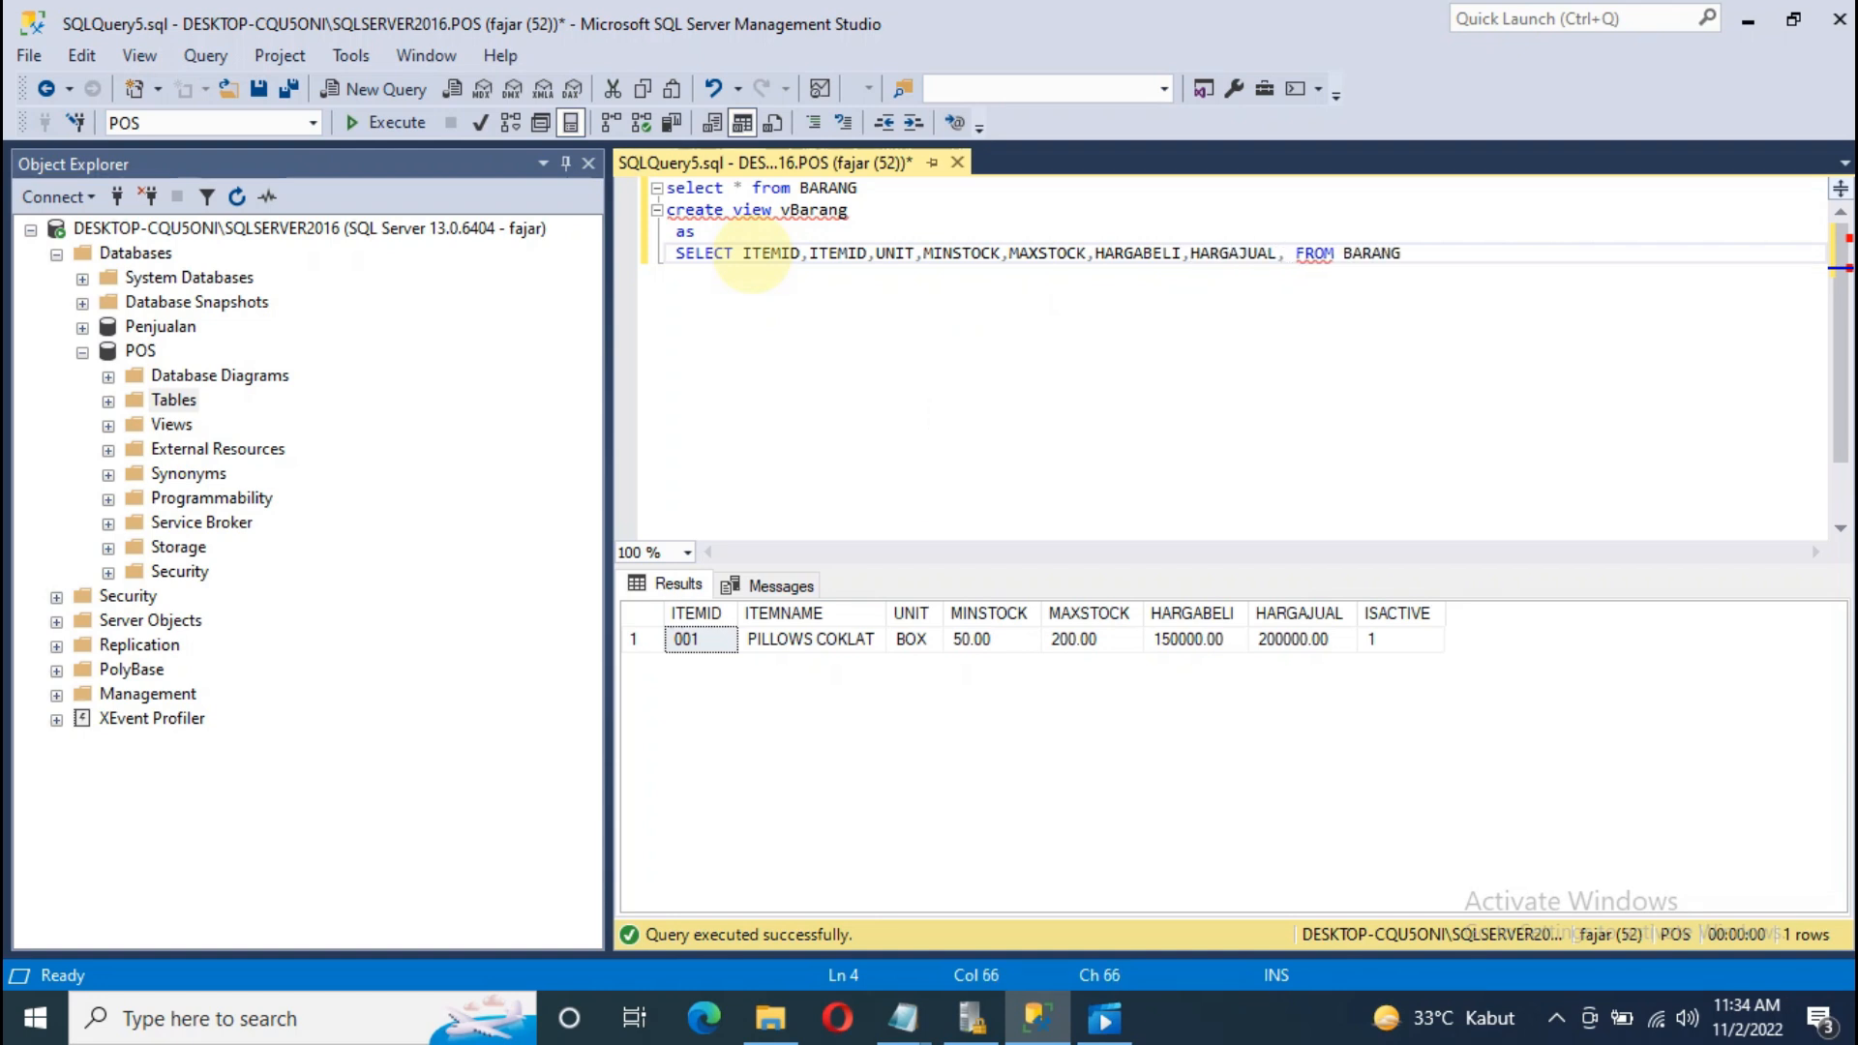
text(IAS)
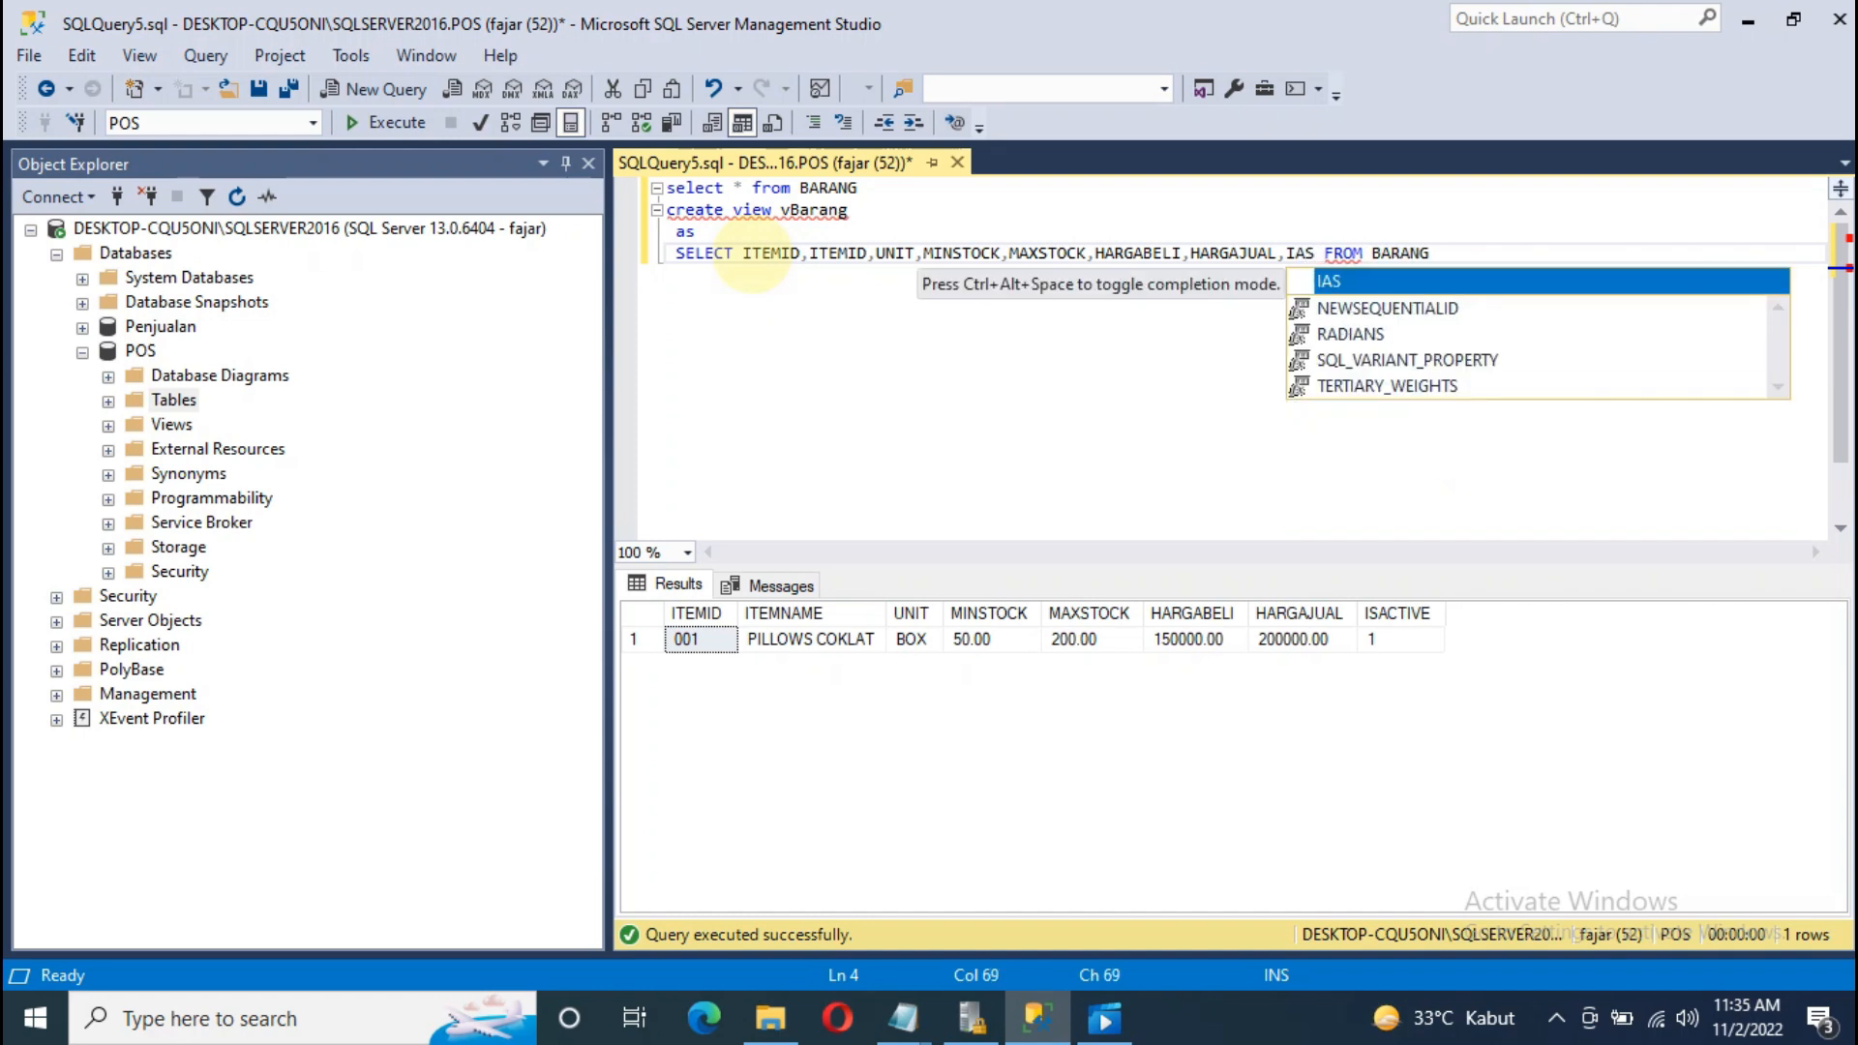
key(BackSpace)
key(BackSpace)
text(S)
key(Down)
key(Down)
key(Down)
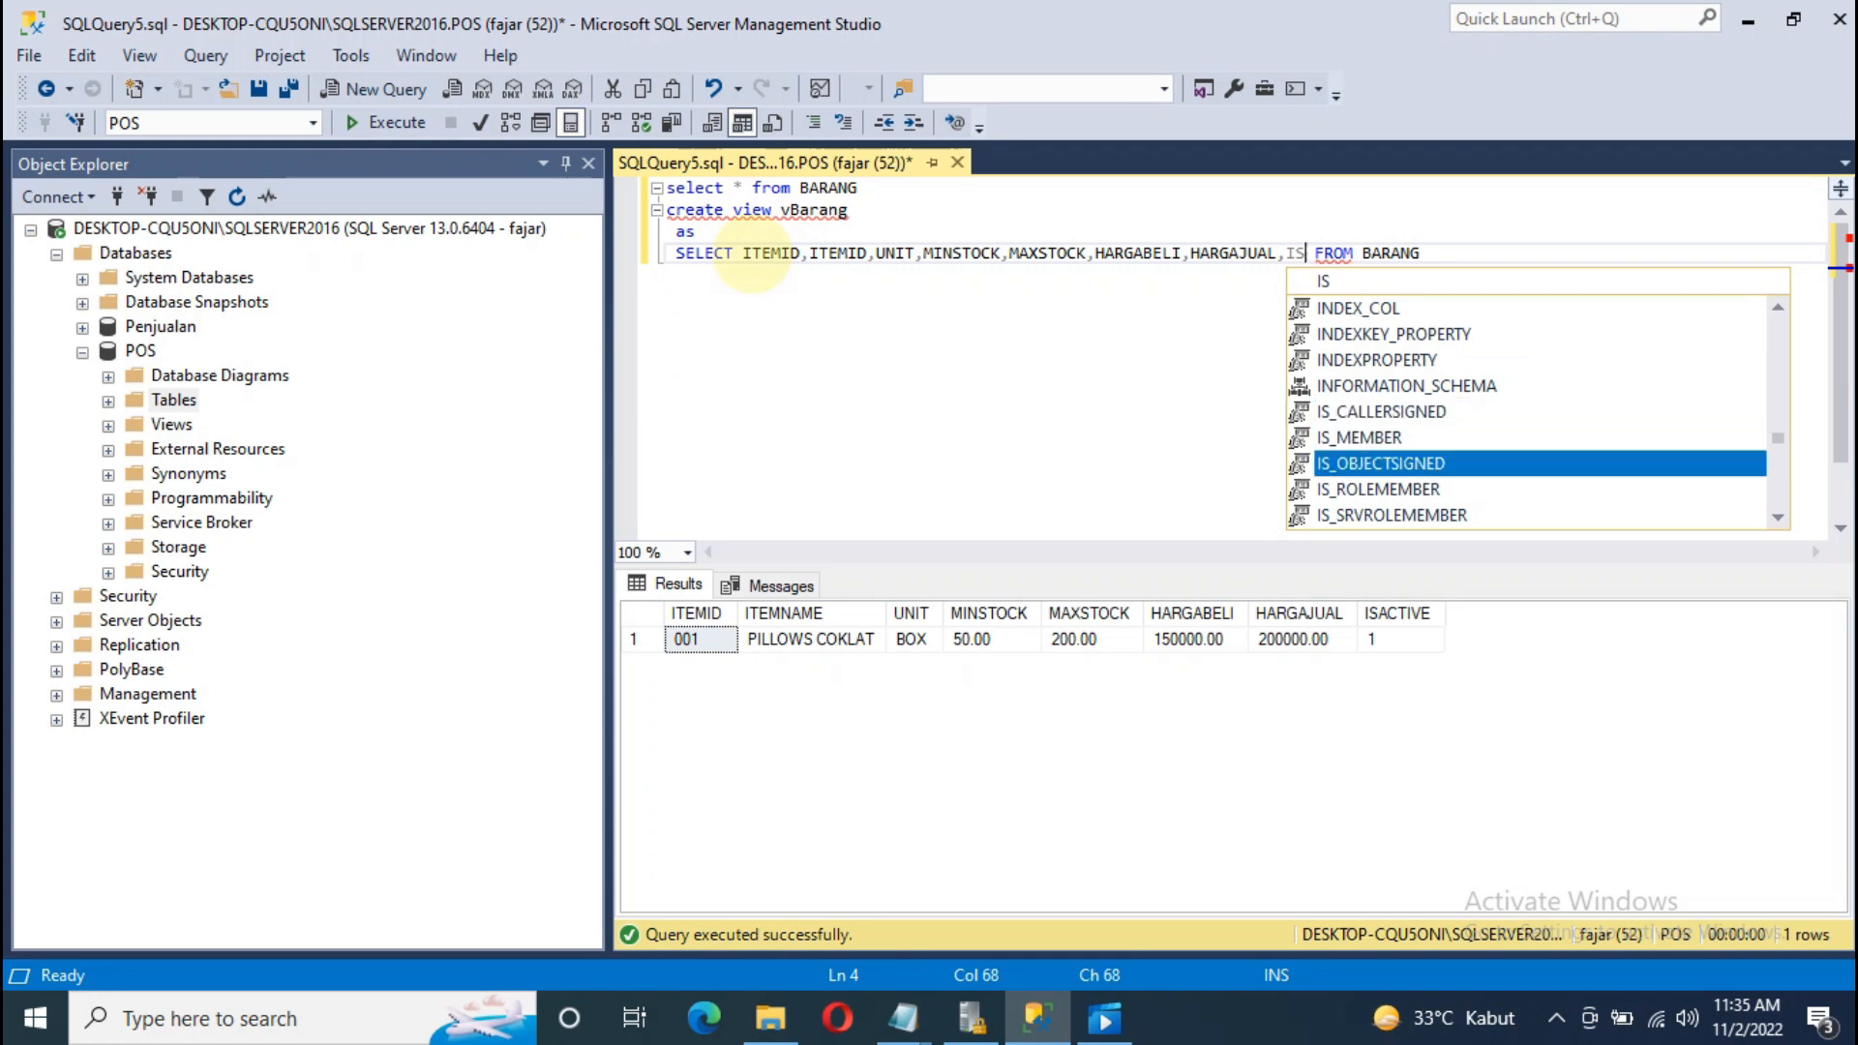
text(A)
key(Tab)
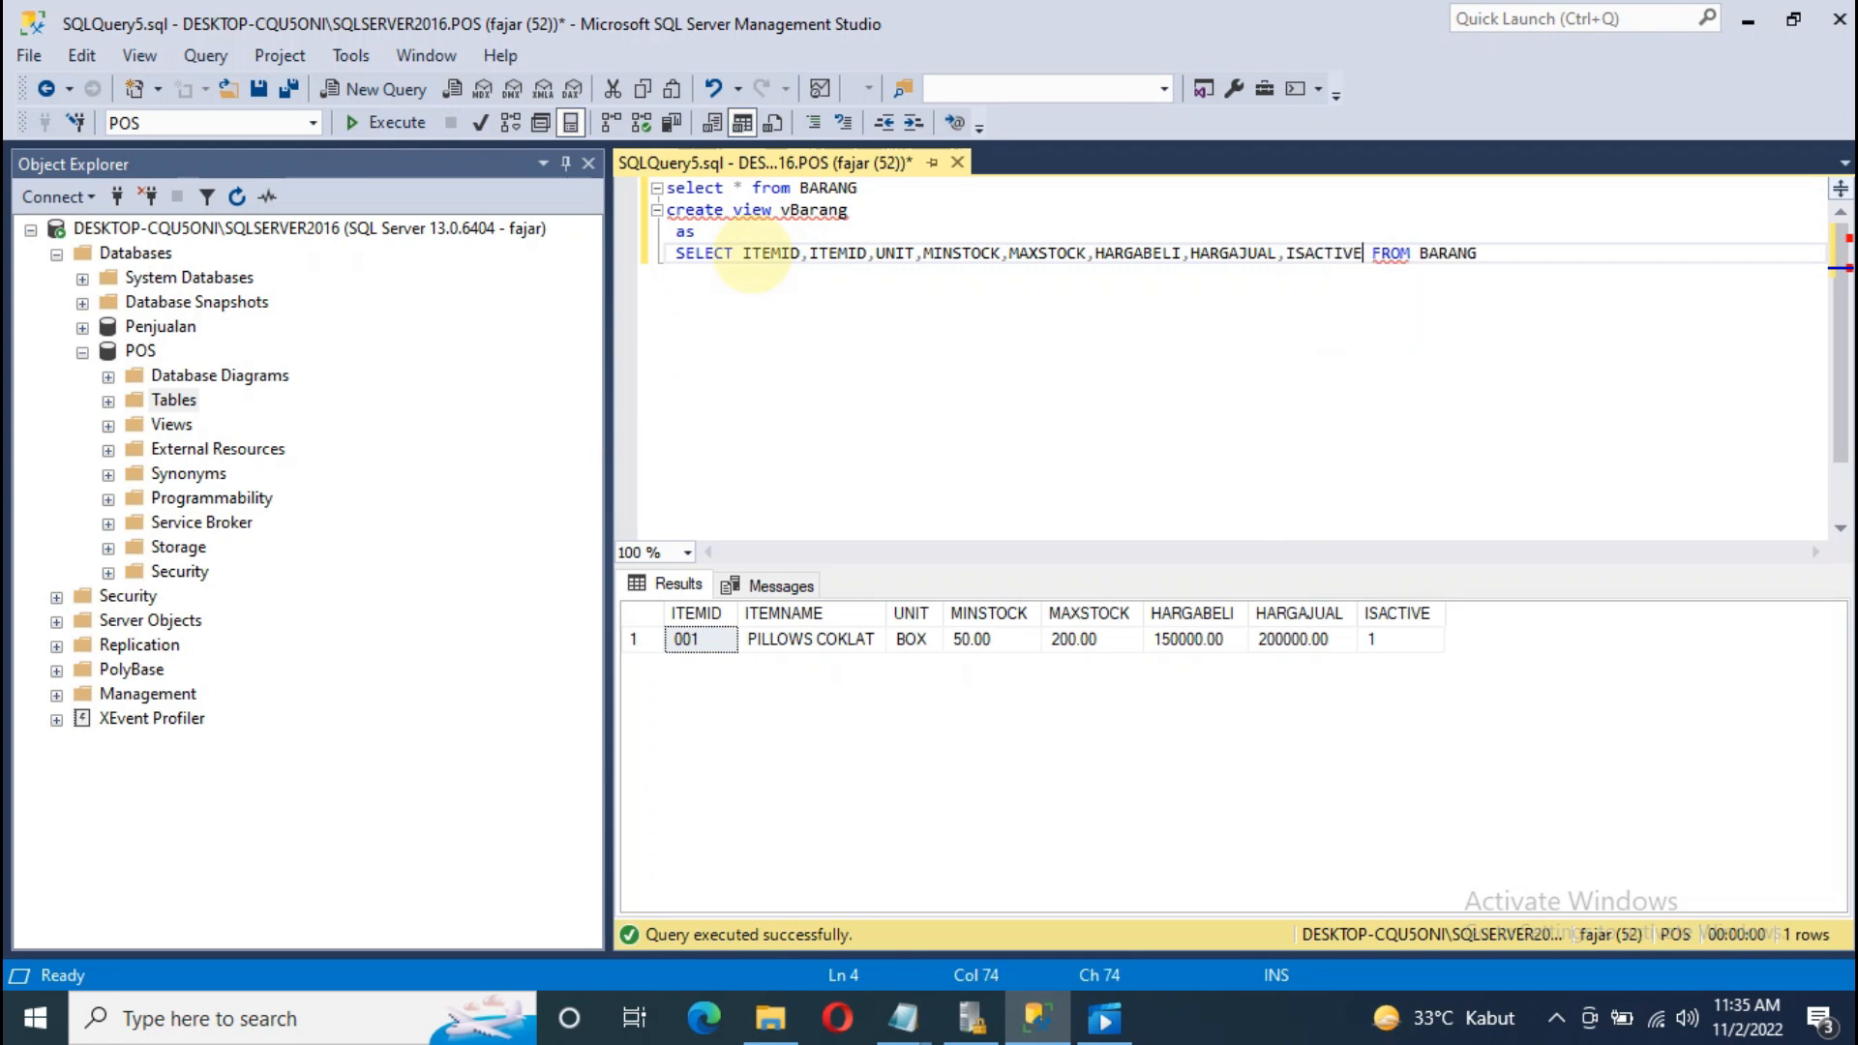
drag(1477, 254, 665, 256)
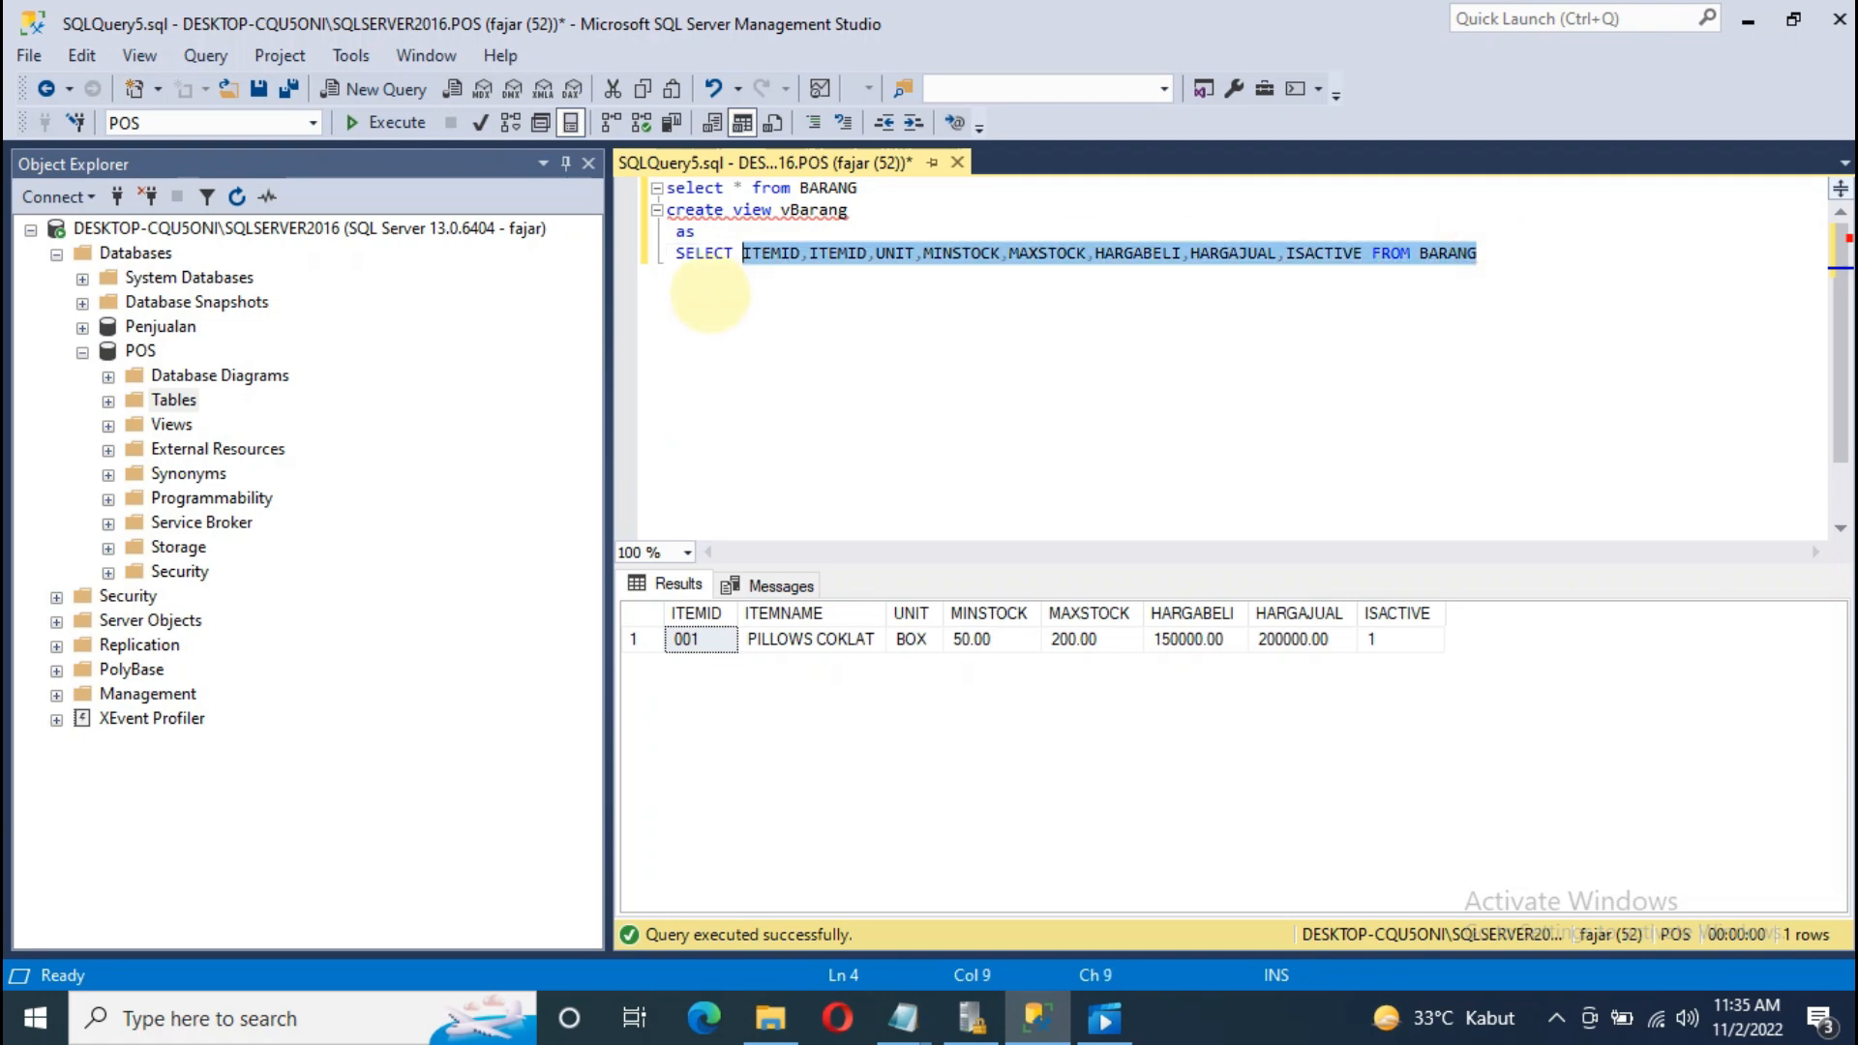
Step: Run the selected SELECT line, then the selected create view vBarang statement
right_click(689, 249)
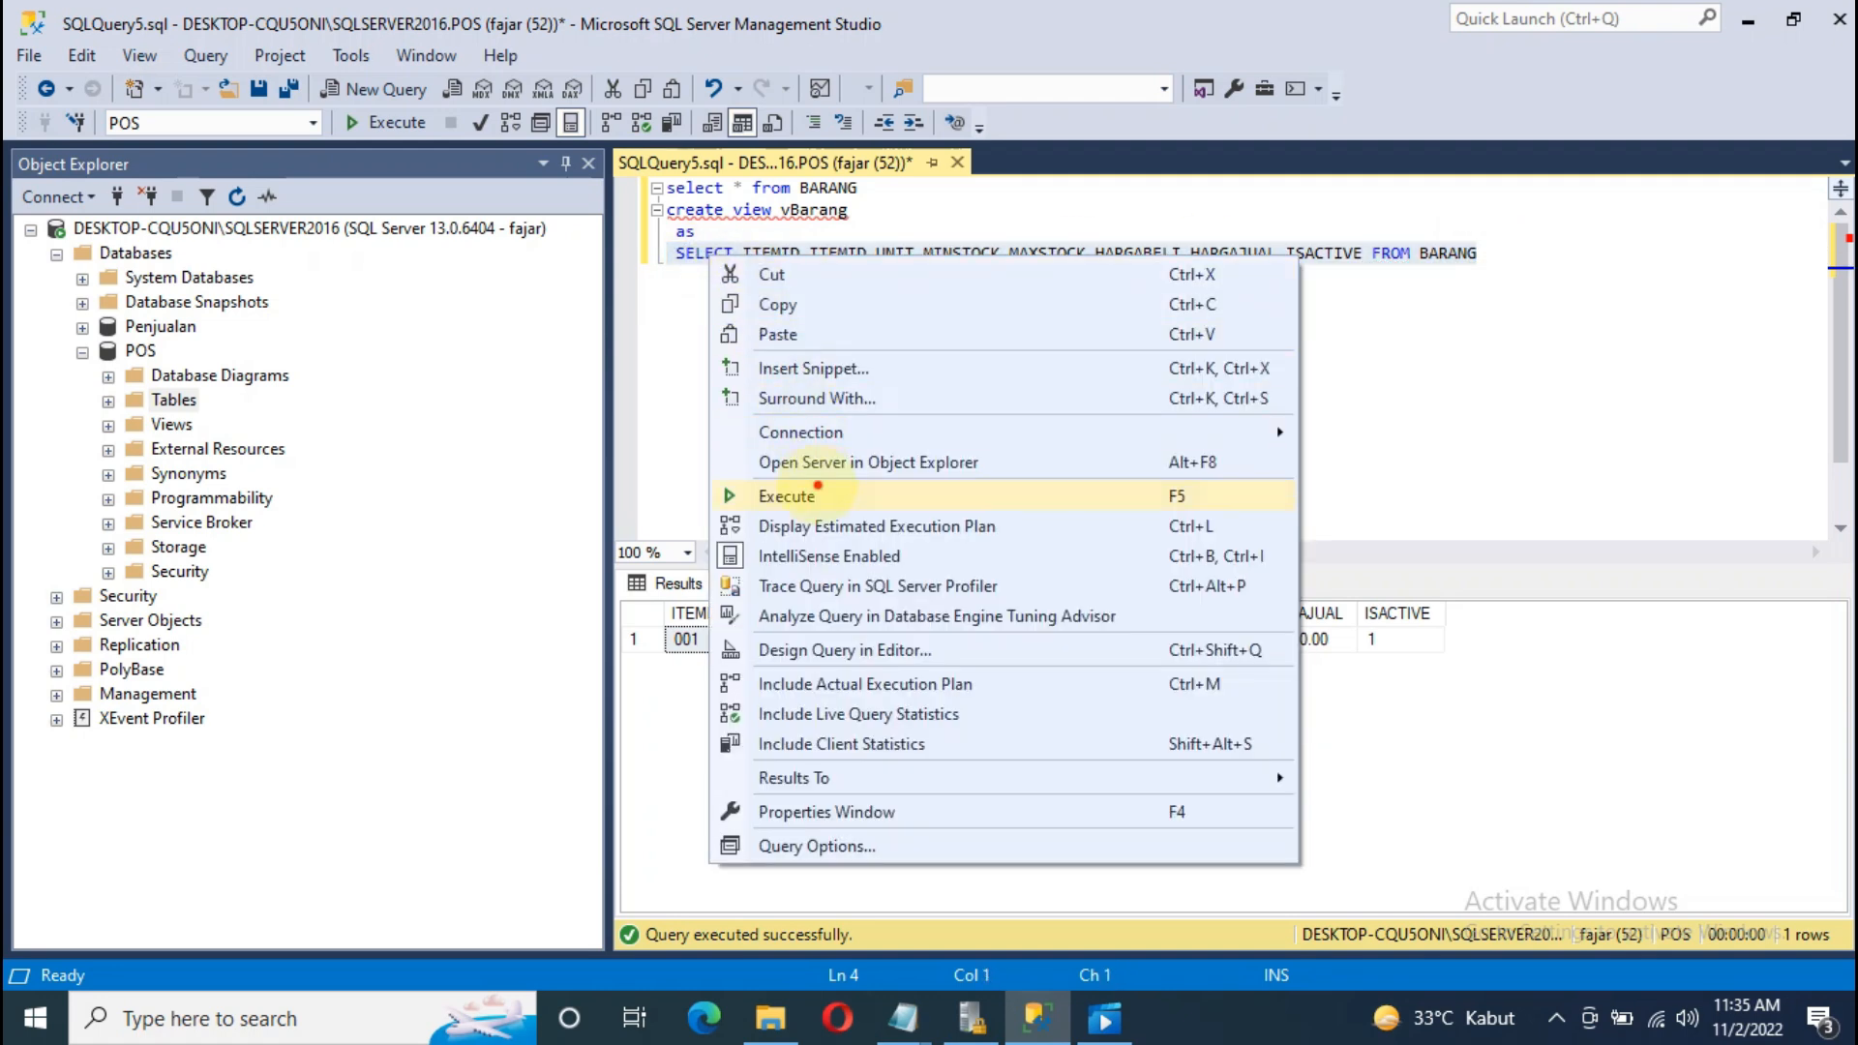
click(817, 489)
click(904, 187)
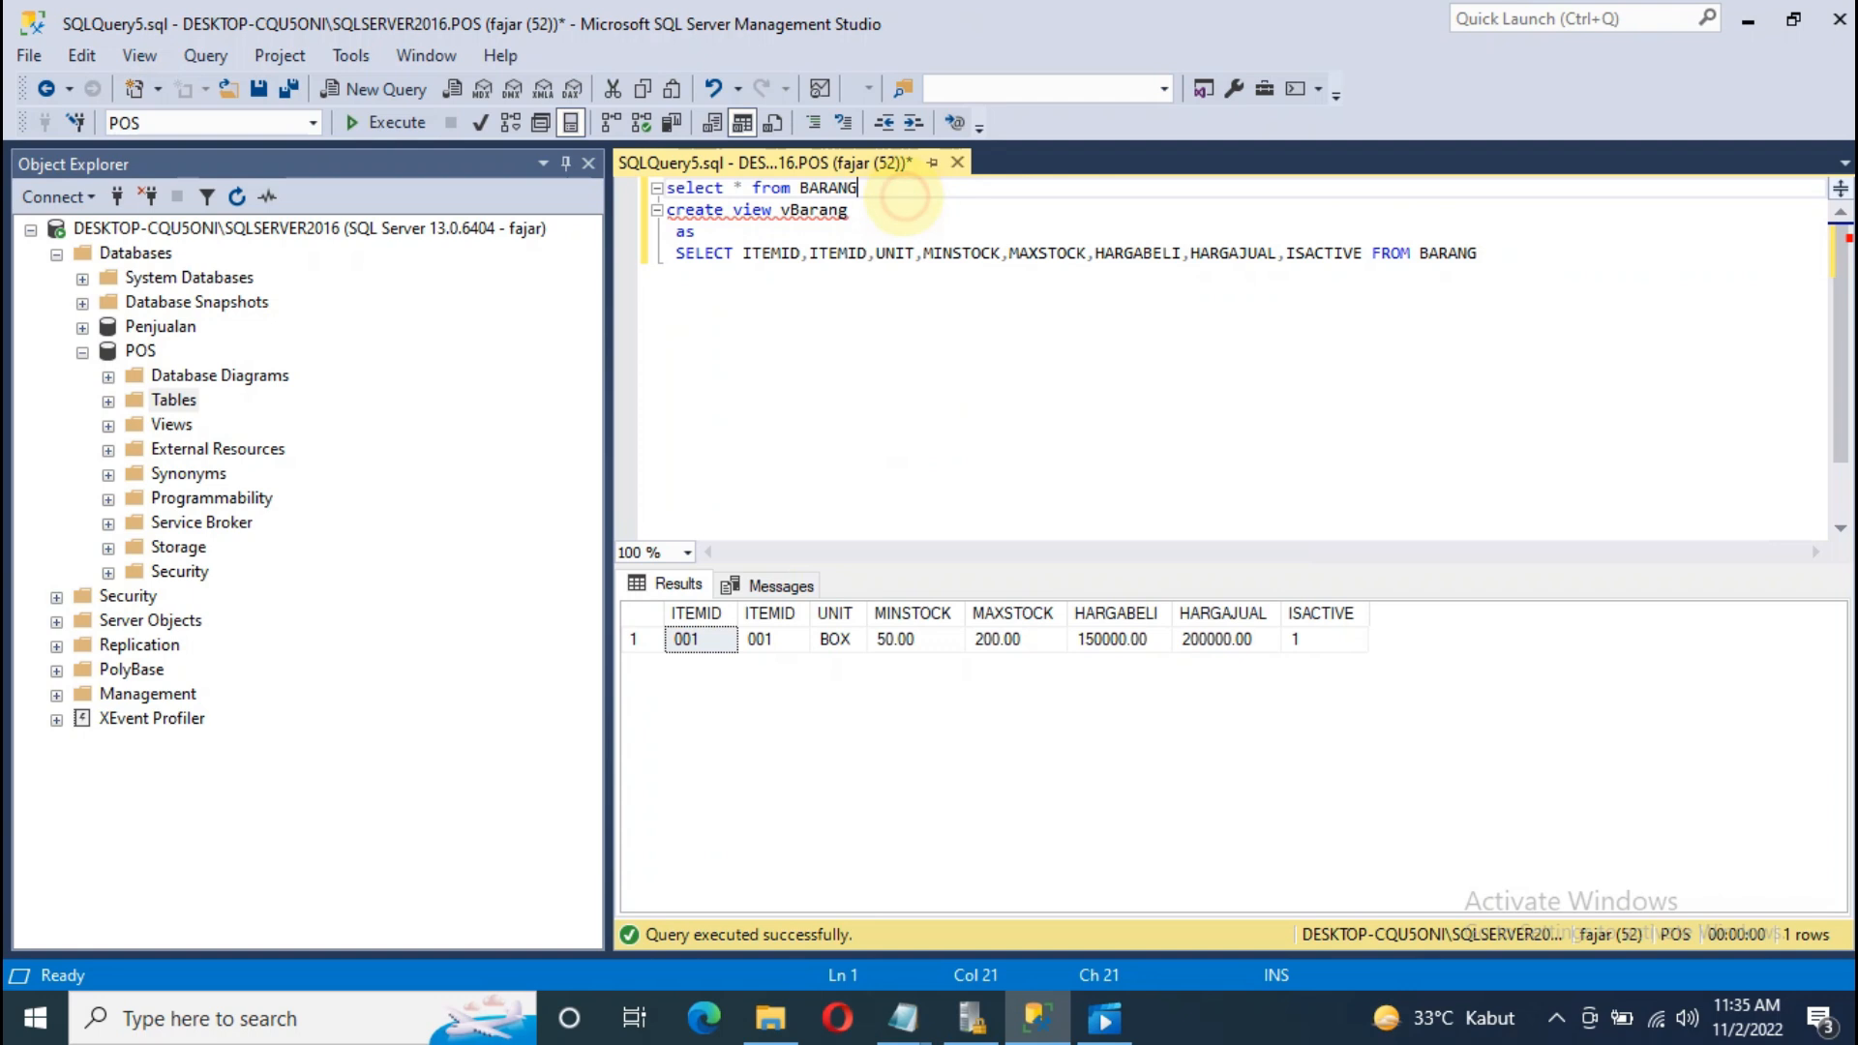
key(Return)
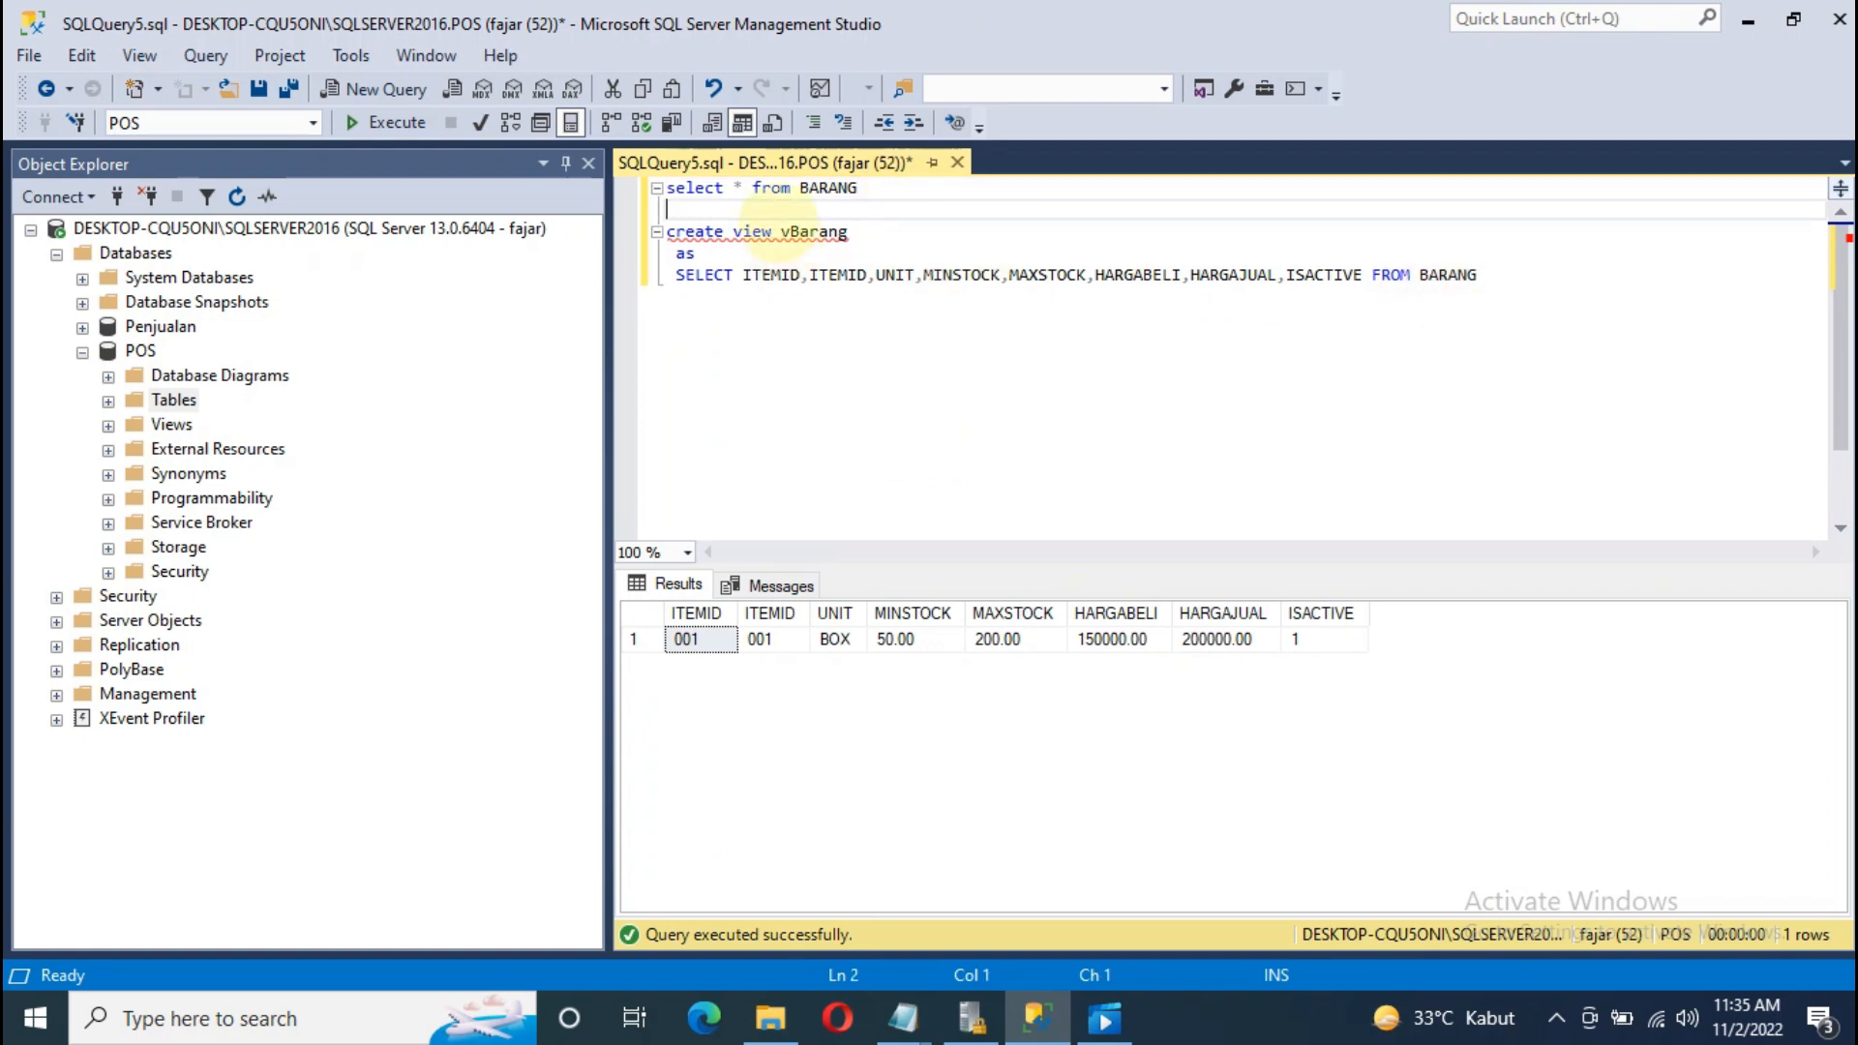
mouse_move(769, 239)
drag(1478, 279, 666, 232)
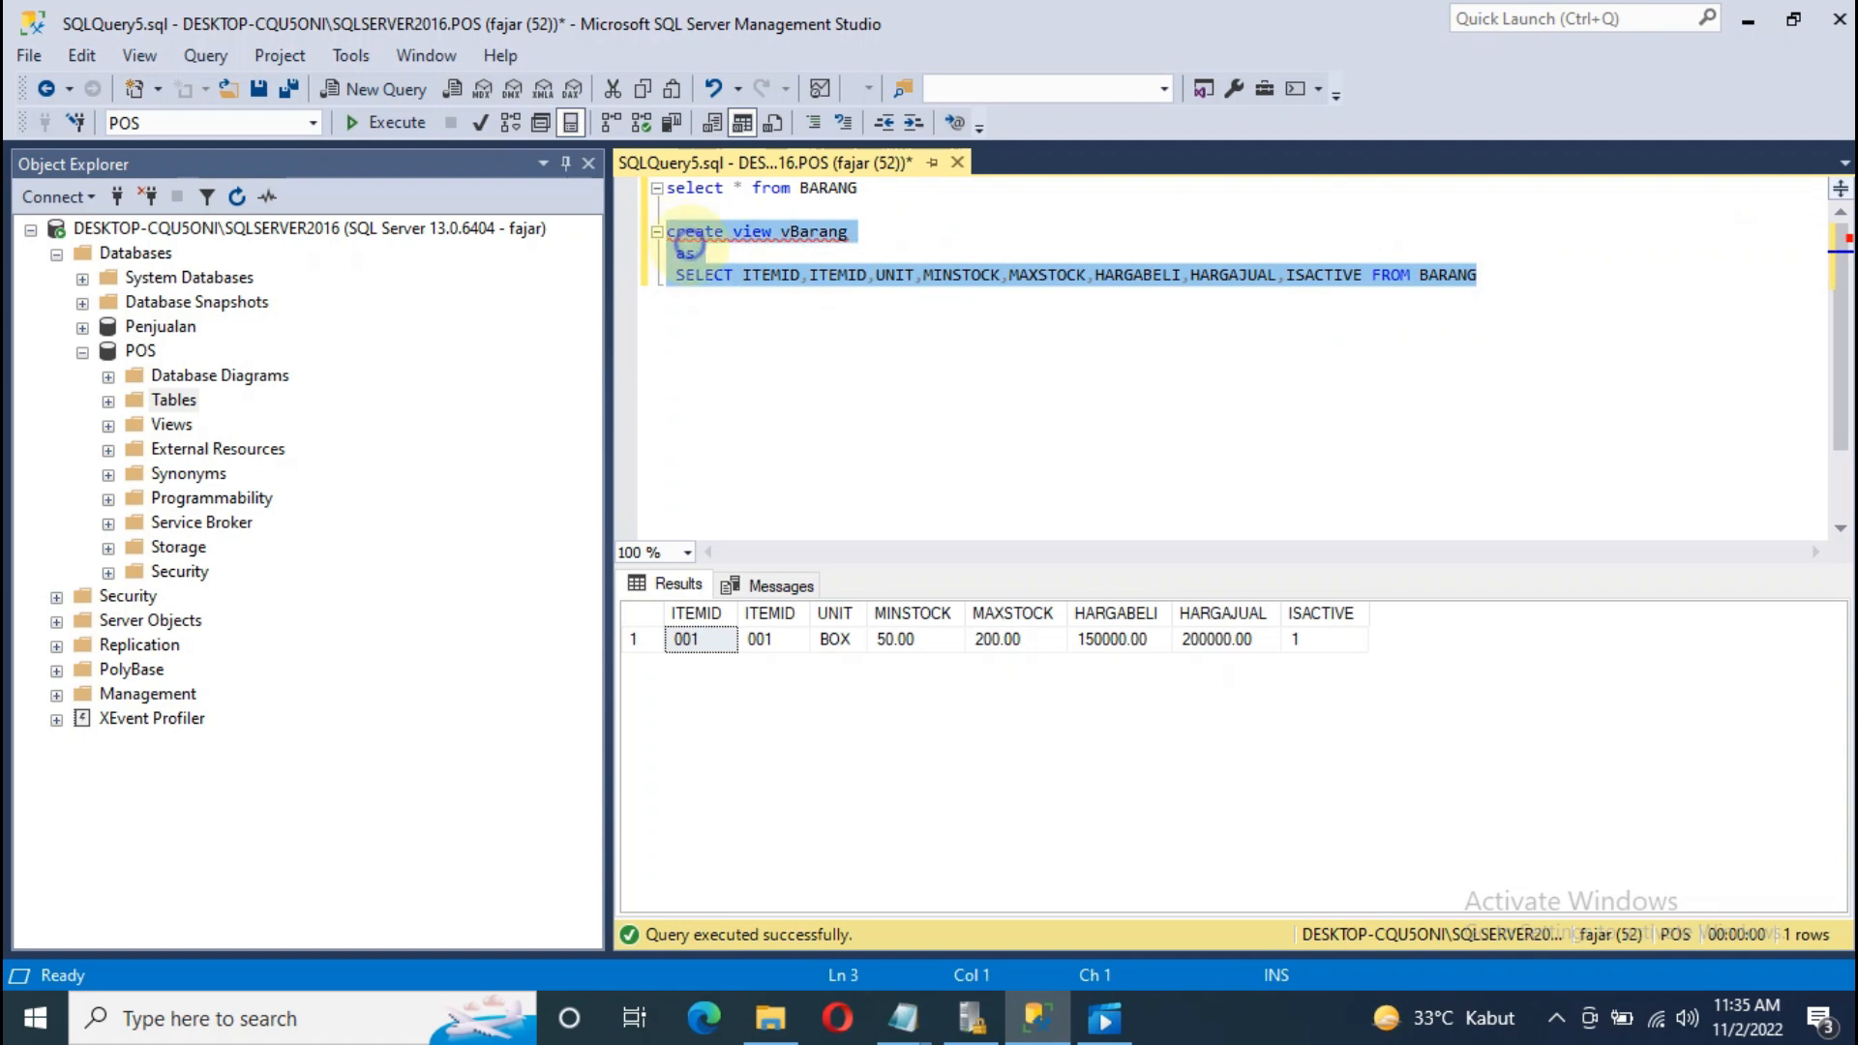
right_click(691, 245)
click(801, 487)
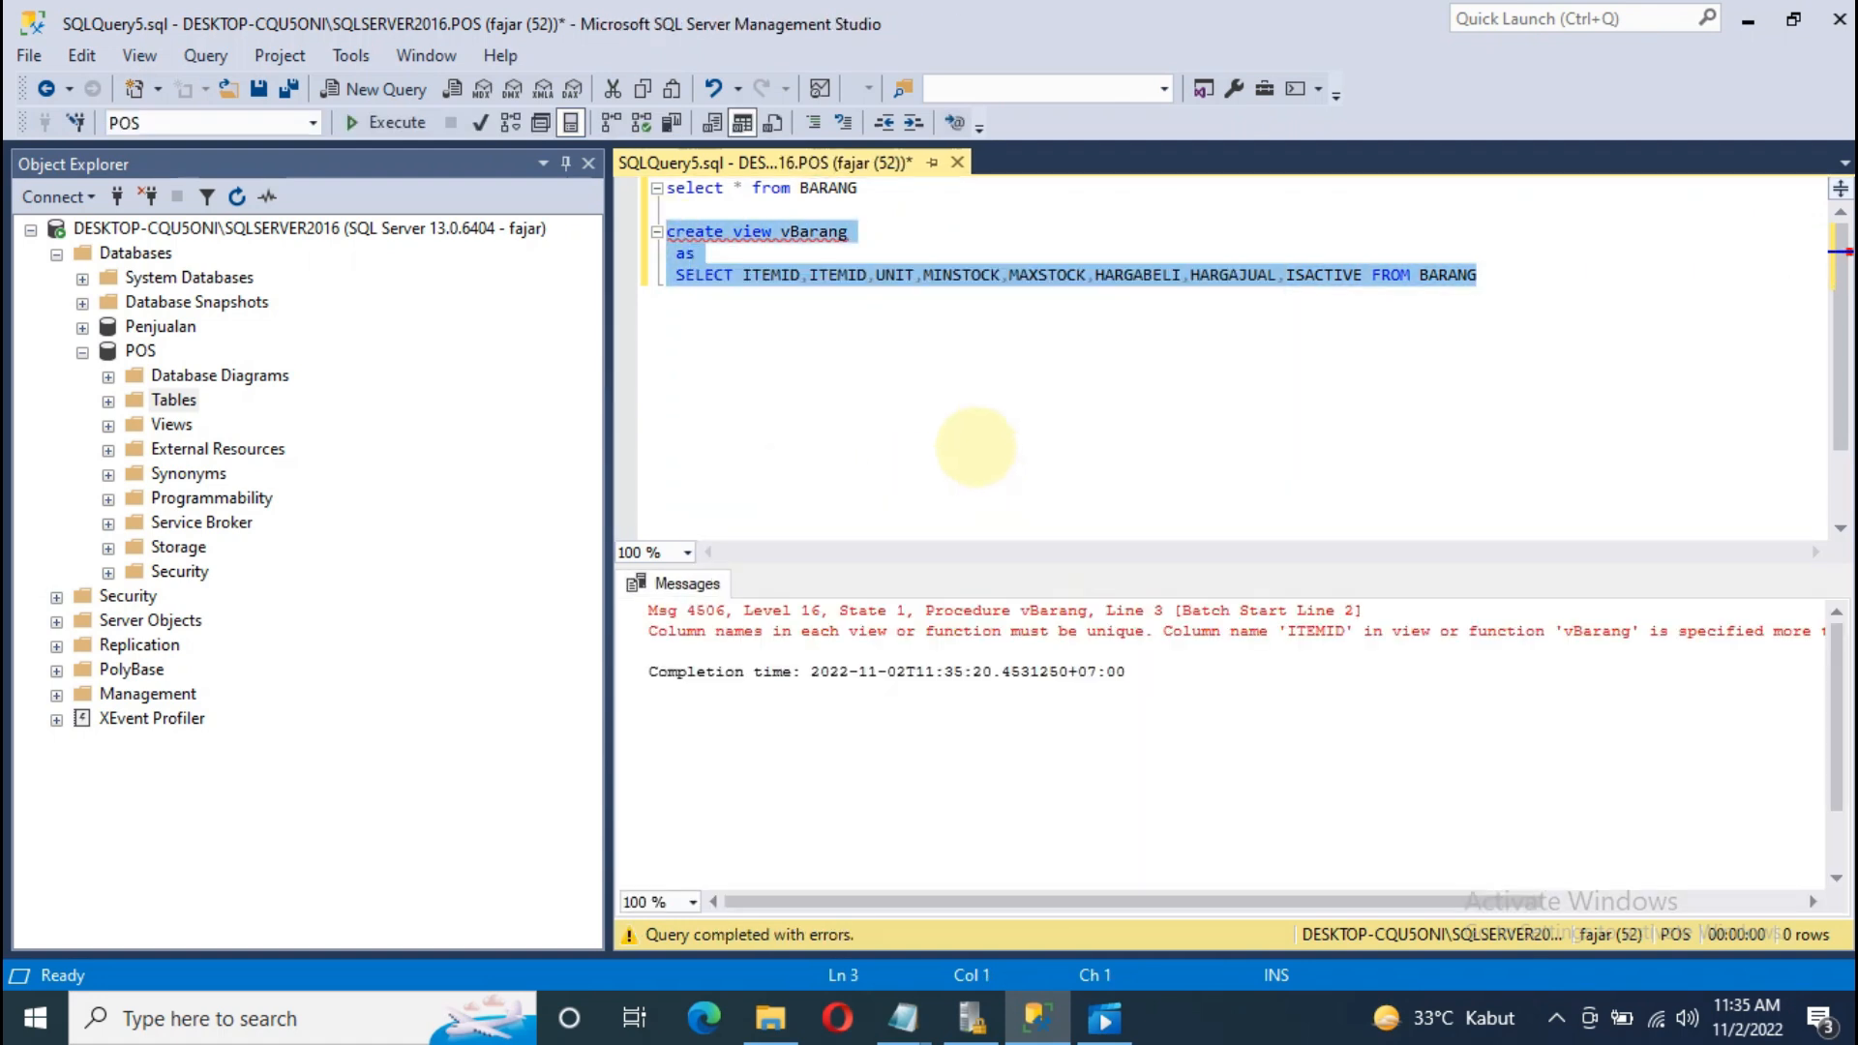
click(973, 447)
Step: Replace the duplicate ITEMID with ITEMNAME and rerun CREATE VIEW, which fails with Msg 262
drag(619, 377, 434, 373)
double_click(664, 274)
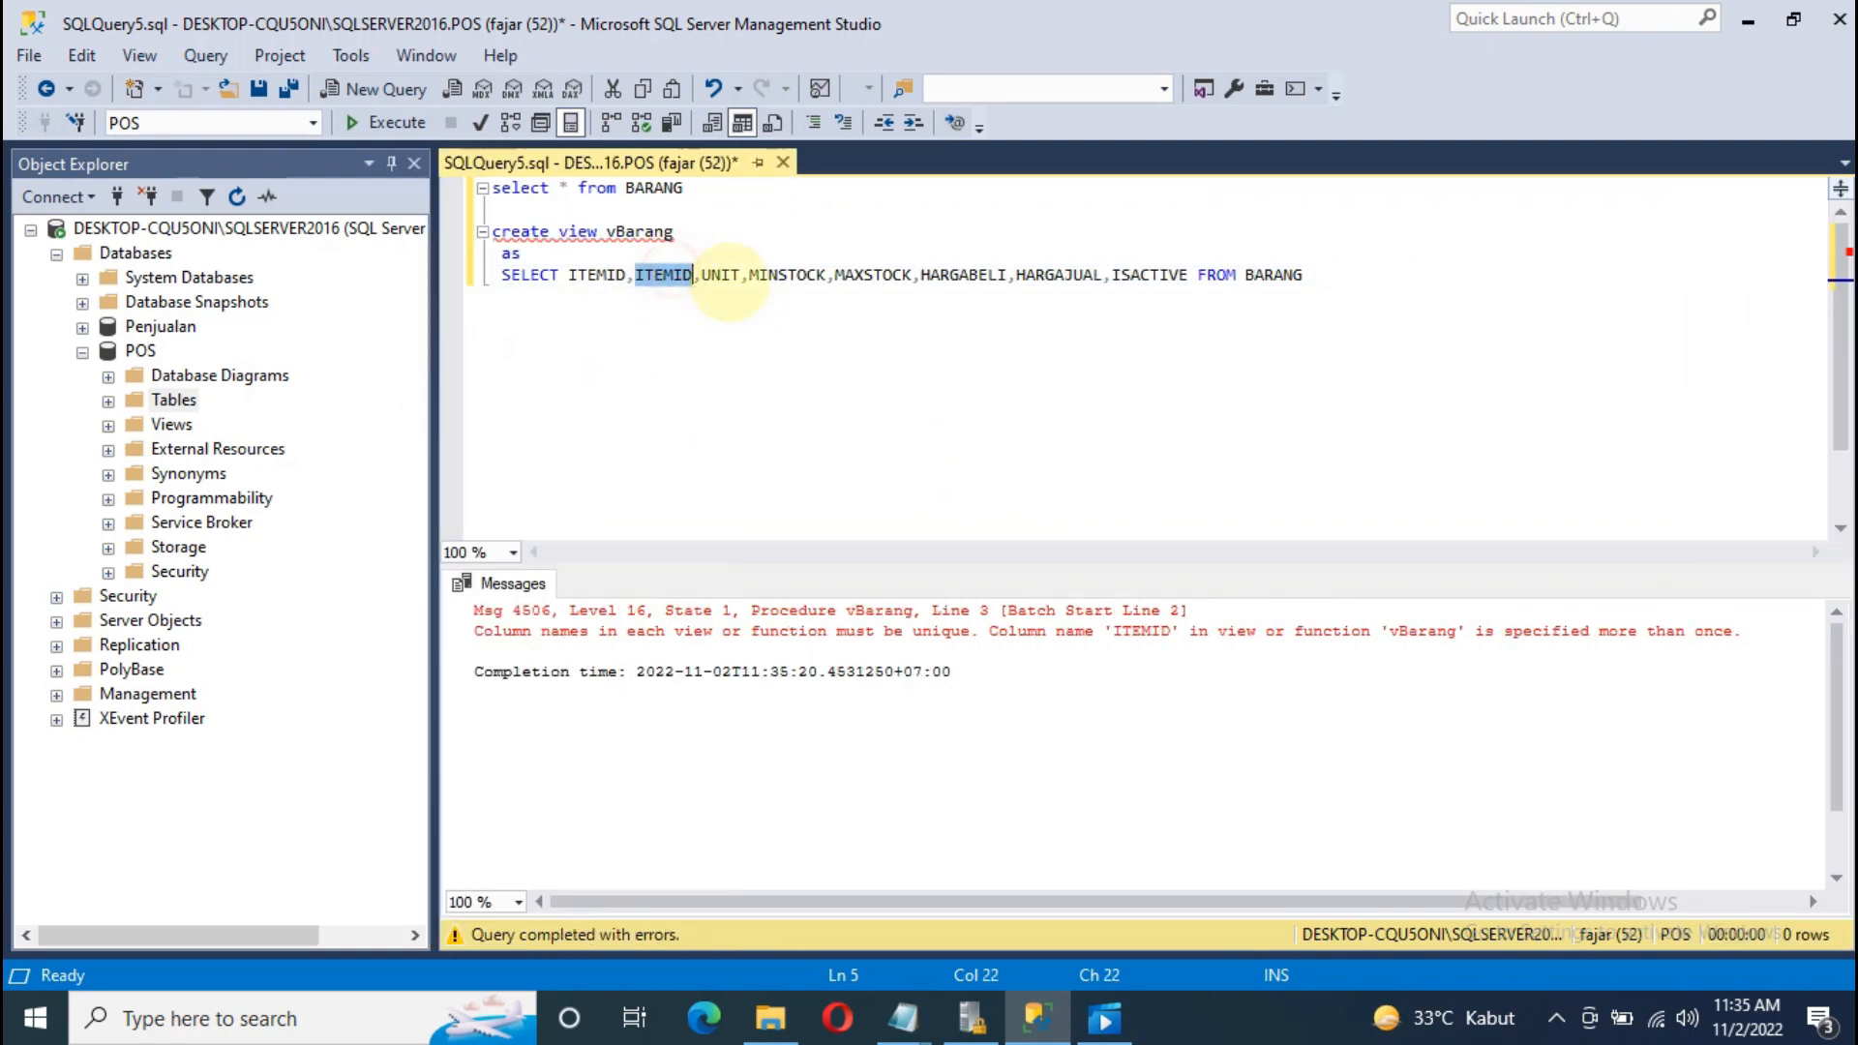
text(ITEM)
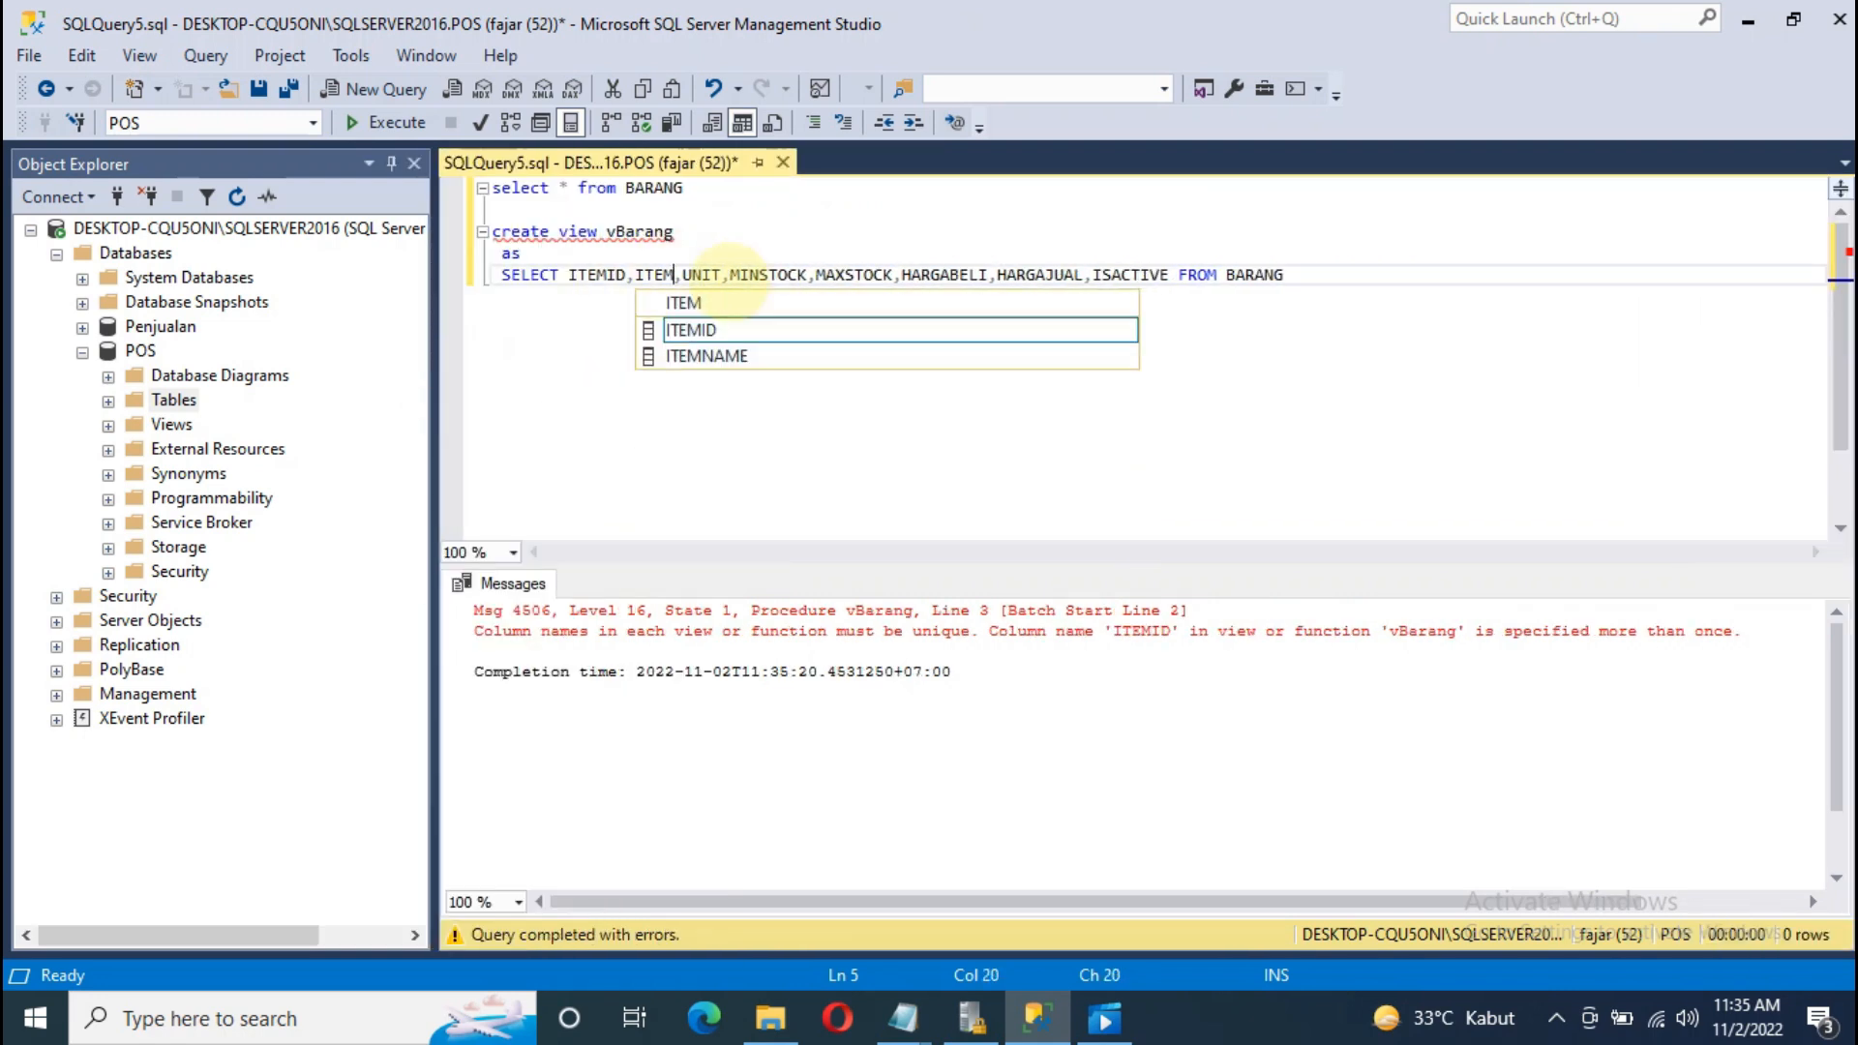
key(Down)
key(Tab)
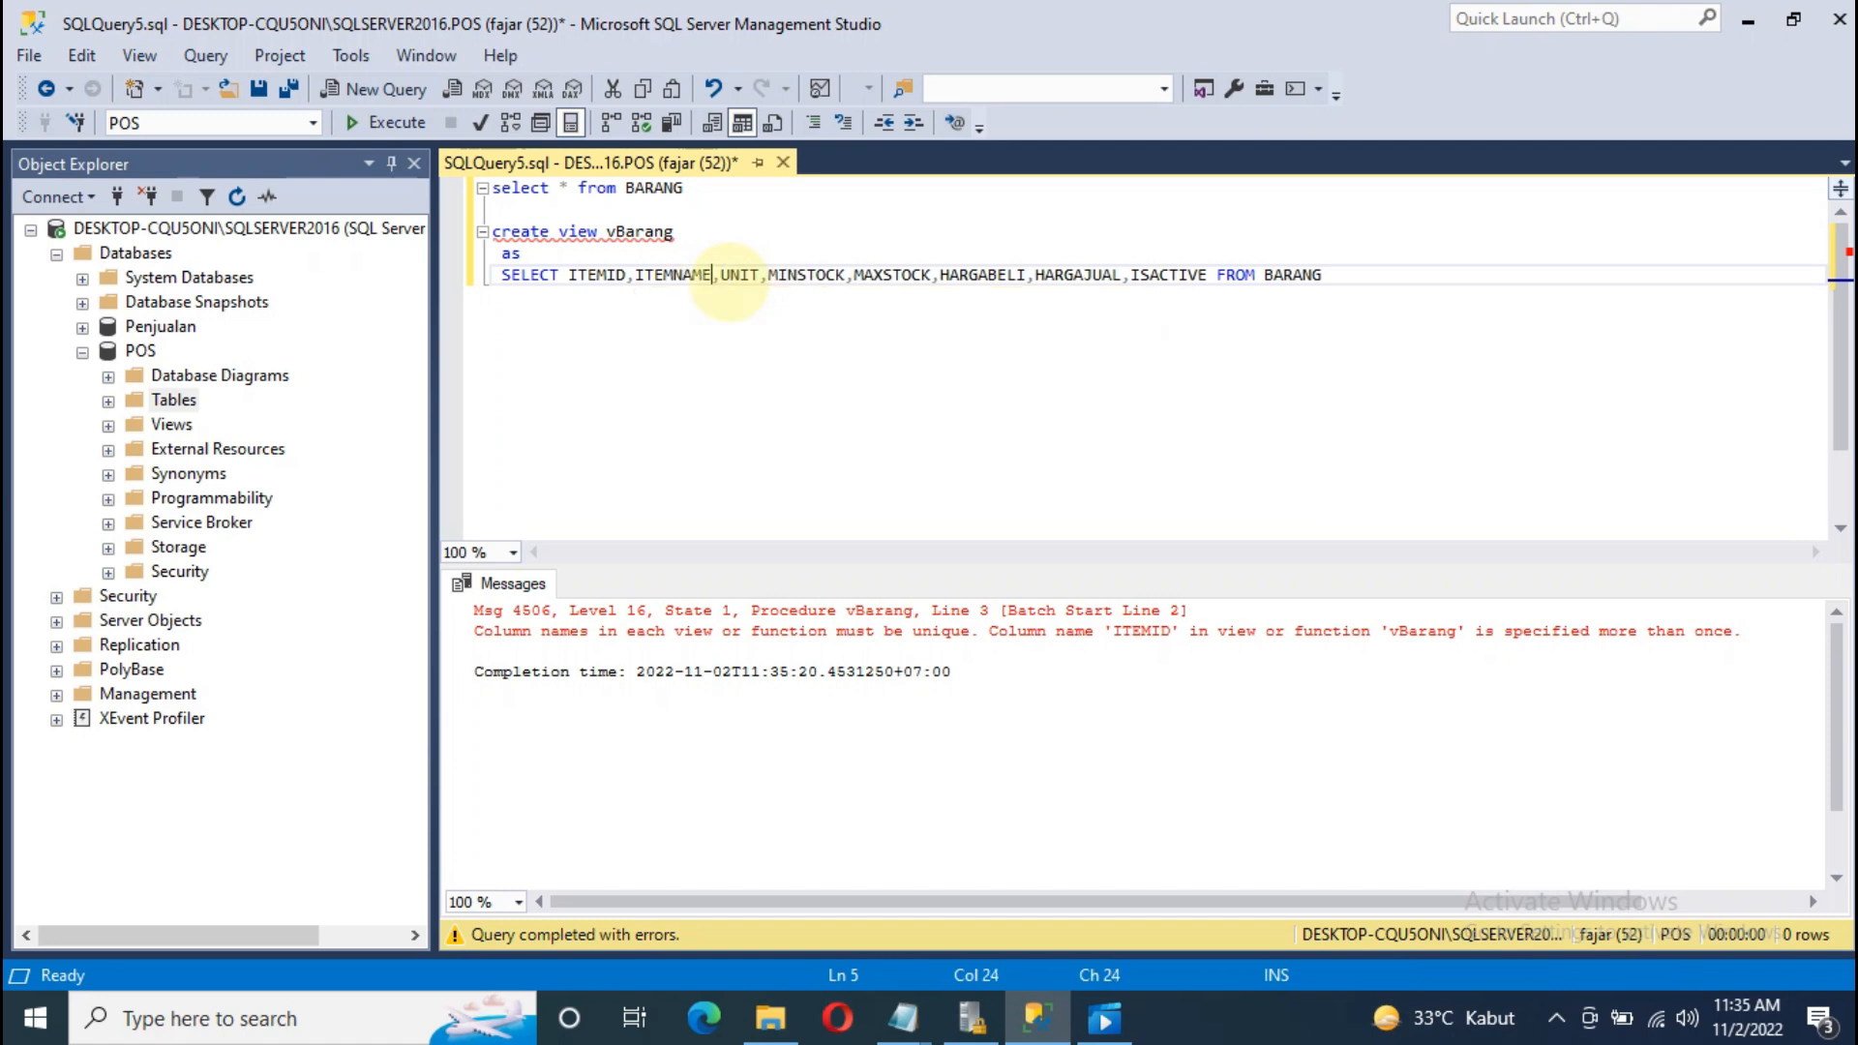
drag(1284, 278, 392, 256)
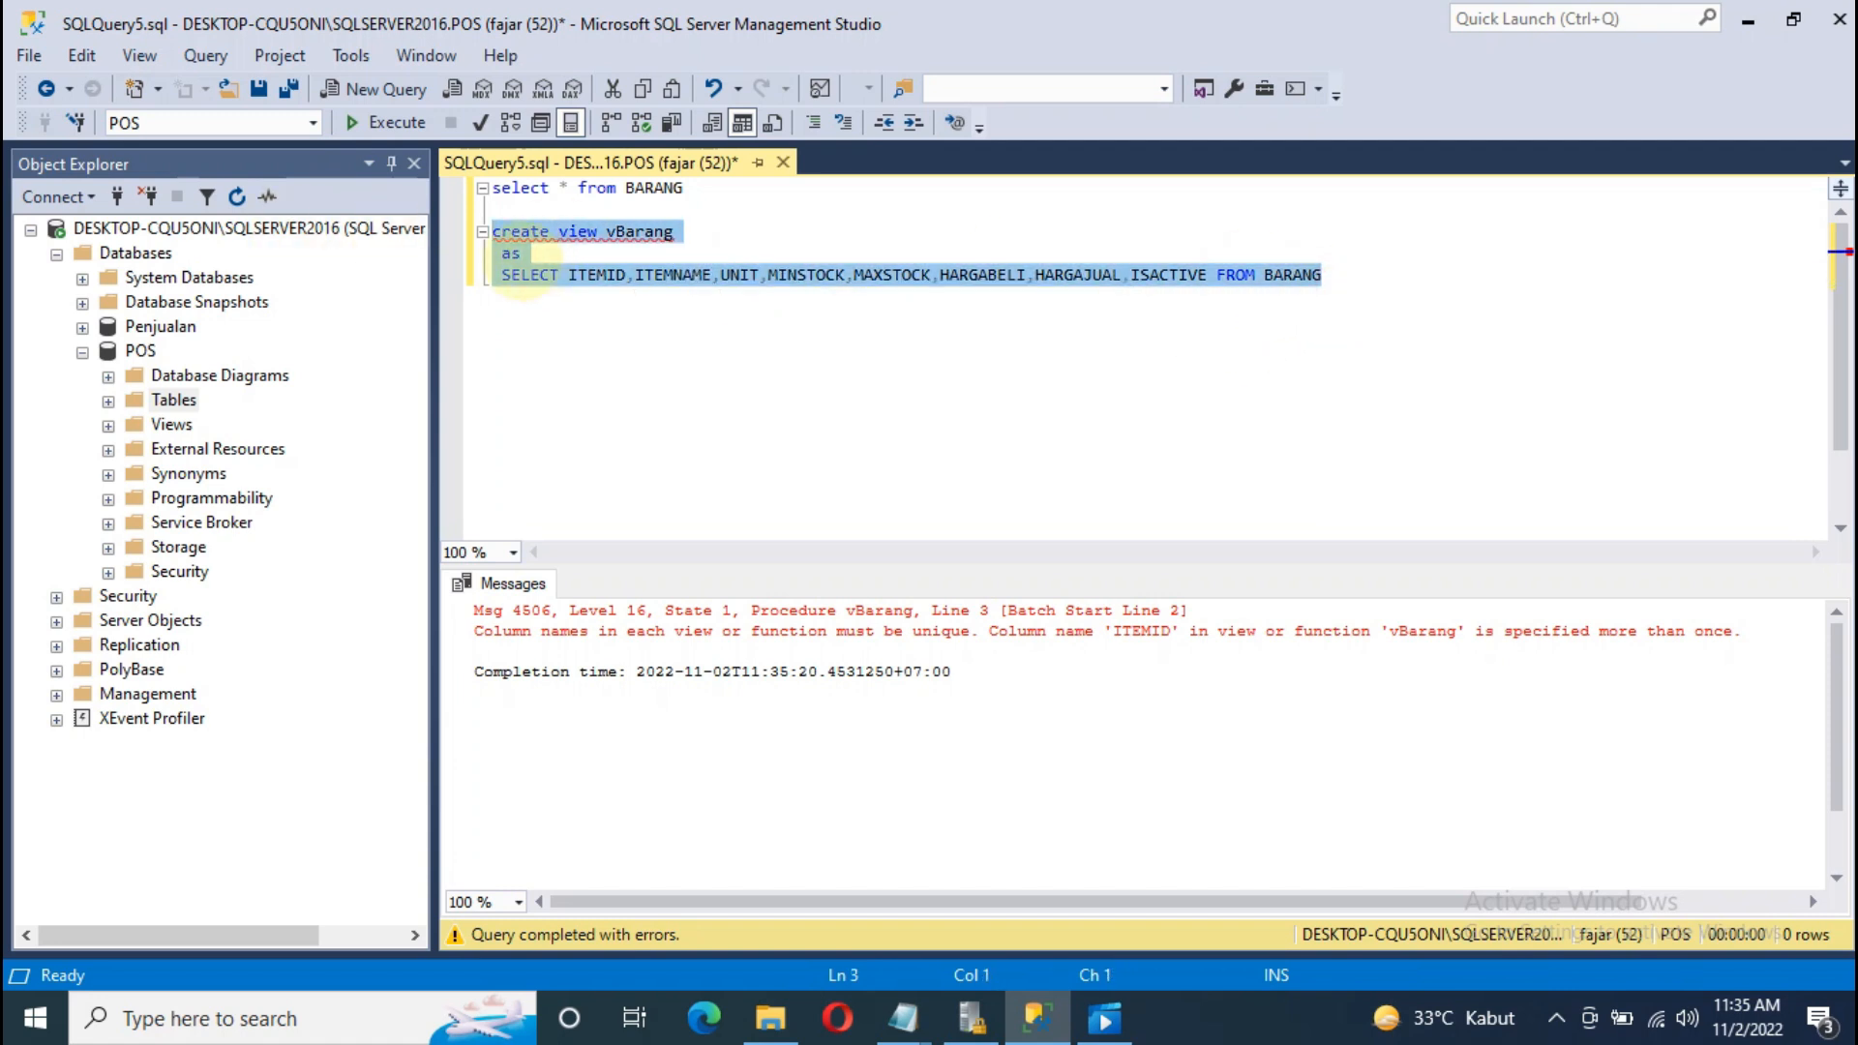
right_click(513, 255)
click(590, 496)
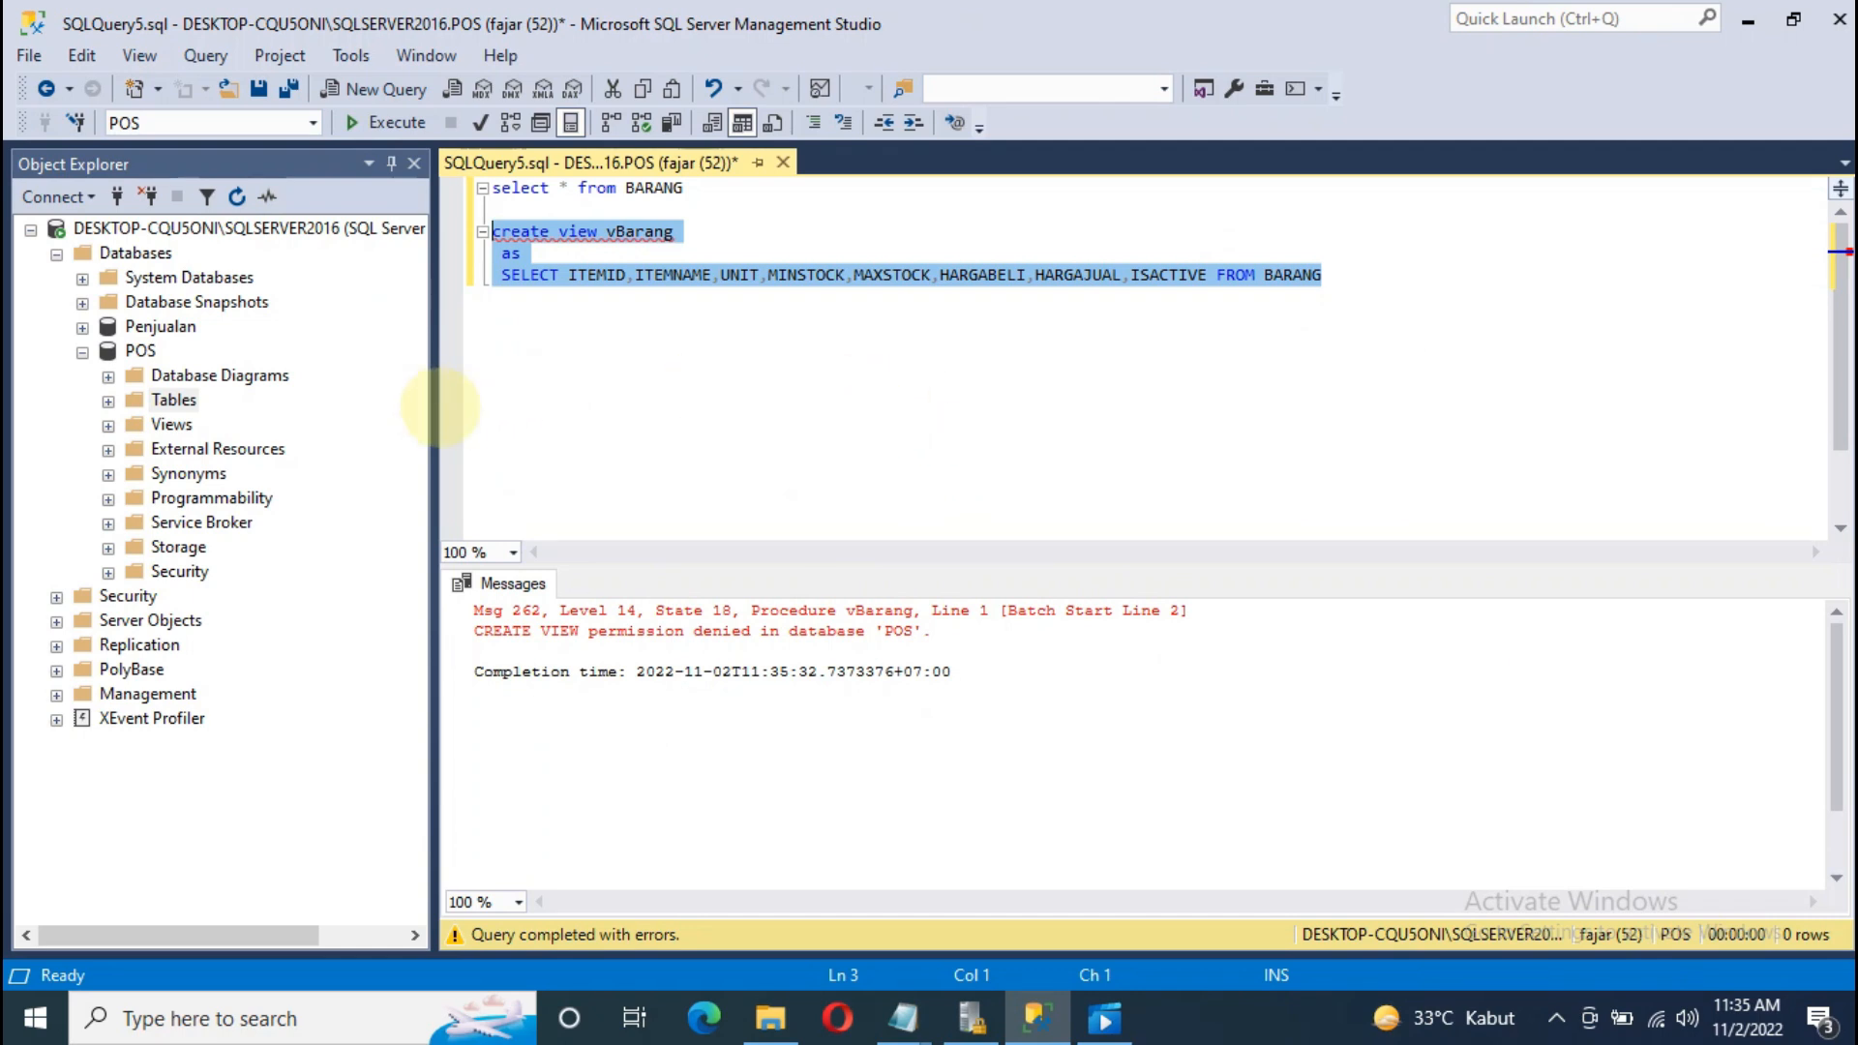
Step: Widen Object Explorer again, review the view text, and collapse the POS database
drag(434, 406, 585, 397)
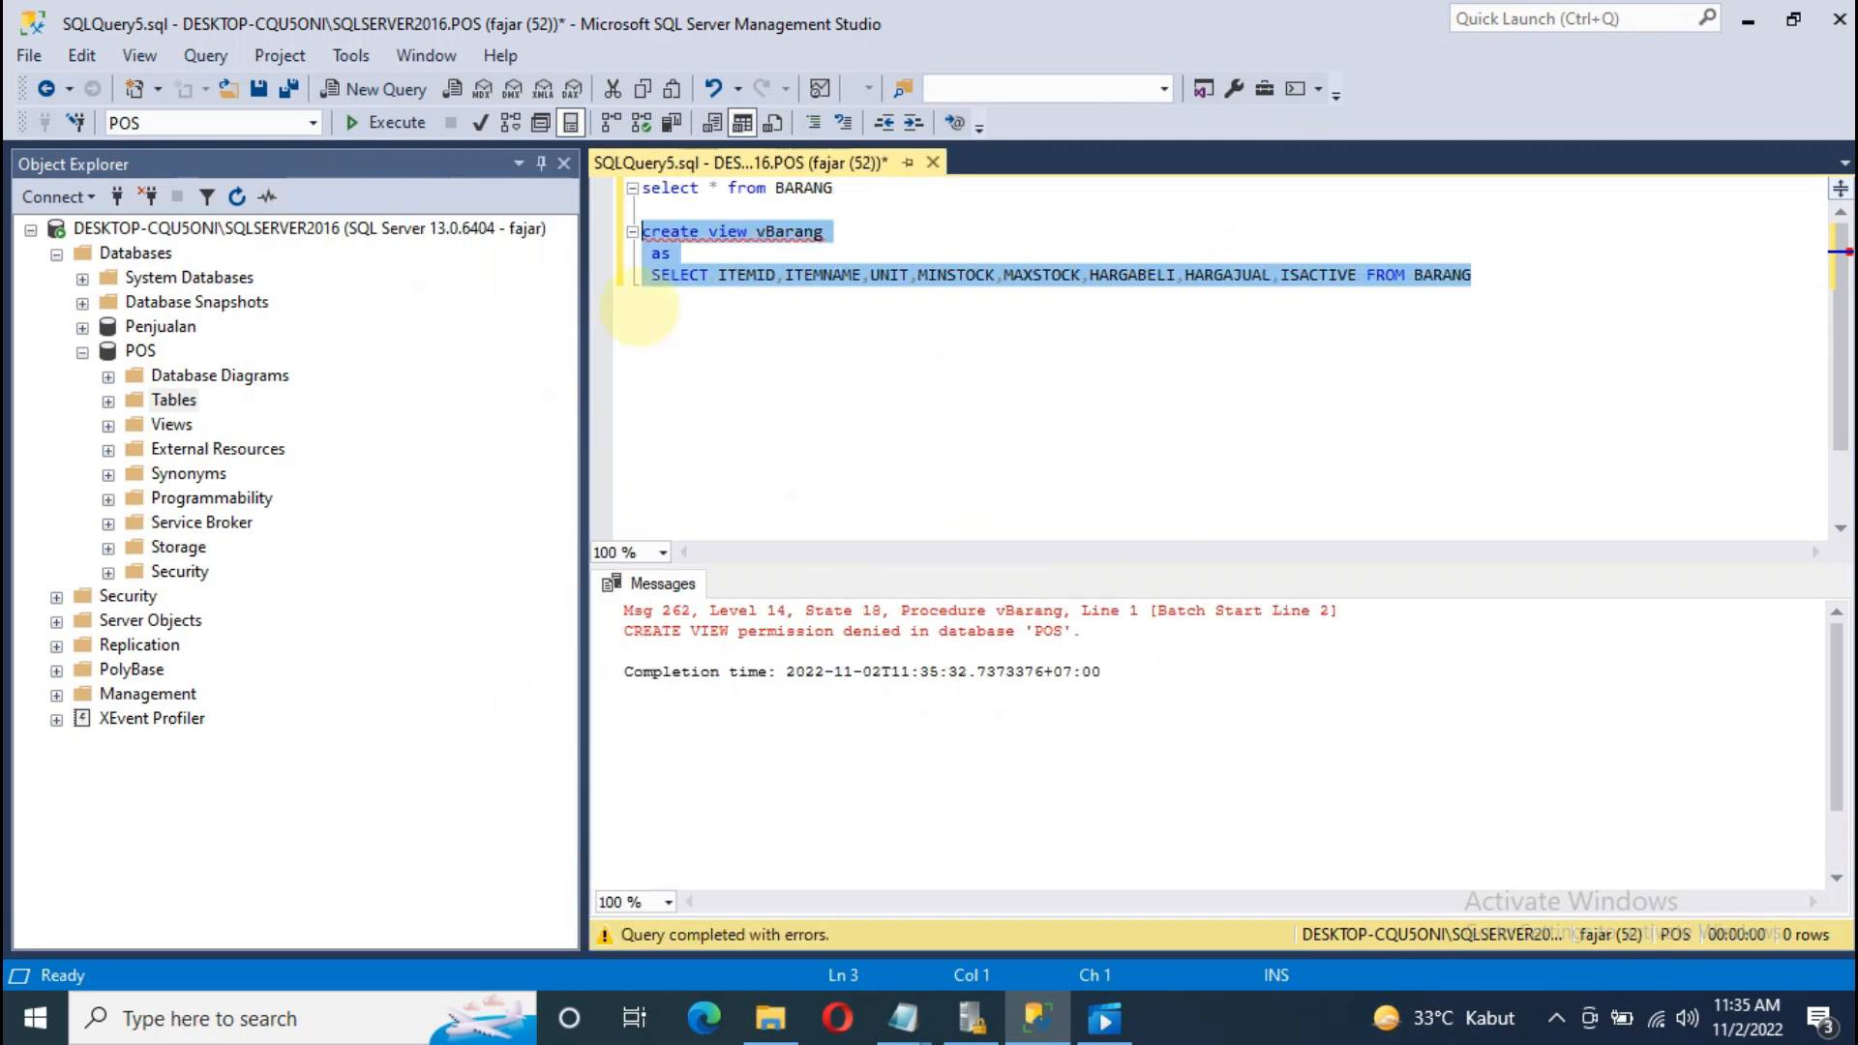
click(735, 257)
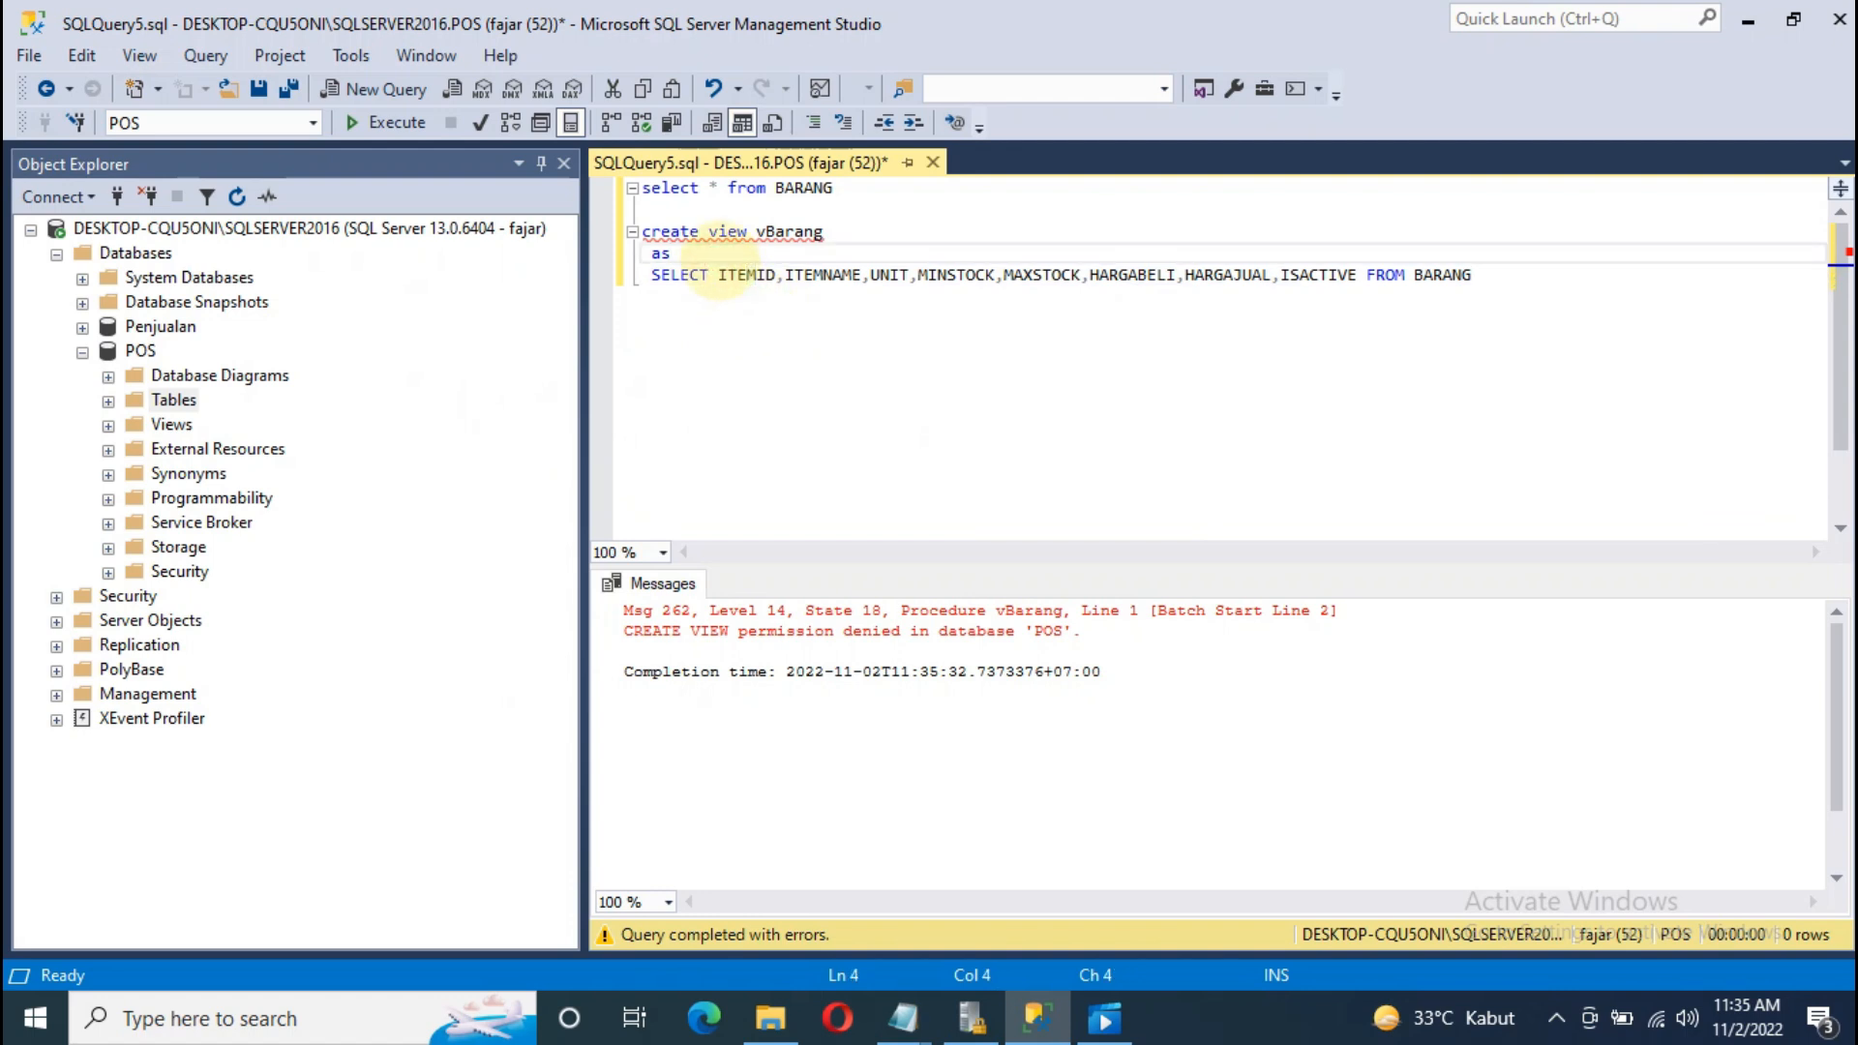
click(723, 308)
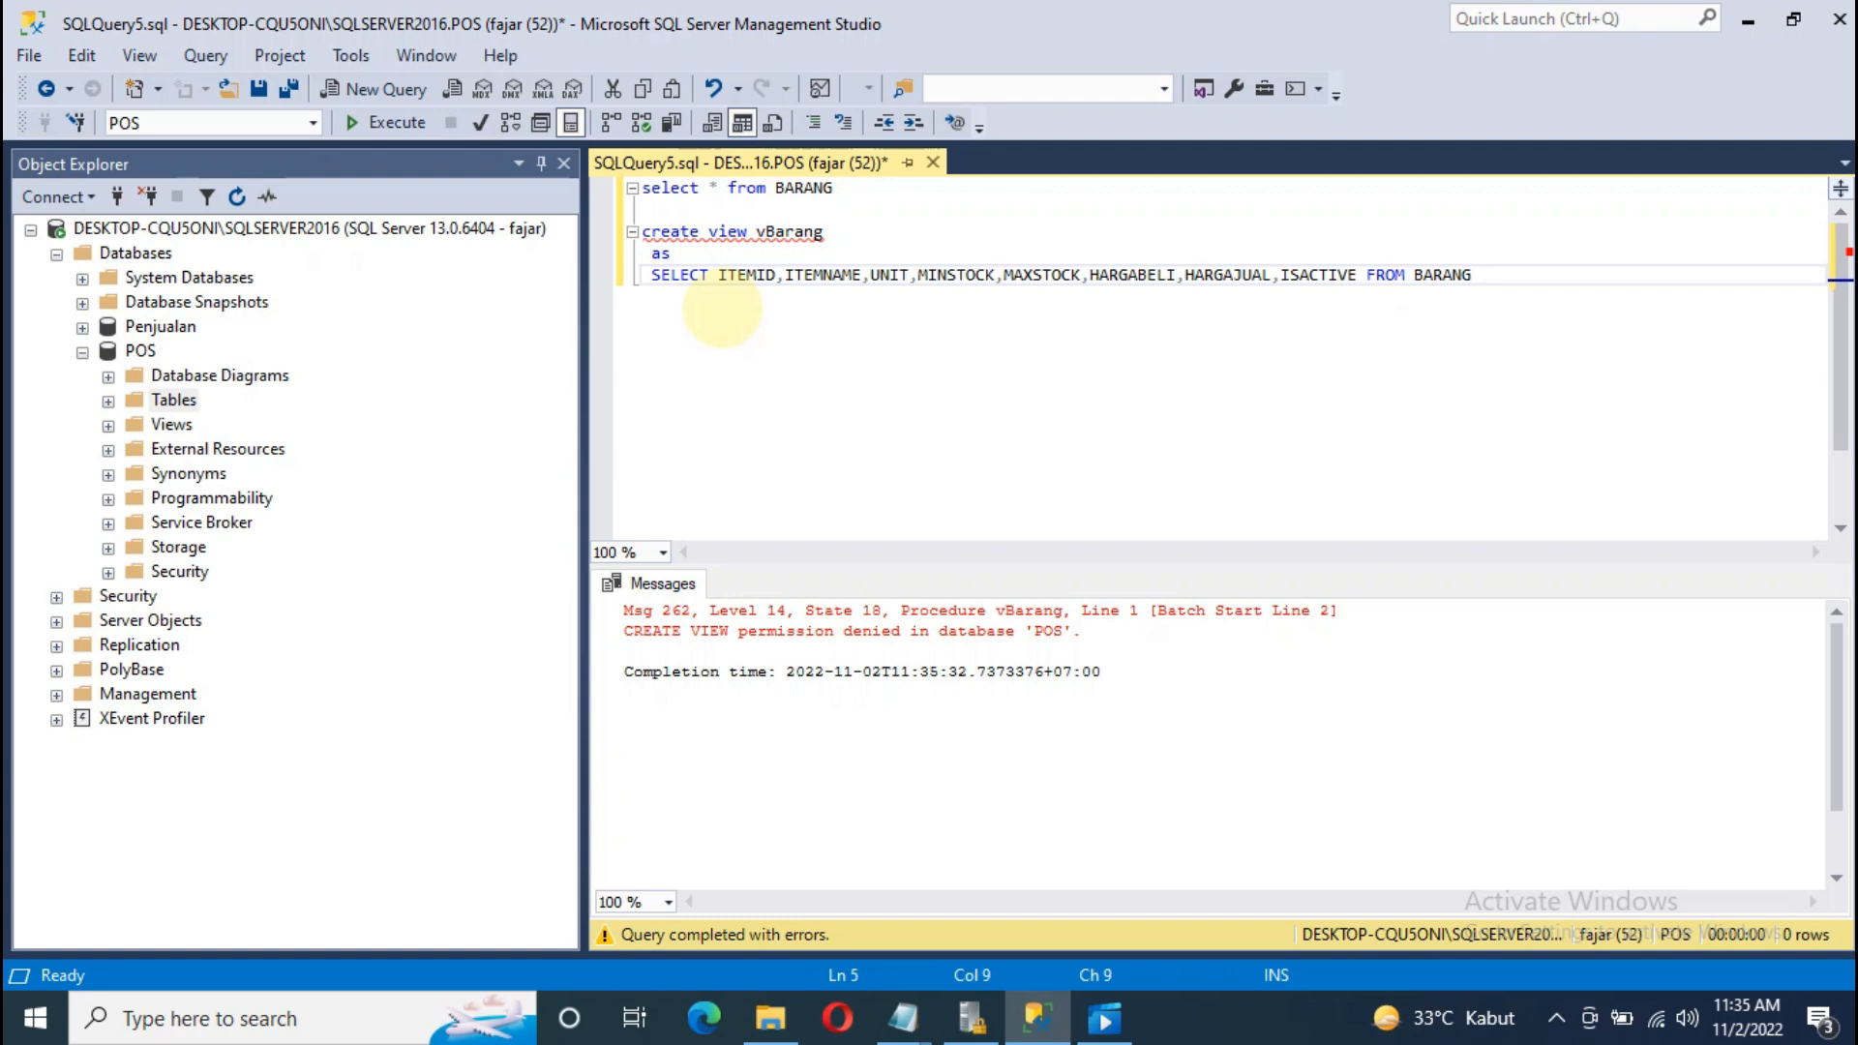
click(731, 271)
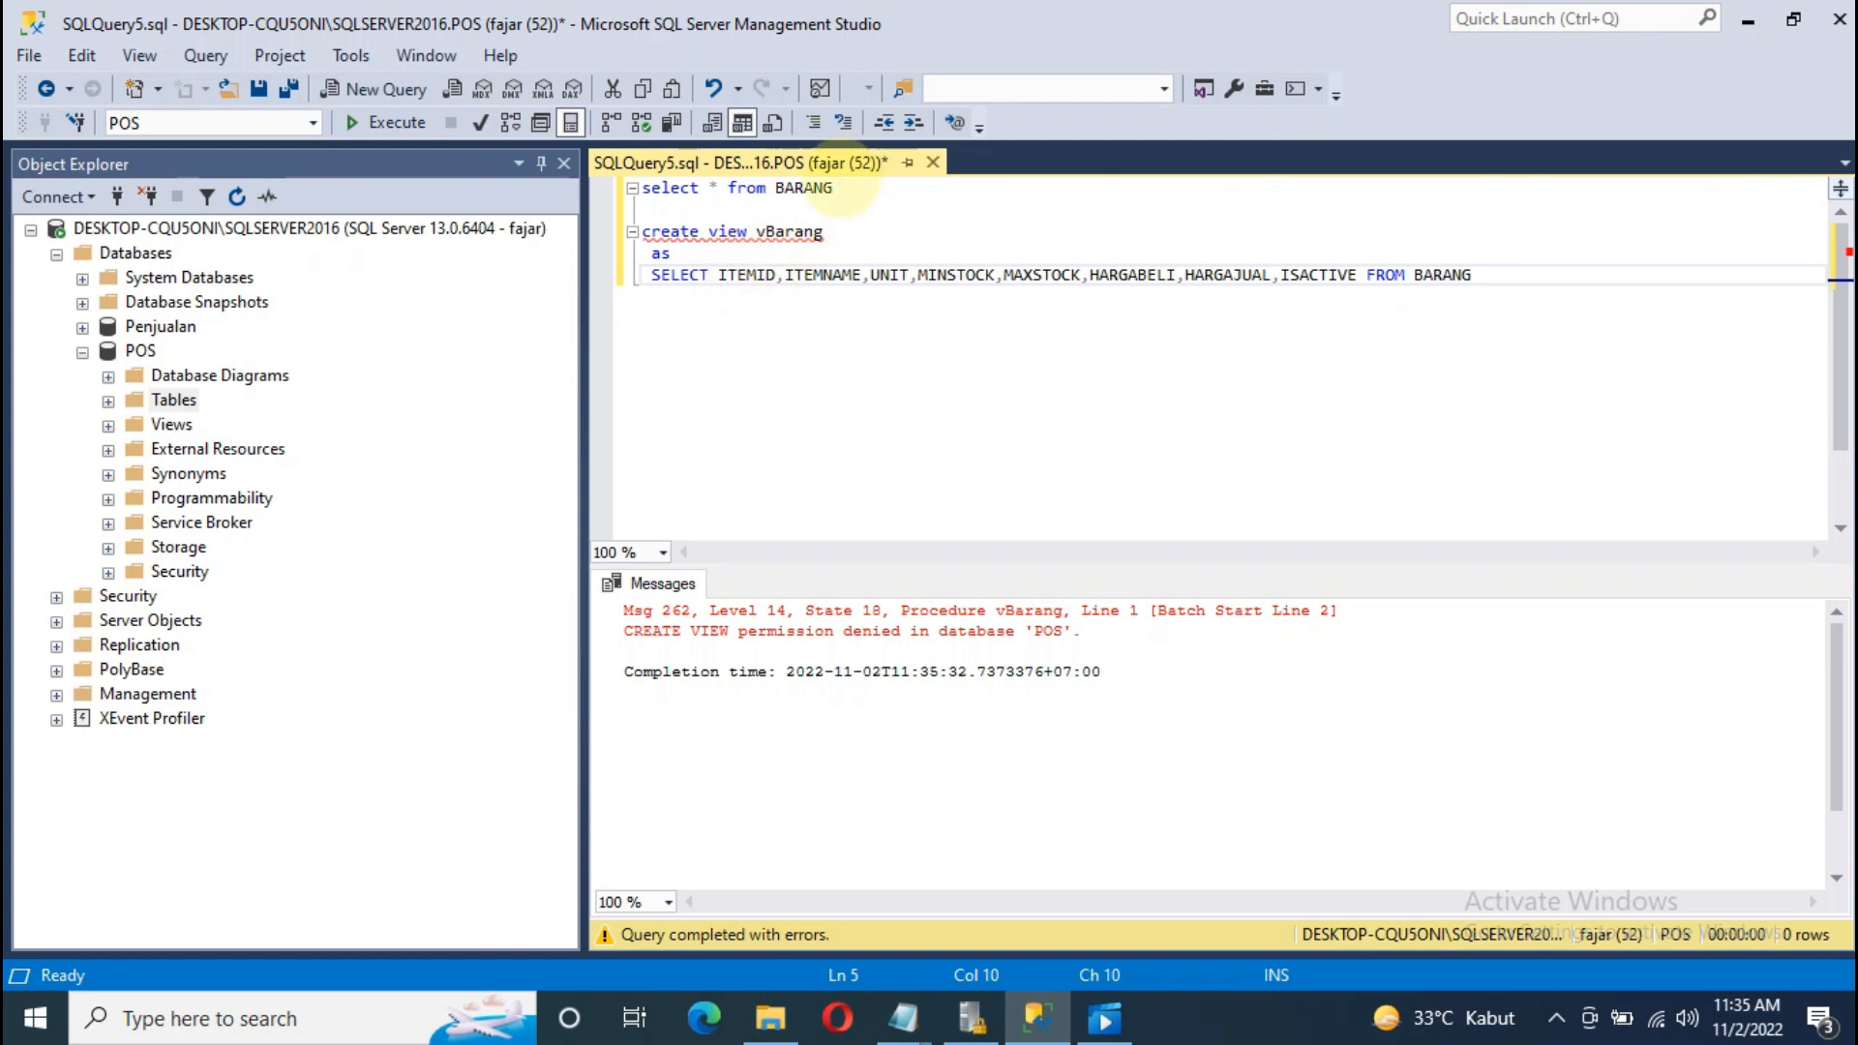
click(795, 252)
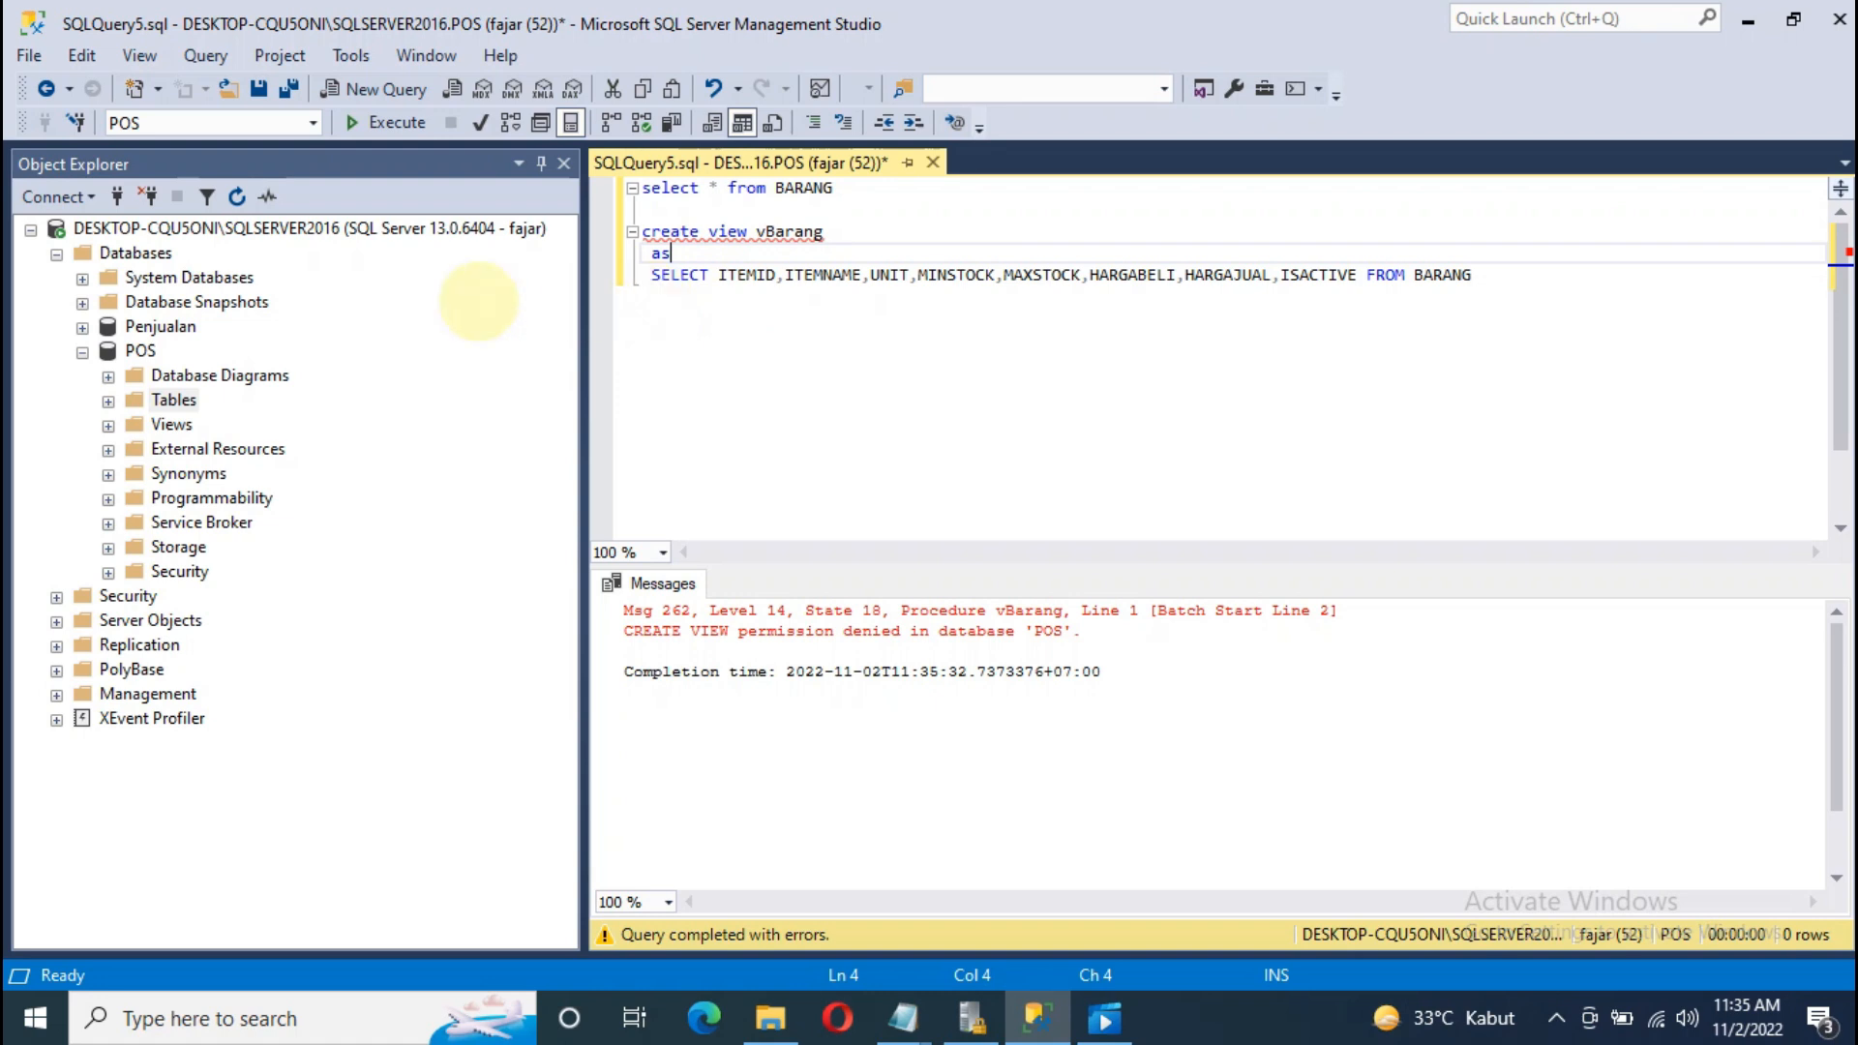
click(83, 352)
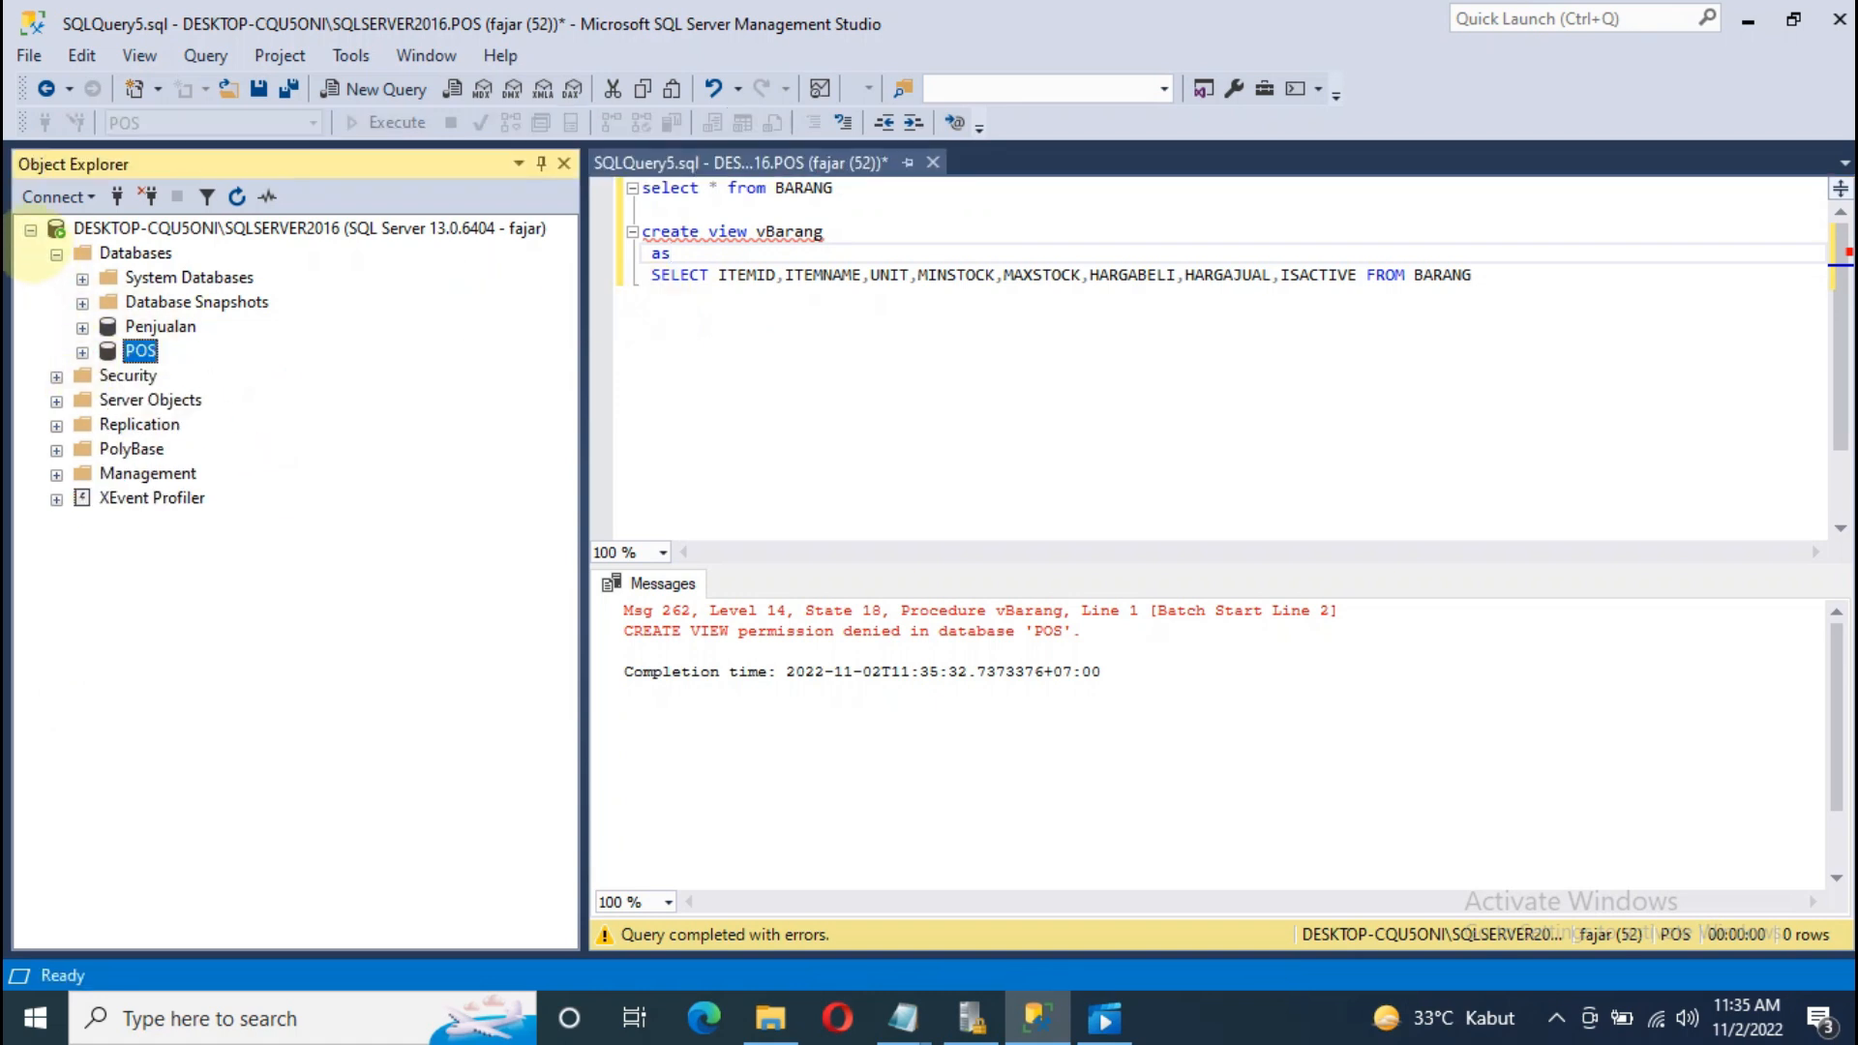
Step: Connect a new Database Engine session to SQLSERVER2016 with SQL Server Authentication as SA
click(32, 230)
click(53, 196)
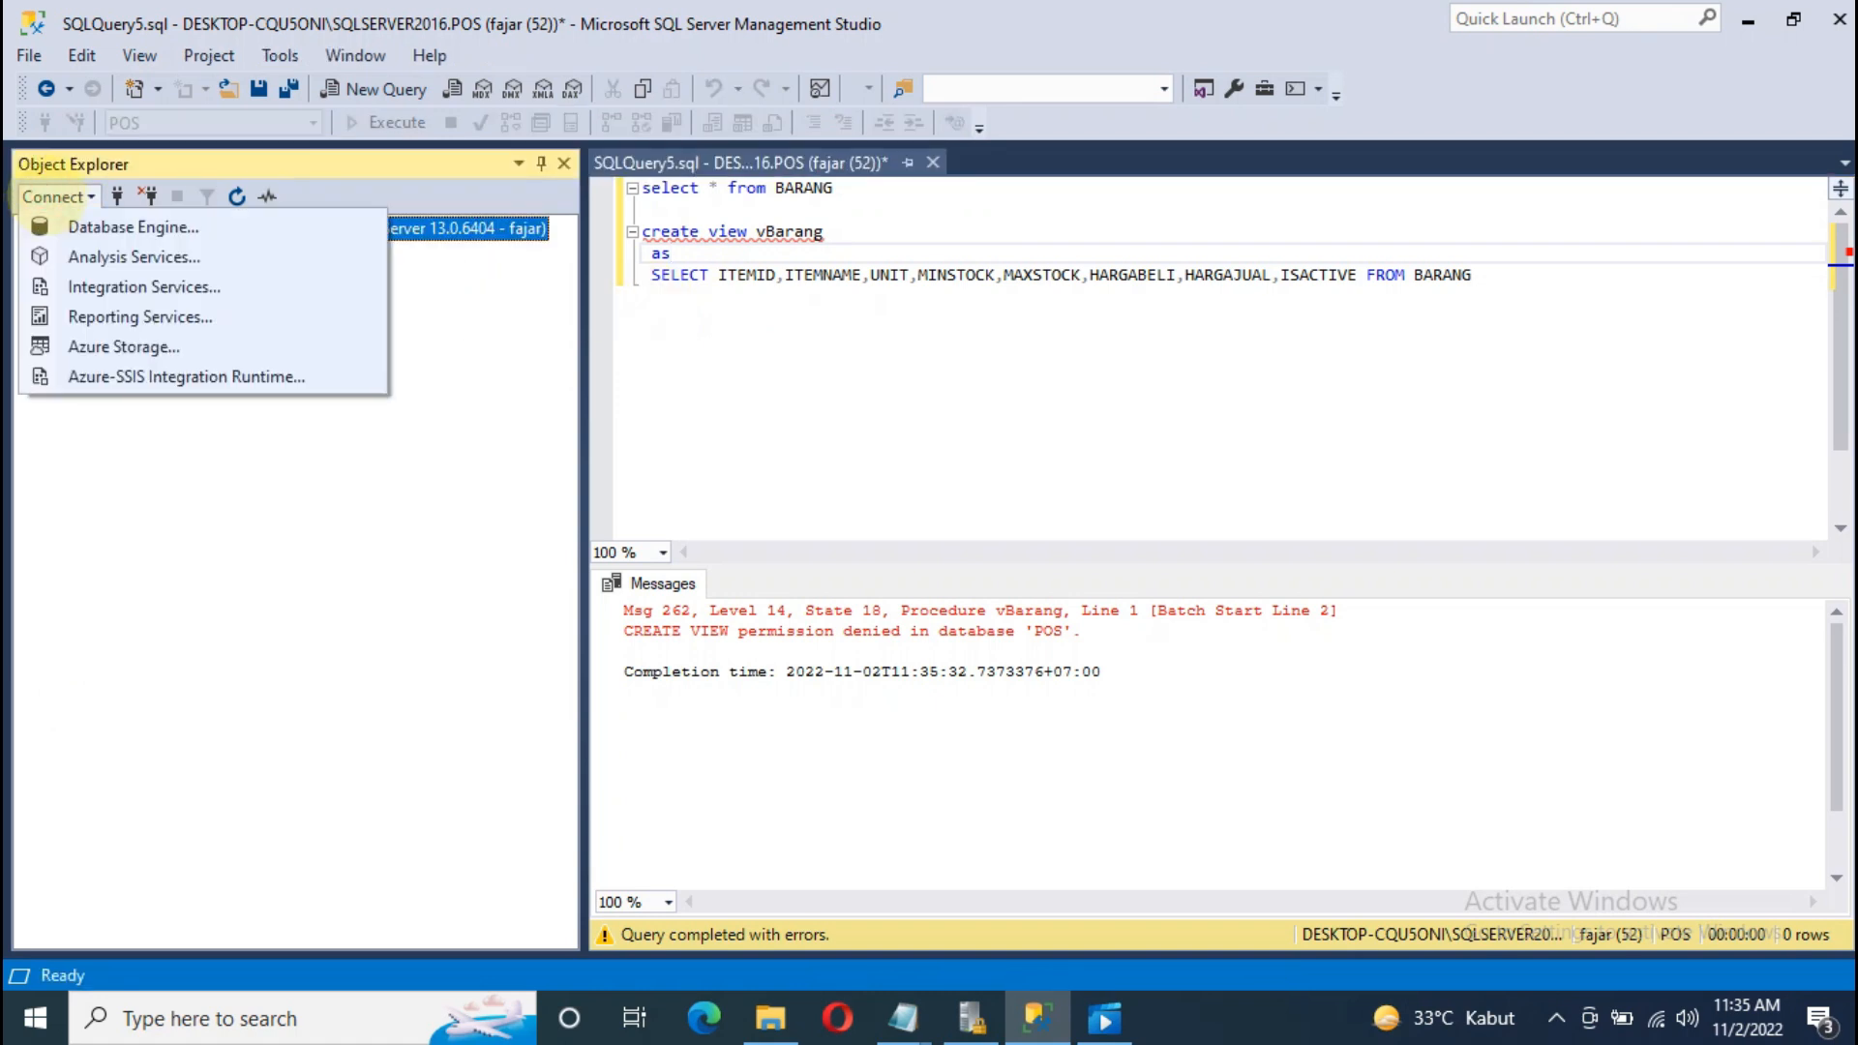
click(771, 278)
click(53, 196)
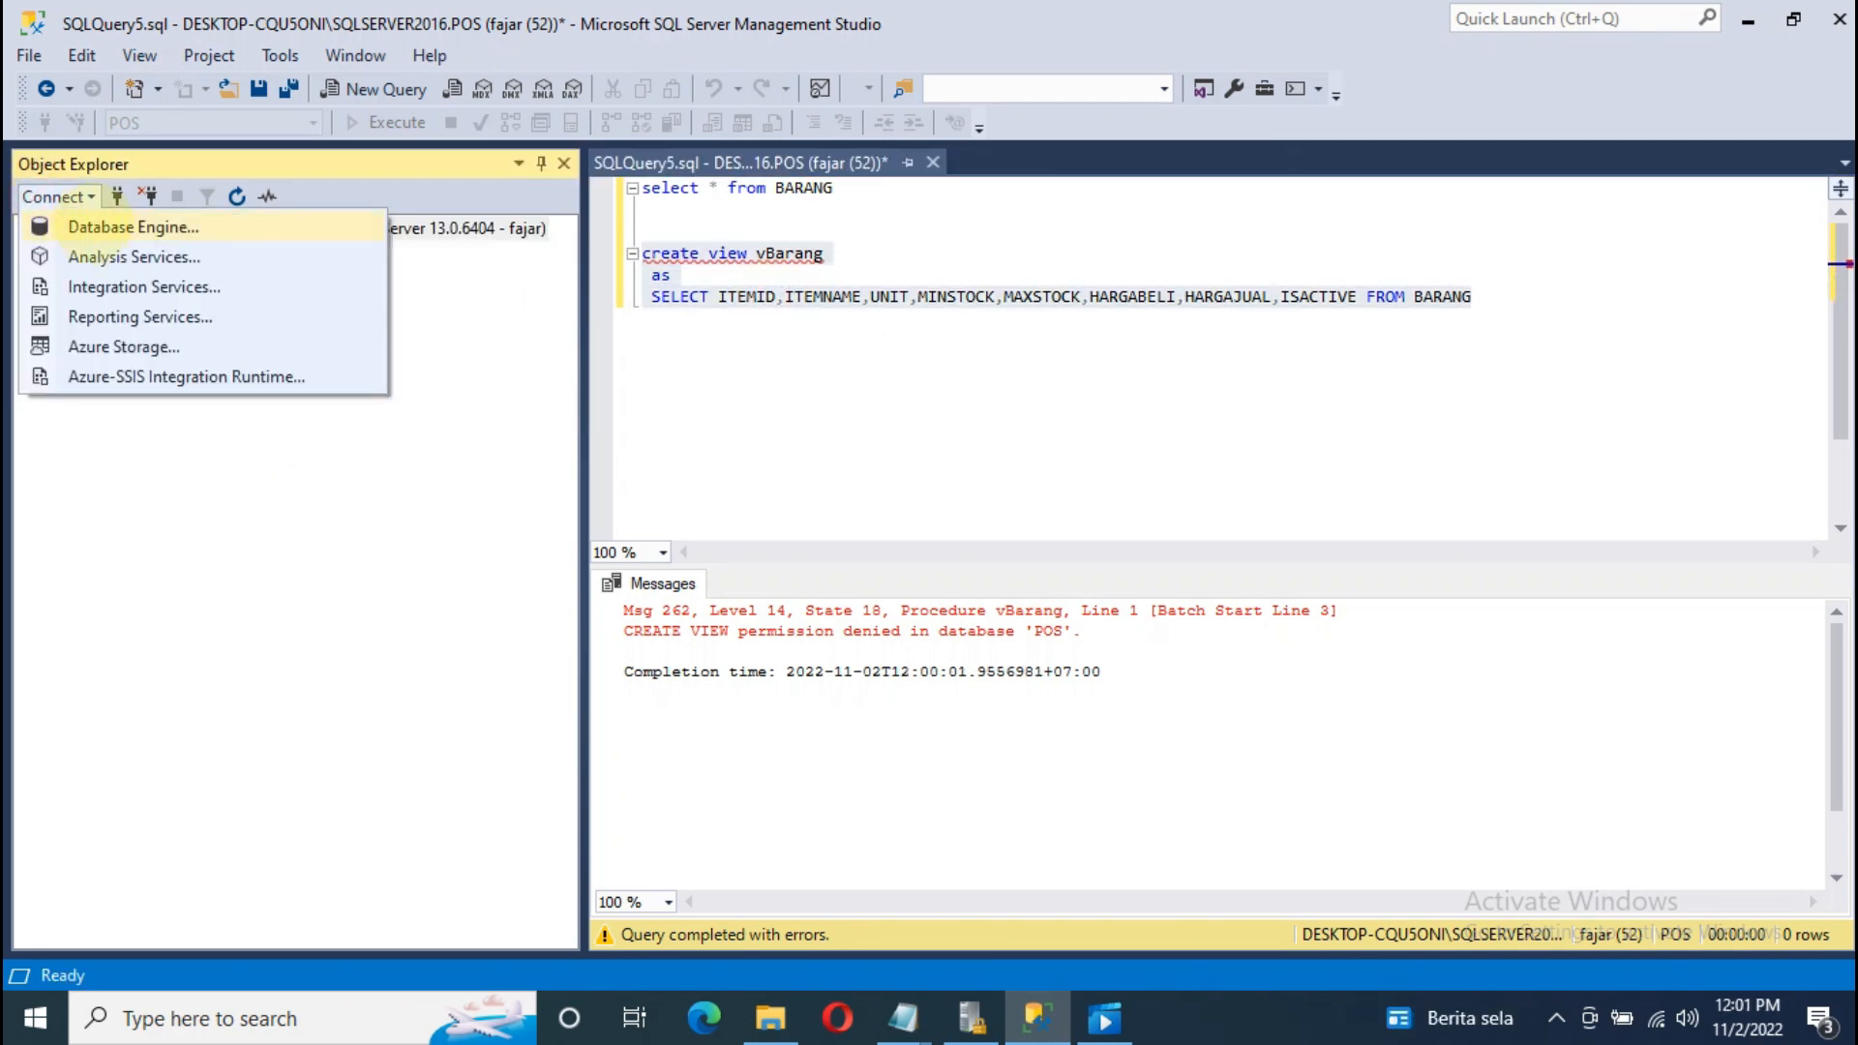
click(92, 226)
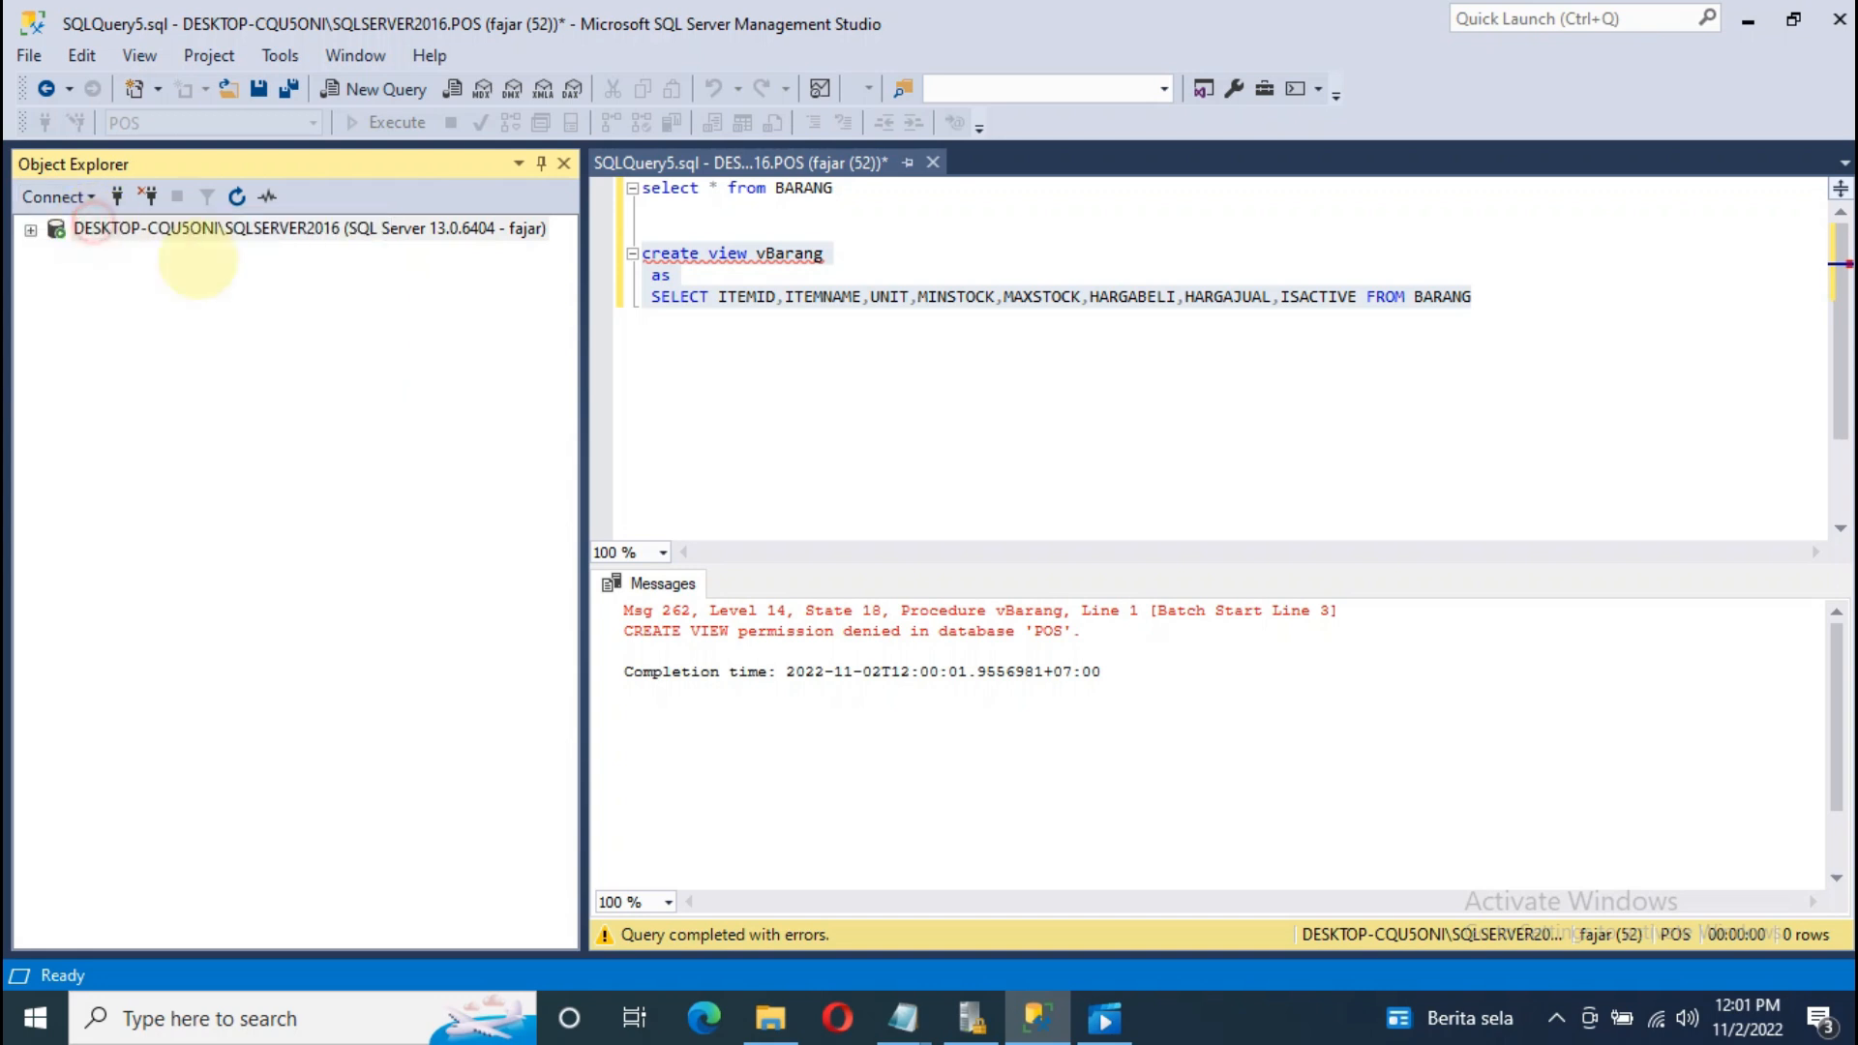
click(919, 441)
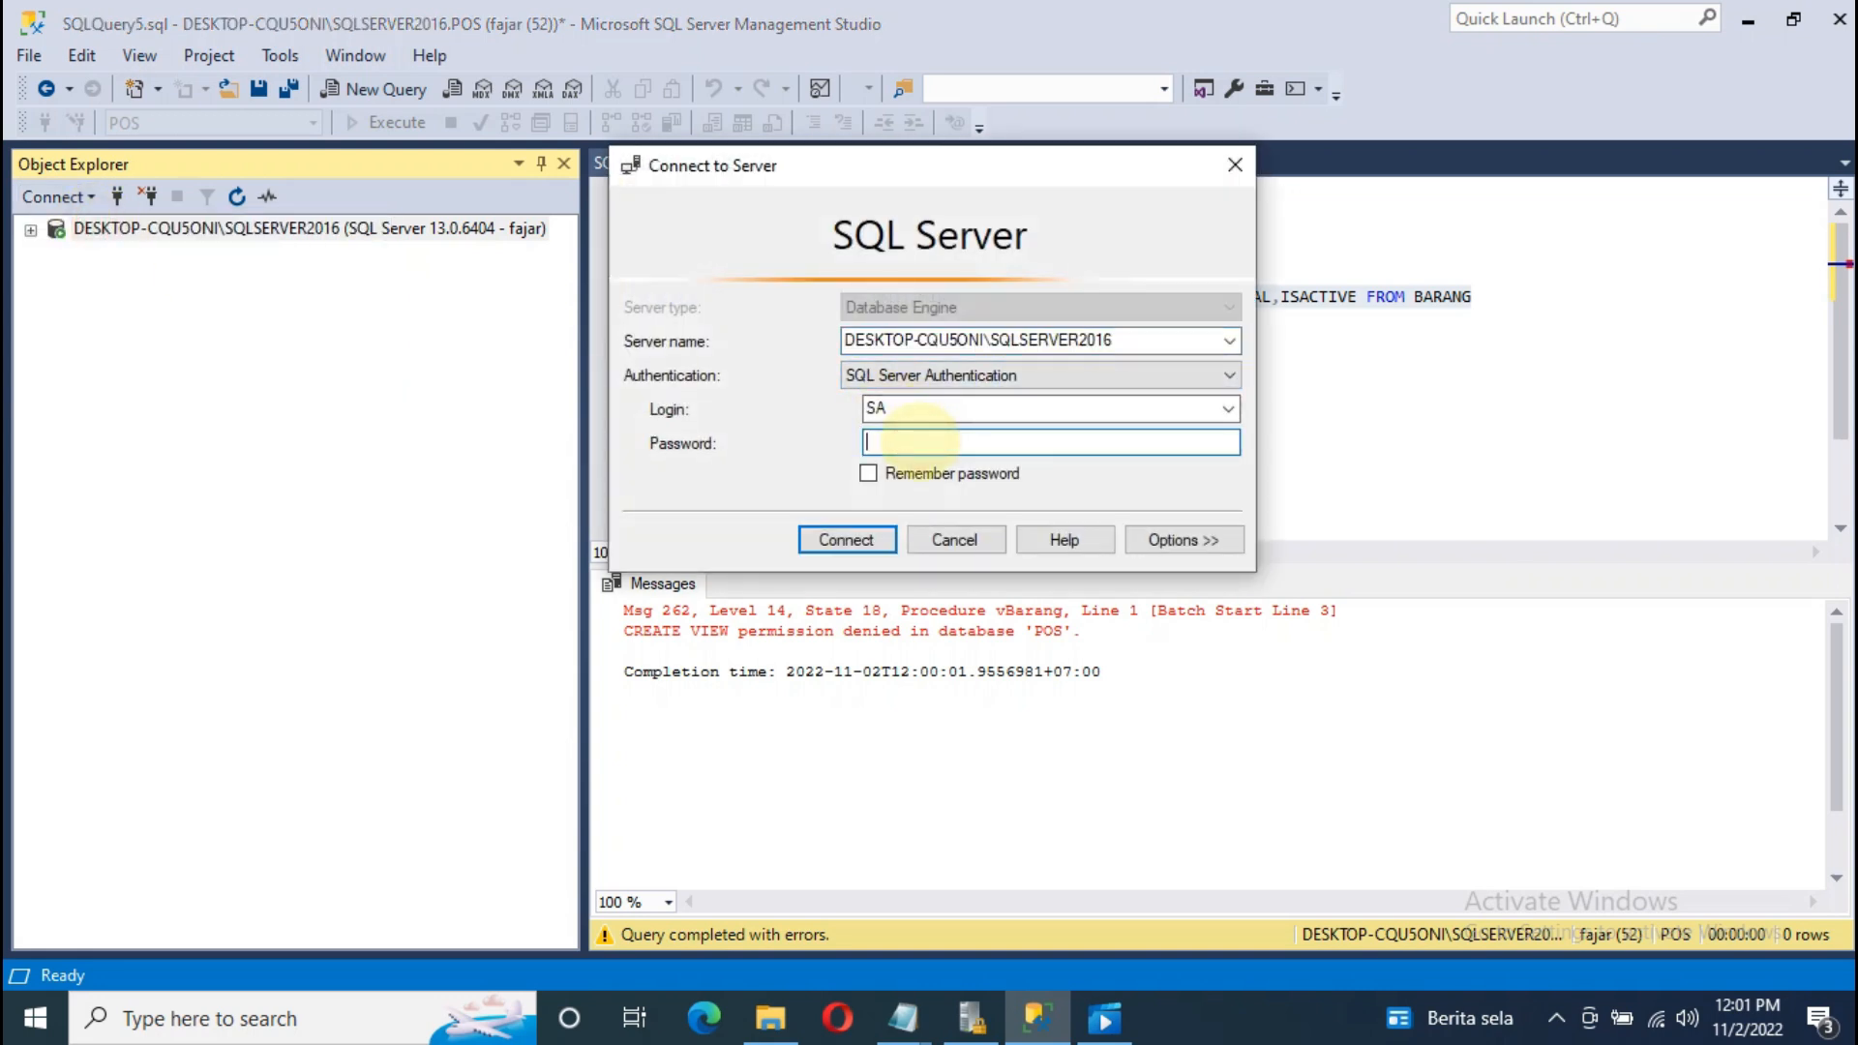
text(*)
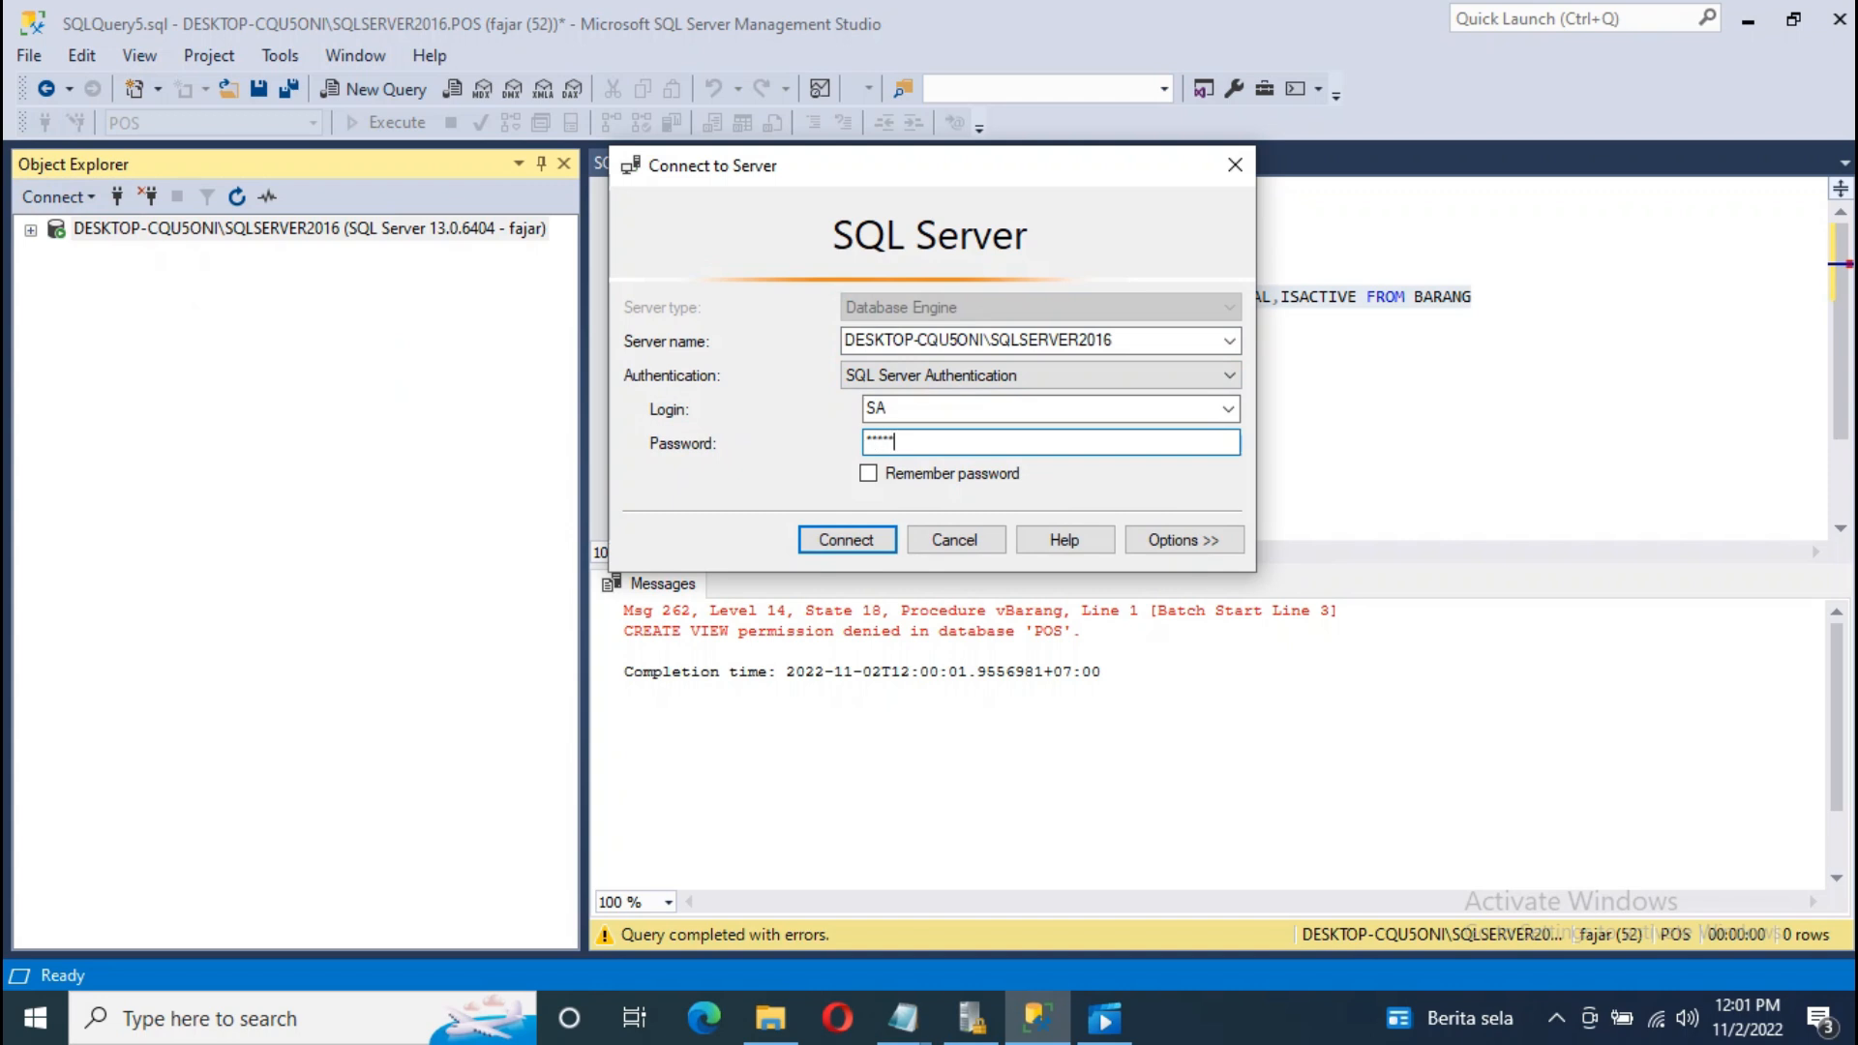
click(832, 539)
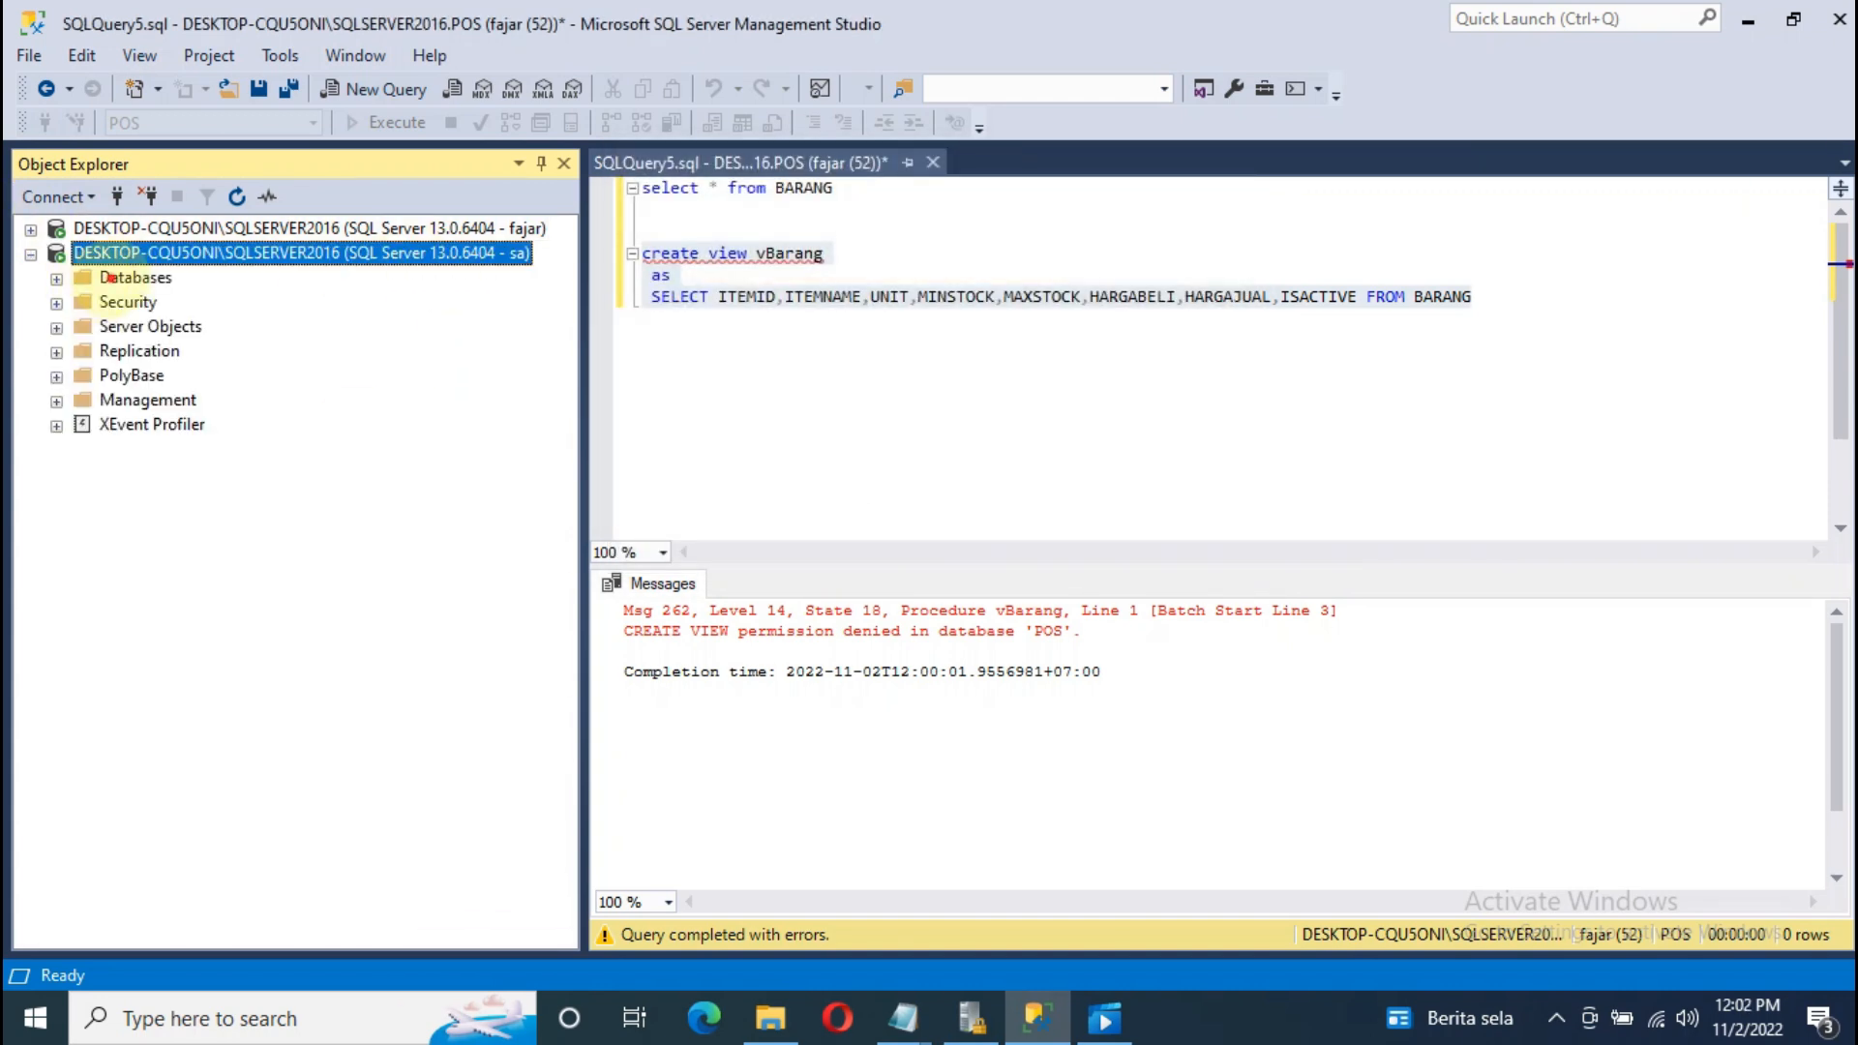
Step: In the POS database's Security > Users, give the non-system user db_owner role membership
click(121, 278)
click(56, 278)
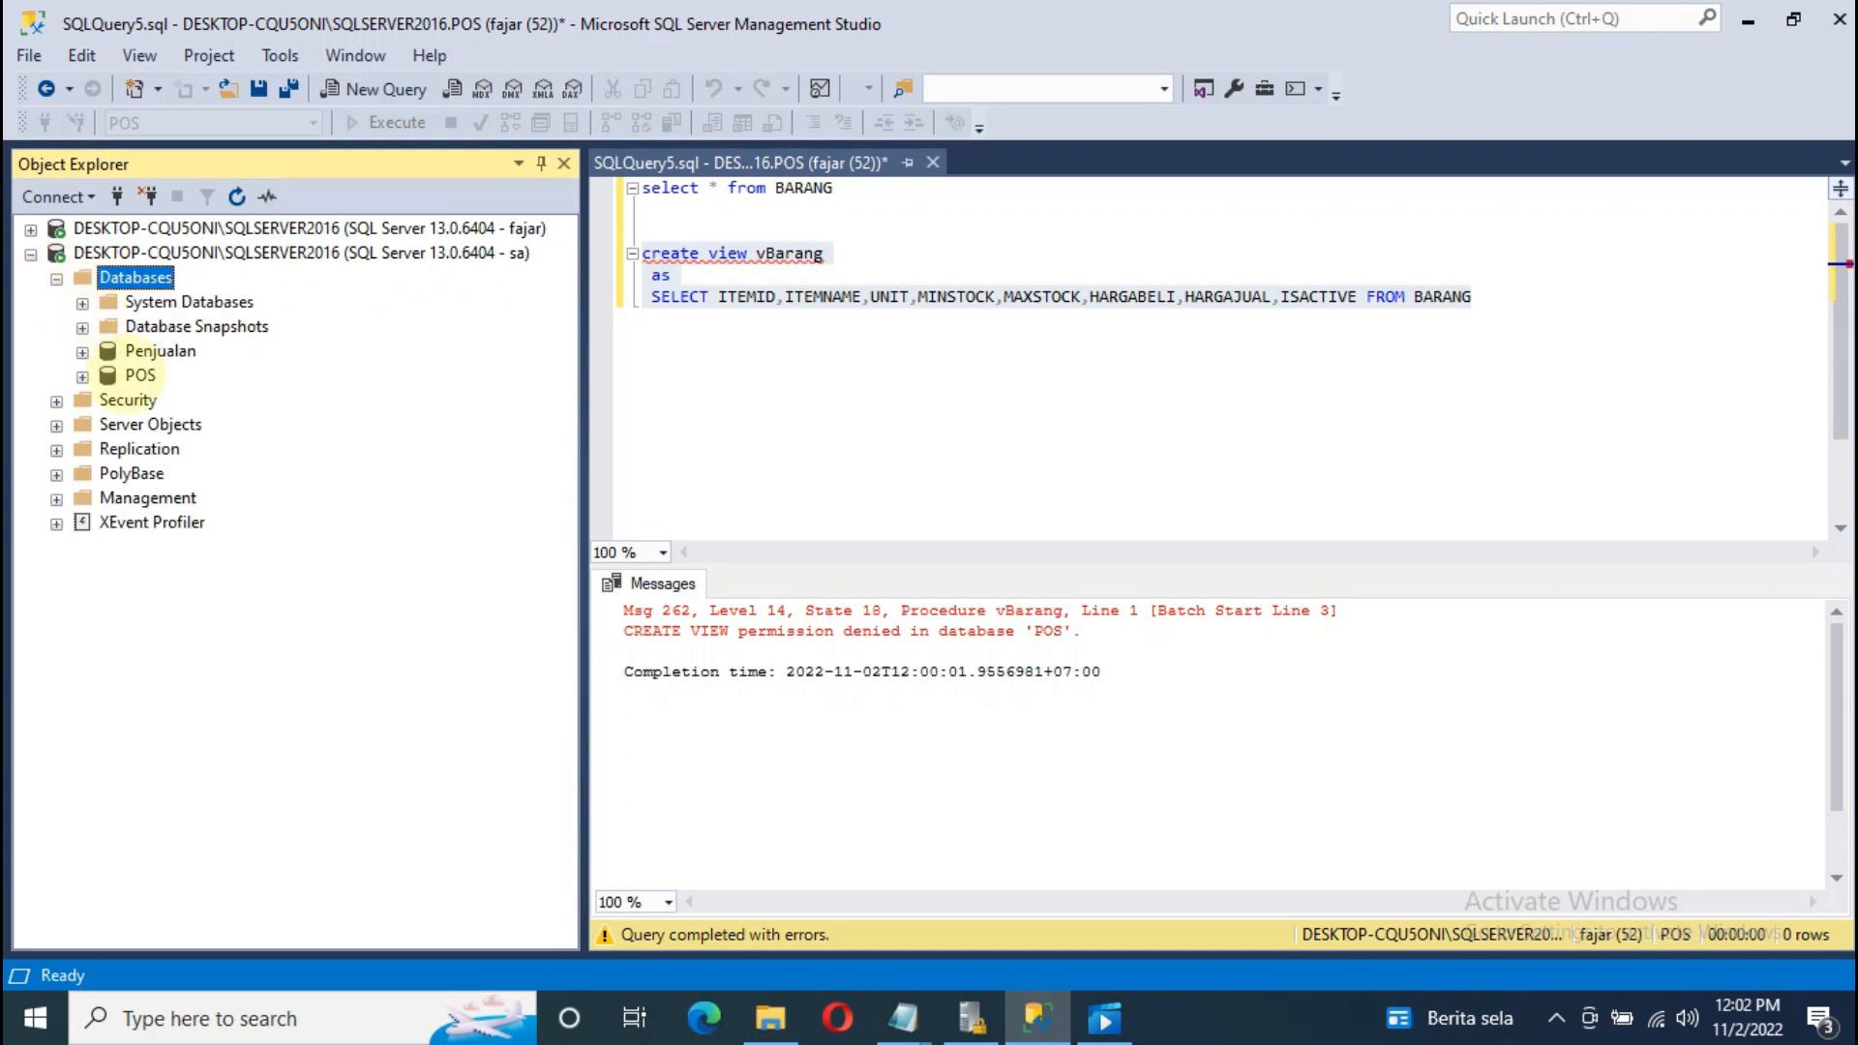
click(82, 376)
click(179, 596)
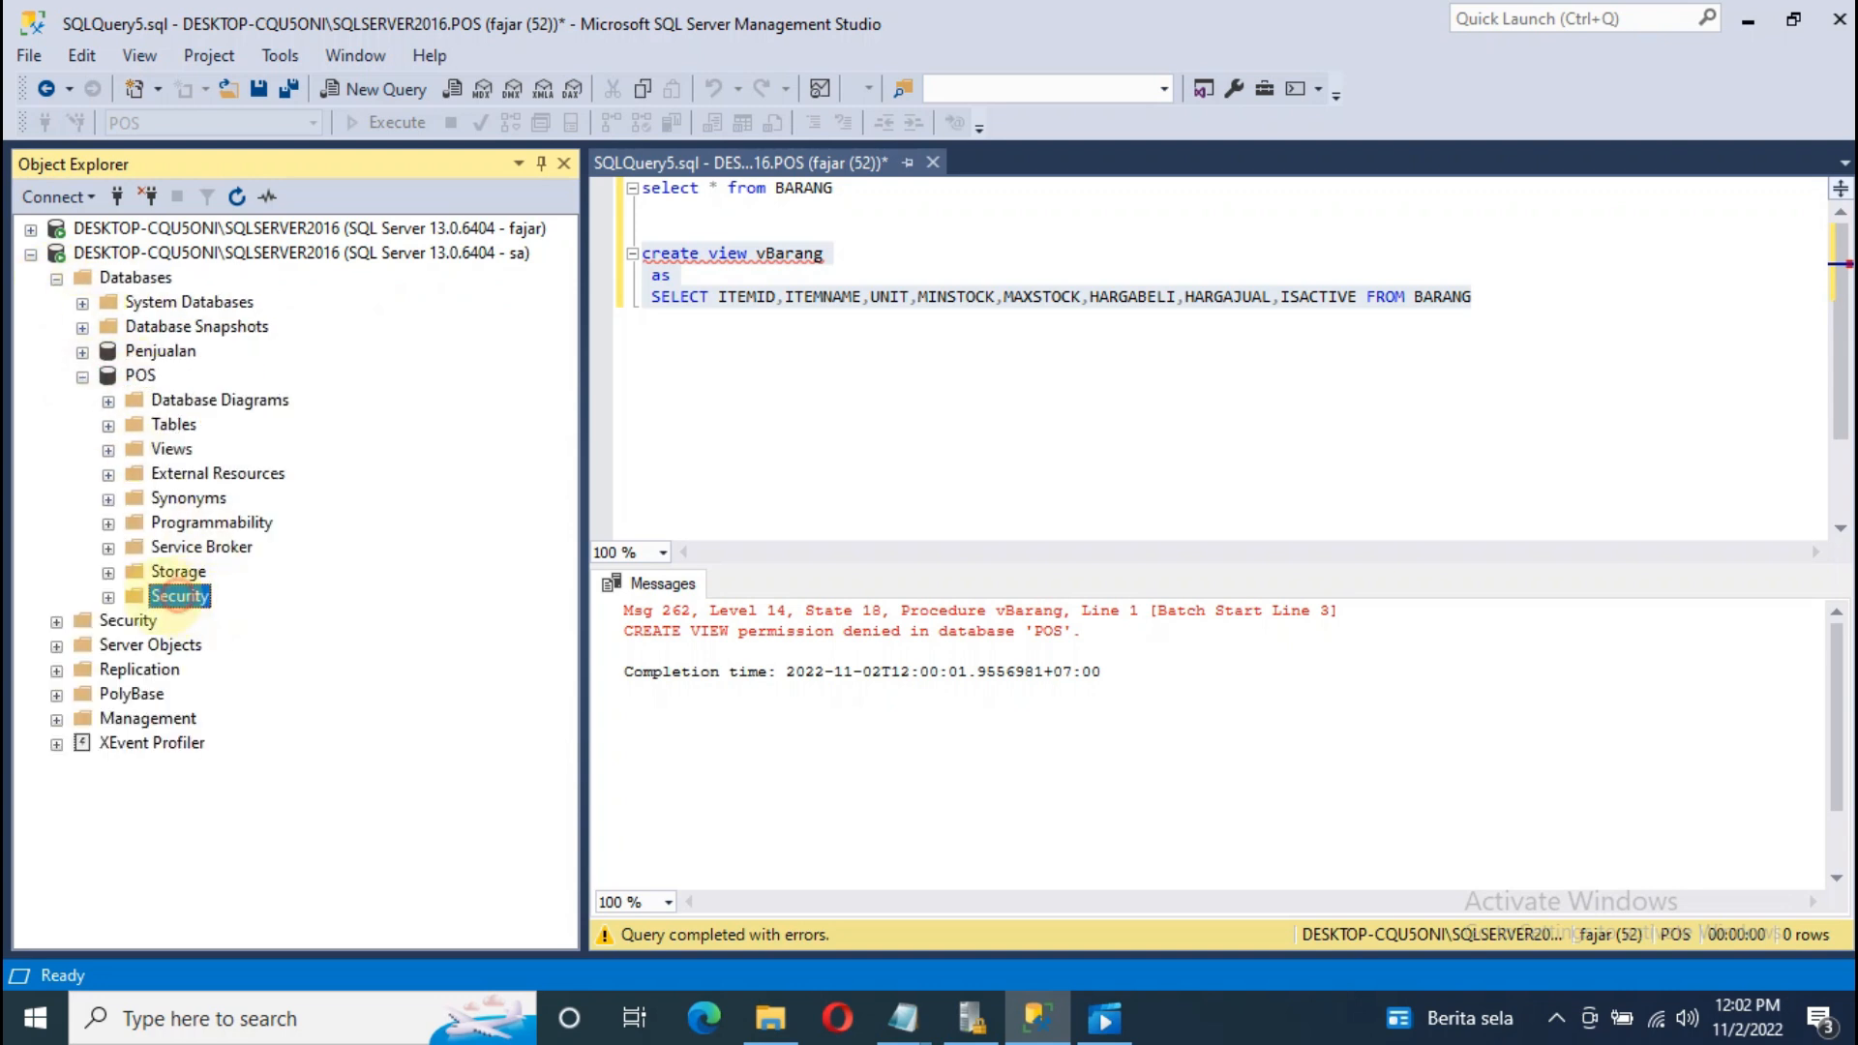
click(108, 597)
click(134, 622)
click(257, 720)
right_click(242, 724)
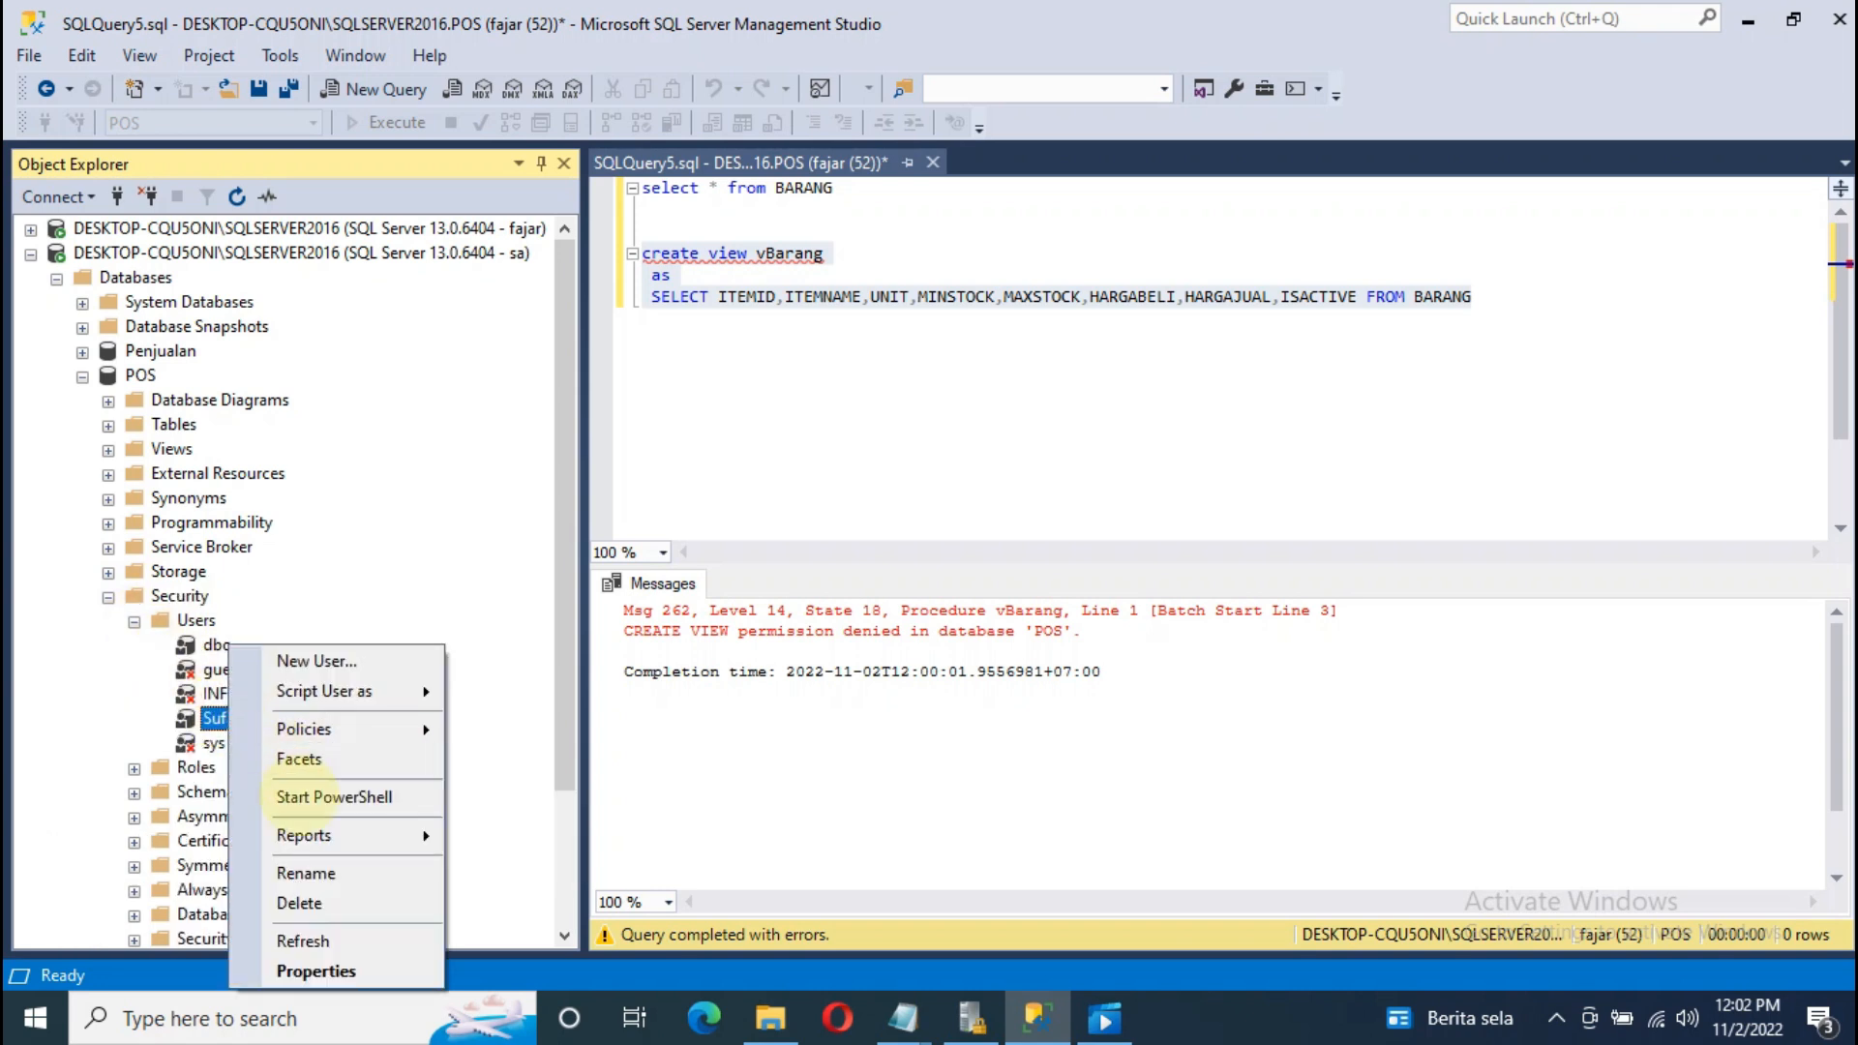
click(315, 972)
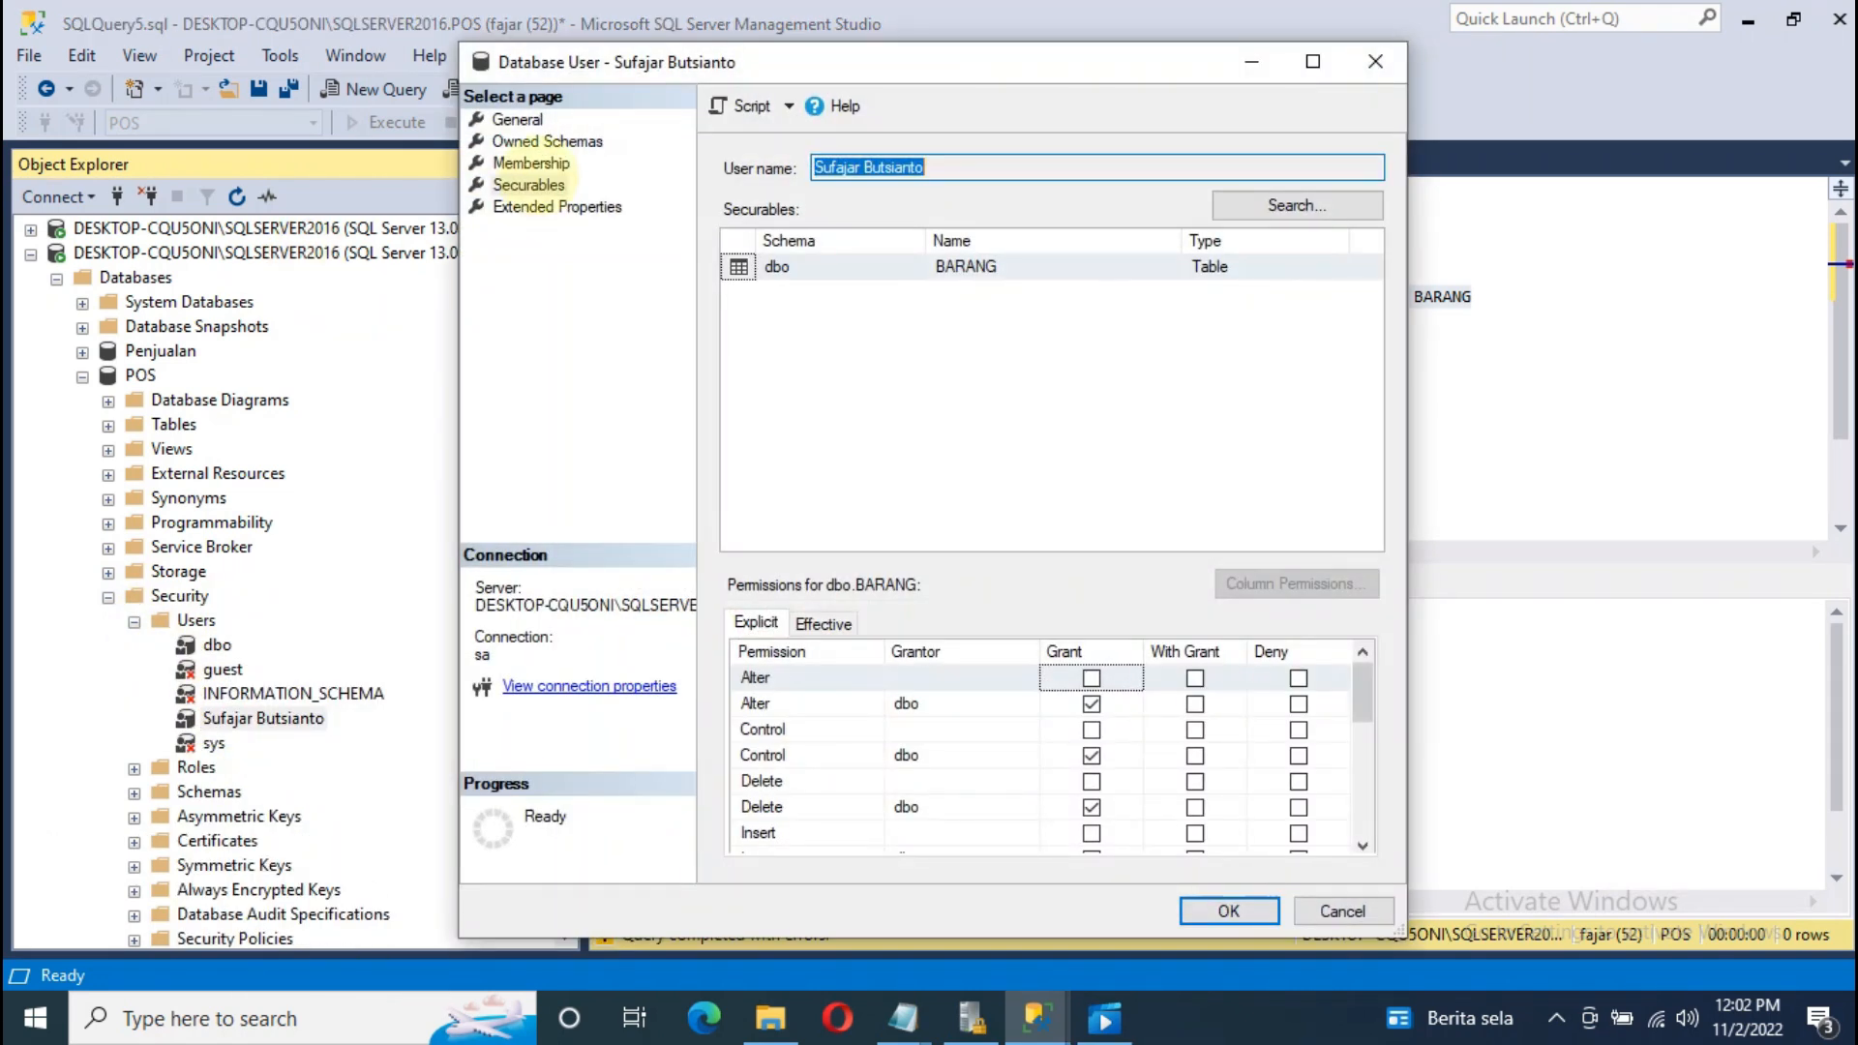
click(531, 163)
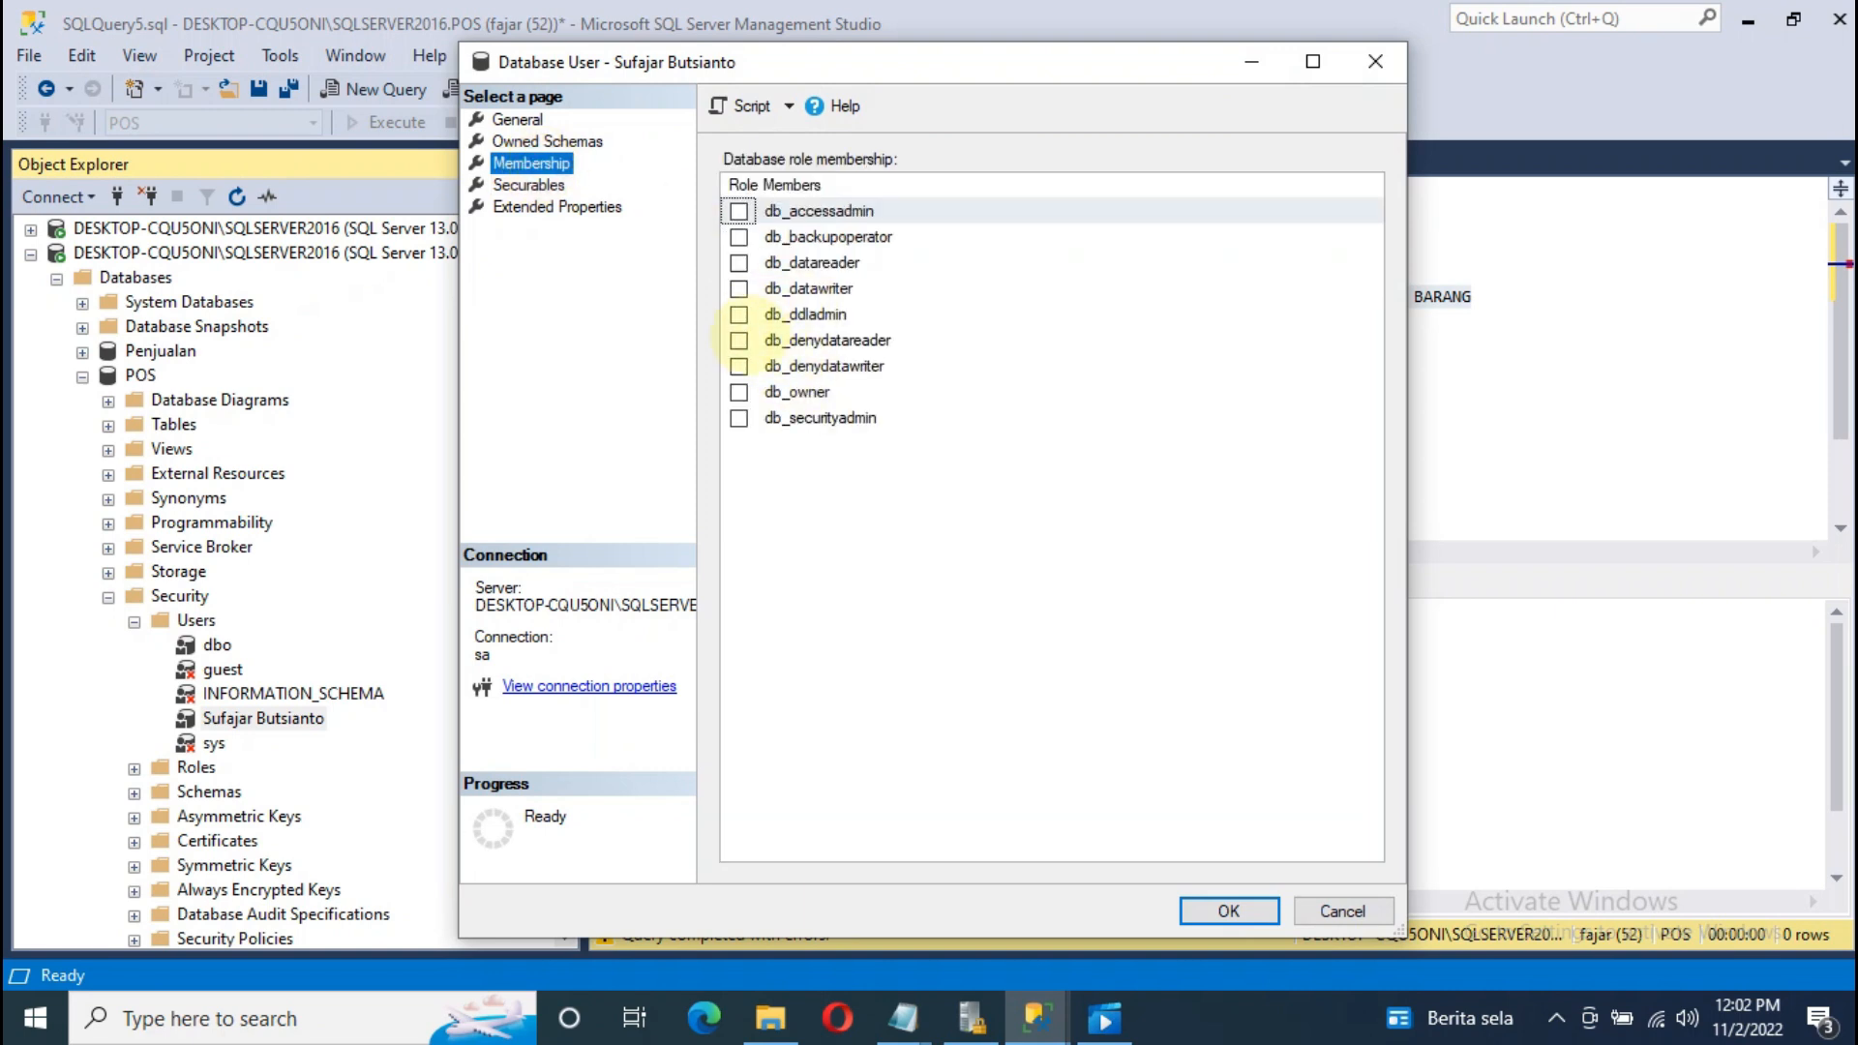
click(739, 392)
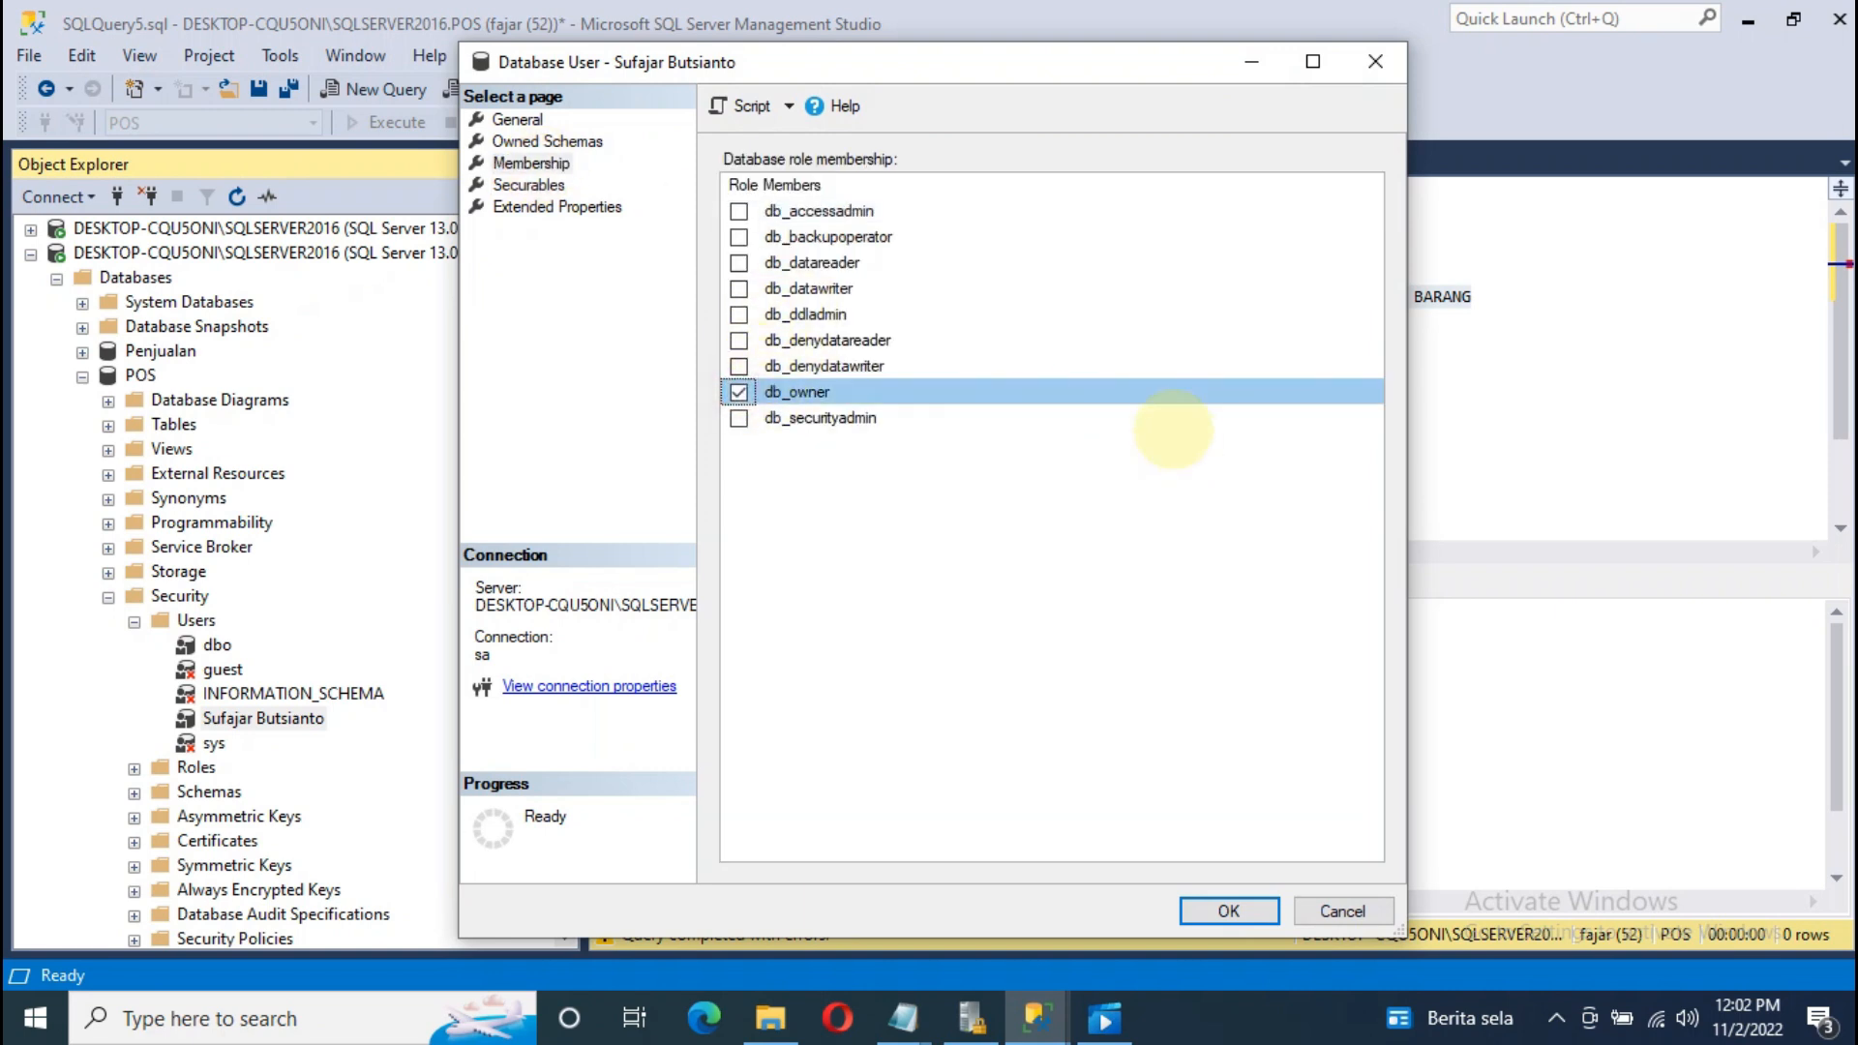
click(1228, 911)
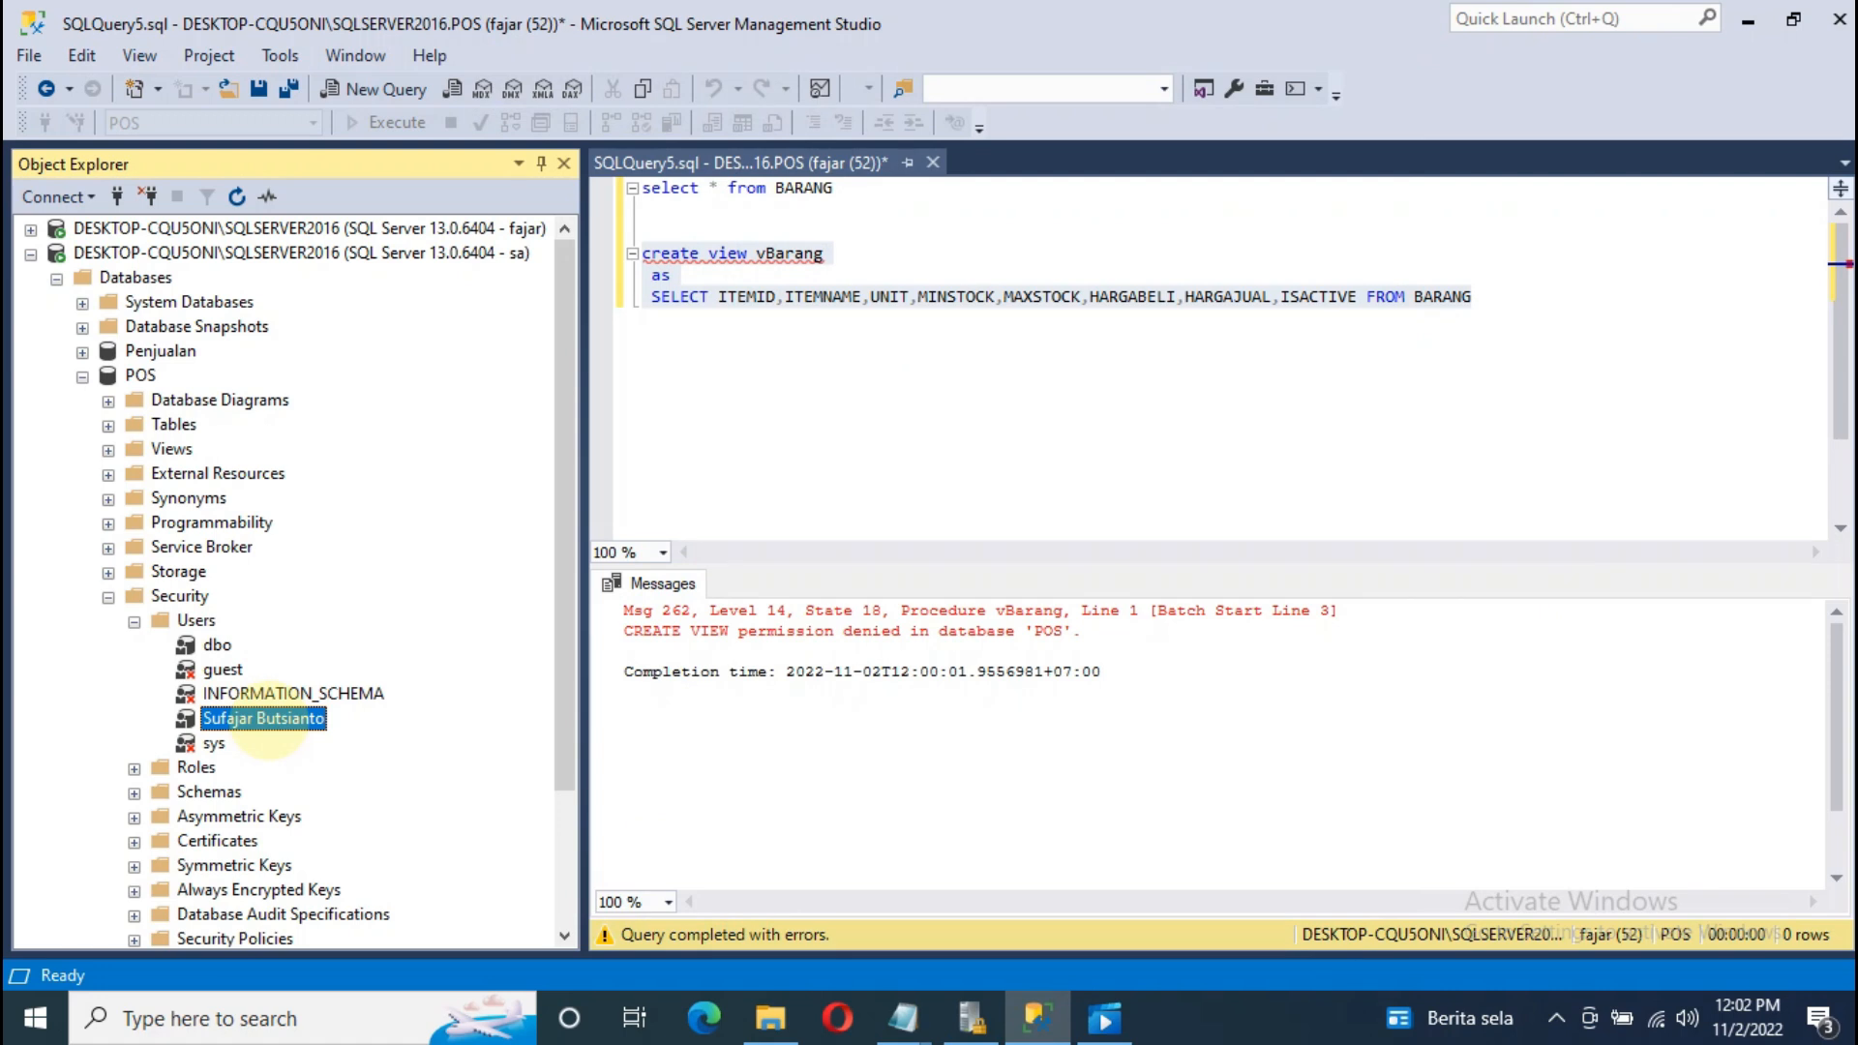
Step: Reopen the user's properties to confirm db_owner membership, then close them without changes
right_click(268, 719)
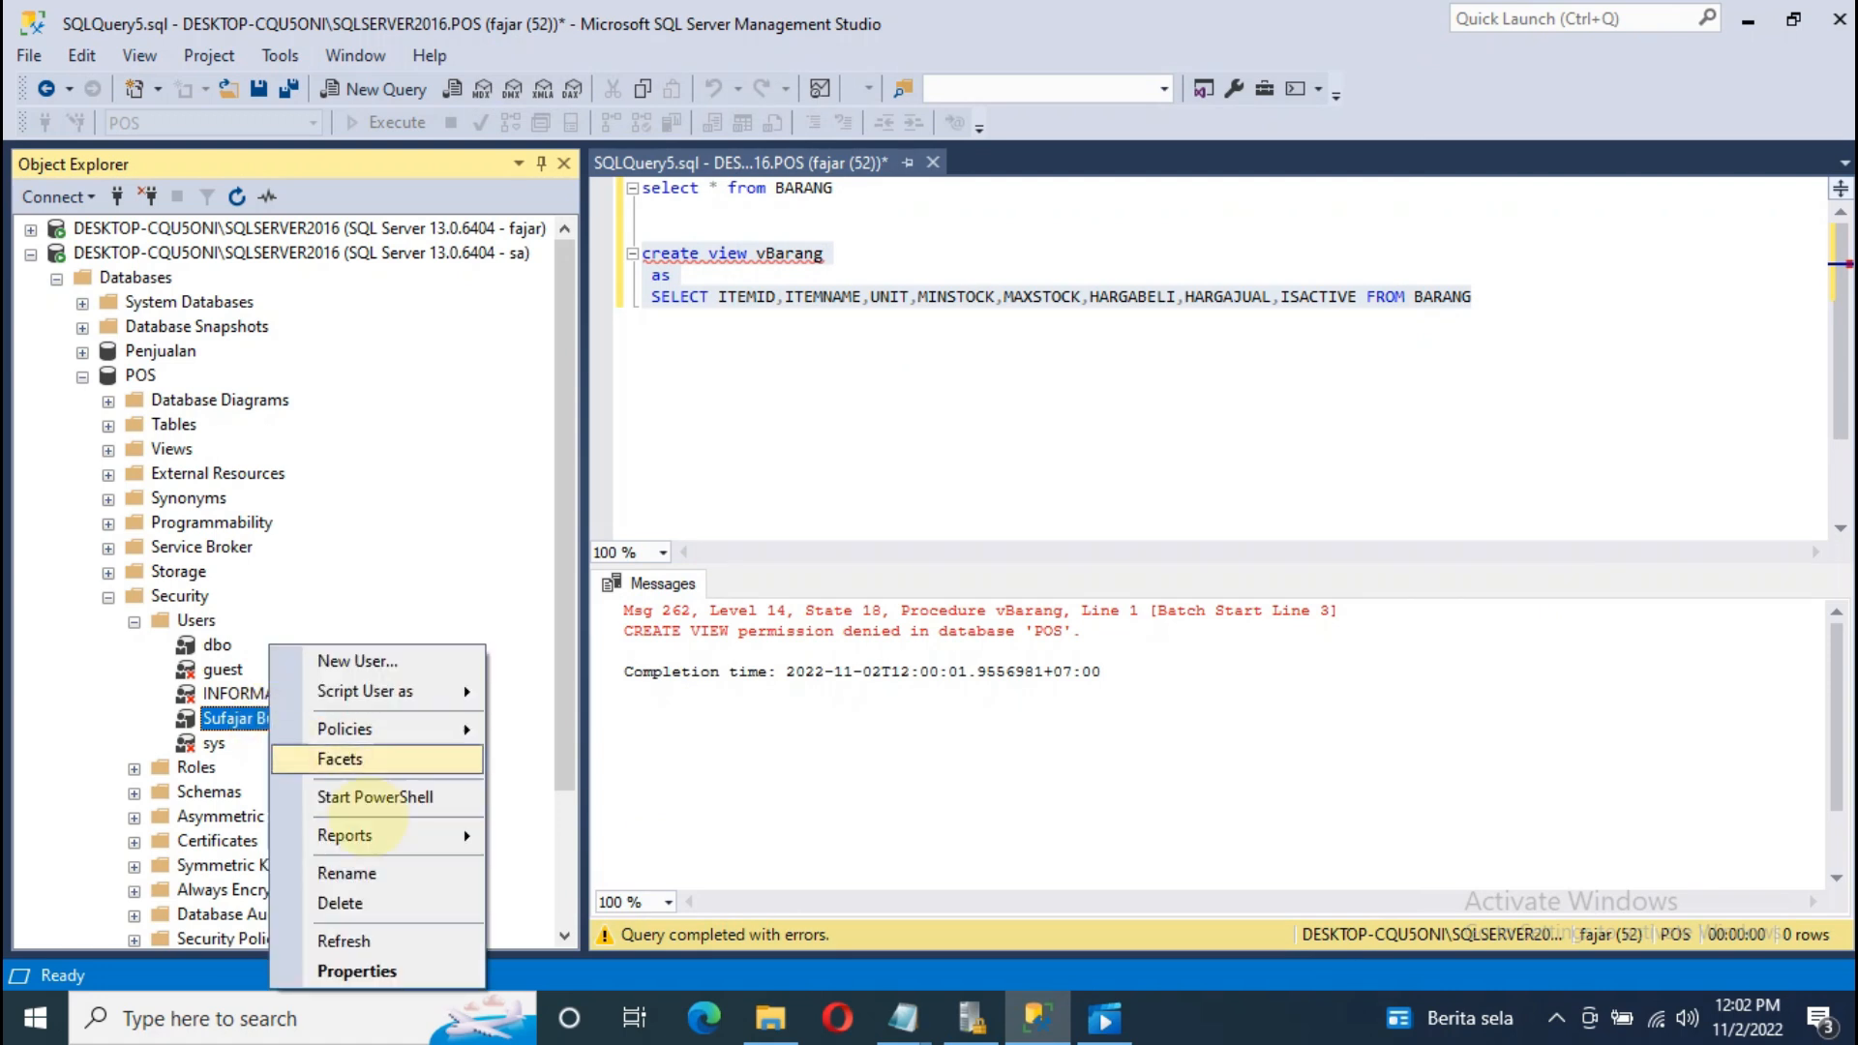
click(399, 964)
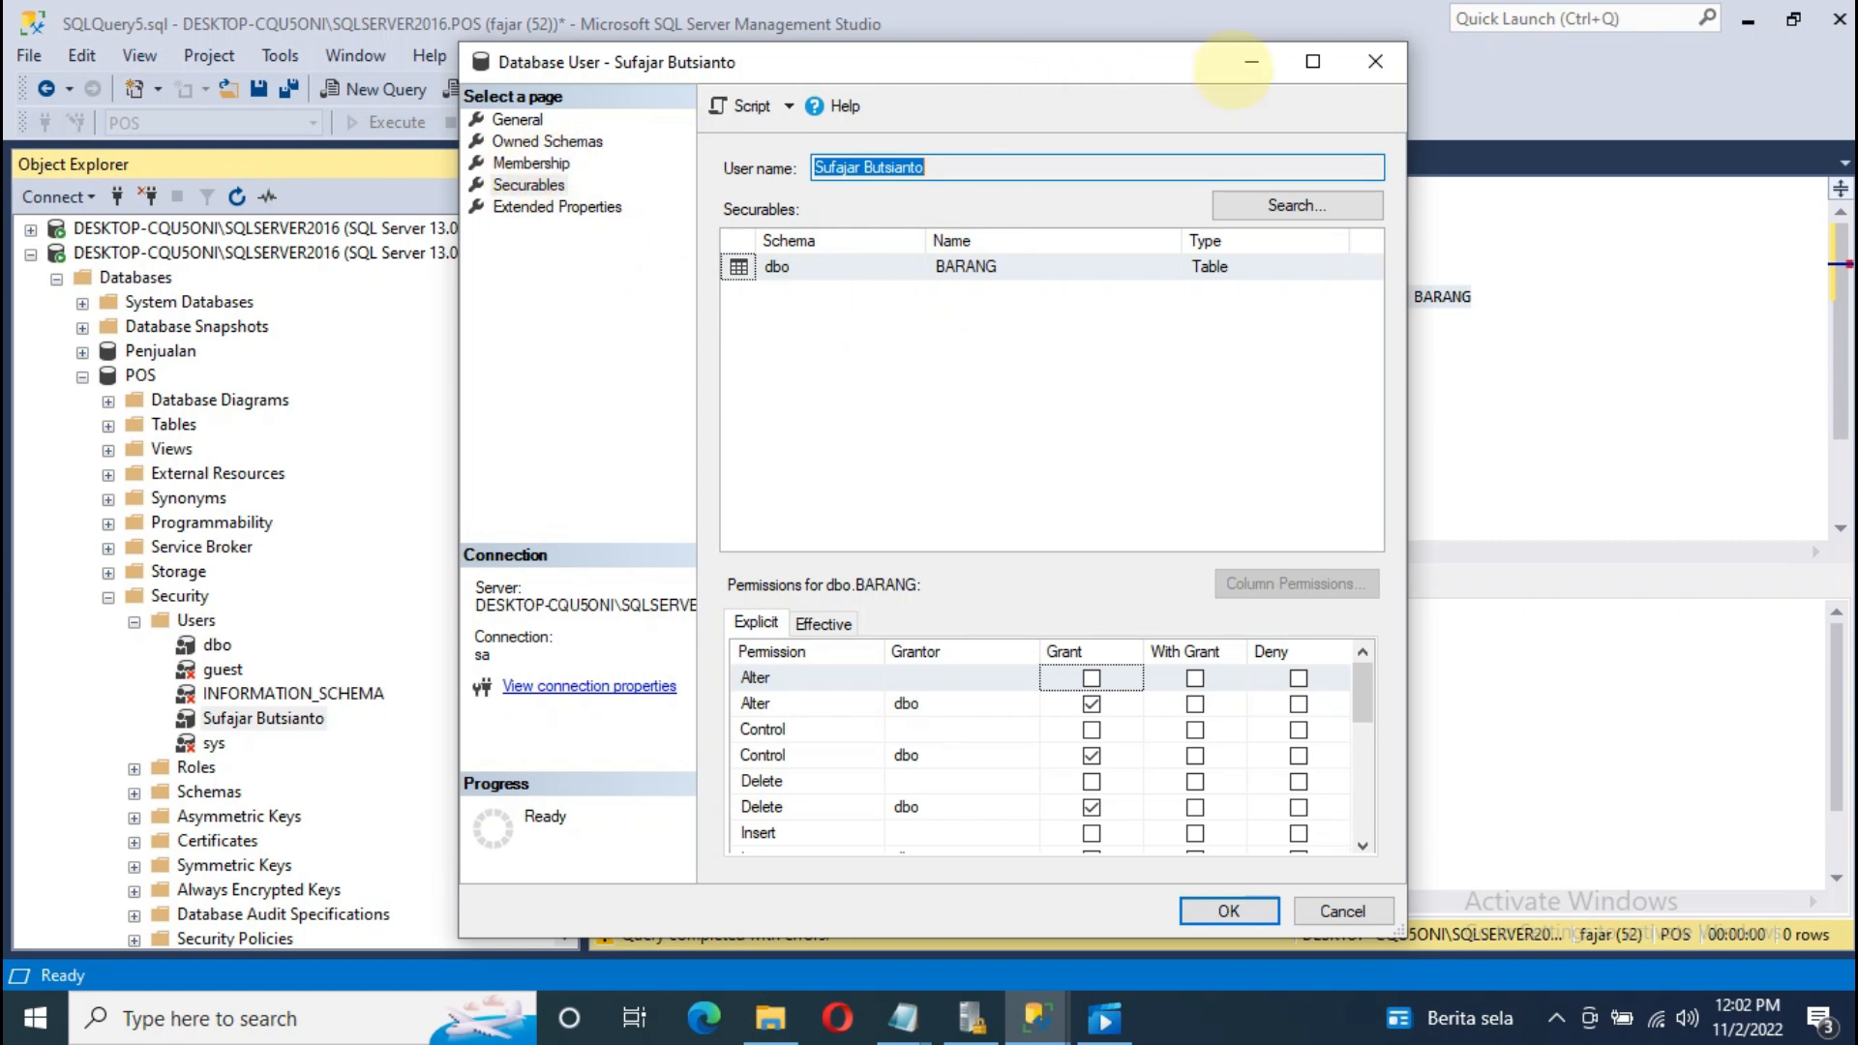
click(531, 163)
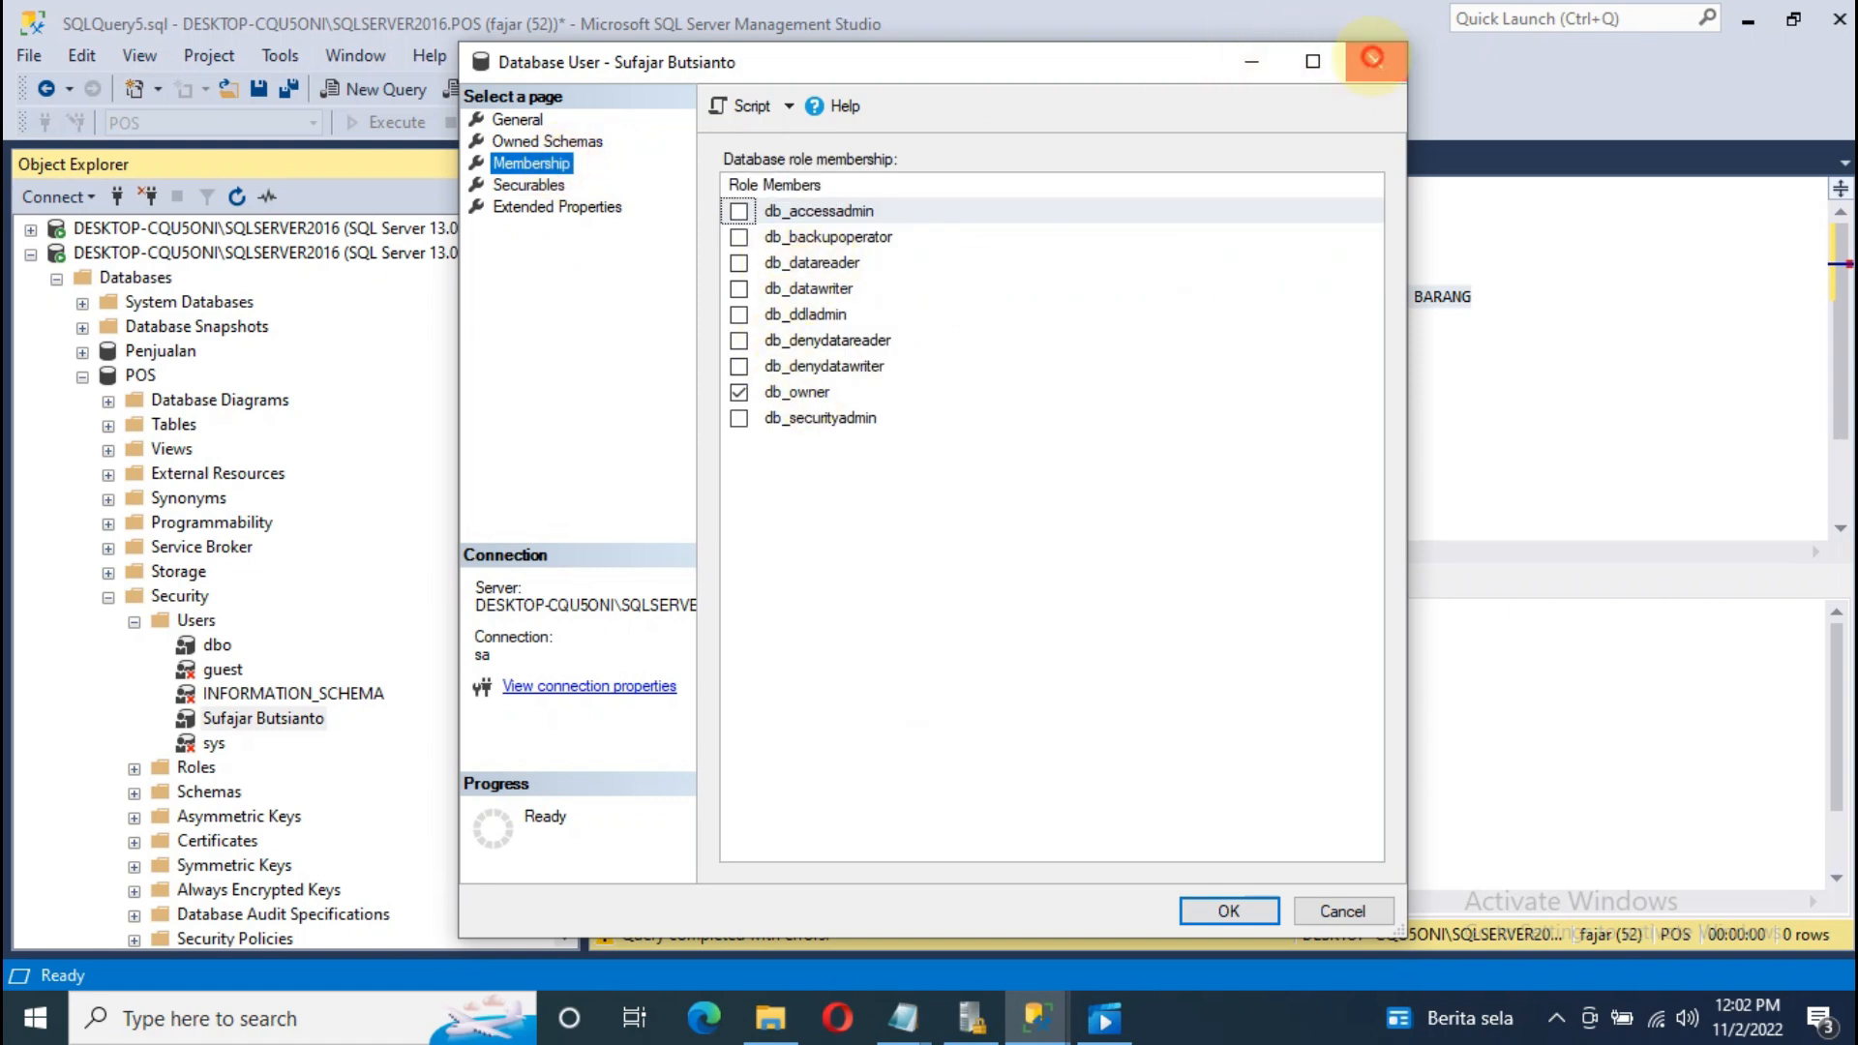
click(1375, 60)
click(30, 255)
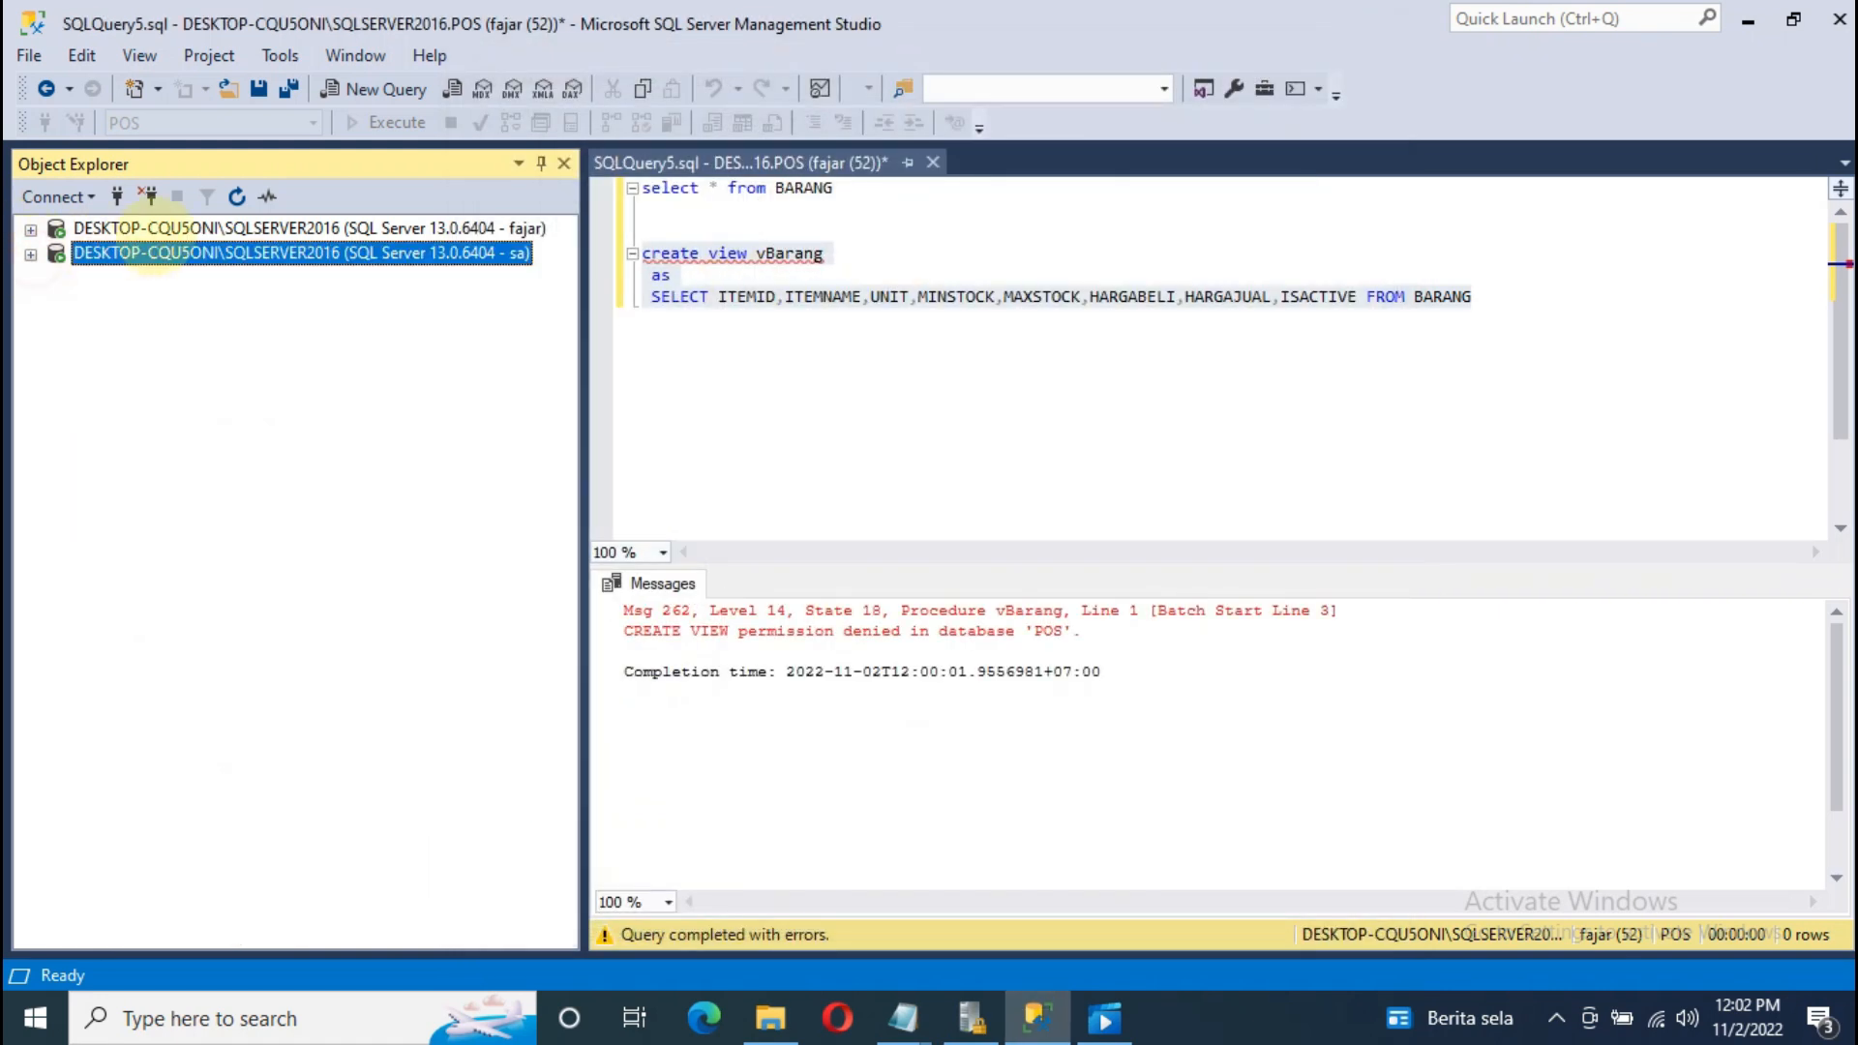
Step: Select the CREATE VIEW vBarang statement in the query editor and execute it
click(824, 162)
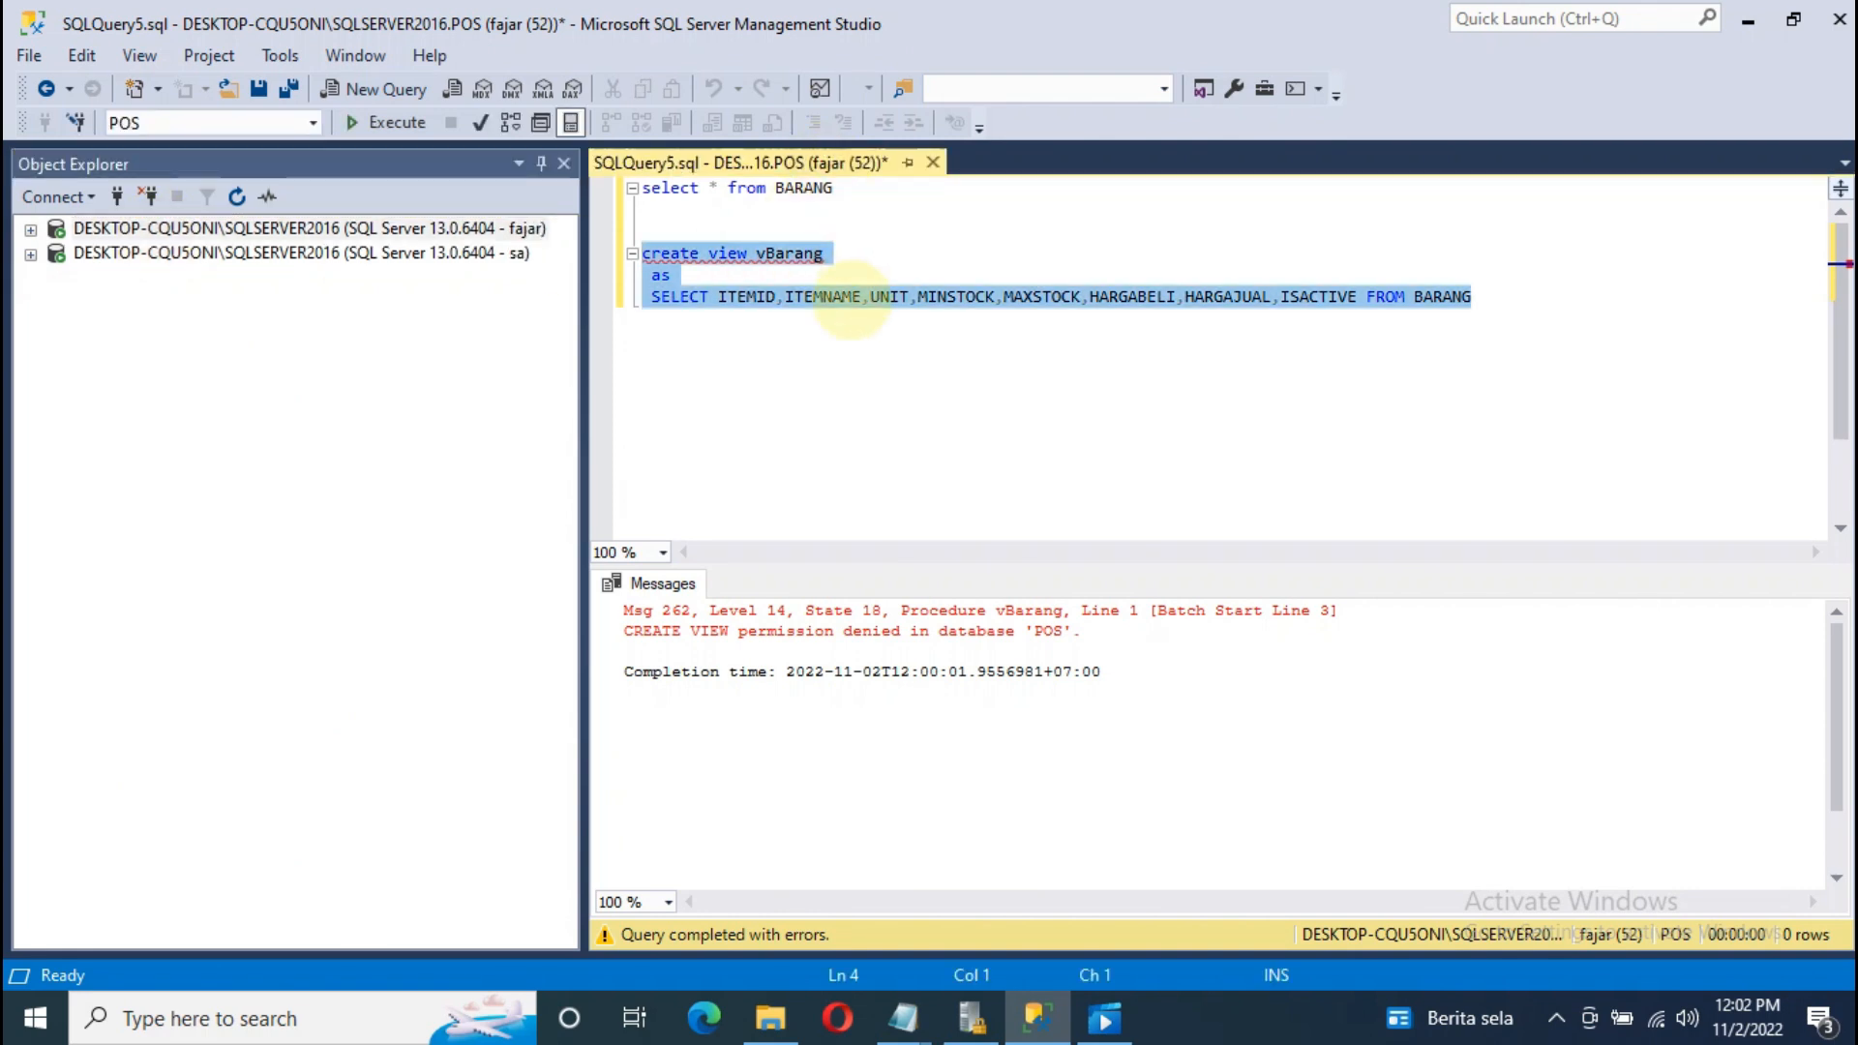
click(856, 299)
drag(1503, 298, 644, 230)
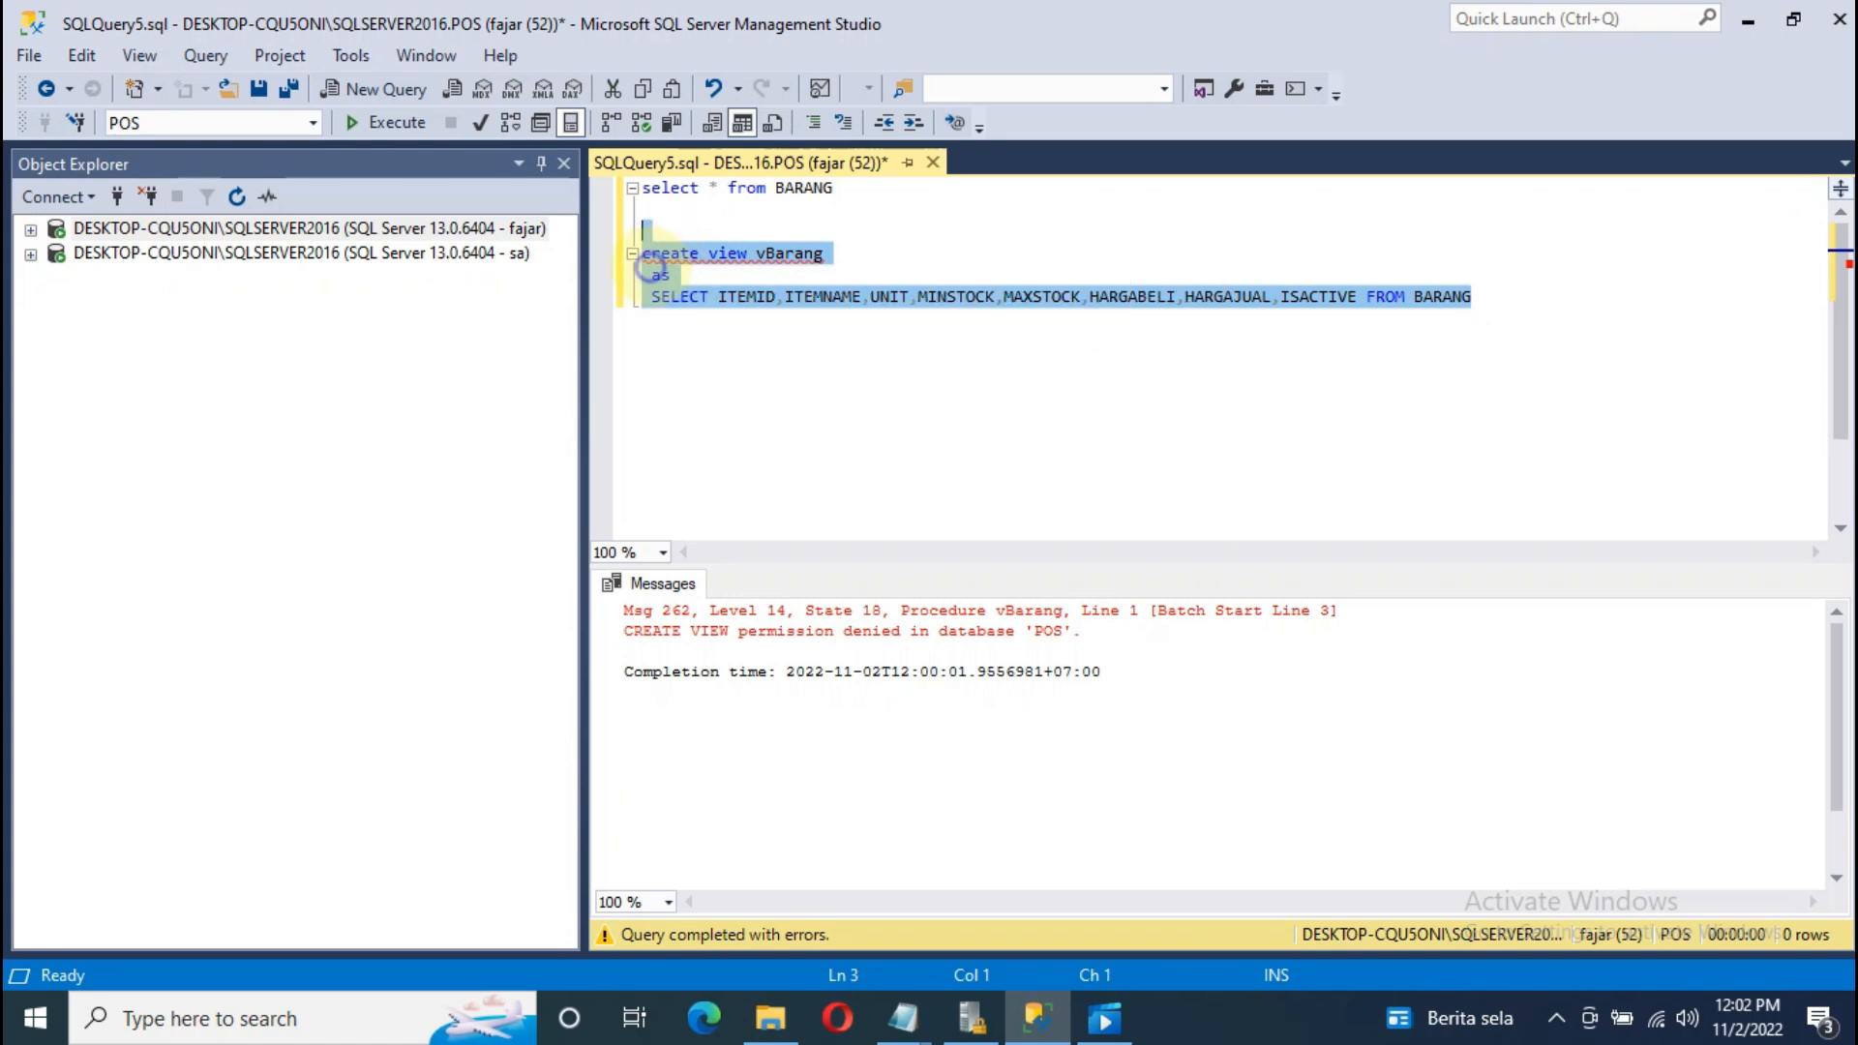
right_click(654, 269)
click(764, 505)
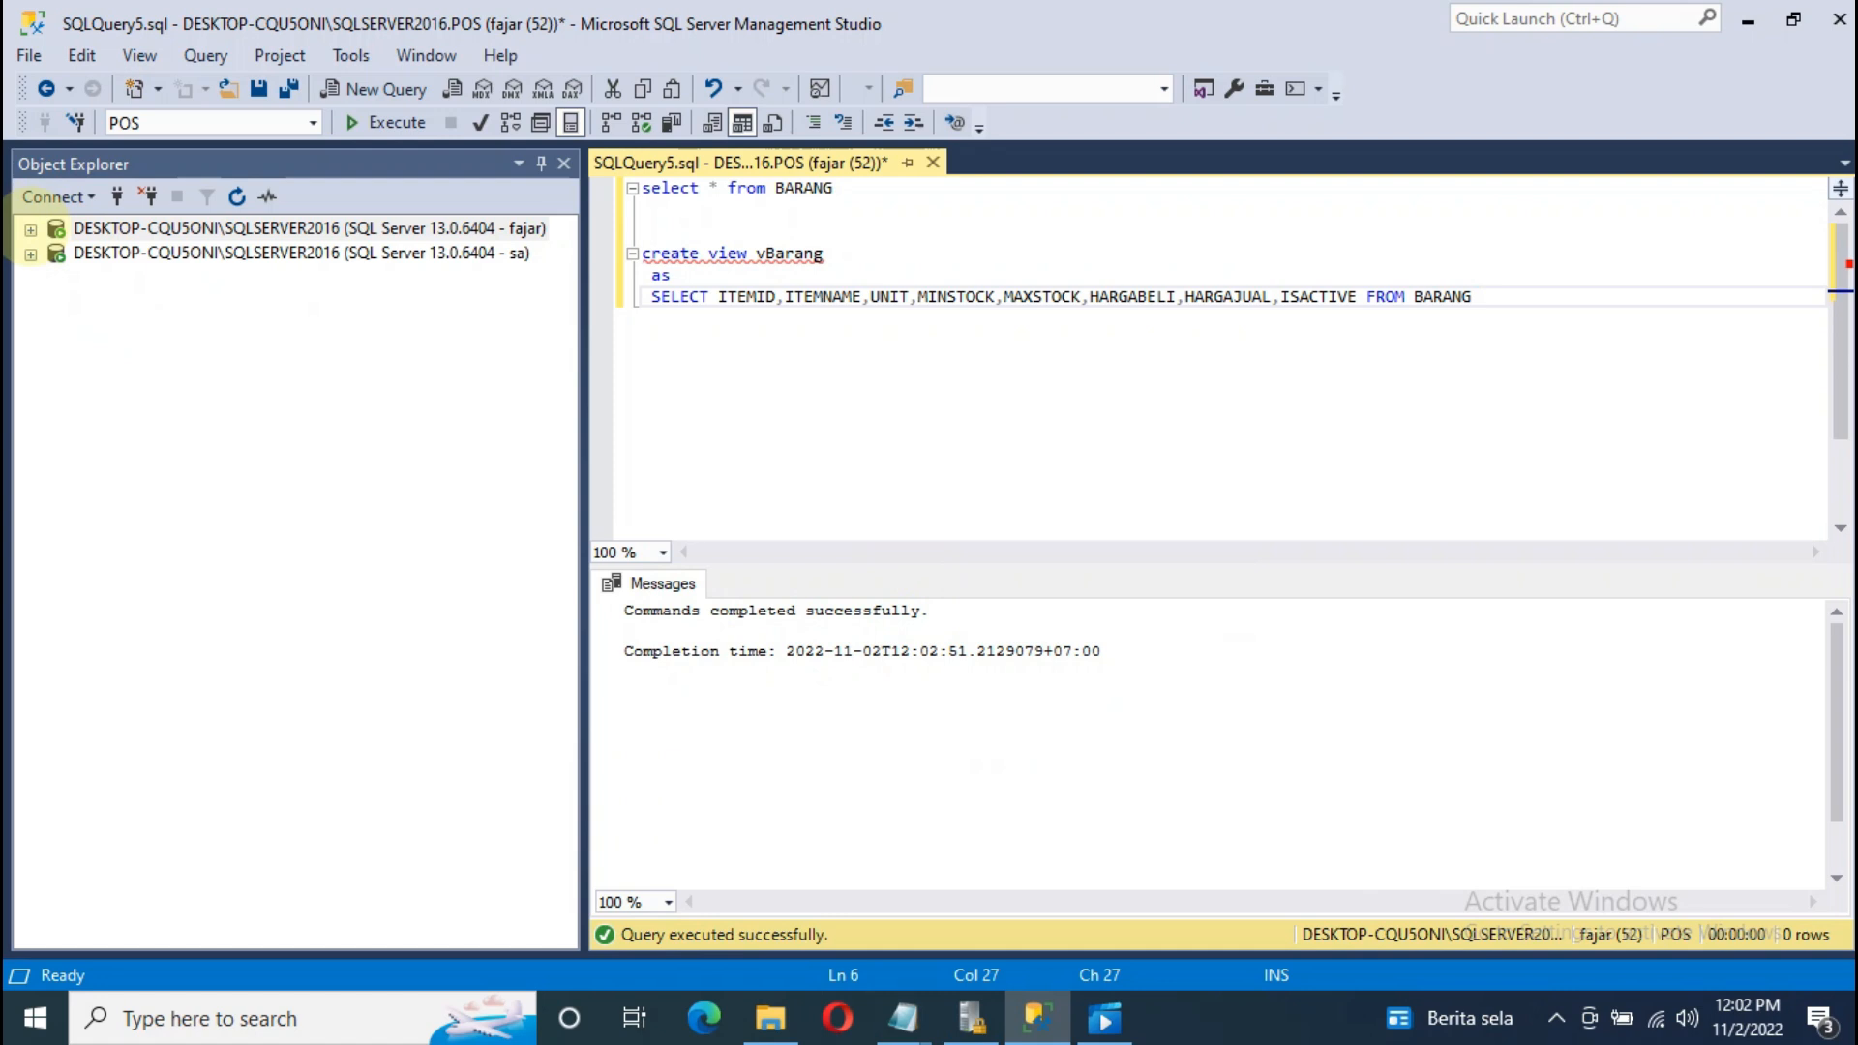
Step: Expand the regular user's POS Tables folder, opening and closing an empty new table design
click(31, 230)
click(57, 254)
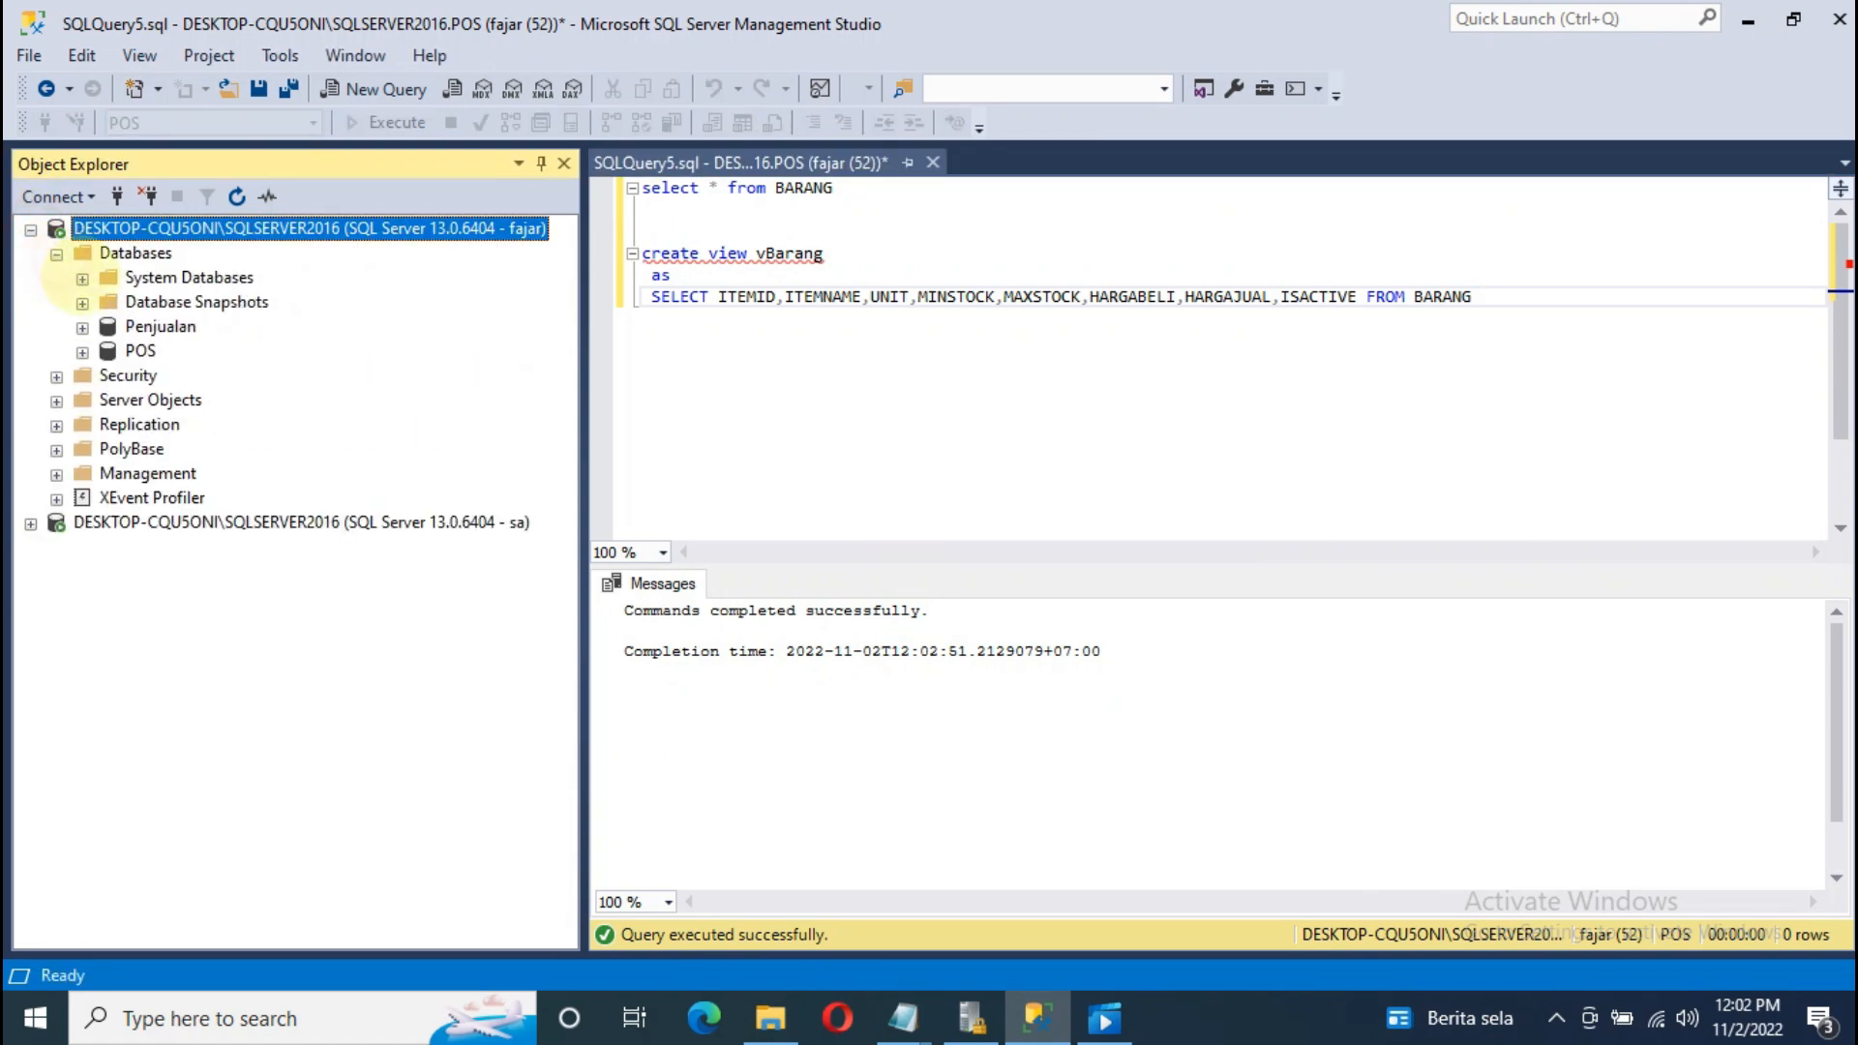
click(82, 352)
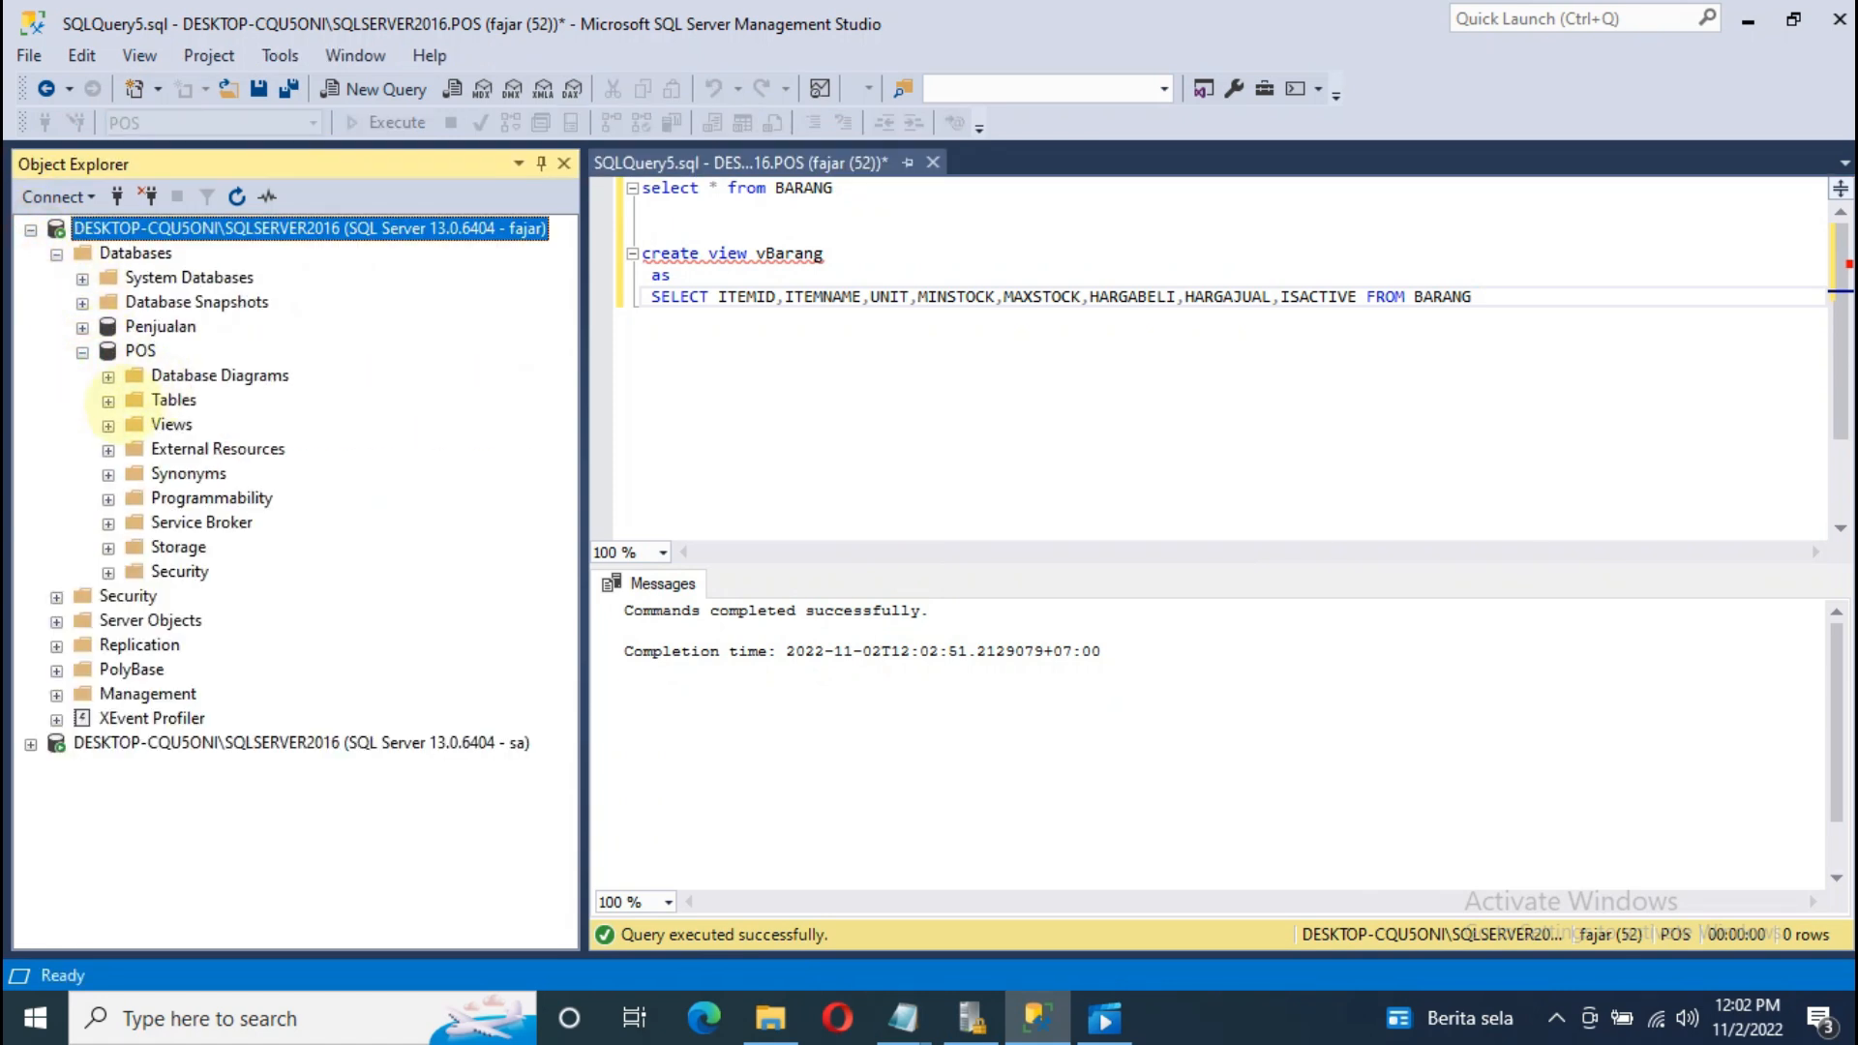
click(108, 401)
click(165, 399)
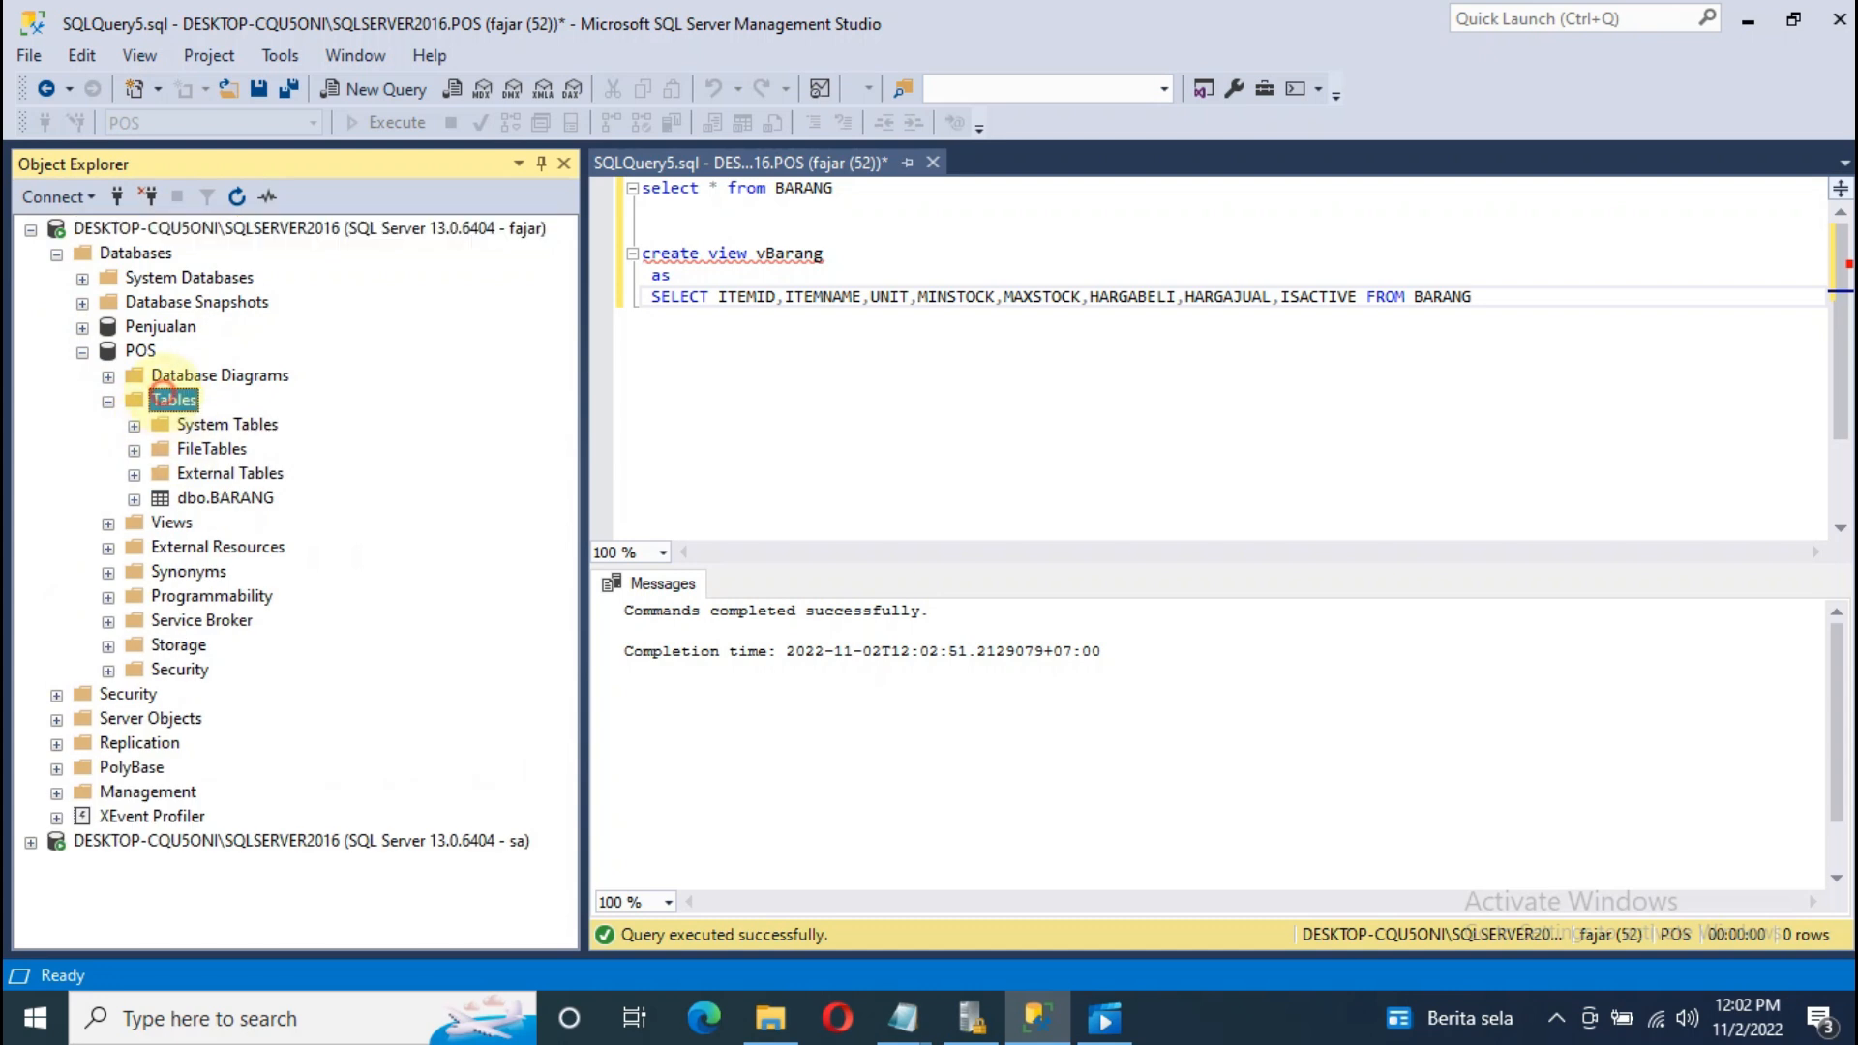
right_click(164, 399)
mouse_move(232, 407)
click(606, 407)
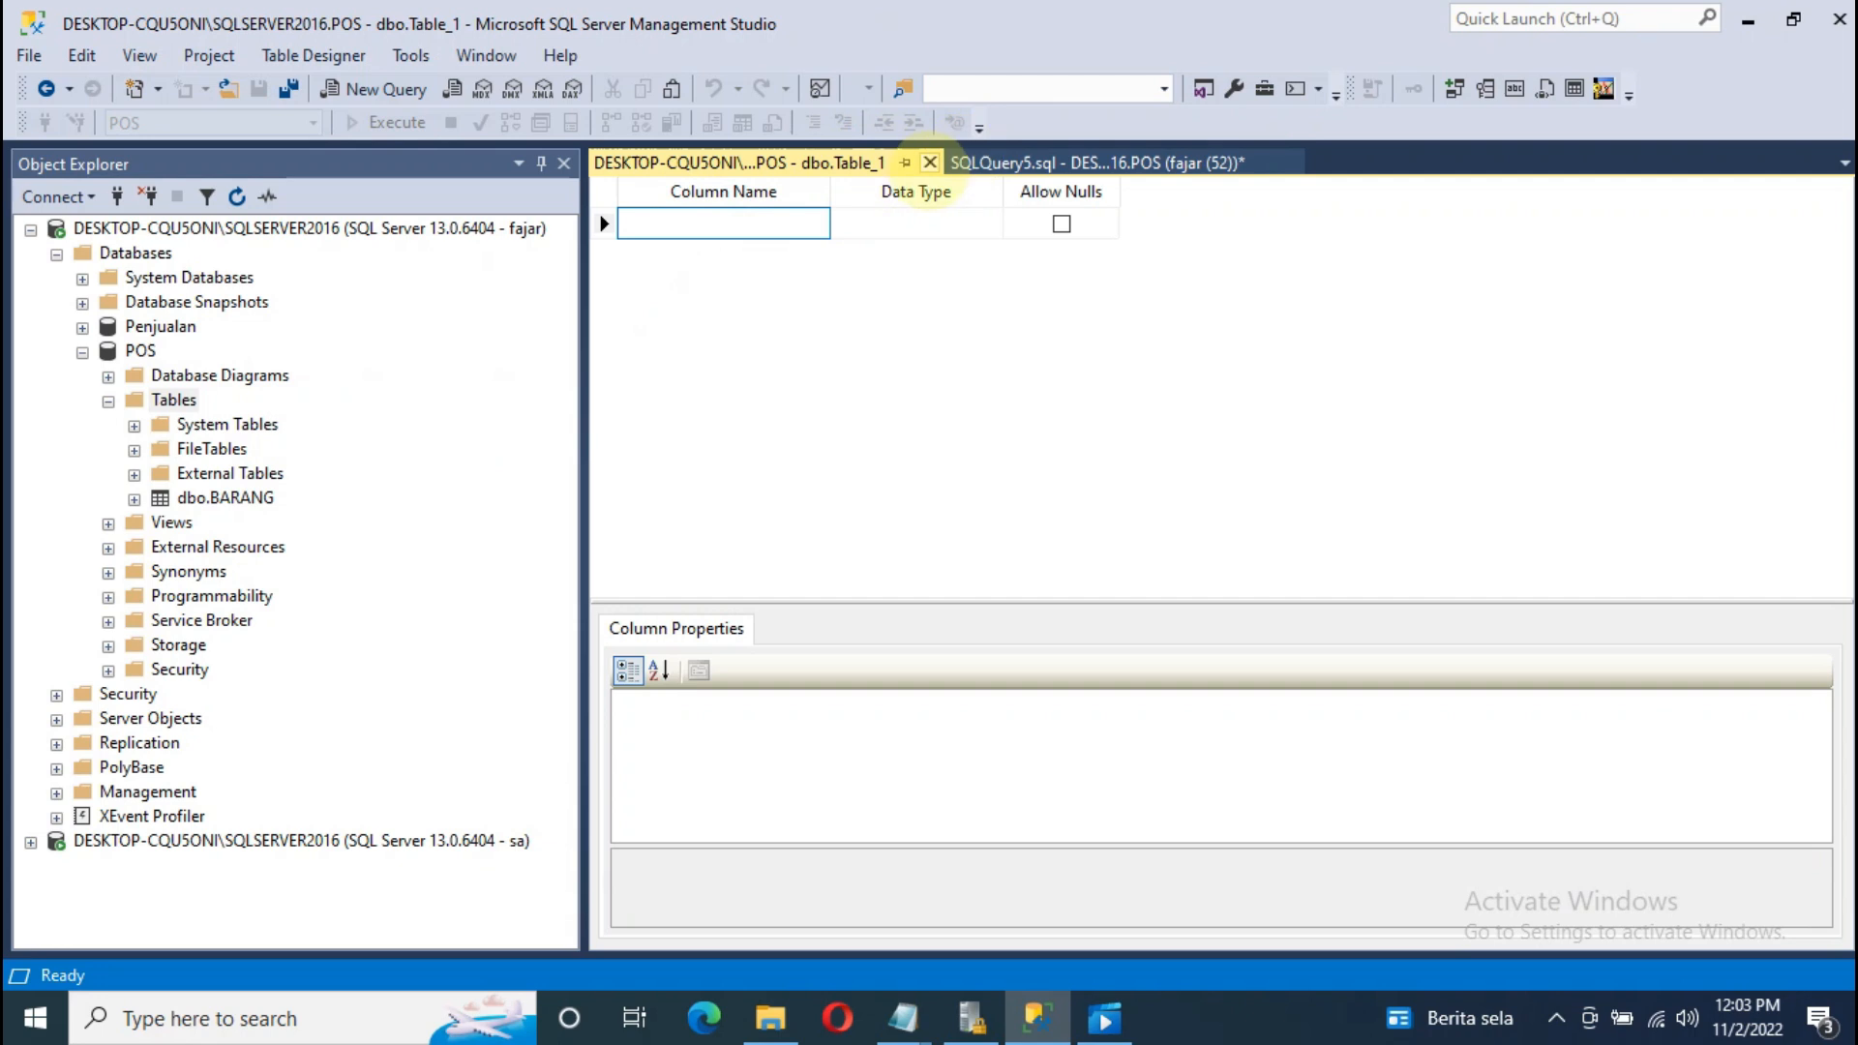
click(929, 163)
Step: Expand the POS Views folder and select the newly listed dbo.vBarang view
click(190, 498)
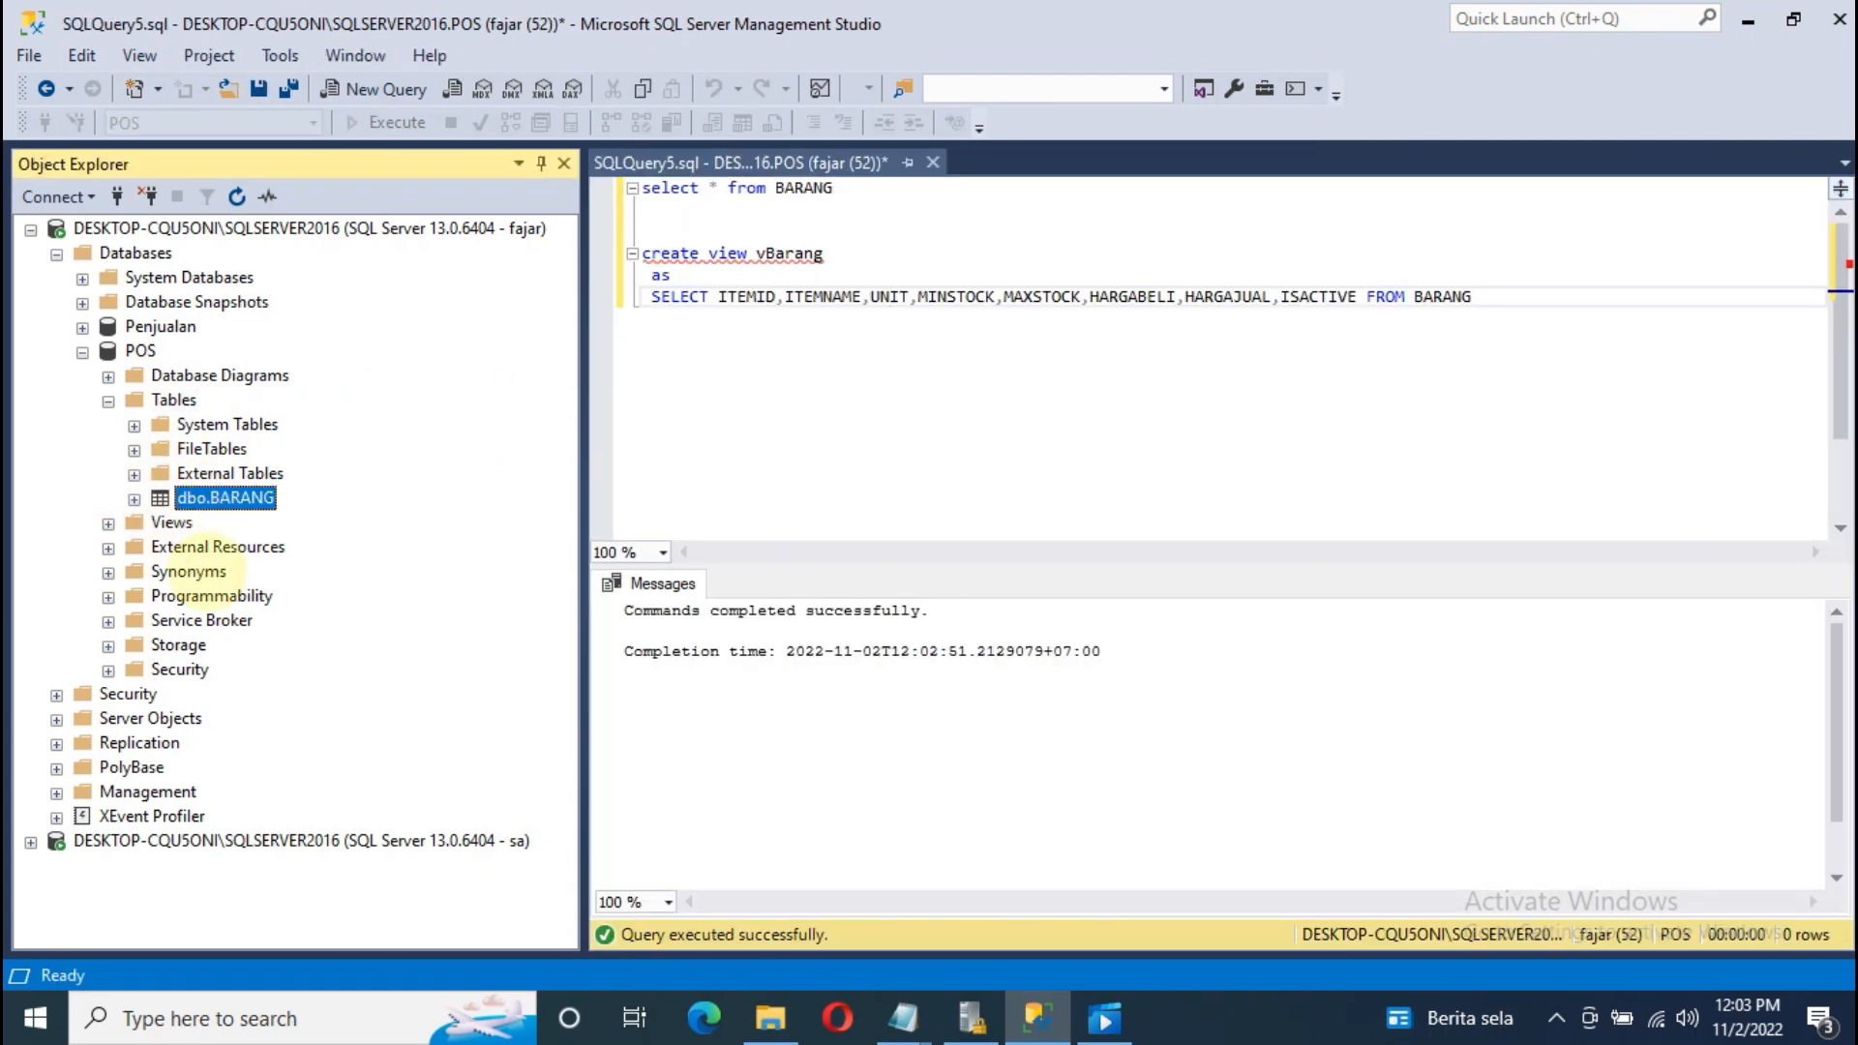
click(108, 524)
click(222, 570)
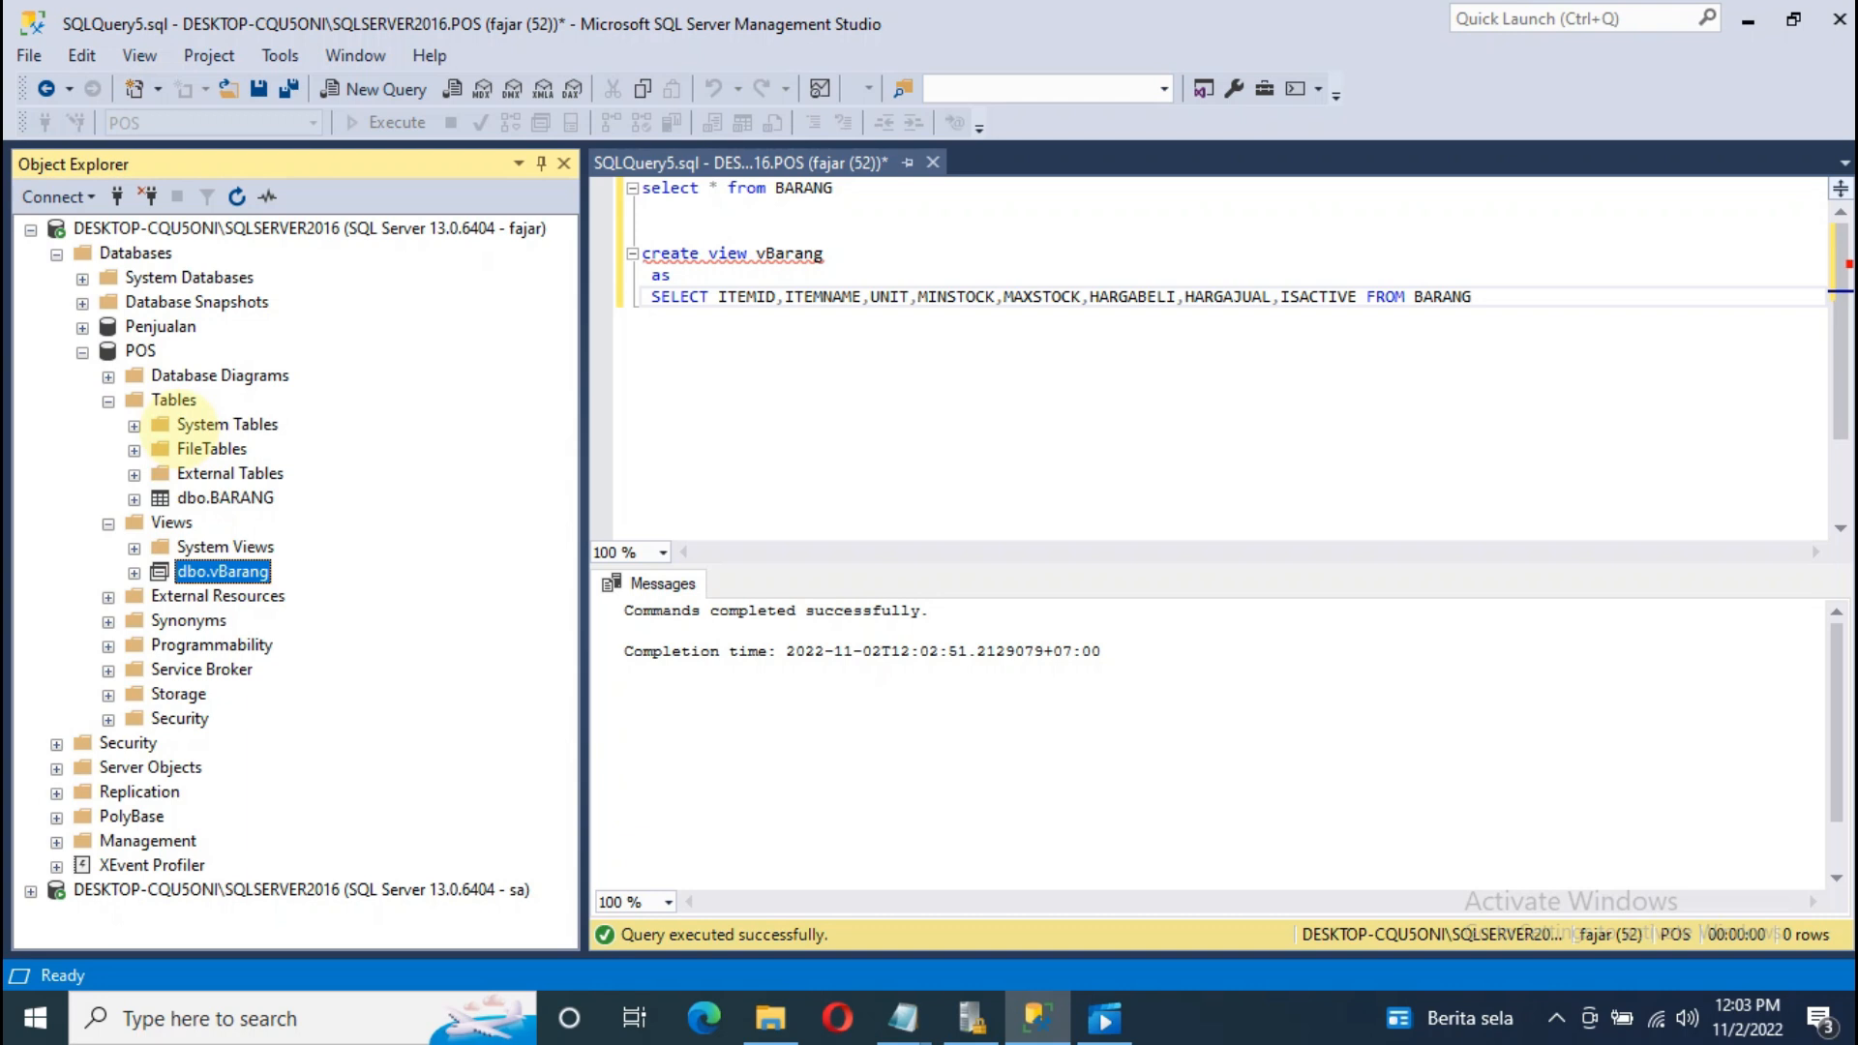
click(902, 1018)
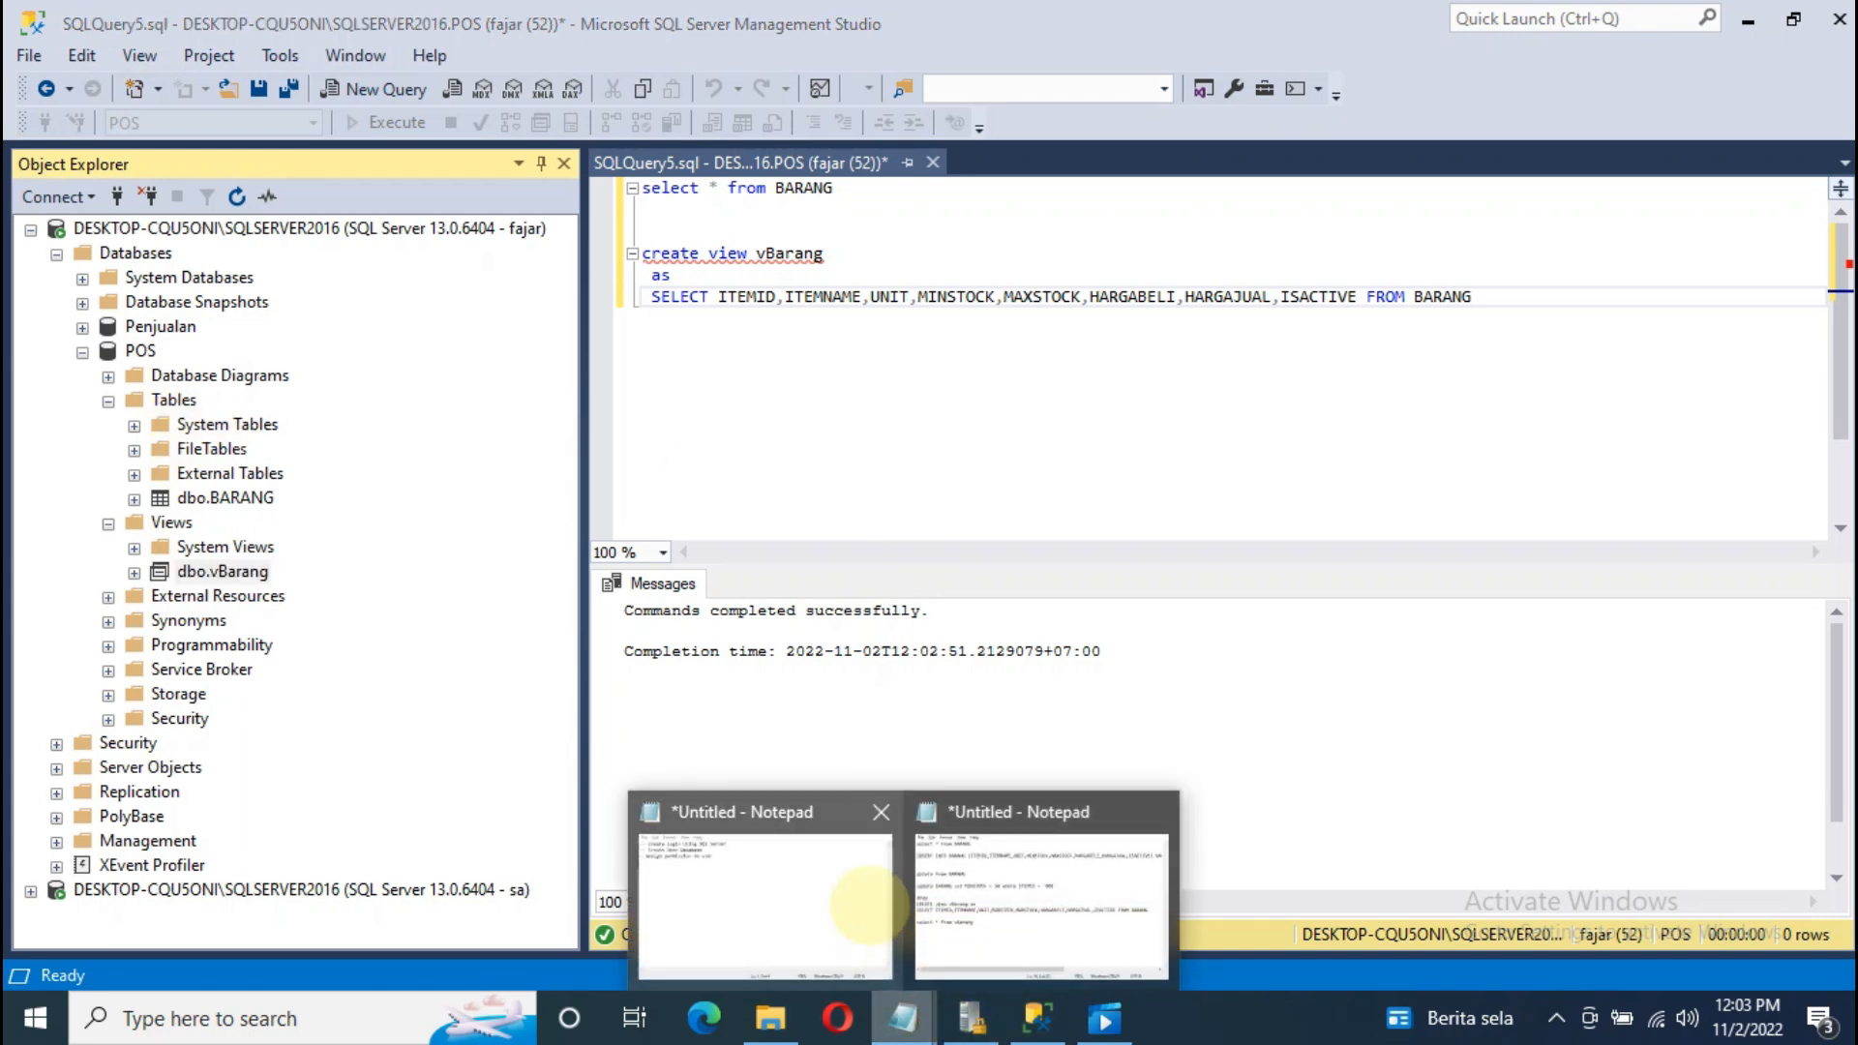
Step: Review the Notepad notes, highlighting Create Login, Create User Database and Assign permission to user in turn
click(868, 905)
drag(696, 143, 804, 114)
drag(910, 165, 585, 165)
click(713, 188)
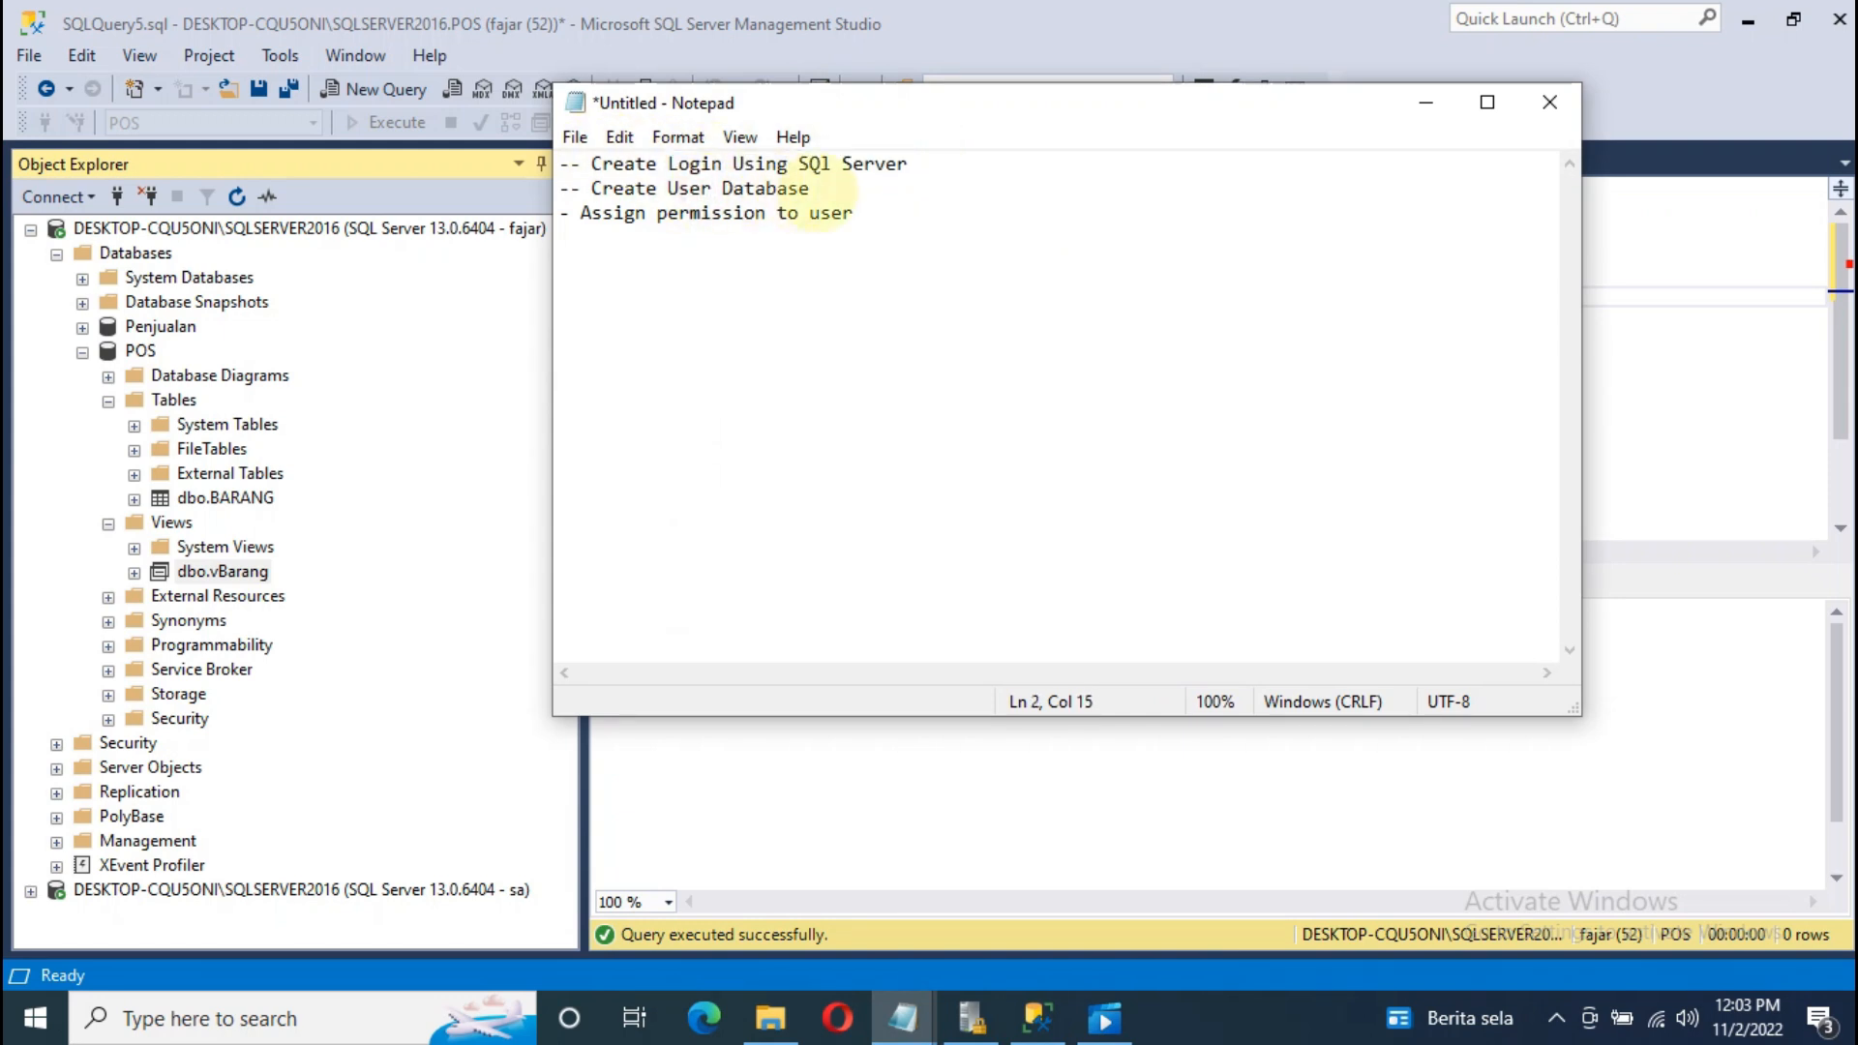
drag(811, 189, 591, 189)
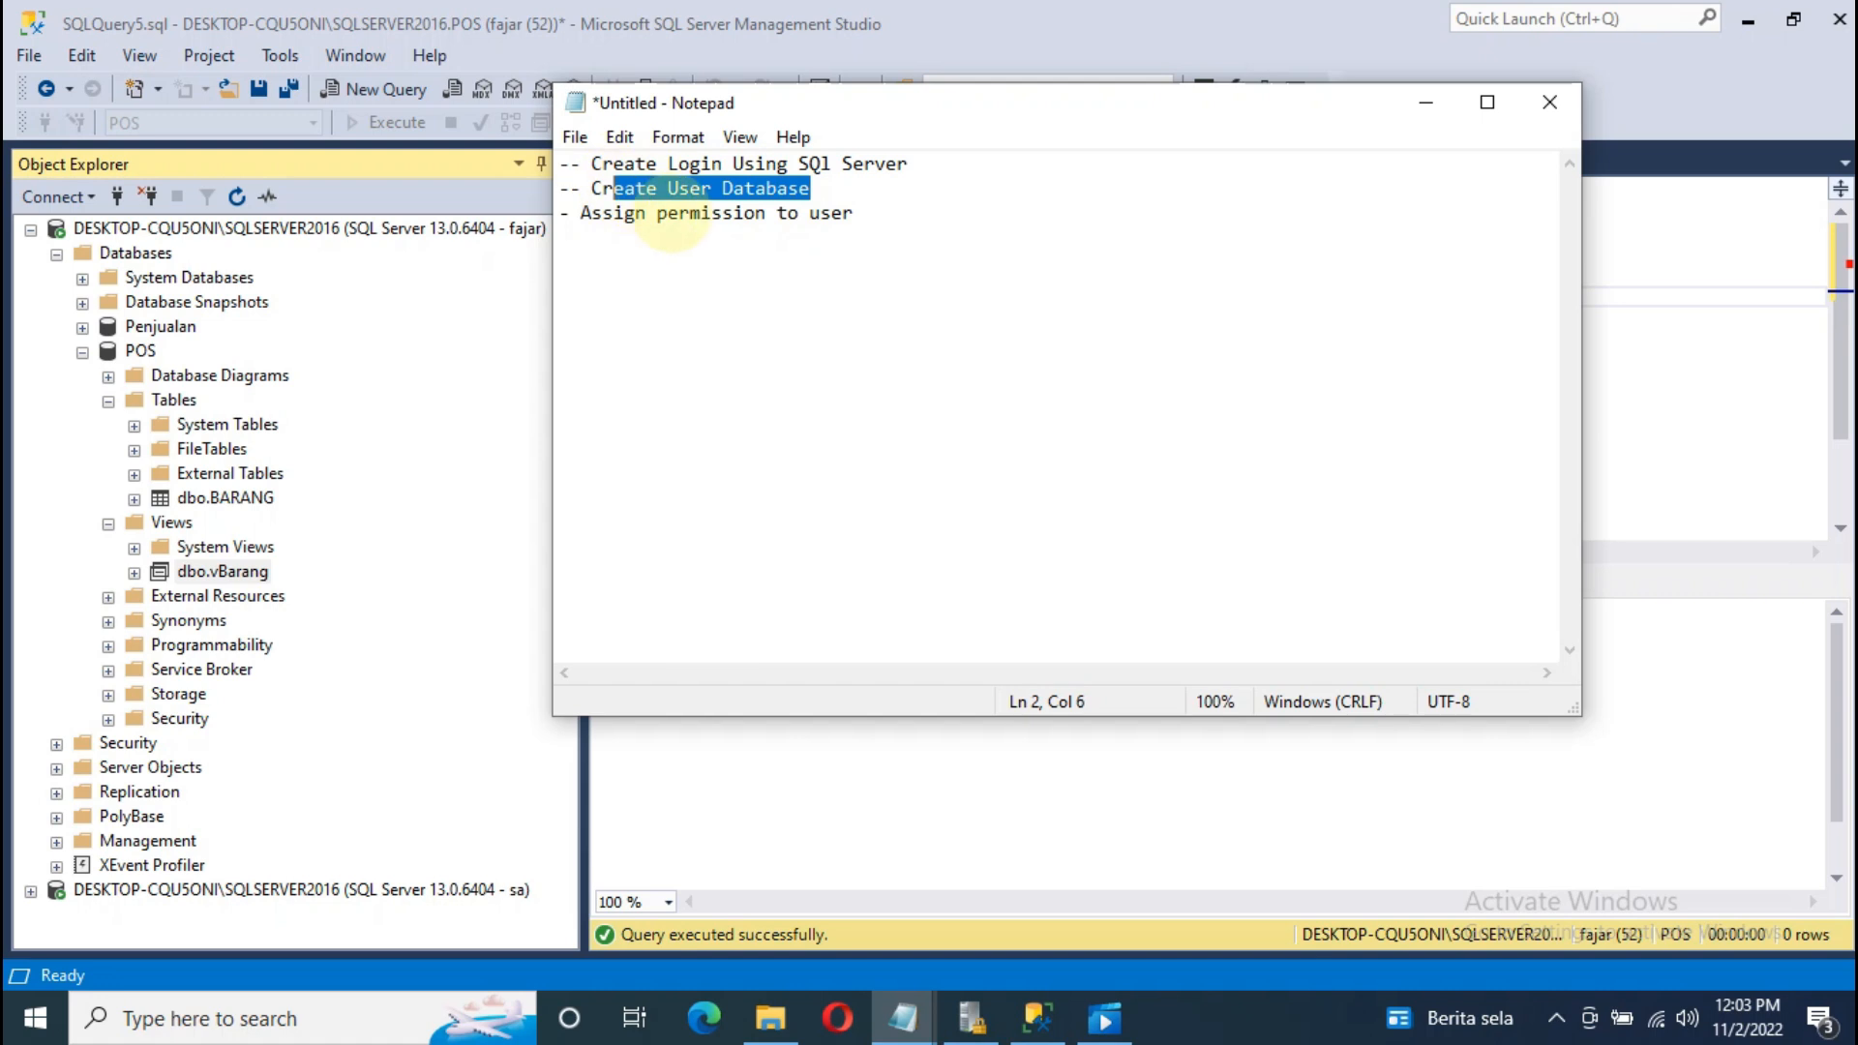
click(680, 213)
drag(856, 215, 580, 214)
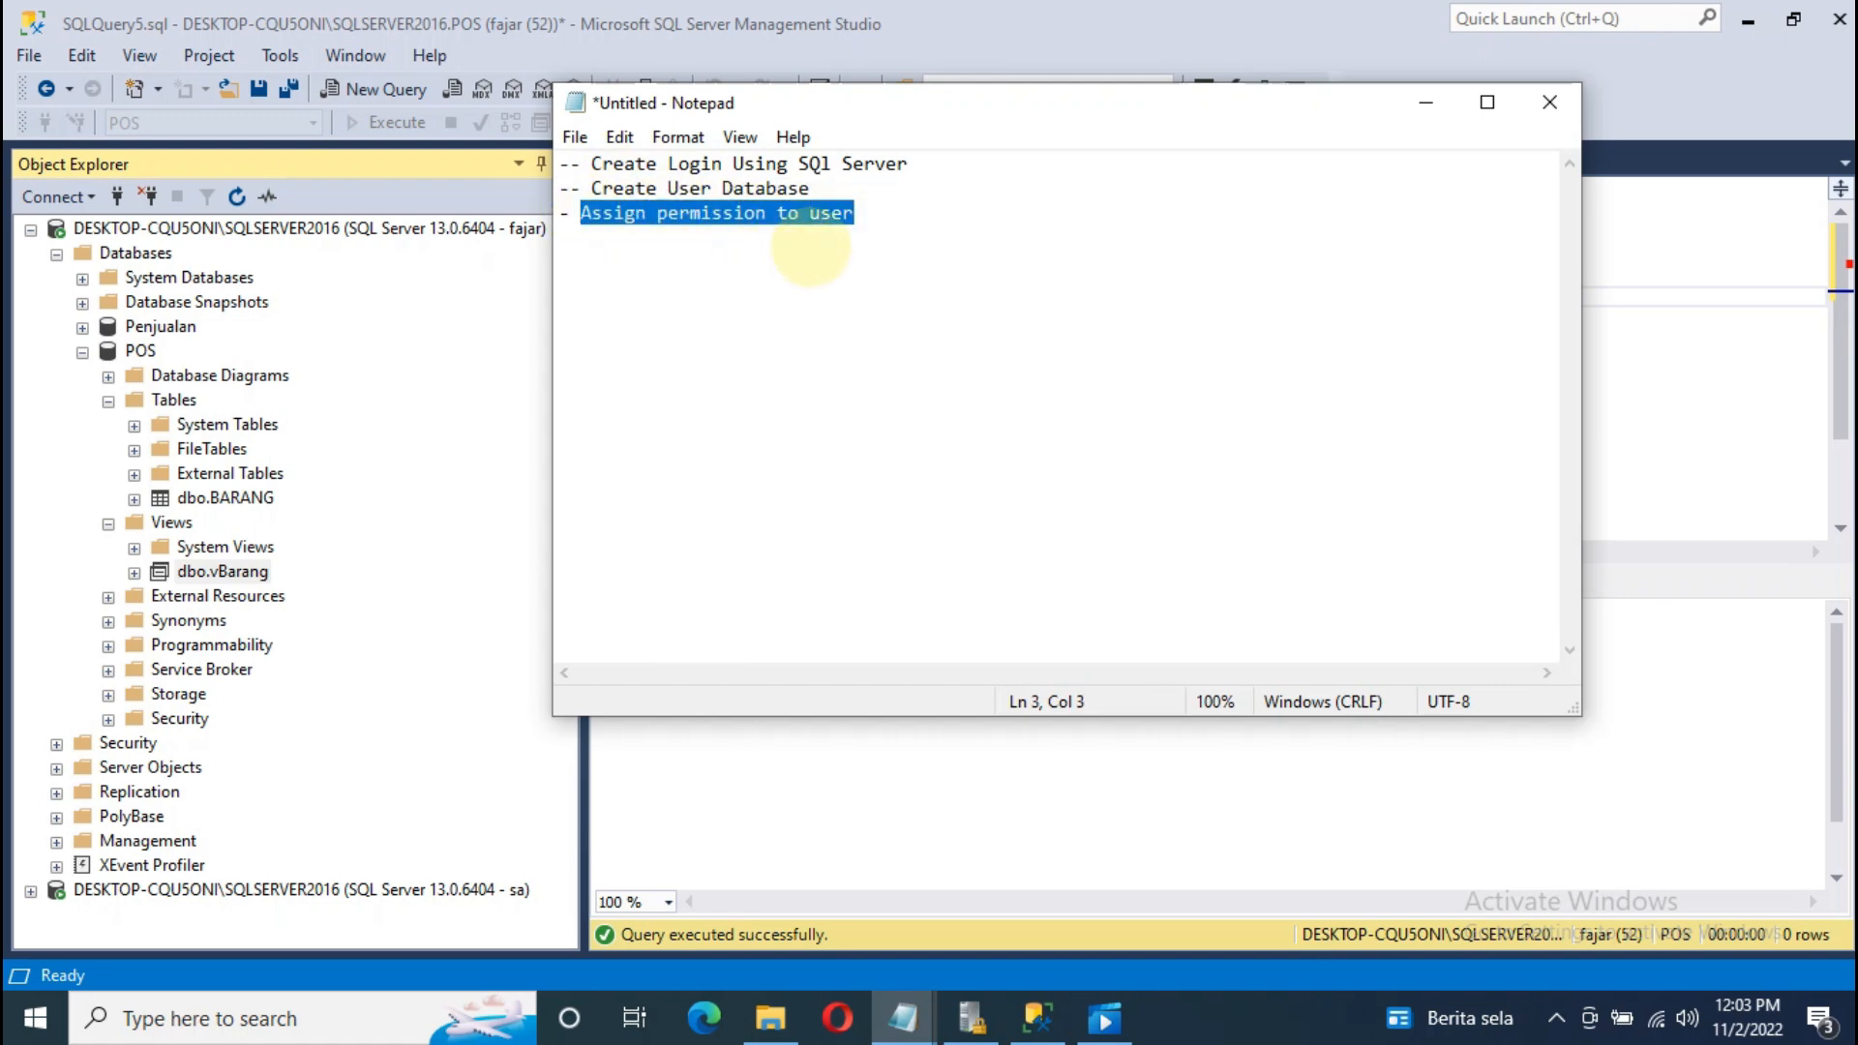
click(811, 248)
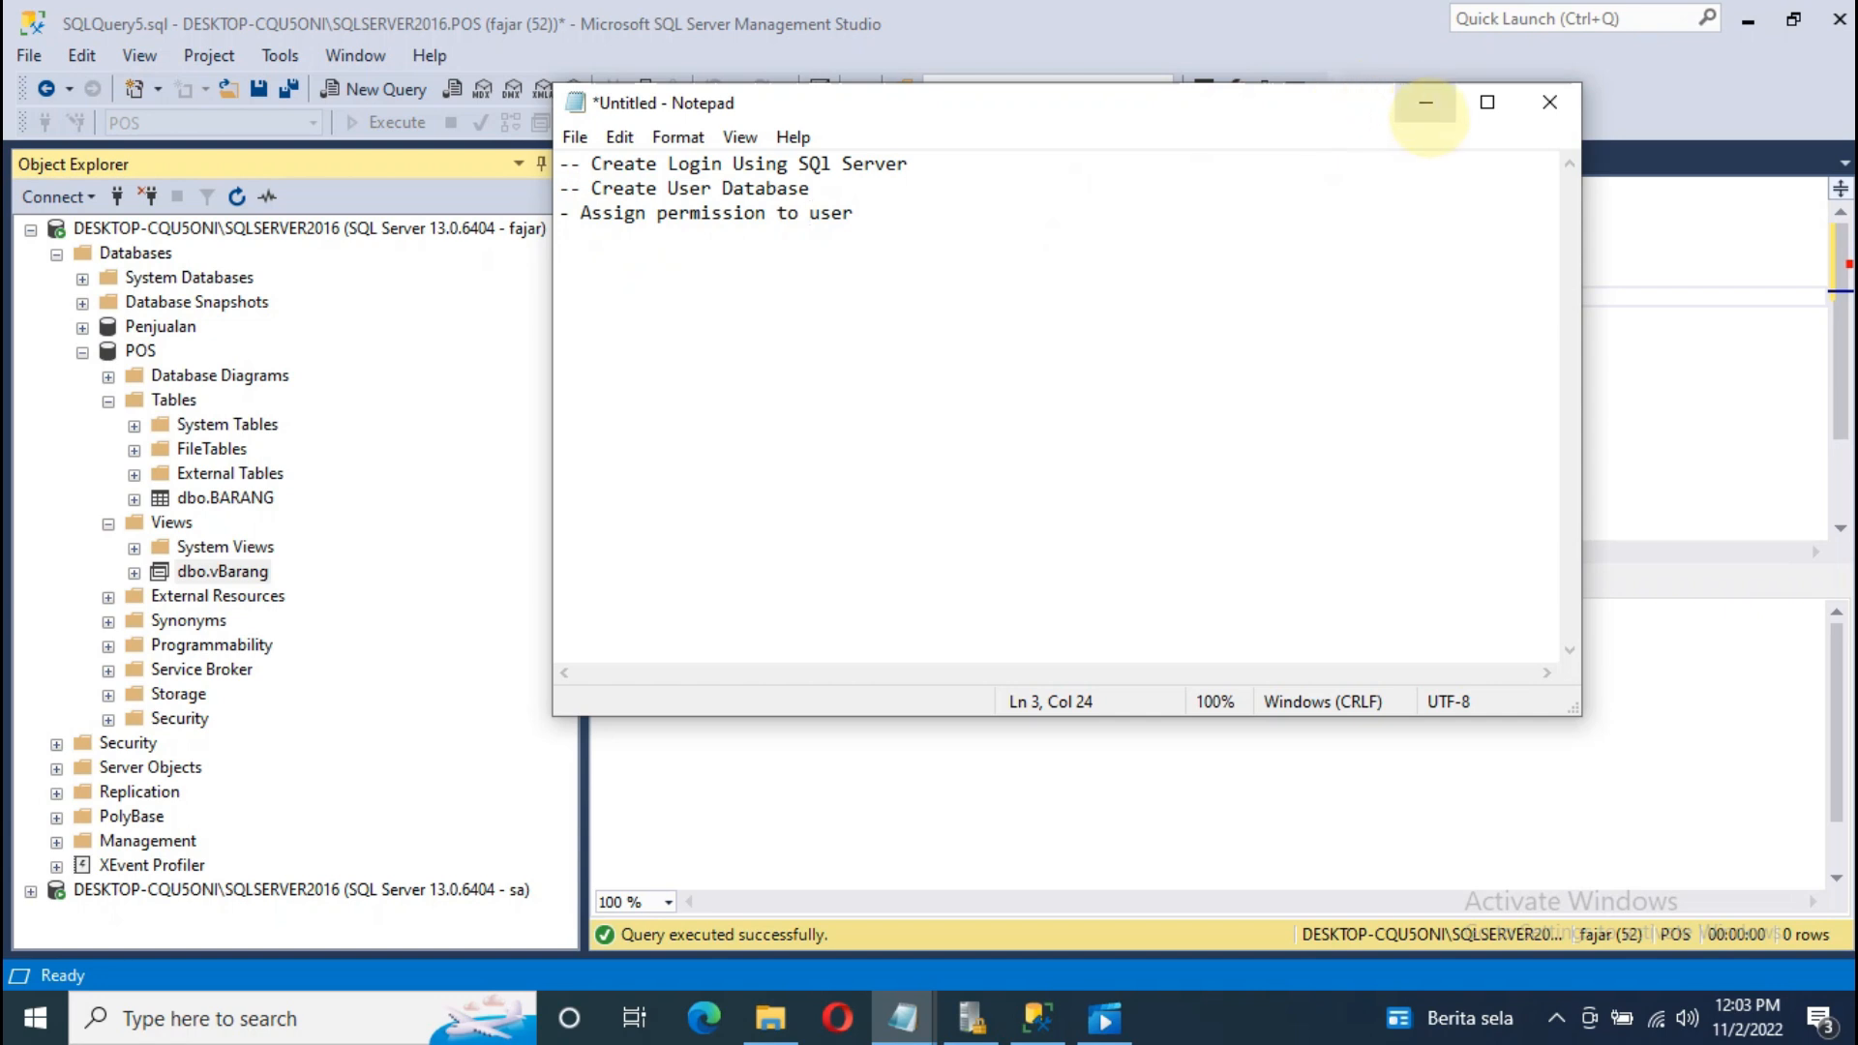